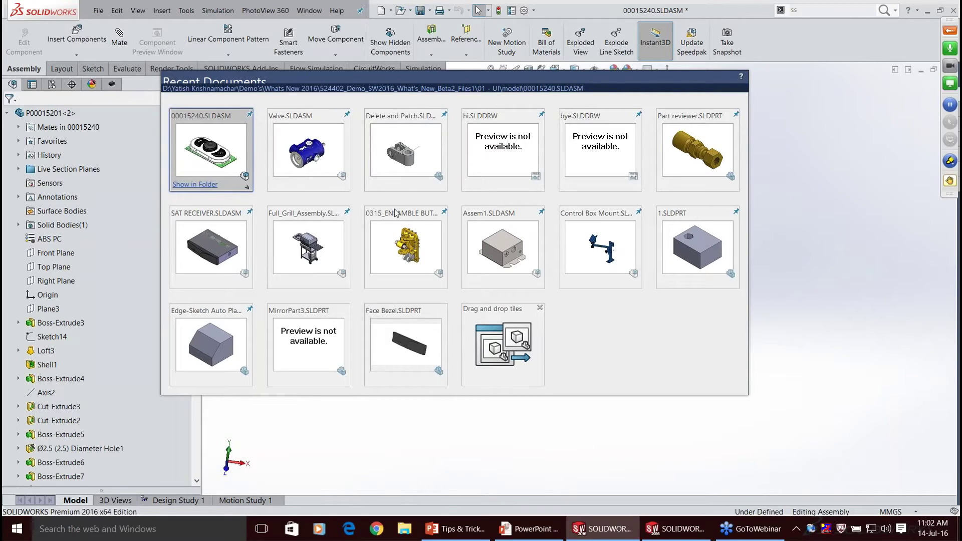
Show the list of recently opened documents and look through its entries.
{"action": "left_click", "coordinate": [98, 10]}
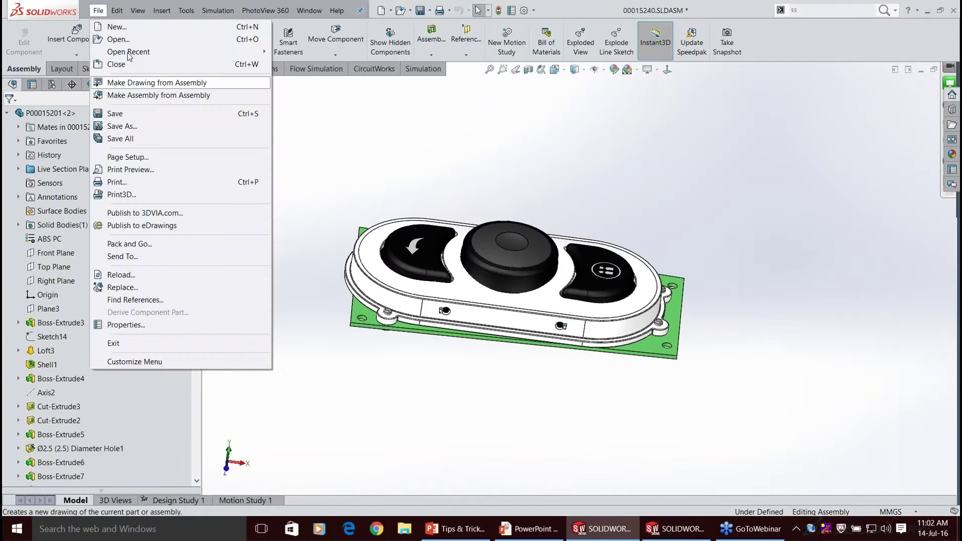
{"action": "mouse_move", "coordinate": [127, 53]}
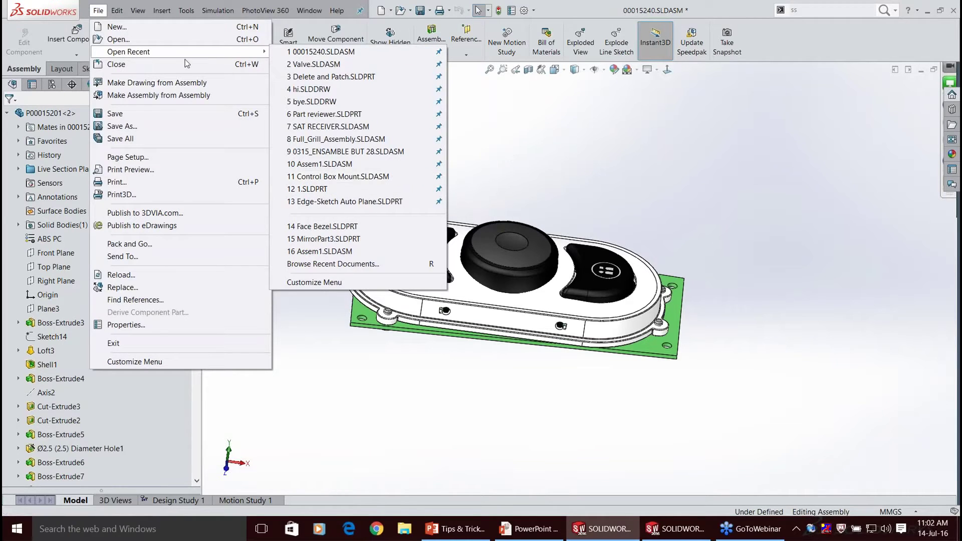
{"action": "left_click", "coordinate": [102, 9]}
{"action": "left_click", "coordinate": [99, 11]}
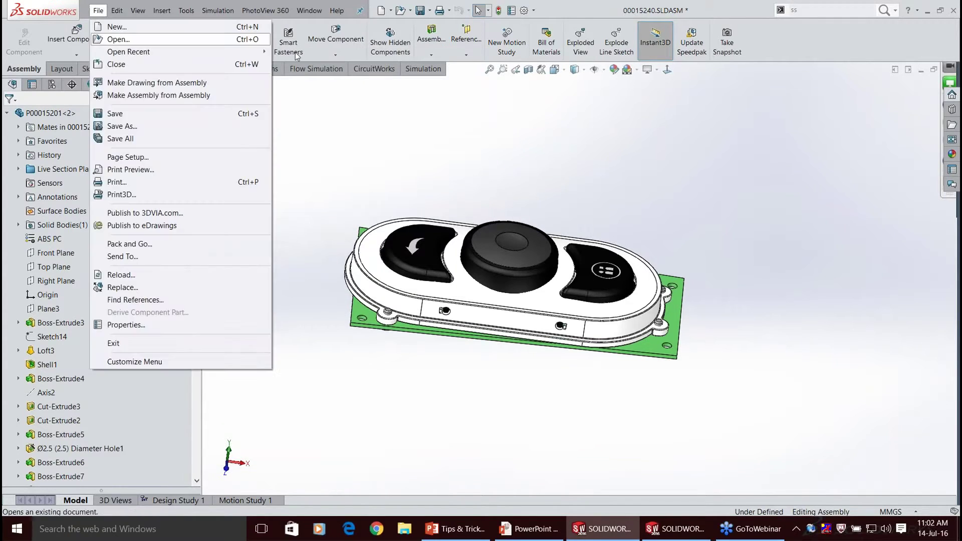
{"action": "mouse_move", "coordinate": [262, 52]}
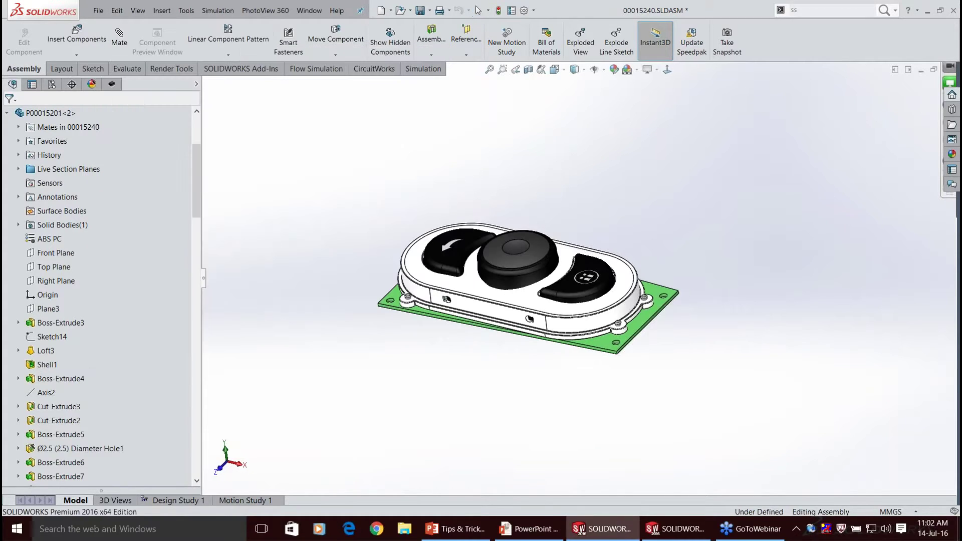
Search the commands for "mirr", locate Mirror Components in the interface, and view the component pattern commands grouped with it.
{"action": "scroll", "coordinate": [521, 210], "scroll_direction": "down", "scroll_amount": 1}
{"action": "middle_click_drag", "start_coordinate": [521, 211], "coordinate": [524, 206]}
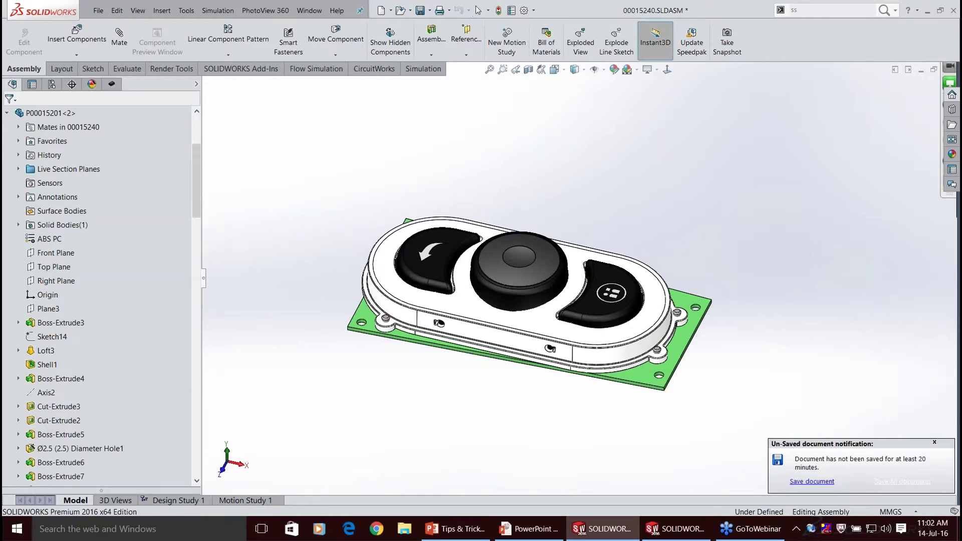
{"action": "left_click", "coordinate": [822, 10]}
{"action": "key", "text": "Escape"}
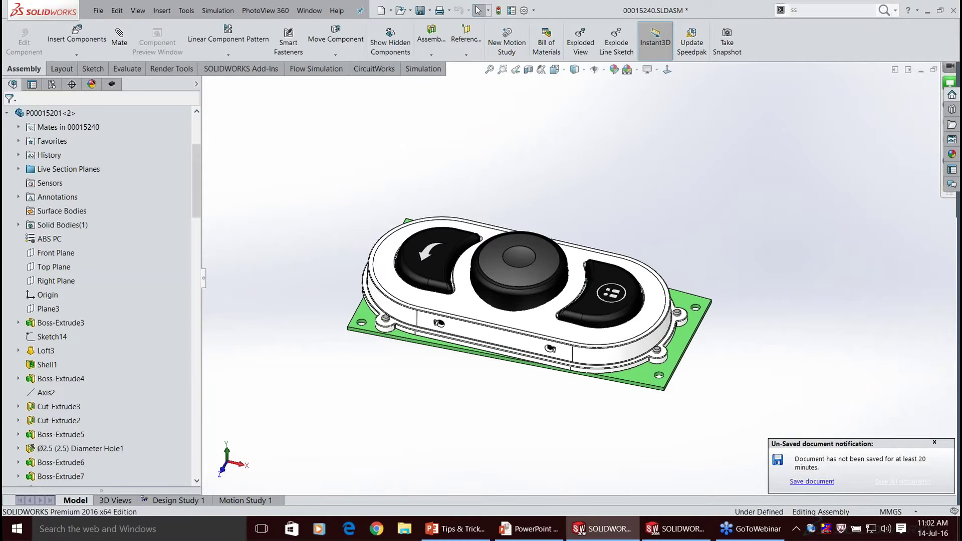
{"action": "left_click", "coordinate": [806, 11]}
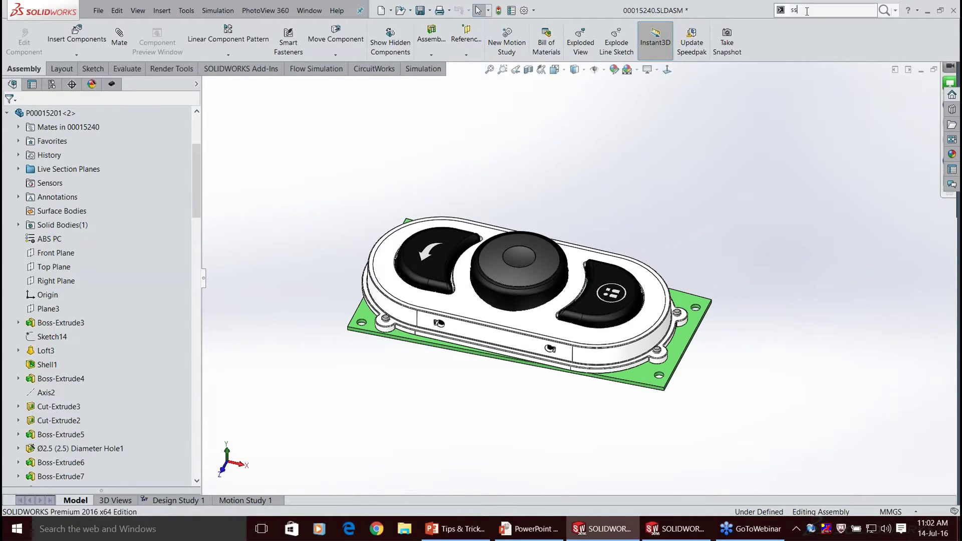
{"action": "double_click", "coordinate": [806, 11]}
{"action": "type", "text": "mirr"}
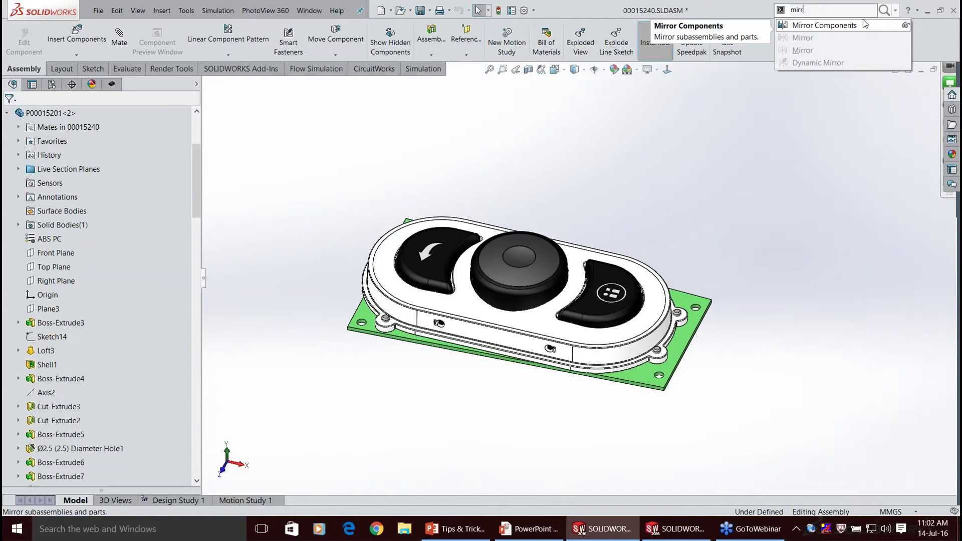
{"action": "left_click", "coordinate": [905, 25]}
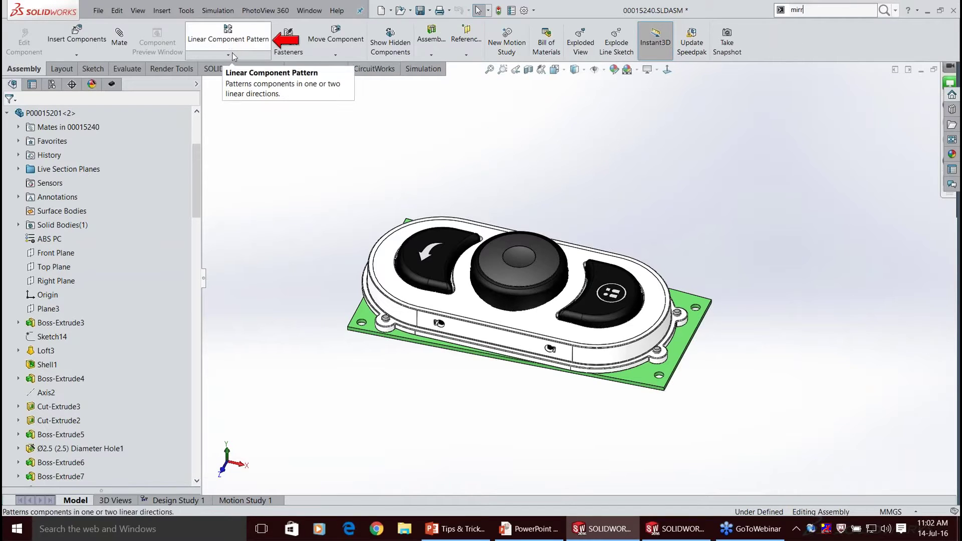
{"action": "left_click", "coordinate": [230, 54]}
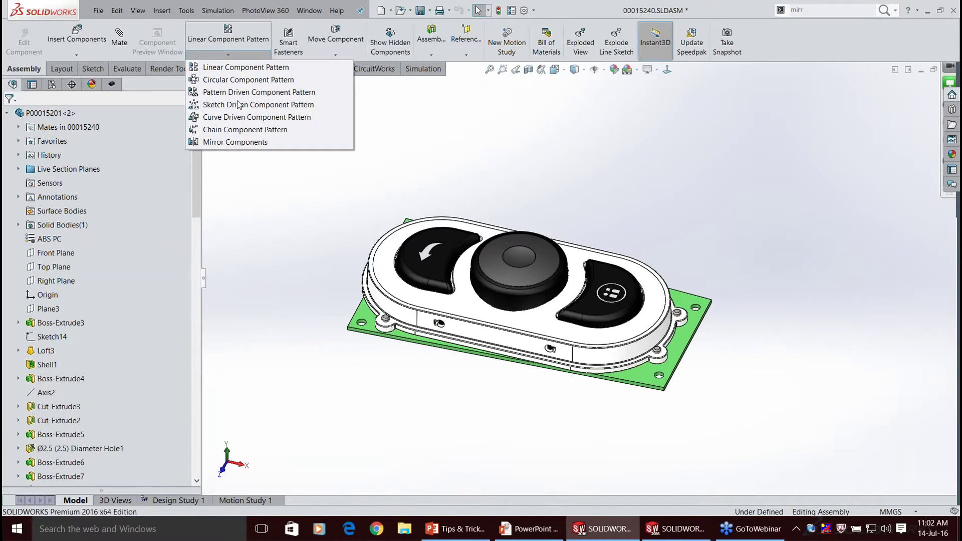
{"action": "left_click", "coordinate": [522, 148]}
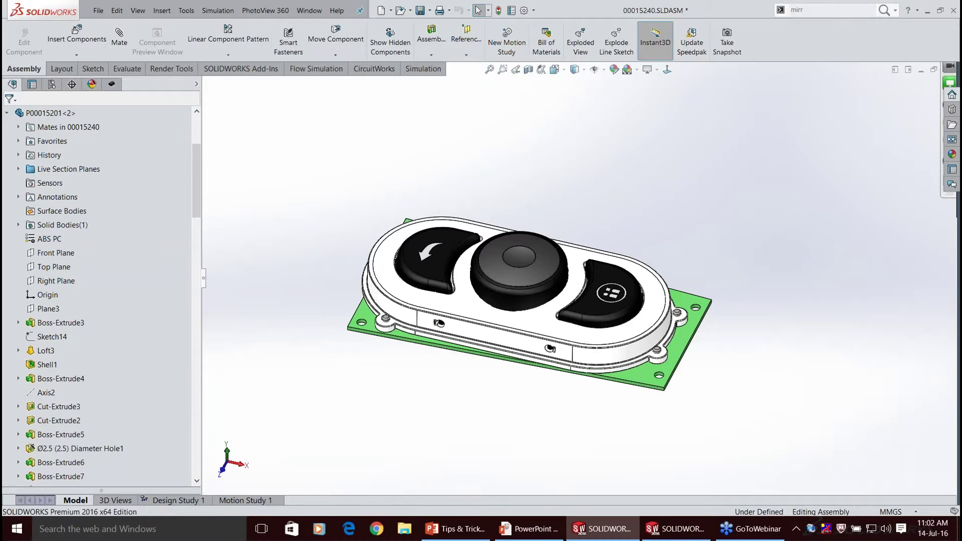
Search the commands for "equat", locate the Equations command, and view the available search scopes.
{"action": "left_click", "coordinate": [805, 10]}
{"action": "type", "text": "ewu"}
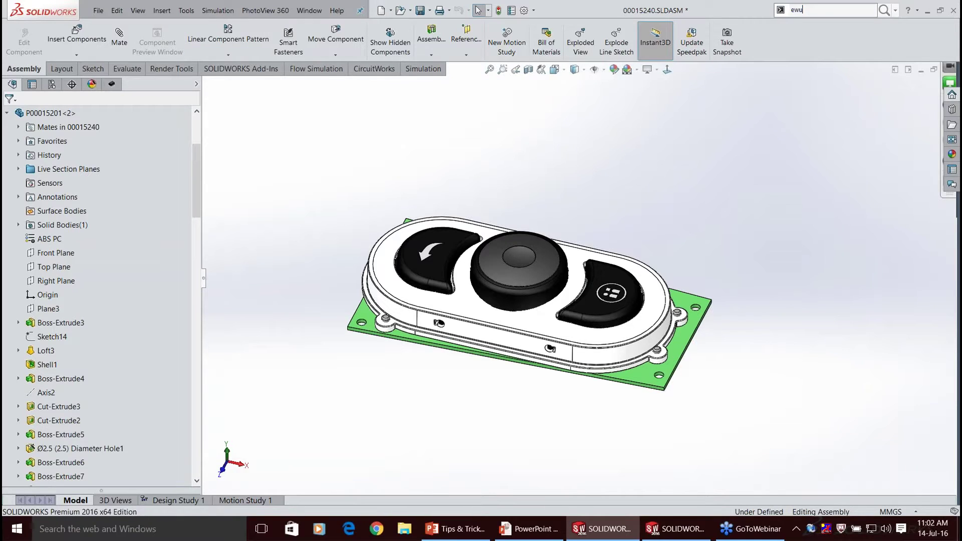
{"action": "type", "text": "s"}
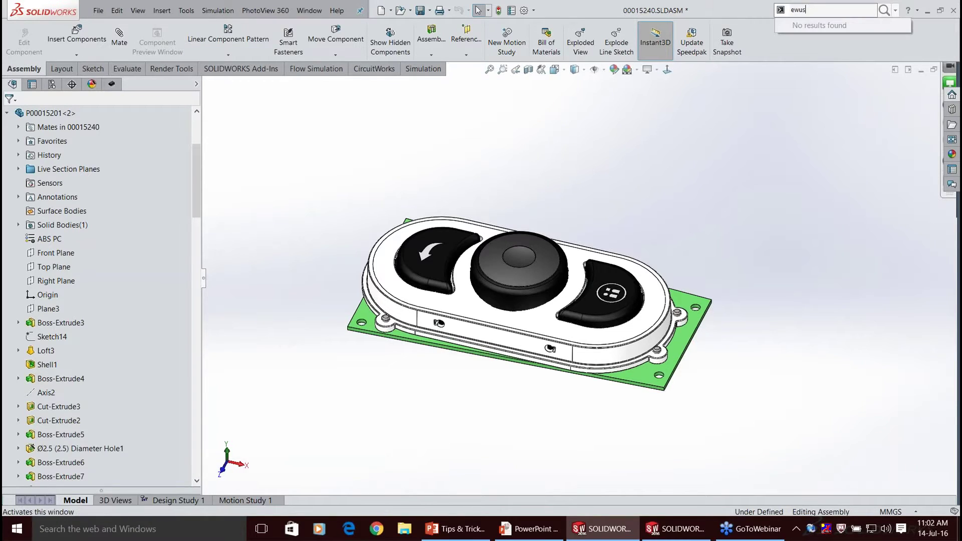
{"action": "key", "text": "BackSpace"}
{"action": "key", "text": "BackSpace"}
{"action": "key", "text": "BackSpace"}
{"action": "type", "text": "q"}
{"action": "type", "text": "us"}
{"action": "key", "text": "BackSpace"}
{"action": "key", "text": "BackSpace"}
{"action": "type", "text": "uat"}
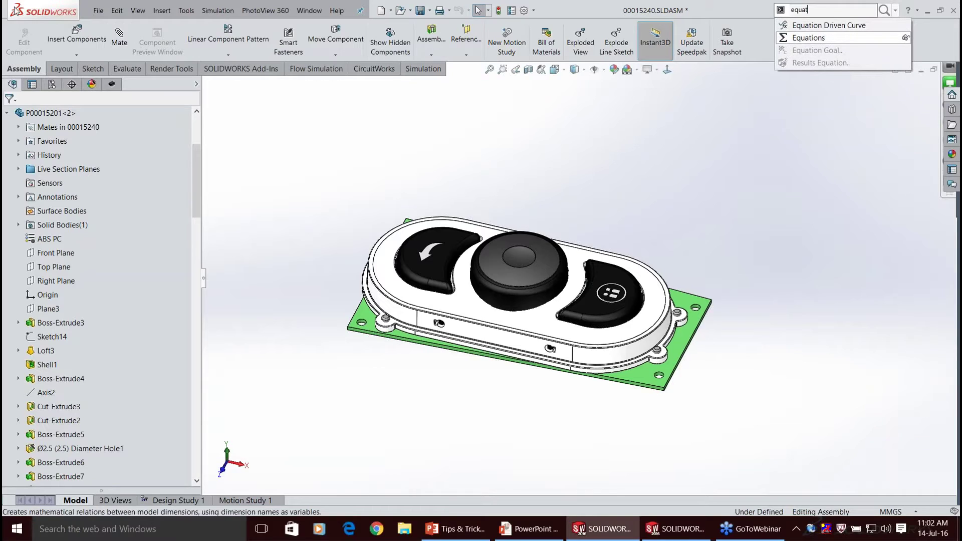
{"action": "left_click", "coordinate": [905, 37]}
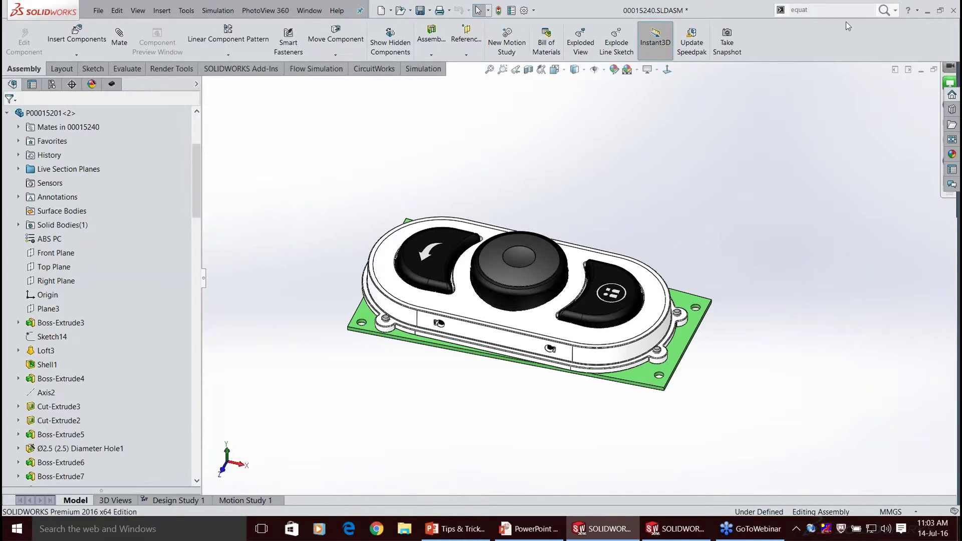
{"action": "left_click", "coordinate": [895, 10]}
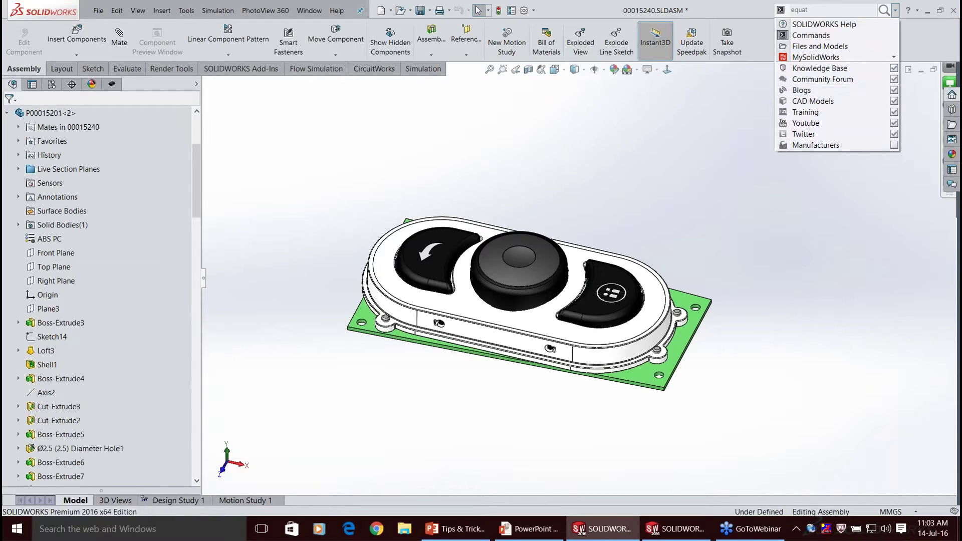
Open the white housing part P00015201 from the assembly in its own window.
{"action": "middle_click_drag", "start_coordinate": [521, 311], "coordinate": [556, 270]}
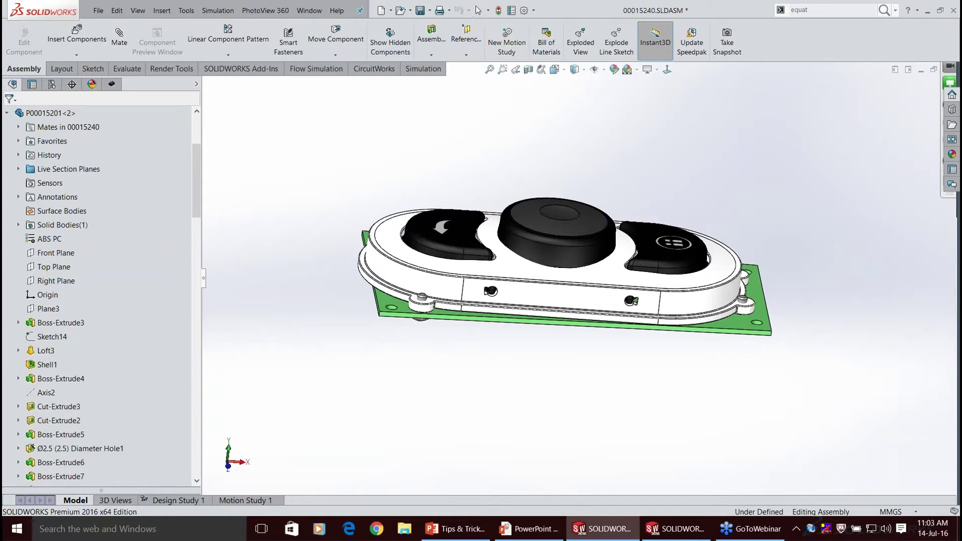
{"action": "key", "text": "Up"}
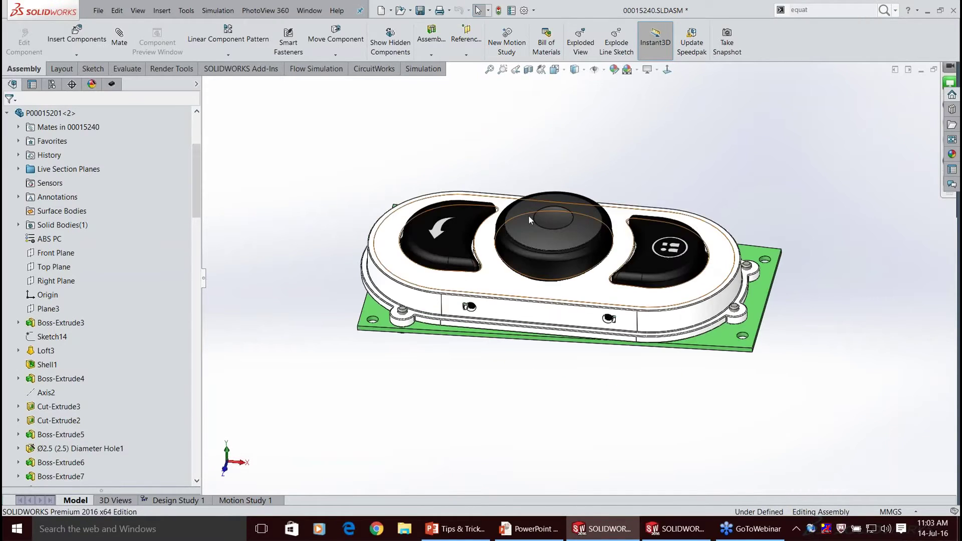
{"action": "left_click", "coordinate": [528, 215]}
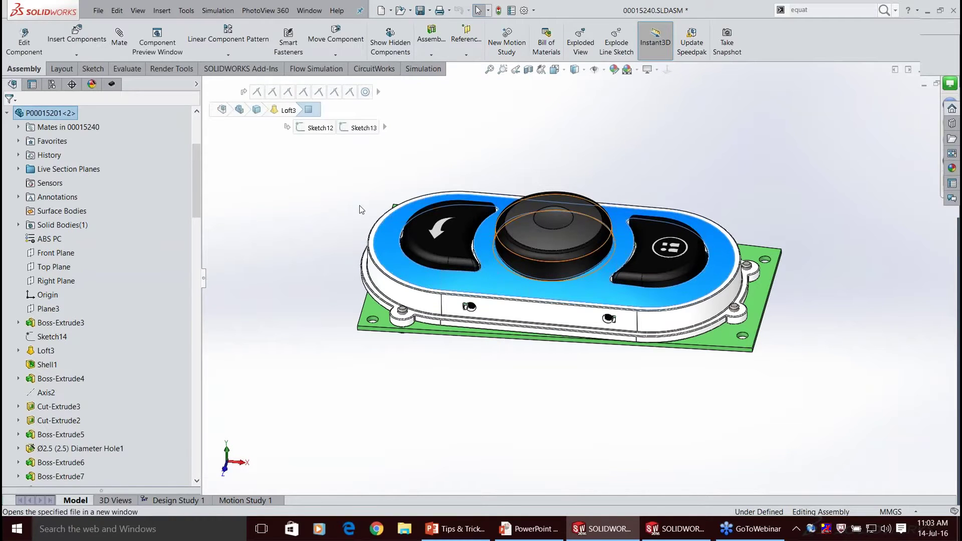
{"action": "left_click", "coordinate": [361, 209]}
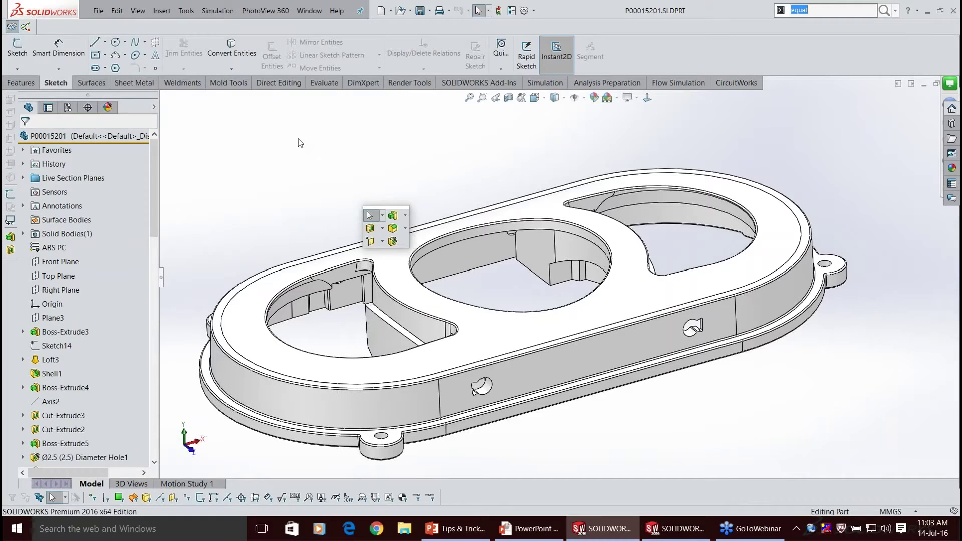
Bring up the shortcut bar at the pointer in the graphics area and review its part modelling commands.
{"action": "key", "text": "s"}
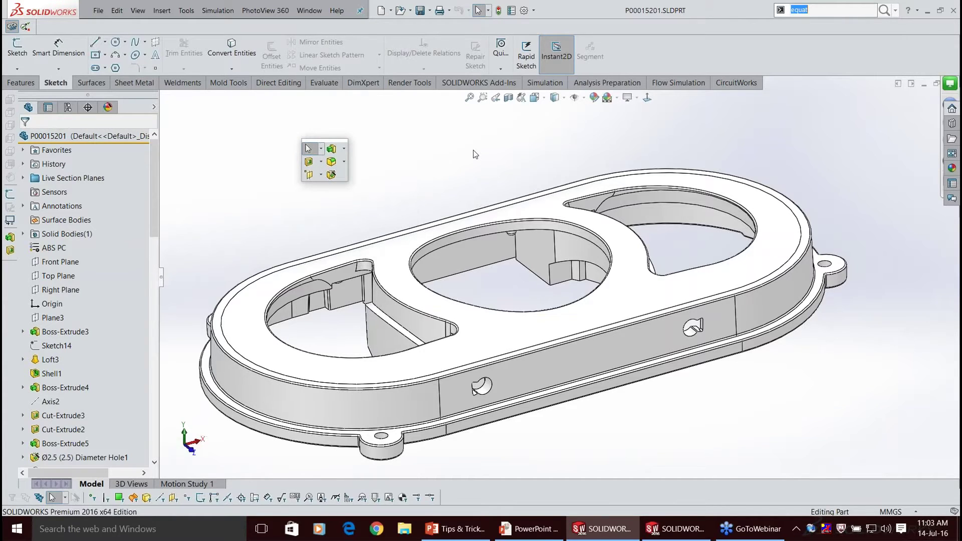
{"action": "key", "text": "s"}
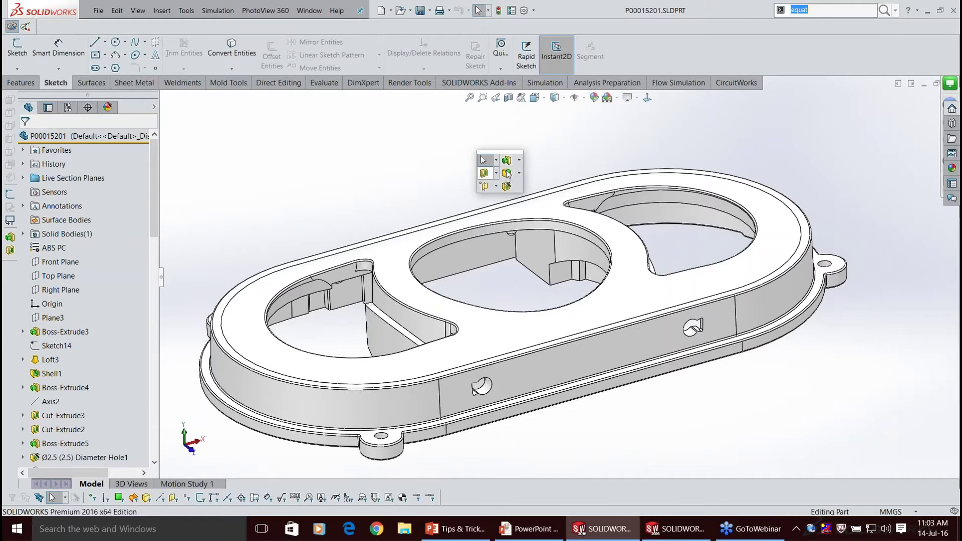
{"action": "left_click", "coordinate": [21, 87]}
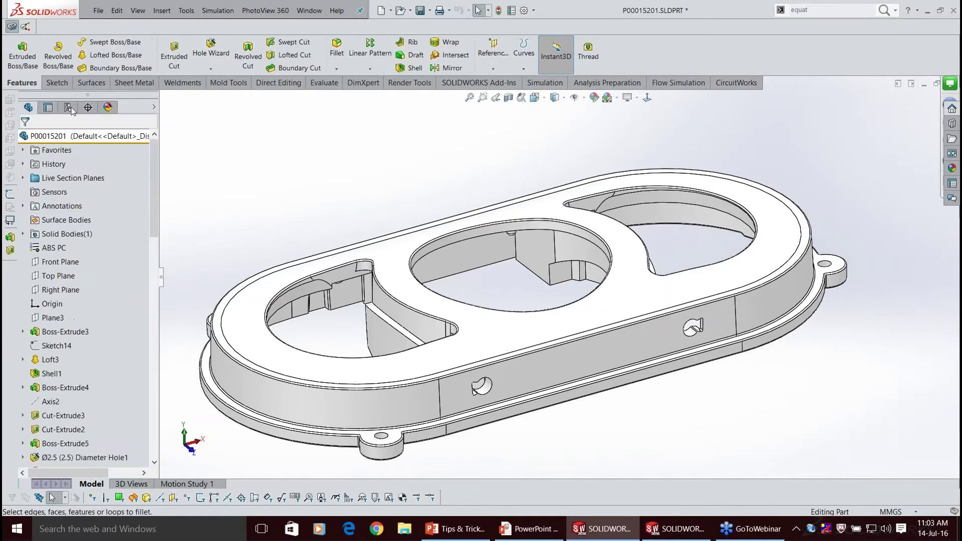
{"action": "left_click", "coordinate": [59, 84]}
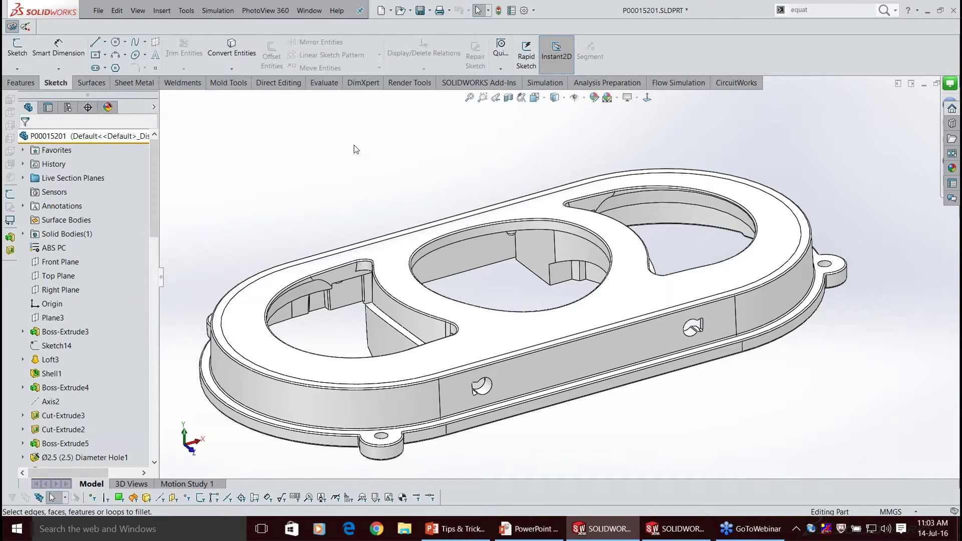
{"action": "key", "text": "s"}
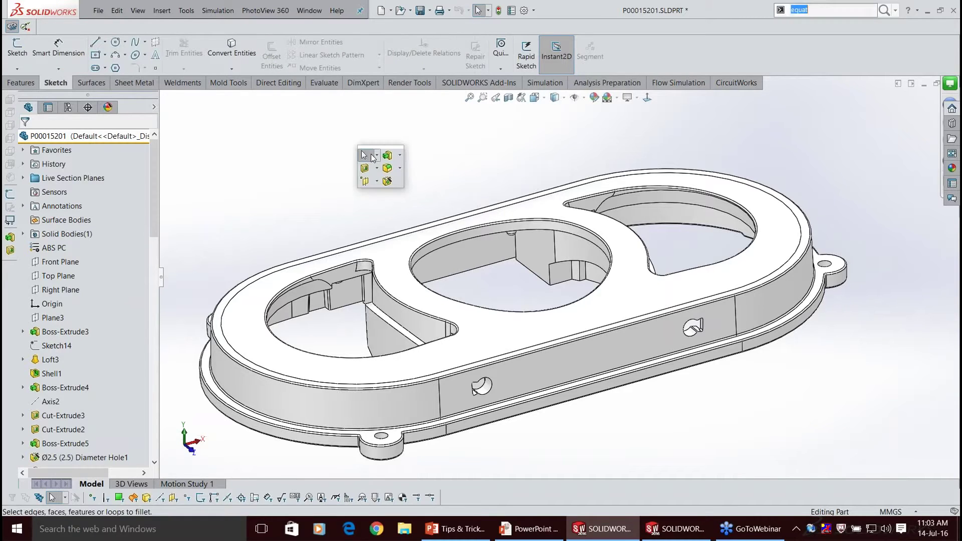
{"action": "right_click", "coordinate": [662, 53]}
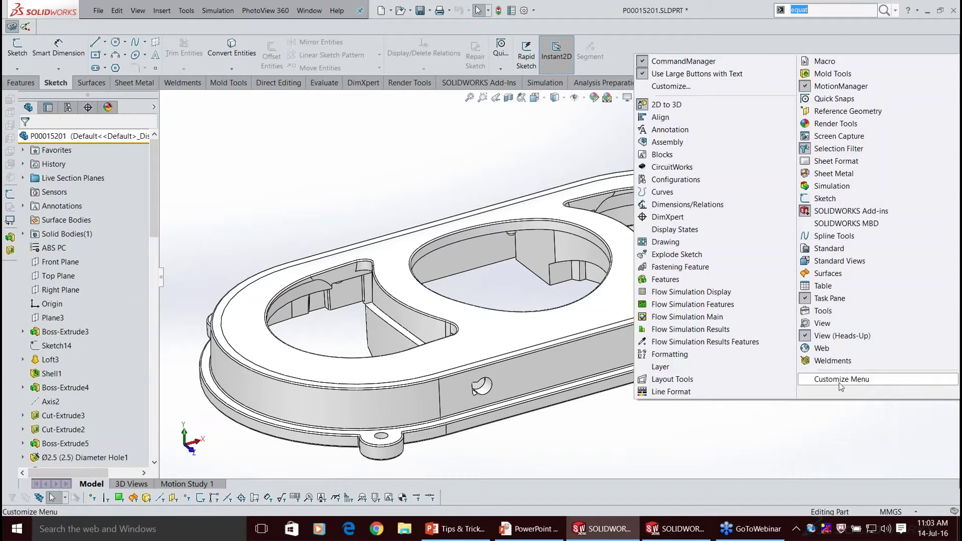
{"action": "left_click", "coordinate": [309, 153]}
{"action": "key", "text": "s"}
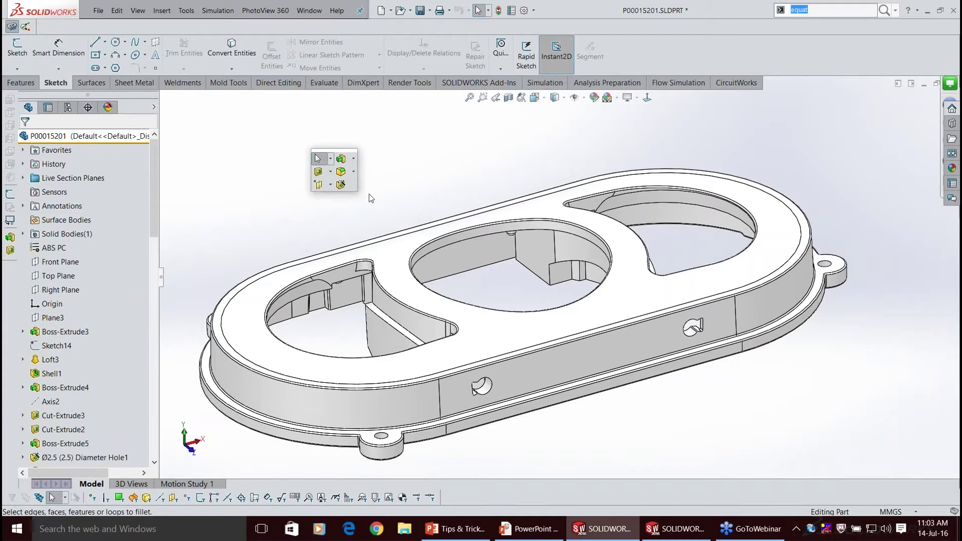
{"action": "right_click", "coordinate": [369, 194]}
{"action": "left_click", "coordinate": [388, 192]}
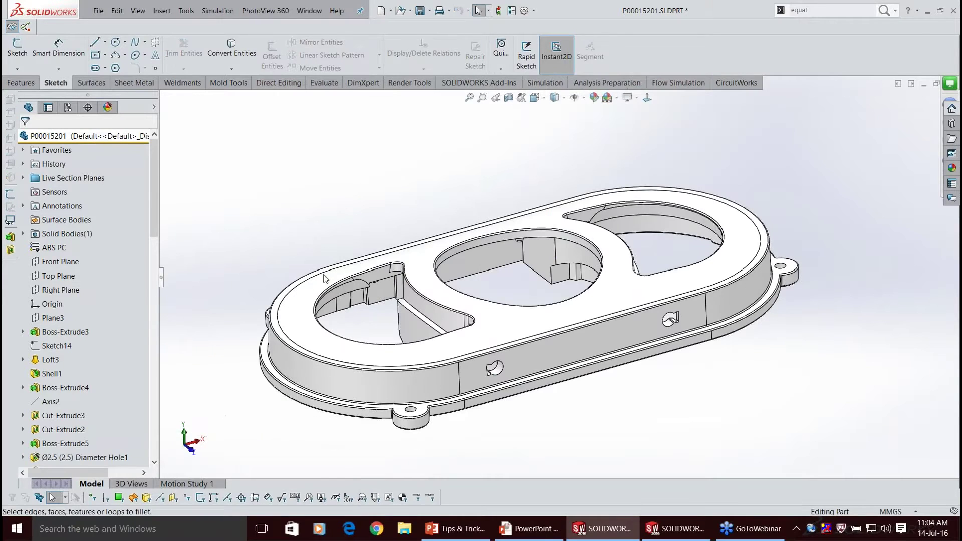
Open Sketch14 of the housing part for editing.
{"action": "scroll", "coordinate": [307, 305], "scroll_direction": "down", "scroll_amount": 1}
{"action": "left_click", "coordinate": [307, 302]}
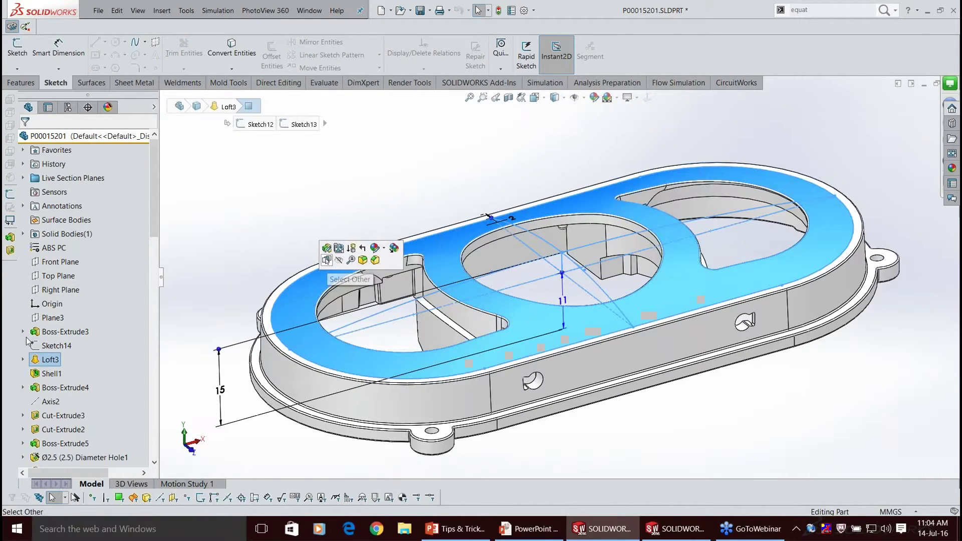
{"action": "key", "text": "Escape"}
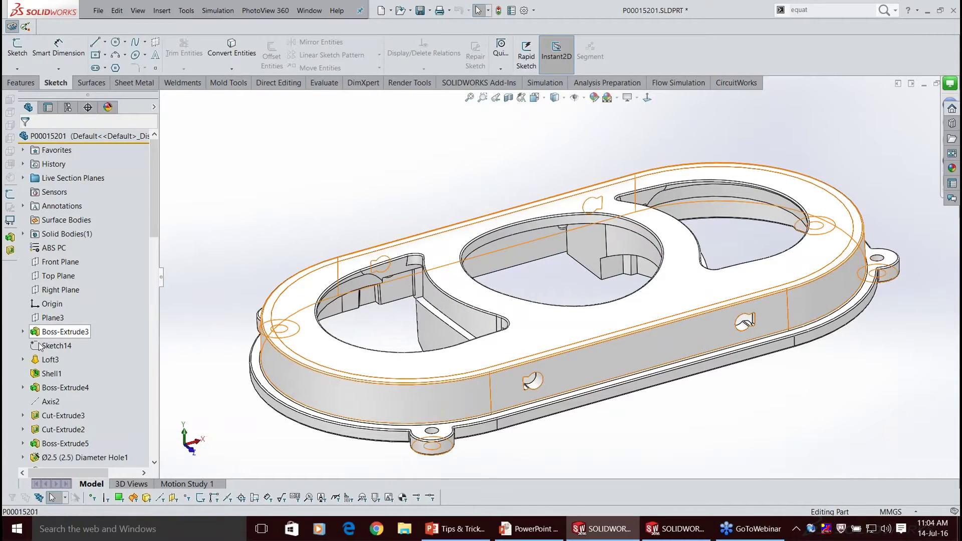
{"action": "left_click", "coordinate": [39, 344]}
{"action": "left_click", "coordinate": [47, 315]}
Display the mouse gesture wheel in the sketch and review its eight sketch commands.
{"action": "mouse_move", "coordinate": [279, 183]}
{"action": "right_mouse_down"}
{"action": "mouse_move", "coordinate": [281, 159]}
{"action": "mouse_move", "coordinate": [265, 168]}
{"action": "right_mouse_up"}
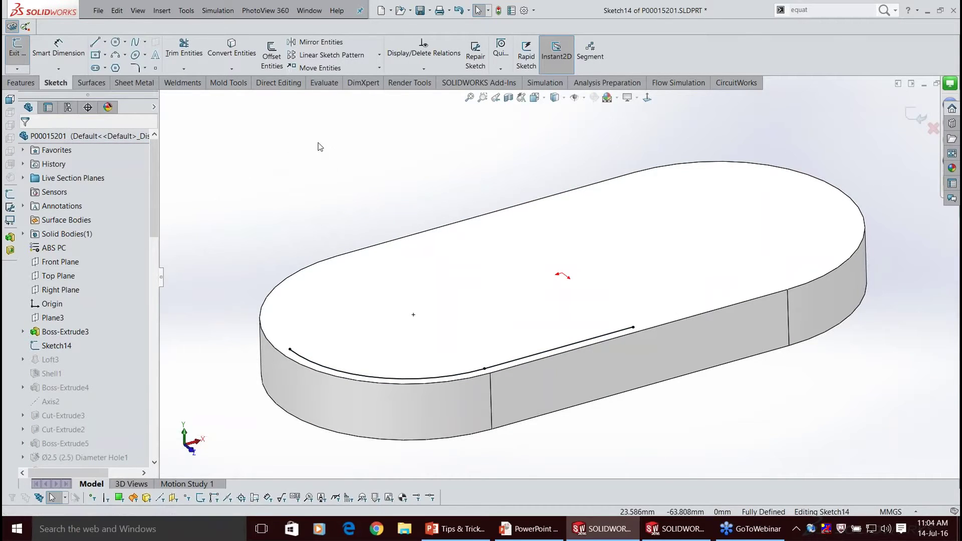
{"action": "mouse_move", "coordinate": [318, 143]}
{"action": "right_mouse_down"}
{"action": "mouse_move", "coordinate": [323, 164]}
{"action": "mouse_move", "coordinate": [317, 132]}
{"action": "right_mouse_up"}
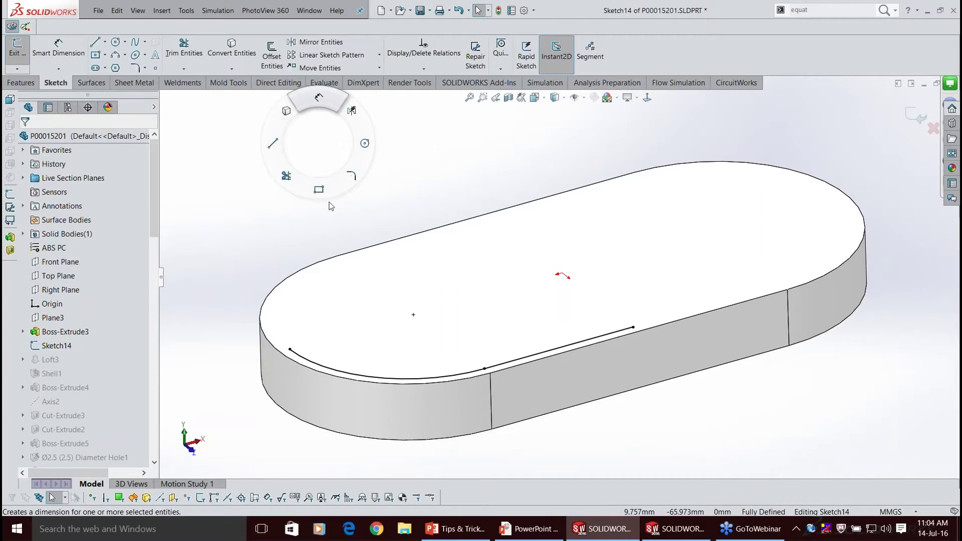
{"action": "left_click", "coordinate": [329, 202]}
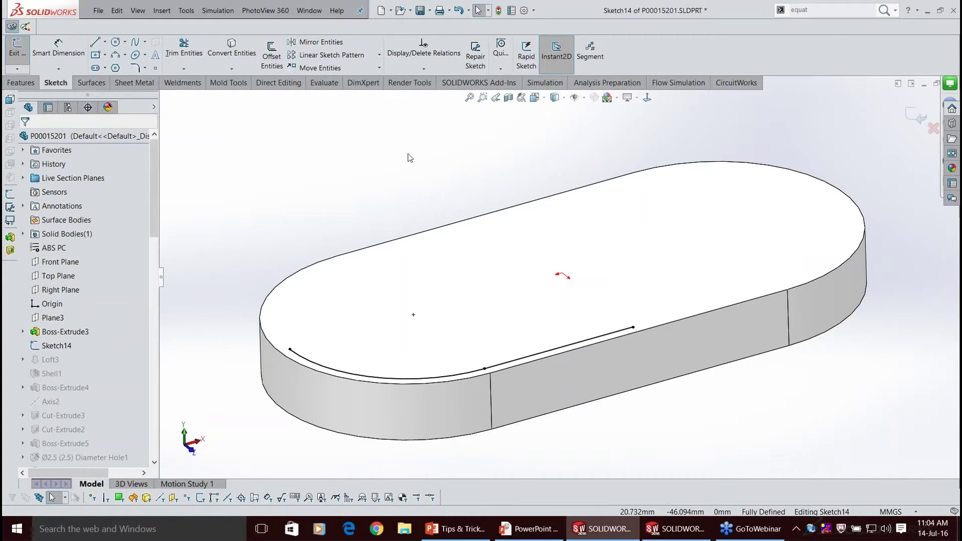
Open the customization settings, review the mouse gesture assignments for parts, assemblies, drawings and sketches, and close them without changes.
{"action": "right_click_drag", "start_coordinate": [408, 153], "coordinate": [650, 50]}
{"action": "right_click", "coordinate": [650, 50]}
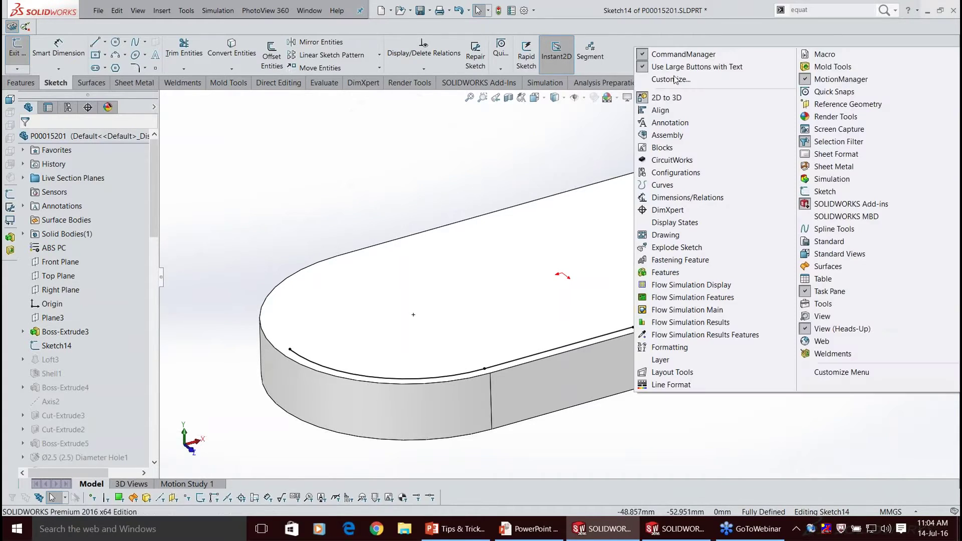
{"action": "left_click", "coordinate": [671, 79]}
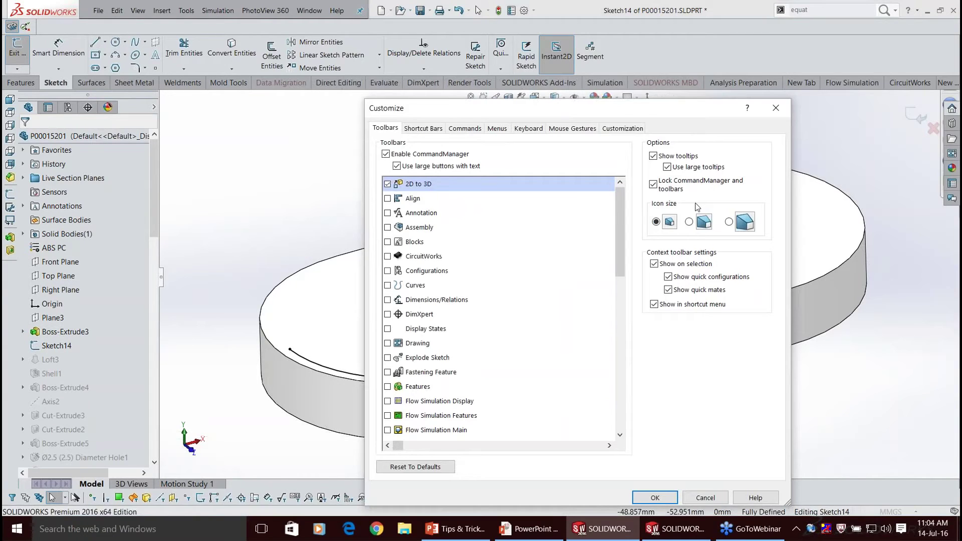
{"action": "left_click", "coordinate": [572, 128]}
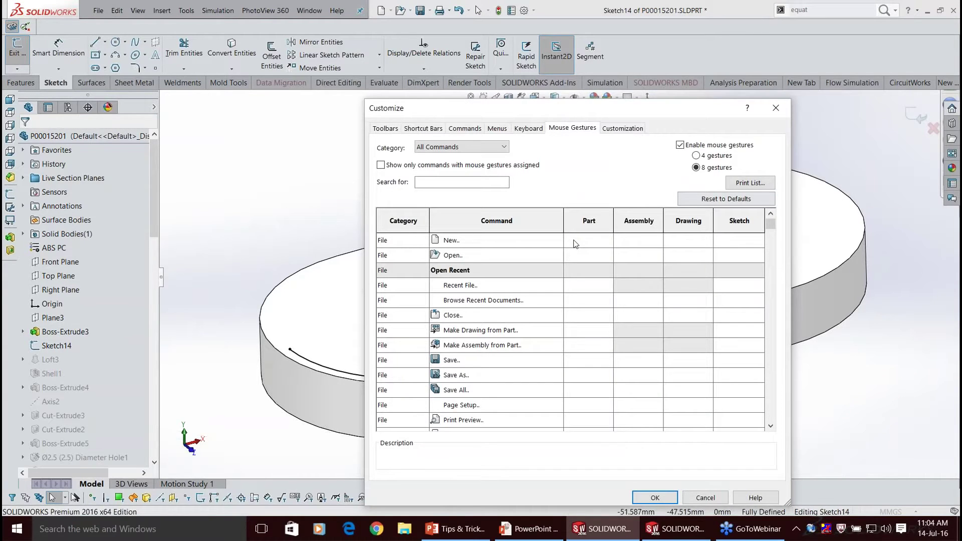
{"action": "left_click", "coordinate": [609, 246]}
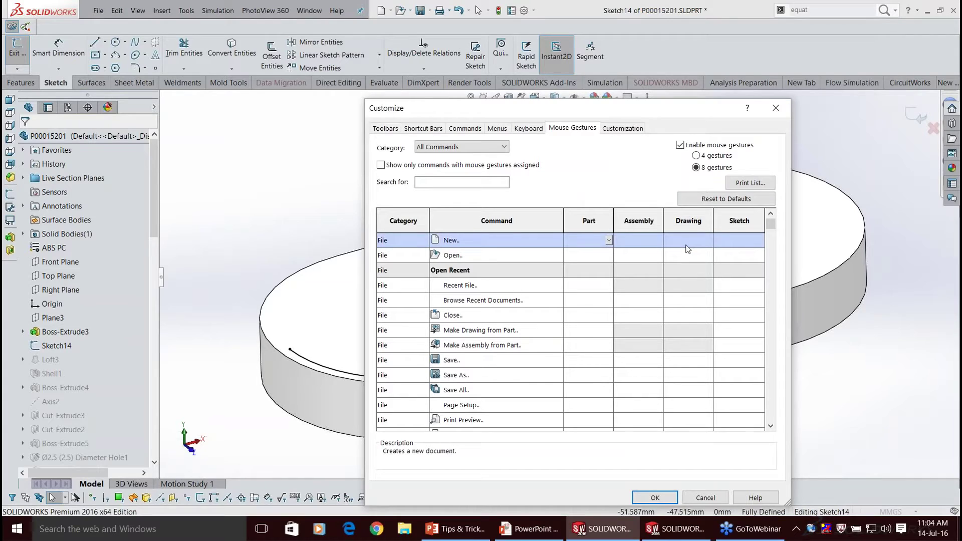
{"action": "left_click", "coordinate": [688, 245]}
{"action": "left_click", "coordinate": [732, 241]}
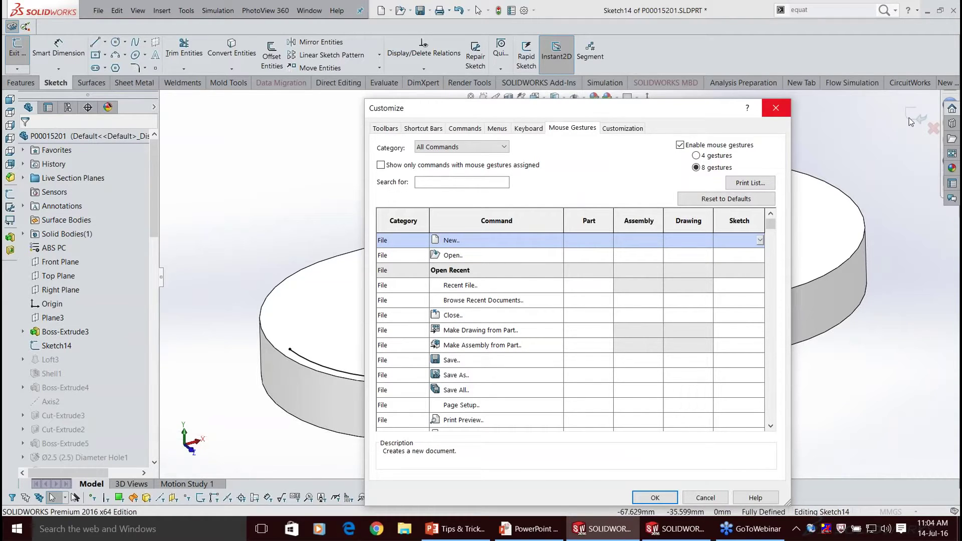
{"action": "key", "text": "Return"}
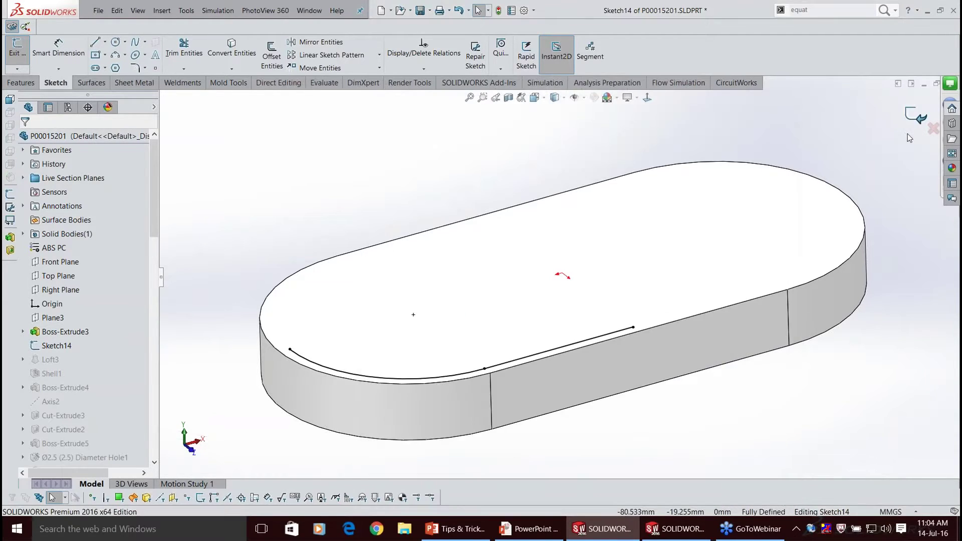
Exit Sketch14 and switch to the 00015240.SLDASM assembly window, declining the rebuild.
{"action": "left_click", "coordinate": [915, 115]}
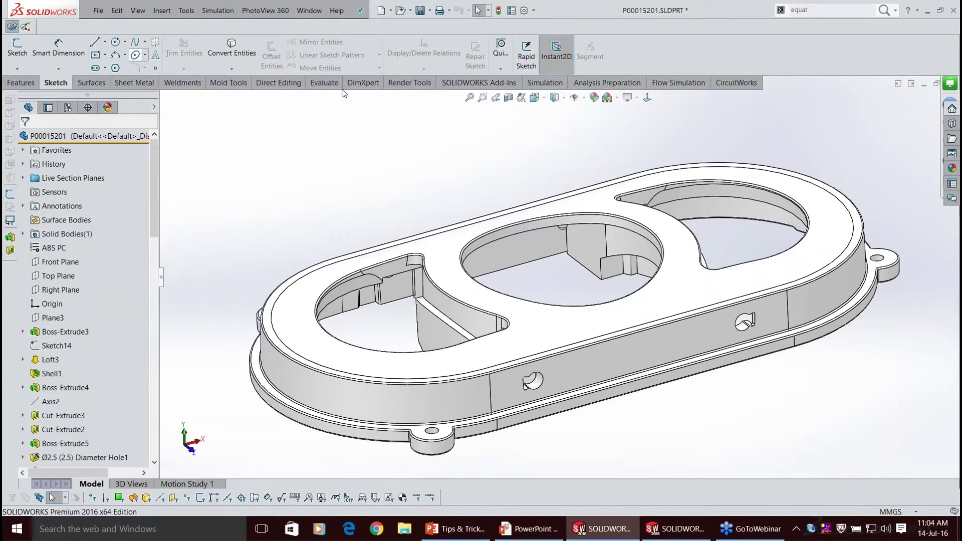
{"action": "left_click", "coordinate": [309, 11]}
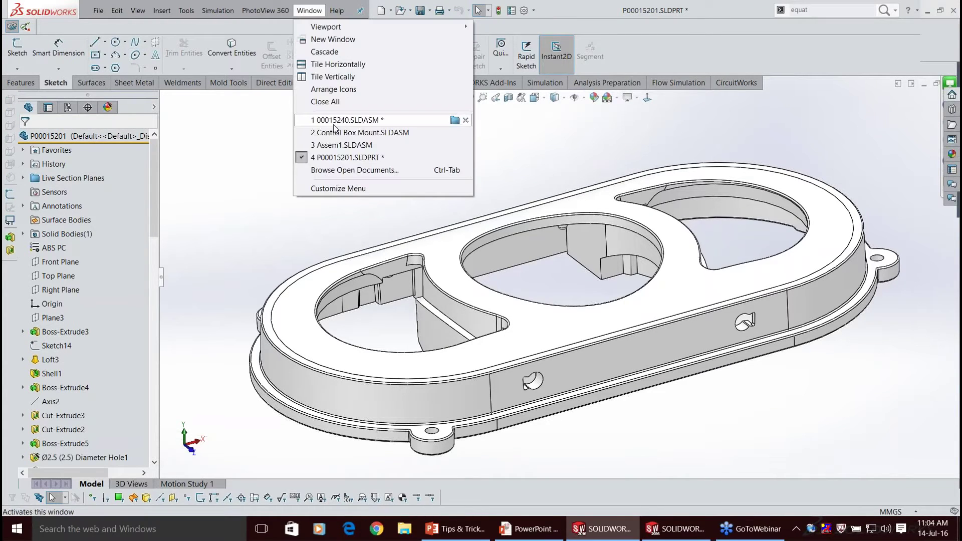
{"action": "left_click", "coordinate": [334, 121]}
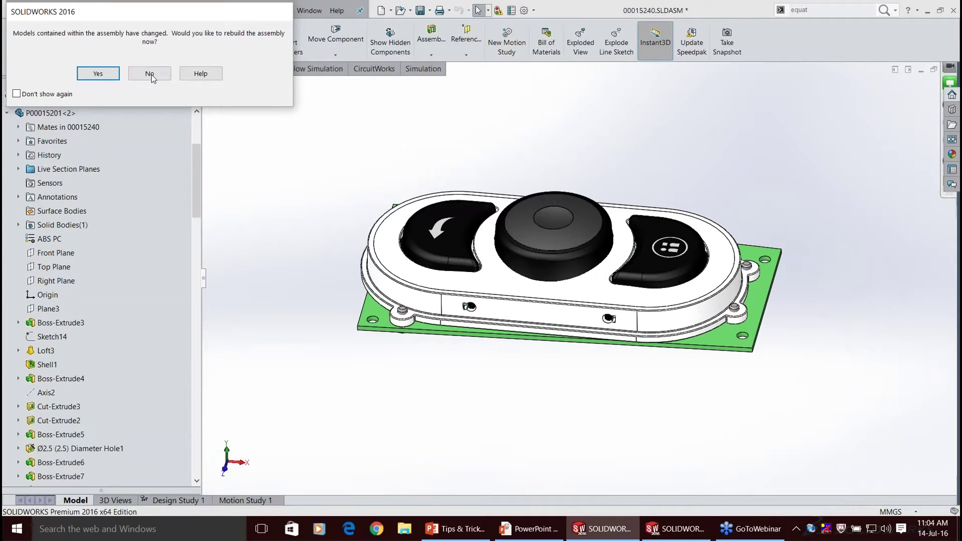
{"action": "left_click", "coordinate": [150, 74]}
Hide the white housing part to expose the circuit board and components beneath the knob.
{"action": "middle_click_drag", "start_coordinate": [490, 326], "coordinate": [470, 278]}
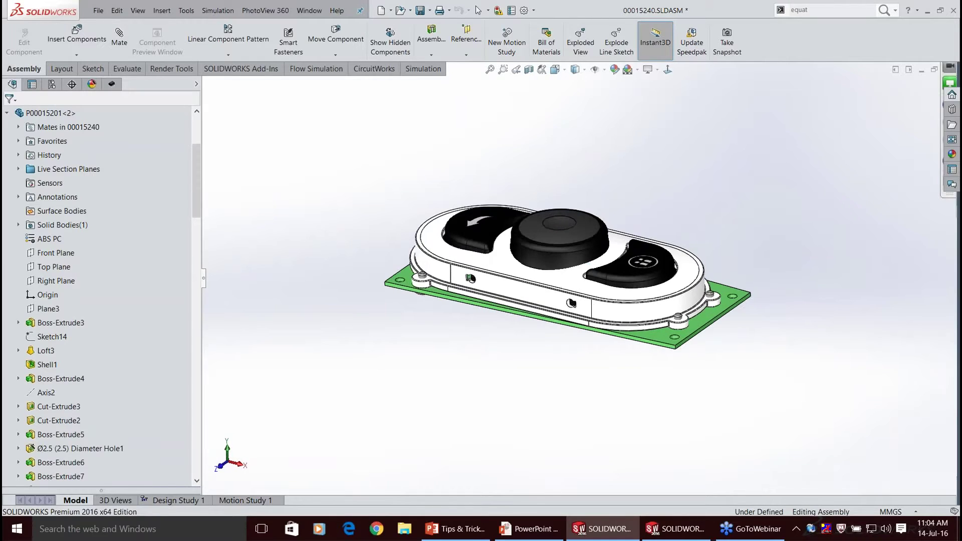
{"action": "left_click", "coordinate": [517, 274]}
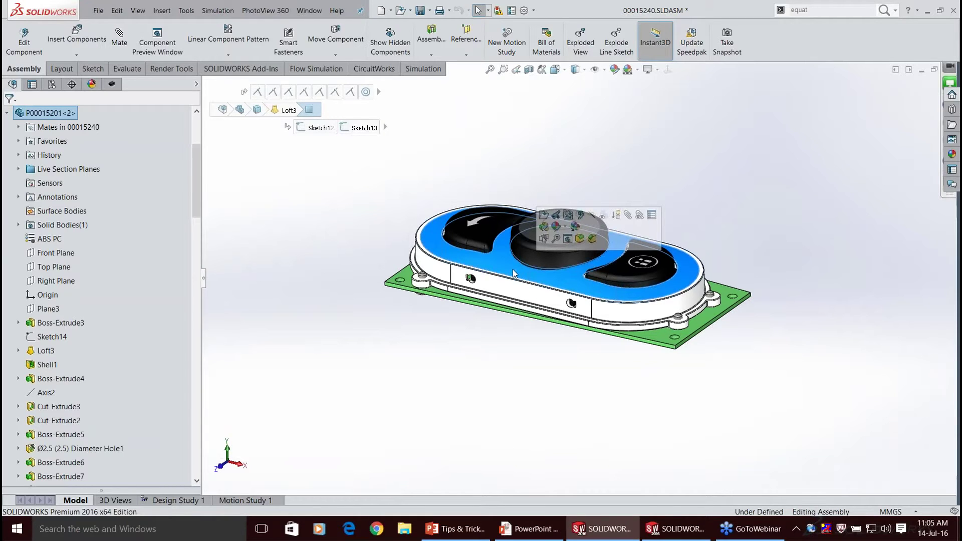
{"action": "left_click", "coordinate": [591, 215]}
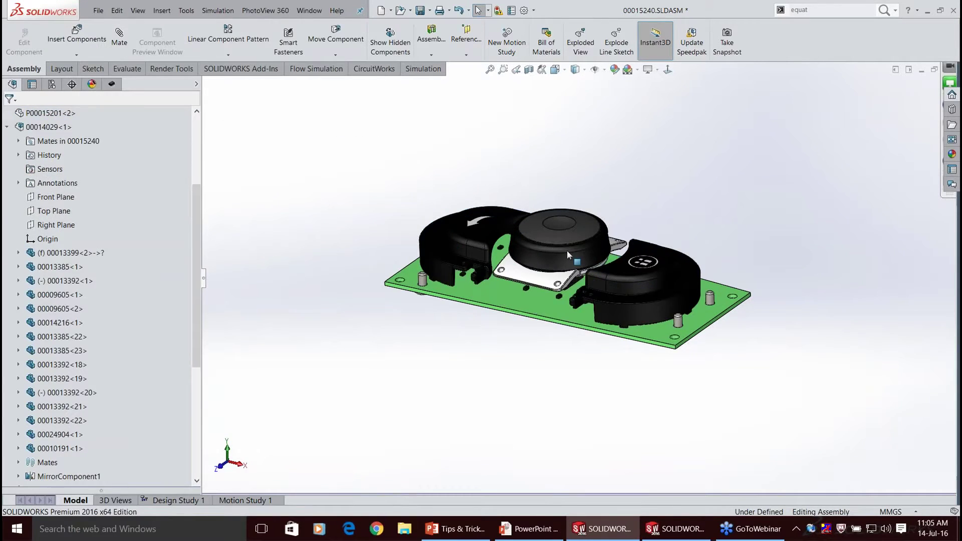
{"action": "scroll", "coordinate": [567, 251], "scroll_direction": "down", "scroll_amount": 3}
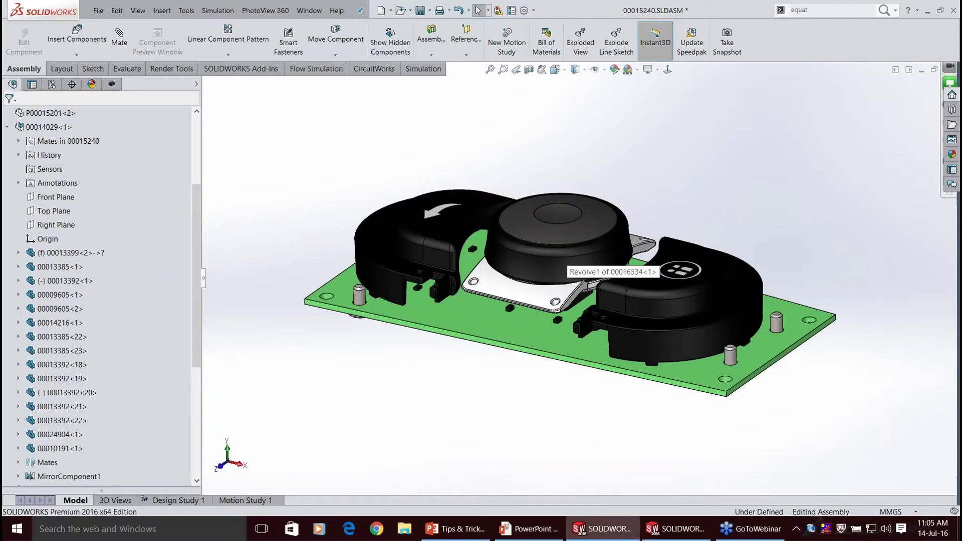
{"action": "middle_click_drag", "start_coordinate": [566, 255], "coordinate": [584, 228]}
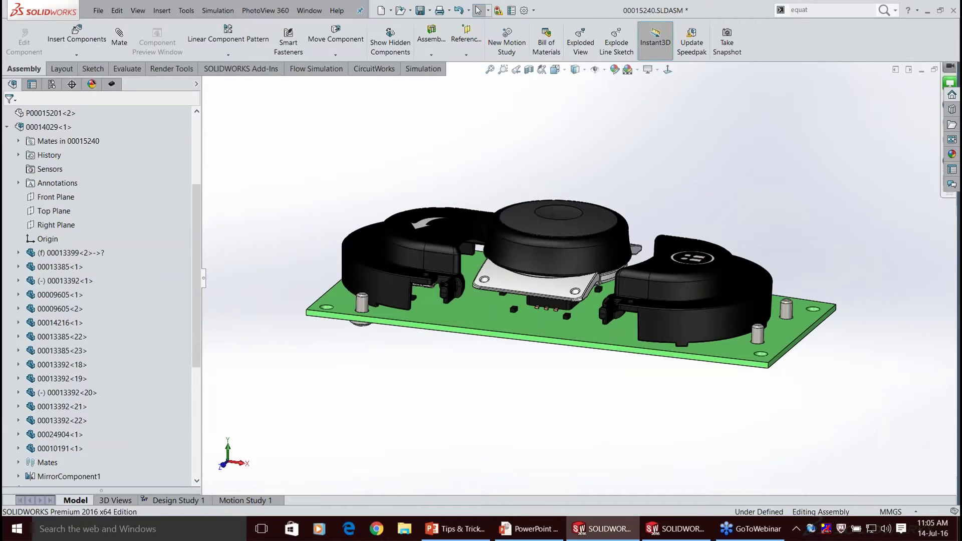
Bring up the magnifying glass over the area beneath the knob and examine the hidden components with its section view.
{"action": "key", "text": "g"}
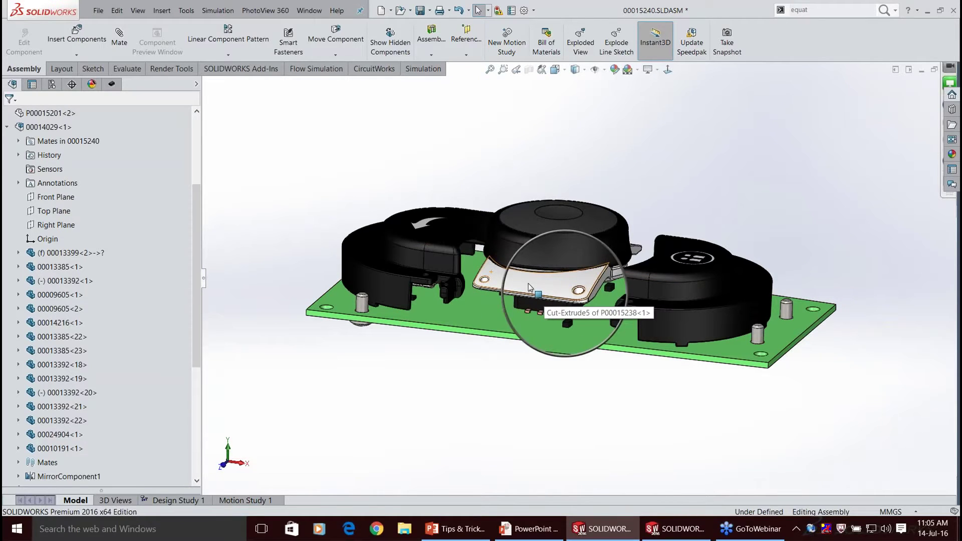
{"action": "left_click", "coordinate": [551, 300]}
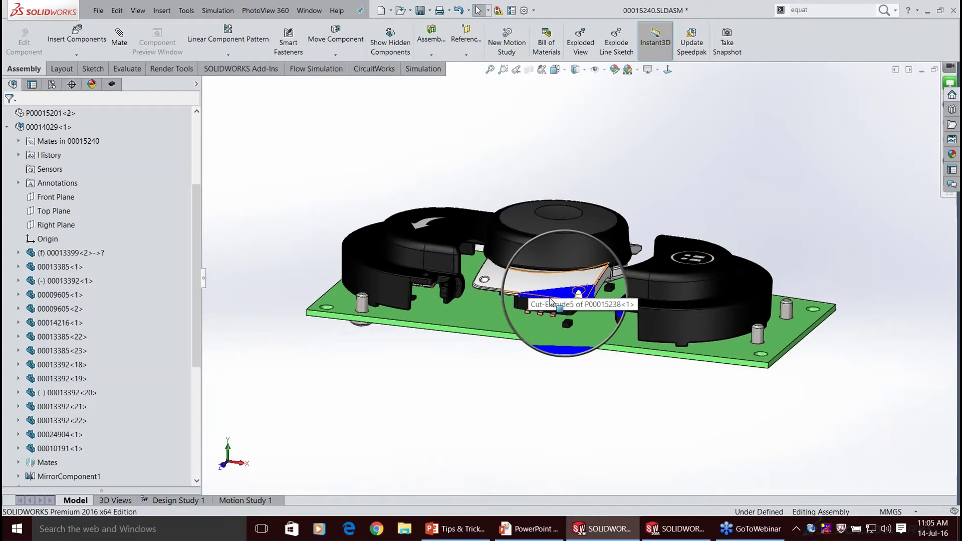
{"action": "scroll", "coordinate": [548, 303], "scroll_direction": "down", "scroll_amount": 2, "text": "alt"}
{"action": "scroll", "coordinate": [548, 307], "scroll_direction": "down", "scroll_amount": 2, "text": "alt"}
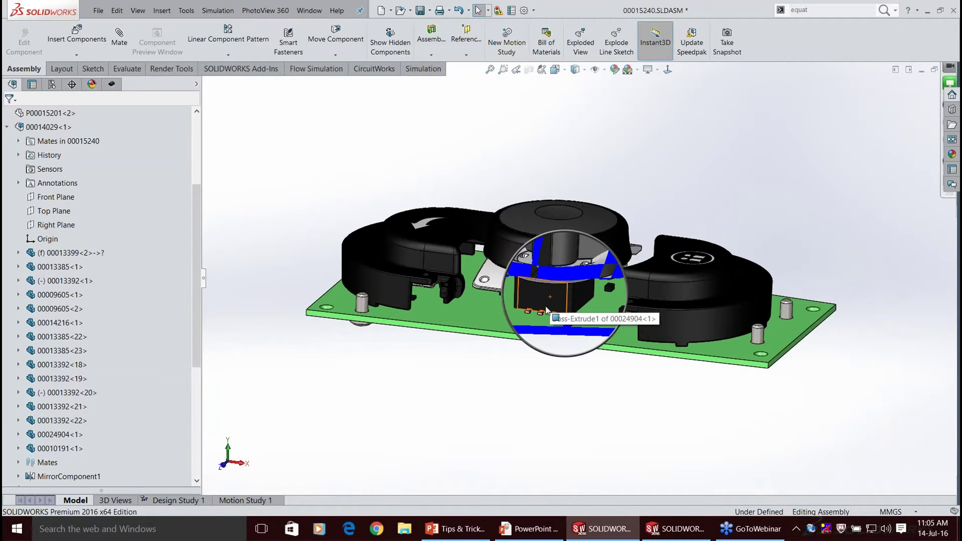
{"action": "scroll", "coordinate": [547, 310], "scroll_direction": "down", "scroll_amount": 2, "text": "alt"}
{"action": "scroll", "coordinate": [546, 311], "scroll_direction": "down", "scroll_amount": 2, "text": "alt"}
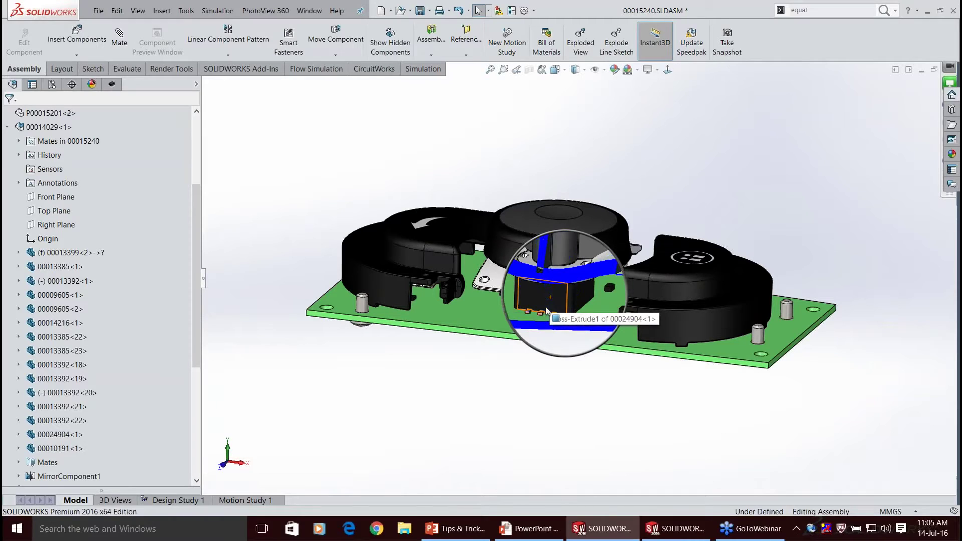
{"action": "scroll", "coordinate": [547, 311], "scroll_direction": "down", "scroll_amount": 2, "text": "alt"}
{"action": "scroll", "coordinate": [546, 310], "scroll_direction": "down", "scroll_amount": 2, "text": "alt"}
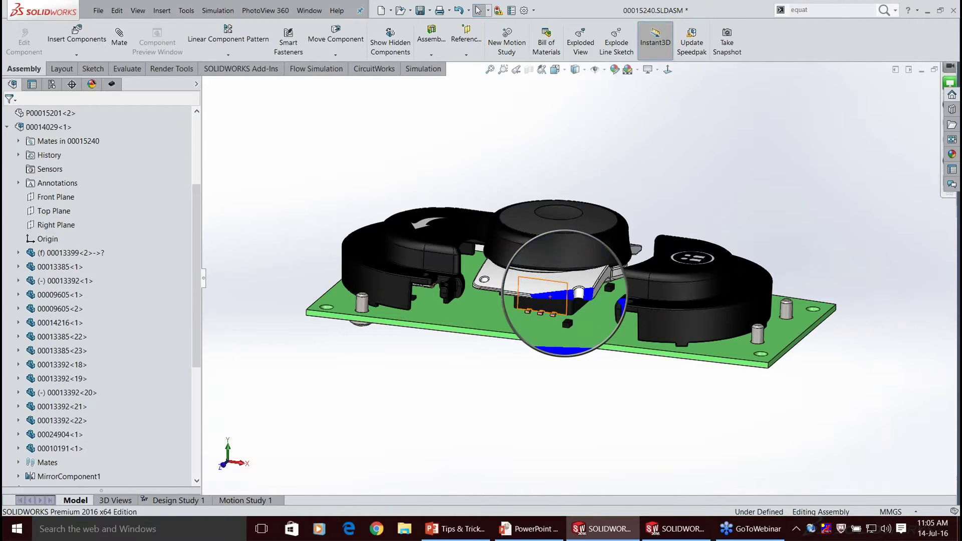
{"action": "scroll", "coordinate": [547, 307], "scroll_direction": "down", "scroll_amount": 2, "text": "alt"}
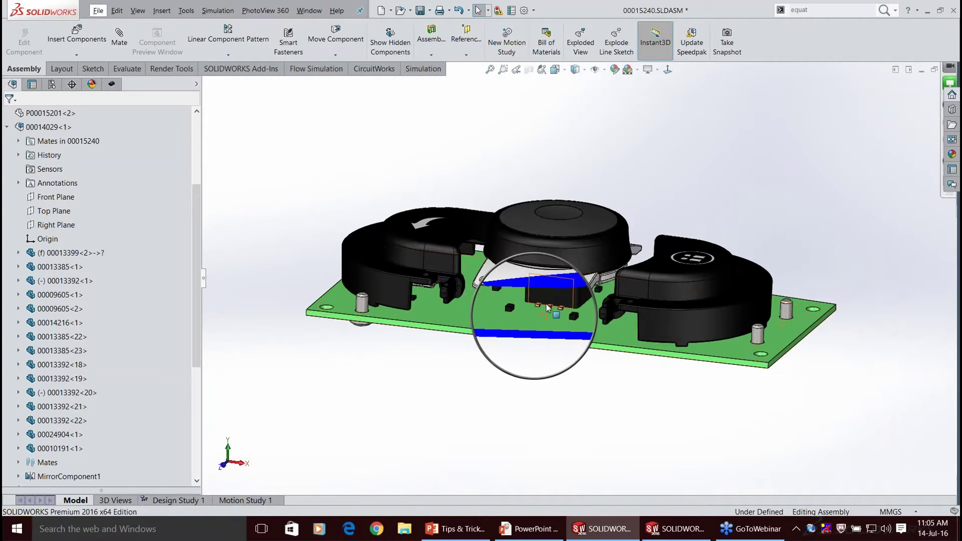
Magnify the small connector's pins, select a connector face and the knob face through the magnifying glass, and clear the selection.
{"action": "scroll", "coordinate": [545, 305], "scroll_direction": "down", "scroll_amount": 3}
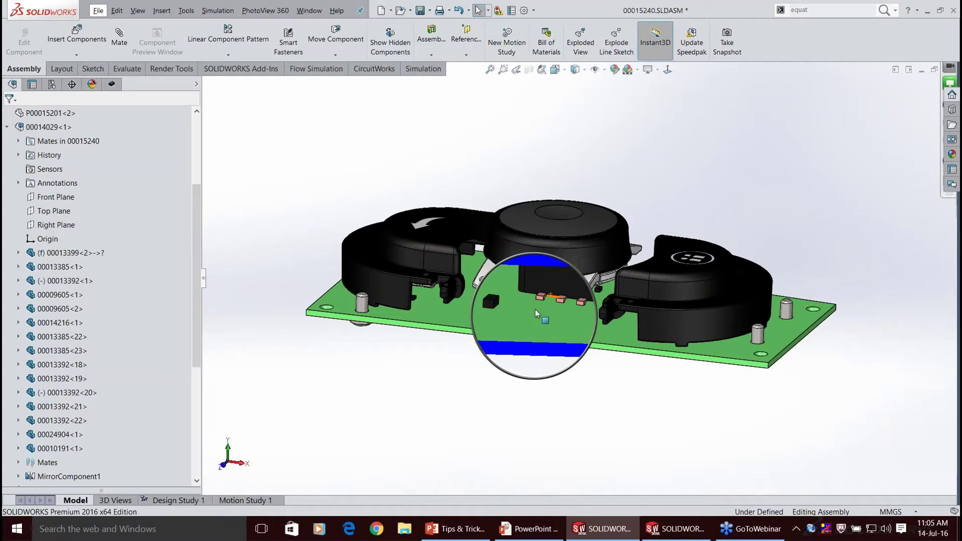
{"action": "scroll", "coordinate": [564, 282], "scroll_direction": "up", "scroll_amount": 1}
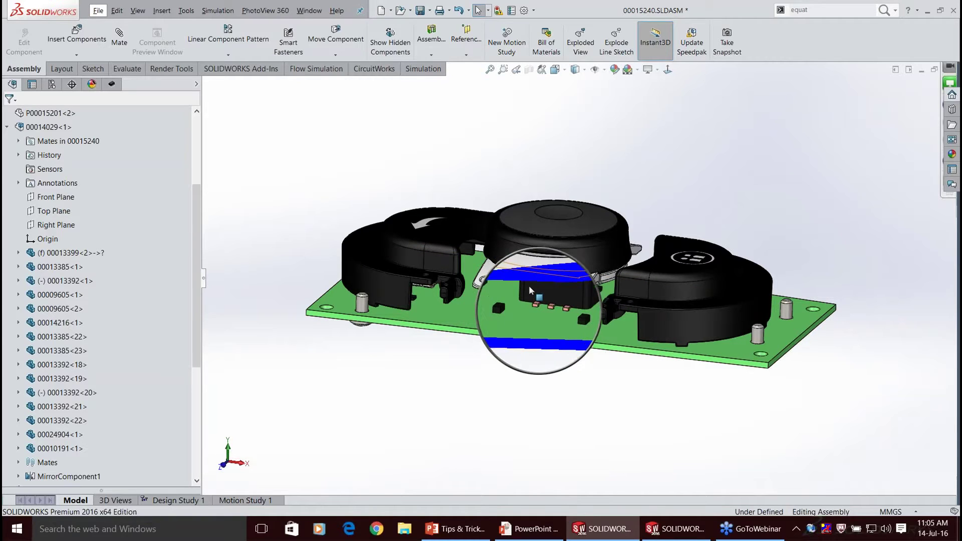
{"action": "scroll", "coordinate": [529, 320], "scroll_direction": "down", "scroll_amount": 1}
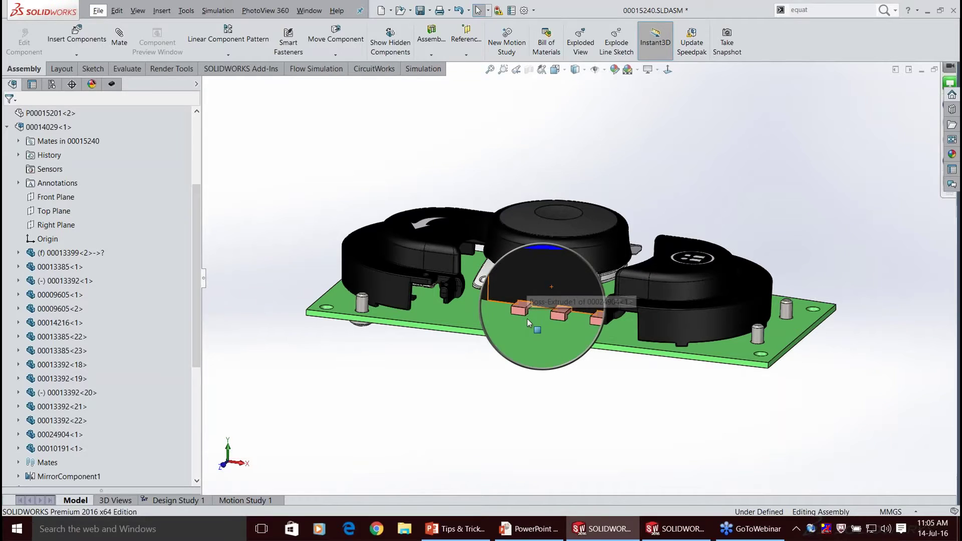
{"action": "scroll", "coordinate": [528, 322], "scroll_direction": "down", "scroll_amount": 1}
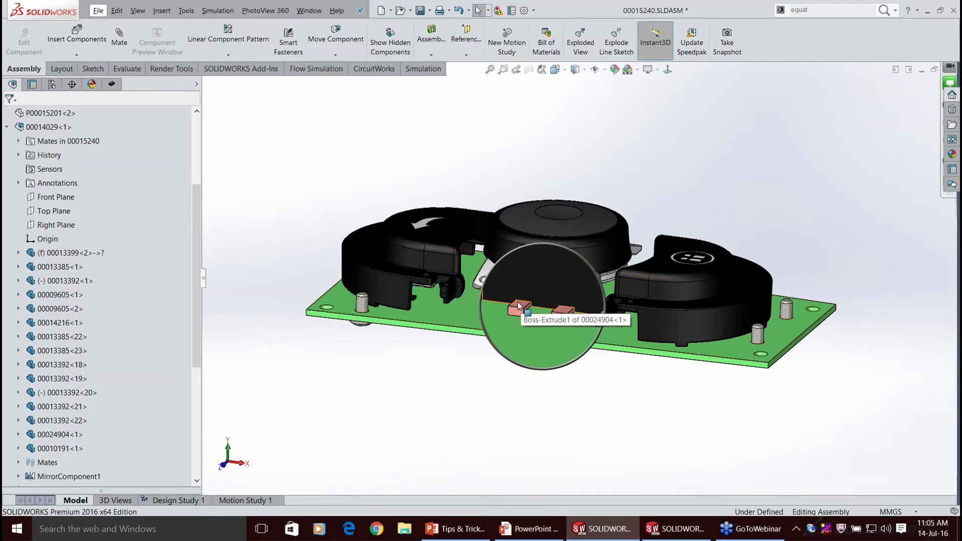
{"action": "left_click", "coordinate": [550, 281]}
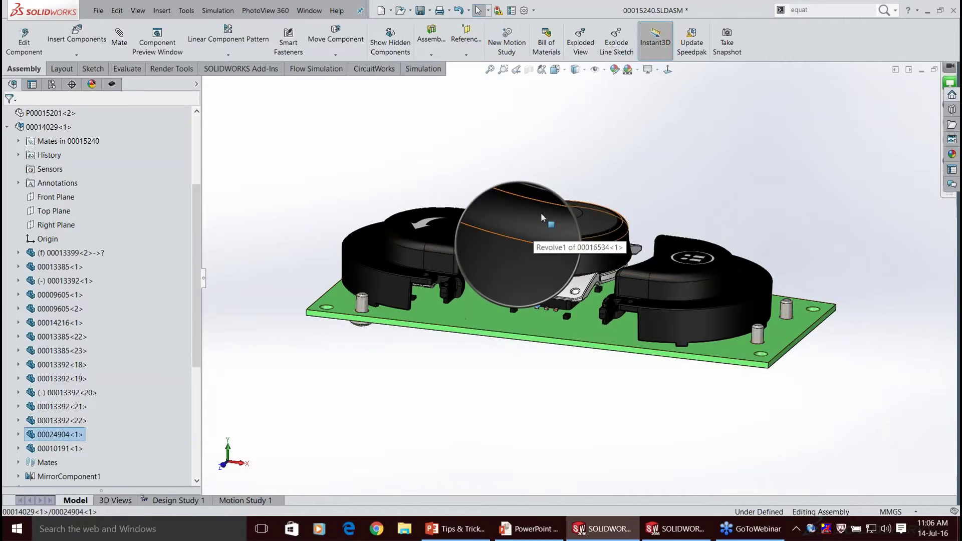
{"action": "left_click", "coordinate": [540, 212], "text": "ctrl"}
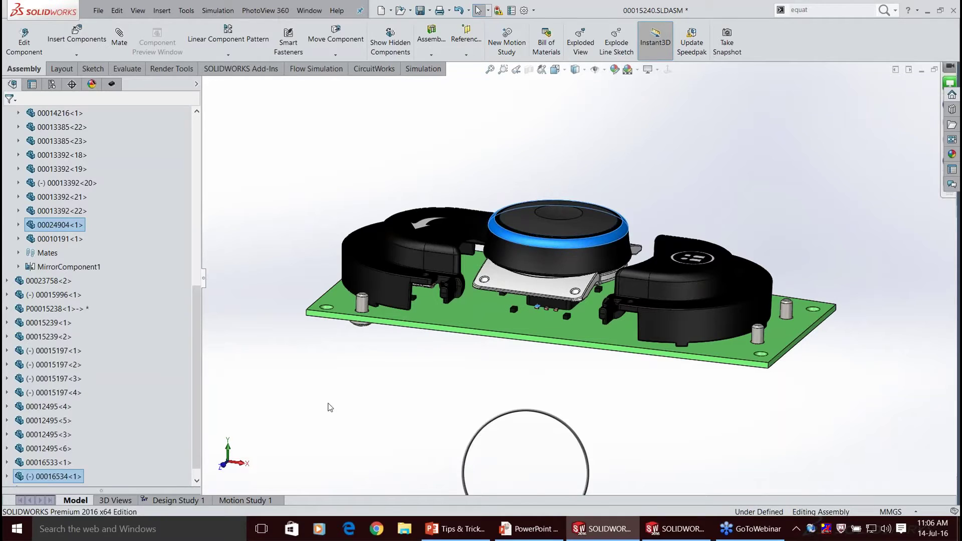
{"action": "left_click", "coordinate": [482, 397]}
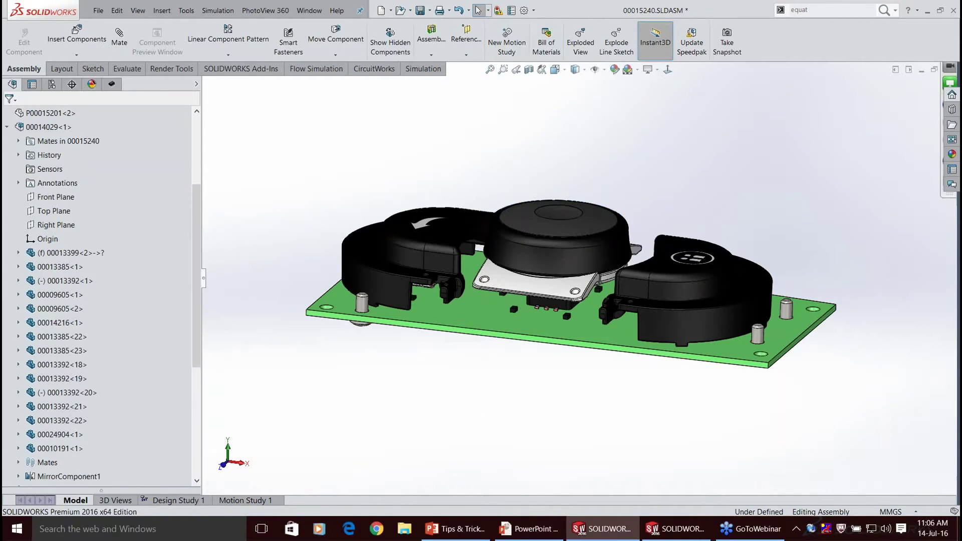
Undo the hiding of the white housing part.
{"action": "key", "text": "ctrl+z"}
{"action": "middle_click_drag", "start_coordinate": [479, 258], "coordinate": [510, 314]}
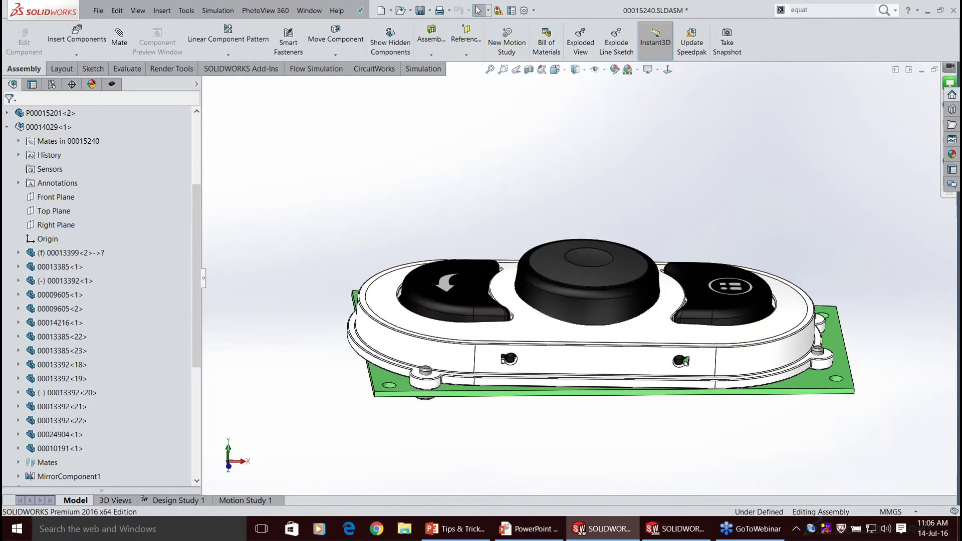
Open Sketch10 of Loft3 for editing through the selection breadcrumbs of the housing's top face, and exit the sketch with a rebuild.
{"action": "left_click", "coordinate": [510, 312]}
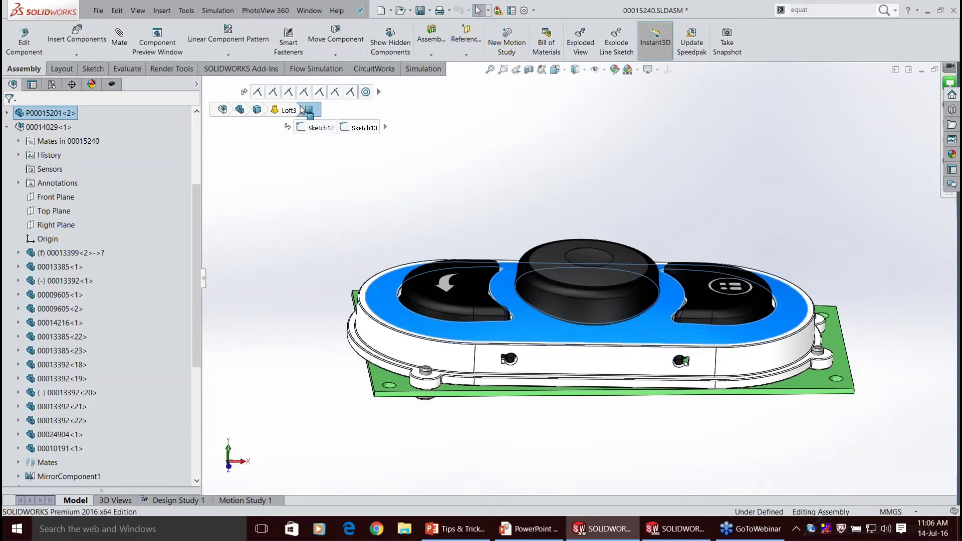
{"action": "left_click", "coordinate": [284, 111]}
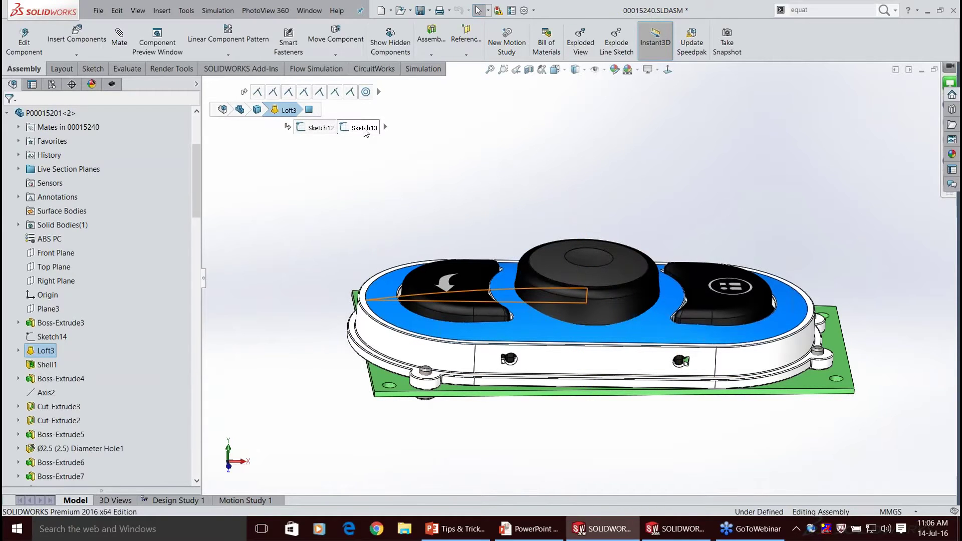
{"action": "left_click", "coordinate": [365, 128]}
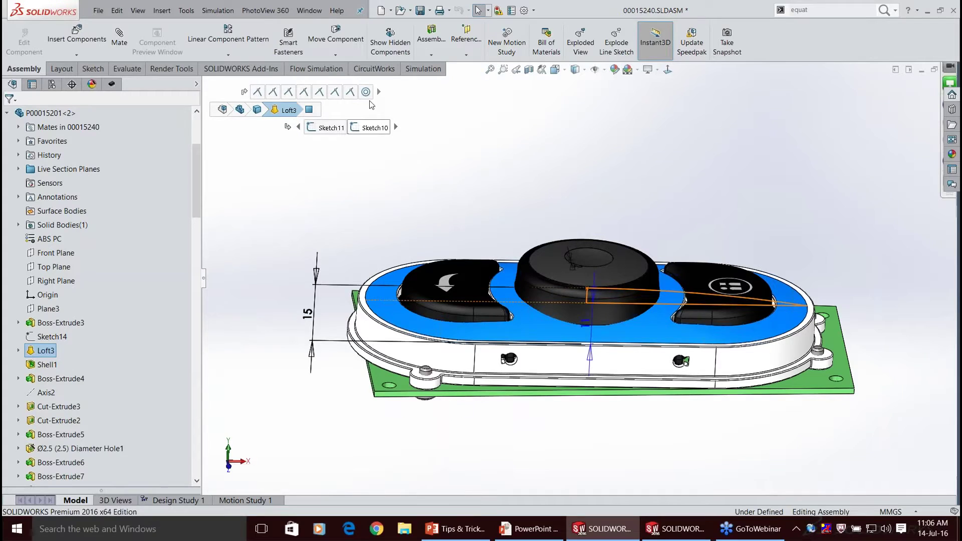
{"action": "left_click", "coordinate": [369, 128]}
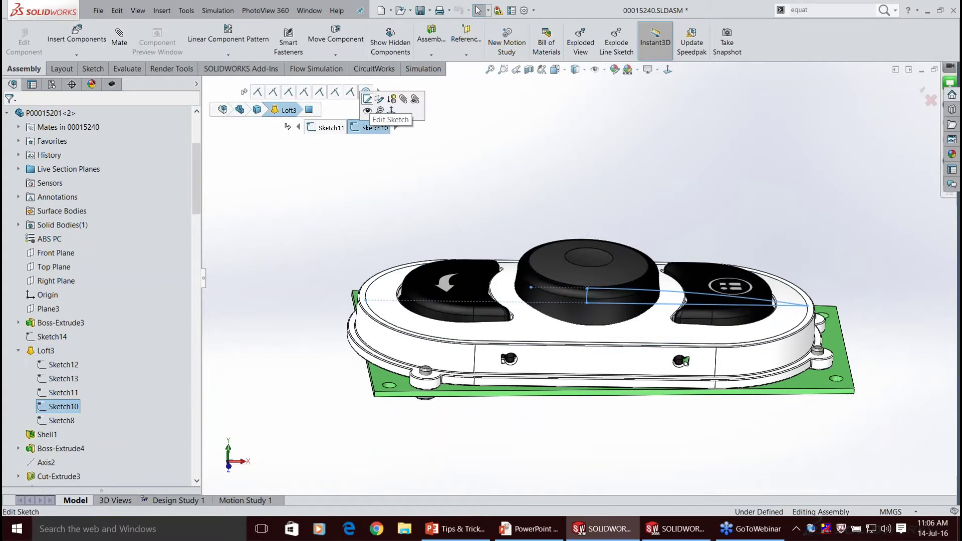
{"action": "left_click", "coordinate": [367, 99]}
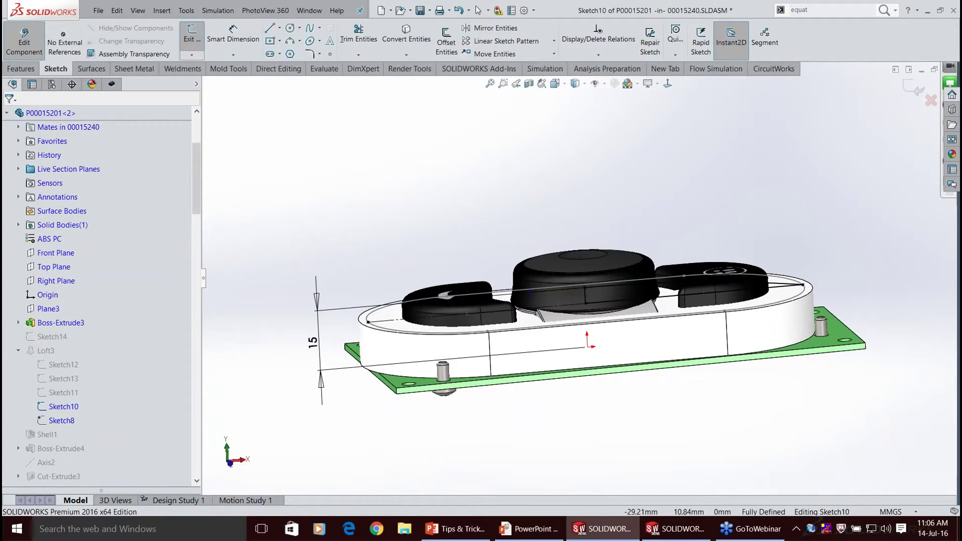
{"action": "middle_click_drag", "start_coordinate": [505, 311], "coordinate": [544, 315]}
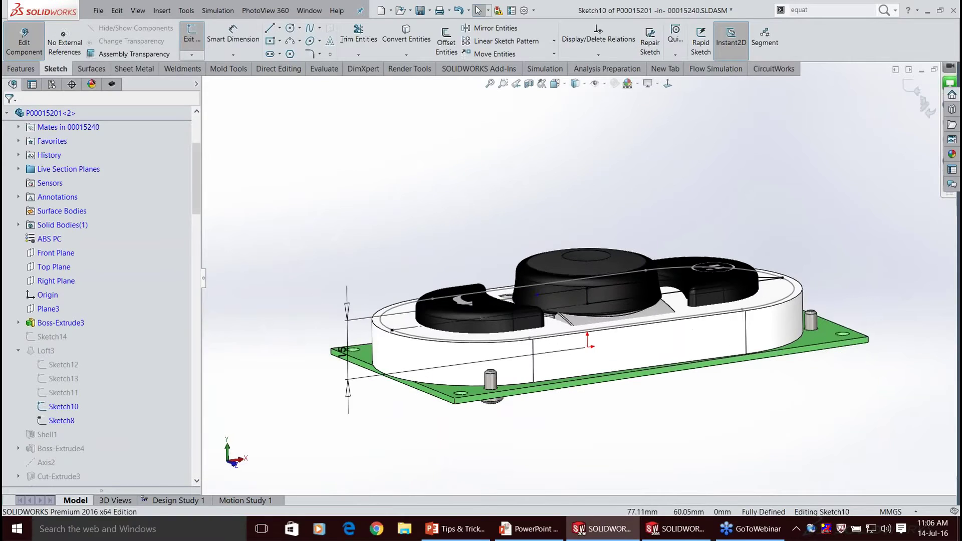
{"action": "key", "text": "ctrl+b"}
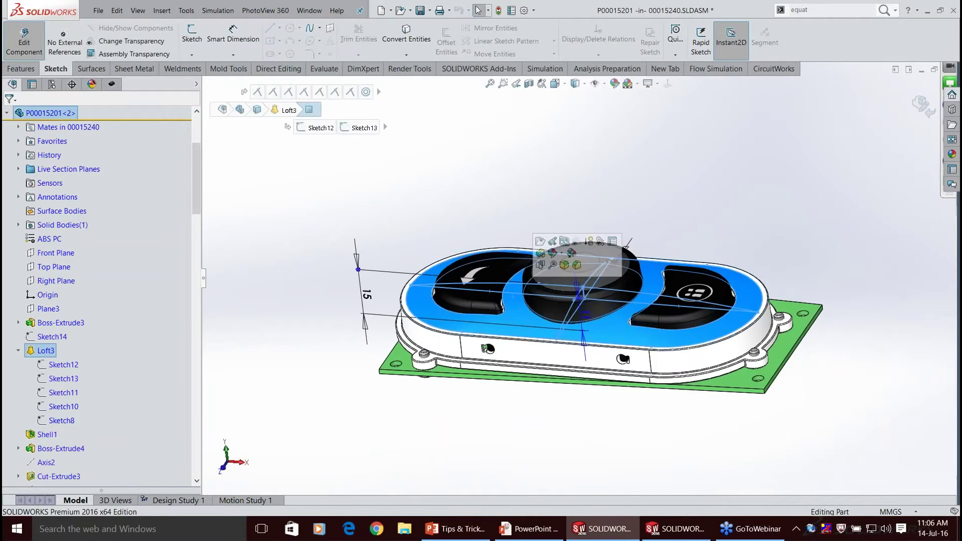
Select the housing's top face and bring its selection breadcrumbs to the pointer.
{"action": "left_click", "coordinate": [497, 405]}
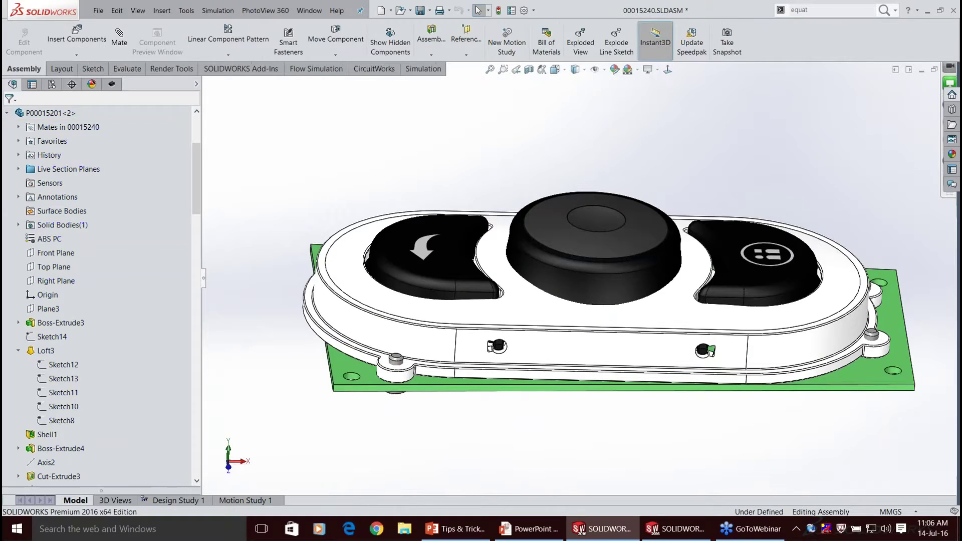
{"action": "left_click", "coordinate": [518, 269]}
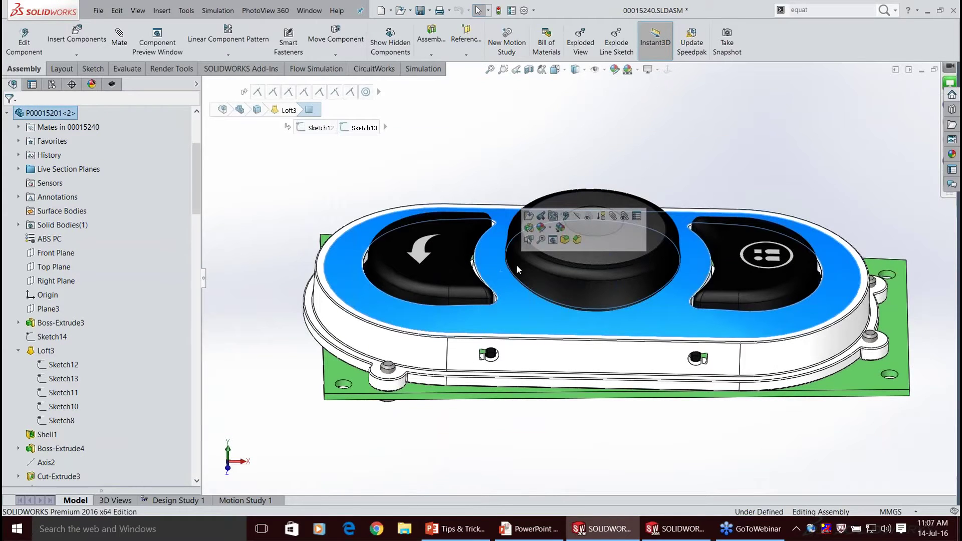
{"action": "key", "text": "d"}
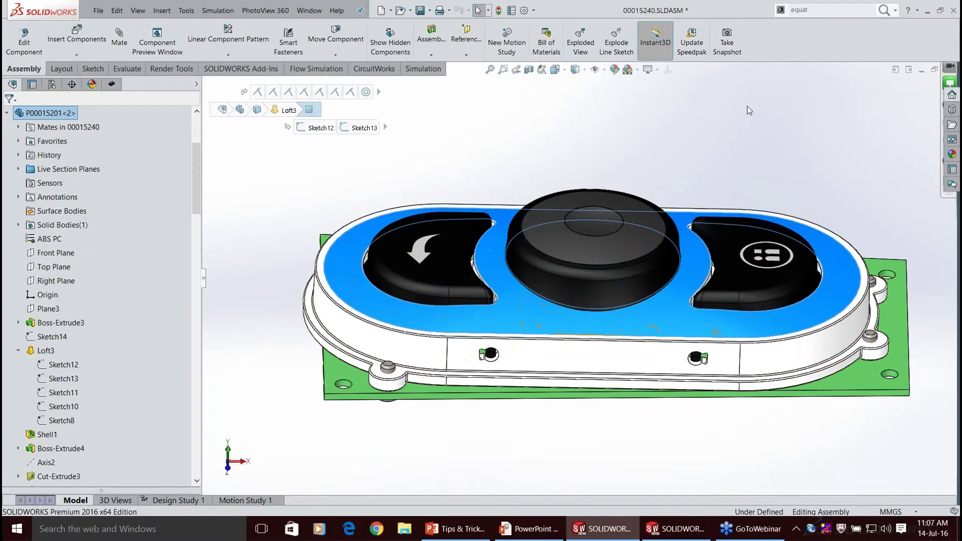
{"action": "key", "text": "d"}
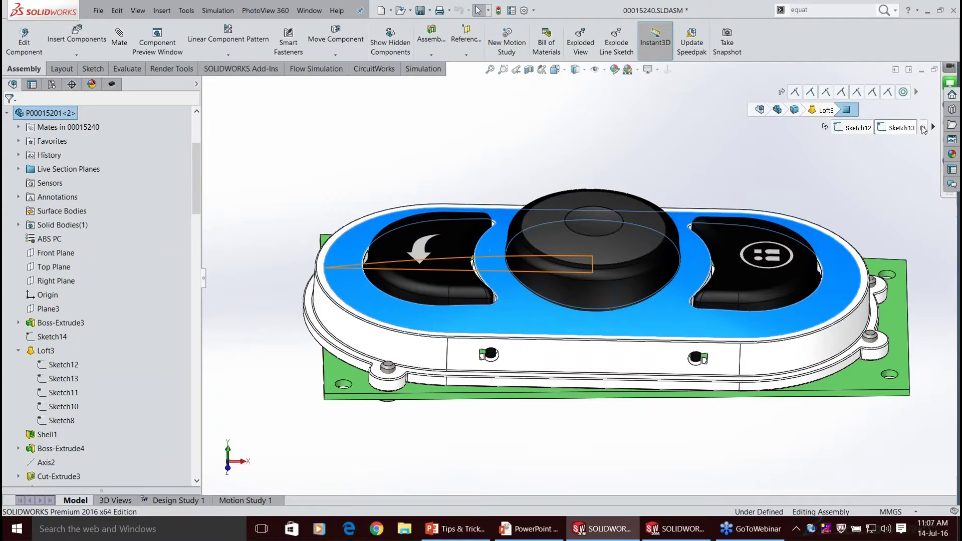
Pick the Loft3 sketch listed after Sketch13 in the selection breadcrumbs and clear the selection.
{"action": "left_click", "coordinate": [921, 128]}
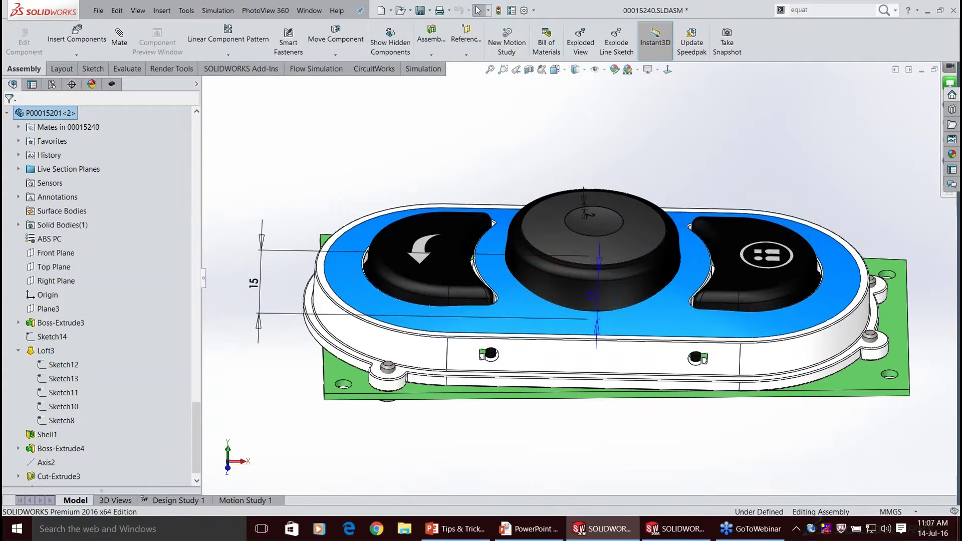
{"action": "key", "text": "Escape"}
{"action": "scroll", "coordinate": [539, 242], "scroll_direction": "up", "scroll_amount": 3}
{"action": "middle_click_drag", "start_coordinate": [539, 242], "coordinate": [466, 210]}
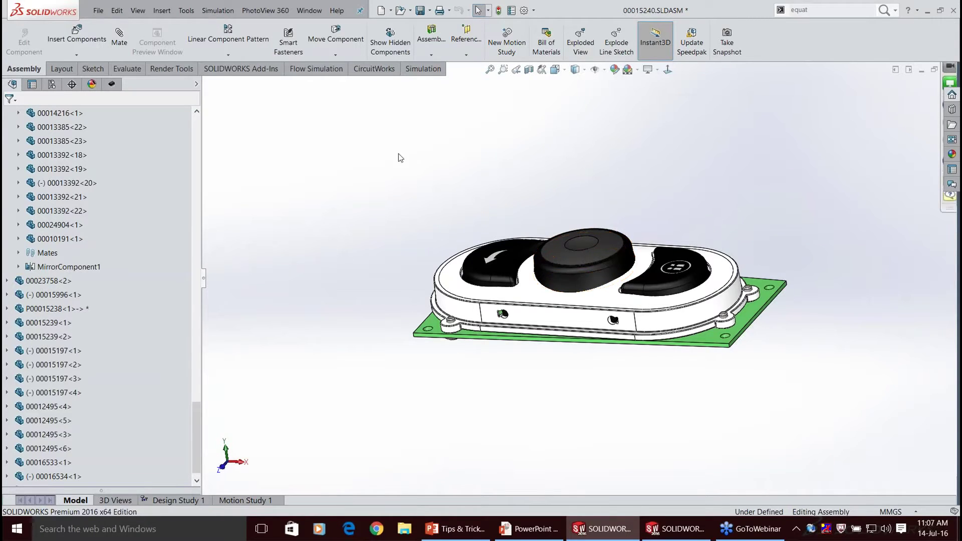
{"action": "middle_click_drag", "start_coordinate": [398, 153], "coordinate": [405, 164]}
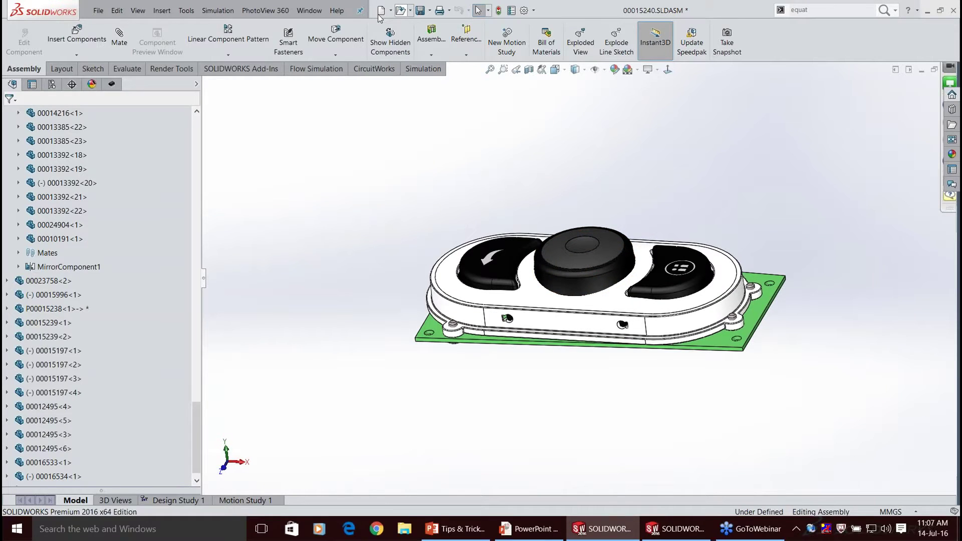
Create a new part document from the Part template and choose the Top Plane for sketching.
{"action": "left_click", "coordinate": [381, 11]}
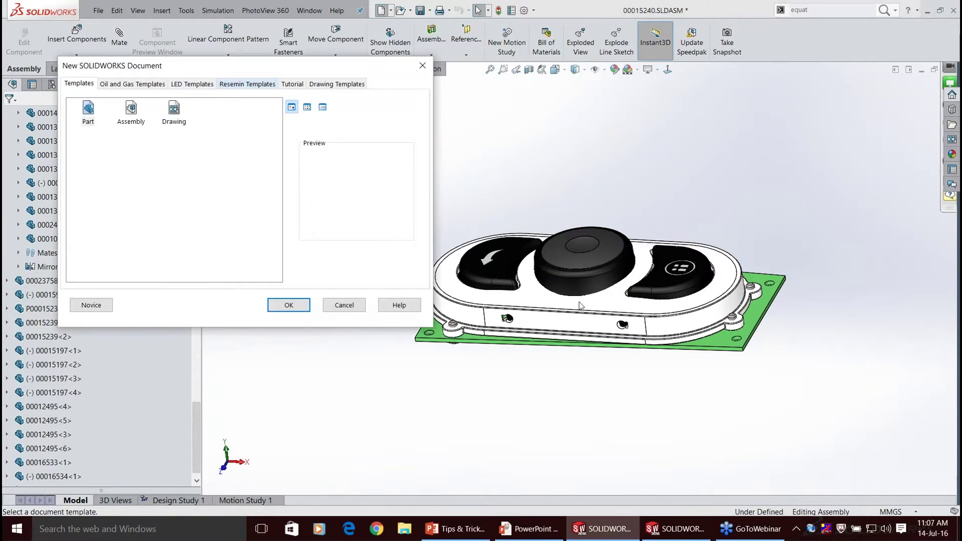
{"action": "left_click", "coordinate": [288, 305]}
{"action": "left_click", "coordinate": [58, 247]}
Sketch a horizontal line about 111 mm long from the origin and undo it.
{"action": "left_click", "coordinate": [97, 42]}
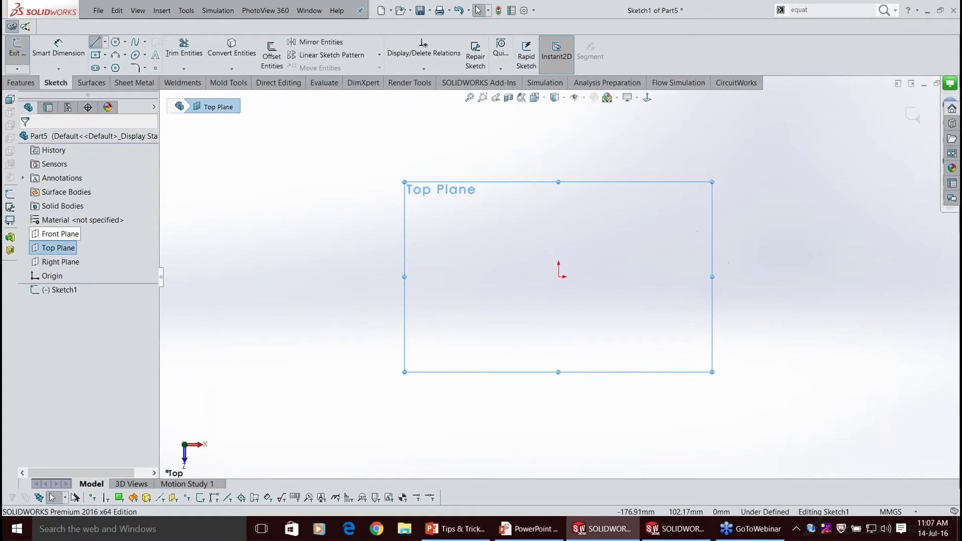
{"action": "left_click", "coordinate": [751, 277]}
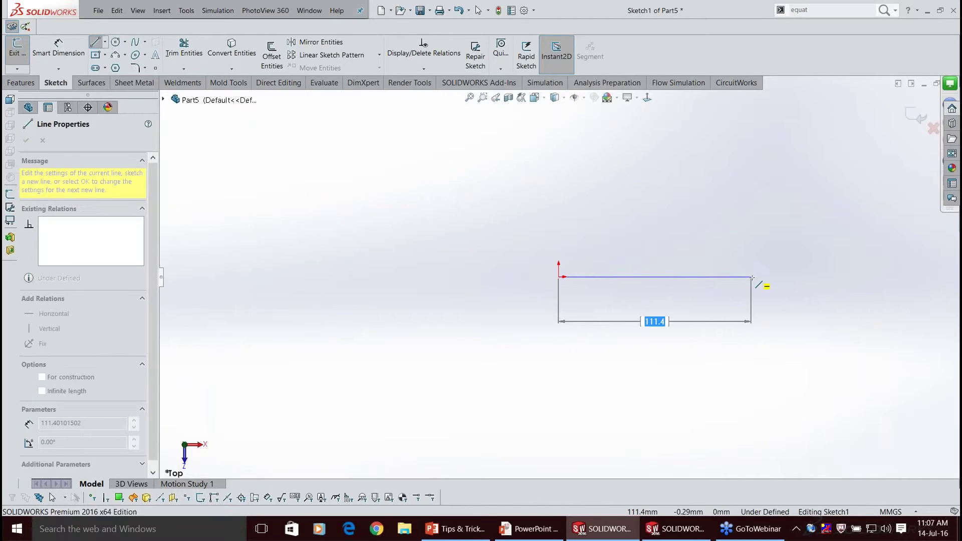
{"action": "left_click", "coordinate": [752, 277]}
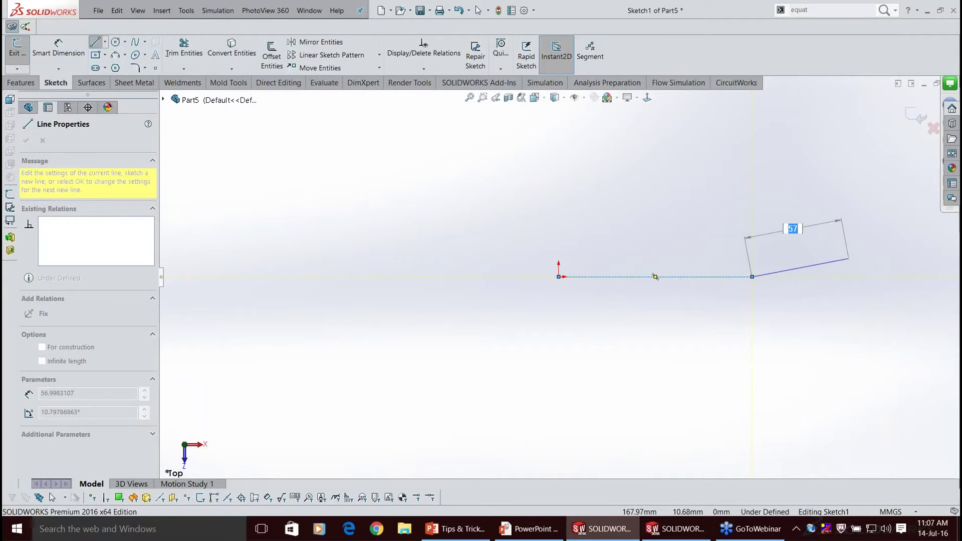
{"action": "key", "text": "Escape"}
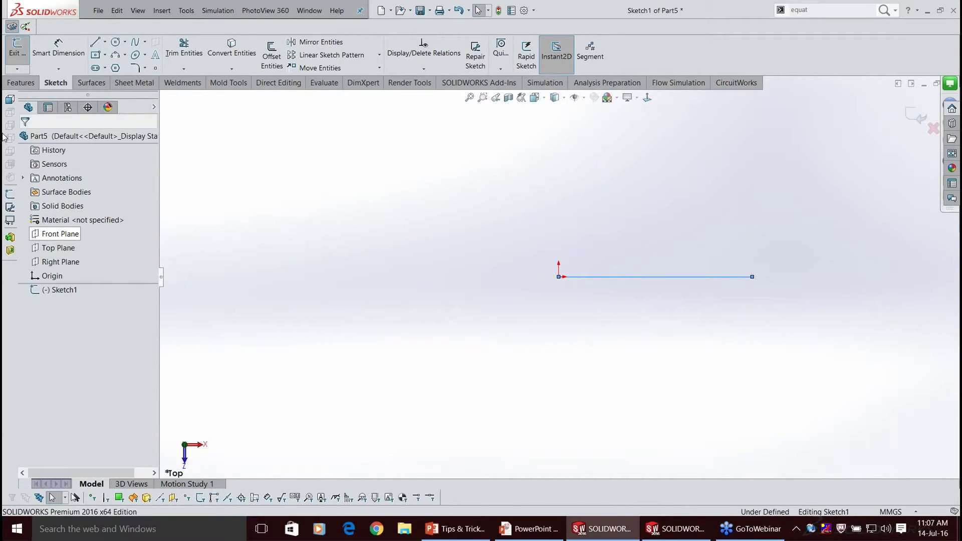
{"action": "key", "text": "ctrl+z"}
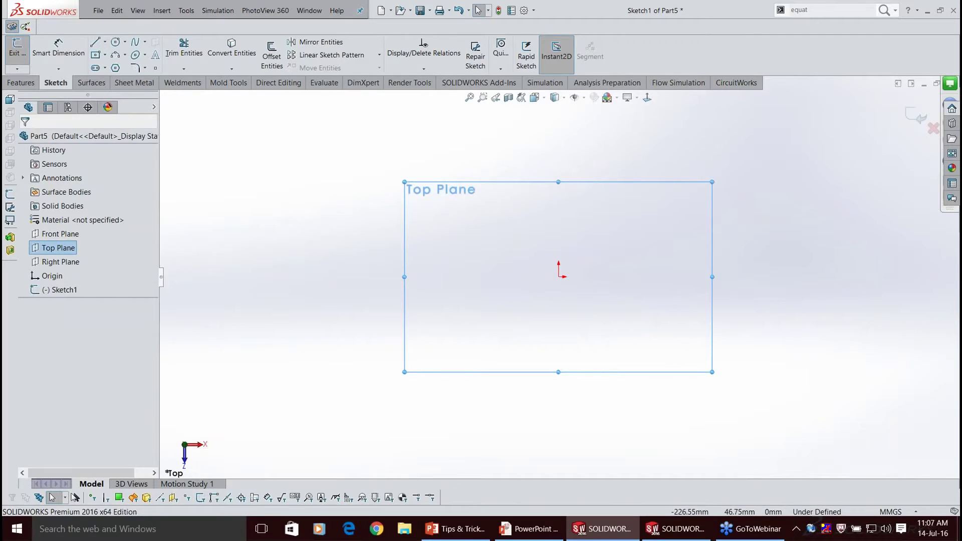
Sketch an open zigzag of eight connected lines starting near the origin and leave the Line command.
{"action": "key", "text": "l"}
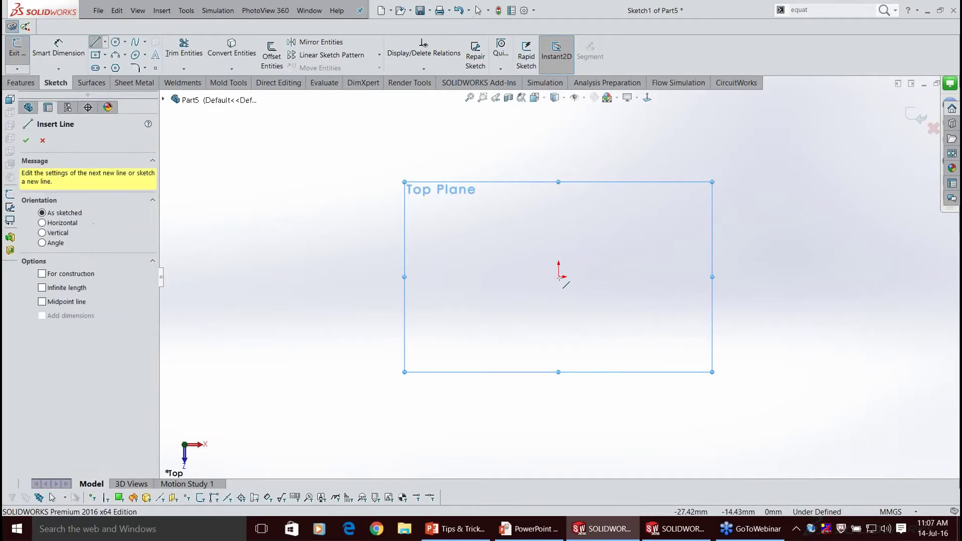
{"action": "left_click", "coordinate": [722, 273]}
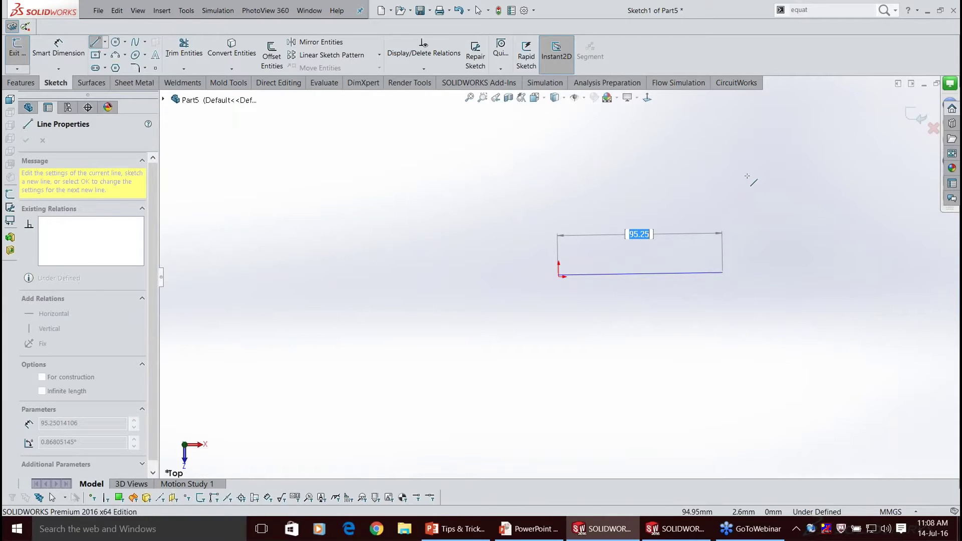
{"action": "left_click", "coordinate": [676, 201]}
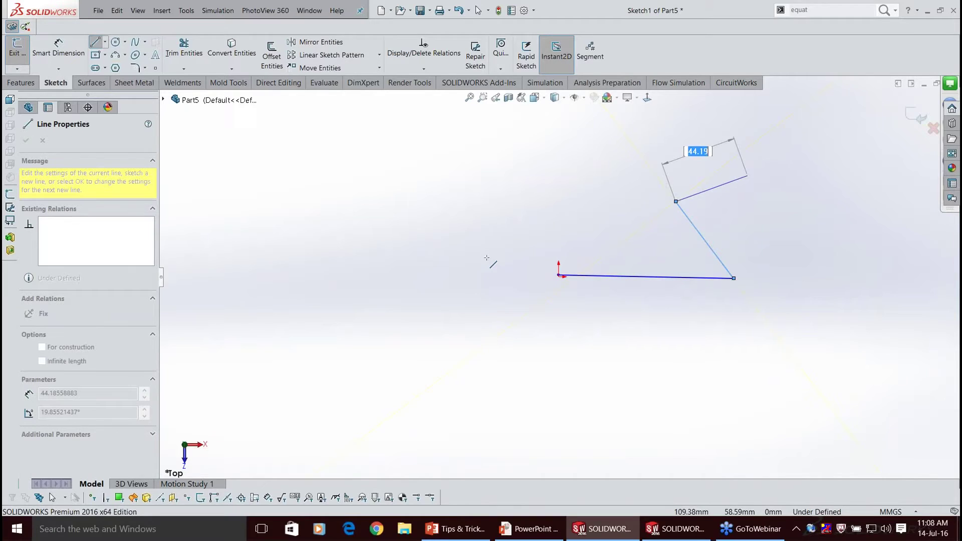
{"action": "left_click", "coordinate": [748, 175]}
{"action": "left_click", "coordinate": [732, 149]}
{"action": "left_click", "coordinate": [563, 170]}
{"action": "left_click", "coordinate": [622, 224]}
{"action": "left_click", "coordinate": [487, 257]}
{"action": "left_click", "coordinate": [525, 287]}
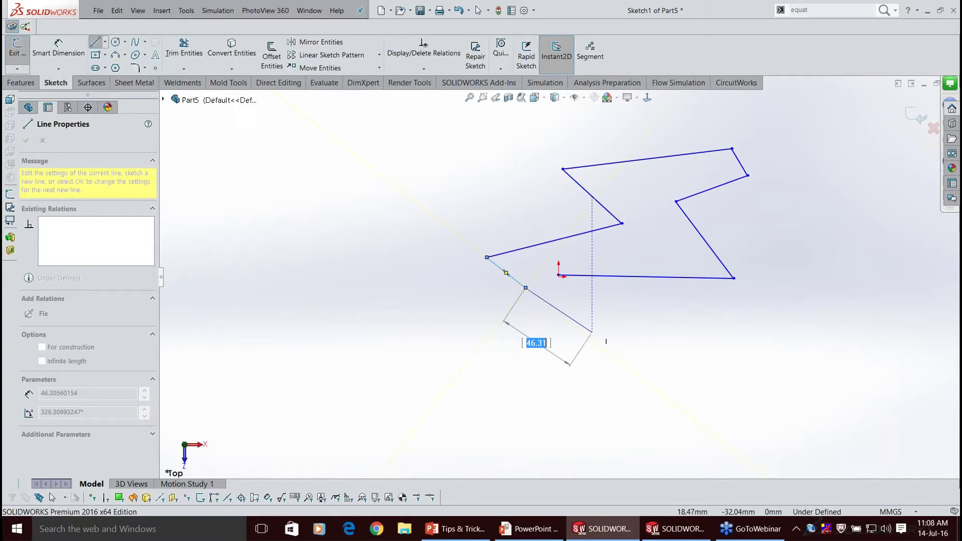
{"action": "left_click", "coordinate": [478, 10]}
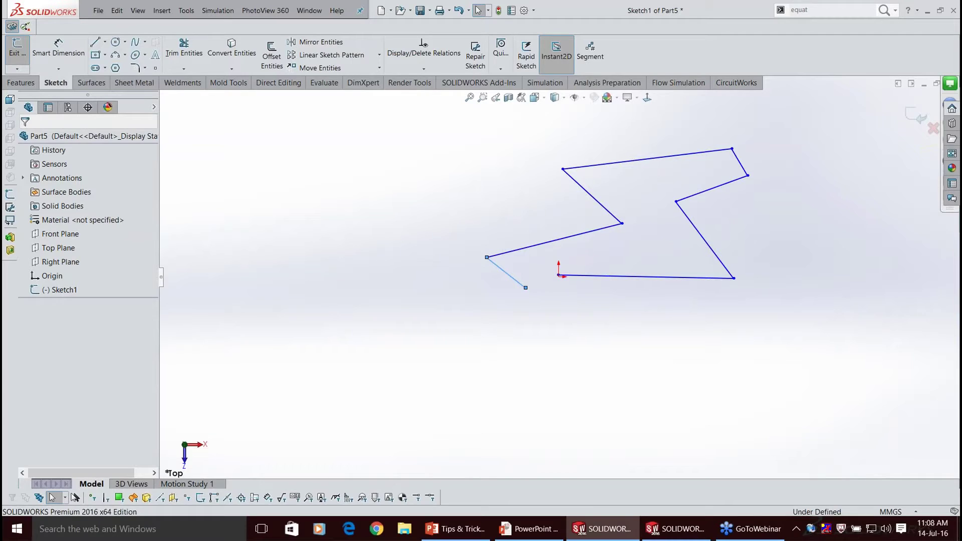
Delete all lines of the zigzag from the sketch.
{"action": "key", "text": "ctrl+a"}
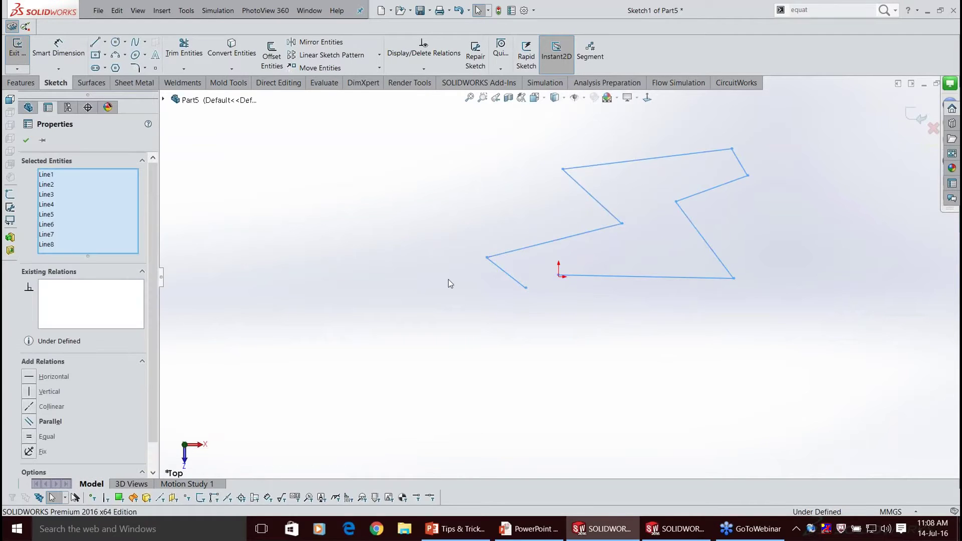
{"action": "key", "text": "Delete"}
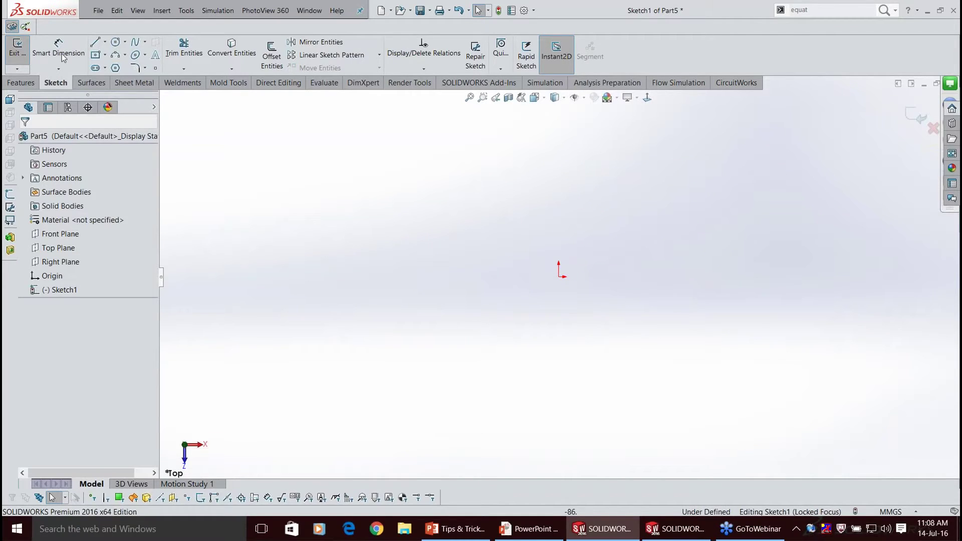
Sketch a closed slot from the origin with horizontal lines about 143 mm long and tangent end arcs, about 55 mm high, using the Line command.
{"action": "key", "text": "l"}
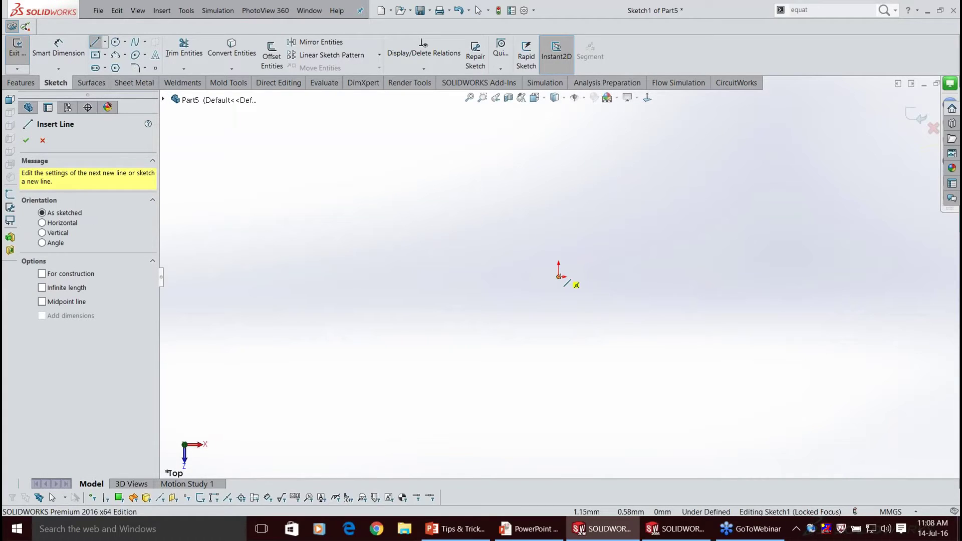
{"action": "left_click", "coordinate": [801, 276]}
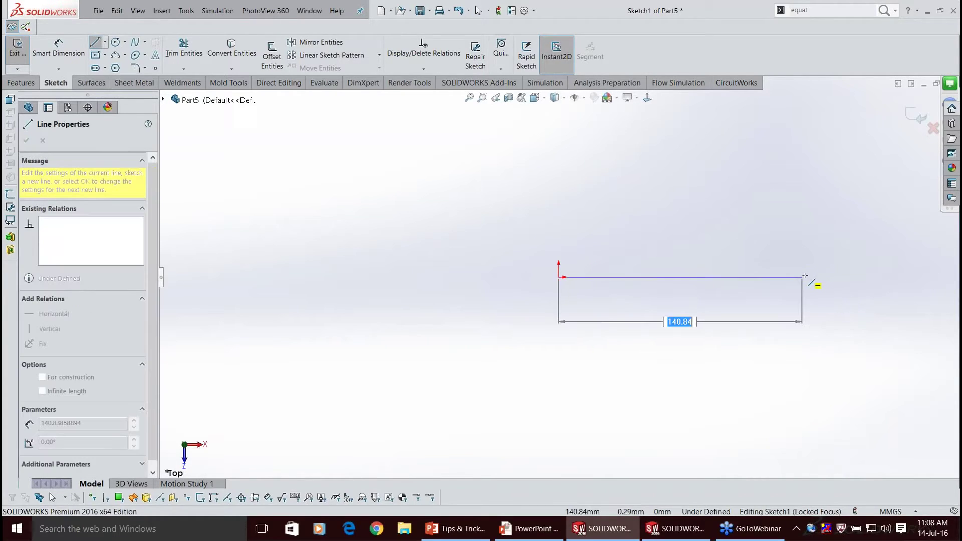
{"action": "double_click", "coordinate": [804, 276]}
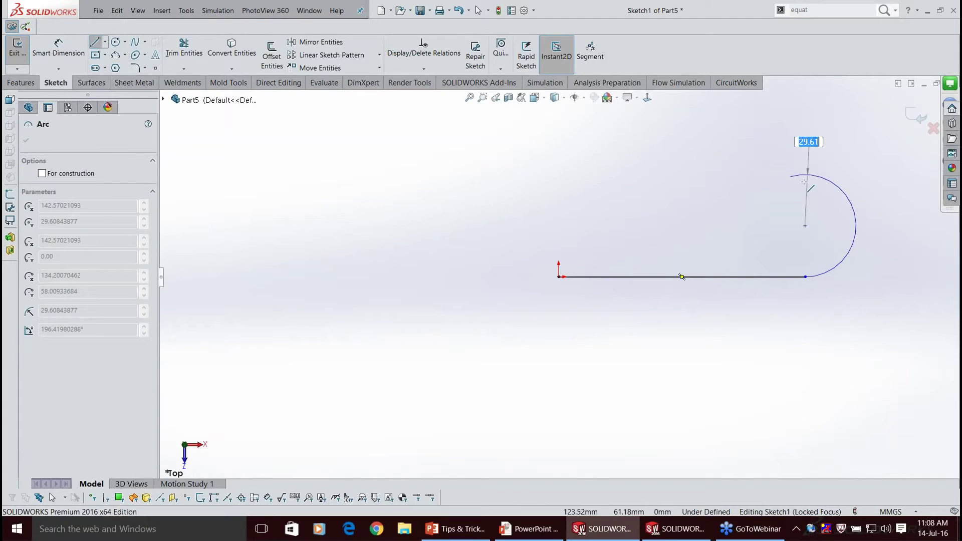
{"action": "left_click", "coordinate": [805, 181]}
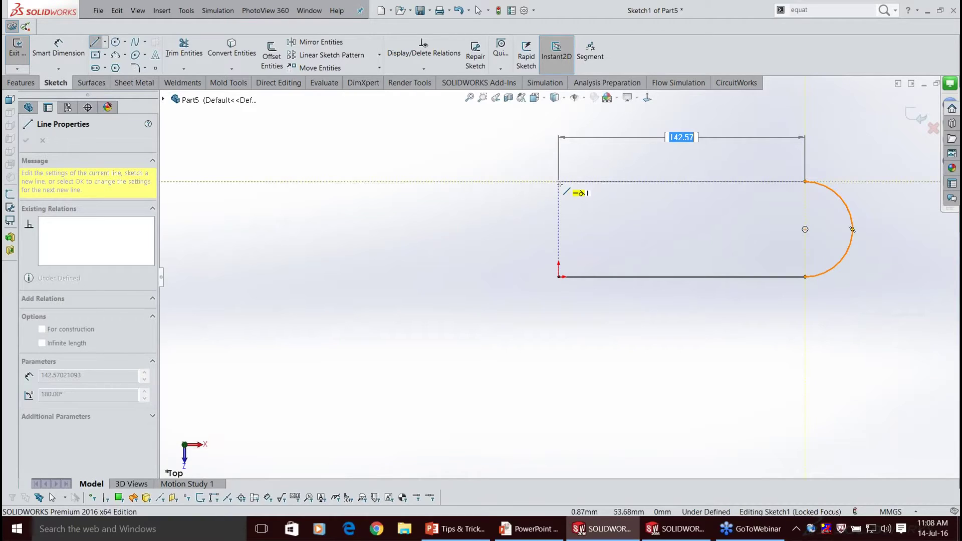
{"action": "double_click", "coordinate": [559, 182]}
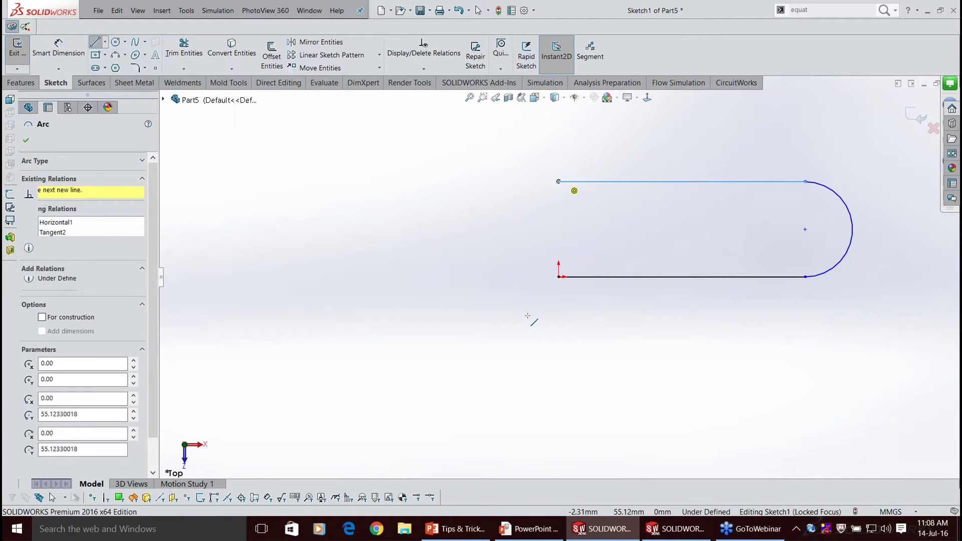
{"action": "left_click", "coordinate": [558, 276]}
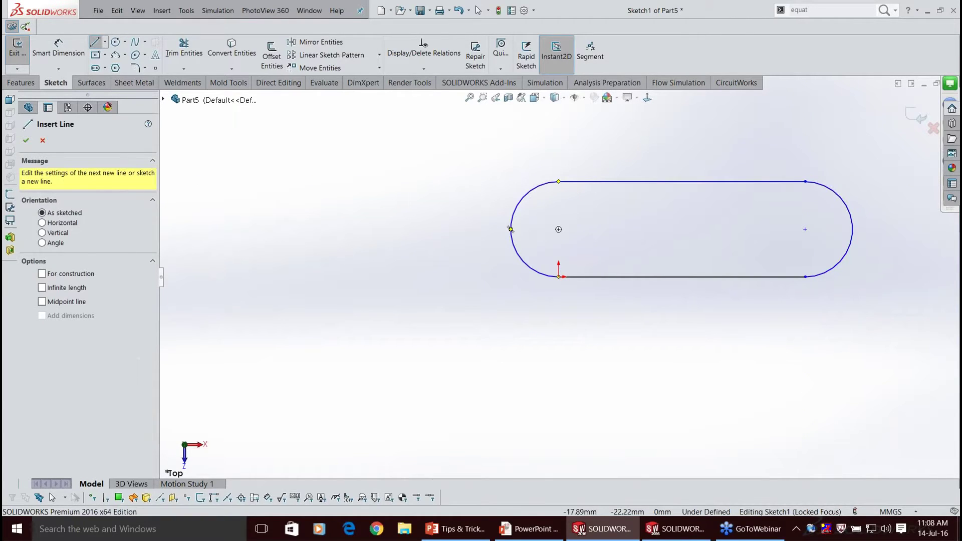
{"action": "key", "text": "Escape"}
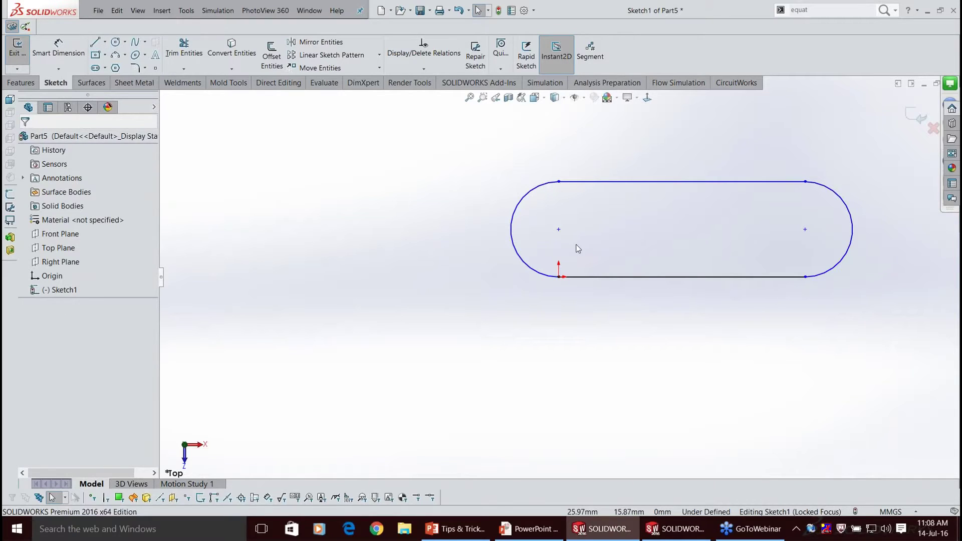
Tilt the view of the slot sketch and restore it to face the sketch plane.
{"action": "scroll", "coordinate": [518, 296], "scroll_direction": "up", "scroll_amount": 3}
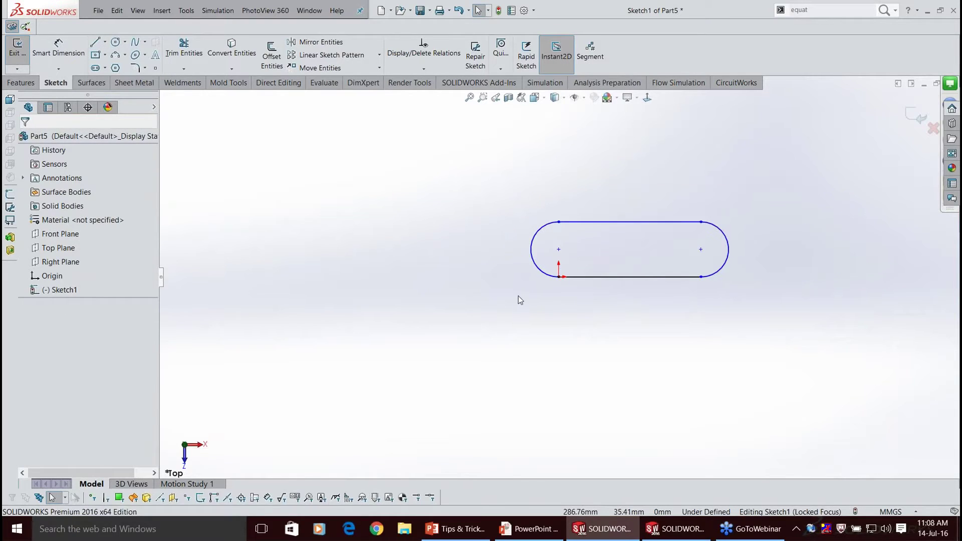
{"action": "middle_click_drag", "start_coordinate": [518, 296], "coordinate": [579, 302]}
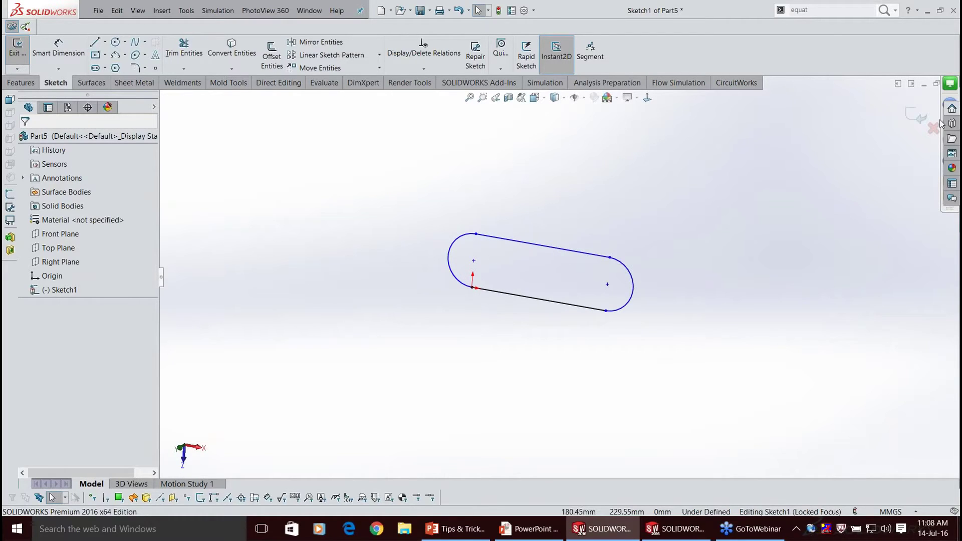
{"action": "key", "text": "ctrl+8"}
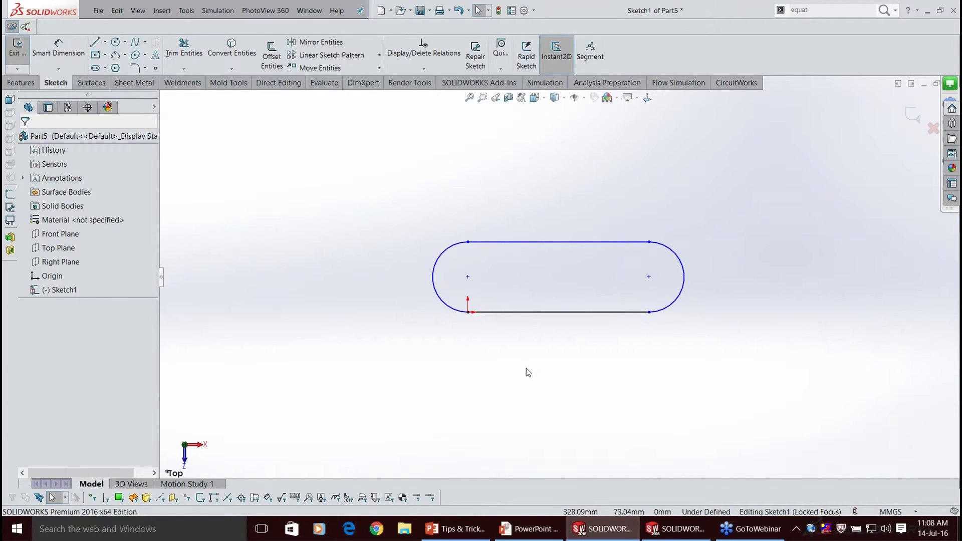
{"action": "right_click_drag", "start_coordinate": [528, 371], "coordinate": [345, 372]}
{"action": "key", "text": "Escape"}
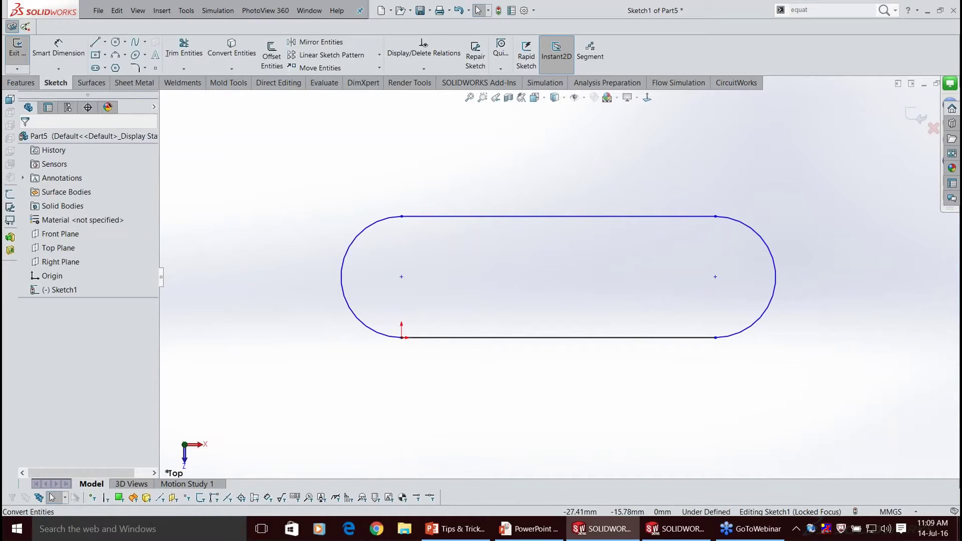
Dimension the slot's upper horizontal line, set its length to 372.57 mm, and exit the sketch.
{"action": "right_click_drag", "start_coordinate": [342, 372], "coordinate": [341, 321]}
{"action": "left_click", "coordinate": [533, 216]}
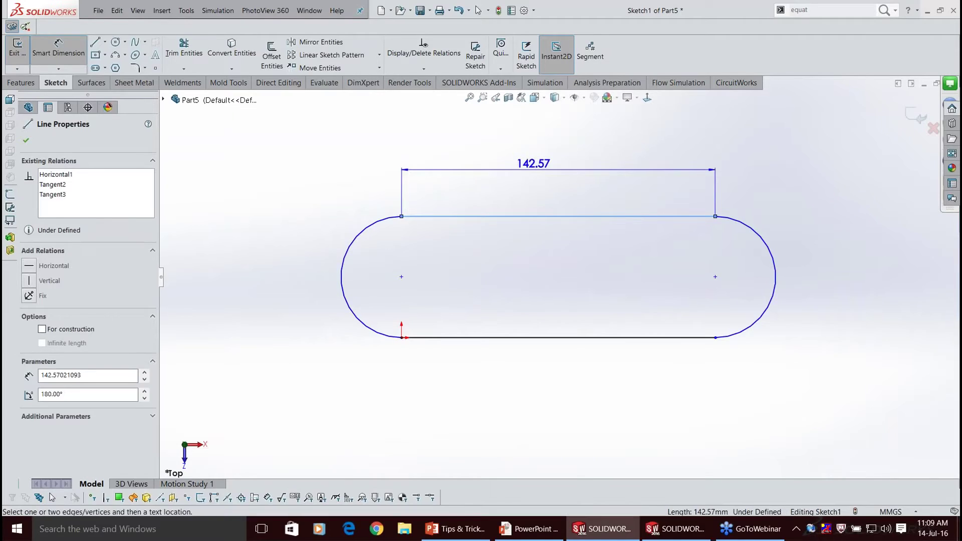
{"action": "left_click", "coordinate": [533, 164]}
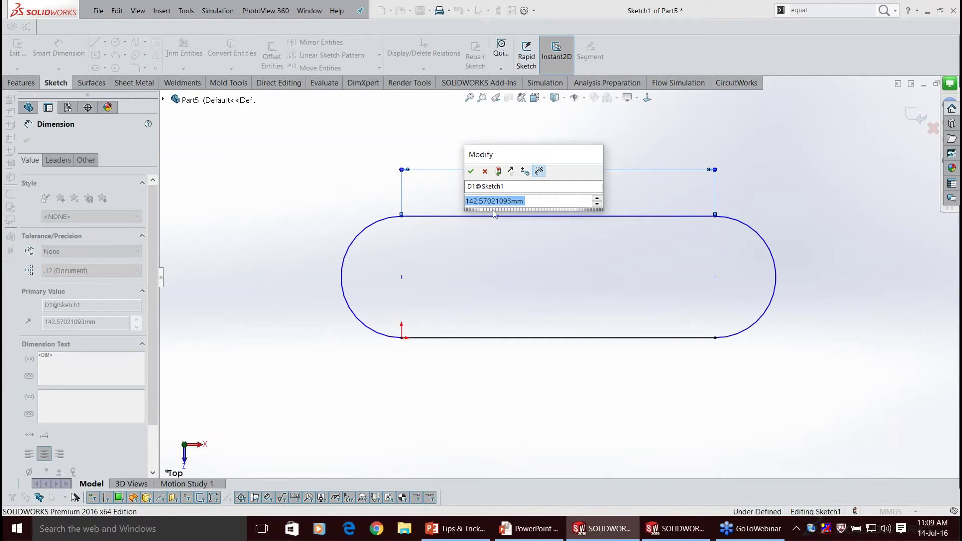
{"action": "left_click_drag", "start_coordinate": [494, 211], "coordinate": [476, 215]}
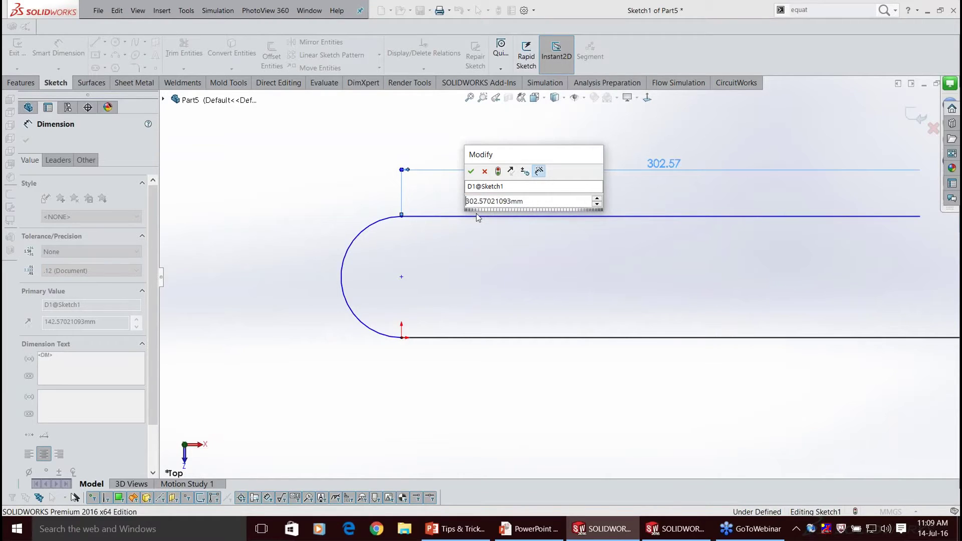
{"action": "mouse_move", "coordinate": [476, 212]}
{"action": "left_mouse_down"}
{"action": "mouse_move", "coordinate": [545, 211]}
{"action": "mouse_move", "coordinate": [505, 210]}
{"action": "left_mouse_up"}
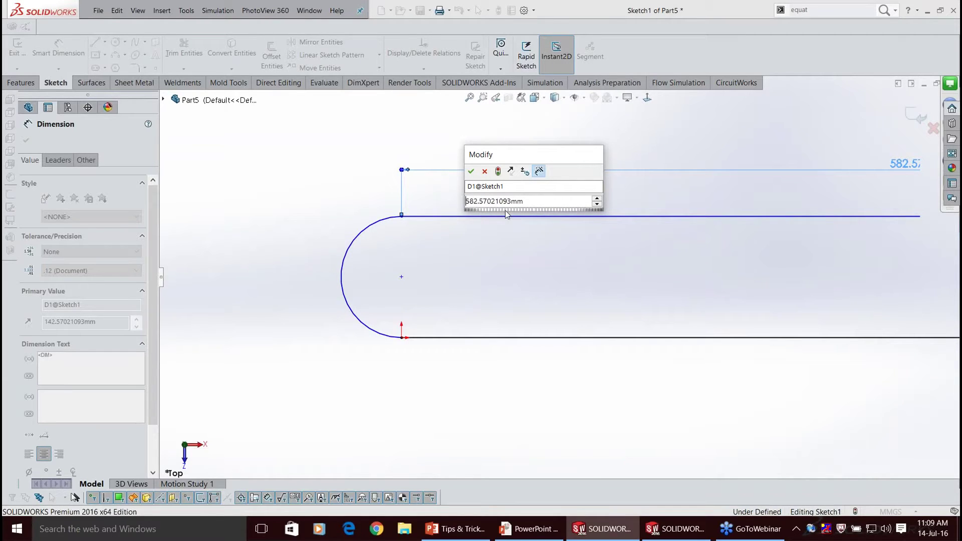
{"action": "left_click", "coordinate": [597, 203]}
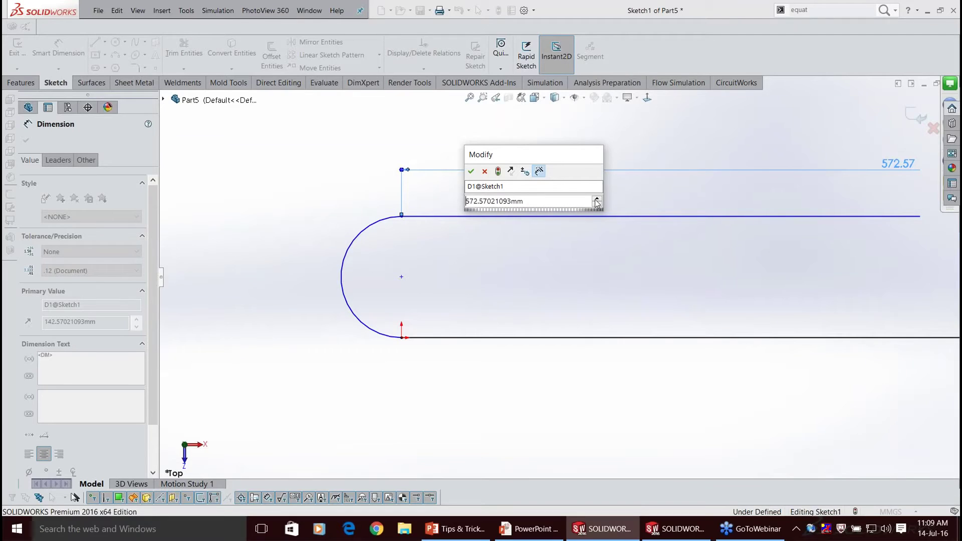
{"action": "mouse_move", "coordinate": [516, 211]}
{"action": "left_mouse_down"}
{"action": "mouse_move", "coordinate": [453, 212]}
{"action": "mouse_move", "coordinate": [471, 212]}
{"action": "left_mouse_up"}
{"action": "scroll", "coordinate": [465, 201], "scroll_direction": "down", "scroll_amount": 2}
{"action": "key", "text": "Return"}
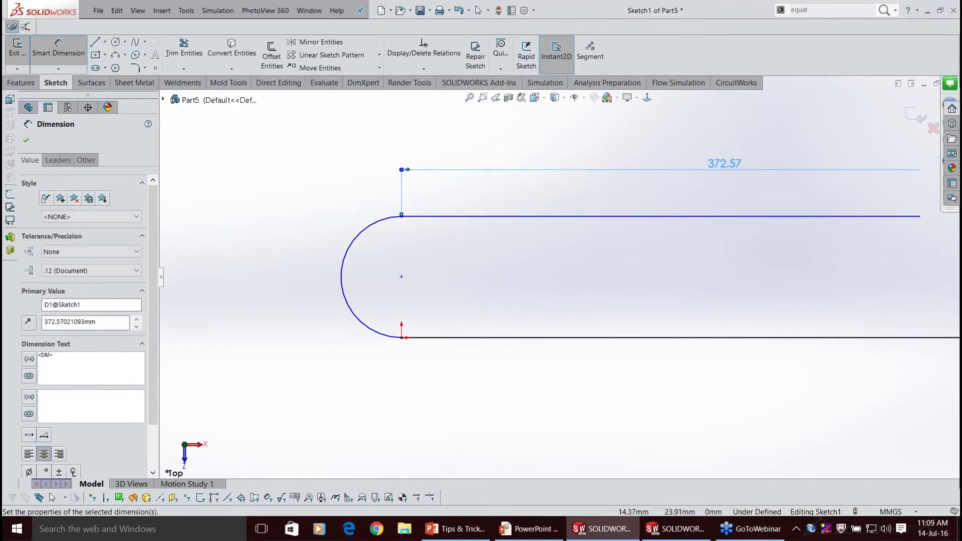
{"action": "scroll", "coordinate": [321, 285], "scroll_direction": "up", "scroll_amount": 4}
{"action": "left_click", "coordinate": [921, 118]}
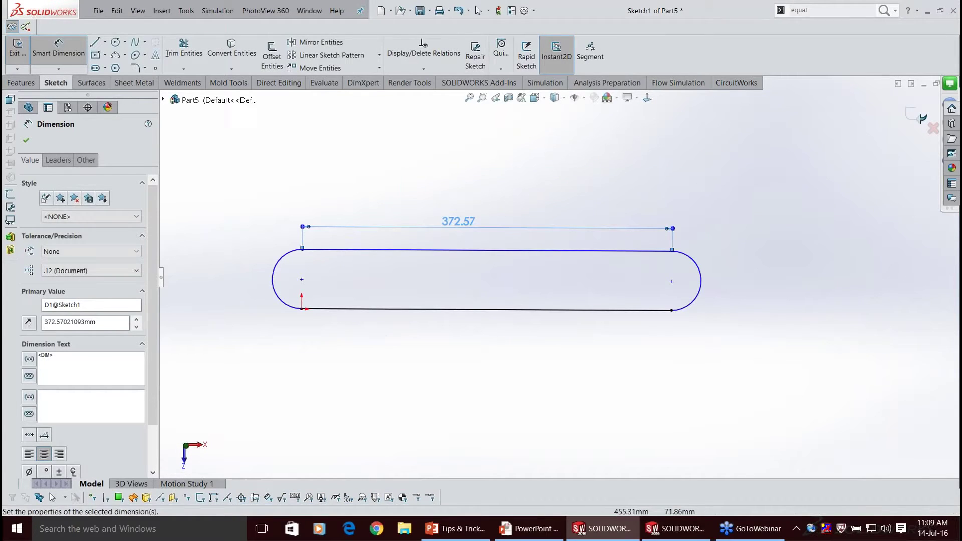
{"action": "scroll", "coordinate": [559, 277], "scroll_direction": "up", "scroll_amount": 3}
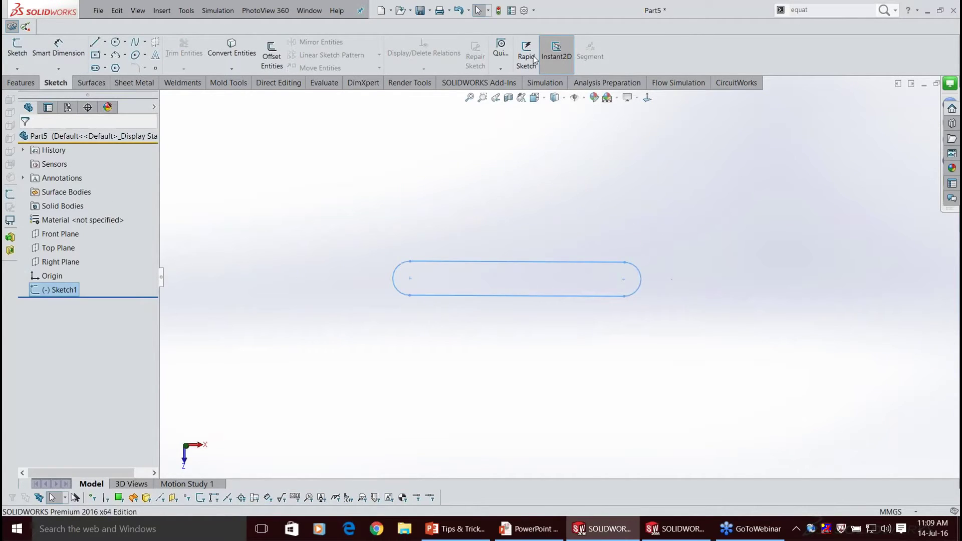
Open the part Edge-Sketch Auto Plane.SLDPRT from the recent documents.
{"action": "left_click", "coordinate": [526, 61]}
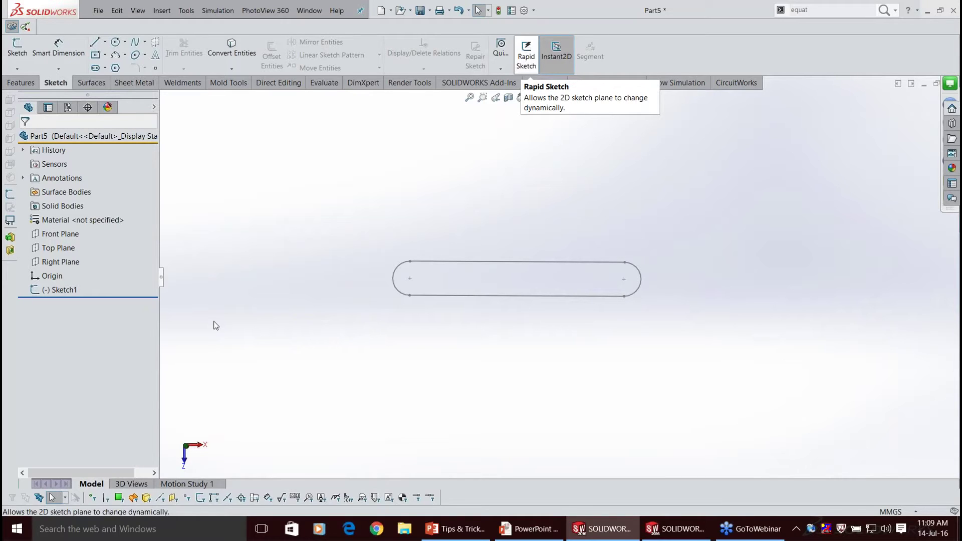
{"action": "key", "text": "r"}
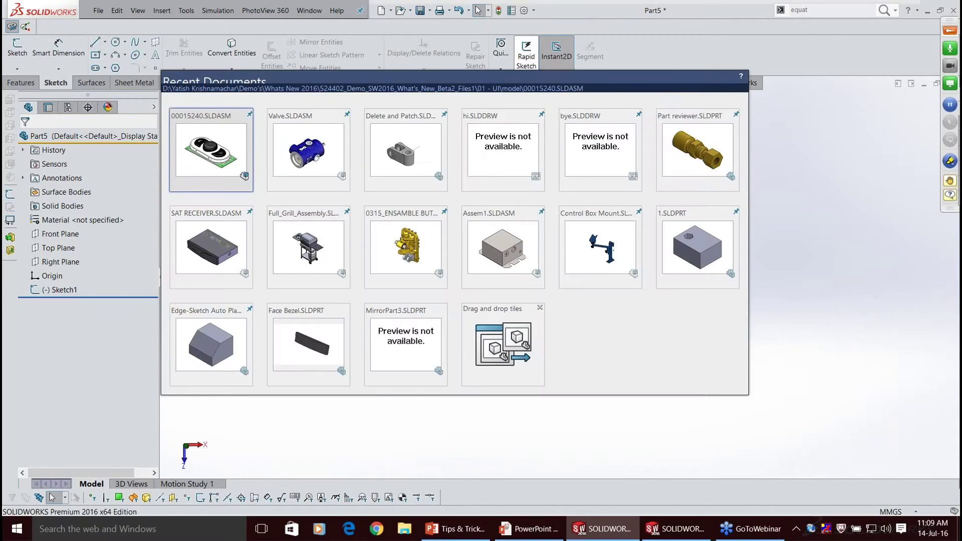
{"action": "left_click", "coordinate": [211, 344]}
{"action": "middle_click_drag", "start_coordinate": [494, 210], "coordinate": [525, 223]}
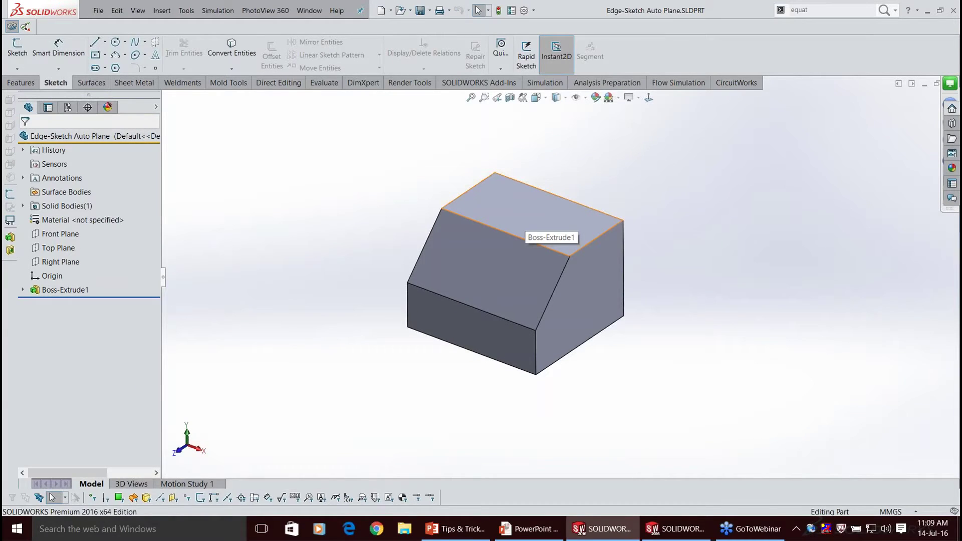
Start a sketch on the block's top face and undo it.
{"action": "left_click", "coordinate": [541, 212]}
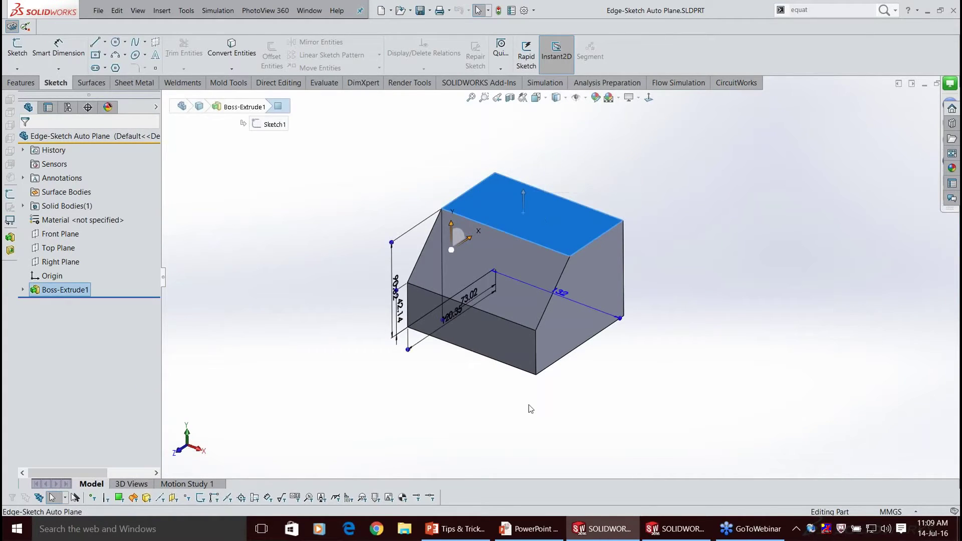
{"action": "left_click", "coordinate": [465, 321]}
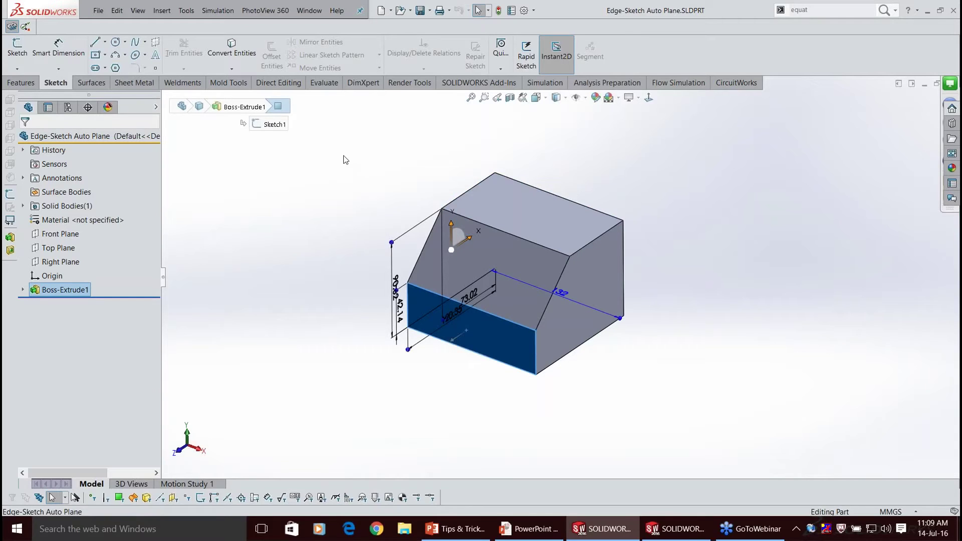
{"action": "left_click", "coordinate": [344, 159]}
{"action": "left_click", "coordinate": [503, 187]}
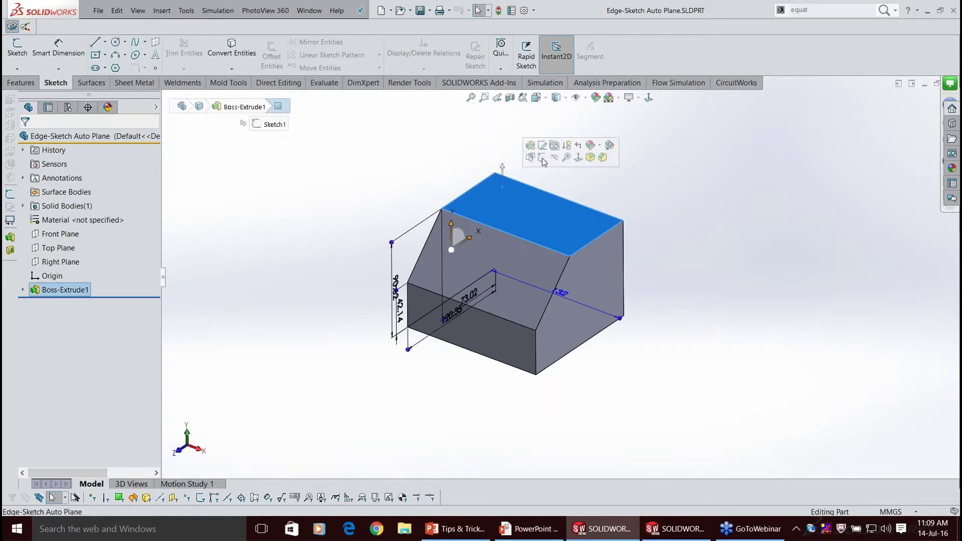
{"action": "left_click", "coordinate": [542, 158]}
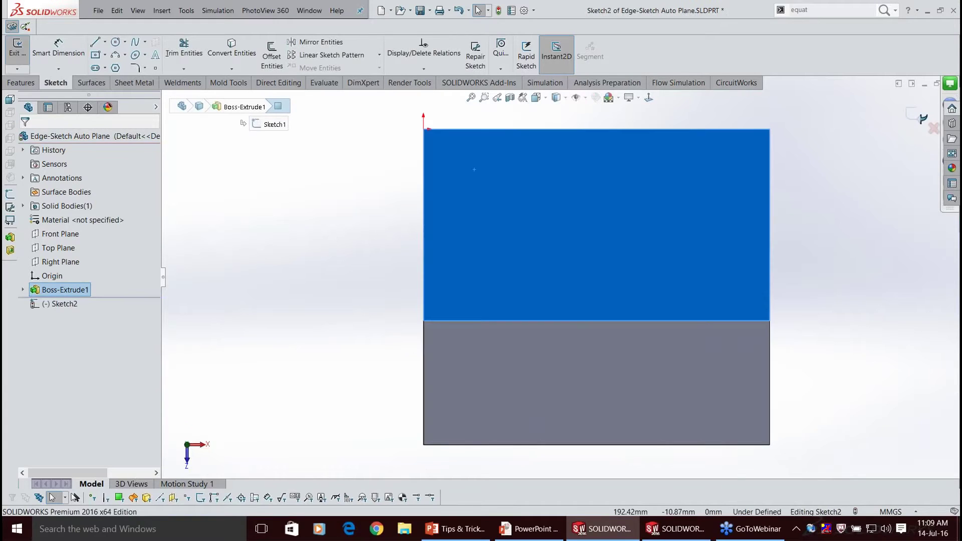
{"action": "key", "text": "ctrl+z"}
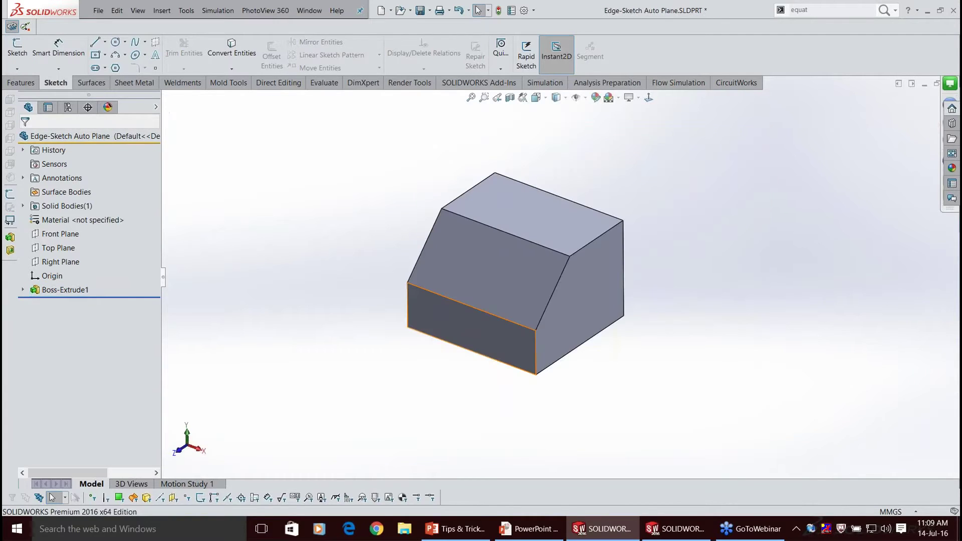
{"action": "left_click", "coordinate": [483, 330]}
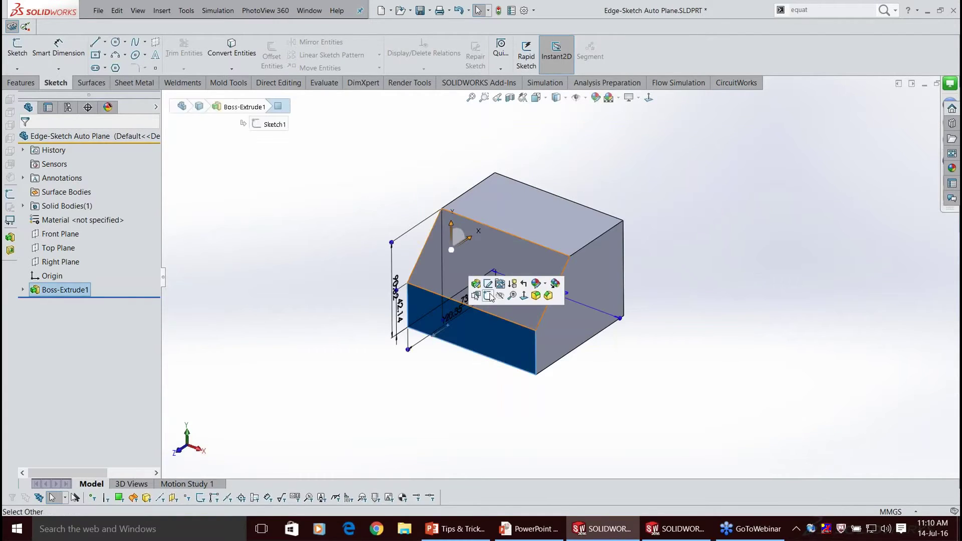
{"action": "left_click", "coordinate": [344, 212]}
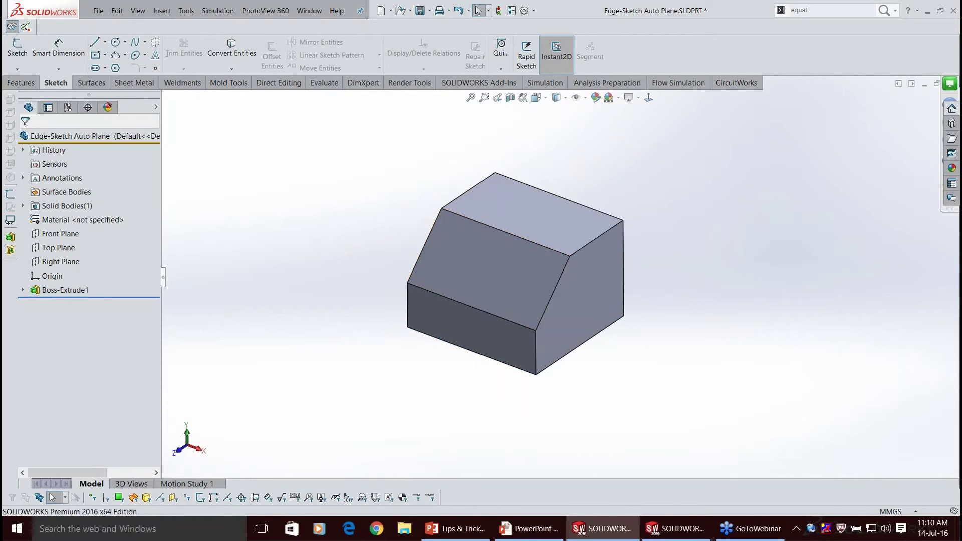
{"action": "left_click", "coordinate": [539, 233]}
{"action": "key", "text": "Escape"}
Enable Rapid Sketch and sketch a circle about 29 mm in diameter on the block's top face.
{"action": "scroll", "coordinate": [526, 73], "scroll_direction": "up", "scroll_amount": 1}
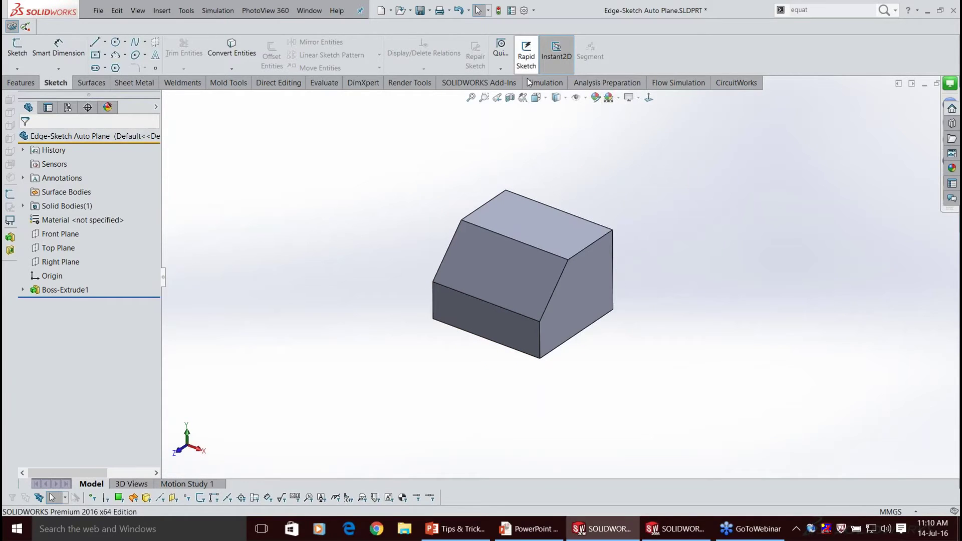
{"action": "left_click", "coordinate": [525, 61]}
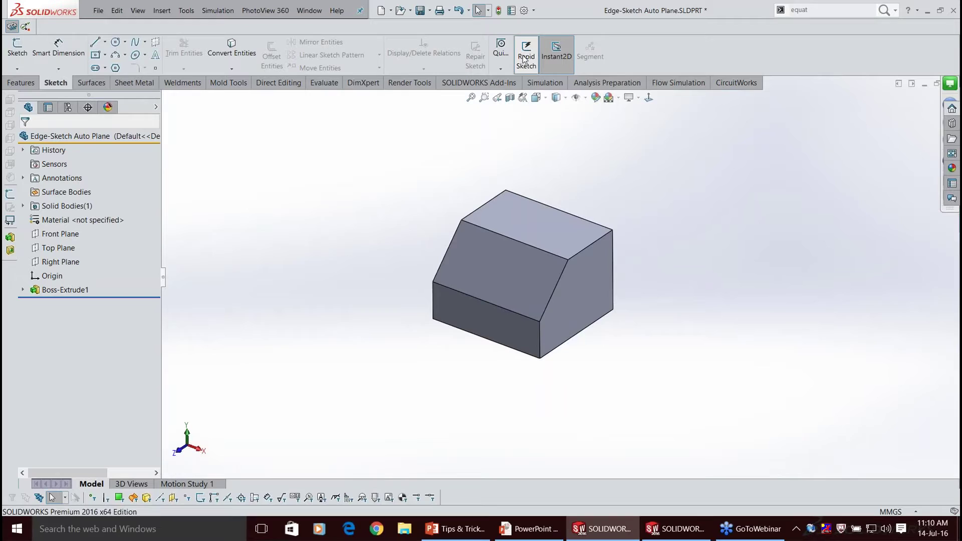
{"action": "left_click", "coordinate": [115, 43]}
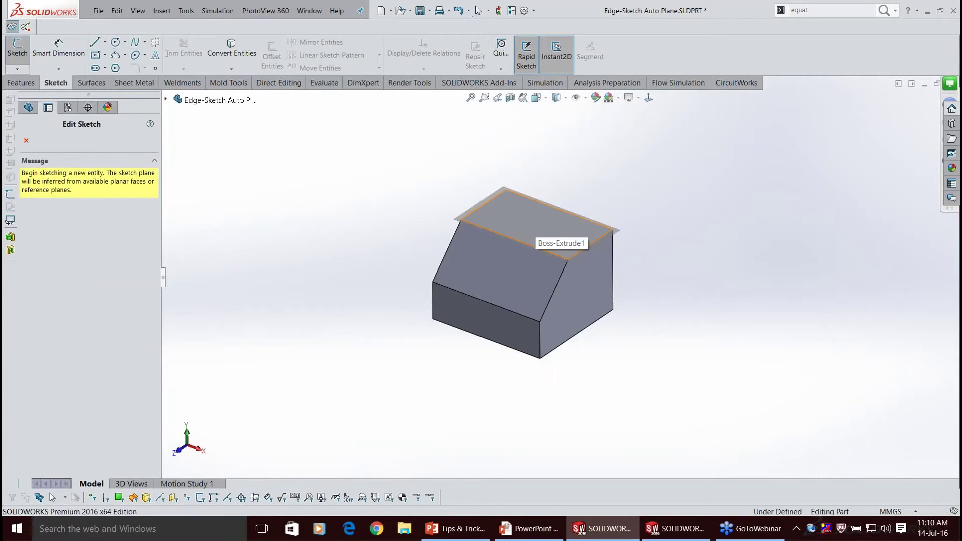
{"action": "left_click_drag", "start_coordinate": [522, 221], "coordinate": [536, 213]}
{"action": "left_click", "coordinate": [536, 220]}
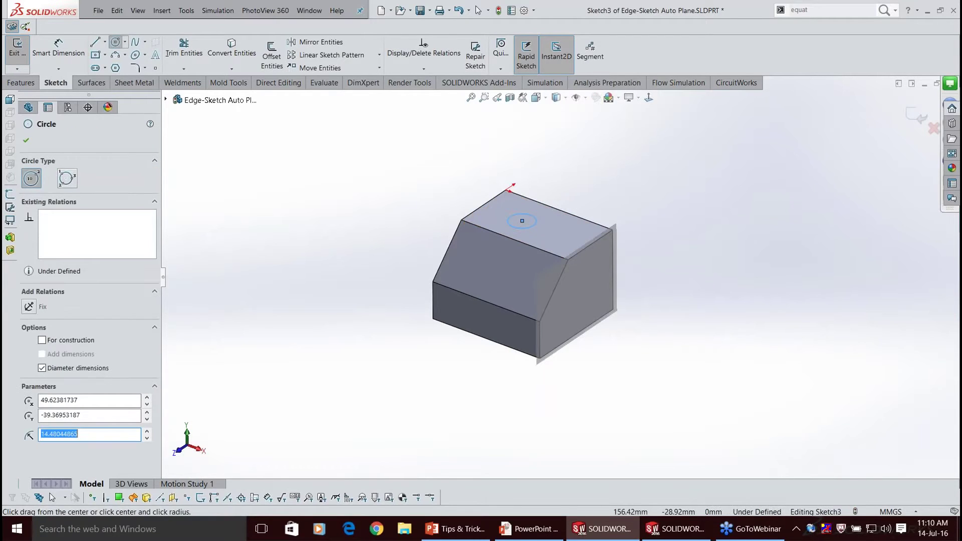
{"action": "left_click", "coordinate": [26, 140]}
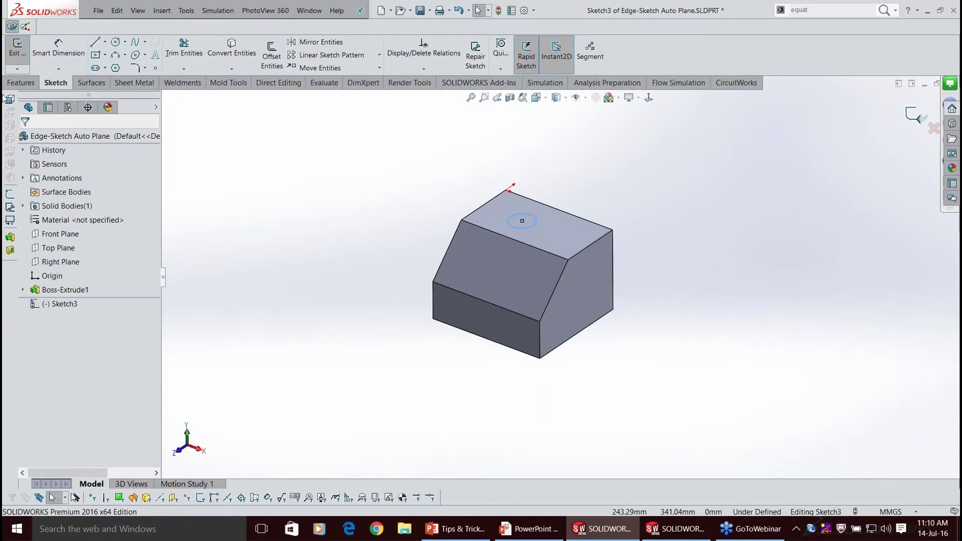
Sketch a straight slot about 31 mm between centres and 16 mm wide on the block's vertical front face.
{"action": "left_click", "coordinate": [96, 67]}
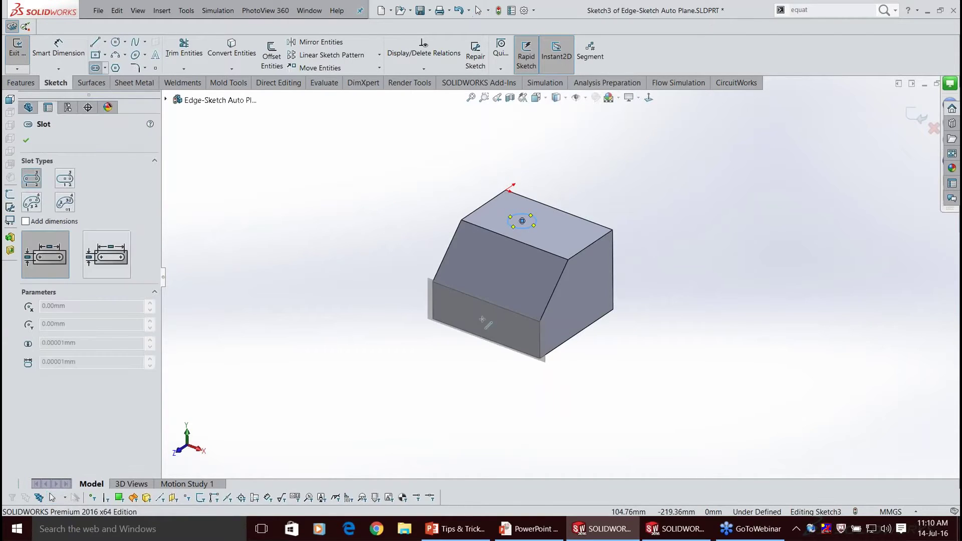
{"action": "left_click", "coordinate": [482, 319]}
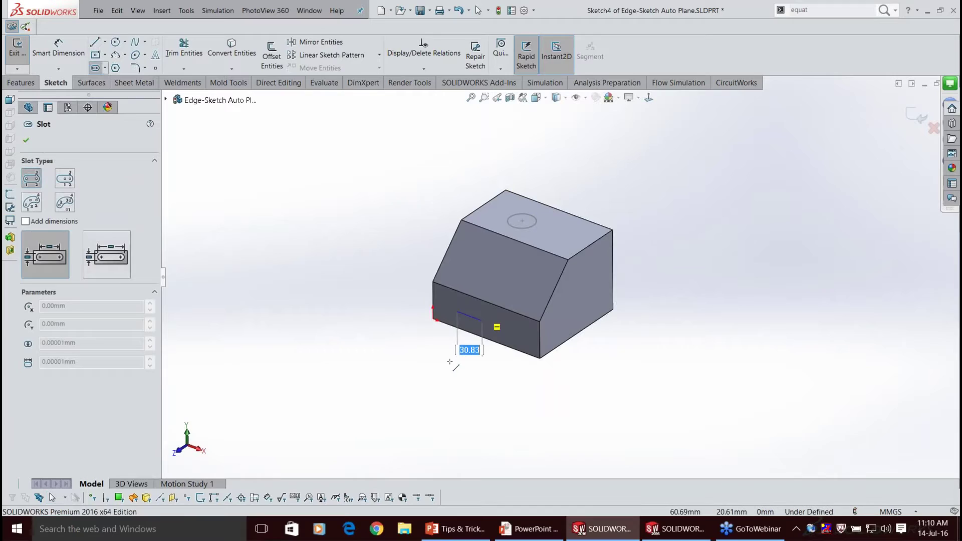
{"action": "left_click", "coordinate": [449, 361]}
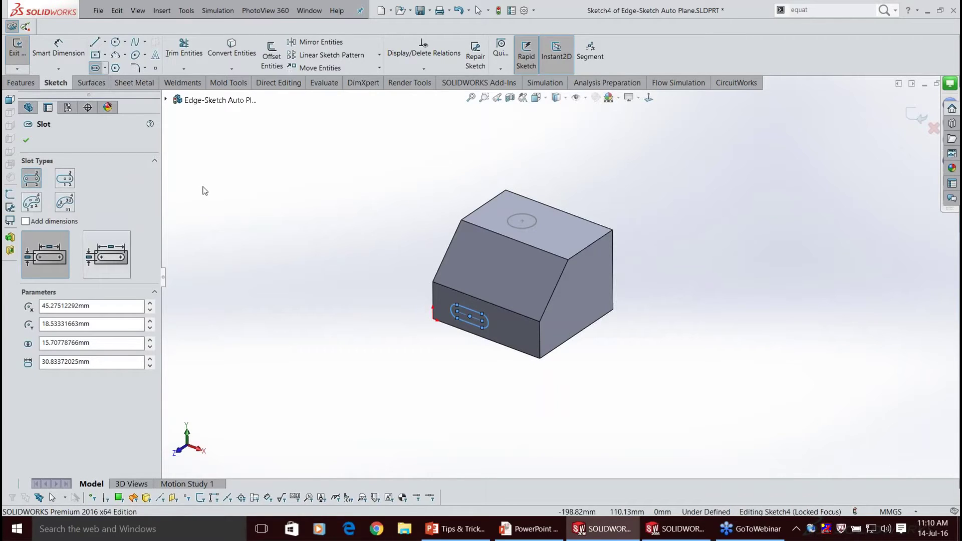
Sketch a straight slot about 21 mm between centres and 22 mm wide on the block's right side face and exit the sketch.
{"action": "left_click", "coordinate": [582, 301]}
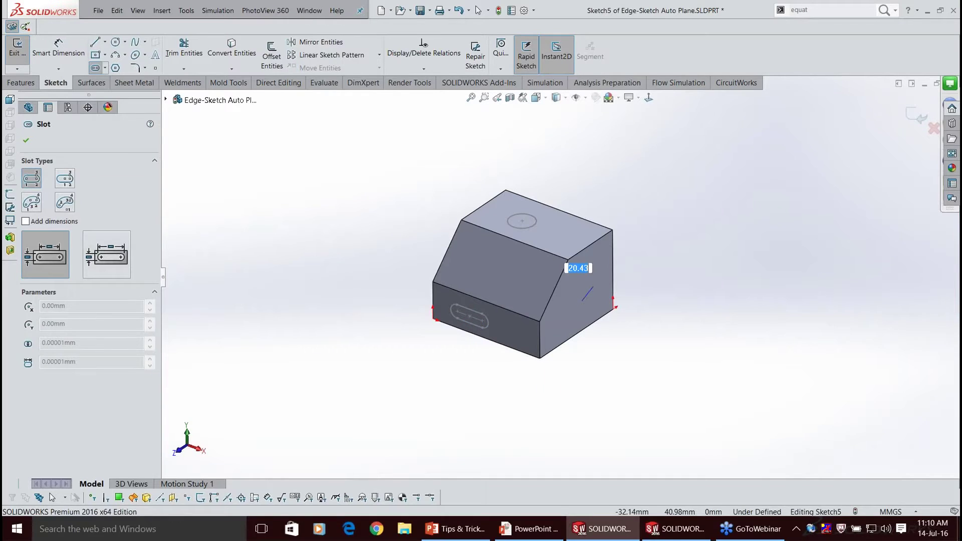
{"action": "left_click", "coordinate": [594, 285]}
{"action": "left_click", "coordinate": [600, 287]}
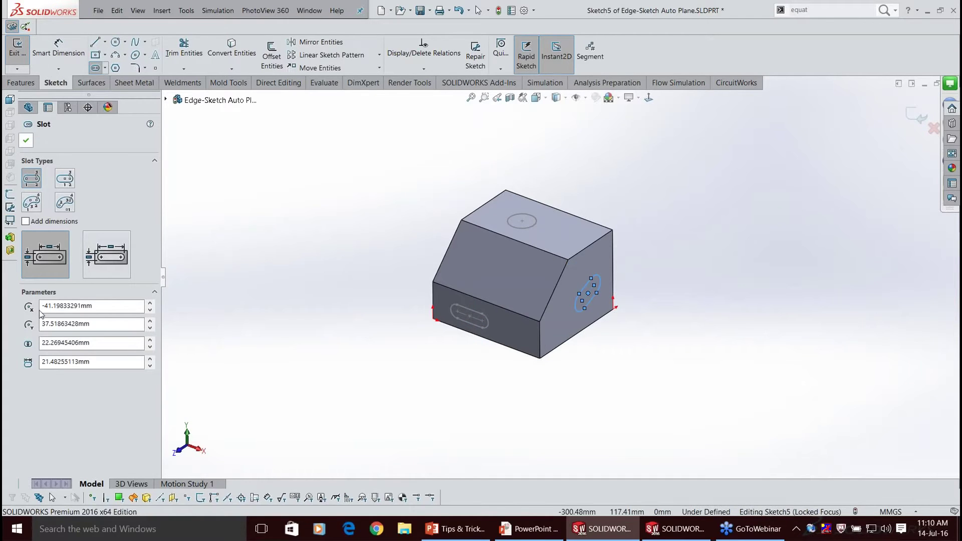
{"action": "key", "text": "Escape"}
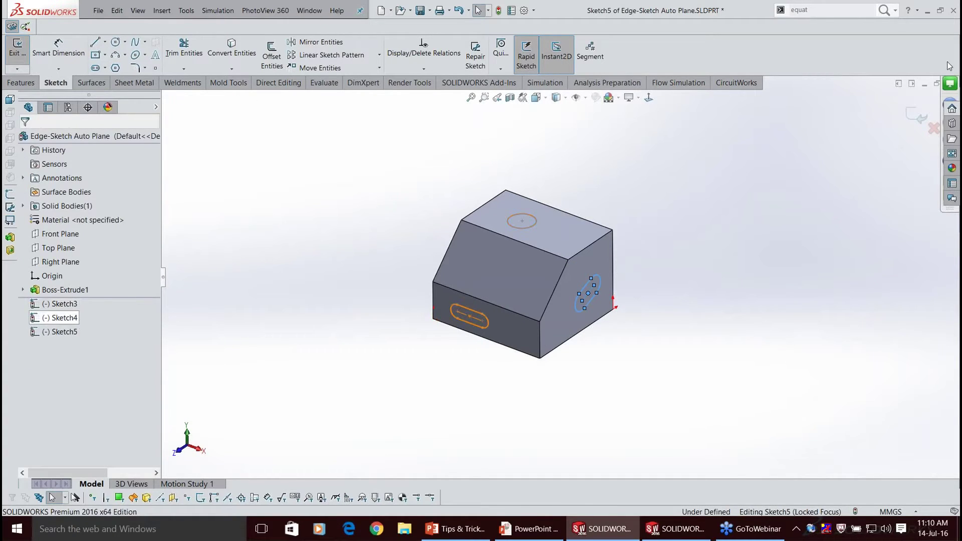
{"action": "left_click", "coordinate": [922, 120]}
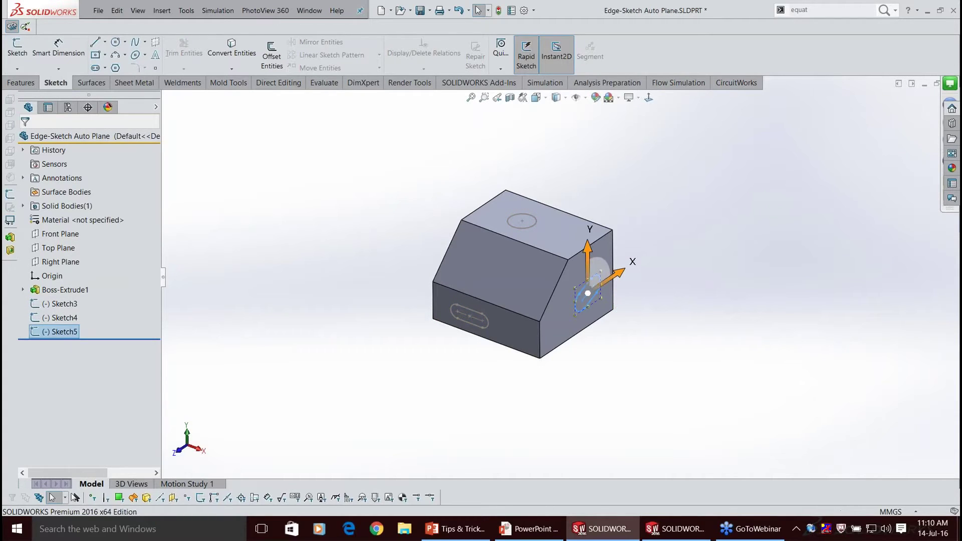
{"action": "key", "text": "Escape"}
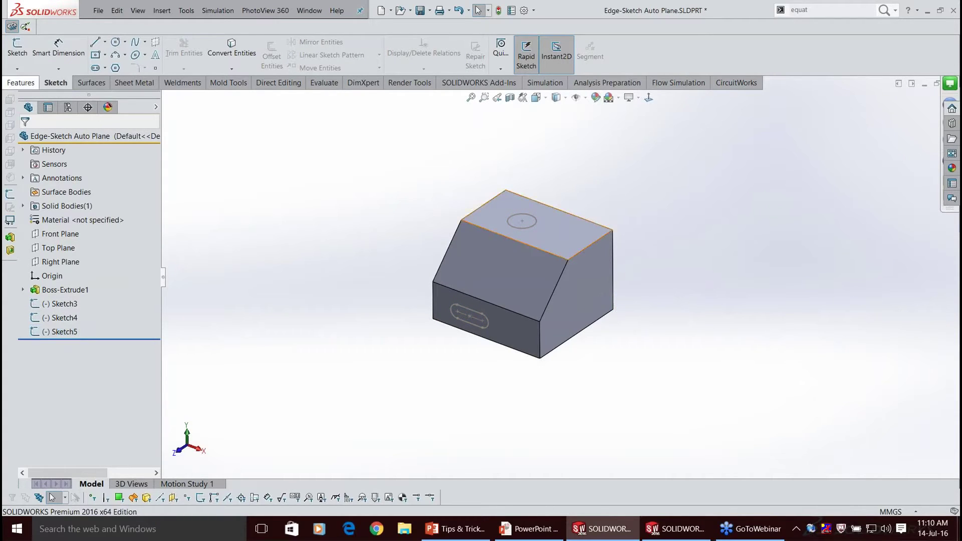
Extrude the circle on the block's top face as a 10 mm Blind boss with merged result.
{"action": "left_click", "coordinate": [20, 83]}
{"action": "left_click", "coordinate": [22, 56]}
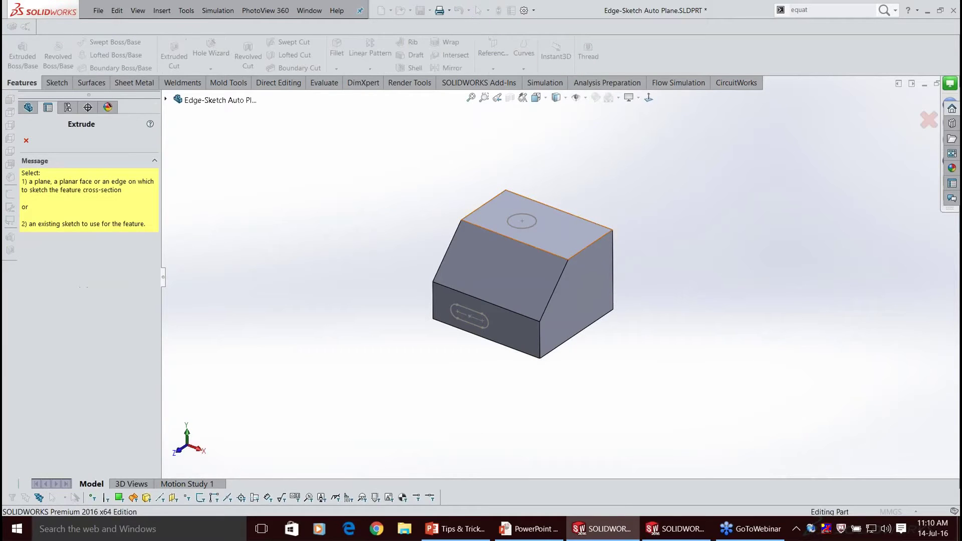
{"action": "left_click", "coordinate": [511, 226]}
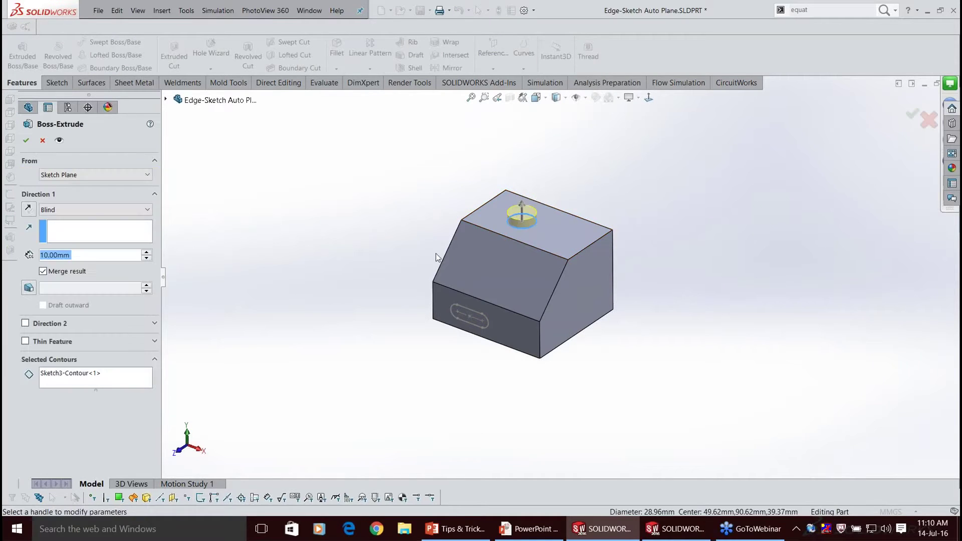
{"action": "key", "text": "Return"}
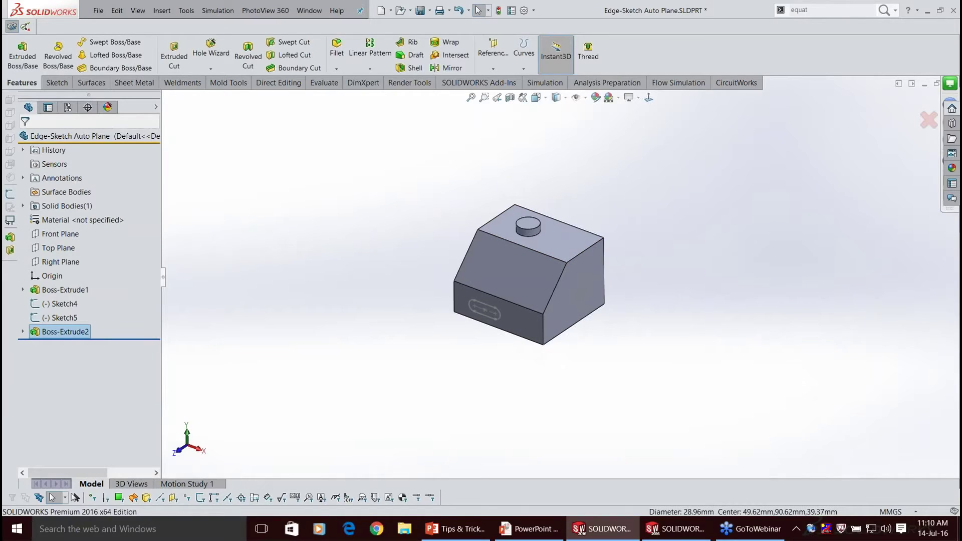
{"action": "scroll", "coordinate": [383, 229], "scroll_direction": "down", "scroll_amount": 1}
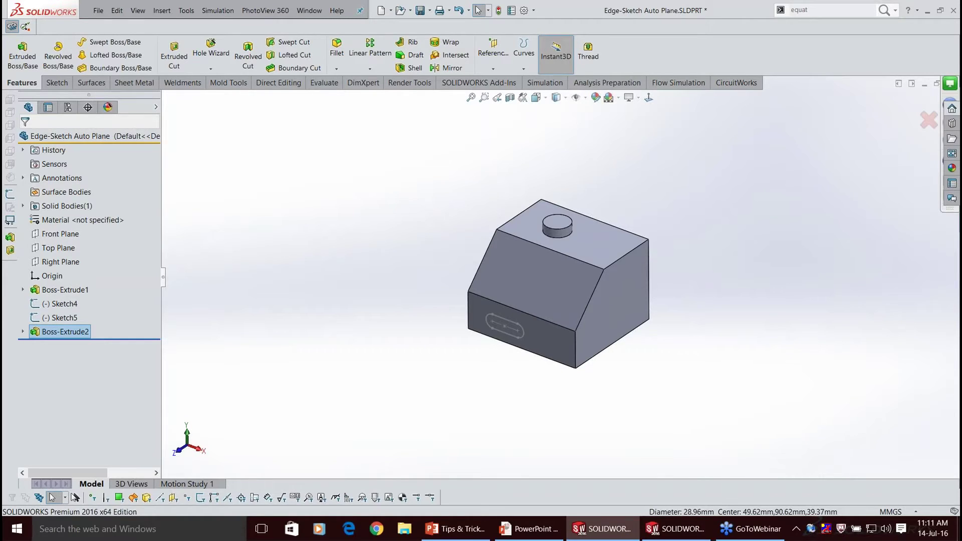
Switch from the block part to the open assembly 00015240.SLDASM.
{"action": "scroll", "coordinate": [571, 240], "scroll_direction": "down", "scroll_amount": 2}
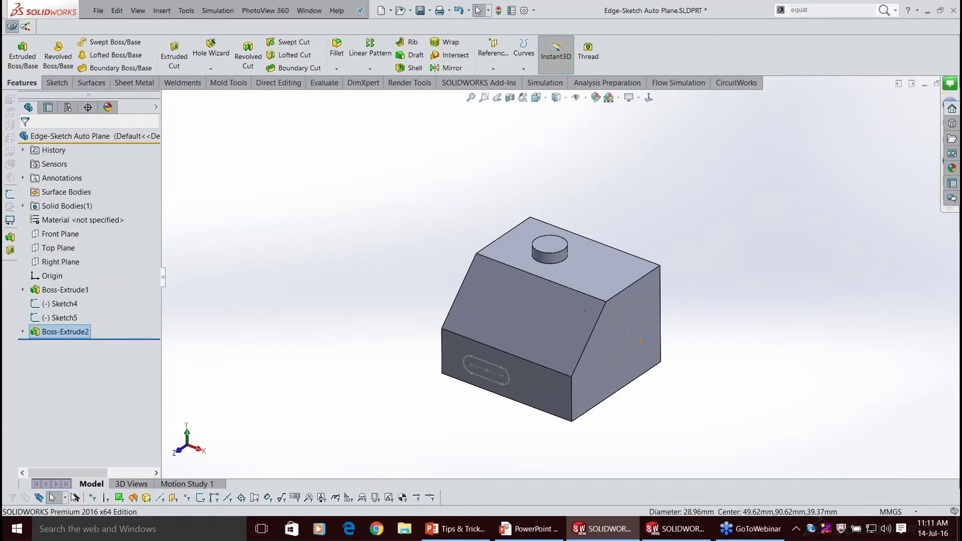
{"action": "middle_click_drag", "start_coordinate": [489, 373], "coordinate": [504, 369]}
{"action": "left_click", "coordinate": [340, 222]}
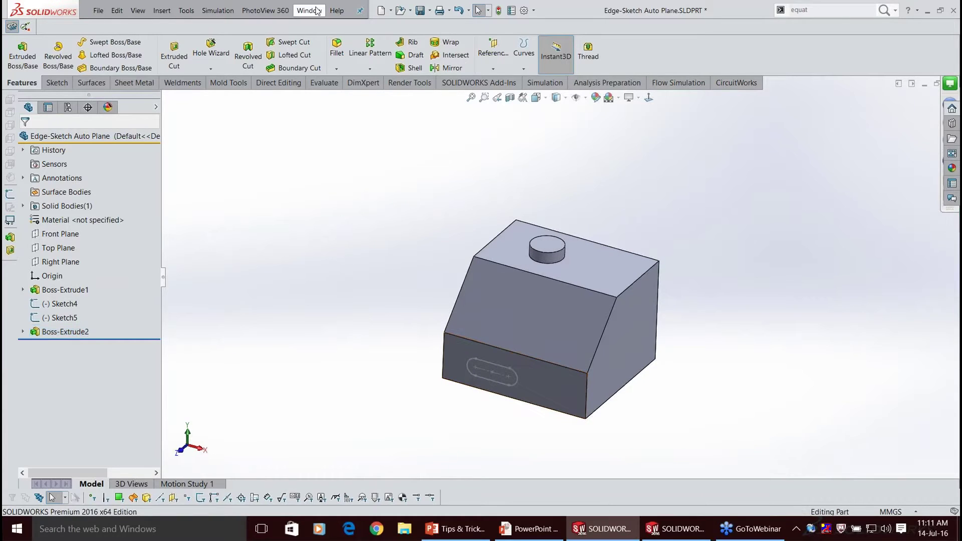
{"action": "left_click", "coordinate": [309, 10]}
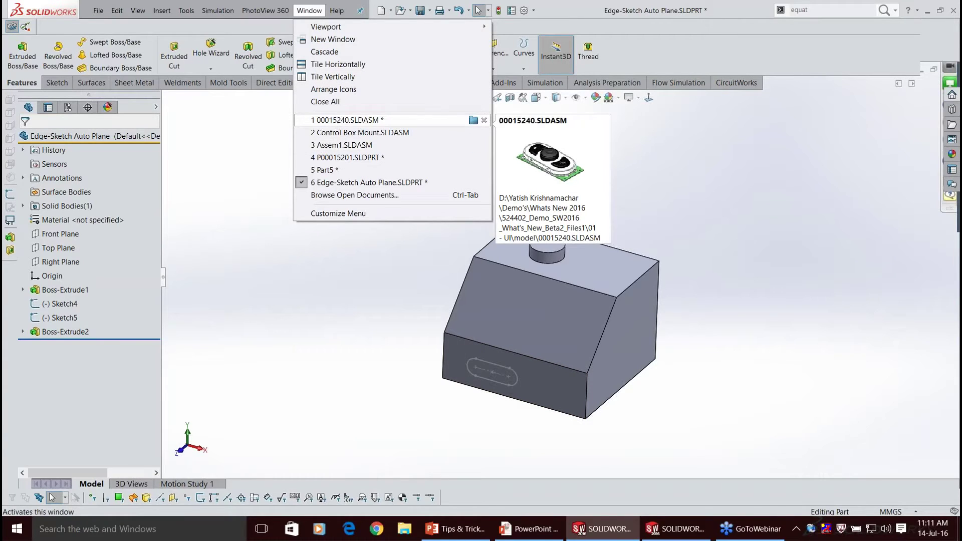
{"action": "left_click", "coordinate": [335, 121]}
Open Sketch10 of Loft3 for editing from the breadcrumbs of the controller cover's top face.
{"action": "left_click", "coordinate": [441, 271]}
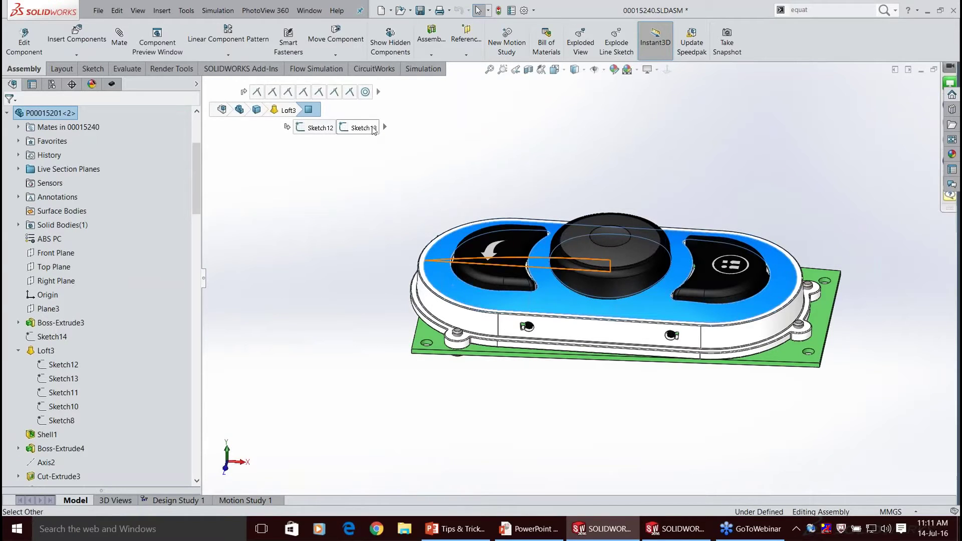
{"action": "scroll", "coordinate": [372, 130], "scroll_direction": "down", "scroll_amount": 2}
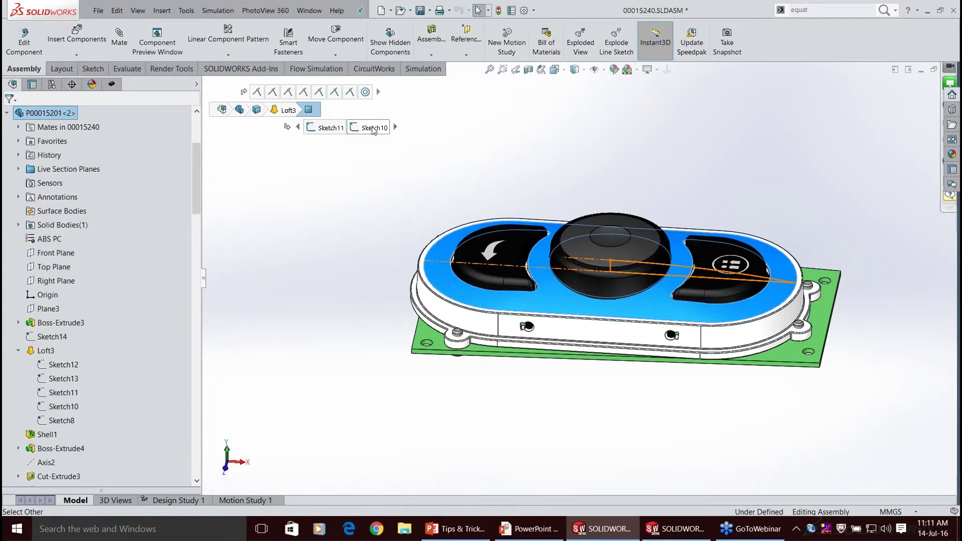
{"action": "left_click", "coordinate": [372, 128]}
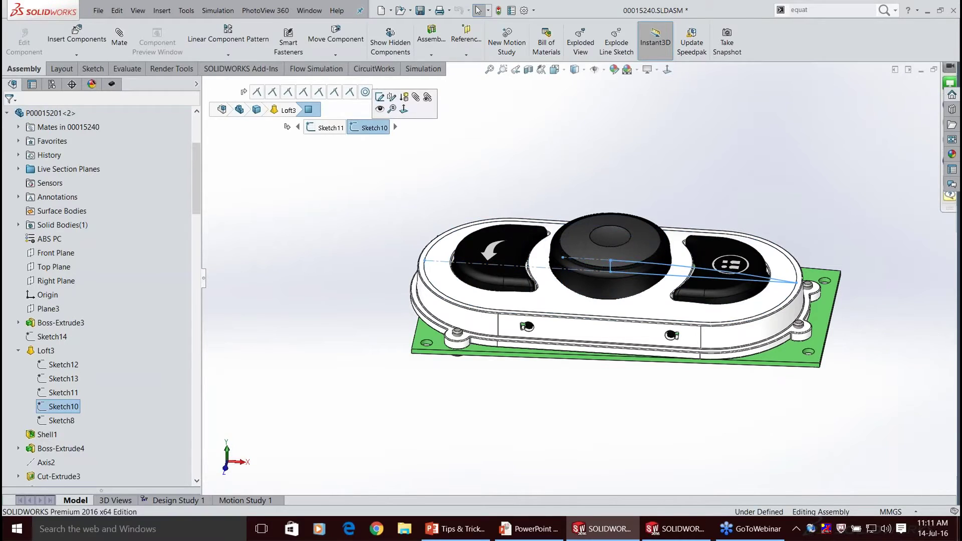
{"action": "left_click", "coordinate": [379, 97]}
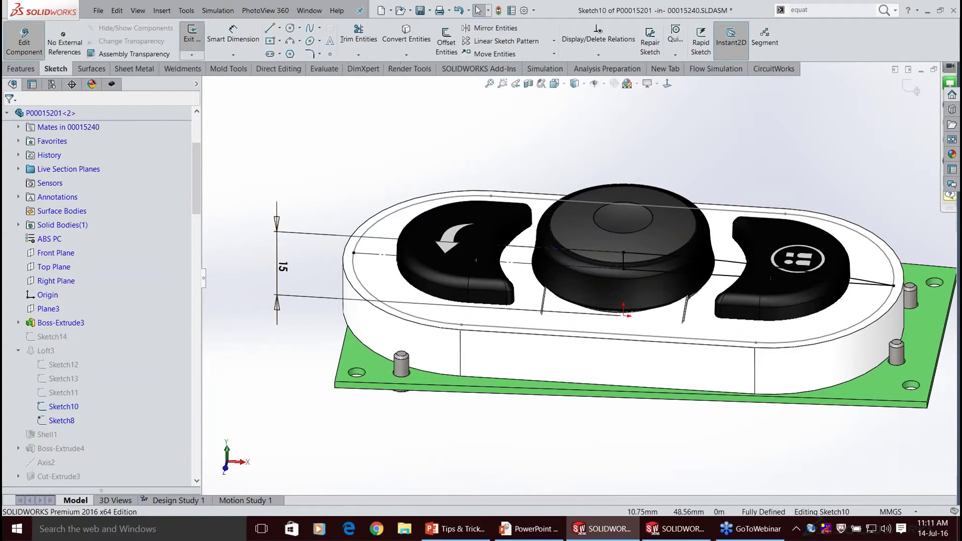
Set Sketch10's vertical height dimension to 20 mm using the Instant2D ruler and exit the sketch.
{"action": "scroll", "coordinate": [405, 368], "scroll_direction": "up", "scroll_amount": 2}
{"action": "middle_click_drag", "start_coordinate": [405, 368], "coordinate": [574, 277]}
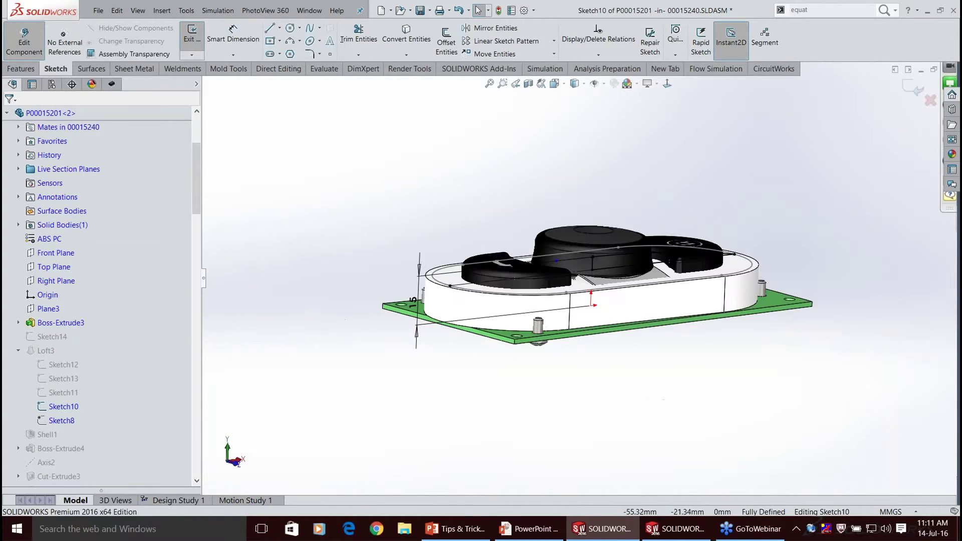
{"action": "middle_click_drag", "start_coordinate": [406, 346], "coordinate": [399, 321]}
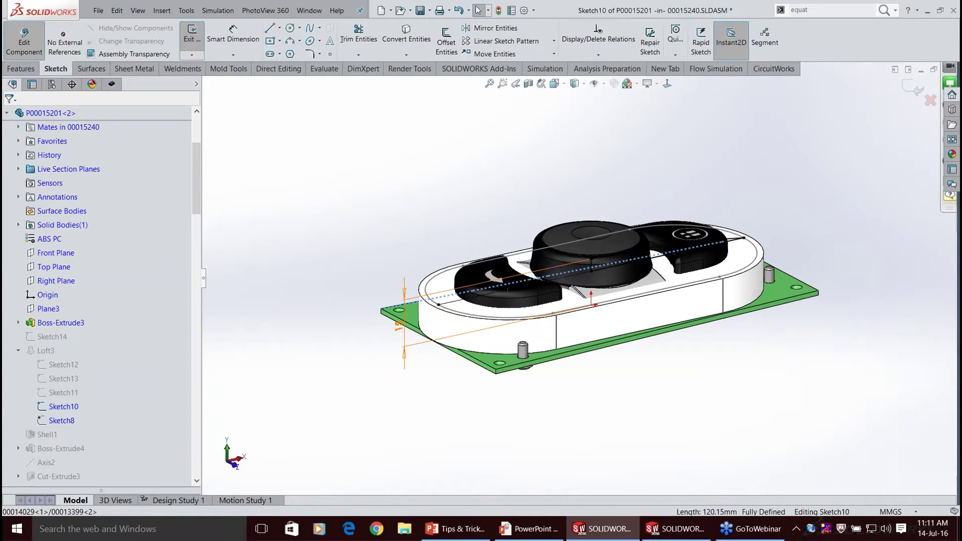
{"action": "left_click", "coordinate": [399, 325]}
{"action": "mouse_move", "coordinate": [404, 289]}
{"action": "left_mouse_down"}
{"action": "mouse_move", "coordinate": [389, 283]}
{"action": "mouse_move", "coordinate": [390, 260]}
{"action": "left_mouse_up"}
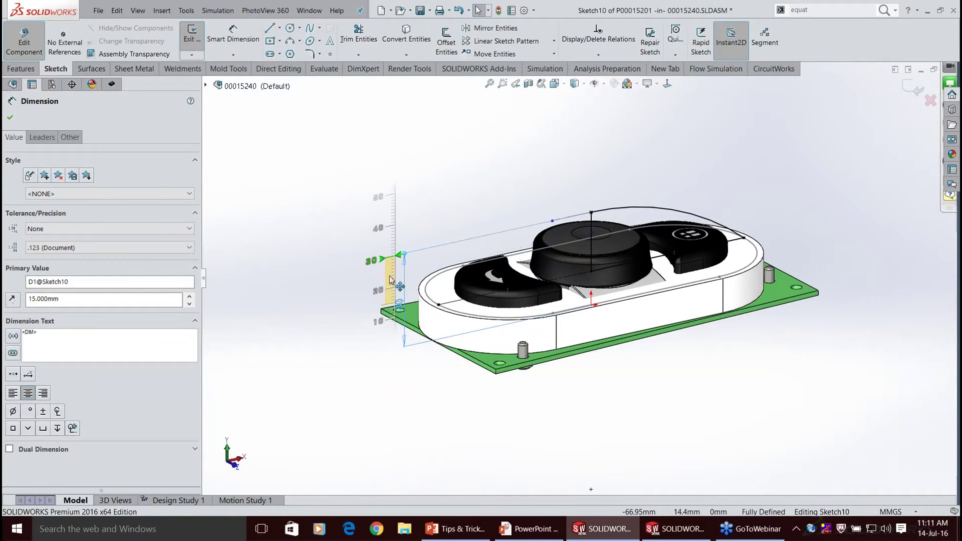
{"action": "mouse_move", "coordinate": [389, 280]}
{"action": "left_mouse_down"}
{"action": "mouse_move", "coordinate": [390, 261]}
{"action": "mouse_move", "coordinate": [391, 292]}
{"action": "left_mouse_up"}
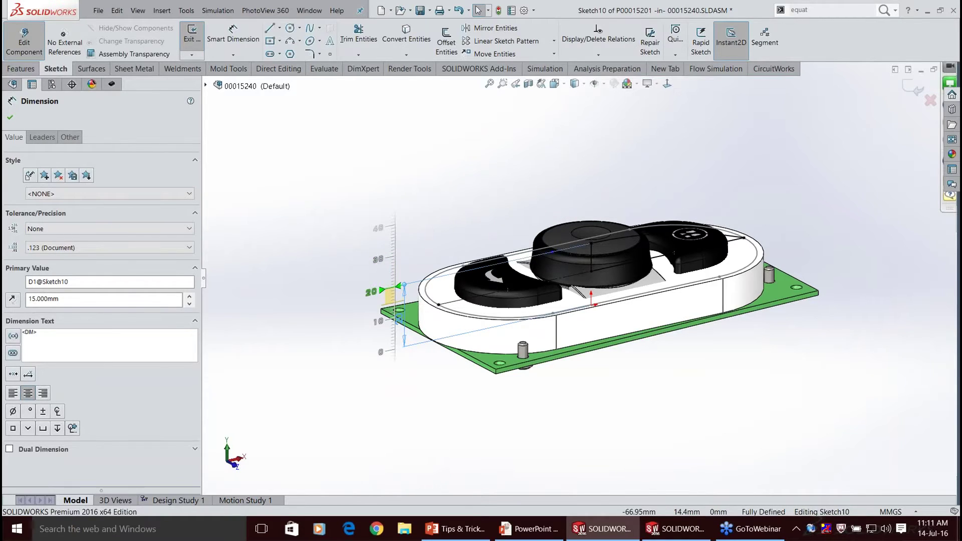
{"action": "left_click_drag", "start_coordinate": [391, 289], "coordinate": [391, 287]}
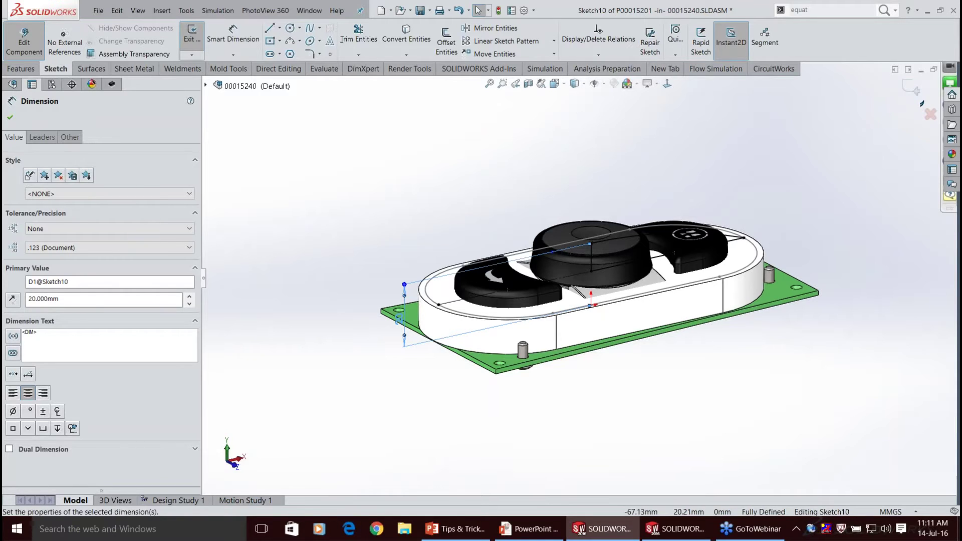
{"action": "left_click", "coordinate": [912, 102]}
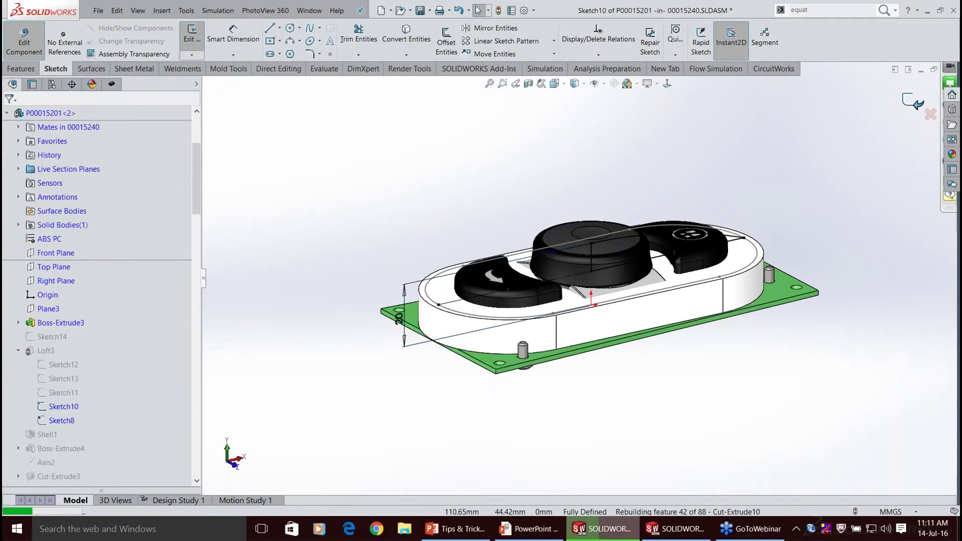
{"action": "middle_click_drag", "start_coordinate": [546, 200], "coordinate": [473, 240]}
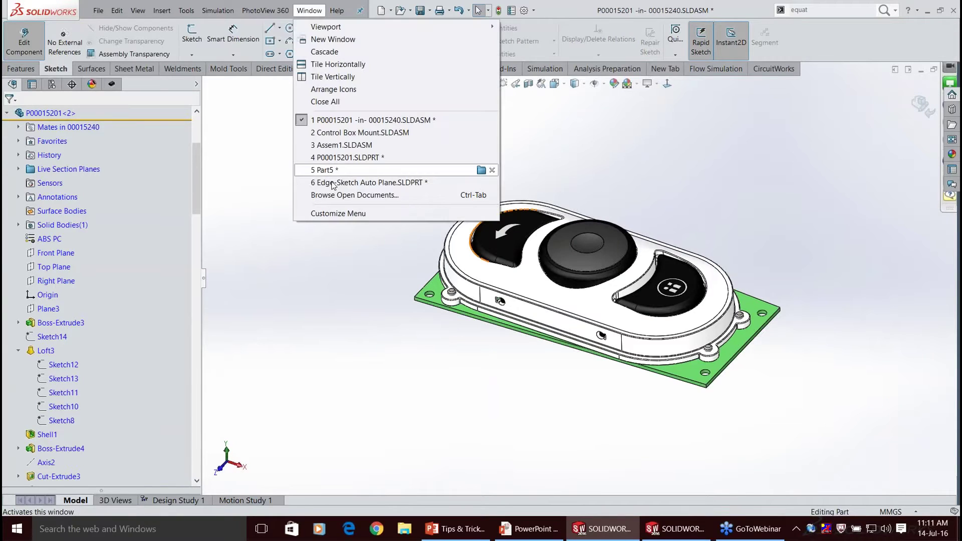
Open the Hydraulic Cylinder part of Valve.SLDASM from the recent documents.
{"action": "mouse_move", "coordinate": [333, 183]}
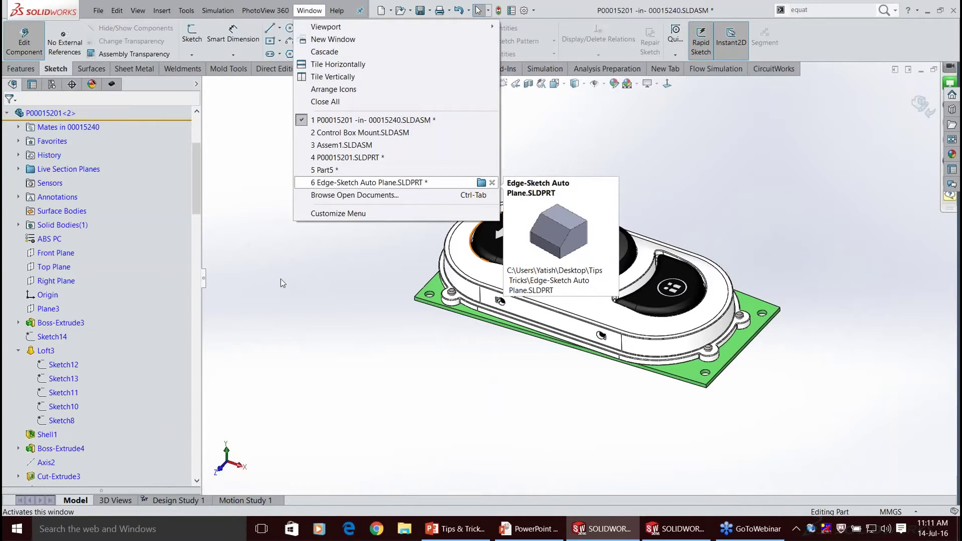
{"action": "left_click", "coordinate": [280, 279]}
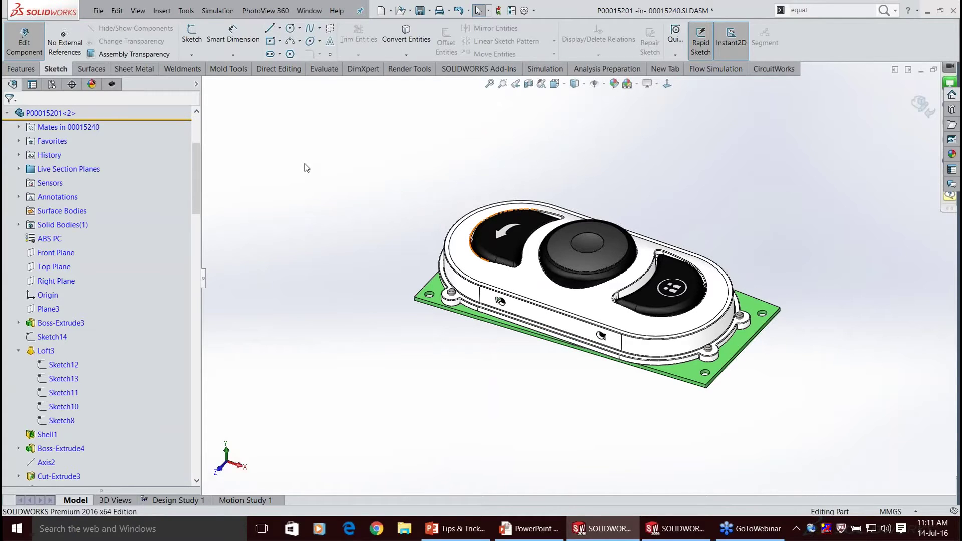
{"action": "key", "text": "r"}
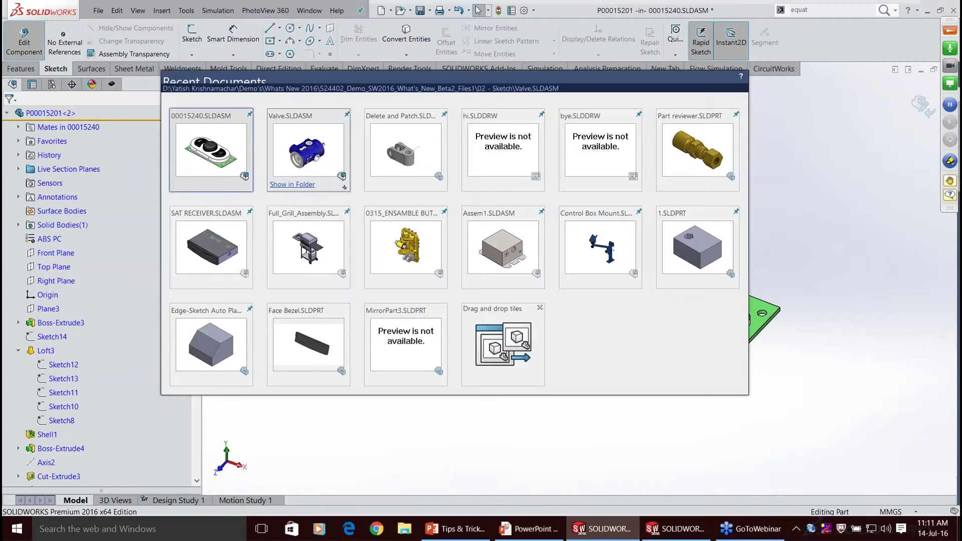
{"action": "left_click", "coordinate": [307, 150]}
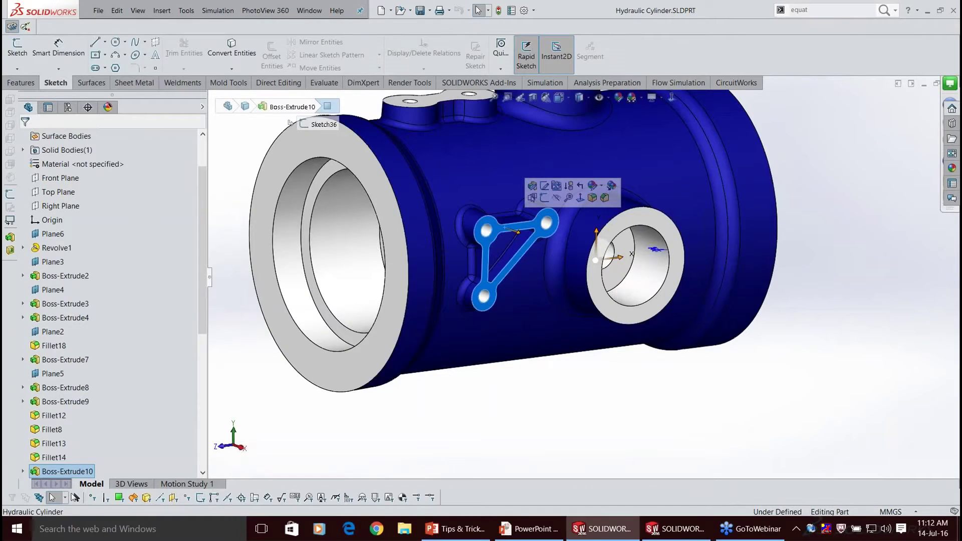
Open Sketch36 of Boss-Extrude10, the triangular three-hole boss on the cylinder's side, for editing.
{"action": "scroll", "coordinate": [68, 377], "scroll_direction": "down", "scroll_amount": 2}
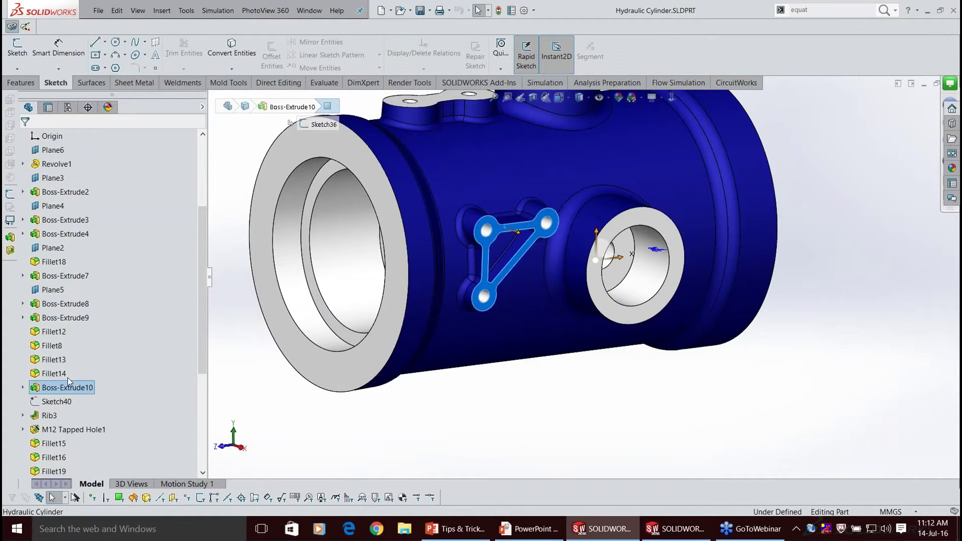
{"action": "left_click", "coordinate": [56, 401]}
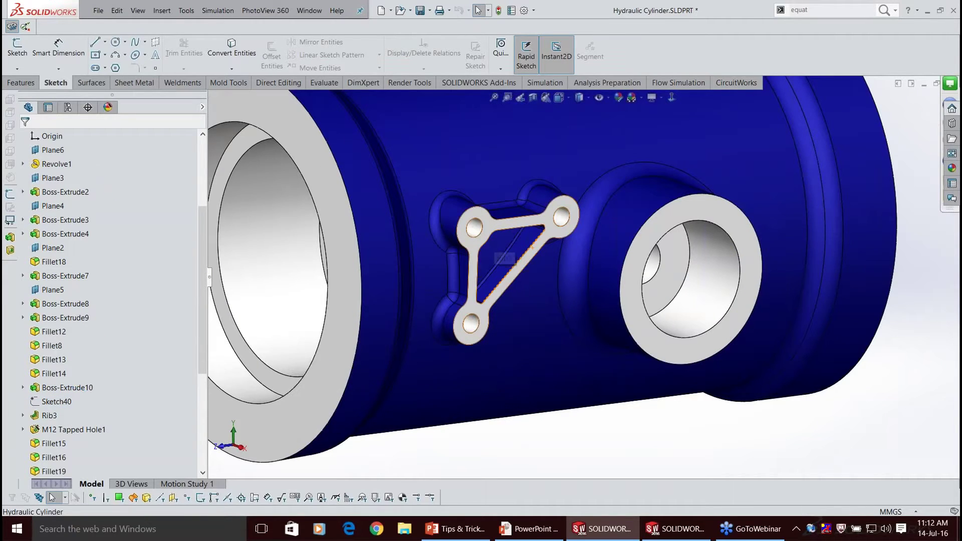
{"action": "left_click", "coordinate": [504, 258]}
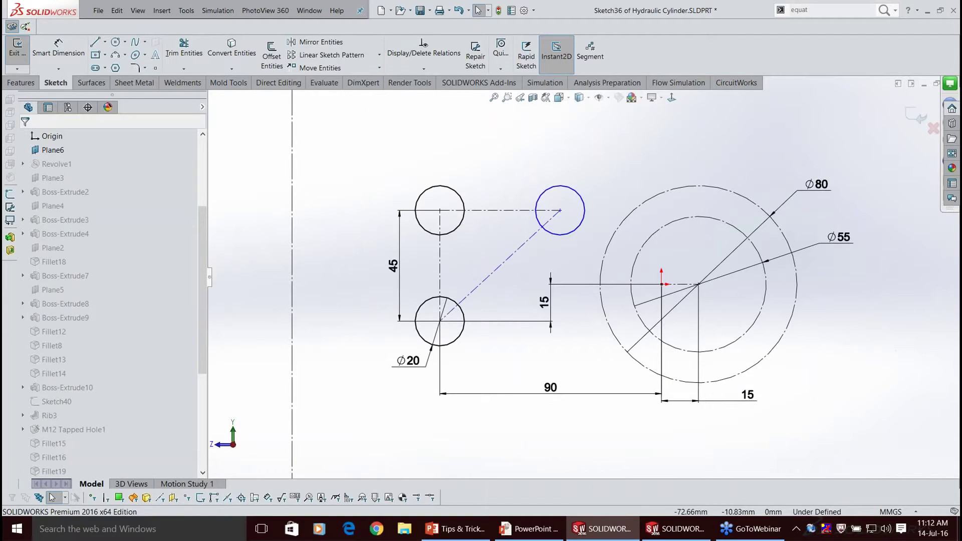
Enable Detach Segment On Drag for the horizontal construction line and reattach its end from the upper circle's centre to the vertical construction line's midpoint.
{"action": "scroll", "coordinate": [437, 207], "scroll_direction": "down", "scroll_amount": 1}
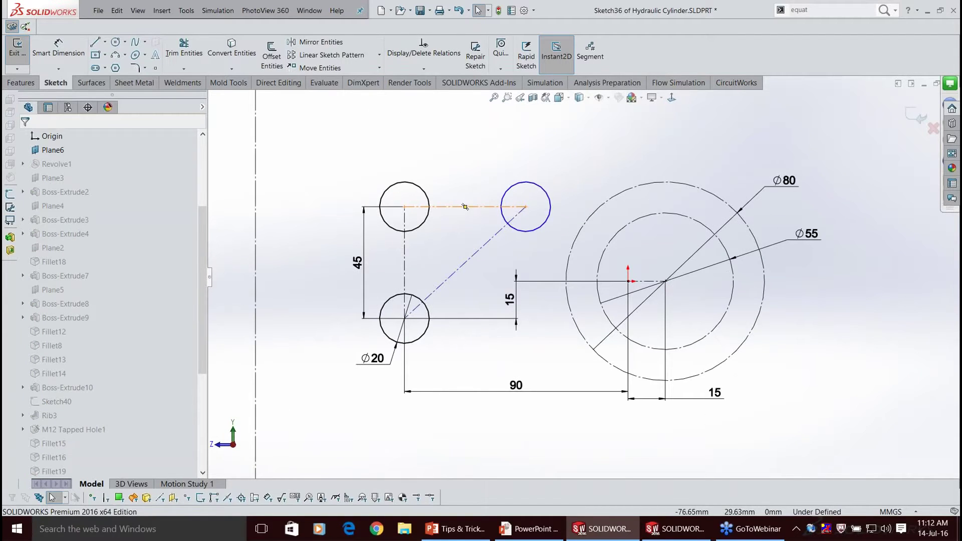
{"action": "left_click", "coordinate": [464, 206]}
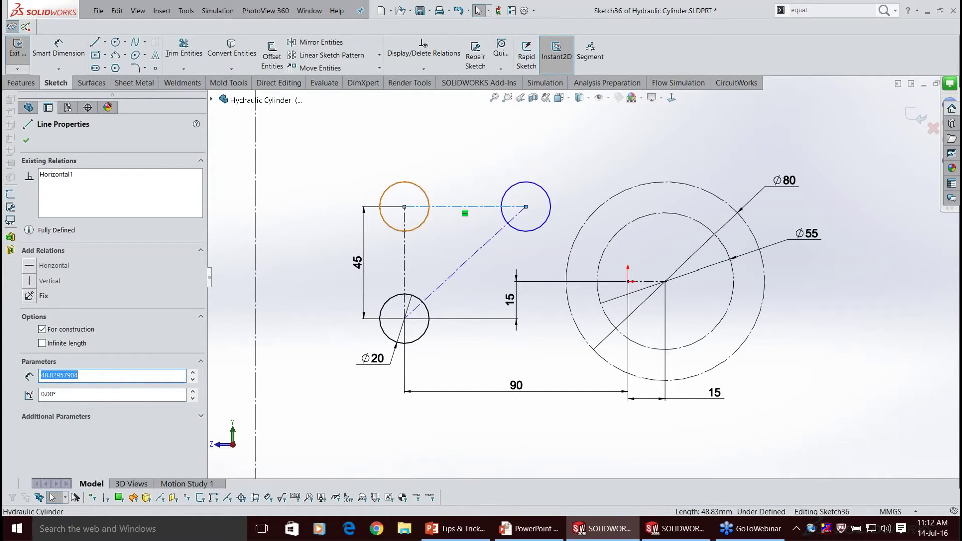
{"action": "left_click", "coordinate": [405, 238]}
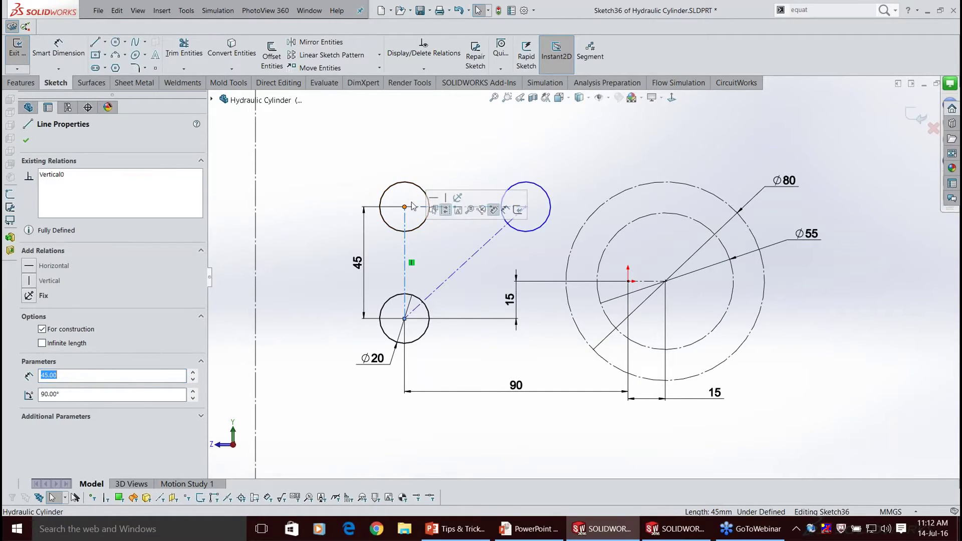
{"action": "left_click", "coordinate": [410, 206]}
{"action": "right_click", "coordinate": [421, 209]}
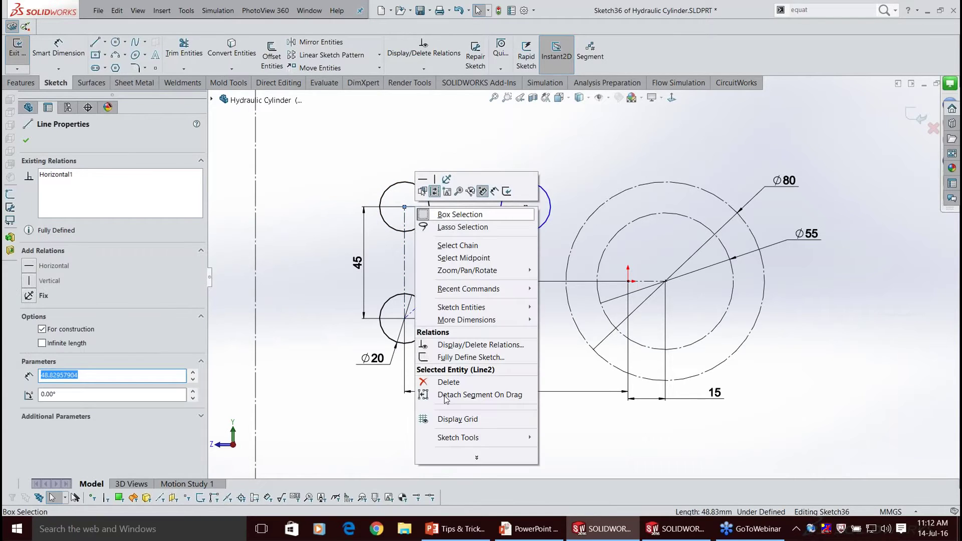
{"action": "left_click", "coordinate": [445, 395]}
{"action": "left_click_drag", "start_coordinate": [404, 206], "coordinate": [404, 262]}
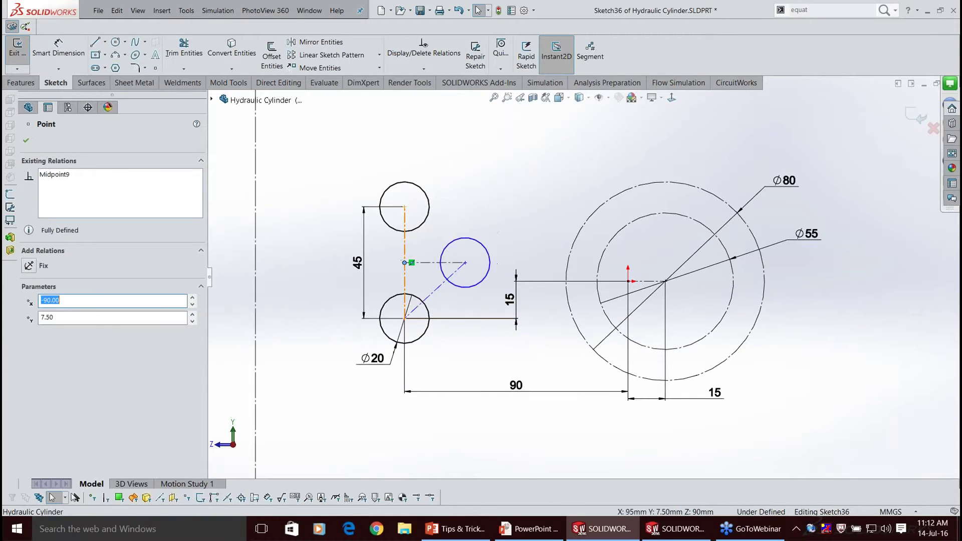
Move the third circle's centre horizontally away from the vertical construction line to about Z 52.5 mm and exit the sketch.
{"action": "left_click", "coordinate": [497, 251]}
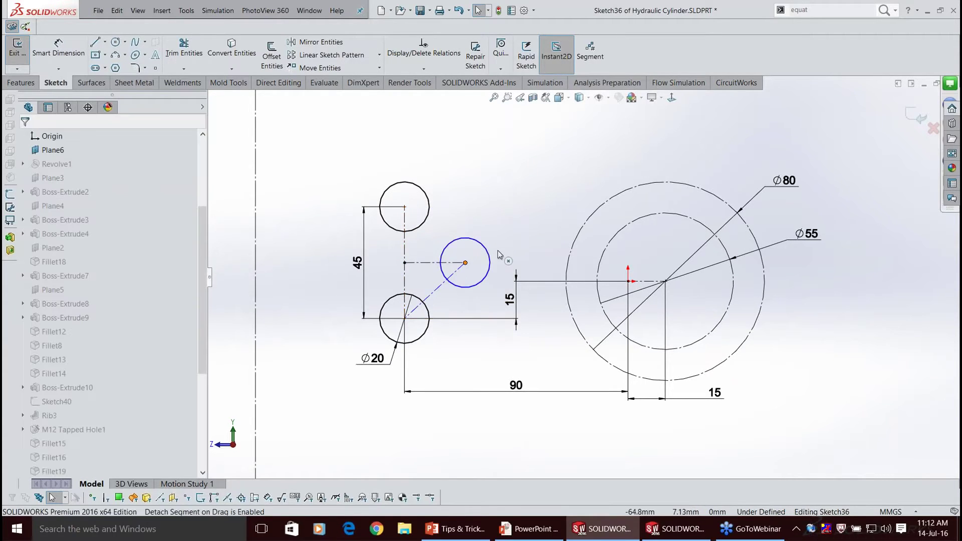
{"action": "left_click_drag", "start_coordinate": [464, 263], "coordinate": [497, 250]}
{"action": "left_click", "coordinate": [922, 119]}
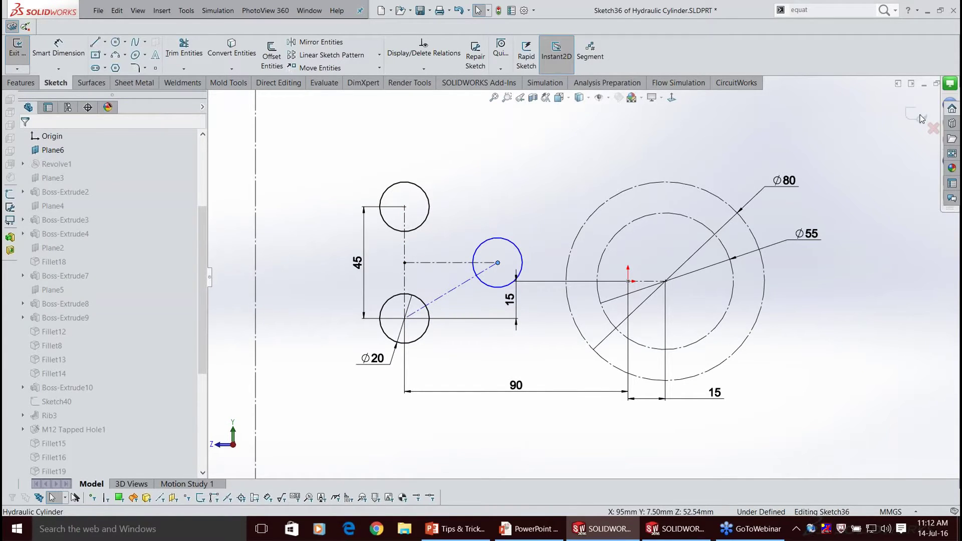
{"action": "left_click", "coordinate": [919, 117]}
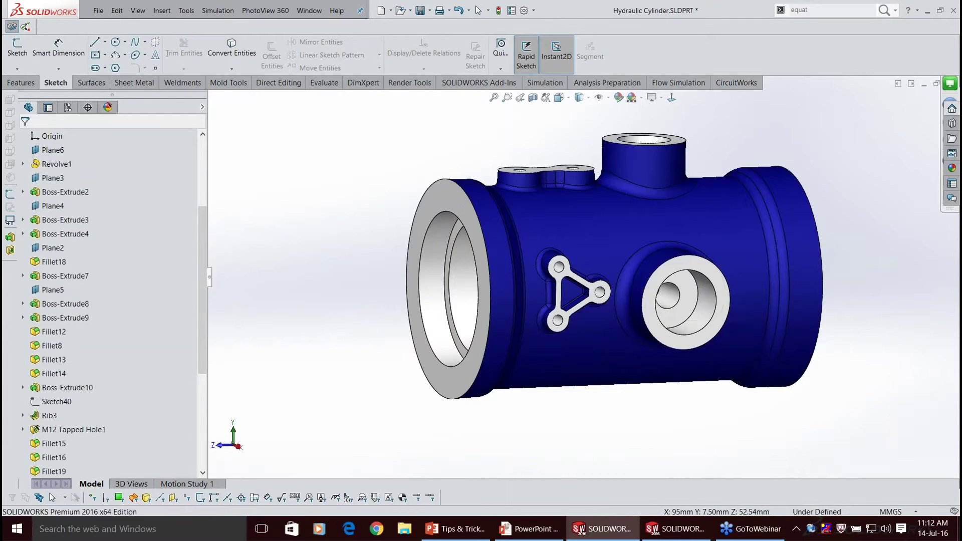
{"action": "left_click", "coordinate": [478, 10]}
{"action": "scroll", "coordinate": [568, 323], "scroll_direction": "down", "scroll_amount": 2}
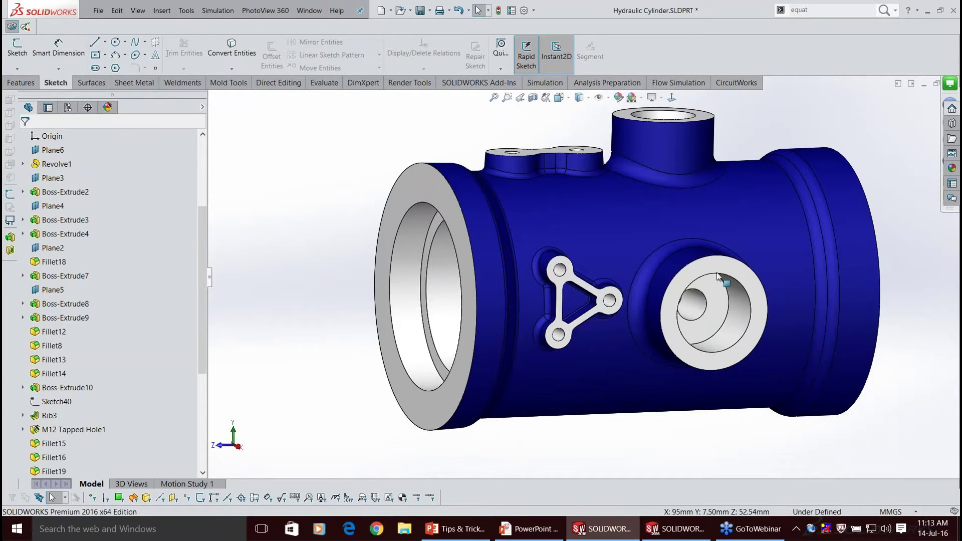
{"action": "scroll", "coordinate": [717, 276], "scroll_direction": "up", "scroll_amount": 1}
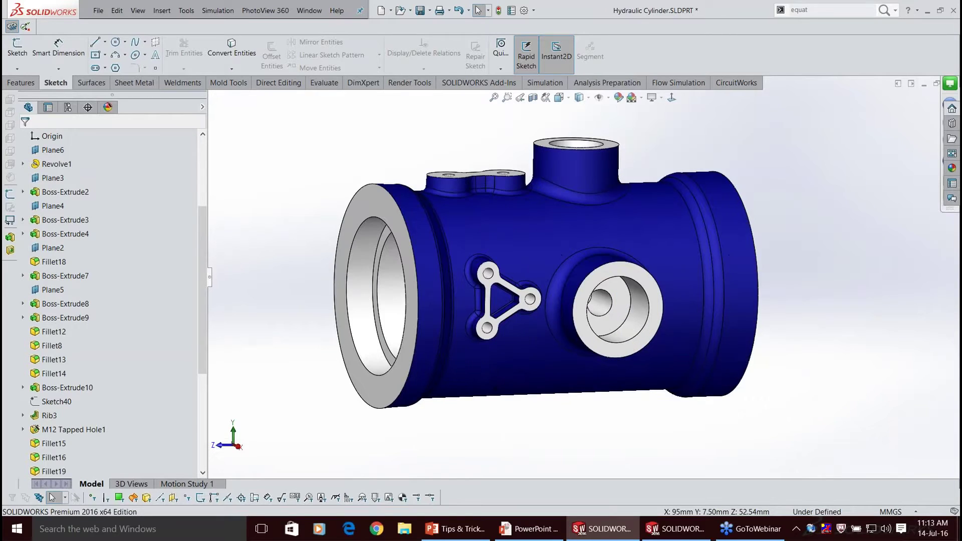
{"action": "middle_click_drag", "start_coordinate": [717, 277], "coordinate": [705, 295]}
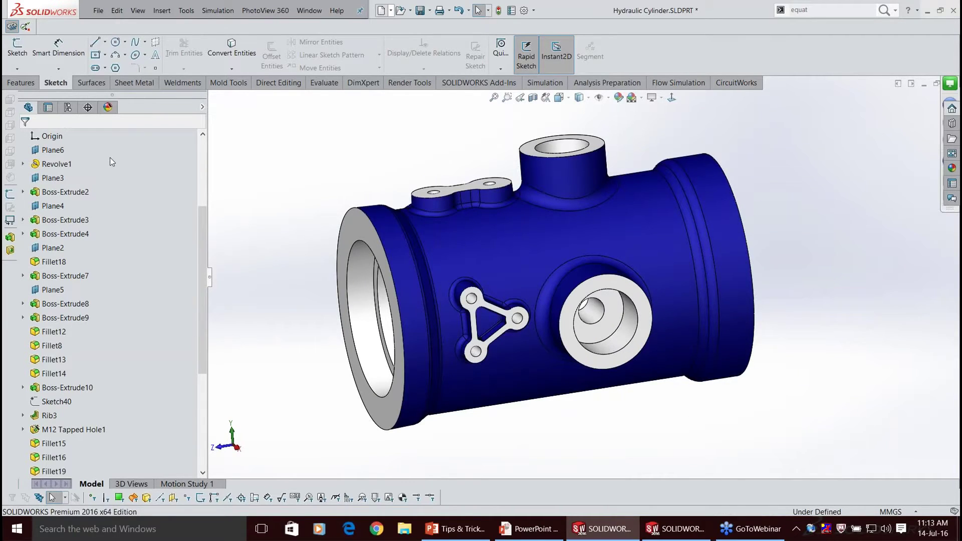
Create a new part document and start a sketch on the Top Plane.
{"action": "key", "text": "ctrl+n"}
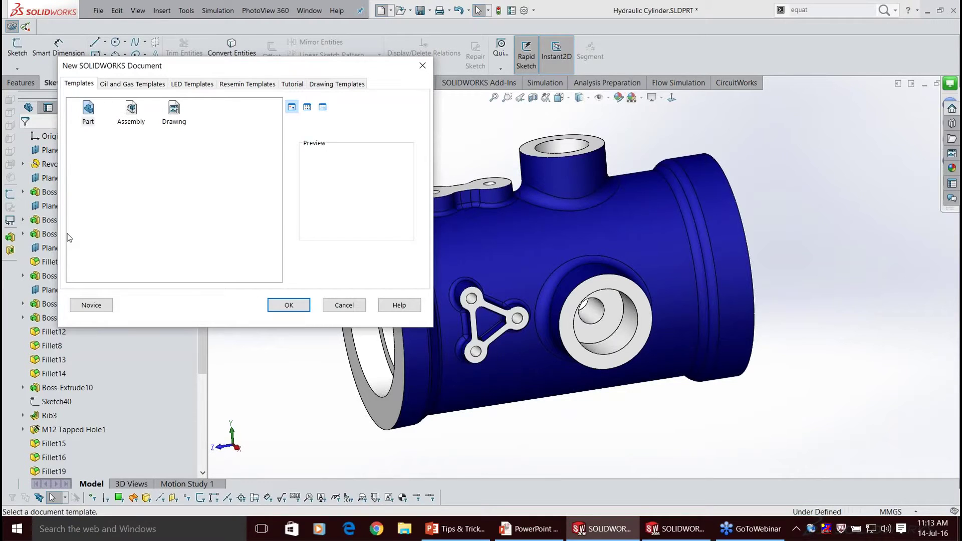
{"action": "key", "text": "Return"}
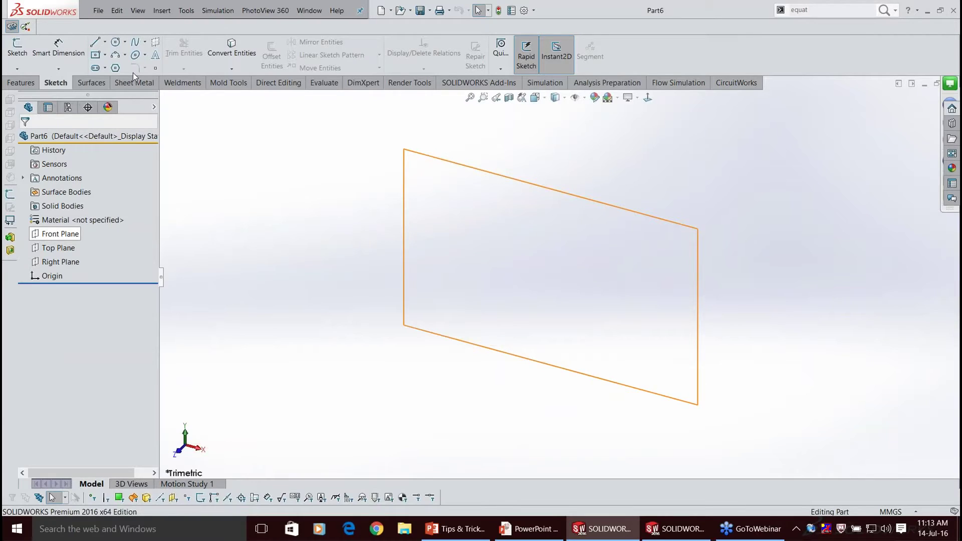
{"action": "key", "text": "t"}
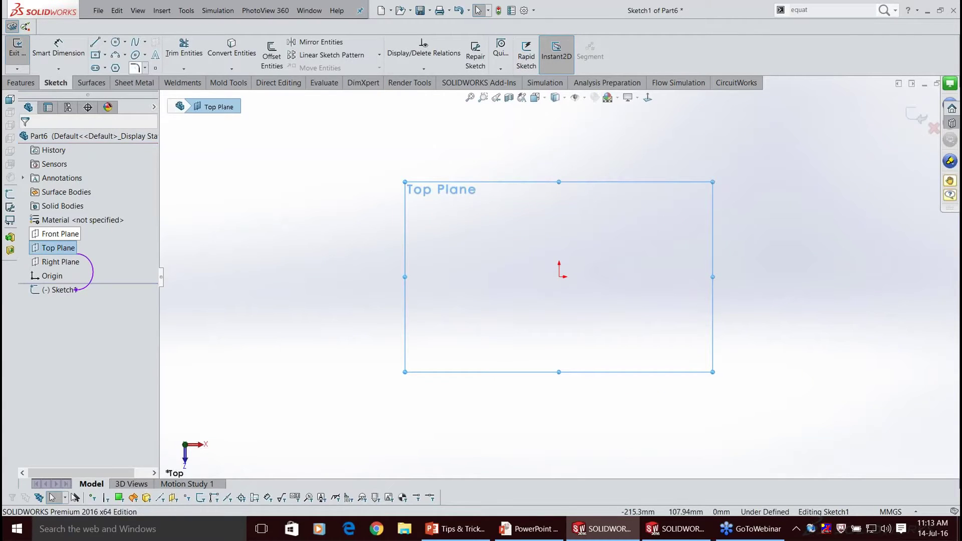
Sketch a three-point arc above the origin with a radius of about 41.6 mm.
{"action": "left_click", "coordinate": [115, 55]}
{"action": "left_click", "coordinate": [506, 277]}
{"action": "left_click", "coordinate": [576, 219]}
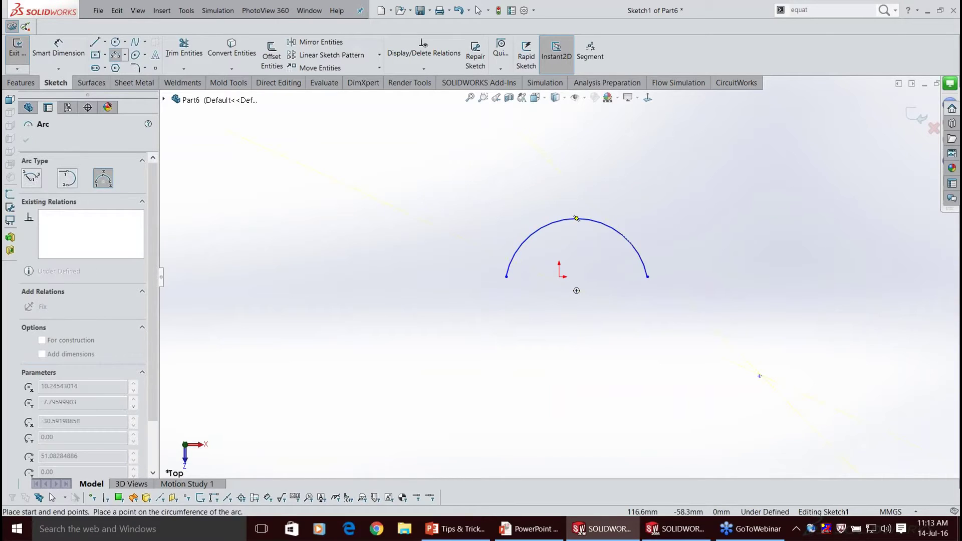
Try a radius dimension on the arc and a linear dimension between its two endpoints without placing either.
{"action": "left_click", "coordinate": [58, 48]}
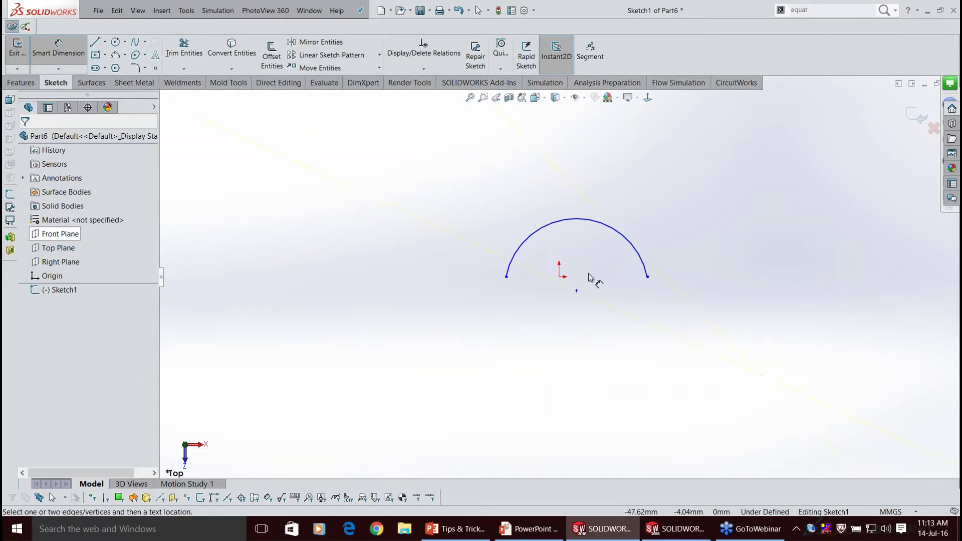
{"action": "left_click", "coordinate": [589, 220]}
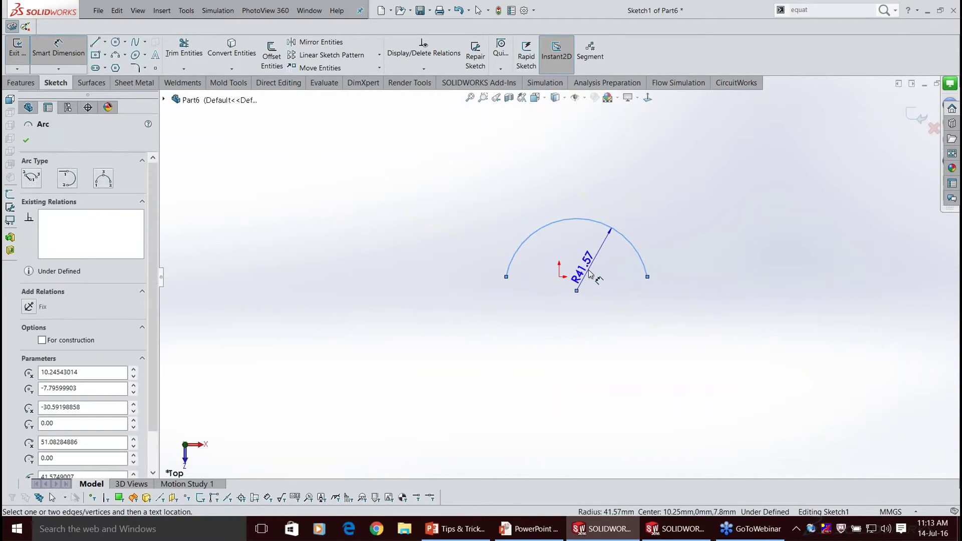
{"action": "left_click", "coordinate": [589, 270]}
{"action": "key", "text": "Escape"}
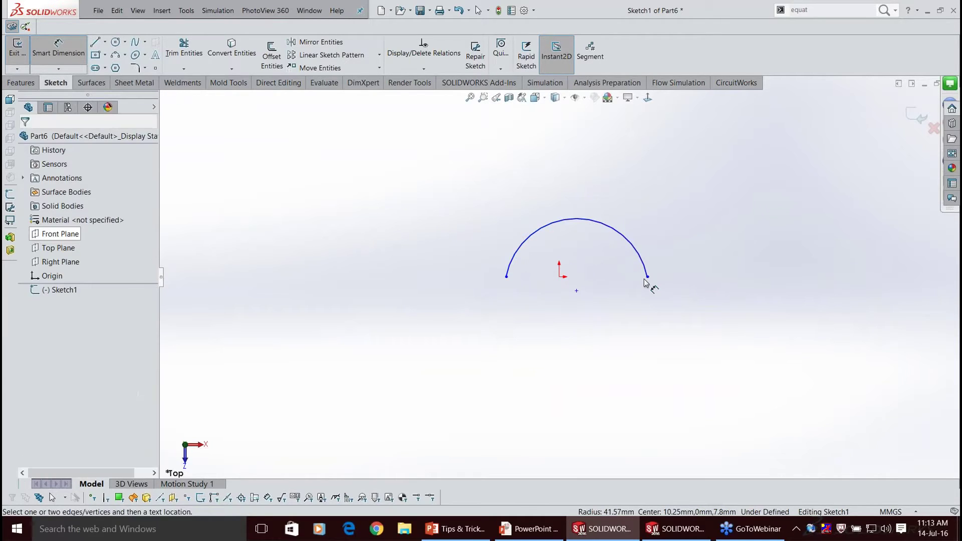
{"action": "left_click", "coordinate": [506, 277]}
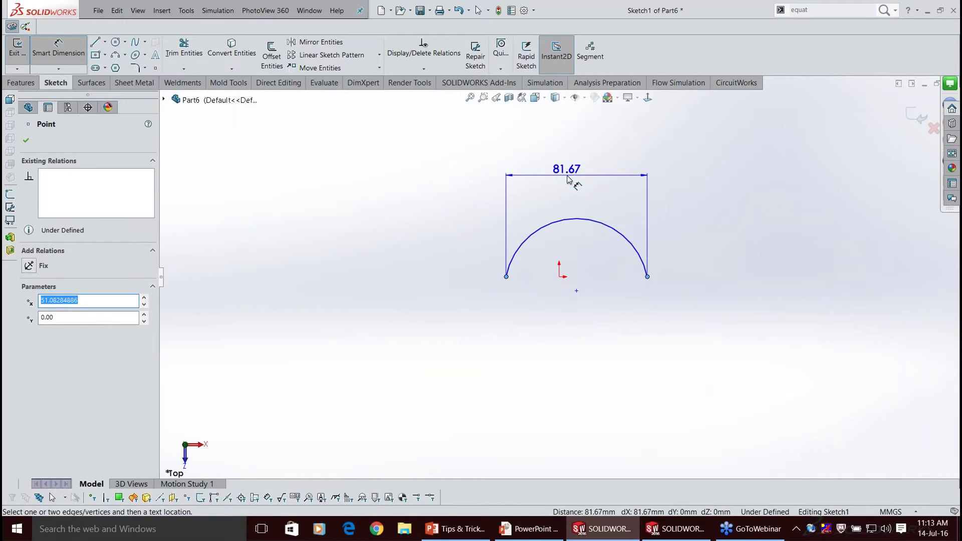
{"action": "key", "text": "Escape"}
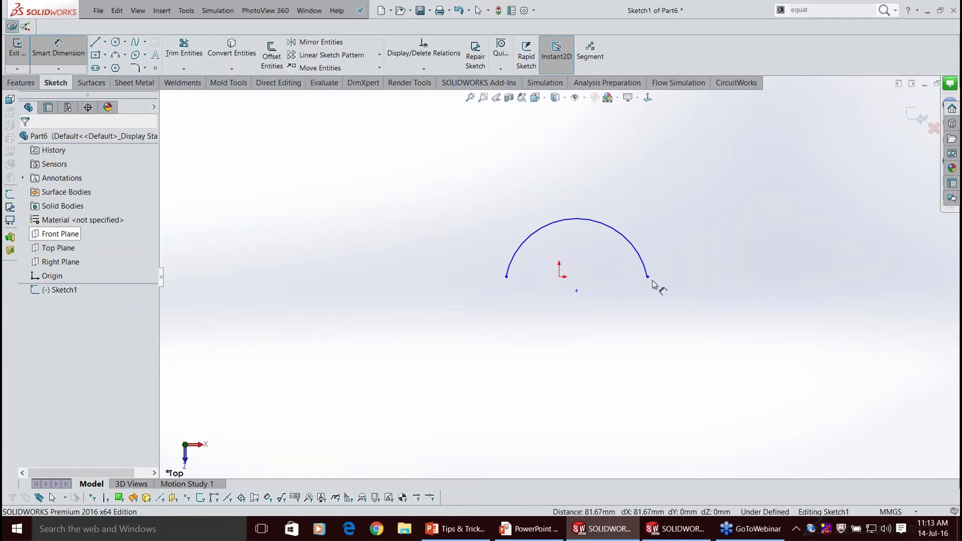
{"action": "left_click", "coordinate": [506, 277]}
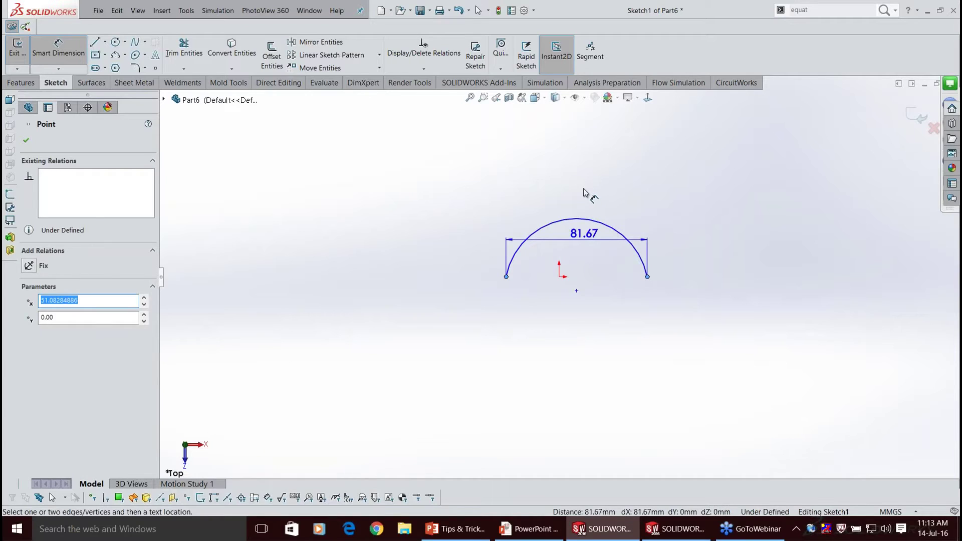
{"action": "left_click", "coordinate": [584, 219]}
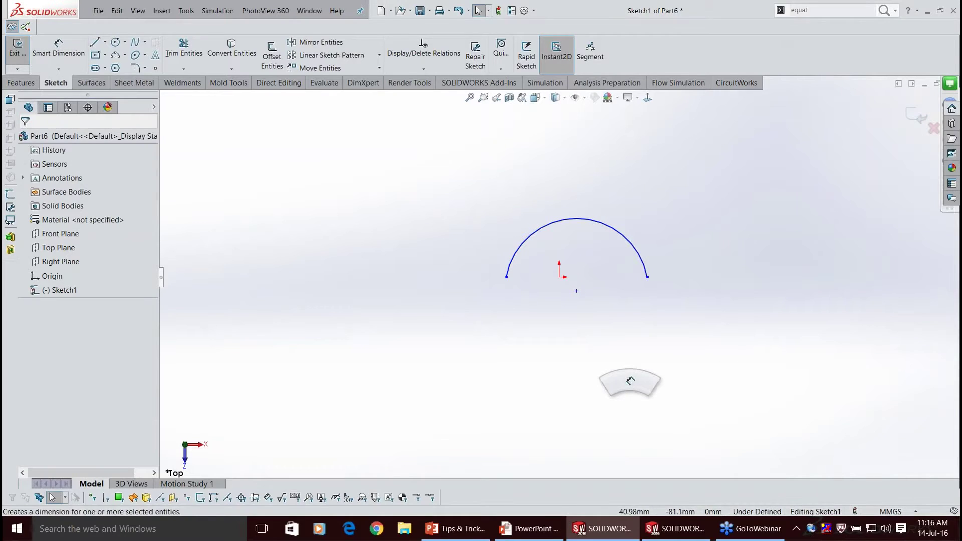
Add an arc-length dimension above the arc from its two endpoints and the arc itself, and exit the sketch.
{"action": "right_click_drag", "start_coordinate": [630, 381], "coordinate": [629, 384]}
{"action": "left_click", "coordinate": [505, 276]}
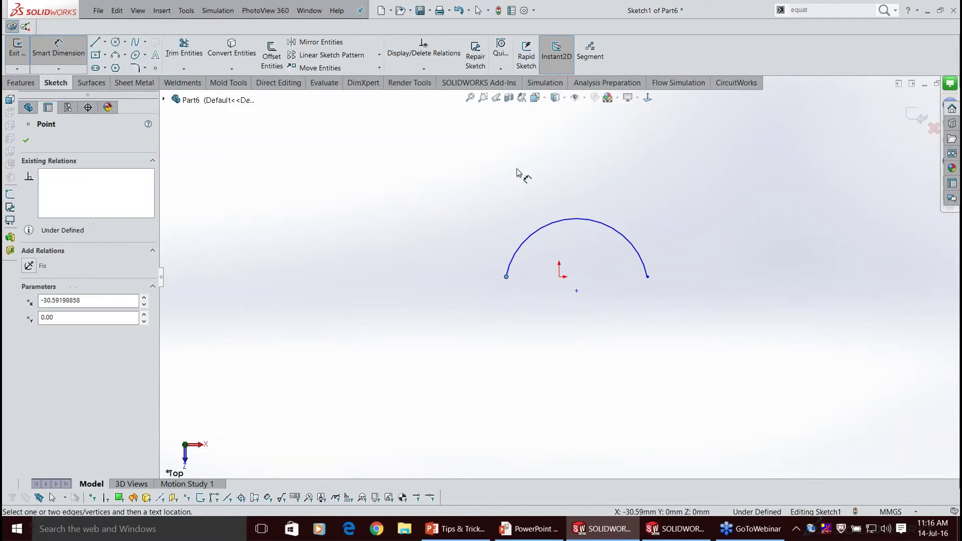
{"action": "left_click", "coordinate": [647, 276]}
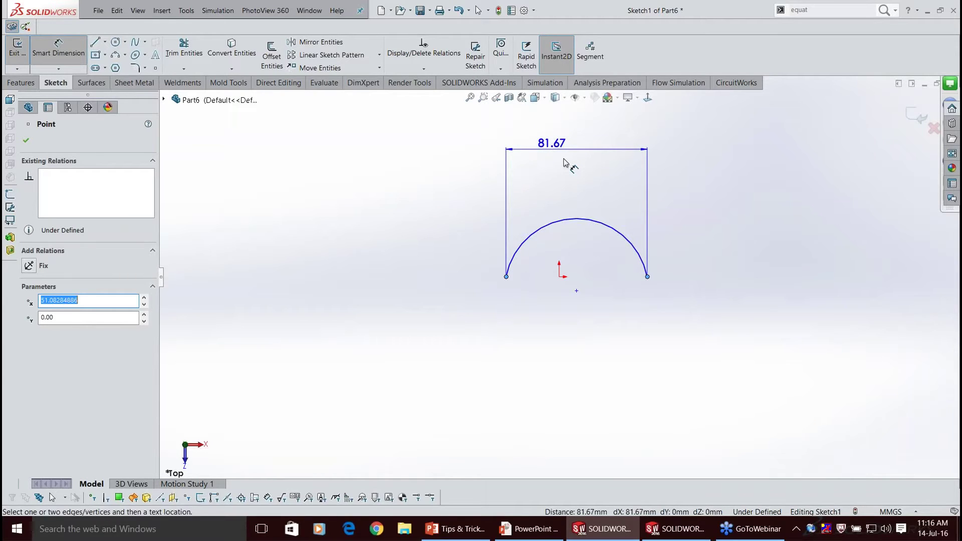
{"action": "left_click", "coordinate": [571, 222]}
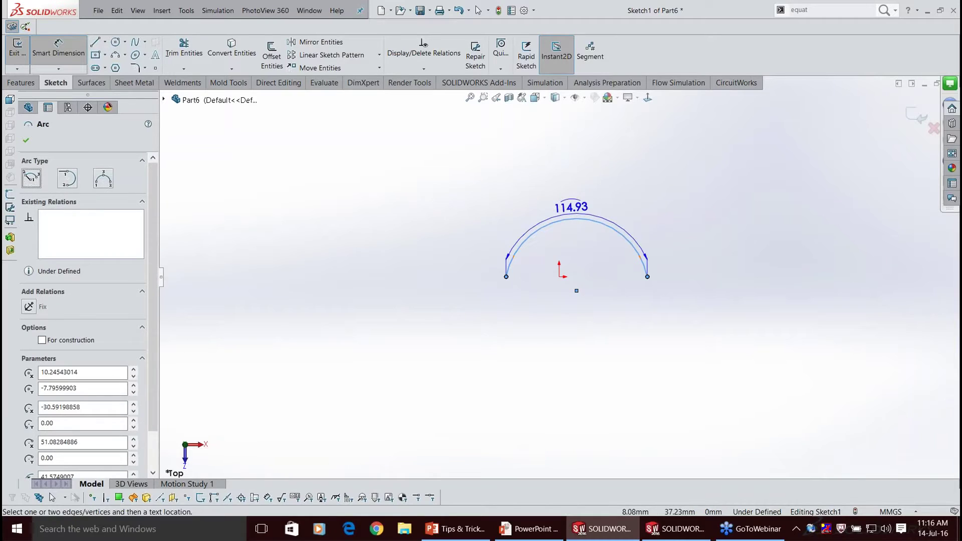
{"action": "left_click", "coordinate": [576, 291]}
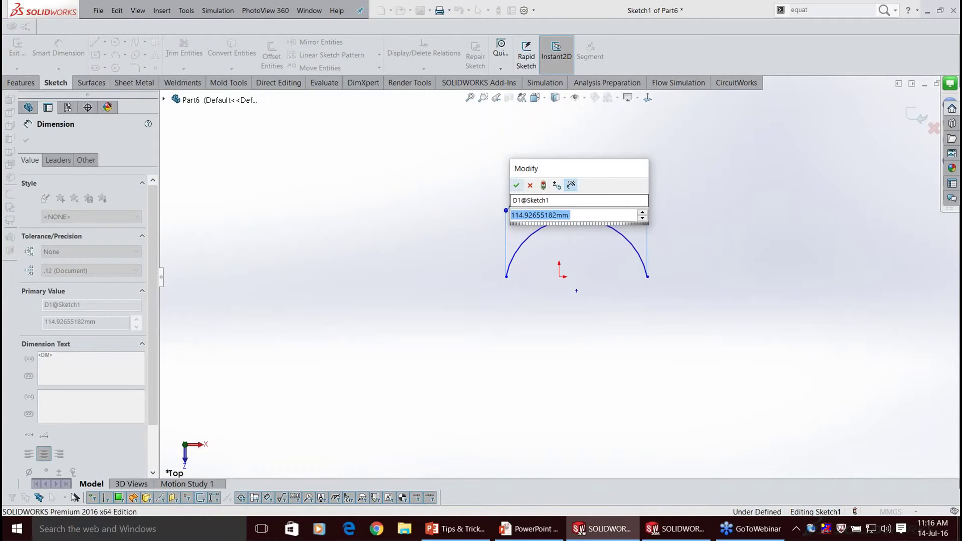
{"action": "key", "text": "Return"}
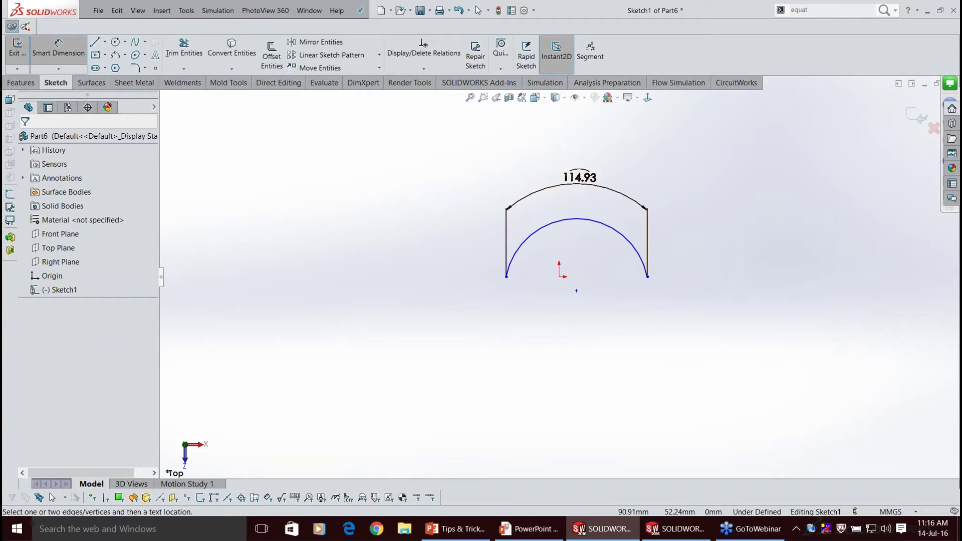
{"action": "left_click", "coordinate": [478, 10]}
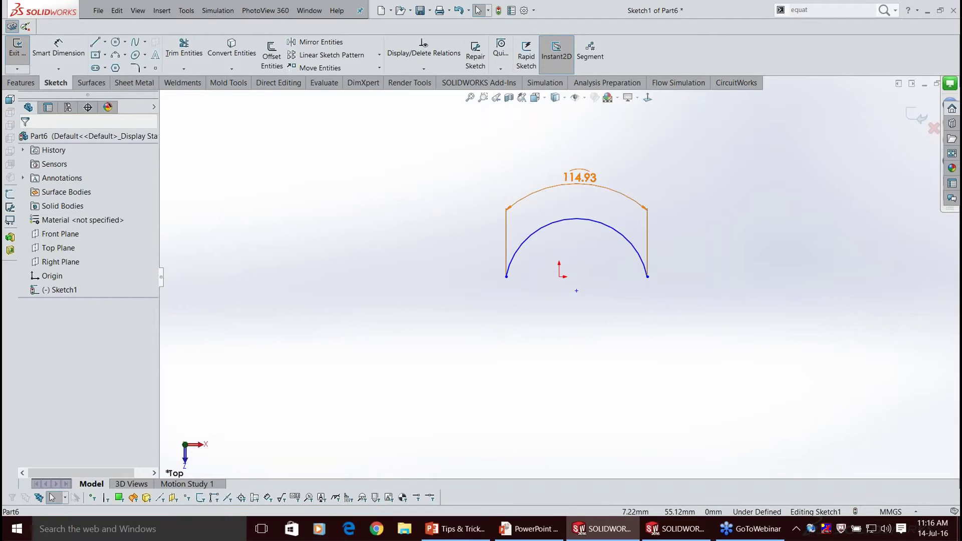
{"action": "left_click", "coordinate": [579, 178]}
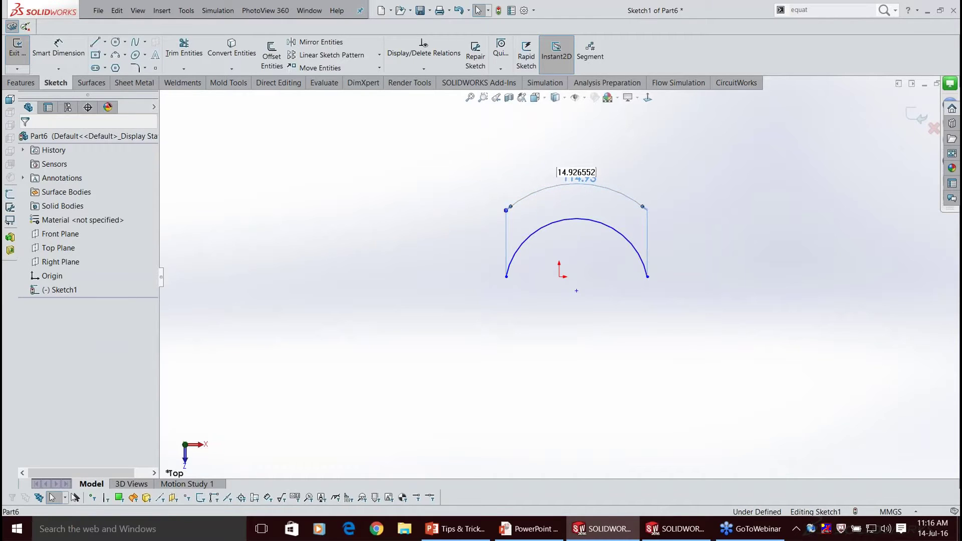
{"action": "left_click", "coordinate": [911, 120]}
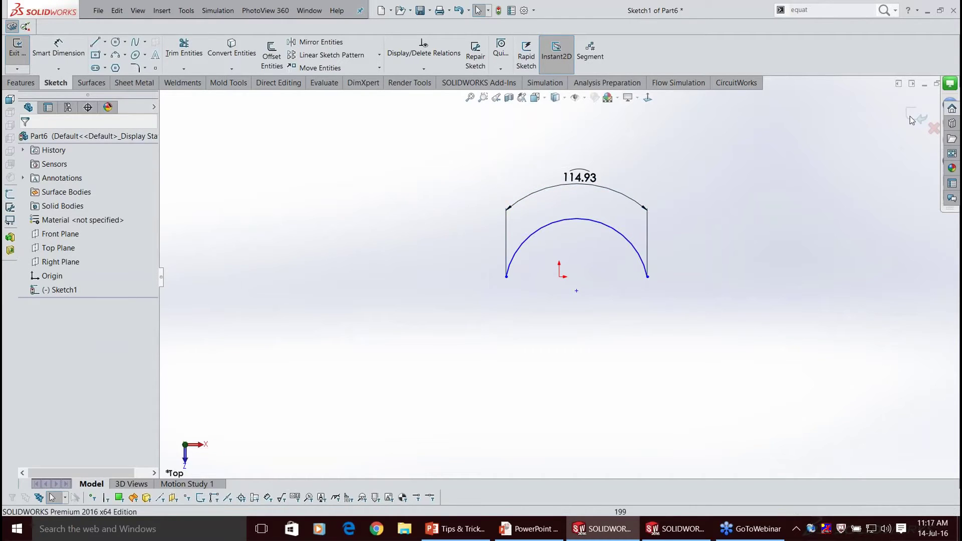
Reopen the arc's sketch for editing and delete all of its contents.
{"action": "double_click", "coordinate": [502, 313]}
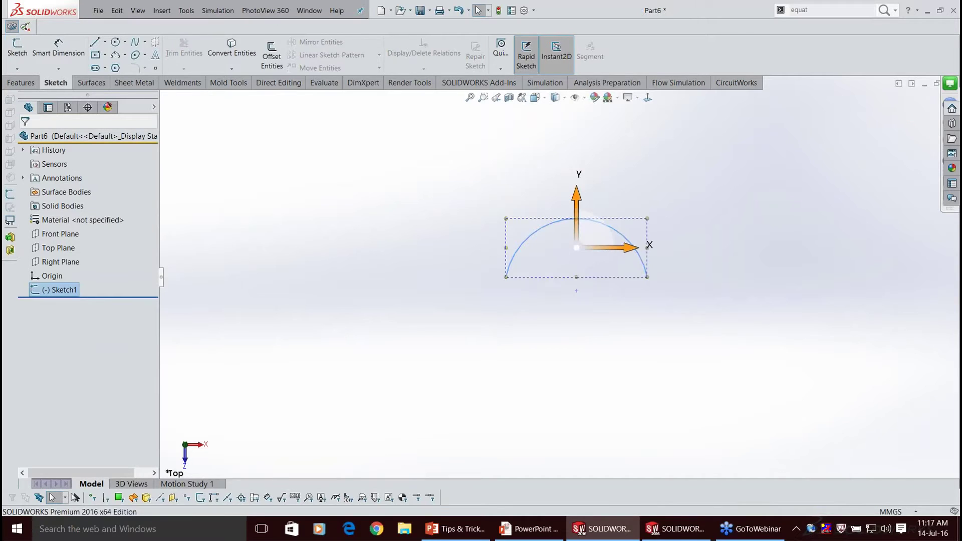
{"action": "key", "text": "Escape"}
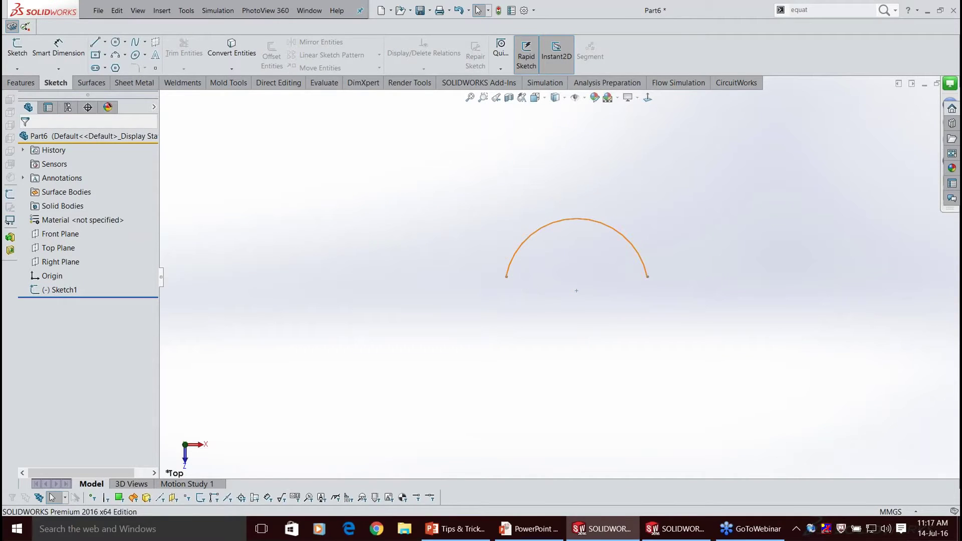
{"action": "double_click", "coordinate": [556, 221]}
{"action": "key", "text": "ctrl+a"}
{"action": "key", "text": "Delete"}
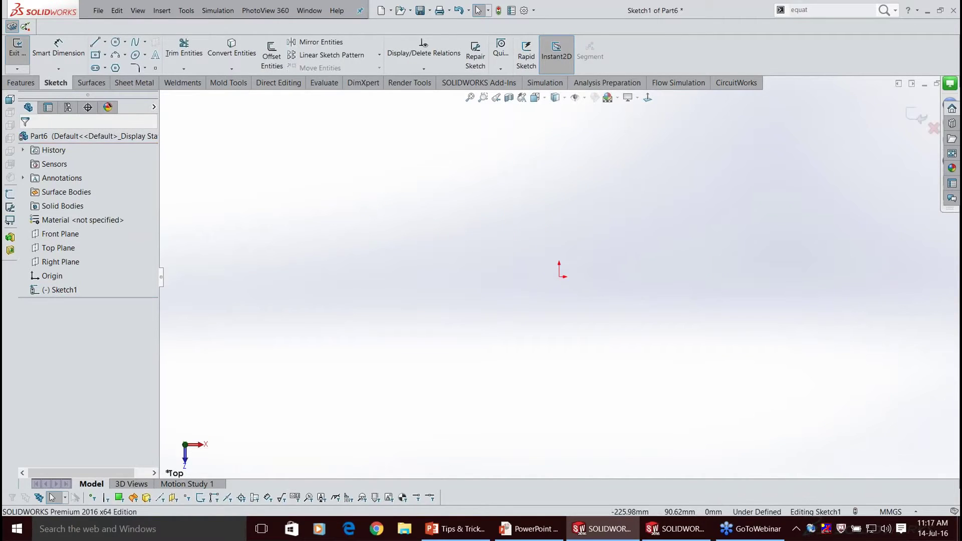
Sketch an open, self-crossing chain of seven connected lines above the origin, the longest about 195 mm.
{"action": "key", "text": "l"}
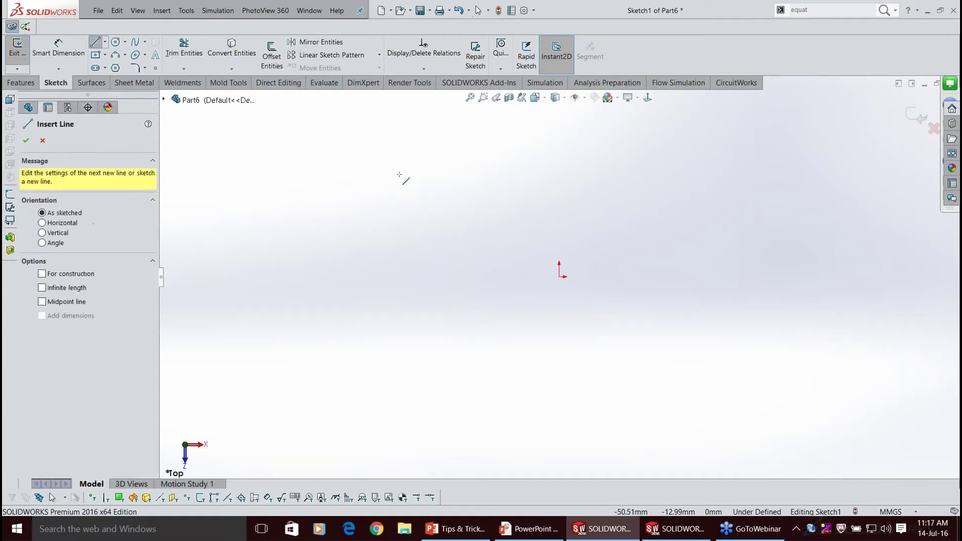
{"action": "left_click", "coordinate": [455, 281]}
{"action": "left_click", "coordinate": [554, 119]}
{"action": "left_click", "coordinate": [714, 227]}
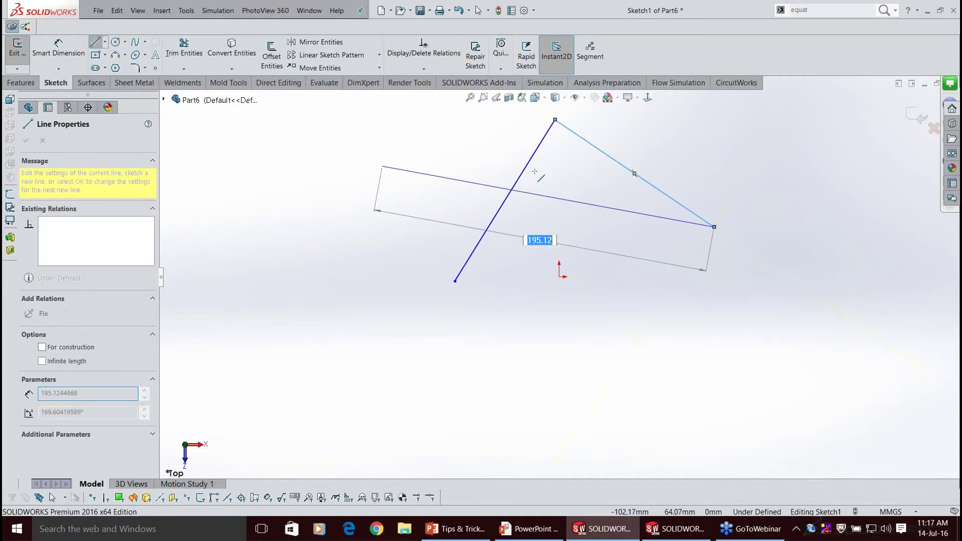
{"action": "left_click", "coordinate": [382, 167]}
{"action": "left_click", "coordinate": [455, 232]}
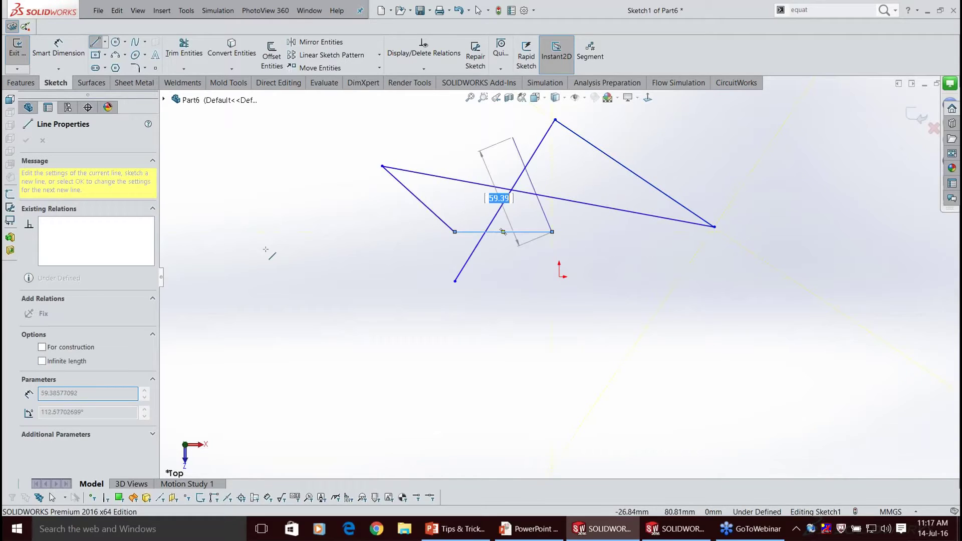
{"action": "left_click", "coordinate": [552, 232]}
{"action": "left_click", "coordinate": [504, 127]}
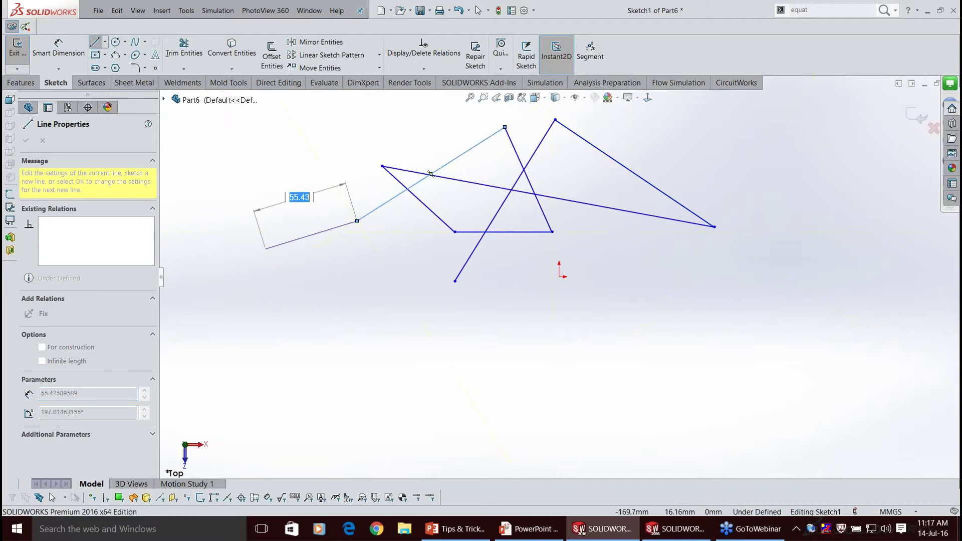
{"action": "left_click", "coordinate": [357, 221]}
{"action": "key", "text": "Escape"}
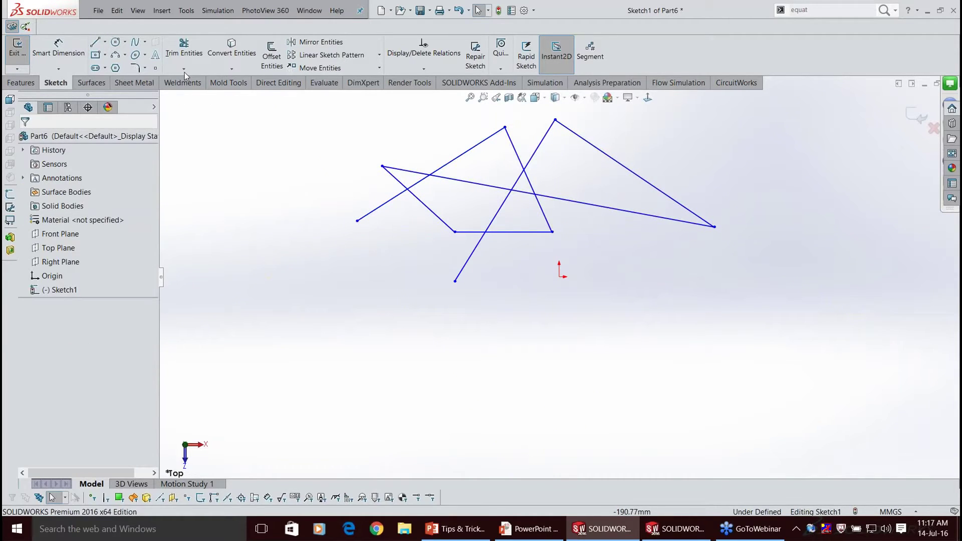
Power-trim the line segments overhanging the crossings on the chain's lower left side, and undo the trim.
{"action": "left_click", "coordinate": [184, 70]}
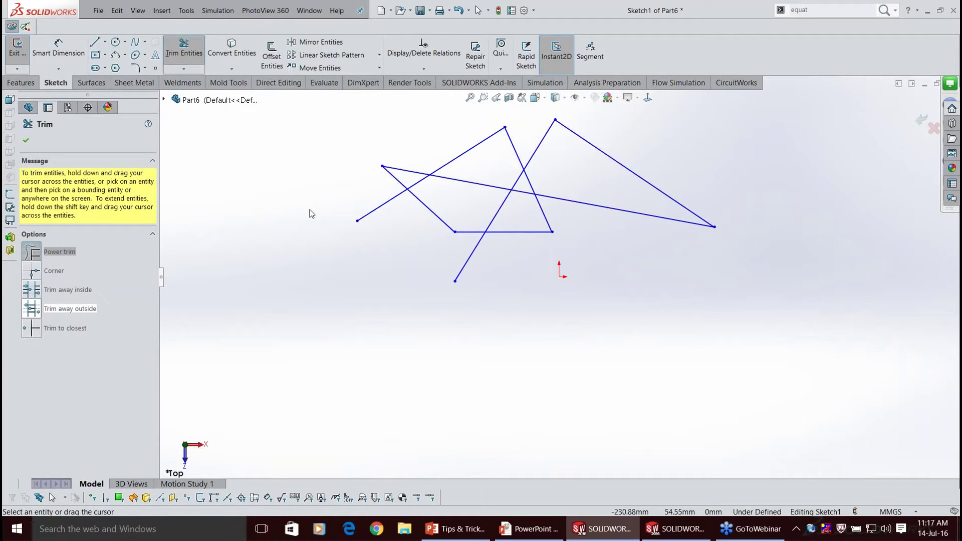
{"action": "mouse_move", "coordinate": [337, 181]}
{"action": "left_mouse_down"}
{"action": "mouse_move", "coordinate": [448, 202]}
{"action": "mouse_move", "coordinate": [472, 253]}
{"action": "left_mouse_up"}
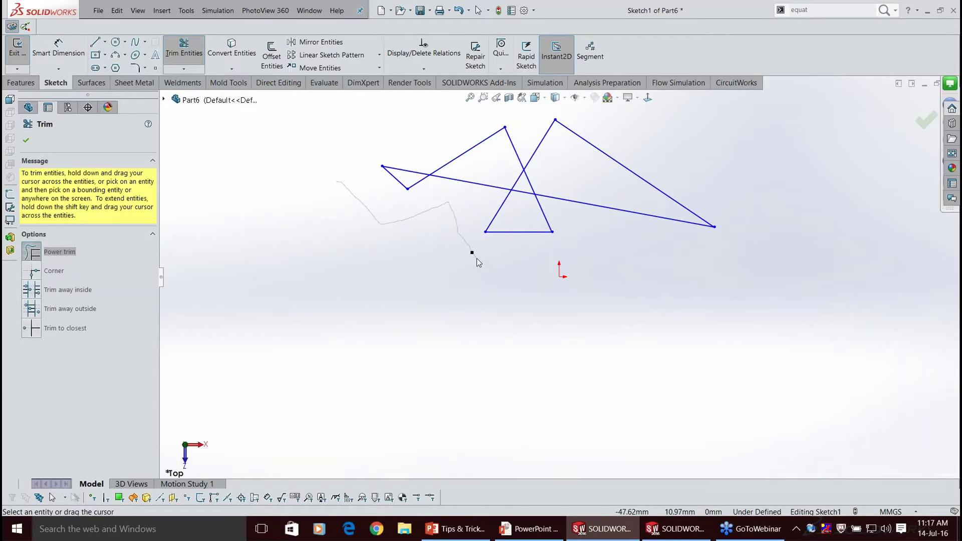
{"action": "left_click_drag", "start_coordinate": [477, 258], "coordinate": [477, 258]}
{"action": "key", "text": "ctrl+z"}
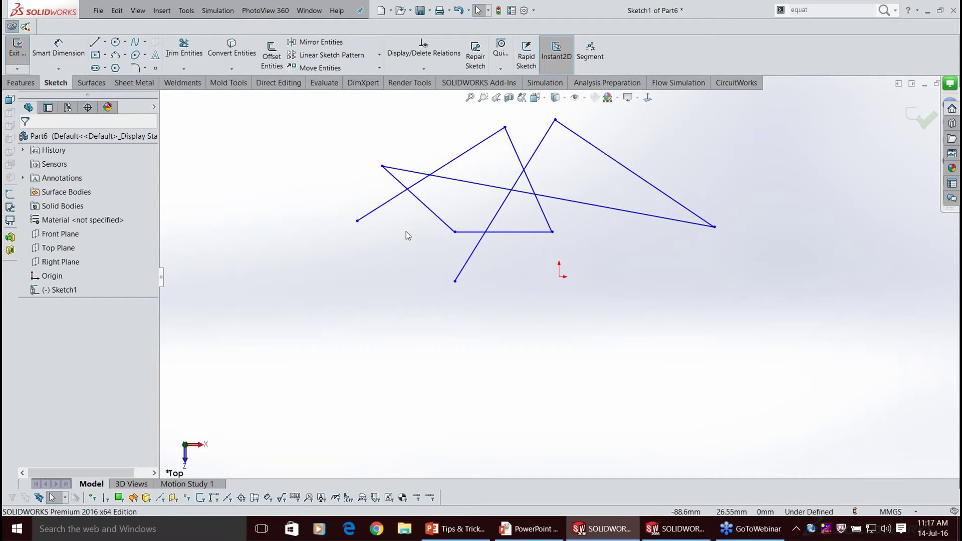
Power-trim the chain's lower left segments again, and retrace the trim path backwards to restore them.
{"action": "left_click", "coordinate": [183, 69]}
{"action": "left_click", "coordinate": [200, 81]}
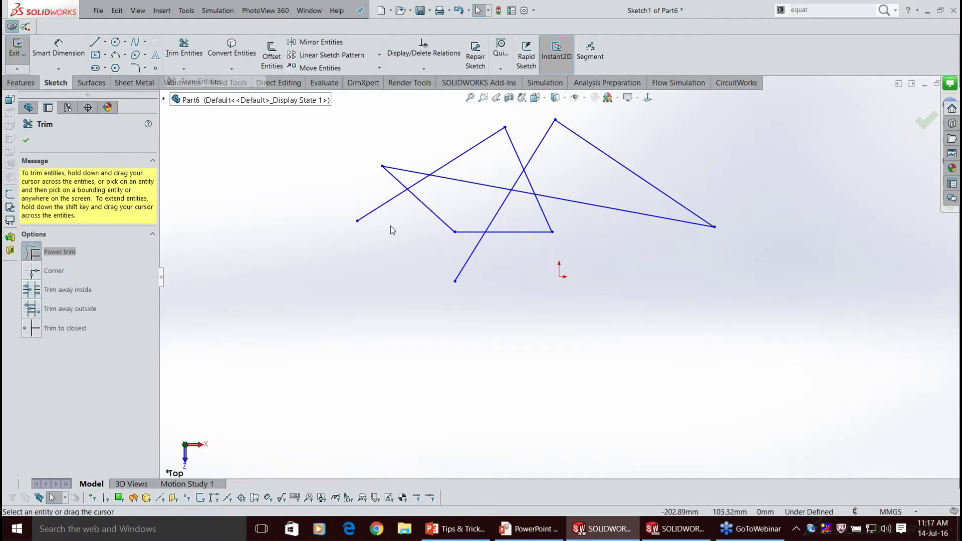
{"action": "mouse_move", "coordinate": [379, 219]}
{"action": "left_mouse_down"}
{"action": "mouse_move", "coordinate": [440, 204]}
{"action": "mouse_move", "coordinate": [462, 224]}
{"action": "mouse_move", "coordinate": [462, 246]}
{"action": "left_mouse_up"}
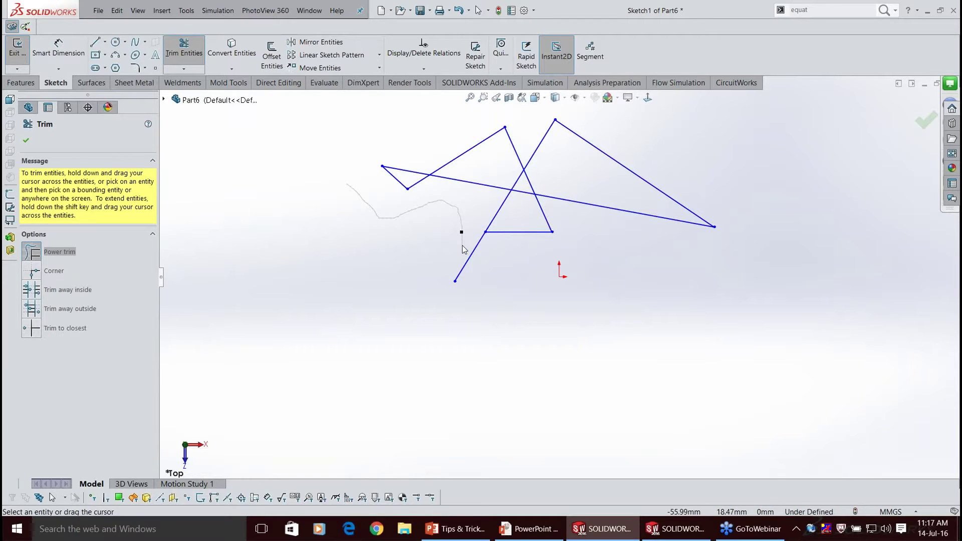
{"action": "left_click_drag", "start_coordinate": [462, 244], "coordinate": [462, 233]}
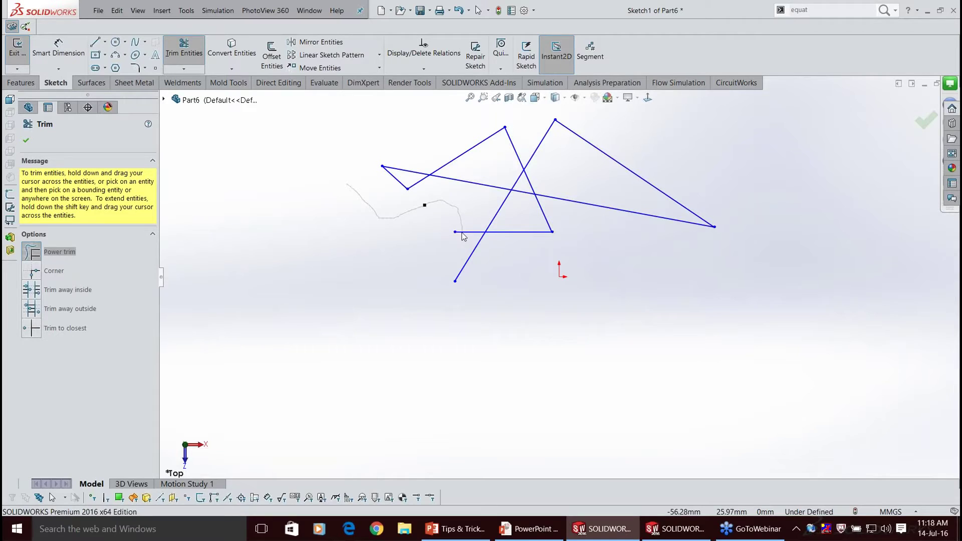
{"action": "mouse_move", "coordinate": [429, 207]}
{"action": "left_mouse_down"}
{"action": "mouse_move", "coordinate": [369, 213]}
{"action": "mouse_move", "coordinate": [344, 193]}
{"action": "left_mouse_up"}
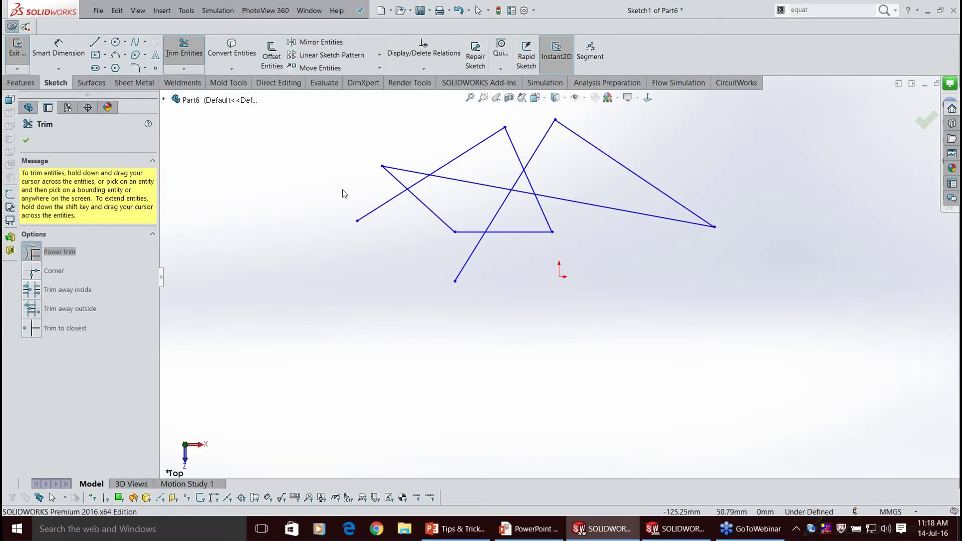
Power-trim through the segments between the chain's left crossings in one continuous path, and undo the trim.
{"action": "scroll", "coordinate": [493, 216], "scroll_direction": "up", "scroll_amount": 3}
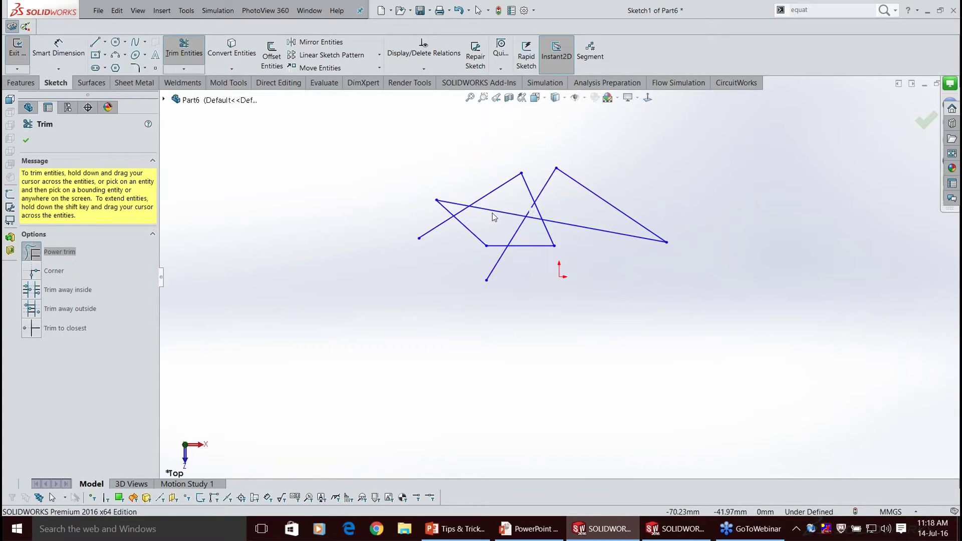
{"action": "scroll", "coordinate": [519, 150], "scroll_direction": "down", "scroll_amount": 2}
{"action": "left_click_drag", "start_coordinate": [435, 160], "coordinate": [432, 283]}
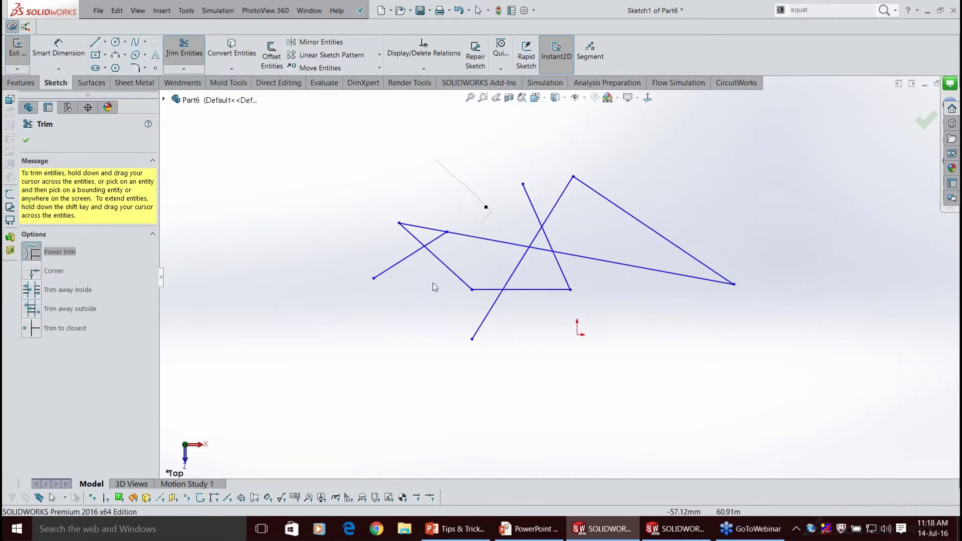
{"action": "left_click_drag", "start_coordinate": [486, 207], "coordinate": [443, 281]}
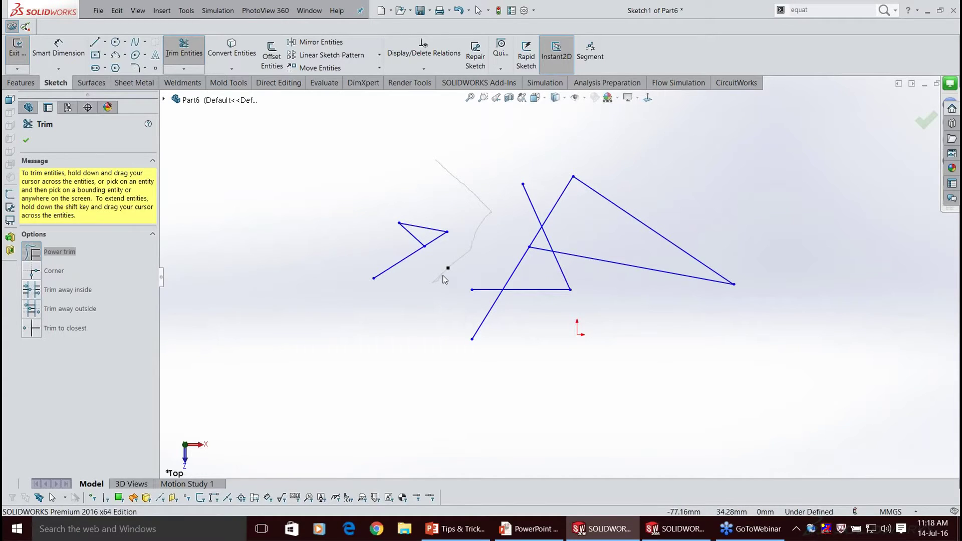
{"action": "left_click_drag", "start_coordinate": [443, 279], "coordinate": [442, 279]}
{"action": "key", "text": "ctrl+z"}
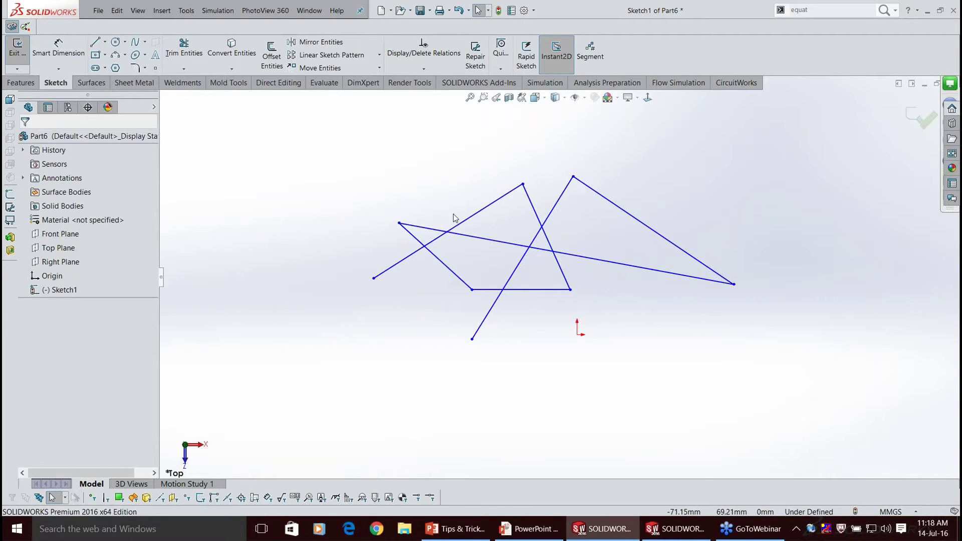
Power-trim the upper diagonal and long line between their left and middle crossings, and extend the remaining pieces past the original vertices.
{"action": "right_click_drag", "start_coordinate": [371, 150], "coordinate": [409, 221]}
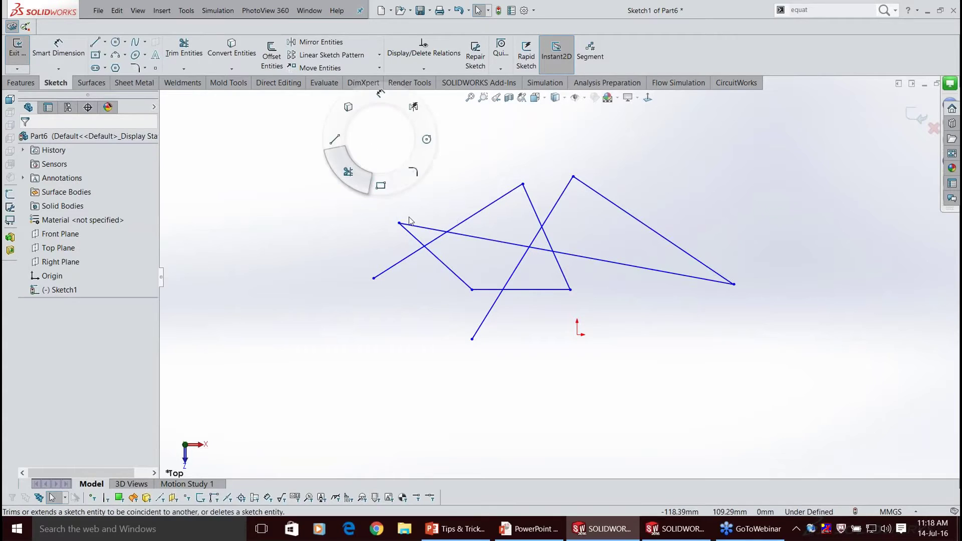
{"action": "left_click_drag", "start_coordinate": [426, 297], "coordinate": [470, 247]}
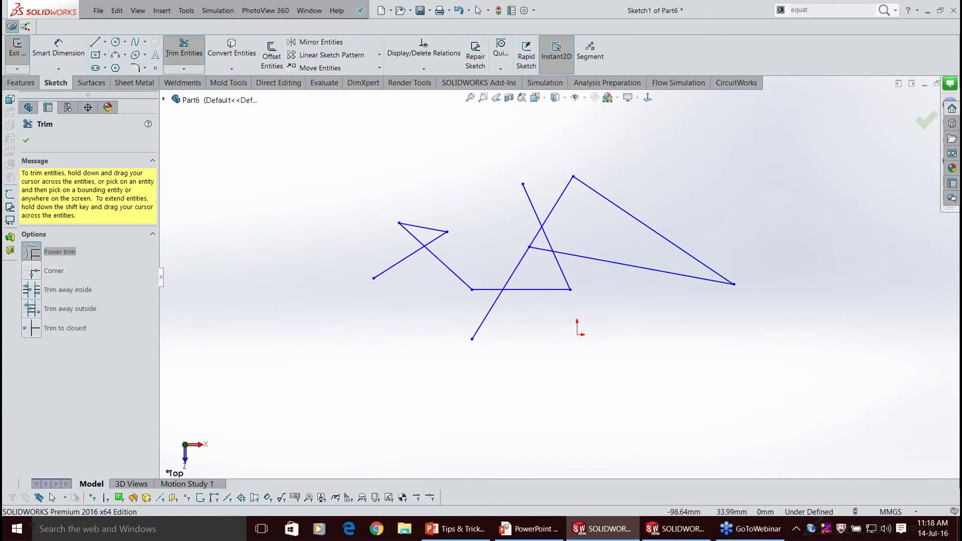
{"action": "left_click", "coordinate": [405, 258]}
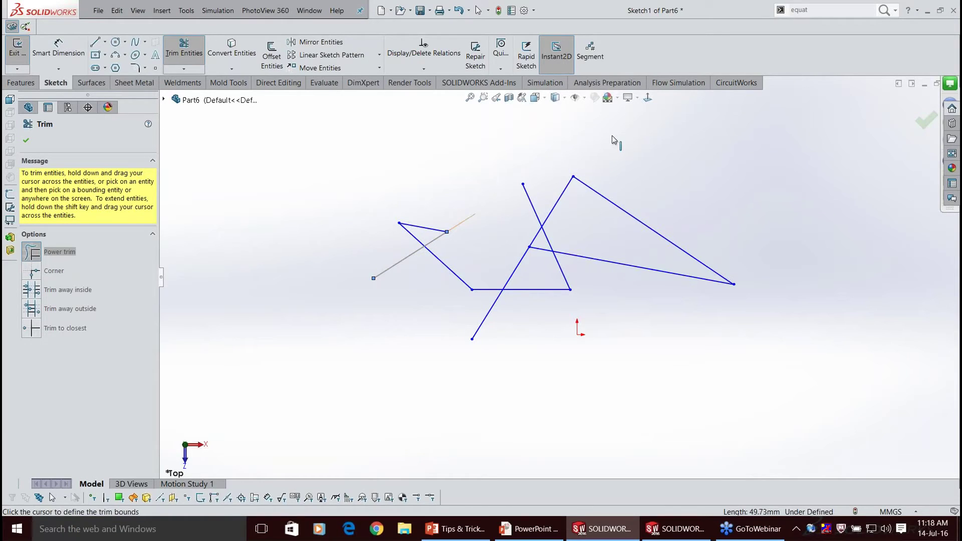
{"action": "left_click", "coordinate": [612, 139]}
{"action": "left_click", "coordinate": [551, 251]}
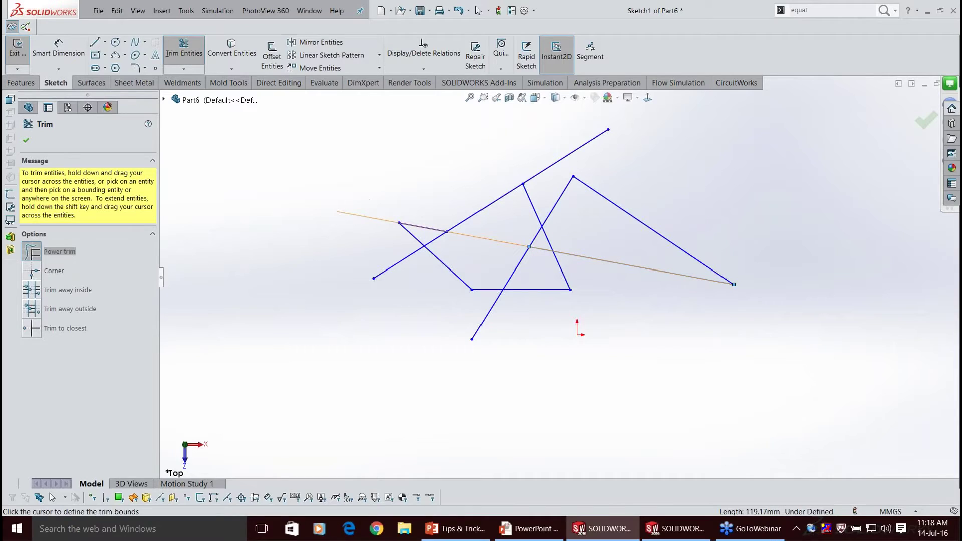
{"action": "left_click", "coordinate": [326, 210]}
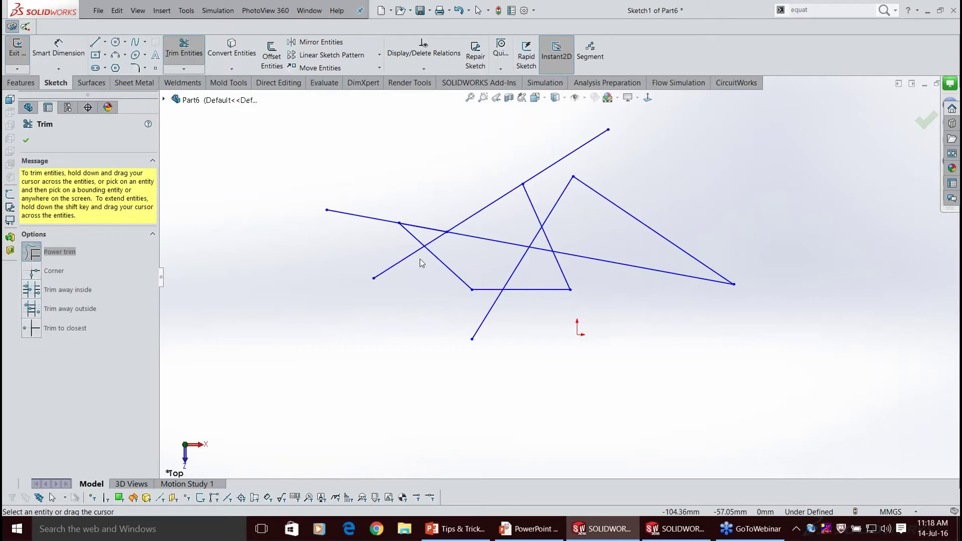
Extend the diagonal's lower-left end and the short left line's lower end well beyond their endpoints with Power Trim.
{"action": "left_click", "coordinate": [394, 265]}
{"action": "left_click", "coordinate": [247, 359]}
{"action": "left_click", "coordinate": [432, 253]}
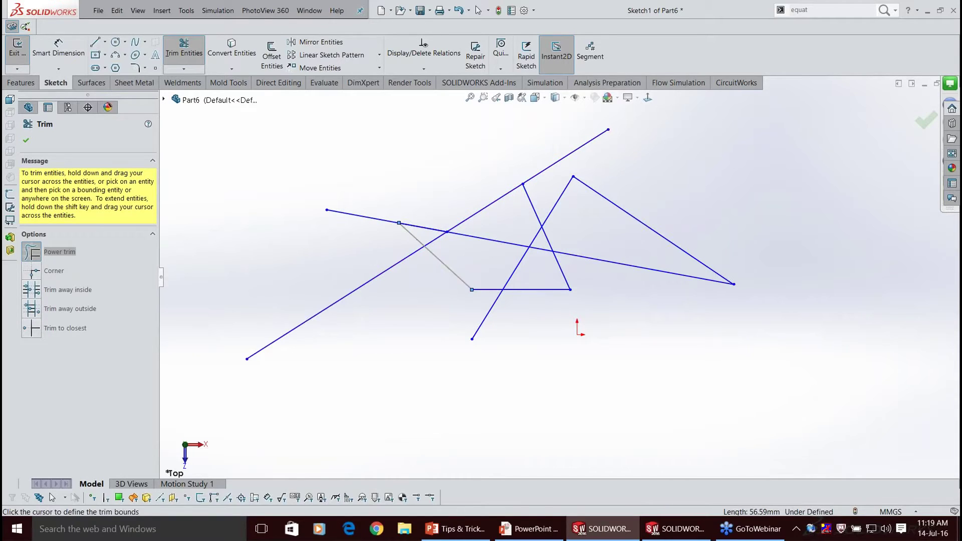
{"action": "left_click", "coordinate": [543, 353]}
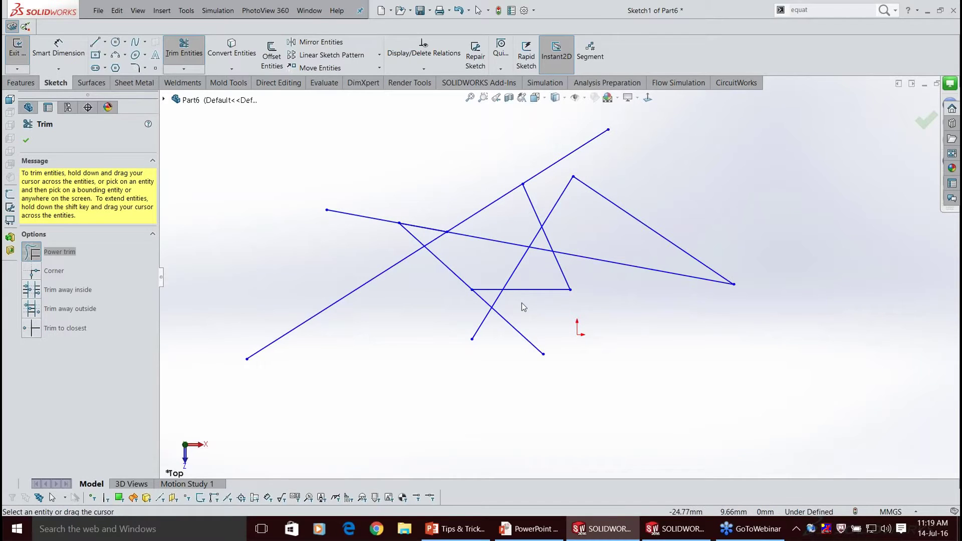
Power-trim the short left line's overhang beyond its crossing with the steep line.
{"action": "left_click_drag", "start_coordinate": [523, 307], "coordinate": [504, 347]}
{"action": "scroll", "coordinate": [521, 229], "scroll_direction": "down", "scroll_amount": 1}
{"action": "scroll", "coordinate": [581, 256], "scroll_direction": "up", "scroll_amount": 1}
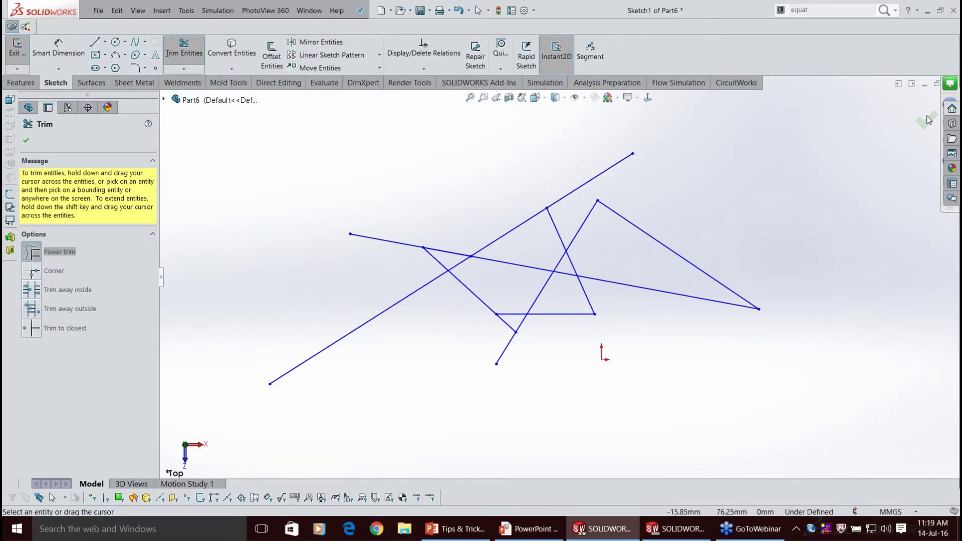
{"action": "scroll", "coordinate": [928, 121], "scroll_direction": "up", "scroll_amount": 2}
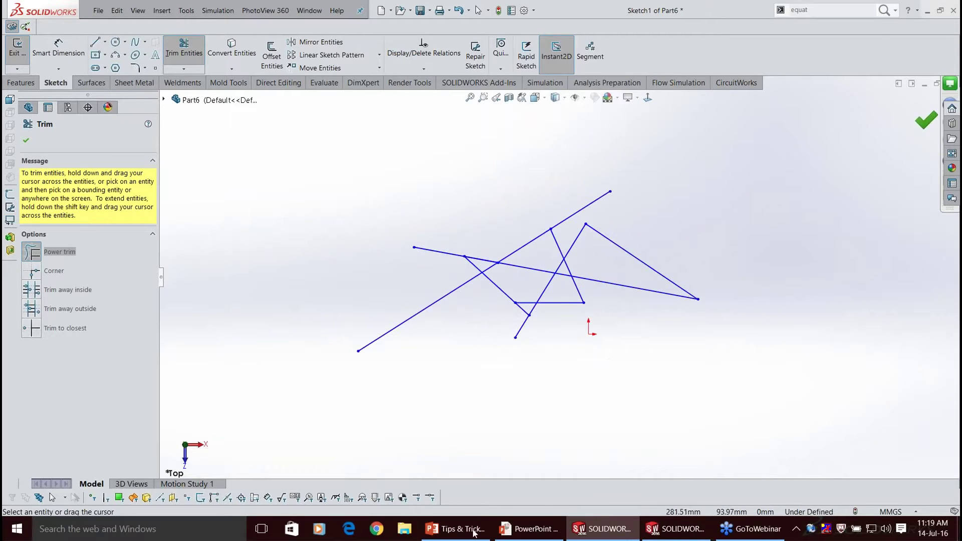
Switch to the Tips and Tricks presentation in PowerPoint and advance to the Sketching tips.
{"action": "left_click", "coordinate": [474, 529]}
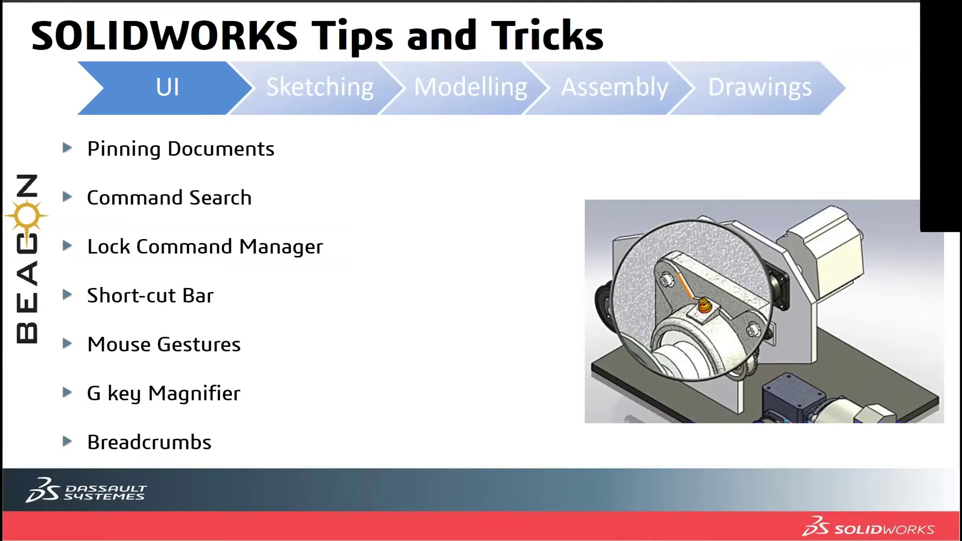
{"action": "key", "text": "Right"}
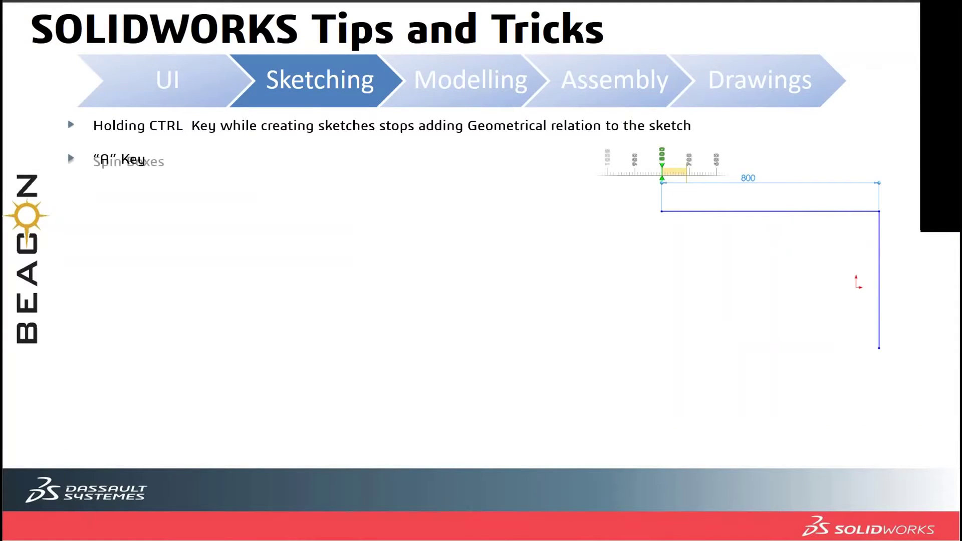
{"action": "left_click", "coordinate": [176, 169]}
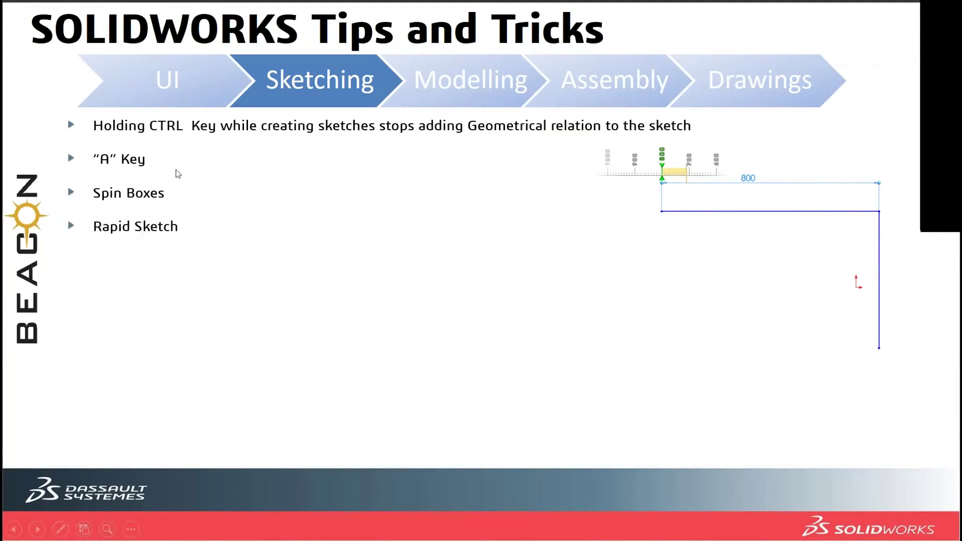
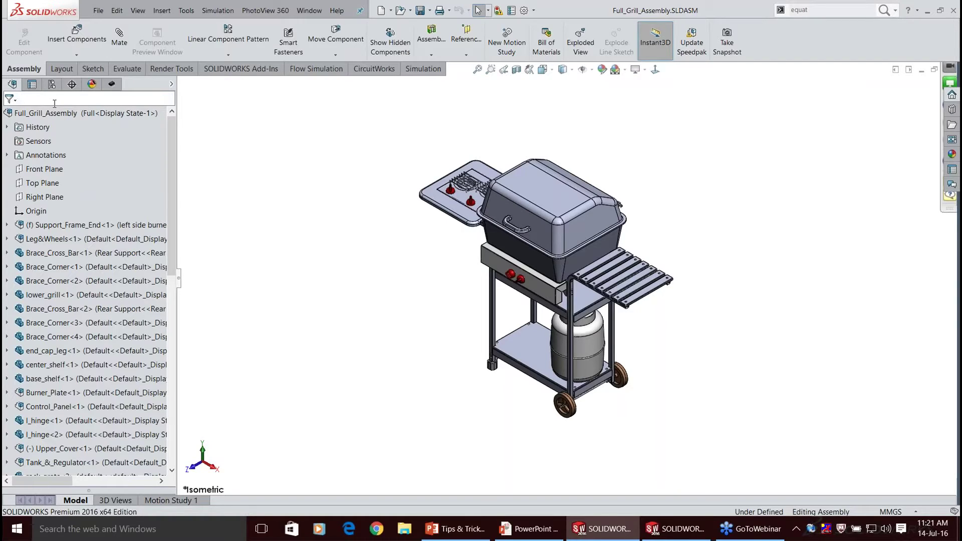
Expand the rock_grate<2> component in Full_Grill_Assembly's feature tree to examine its features.
{"action": "left_click", "coordinate": [27, 96]}
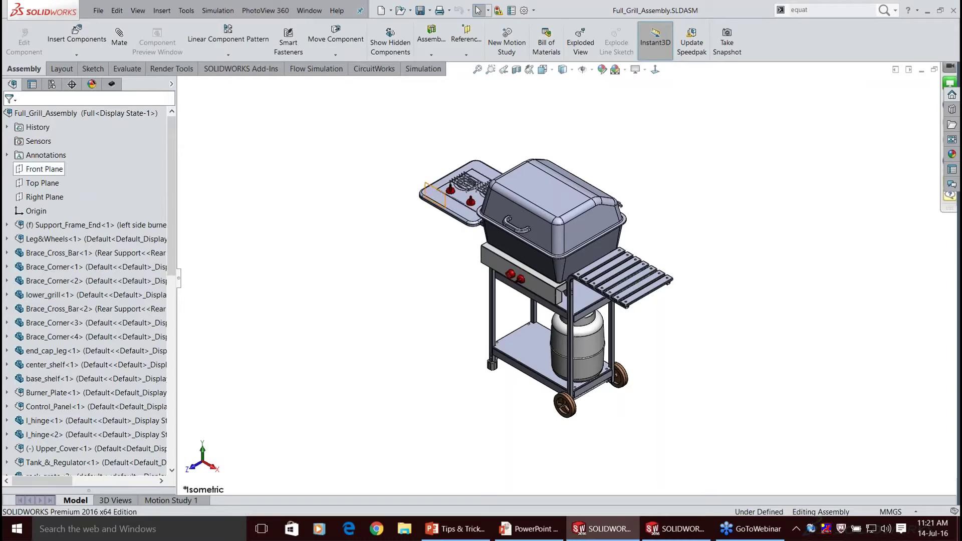
{"action": "scroll", "coordinate": [8, 227], "scroll_direction": "down", "scroll_amount": 6}
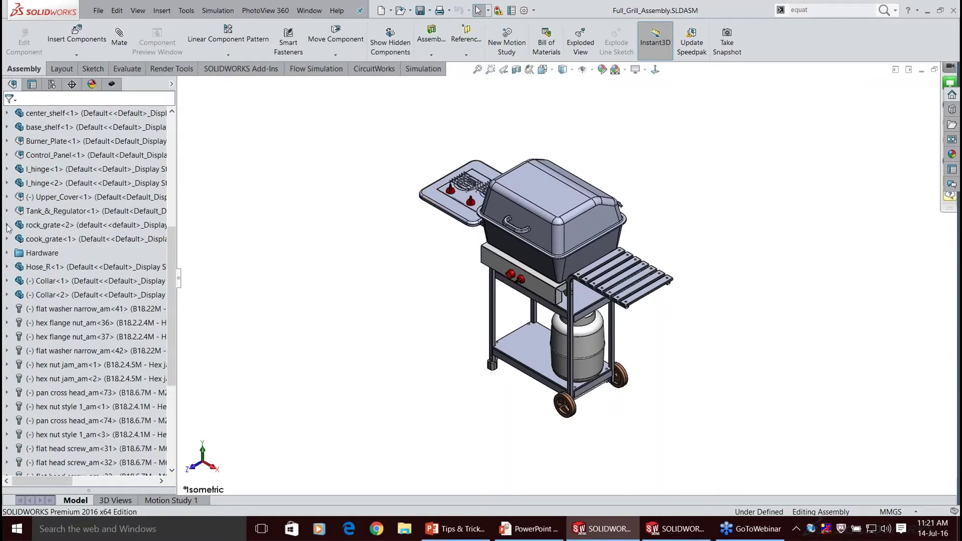
{"action": "left_click", "coordinate": [7, 226]}
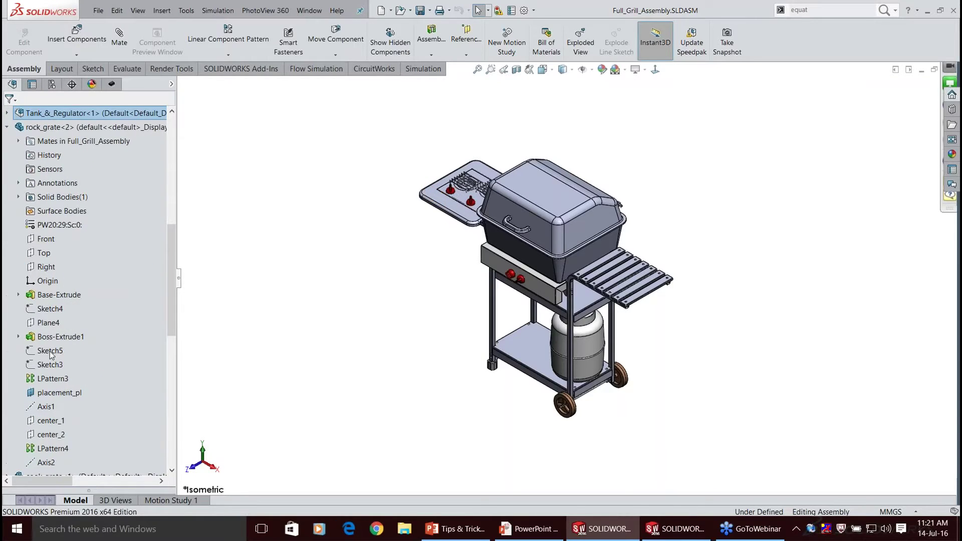
{"action": "left_click_drag", "start_coordinate": [172, 272], "coordinate": [173, 163]}
Filter the assembly's feature tree by "sketch" and look through the matching items.
{"action": "left_click", "coordinate": [50, 98]}
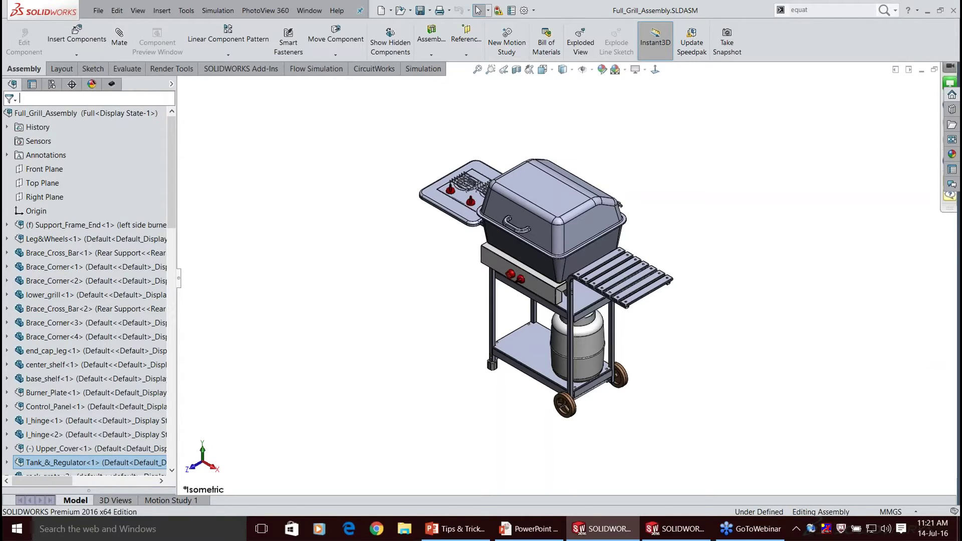
{"action": "type", "text": "sket"}
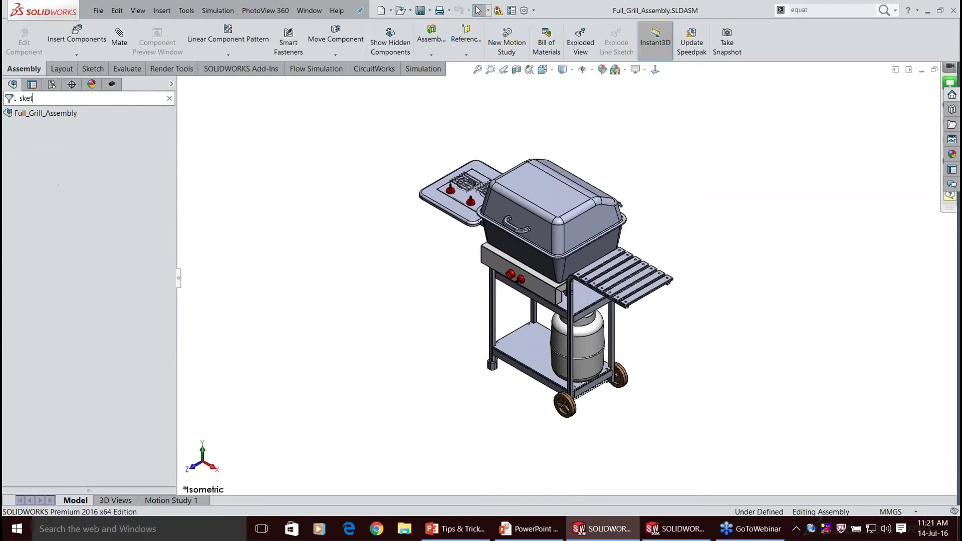
{"action": "type", "text": "ch"}
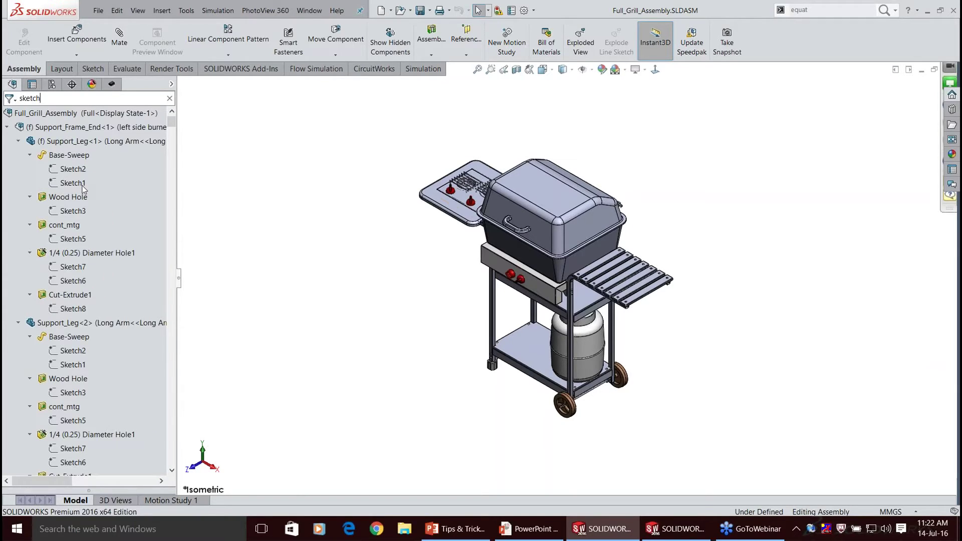
{"action": "mouse_move", "coordinate": [62, 173]}
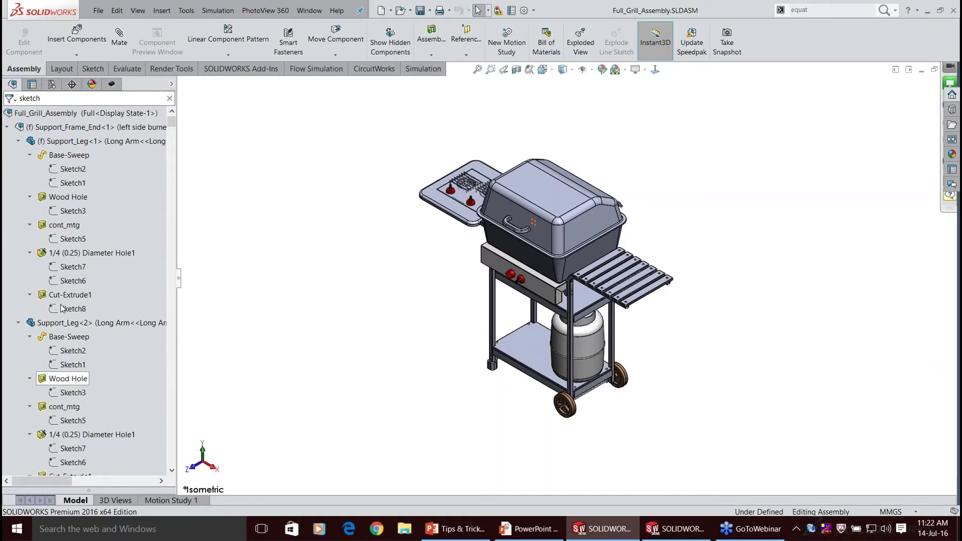
{"action": "scroll", "coordinate": [61, 308], "scroll_direction": "down", "scroll_amount": 3}
{"action": "scroll", "coordinate": [61, 308], "scroll_direction": "up", "scroll_amount": 3}
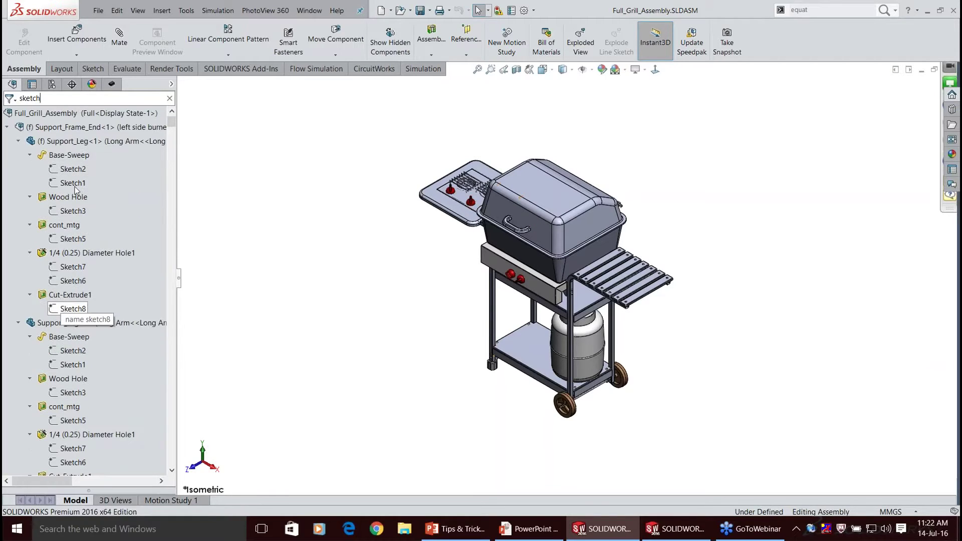
Filter the feature tree by "cut" instead, and view the available commands for Support_Leg<2>'s Cut-Extrude1.
{"action": "left_click", "coordinate": [68, 131]}
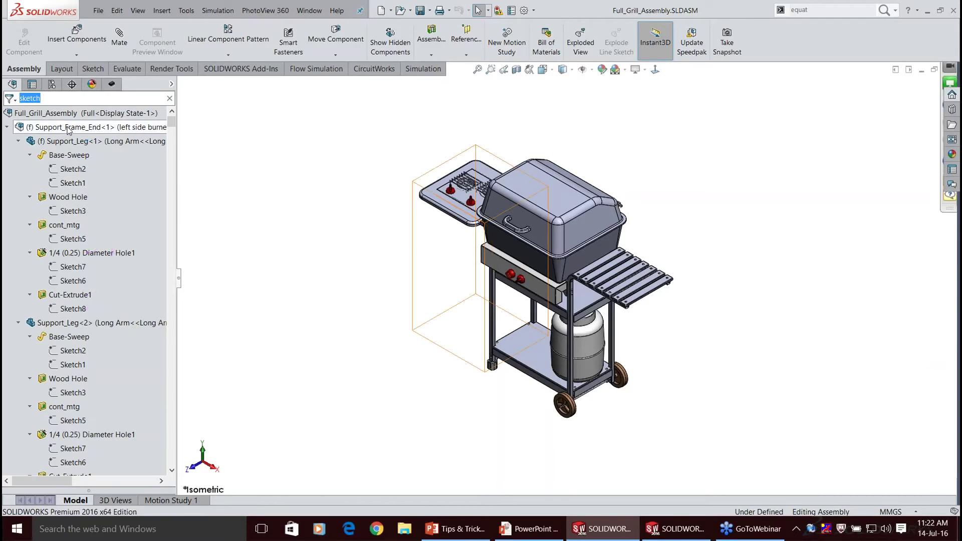
{"action": "mouse_move", "coordinate": [68, 131]}
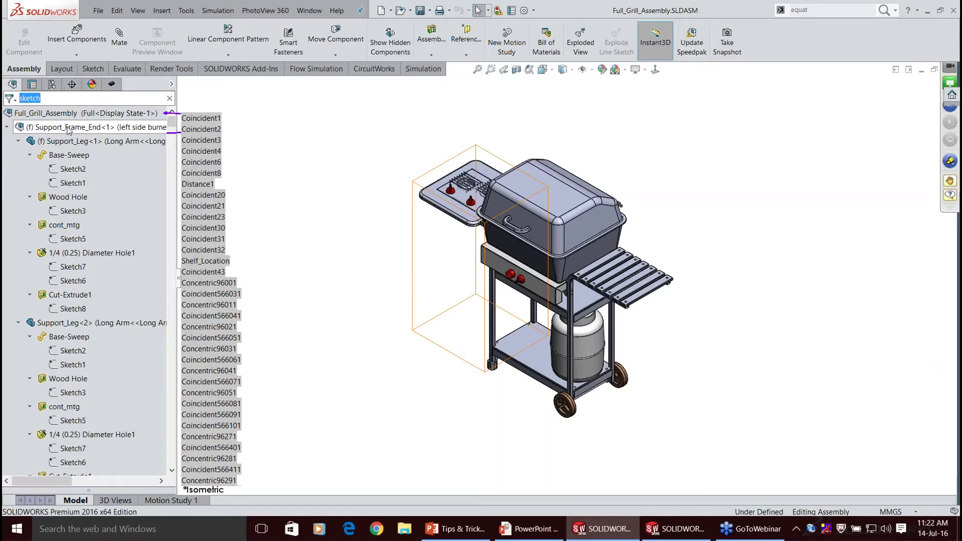
{"action": "type", "text": "cut"}
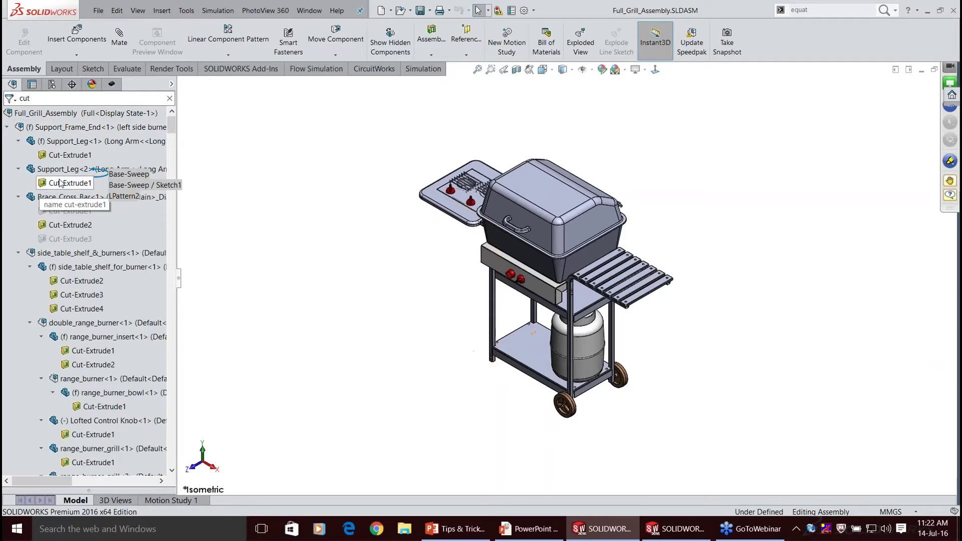
{"action": "right_click", "coordinate": [59, 183]}
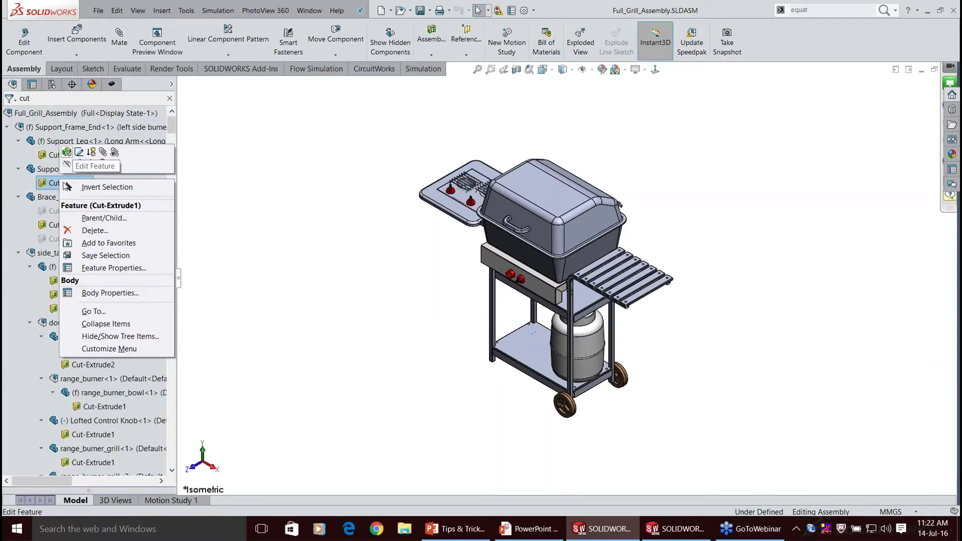
Clear the feature tree filter to list the whole assembly, and leave nothing selected.
{"action": "left_click", "coordinate": [19, 98]}
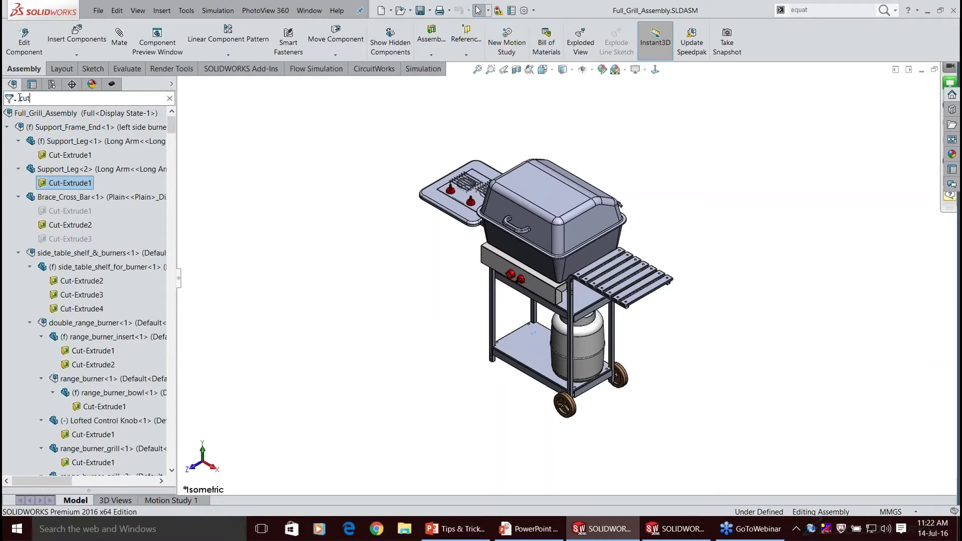
{"action": "key", "text": "BackSpace"}
{"action": "key", "text": "BackSpace"}
{"action": "key", "text": "BackSpace"}
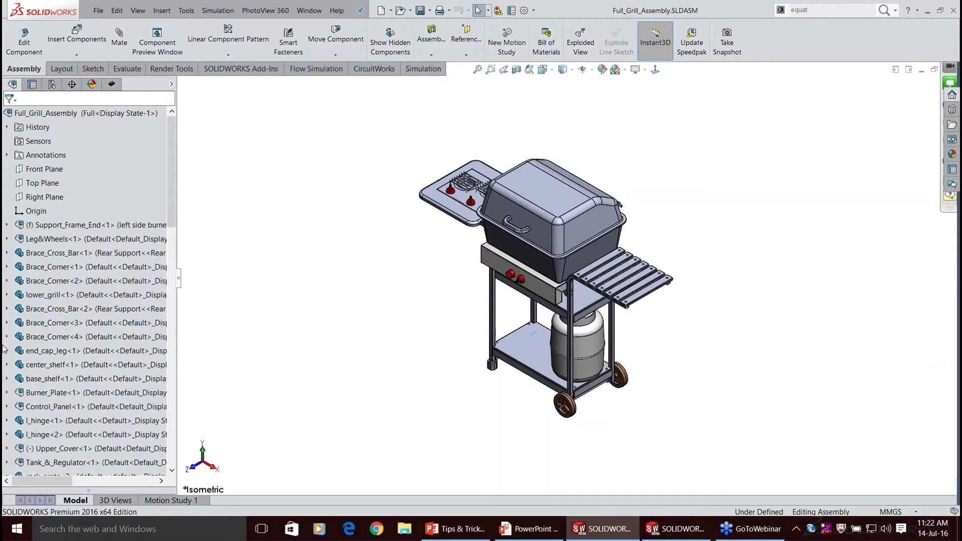
{"action": "left_click", "coordinate": [43, 350]}
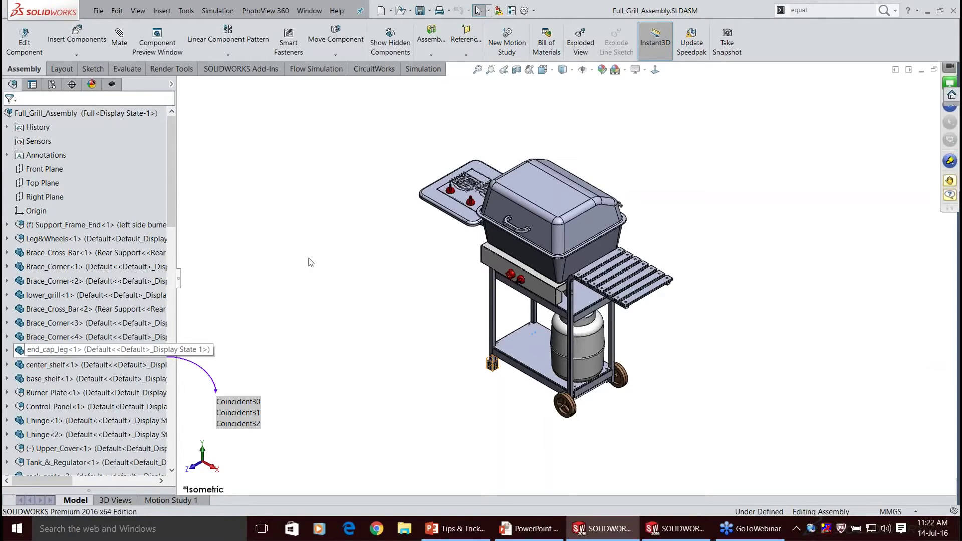
{"action": "left_click", "coordinate": [310, 262]}
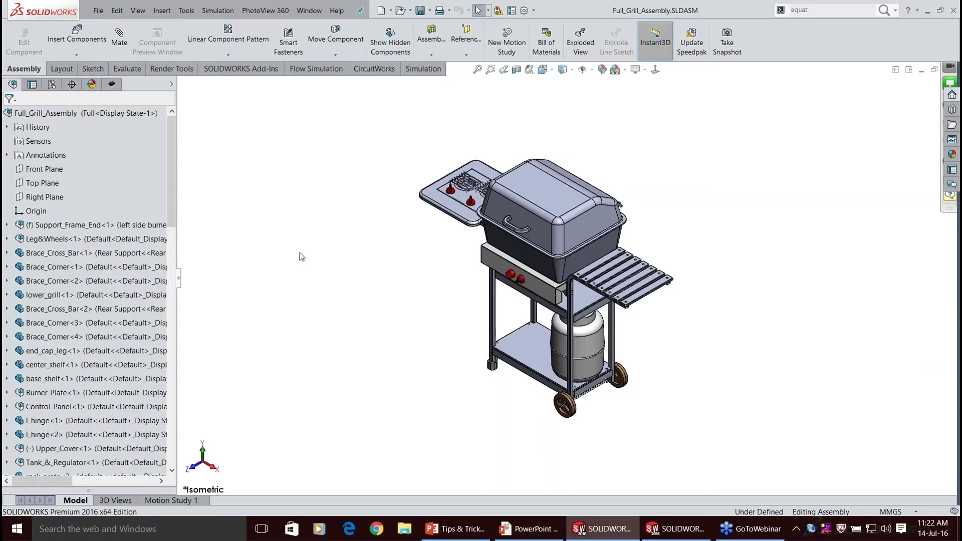
Add both 1/4 (0.25) diameter hole features of Brace_Corner<3> to the assembly's favorites, and expand the Favorites folder.
{"action": "scroll", "coordinate": [106, 290], "scroll_direction": "down", "scroll_amount": 1}
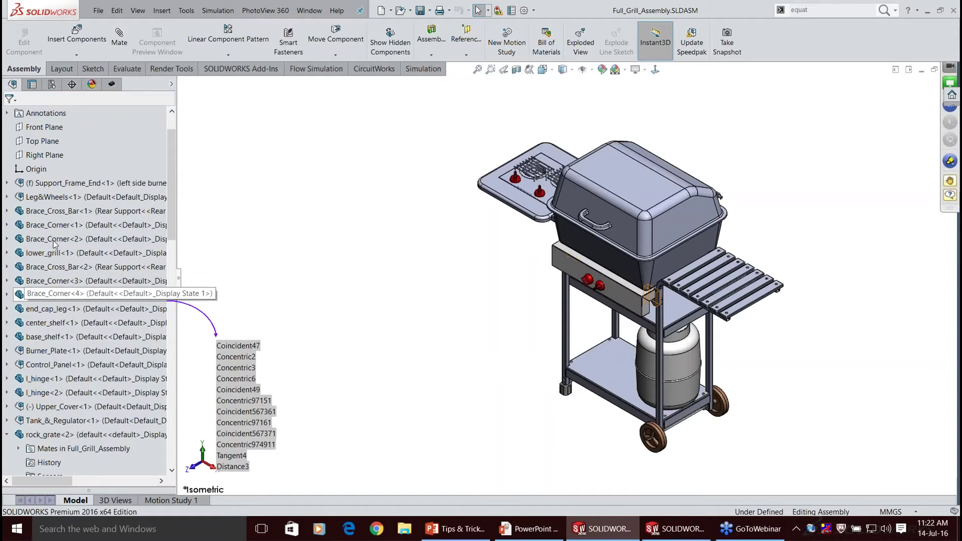
{"action": "left_click", "coordinate": [80, 281]}
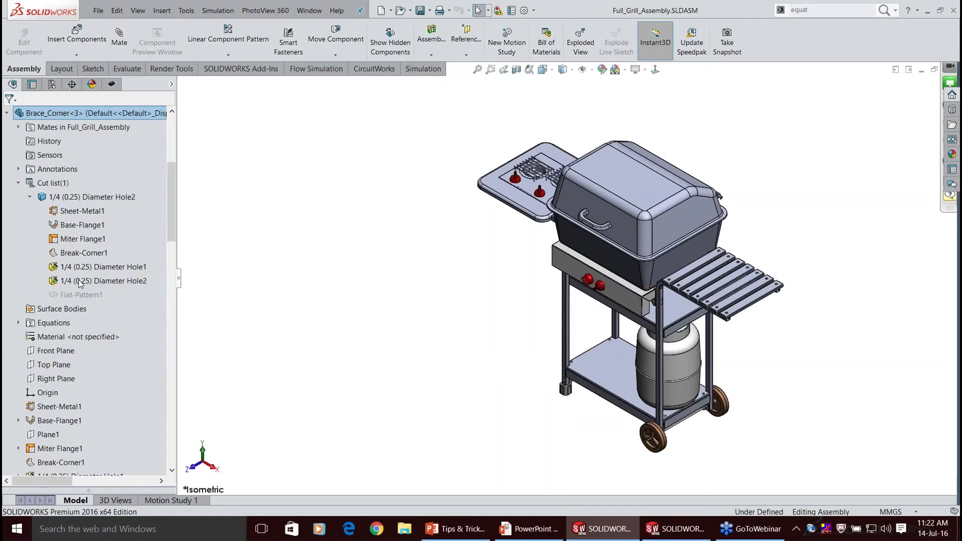
{"action": "left_click", "coordinate": [92, 280]}
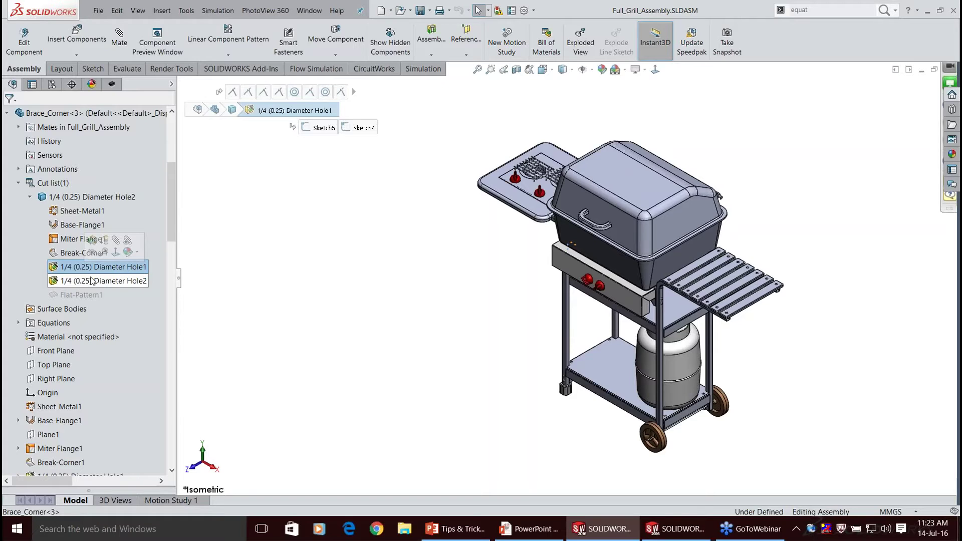
{"action": "right_click", "coordinate": [92, 281]}
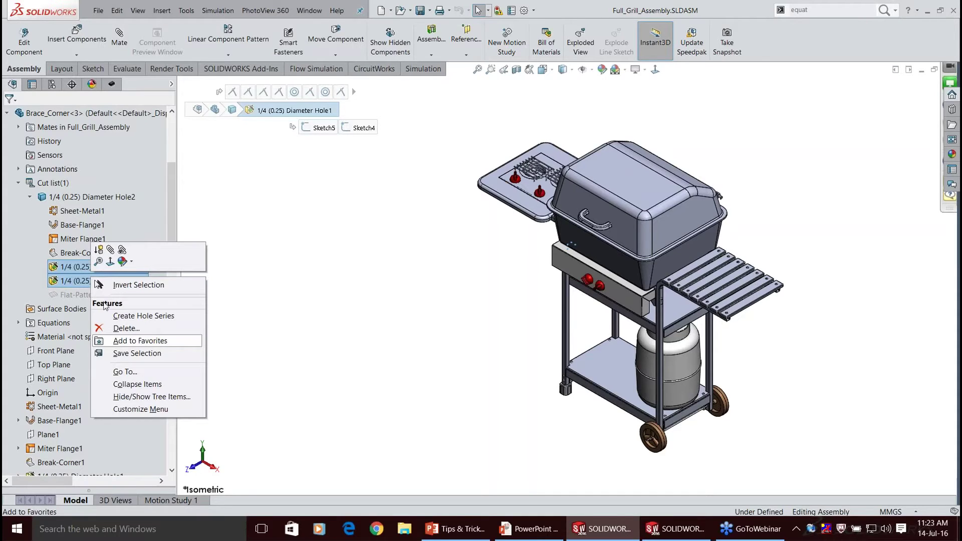
{"action": "scroll", "coordinate": [83, 261], "scroll_direction": "up", "scroll_amount": 5}
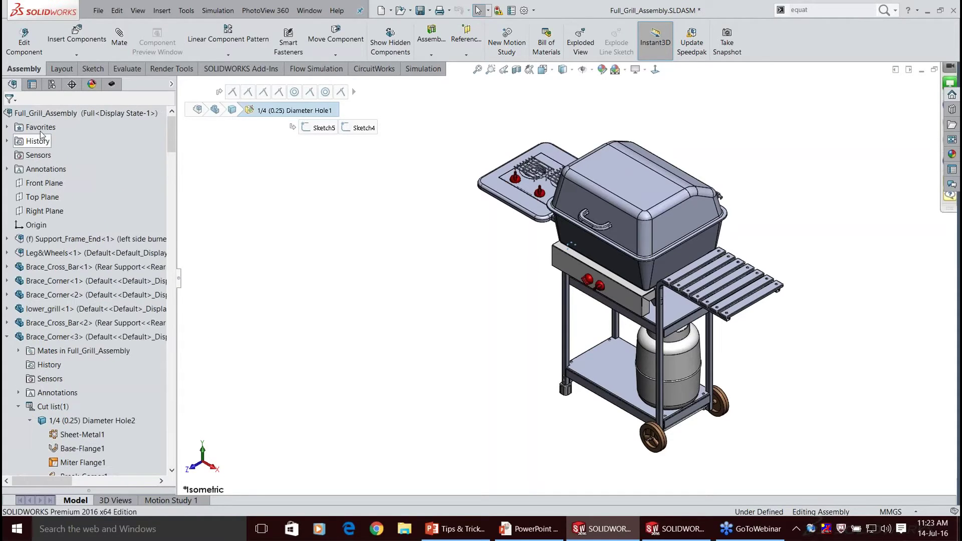
{"action": "double_click", "coordinate": [40, 130]}
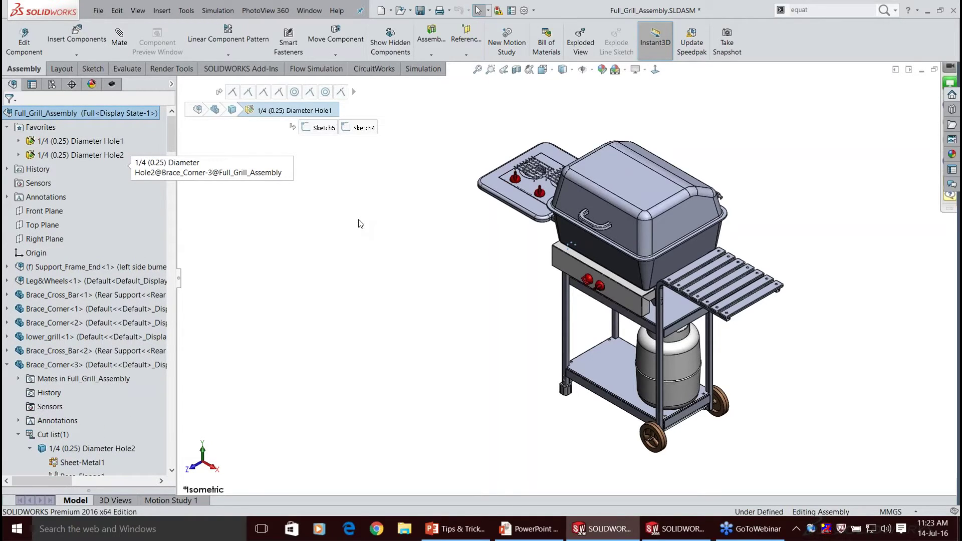
View the available commands for the favorite 1/4 (0.25) Diameter Hole1 and for Cut-Extrude3 in the base shelf's cut list.
{"action": "right_click", "coordinate": [74, 141]}
{"action": "left_click", "coordinate": [356, 173]}
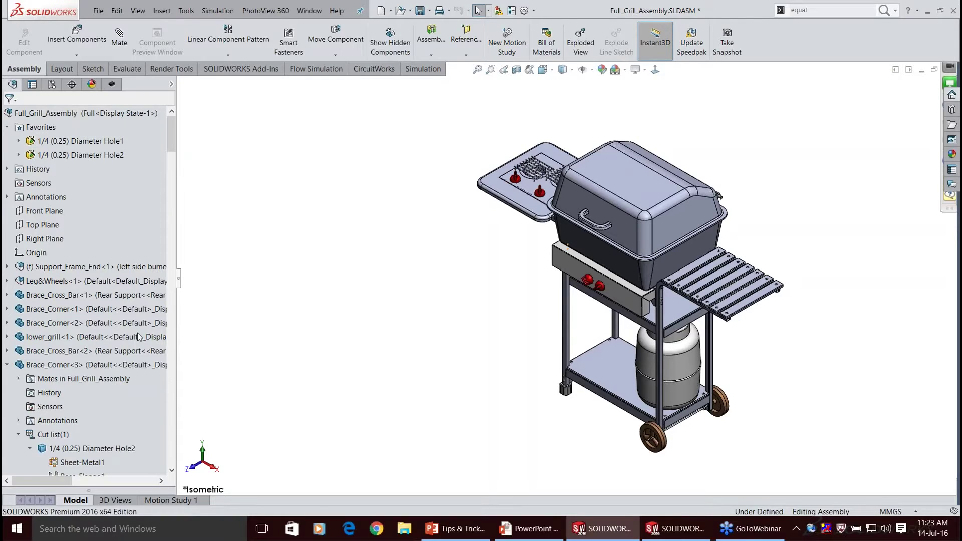
{"action": "scroll", "coordinate": [139, 337], "scroll_direction": "down", "scroll_amount": 10}
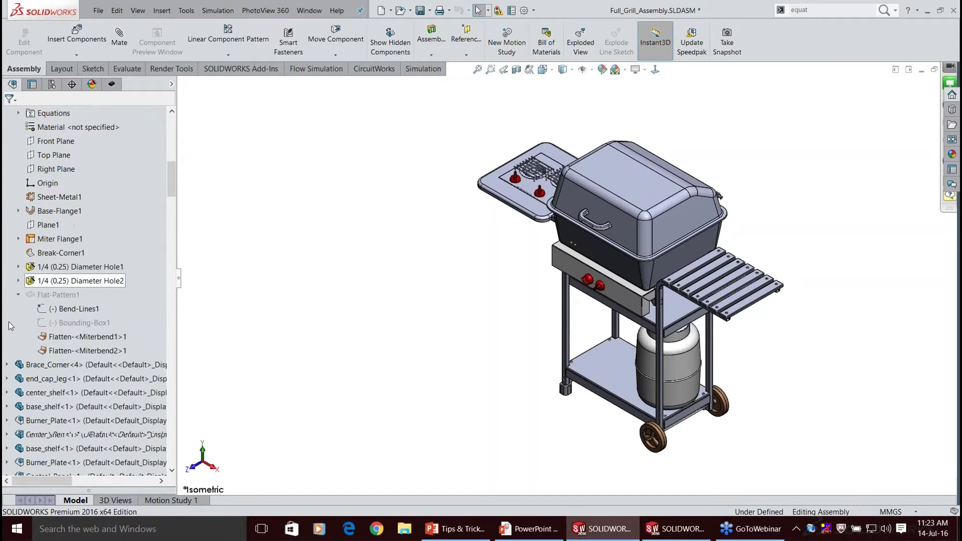
{"action": "scroll", "coordinate": [75, 296], "scroll_direction": "up", "scroll_amount": 6}
{"action": "scroll", "coordinate": [75, 296], "scroll_direction": "down", "scroll_amount": 1}
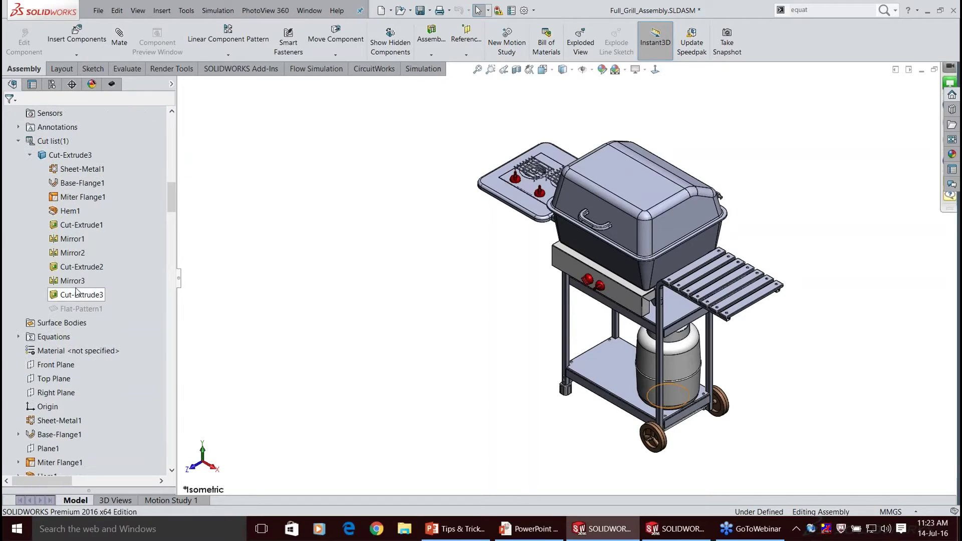
{"action": "right_click", "coordinate": [76, 293]}
{"action": "key", "text": "Escape"}
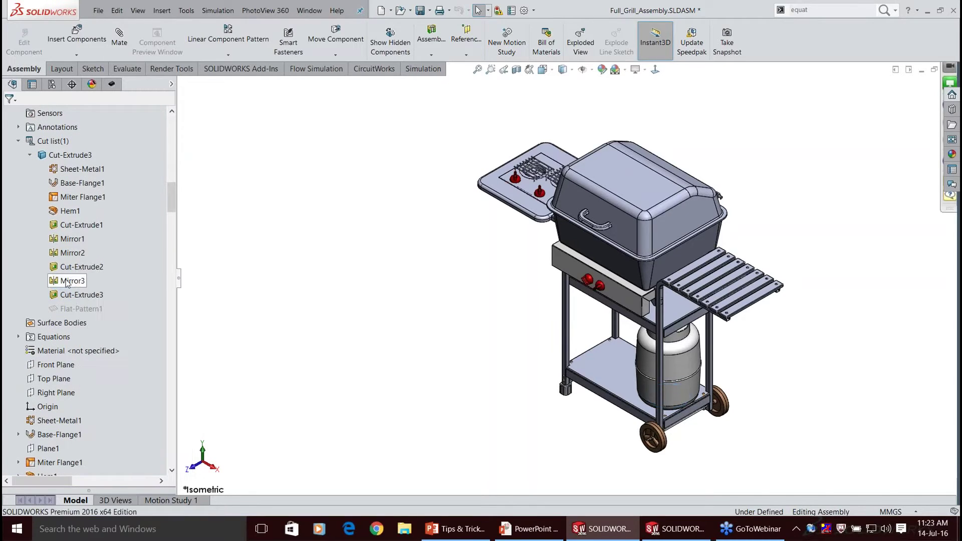
Save the base shelf's Mirror3, Cut-Extrude3 and Cut-Extrude2 features as a selection set.
{"action": "left_click_drag", "start_coordinate": [45, 300], "coordinate": [112, 267]}
{"action": "right_click", "coordinate": [72, 268]}
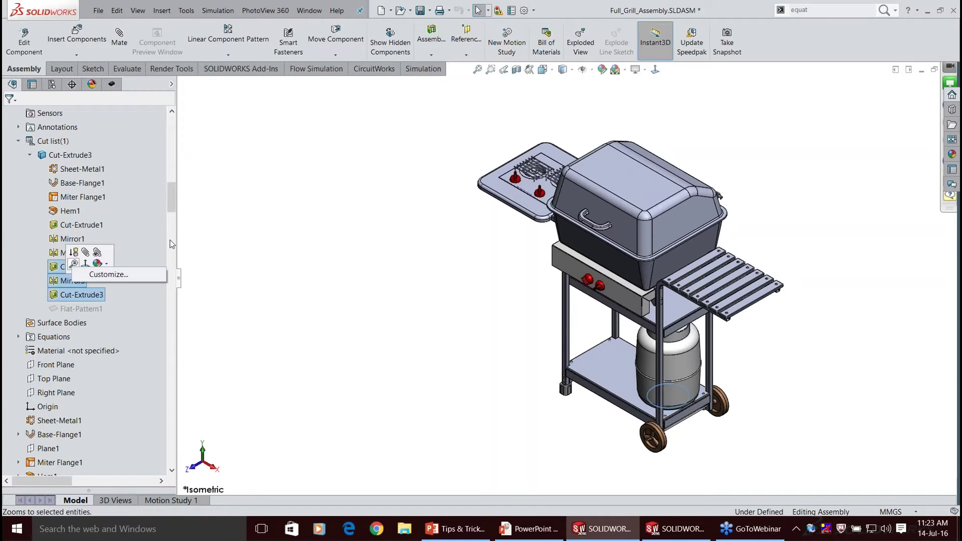
{"action": "scroll", "coordinate": [33, 212], "scroll_direction": "down", "scroll_amount": 8}
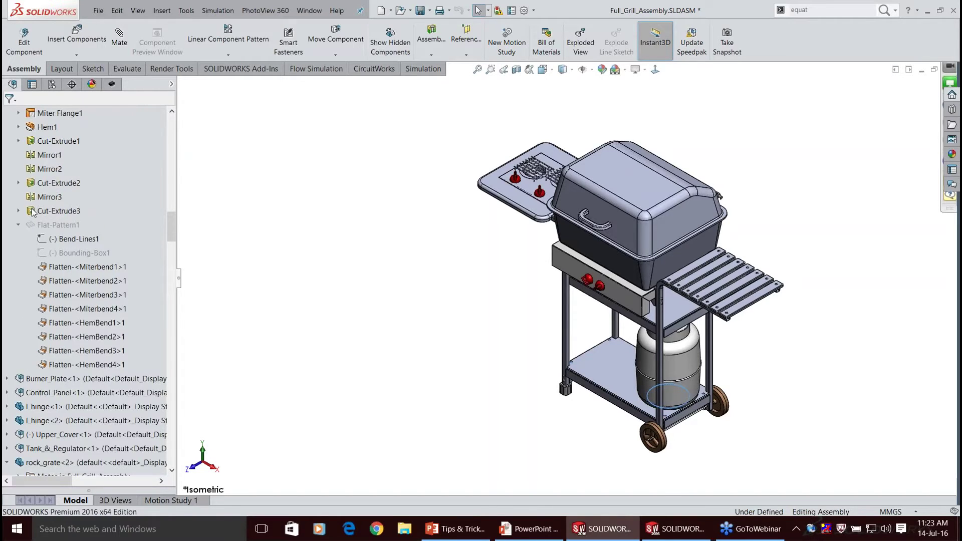
{"action": "left_click", "coordinate": [32, 212]}
{"action": "left_click", "coordinate": [45, 183], "text": "ctrl"}
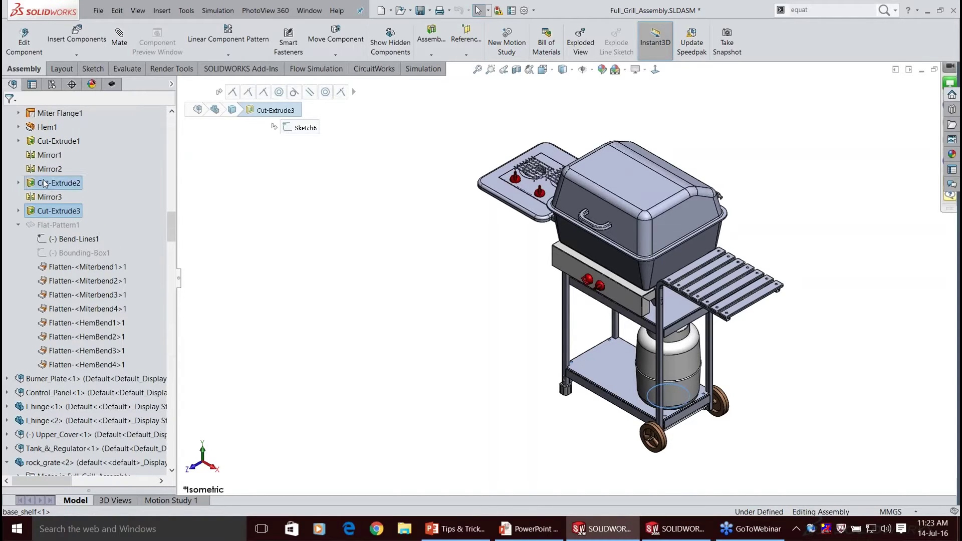
{"action": "right_click", "coordinate": [45, 183]}
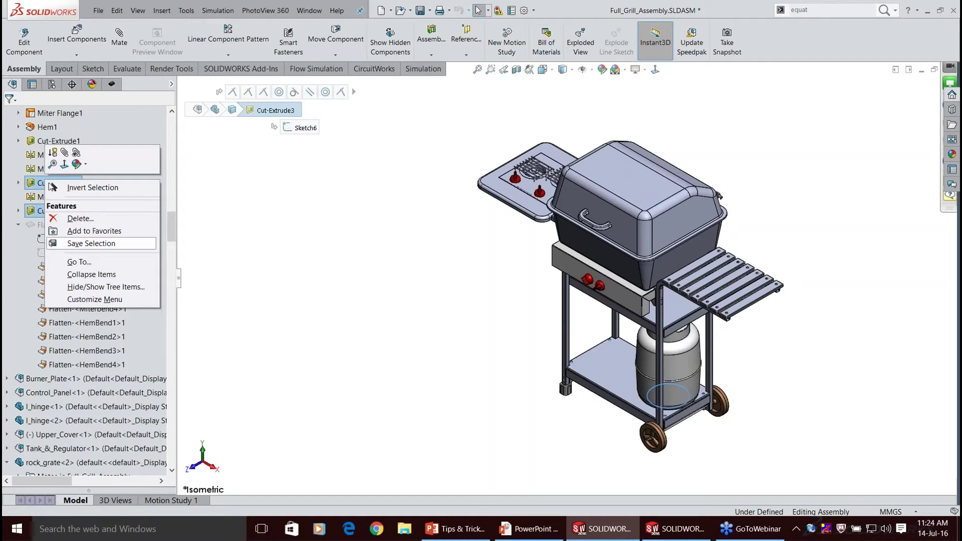
{"action": "left_click", "coordinate": [92, 244]}
Expand the new selection set in the feature tree, highlight its members, and leave nothing selected.
{"action": "scroll", "coordinate": [9, 185], "scroll_direction": "up", "scroll_amount": 10}
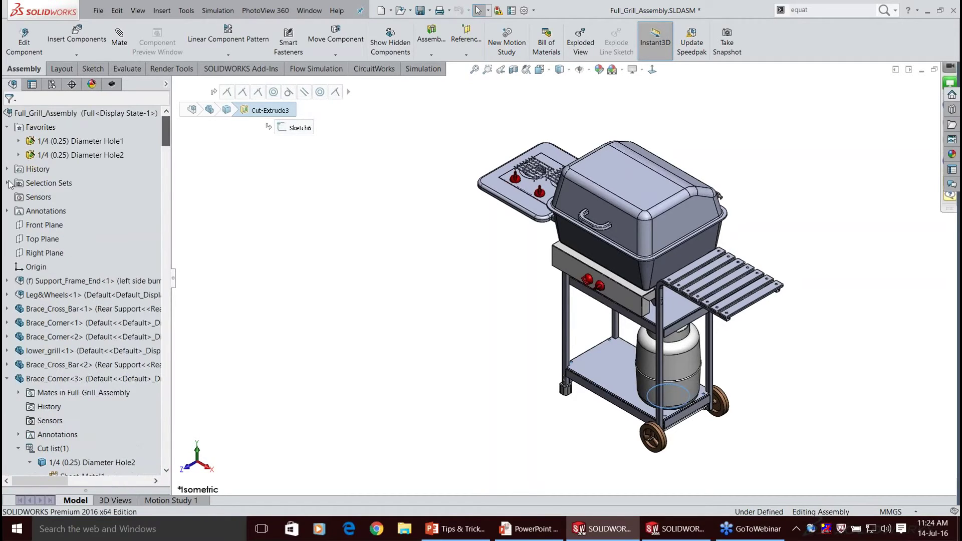
{"action": "left_click", "coordinate": [7, 182]}
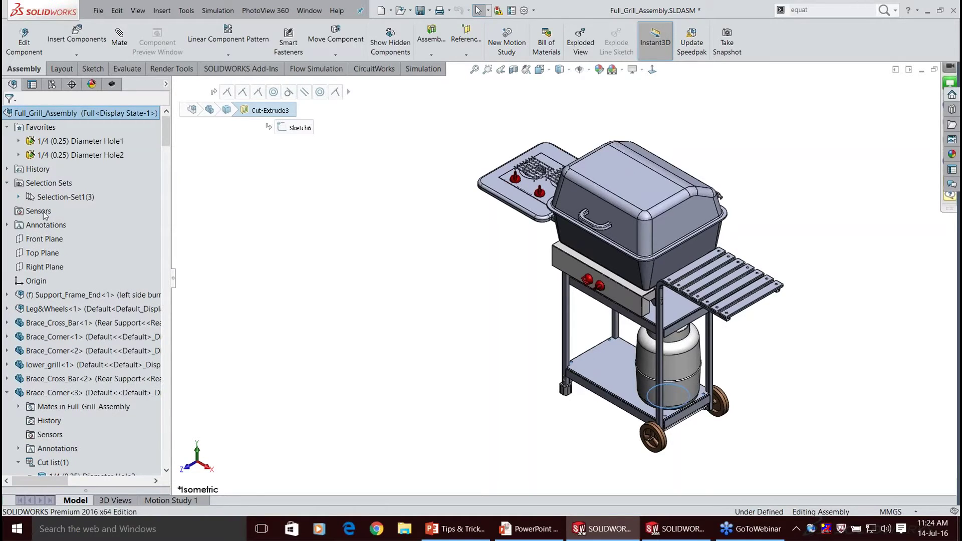
{"action": "left_click", "coordinate": [19, 197]}
{"action": "left_click_drag", "start_coordinate": [60, 214], "coordinate": [130, 249]}
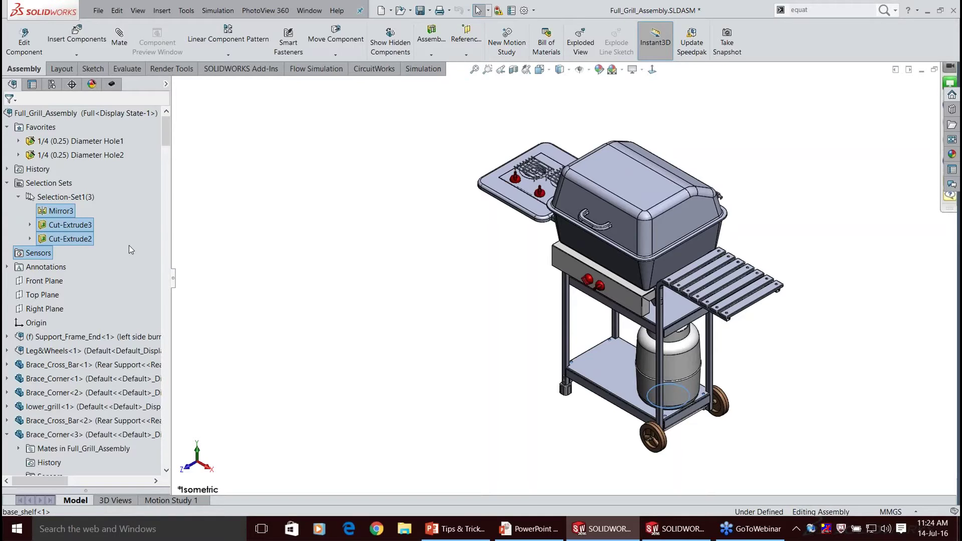
{"action": "left_click", "coordinate": [296, 221]}
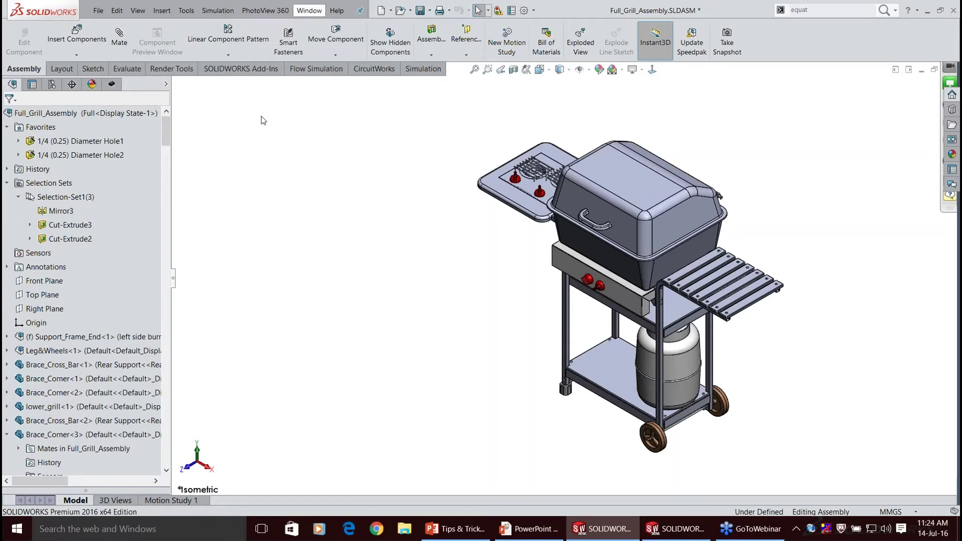
Open the part Delete and Patch.SLDPRT from the recent documents.
{"action": "key", "text": "alt+w"}
{"action": "key", "text": "r"}
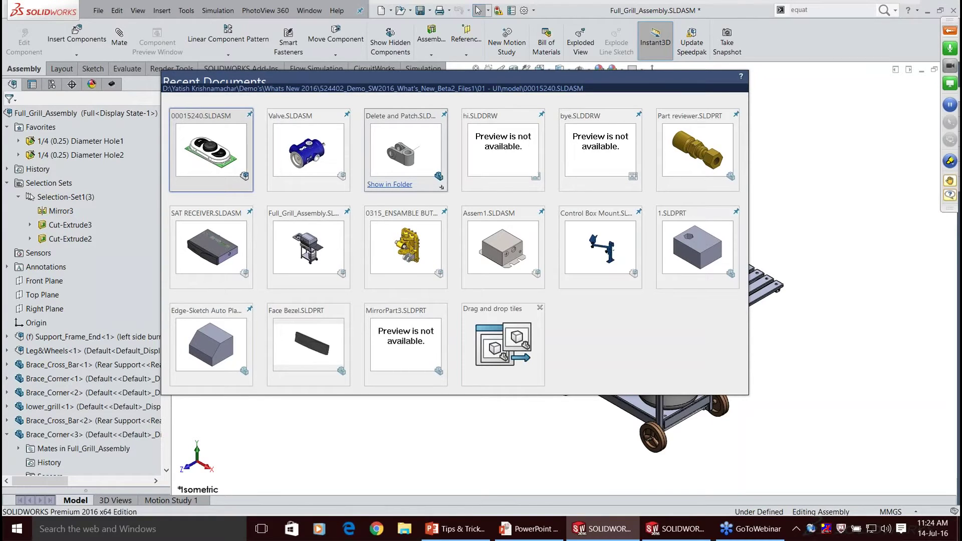
{"action": "left_click", "coordinate": [405, 150]}
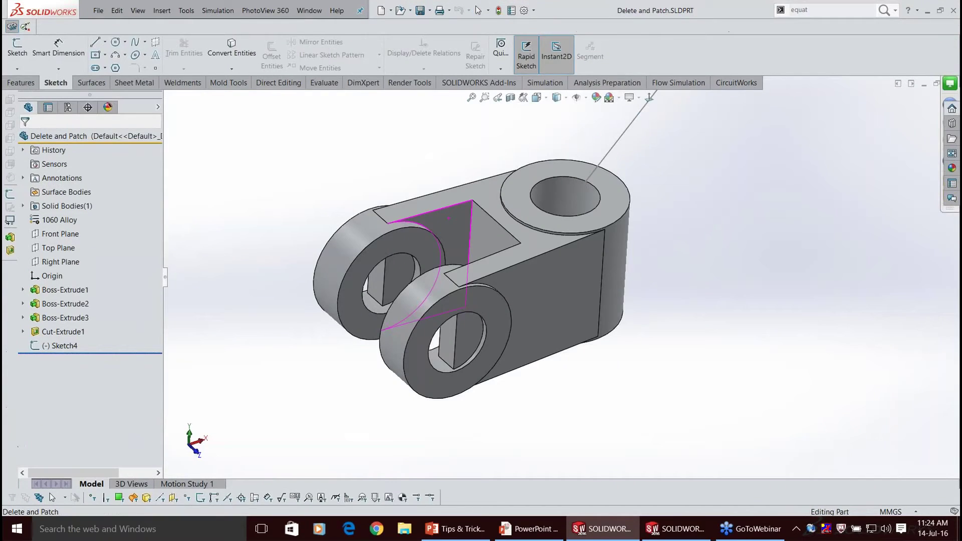
{"action": "scroll", "coordinate": [446, 227], "scroll_direction": "up", "scroll_amount": 2}
{"action": "mouse_move", "coordinate": [449, 218]}
{"action": "middle_mouse_down"}
{"action": "mouse_move", "coordinate": [446, 227]}
{"action": "mouse_move", "coordinate": [439, 210]}
{"action": "middle_mouse_up"}
View the part's configurations and return to its feature tree.
{"action": "left_click", "coordinate": [68, 107]}
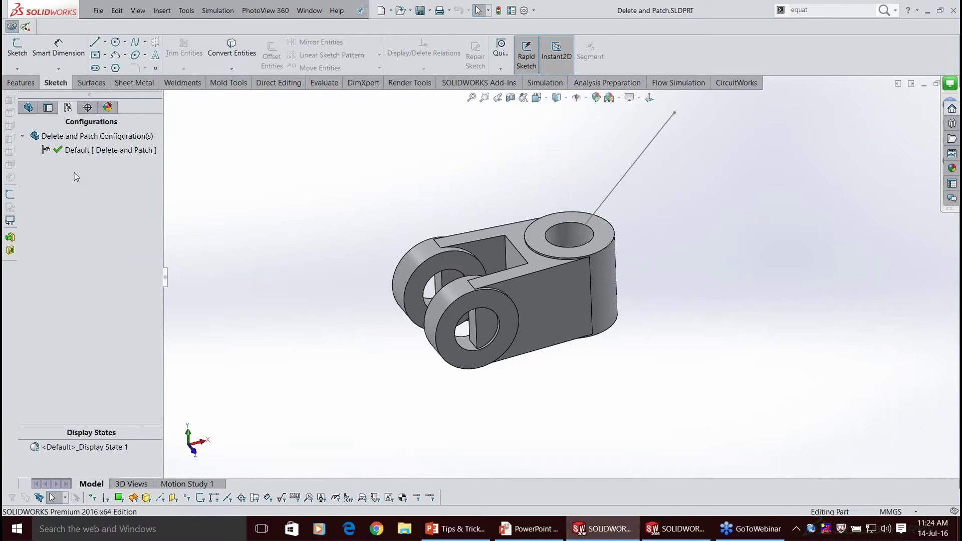
{"action": "left_click", "coordinate": [27, 107]}
{"action": "left_click", "coordinate": [68, 108]}
{"action": "left_click", "coordinate": [29, 108]}
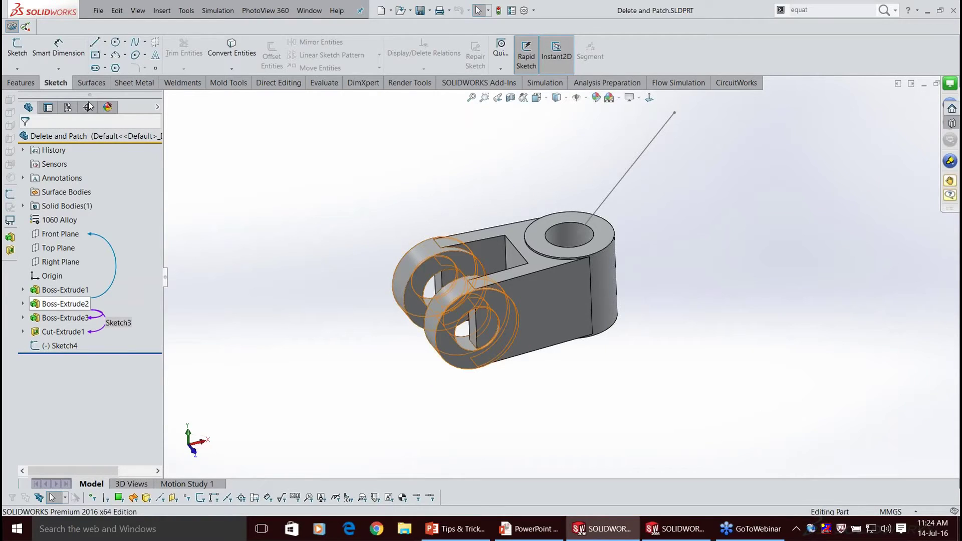
Split the tree pane in two, keeping the feature tree above and showing the part's configurations below.
{"action": "left_click_drag", "start_coordinate": [90, 94], "coordinate": [88, 374]}
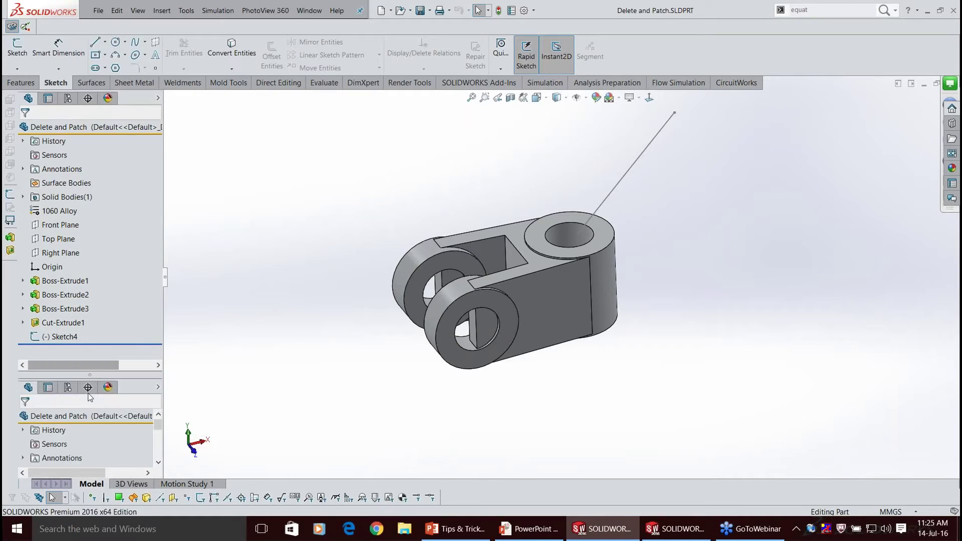
{"action": "left_click", "coordinate": [88, 387]}
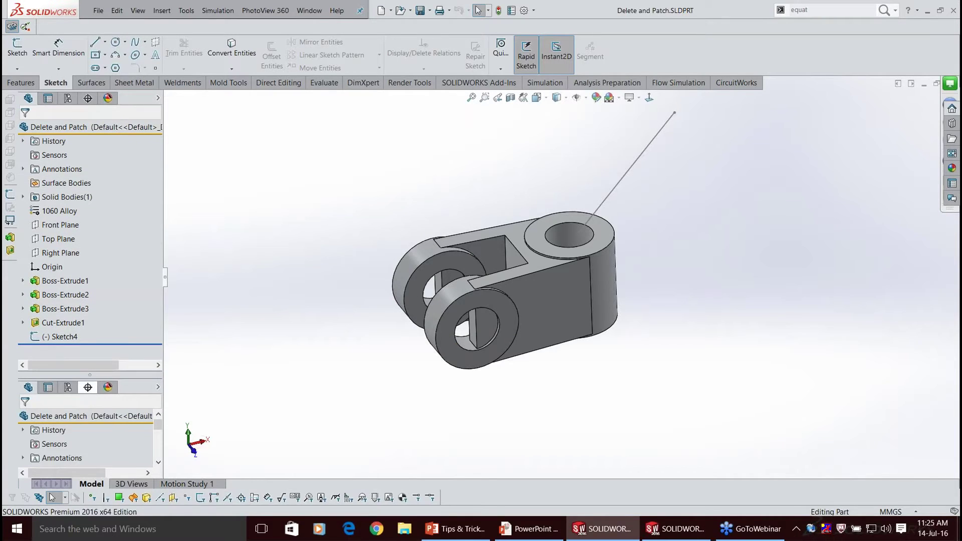
{"action": "left_click", "coordinate": [67, 387]}
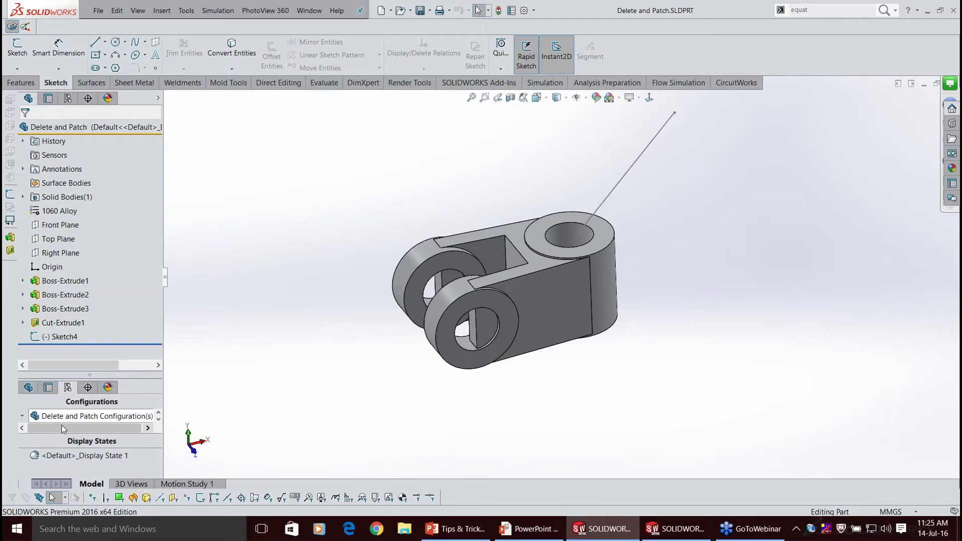
{"action": "left_click", "coordinate": [159, 421]}
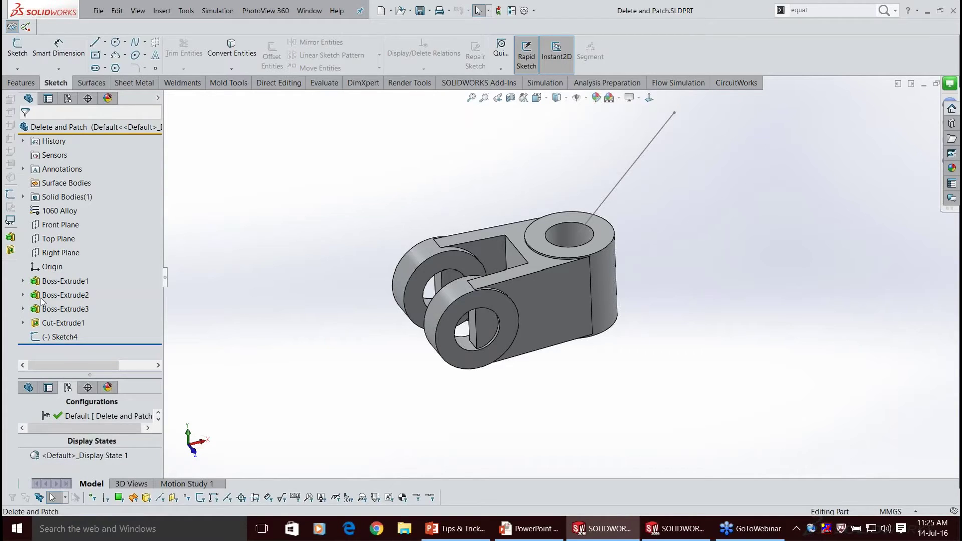
Remove the tree pane split so that the feature tree alone fills the full height.
{"action": "mouse_move", "coordinate": [76, 300]}
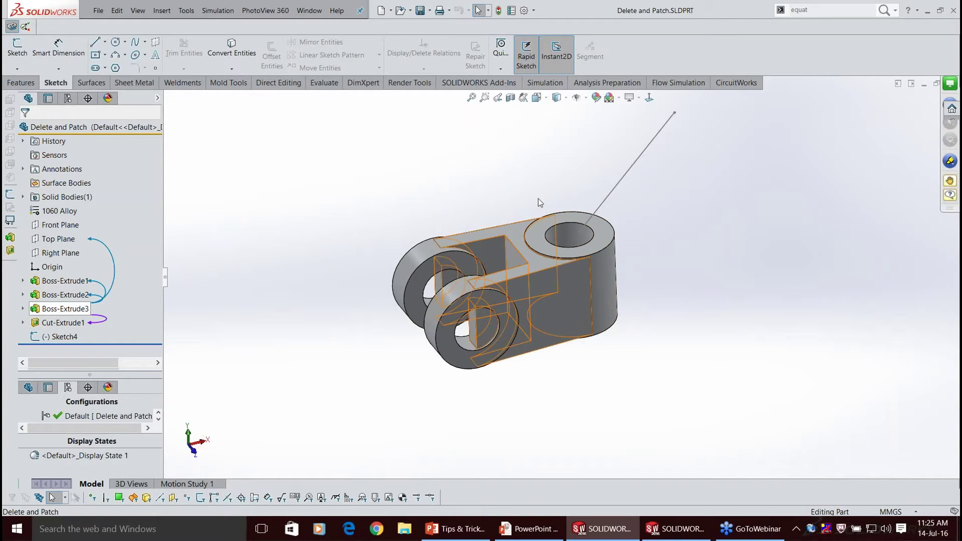
{"action": "scroll", "coordinate": [560, 274], "scroll_direction": "up", "scroll_amount": 1}
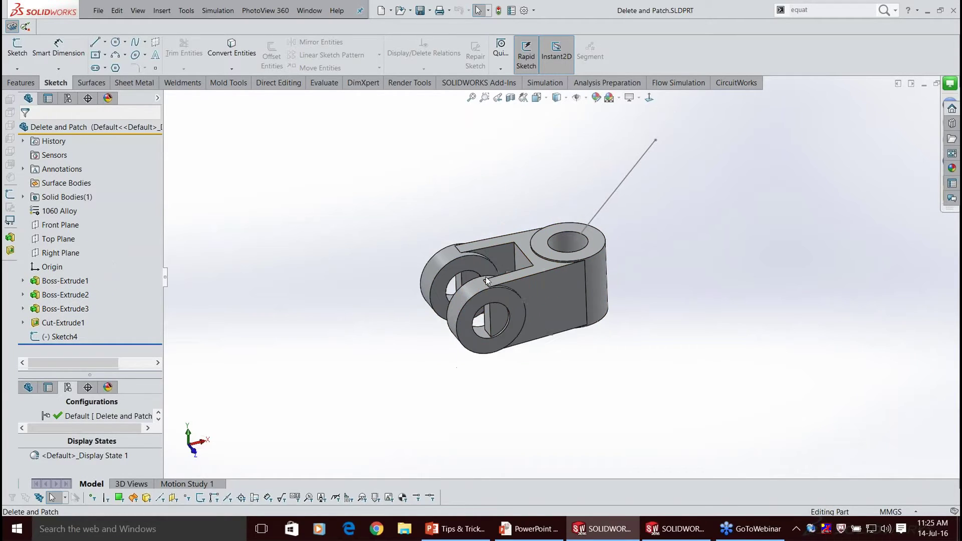
{"action": "scroll", "coordinate": [740, 271], "scroll_direction": "up", "scroll_amount": 1}
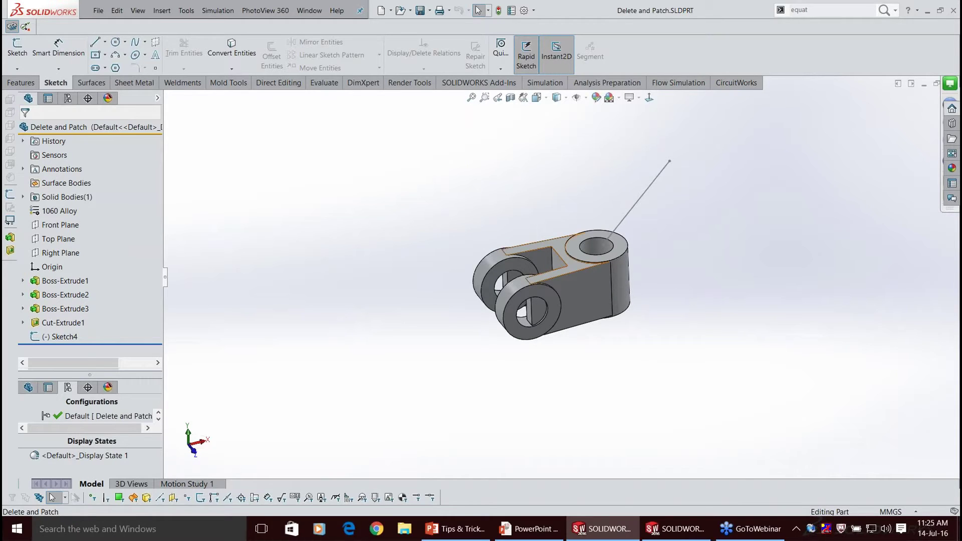
{"action": "middle_click_drag", "start_coordinate": [571, 254], "coordinate": [565, 261]}
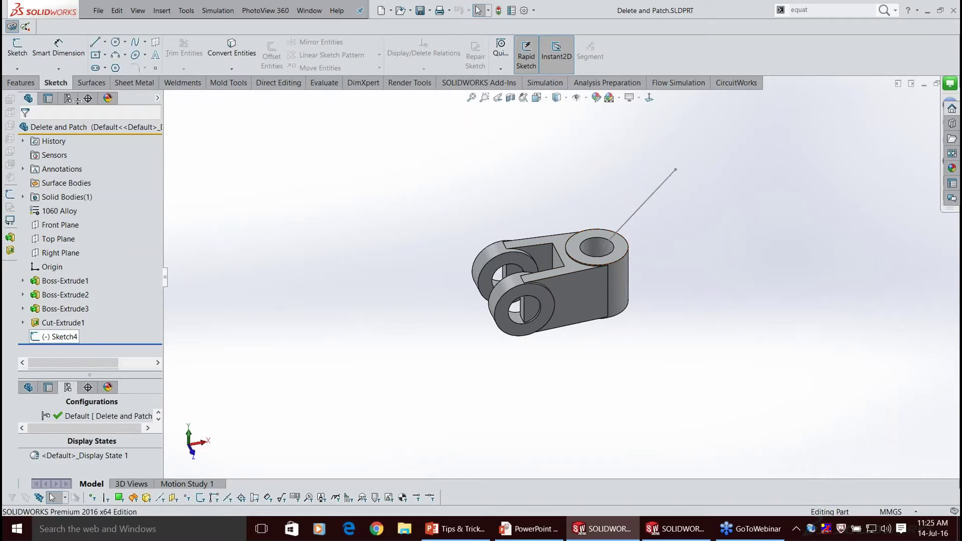
{"action": "left_click_drag", "start_coordinate": [77, 100], "coordinate": [77, 99]}
{"action": "left_click", "coordinate": [29, 107]}
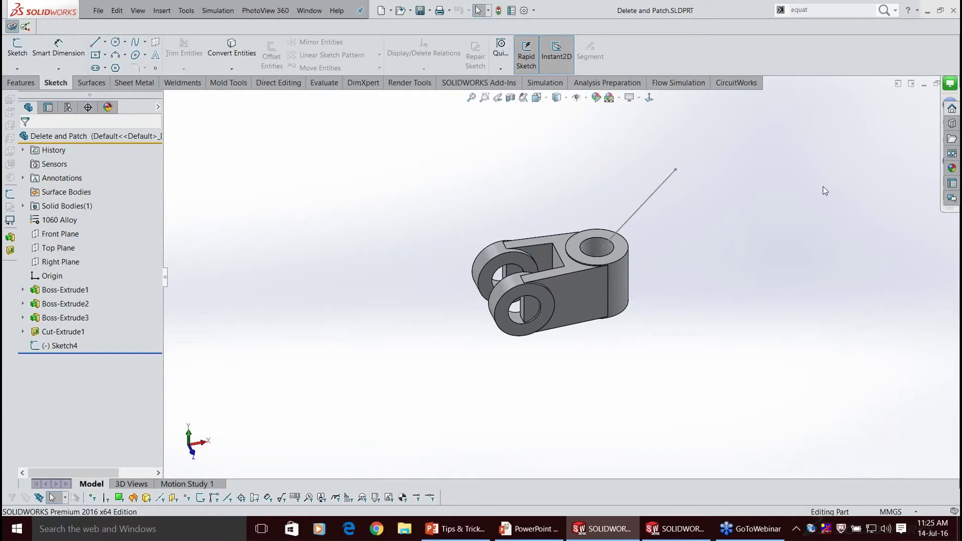
Open Part reviewer.SLDPRT from the recent documents.
{"action": "key", "text": "r"}
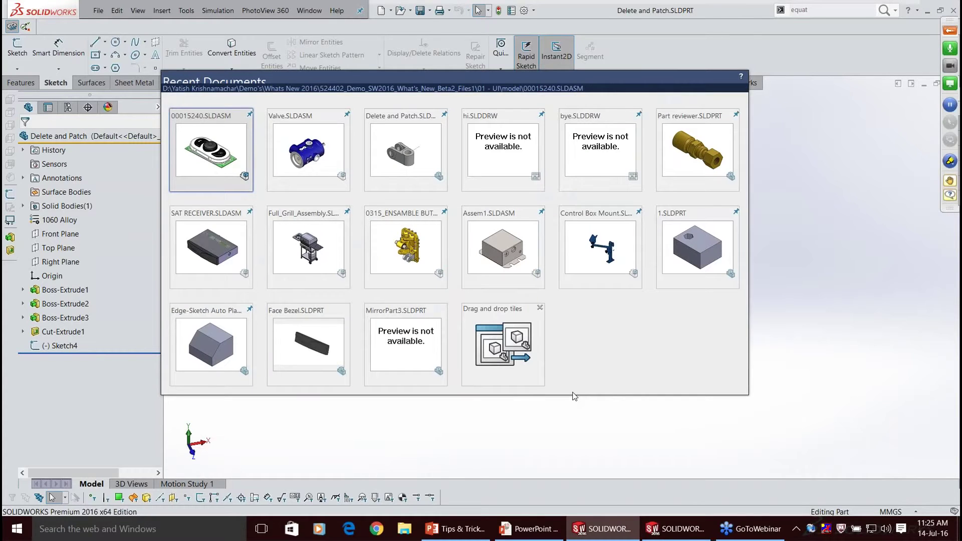
{"action": "left_click", "coordinate": [696, 152]}
{"action": "middle_click_drag", "start_coordinate": [685, 217], "coordinate": [808, 136]}
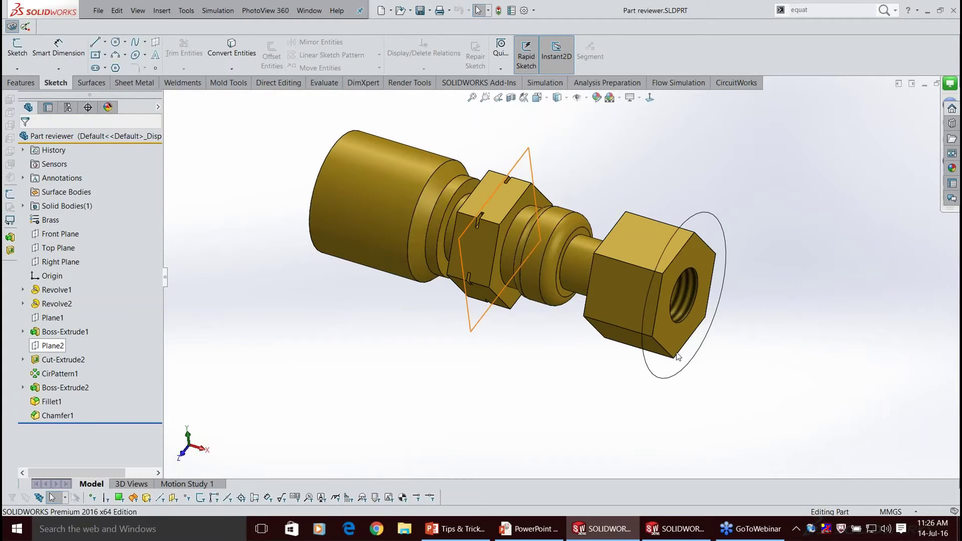
Search the commands for "part" and start the Part Reviewer.
{"action": "type", "text": "par"}
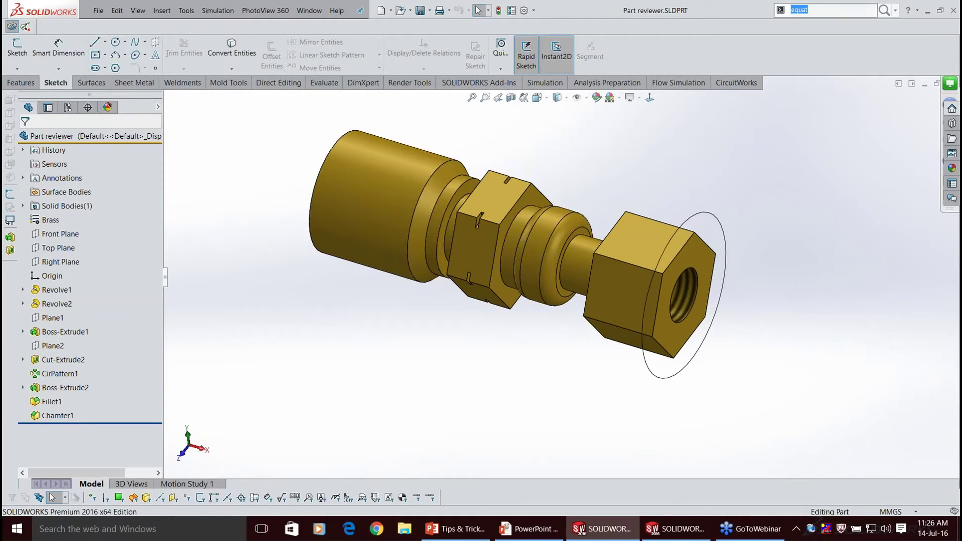
{"action": "type", "text": "t"}
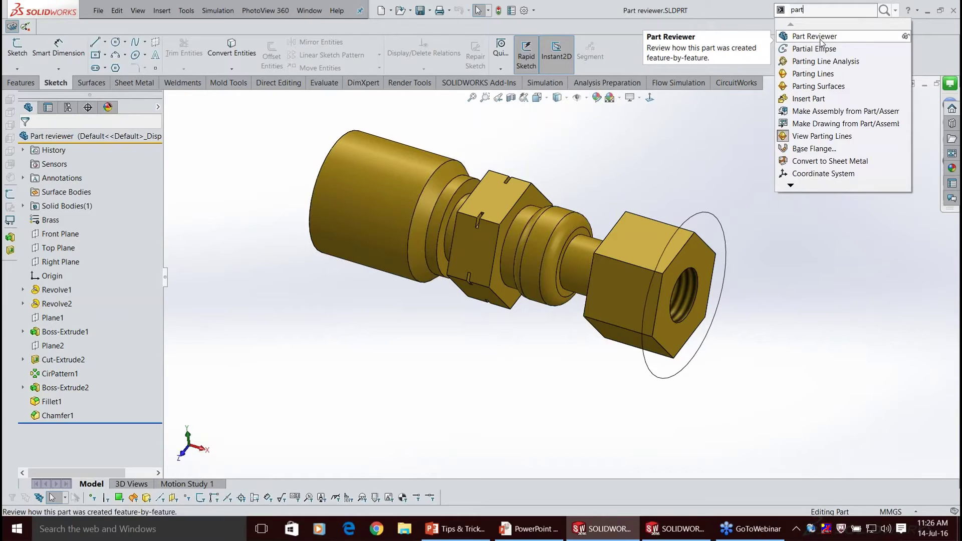
{"action": "left_click", "coordinate": [820, 43]}
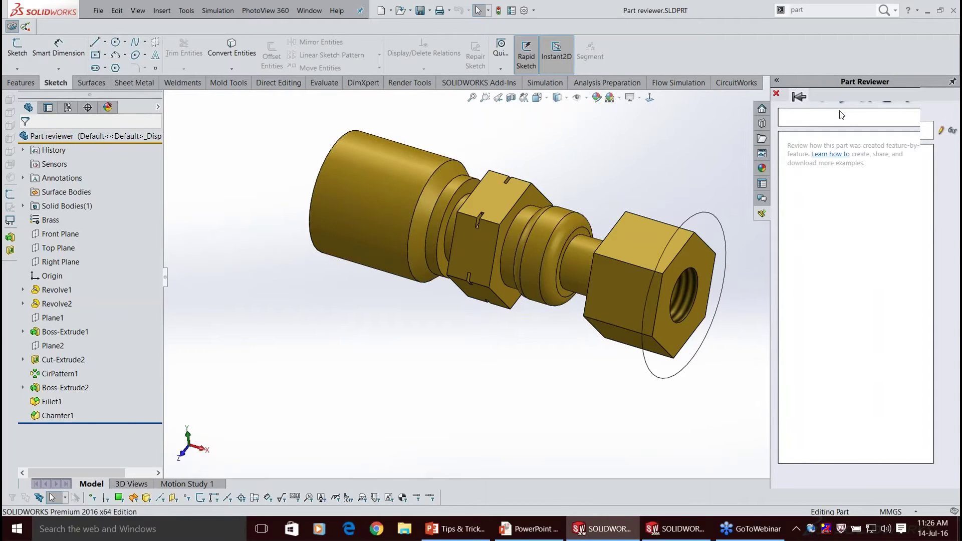
Step forward through the fitting's features in the Part Reviewer as far as the circular pattern CirPattern1.
{"action": "left_click", "coordinate": [843, 111]}
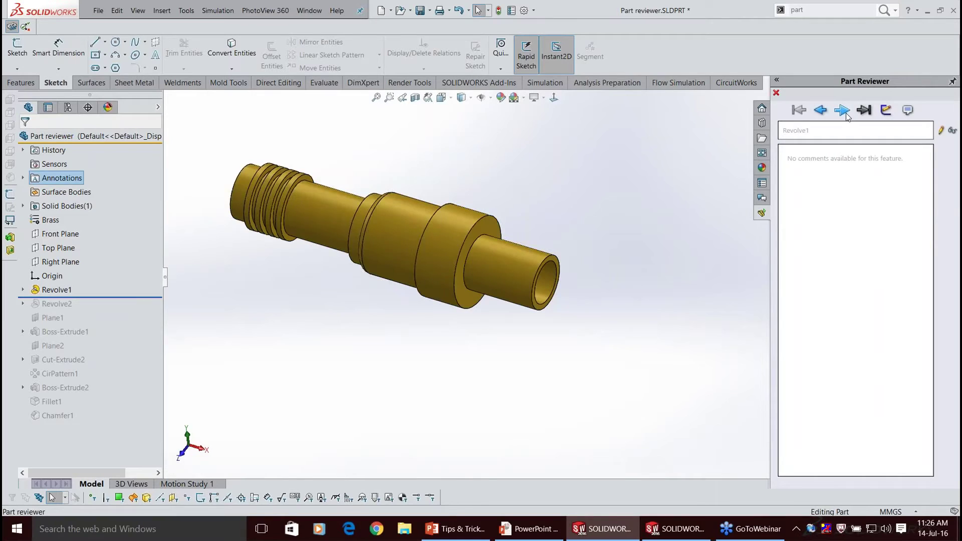
{"action": "left_click", "coordinate": [844, 111]}
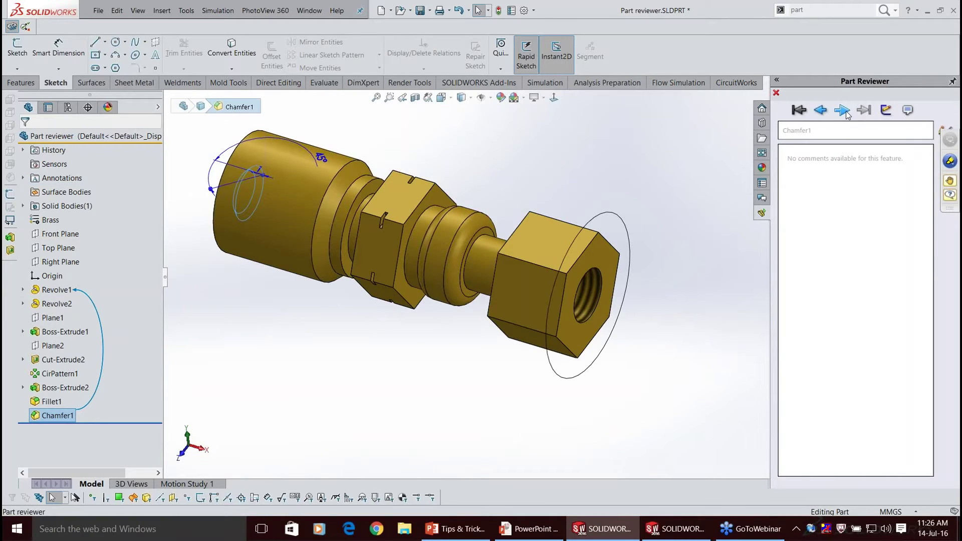
{"action": "left_click", "coordinate": [847, 113]}
{"action": "key", "text": "super"}
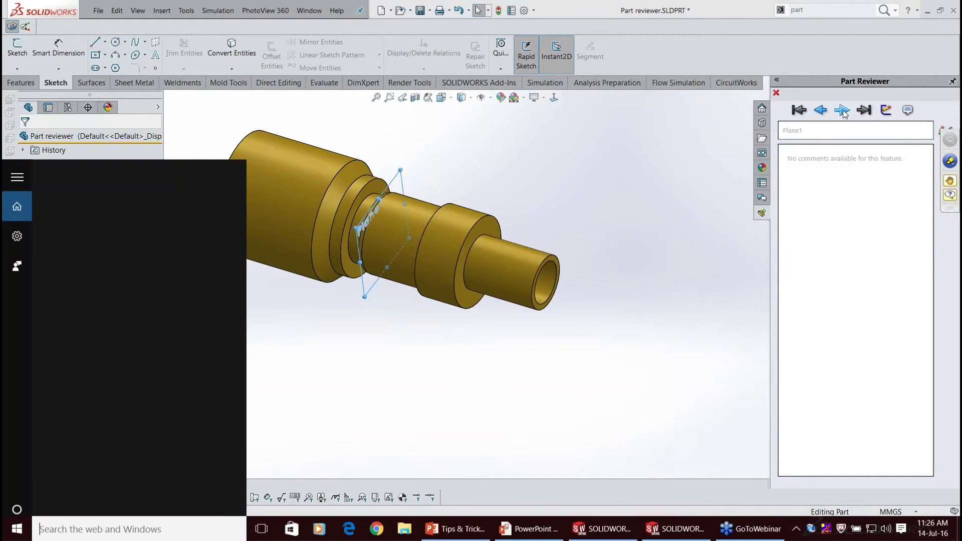
{"action": "left_click", "coordinate": [843, 111]}
{"action": "left_click", "coordinate": [843, 111]}
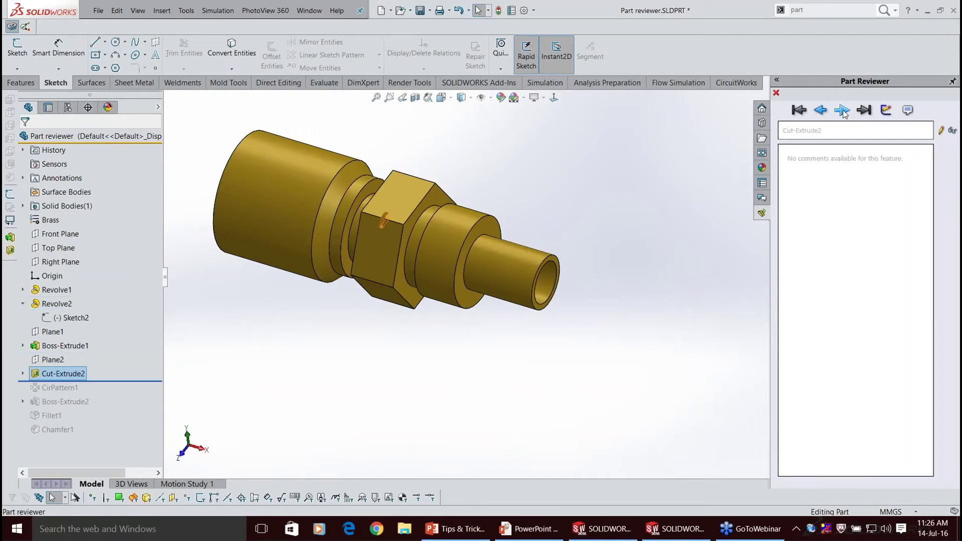
{"action": "left_click", "coordinate": [842, 111]}
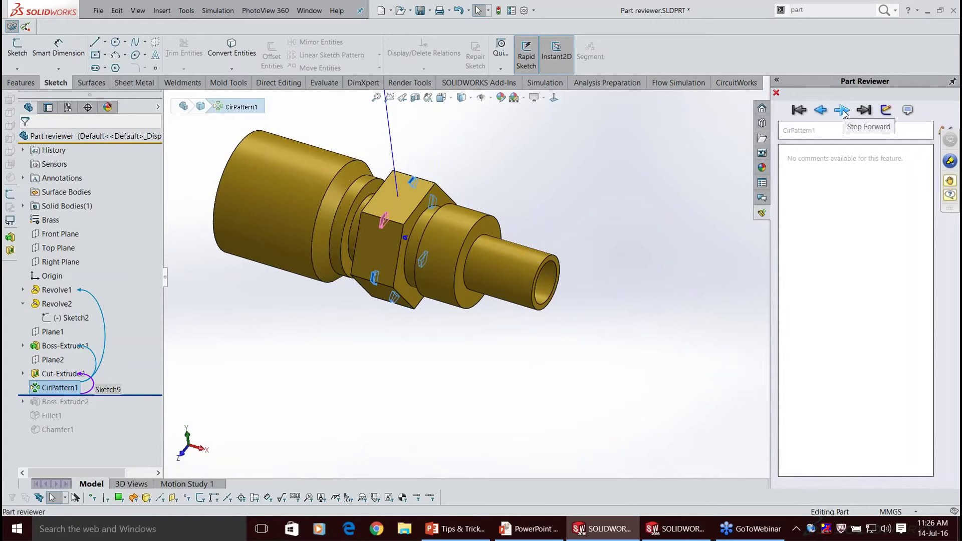
Step forward through the fitting's remaining features to Chamfer1 in the Part Reviewer, and review again from Boss-Extrude1 to Plane2.
{"action": "left_click", "coordinate": [842, 111]}
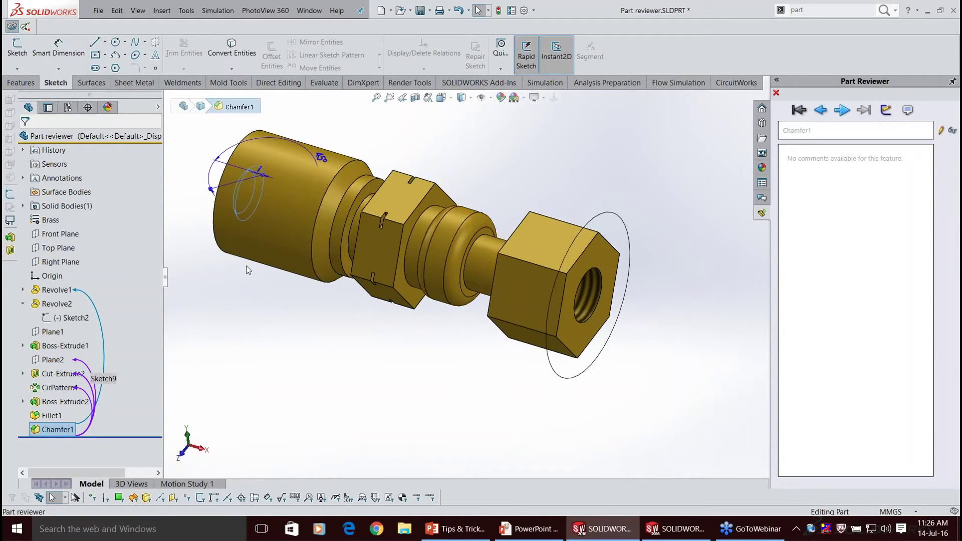
{"action": "scroll", "coordinate": [246, 266], "scroll_direction": "up", "scroll_amount": 2}
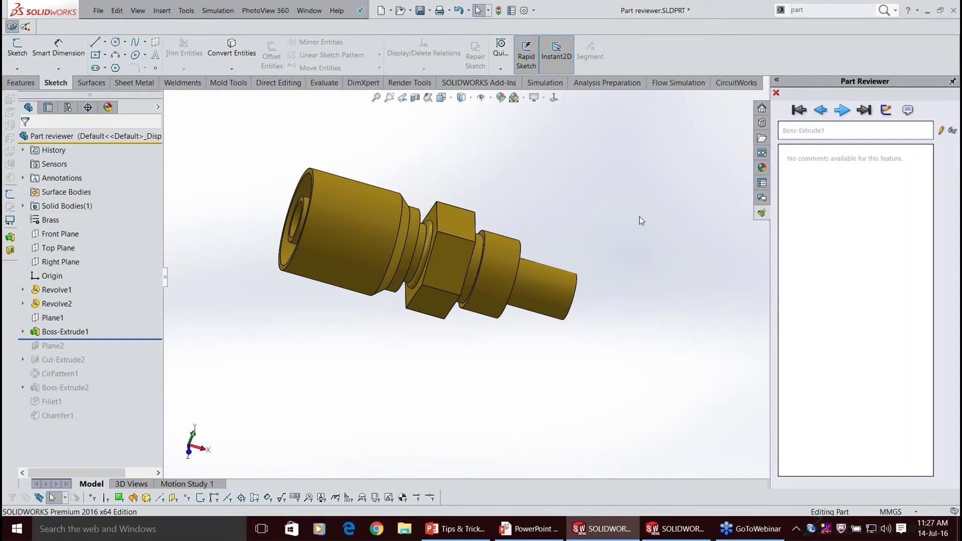
{"action": "left_click", "coordinate": [840, 110]}
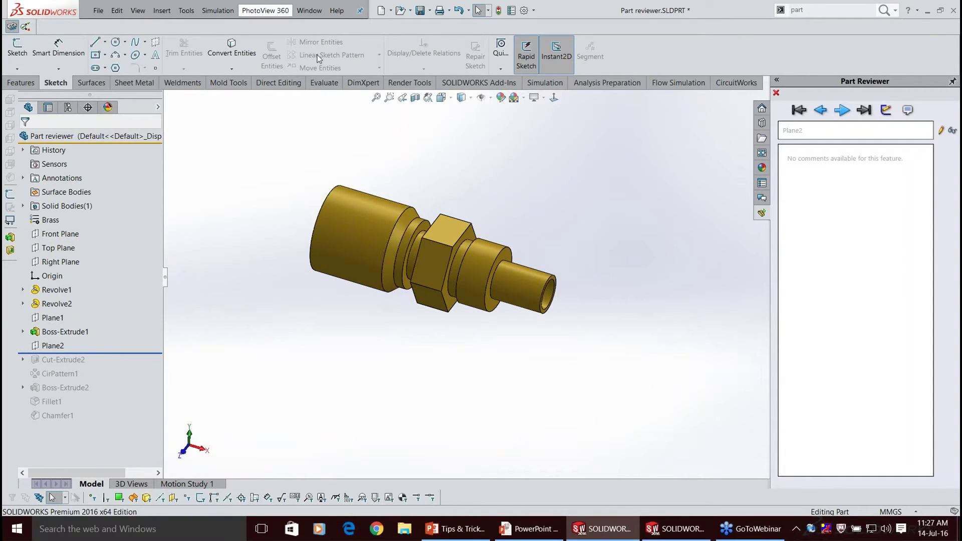
Open the assembly 00015240.SLDASM from the recent documents.
{"action": "left_click", "coordinate": [309, 10]}
{"action": "key", "text": "r"}
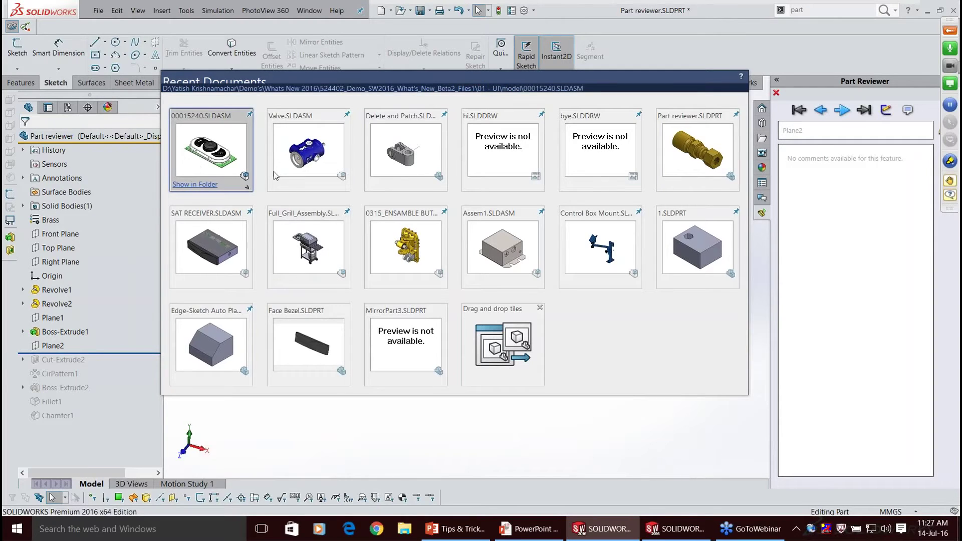
{"action": "left_click", "coordinate": [216, 159]}
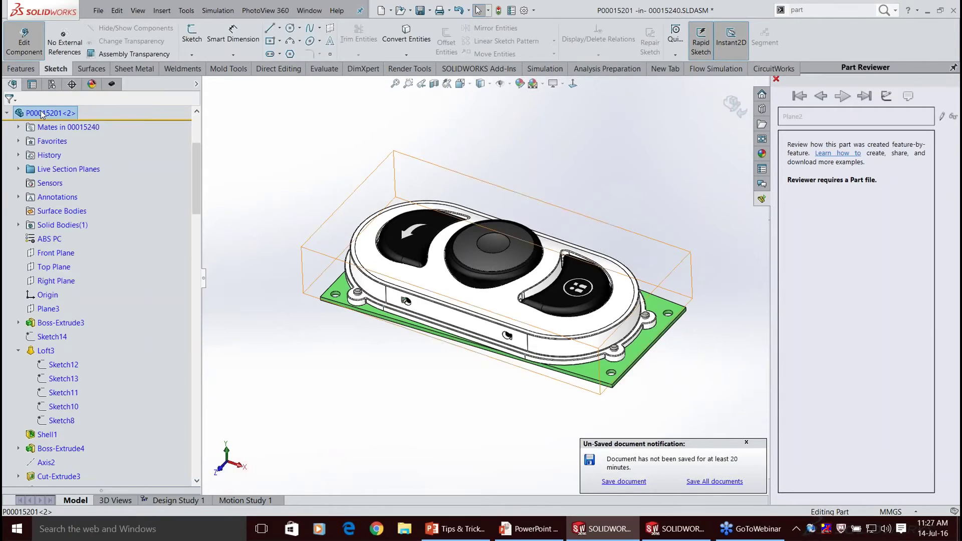
Check the commands offered for component P00015201 and for the top assembly 00015240, looking for a purge command.
{"action": "right_click", "coordinate": [43, 114]}
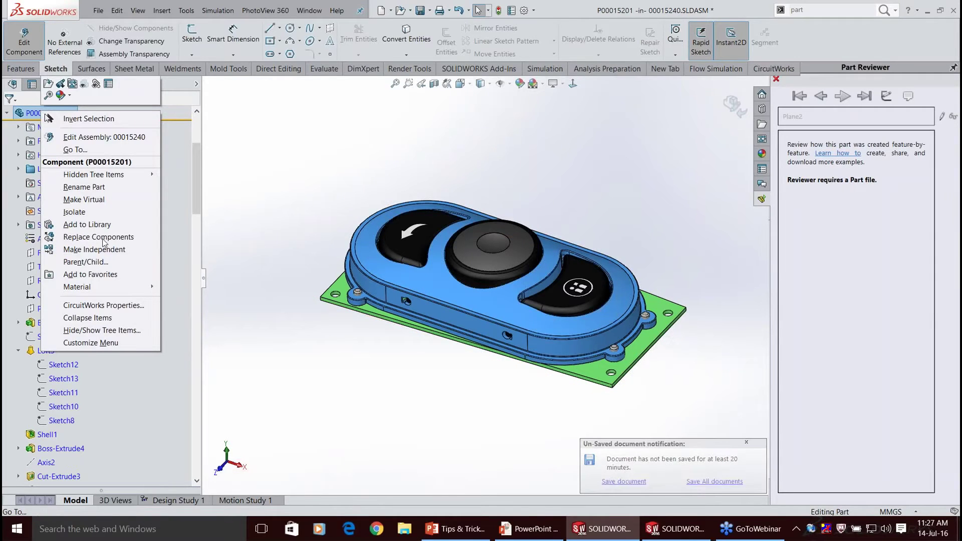
{"action": "left_click", "coordinate": [44, 118]}
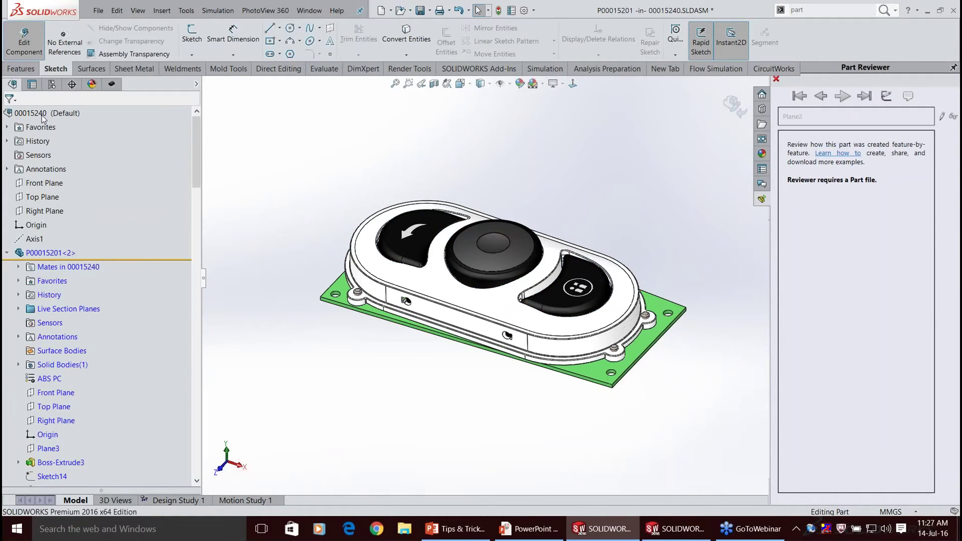
{"action": "right_click", "coordinate": [43, 114]}
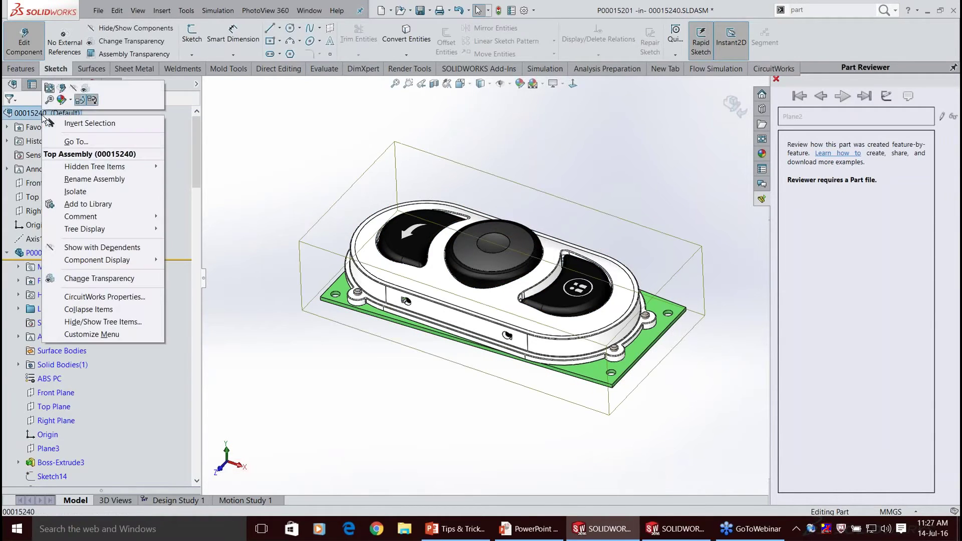
{"action": "left_click", "coordinate": [298, 142]}
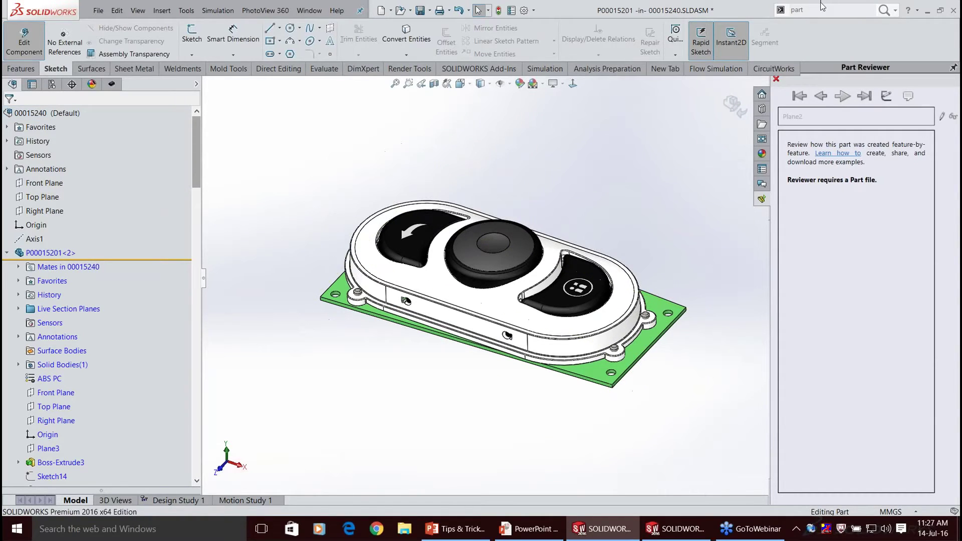
Search the commands for "purge" and clear the search text.
{"action": "type", "text": "purge"}
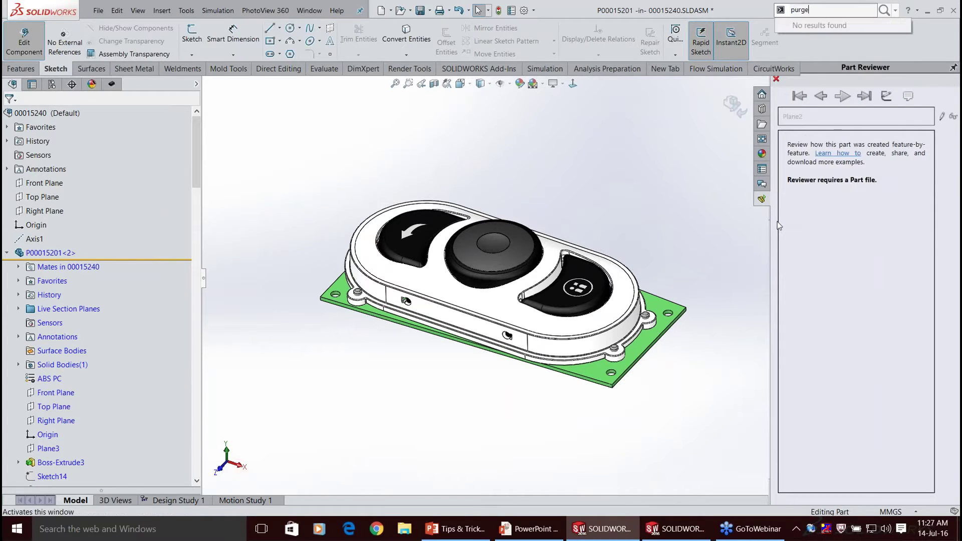
{"action": "key", "text": "BackSpace"}
{"action": "key", "text": "BackSpace"}
{"action": "key", "text": "BackSpace"}
{"action": "key", "text": "BackSpace"}
{"action": "key", "text": "BackSpace"}
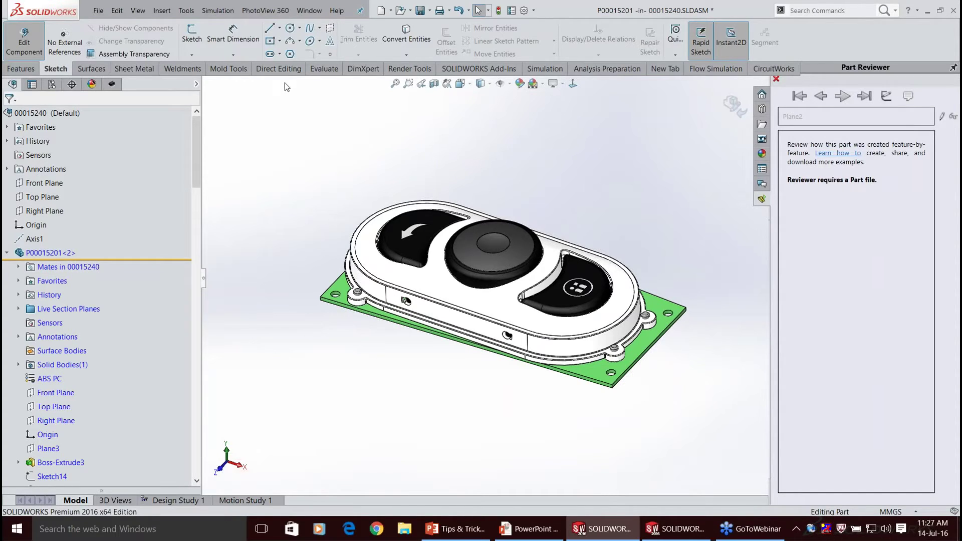
Switch to the assembly Valve.SLDASM.
{"action": "left_click", "coordinate": [309, 11]}
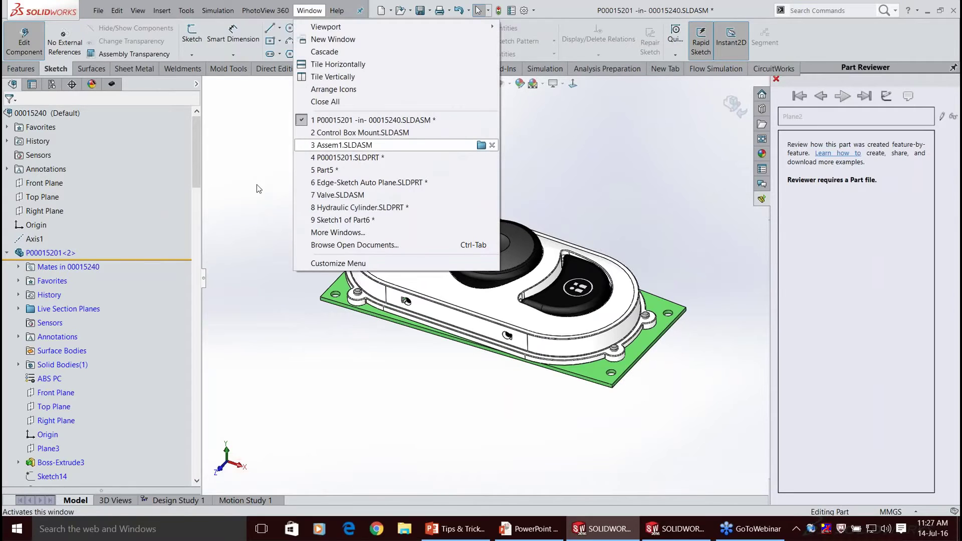
{"action": "key", "text": "r"}
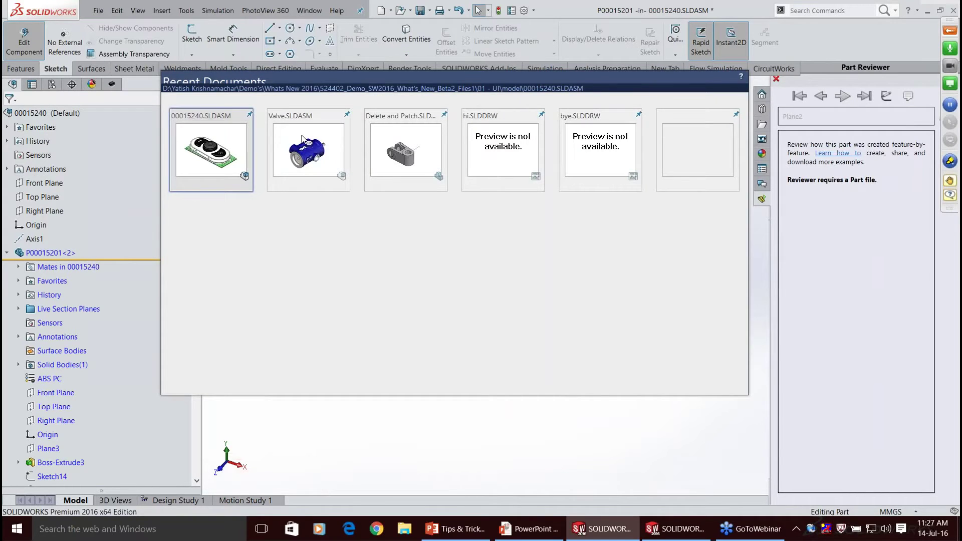
{"action": "left_click", "coordinate": [41, 116]}
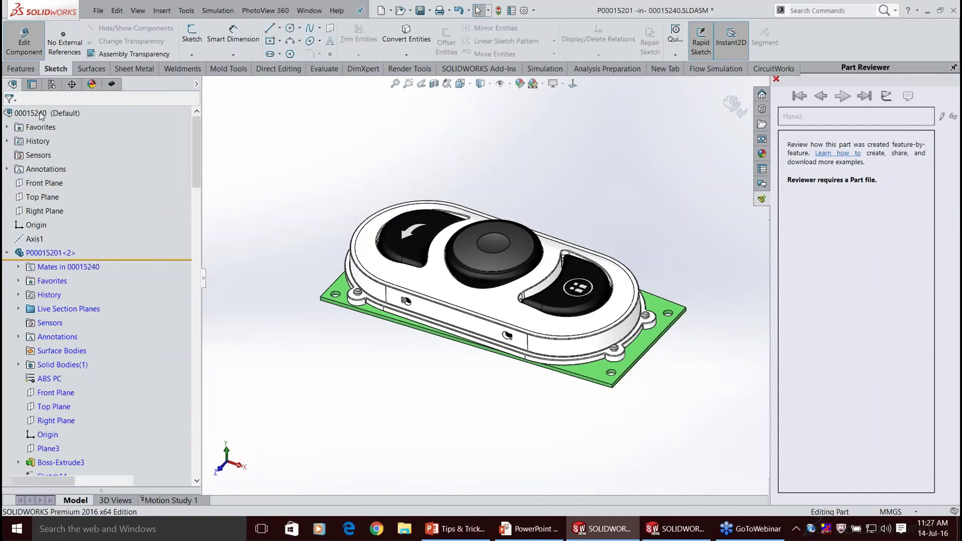
{"action": "key", "text": "ctrl+Tab"}
Review the Purge Unused Features lists for the Valve top assembly and close the dialog without purging.
{"action": "right_click", "coordinate": [41, 114]}
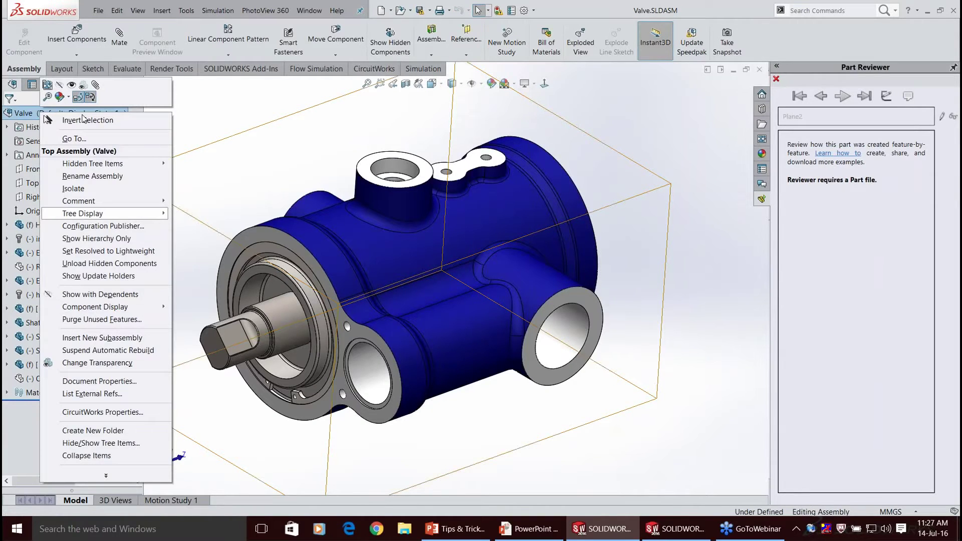
{"action": "key", "text": "Escape"}
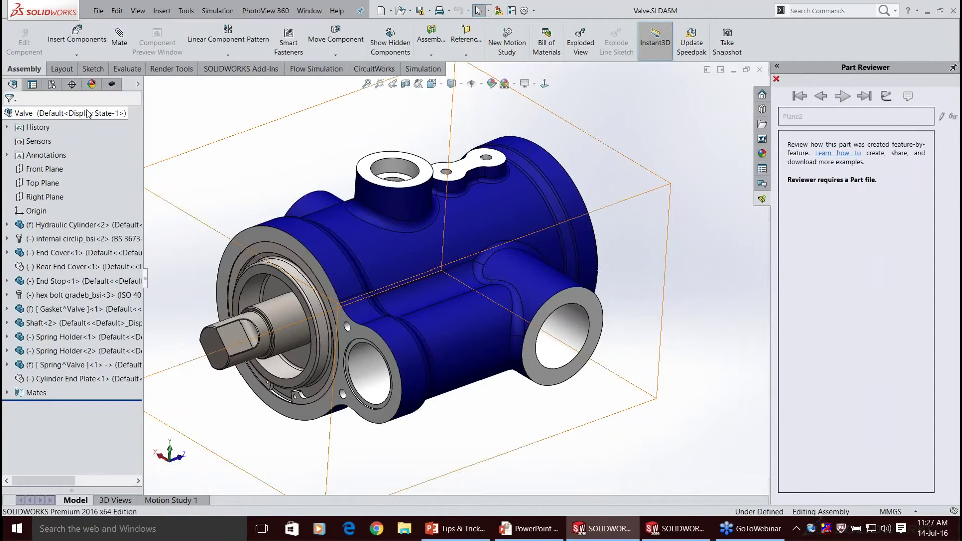
{"action": "right_click", "coordinate": [88, 113]}
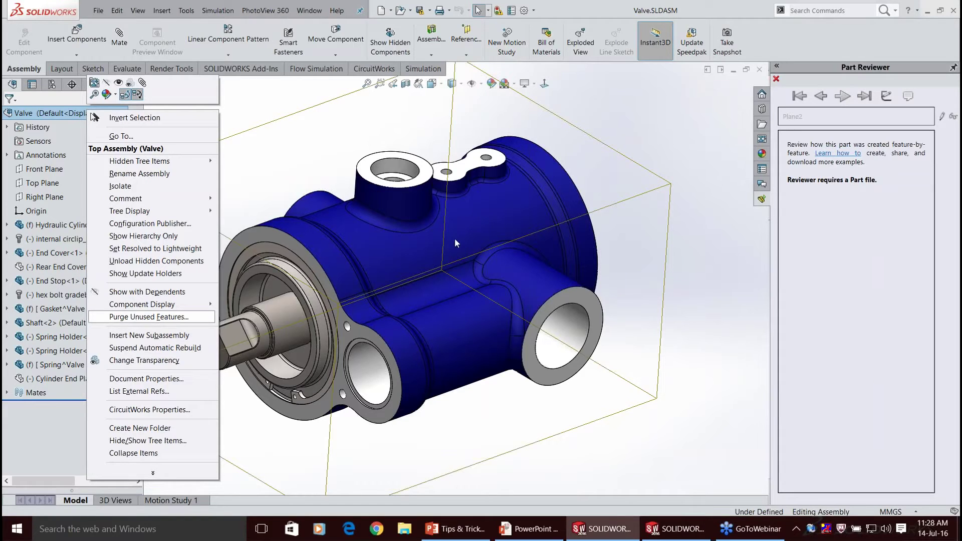
{"action": "left_click", "coordinate": [132, 318]}
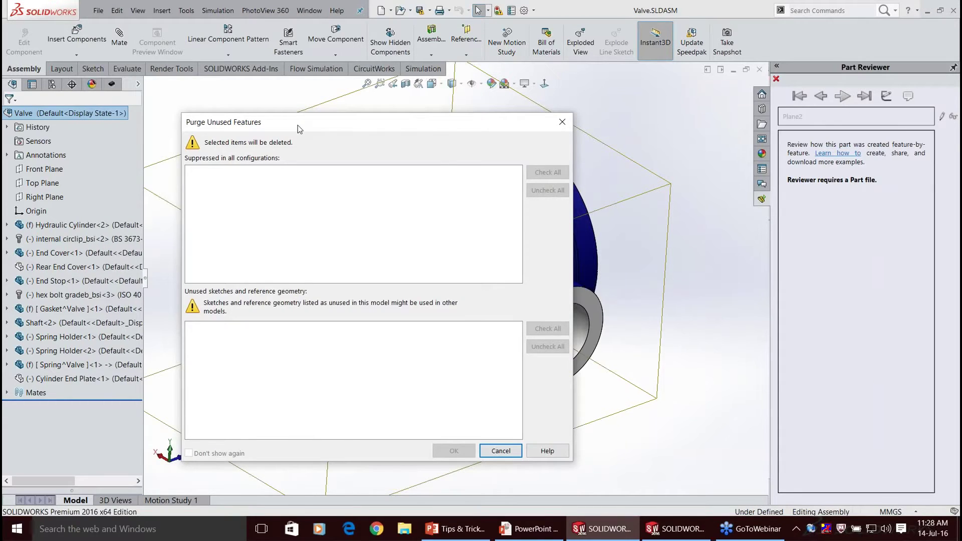
{"action": "key", "text": "Escape"}
{"action": "left_click", "coordinate": [201, 129]}
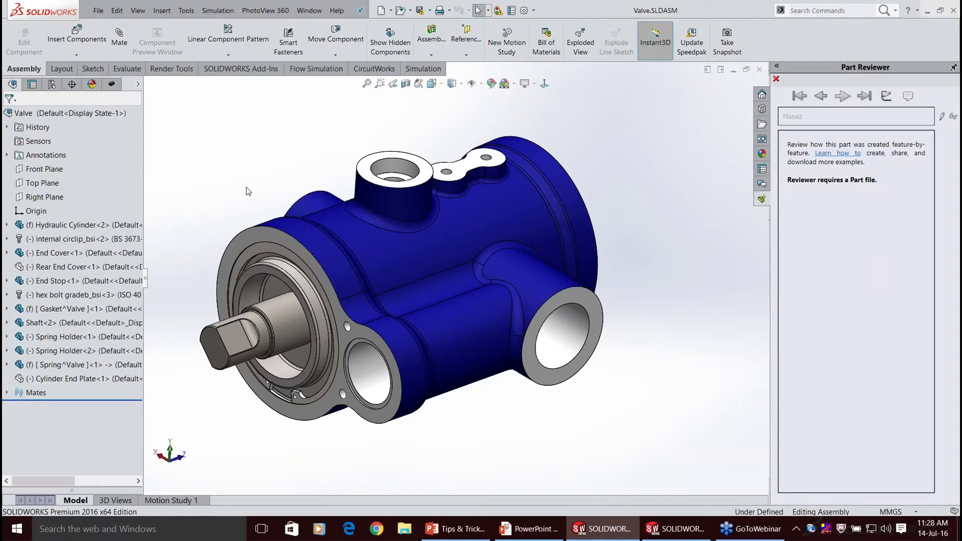
Switch to Full_Grill_Assembly.SLDASM and dismiss the commands offered for its top assembly.
{"action": "key", "text": "r"}
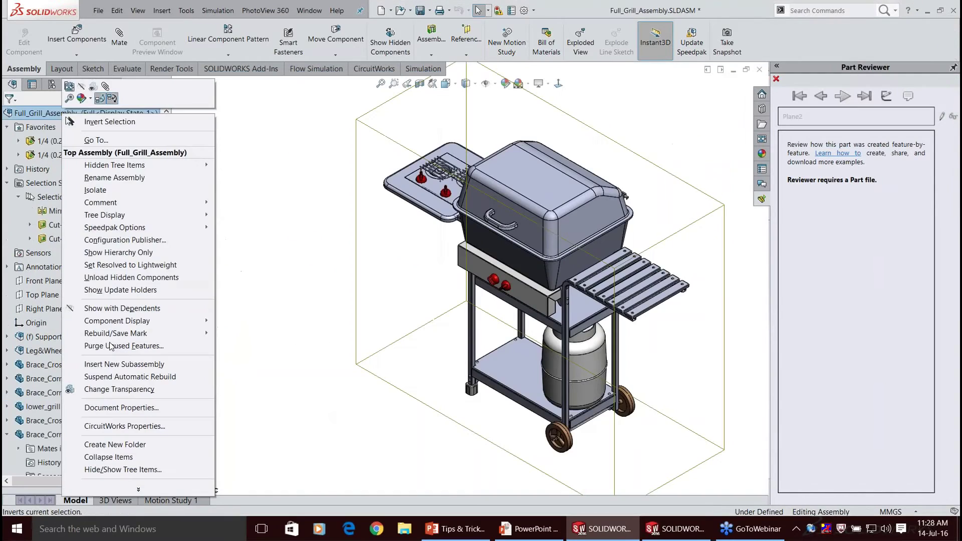
{"action": "left_click", "coordinate": [569, 129]}
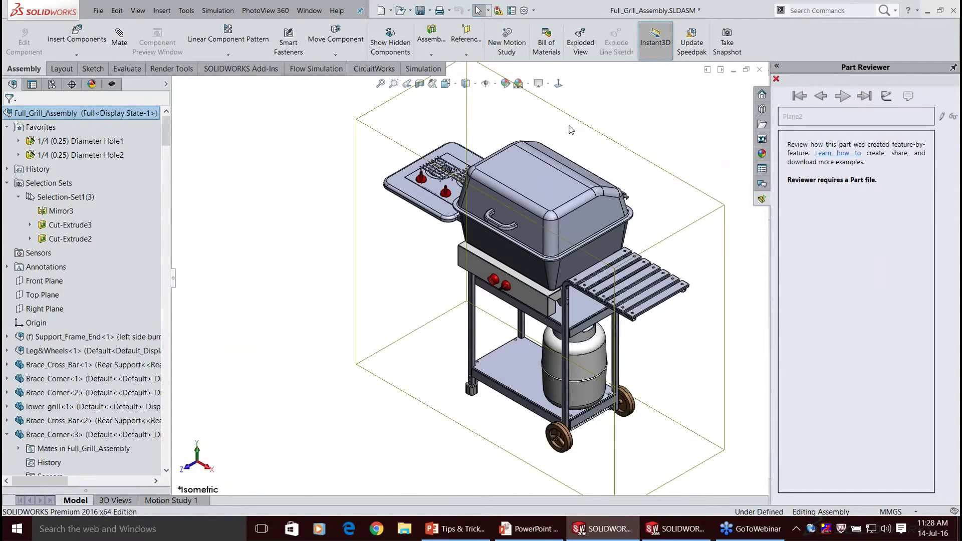
{"action": "key", "text": "Escape"}
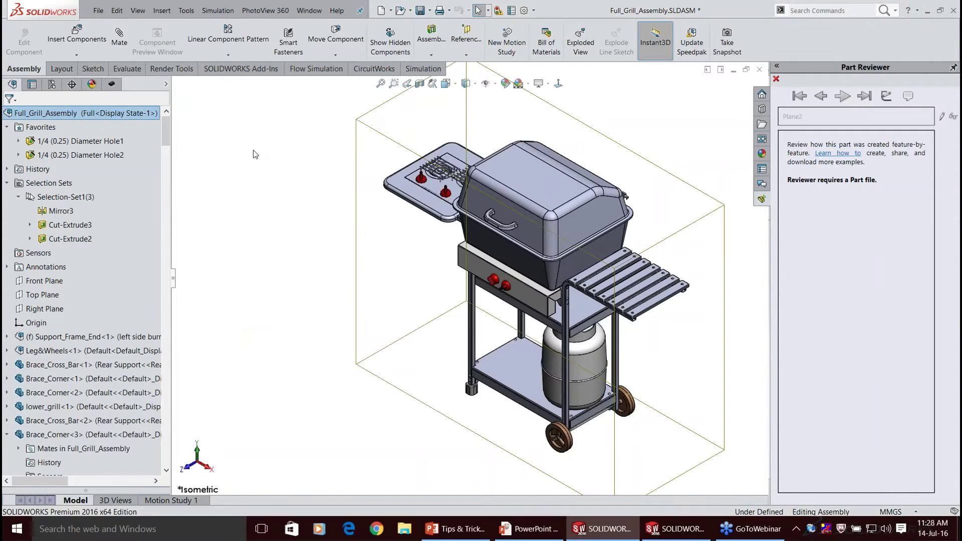
Review the Purge Unused Features lists for the grill's top assembly and close the dialog.
{"action": "right_click", "coordinate": [83, 118]}
{"action": "left_click", "coordinate": [130, 347]}
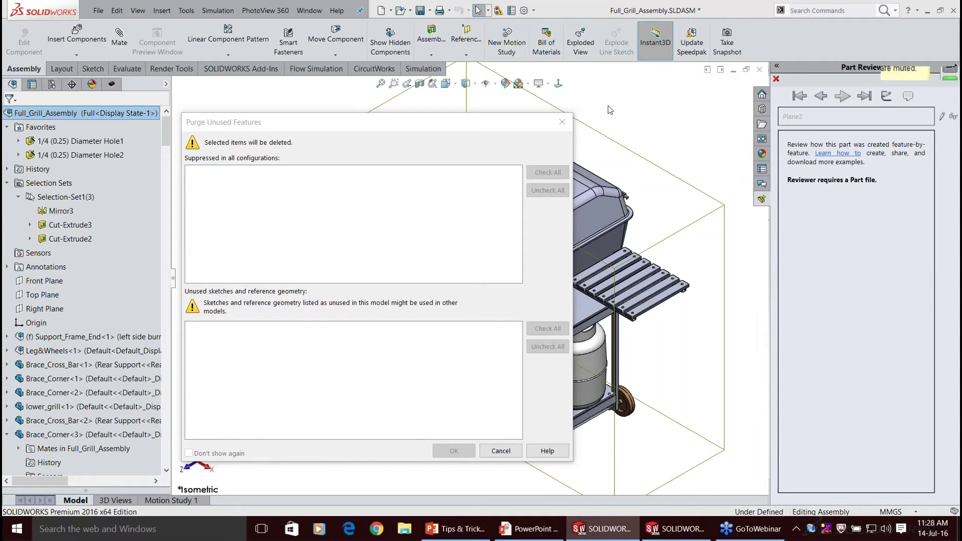
{"action": "left_click", "coordinate": [518, 121]}
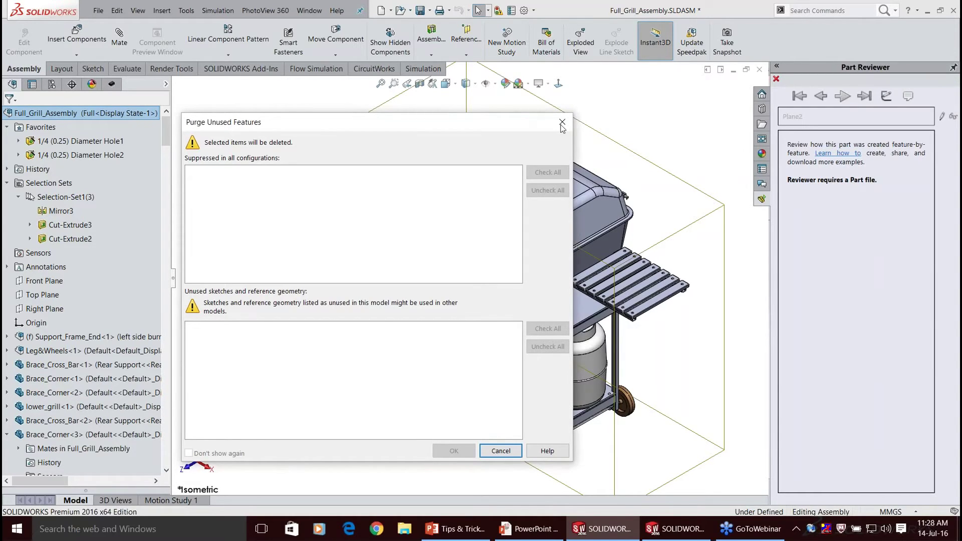
{"action": "left_click", "coordinate": [562, 122]}
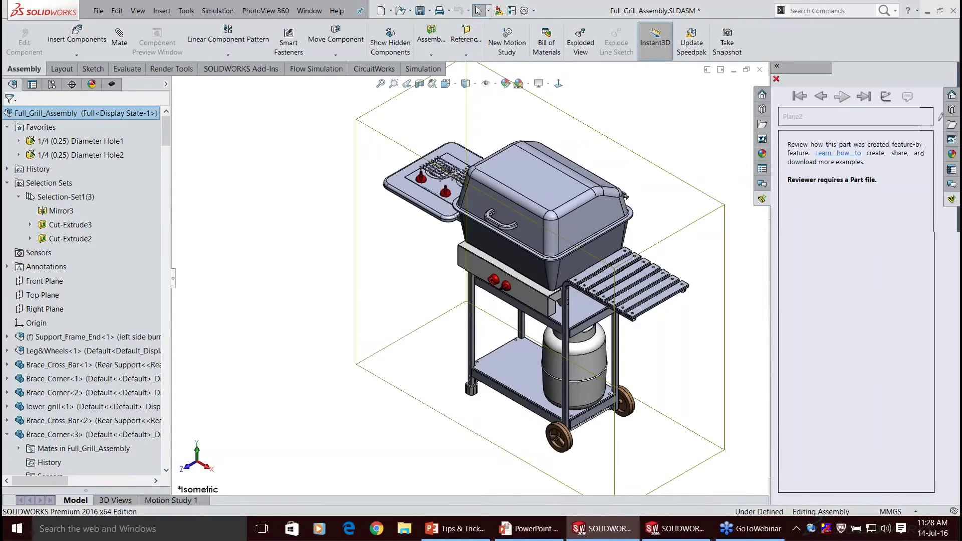
Collapse the Part Reviewer pane to give the grill model the full graphics area.
{"action": "left_click", "coordinate": [945, 84]}
{"action": "scroll", "coordinate": [852, 215], "scroll_direction": "down", "scroll_amount": 3}
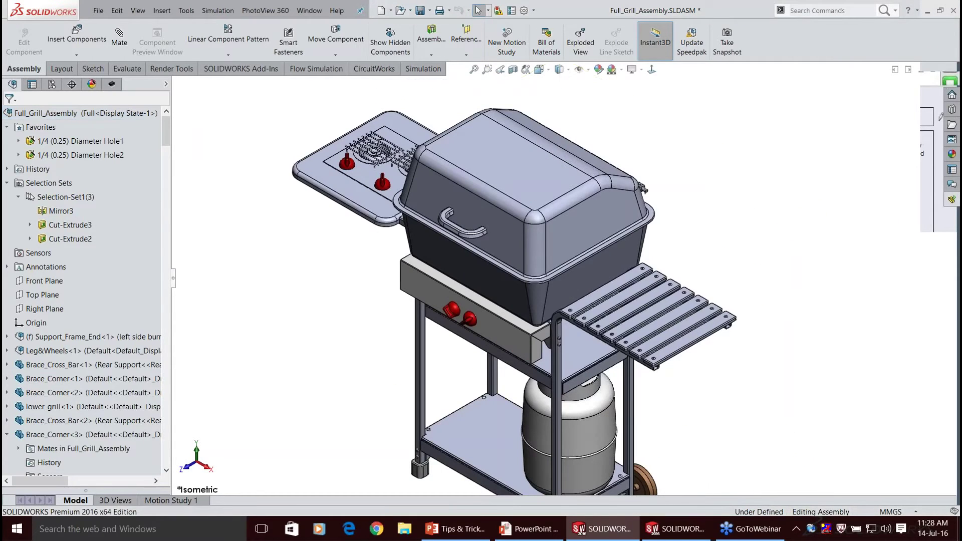
{"action": "scroll", "coordinate": [563, 279], "scroll_direction": "up", "scroll_amount": 3}
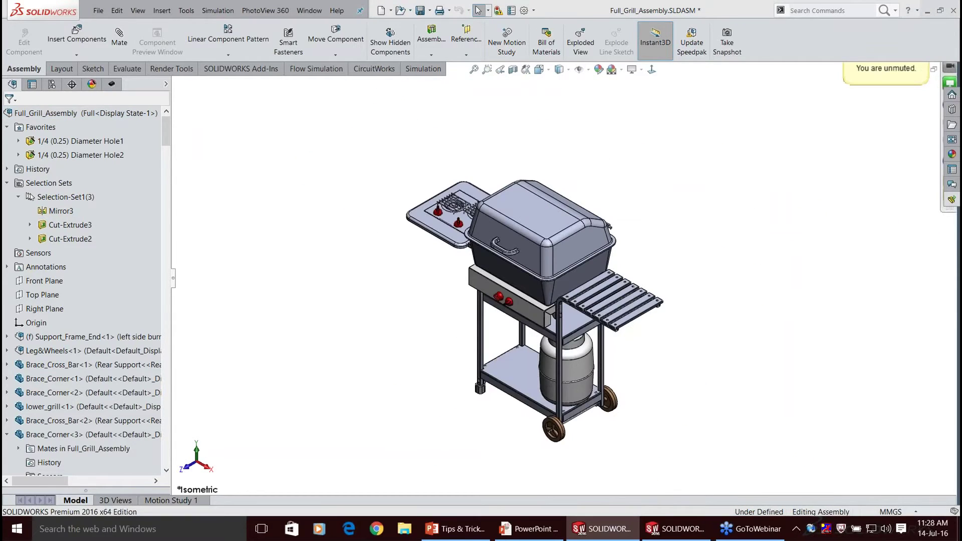
Bring up Purge Unused Features for the grill assembly again, move the dialog aside to examine it, and cancel.
{"action": "right_click", "coordinate": [45, 113]}
{"action": "left_click", "coordinate": [86, 345]}
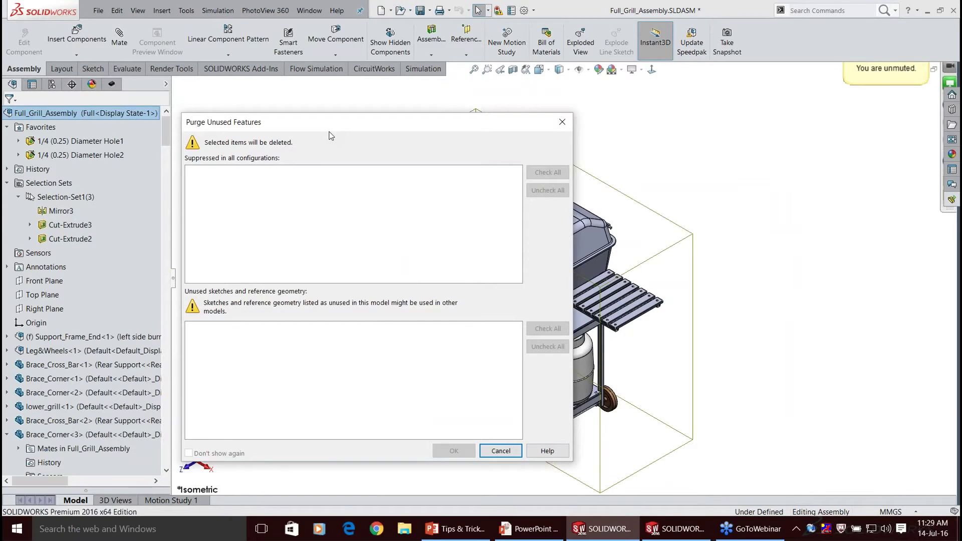
{"action": "left_click_drag", "start_coordinate": [333, 125], "coordinate": [404, 103]}
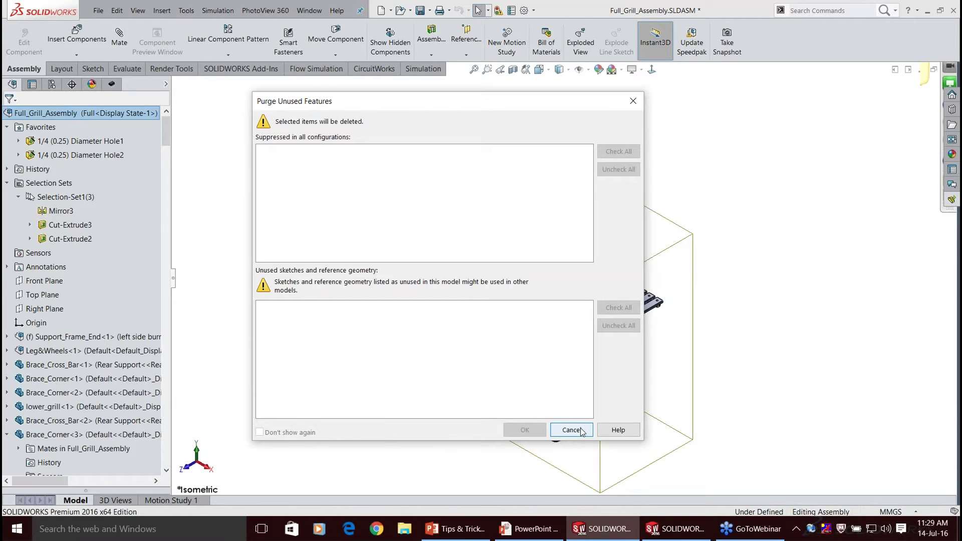
{"action": "key", "text": "Escape"}
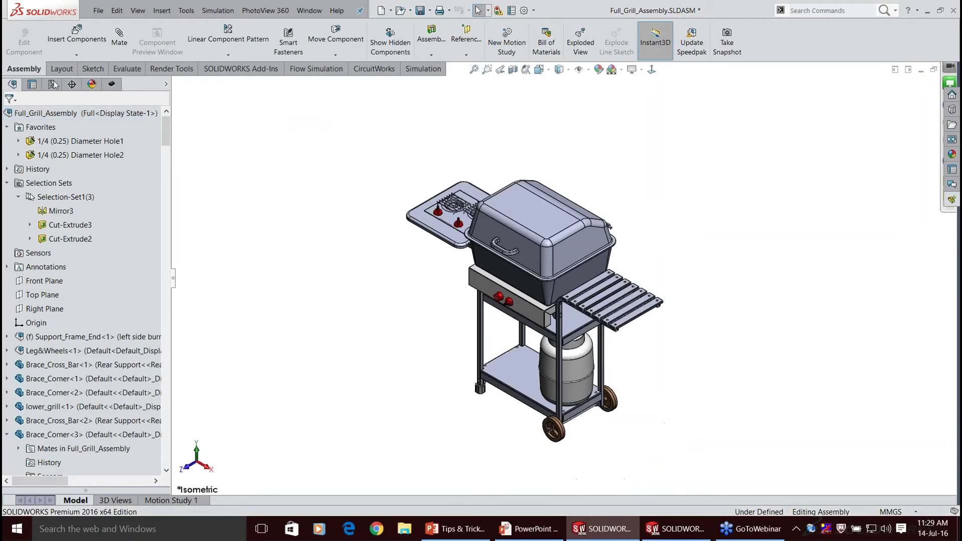
Display the grill assembly's configurations and enable Purge cached configuration data in the Performance system options.
{"action": "left_click", "coordinate": [53, 84]}
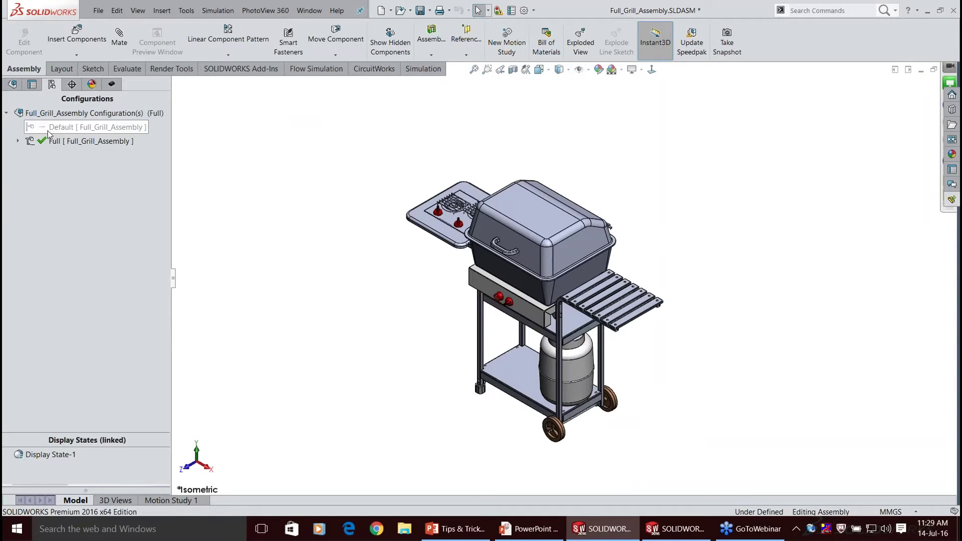
{"action": "left_click", "coordinate": [524, 10]}
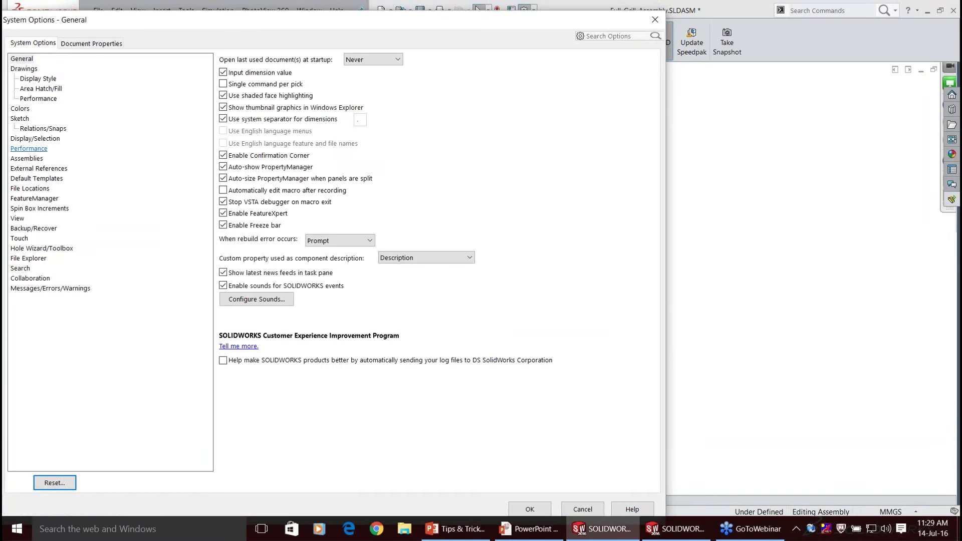
{"action": "left_click", "coordinate": [28, 148]}
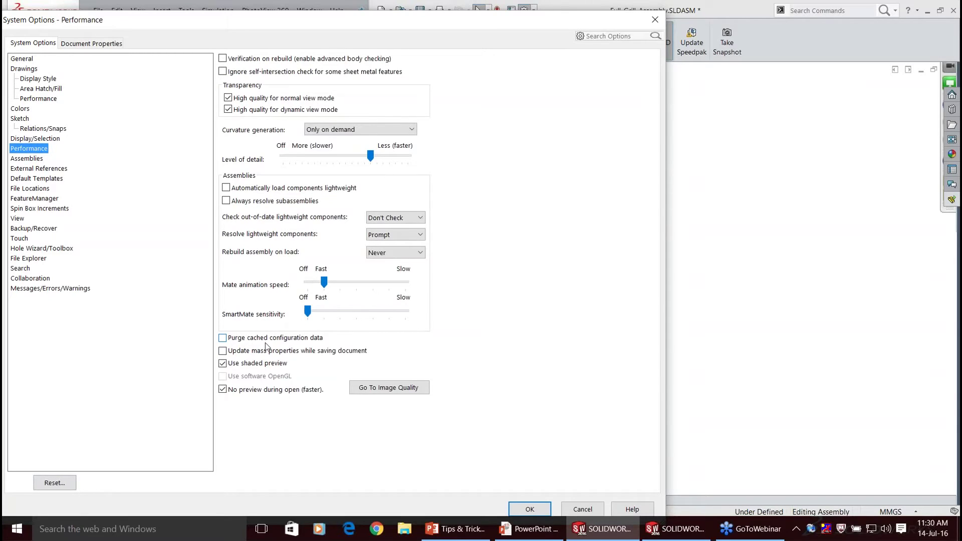
{"action": "left_click", "coordinate": [223, 338]}
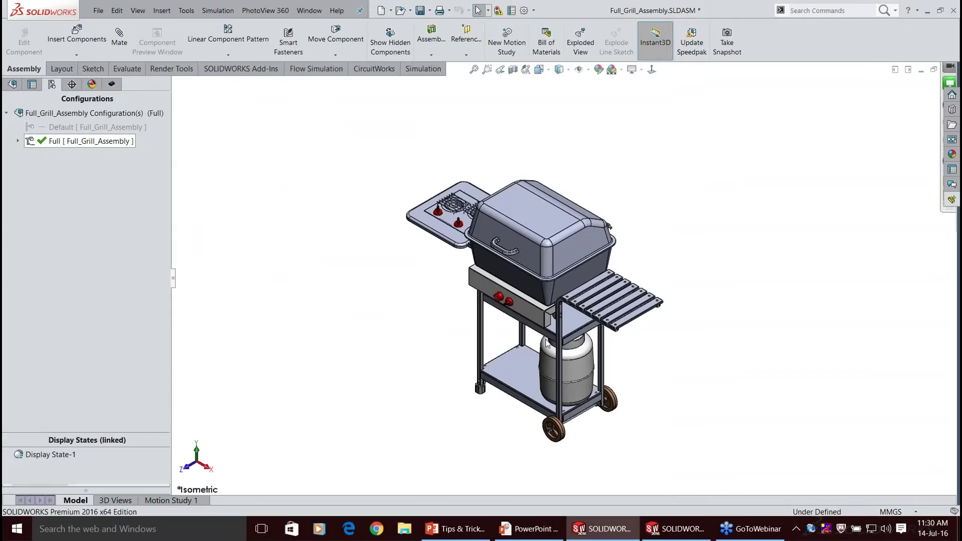
{"action": "middle_click_drag", "start_coordinate": [601, 351], "coordinate": [629, 332]}
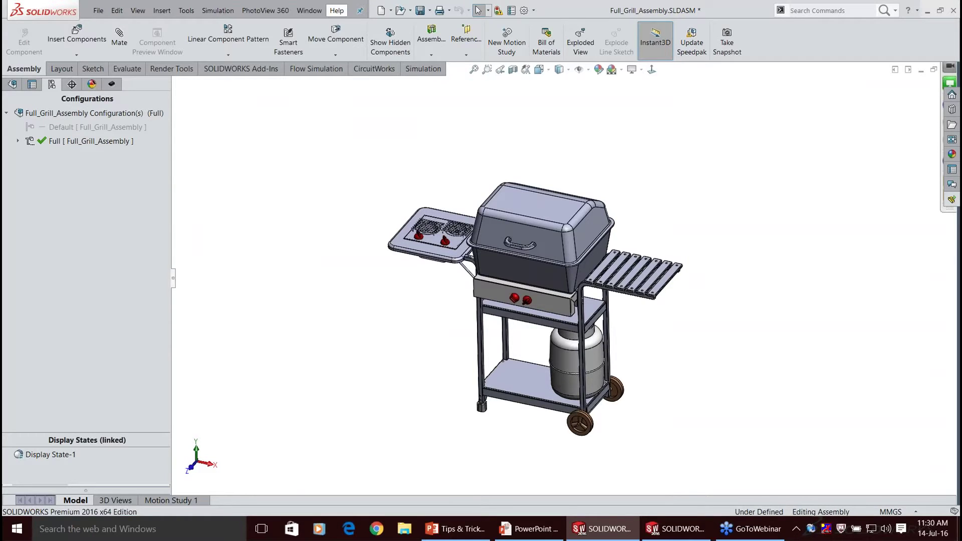
Turn off Purge cached configuration data in the Performance system options and return to the grill assembly's feature tree.
{"action": "left_click", "coordinate": [523, 10]}
{"action": "left_click", "coordinate": [29, 149]}
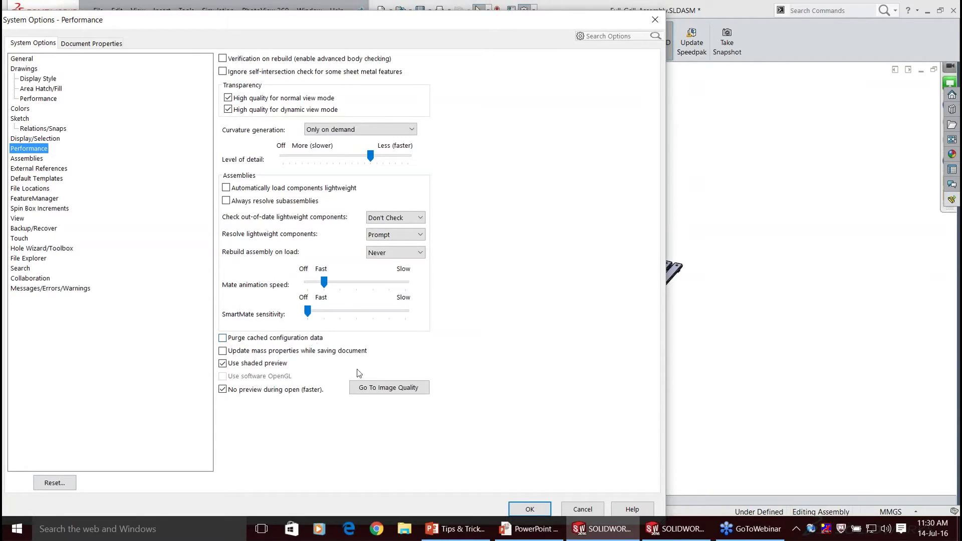
{"action": "left_click", "coordinate": [529, 509]}
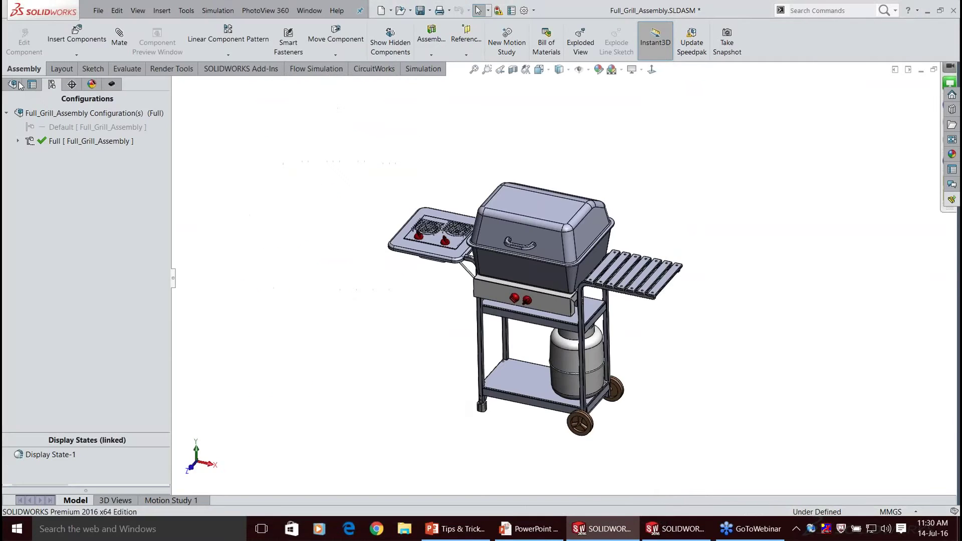
{"action": "left_click", "coordinate": [19, 85]}
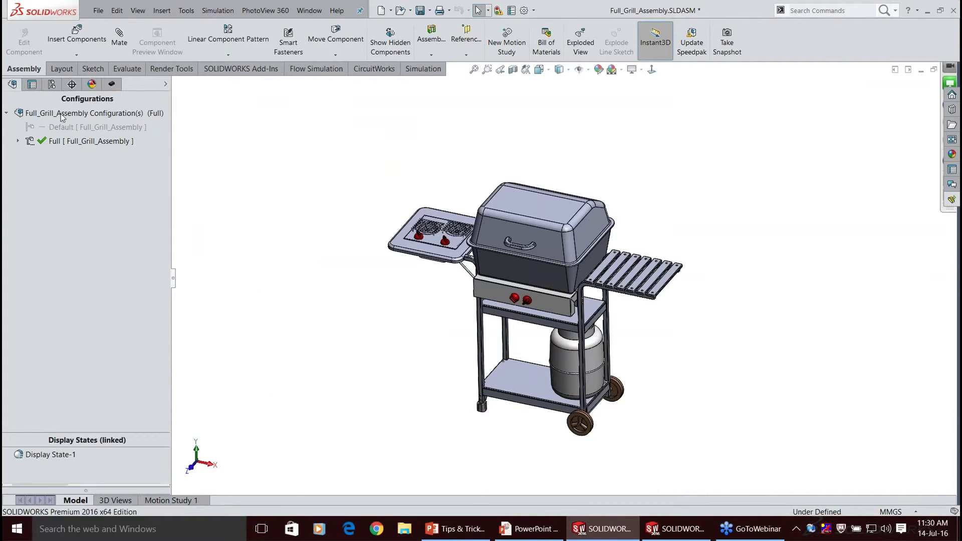
{"action": "right_click", "coordinate": [62, 114]}
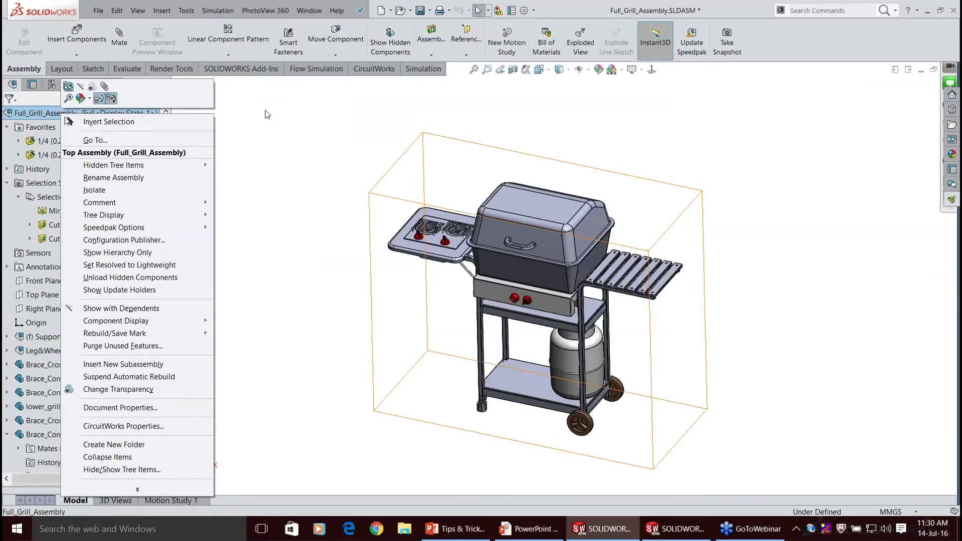
{"action": "left_click", "coordinate": [267, 115]}
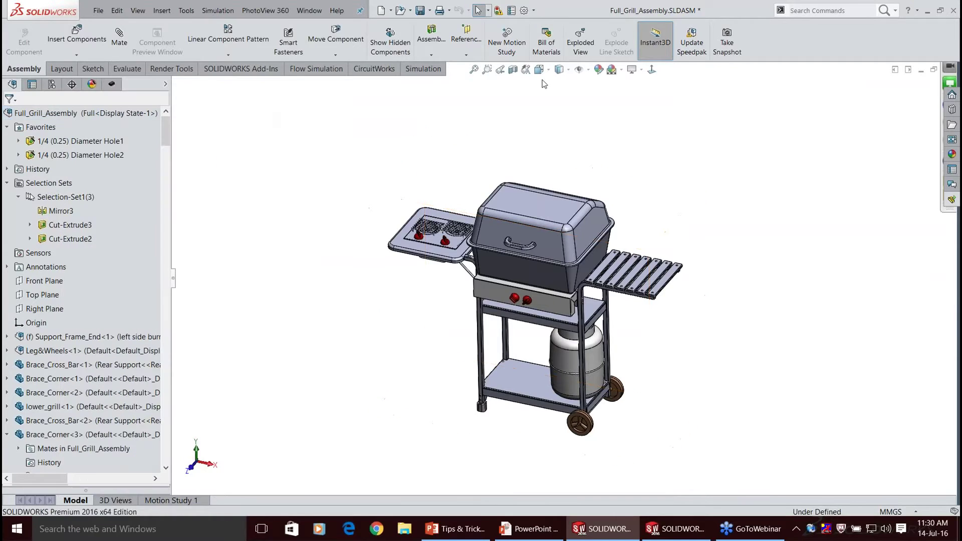
Open the part Delete and Patch.SLDPRT from the recent documents.
{"action": "left_click", "coordinate": [308, 11]}
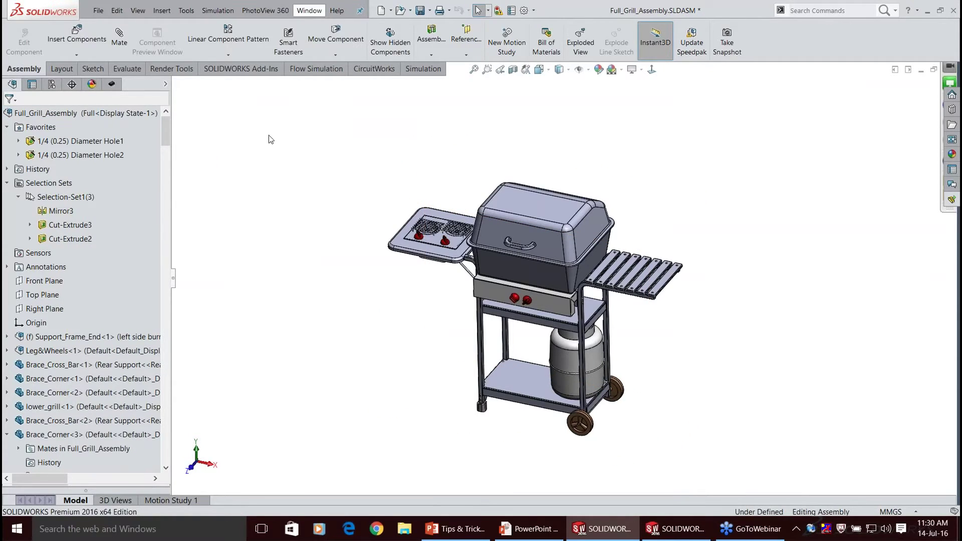
{"action": "left_click", "coordinate": [396, 159]}
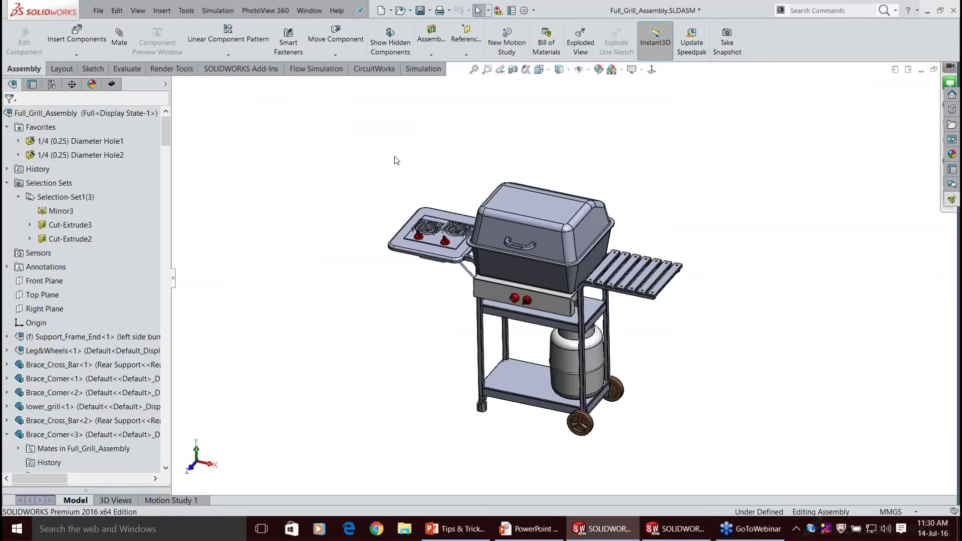
{"action": "key", "text": "r"}
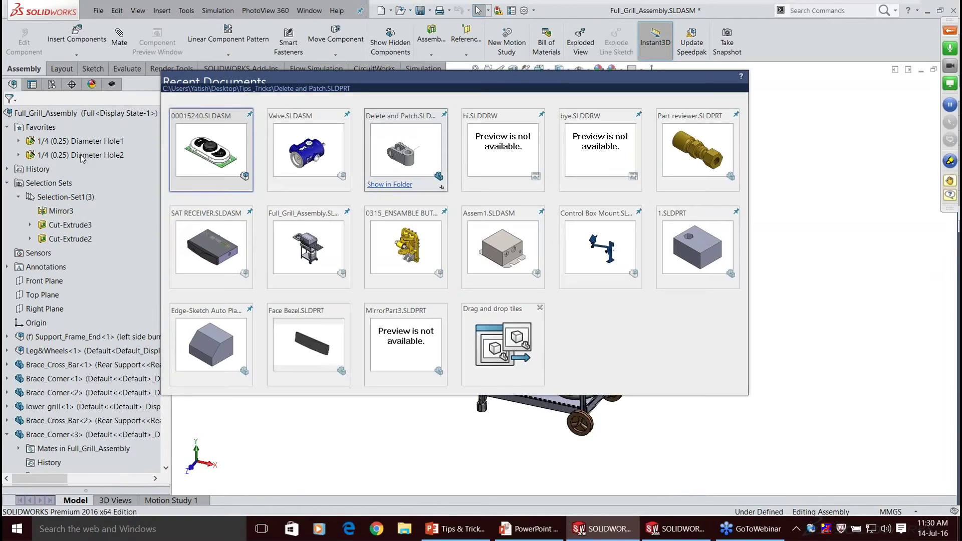
{"action": "left_click", "coordinate": [406, 151]}
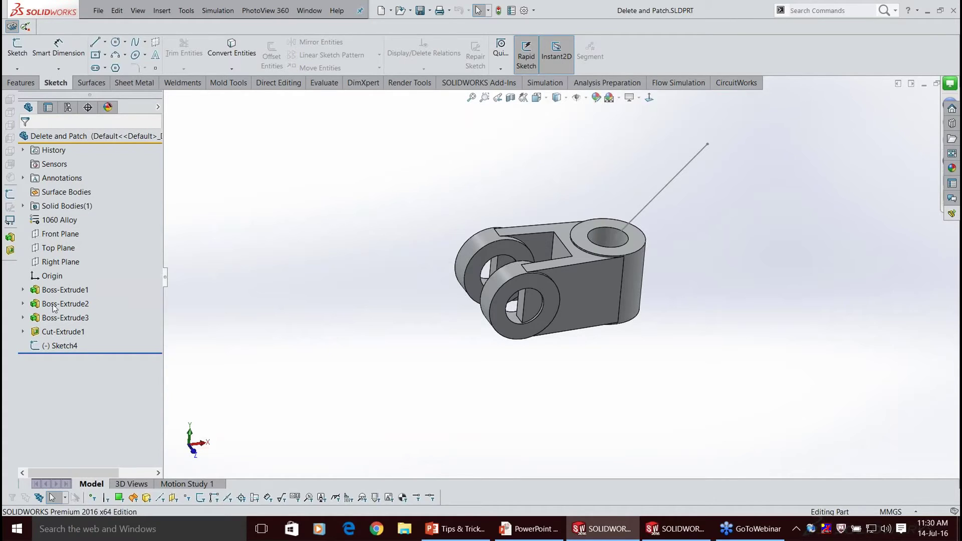
Disable the Enable Freeze bar option in the General system options and apply it.
{"action": "mouse_move", "coordinate": [54, 307]}
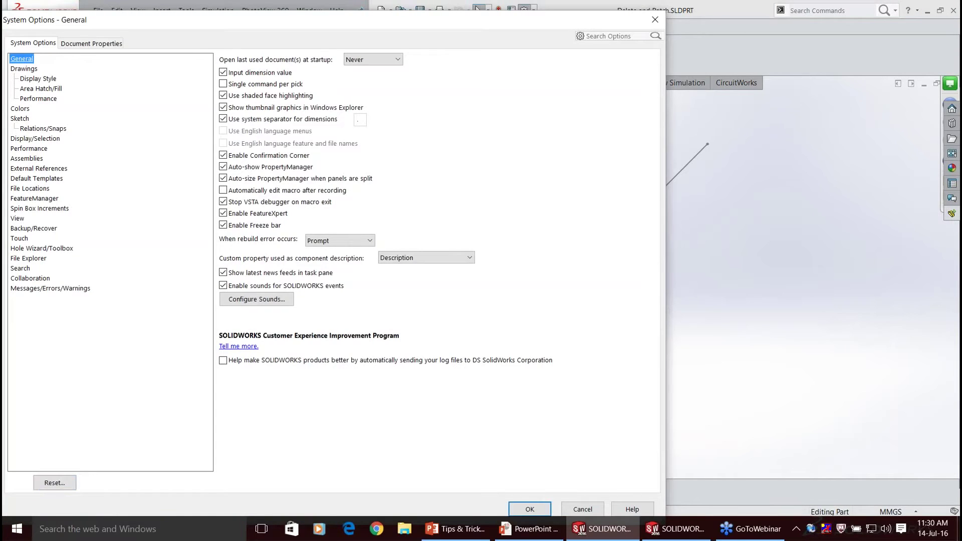
{"action": "left_click", "coordinate": [223, 226]}
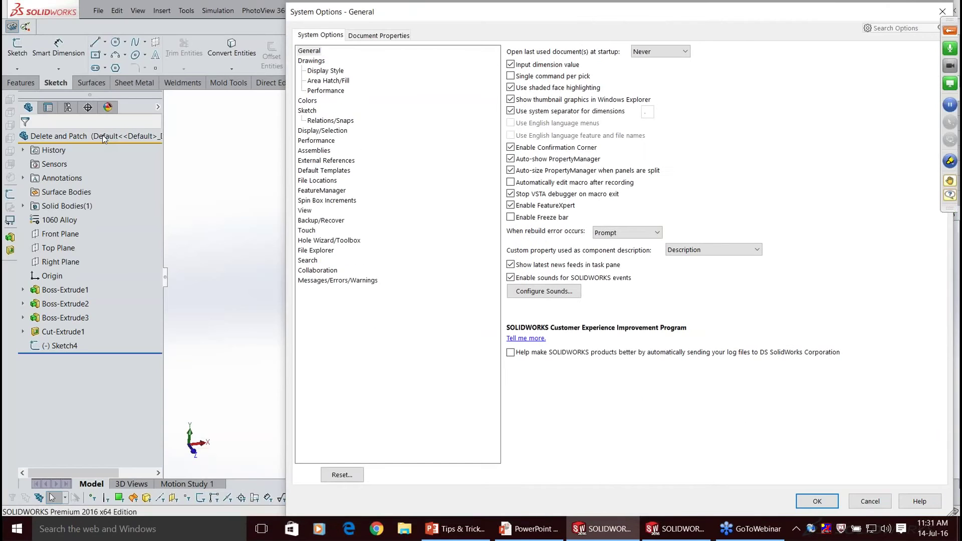
{"action": "key", "text": "Return"}
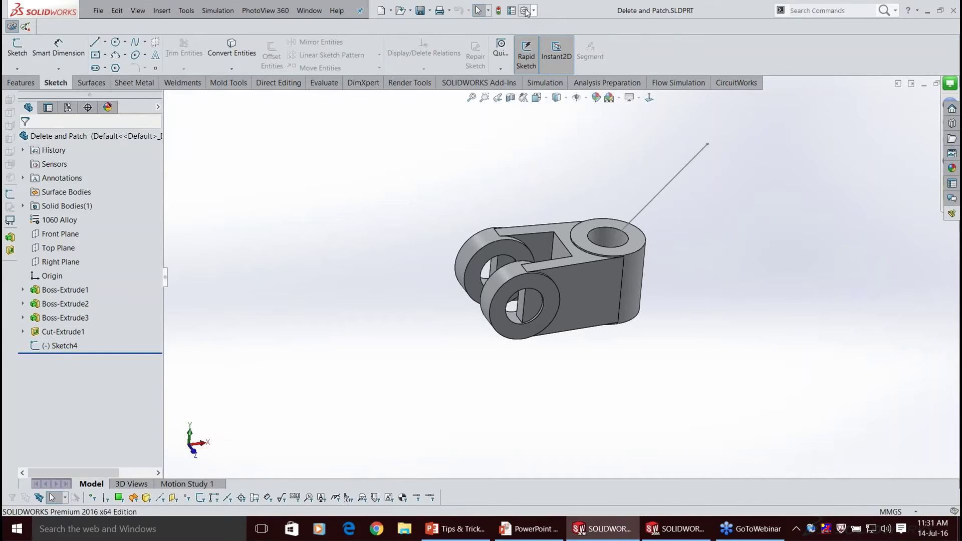
Turn on Enable Freeze bar in the General system options and freeze the part's features through Boss-Extrude3.
{"action": "left_click", "coordinate": [524, 11]}
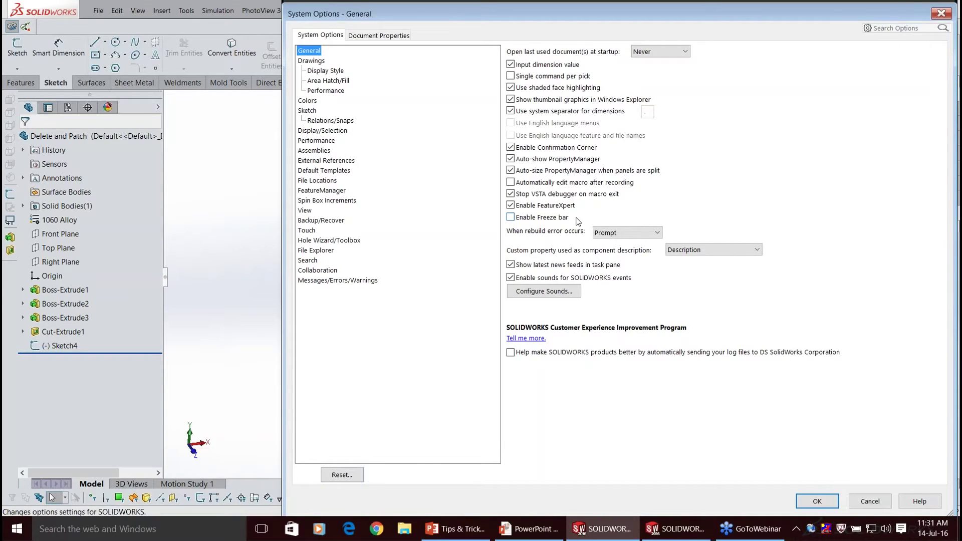
{"action": "left_click", "coordinate": [575, 218]}
{"action": "left_click", "coordinate": [815, 502]}
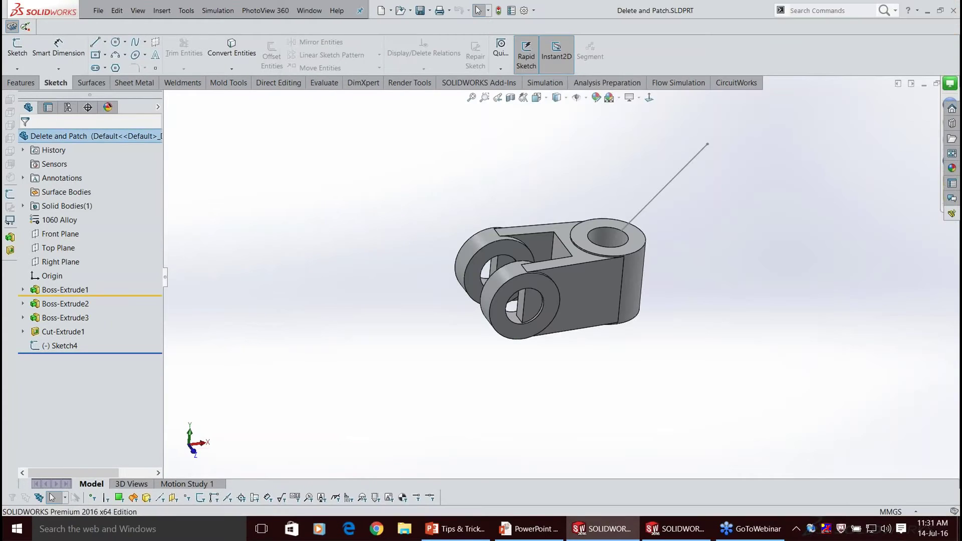
{"action": "left_click_drag", "start_coordinate": [52, 296], "coordinate": [52, 321]}
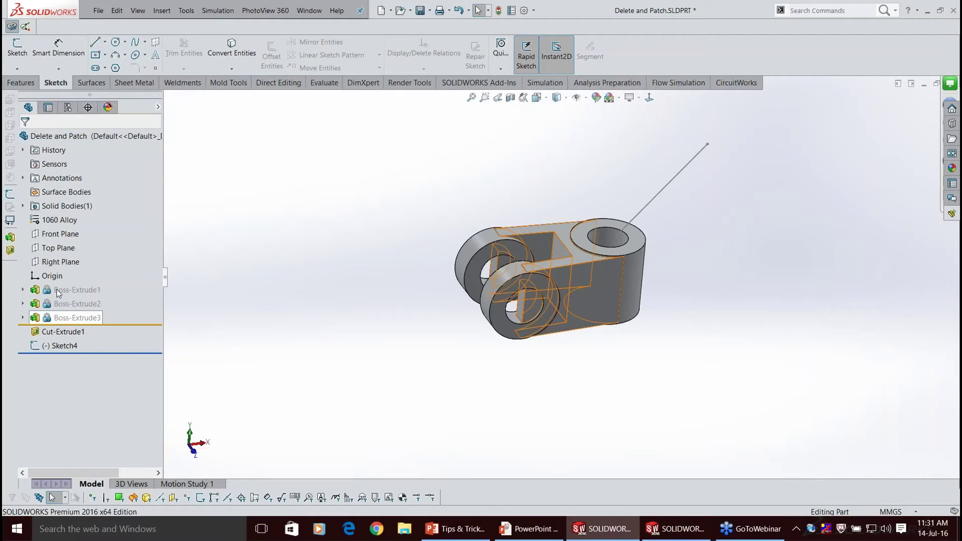
Compare the commands available for the frozen Boss-Extrude1 with those for the unfrozen Cut-Extrude1.
{"action": "left_click", "coordinate": [58, 293]}
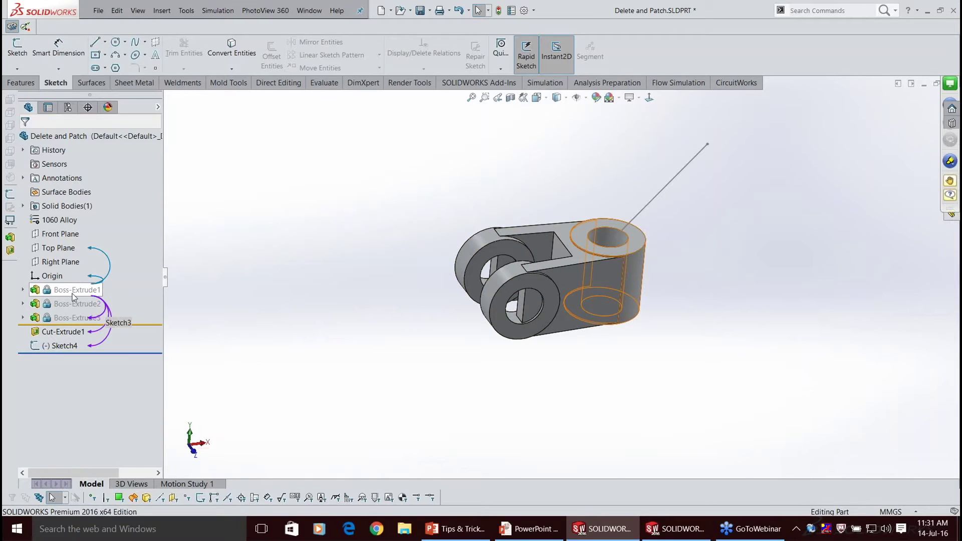
{"action": "right_click", "coordinate": [75, 297]}
{"action": "right_click", "coordinate": [74, 296]}
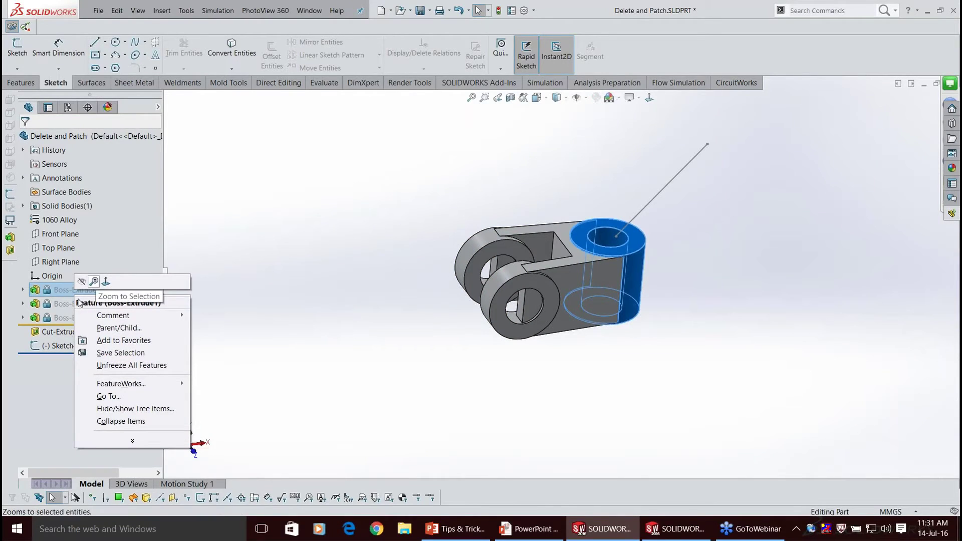
{"action": "right_click", "coordinate": [59, 332]}
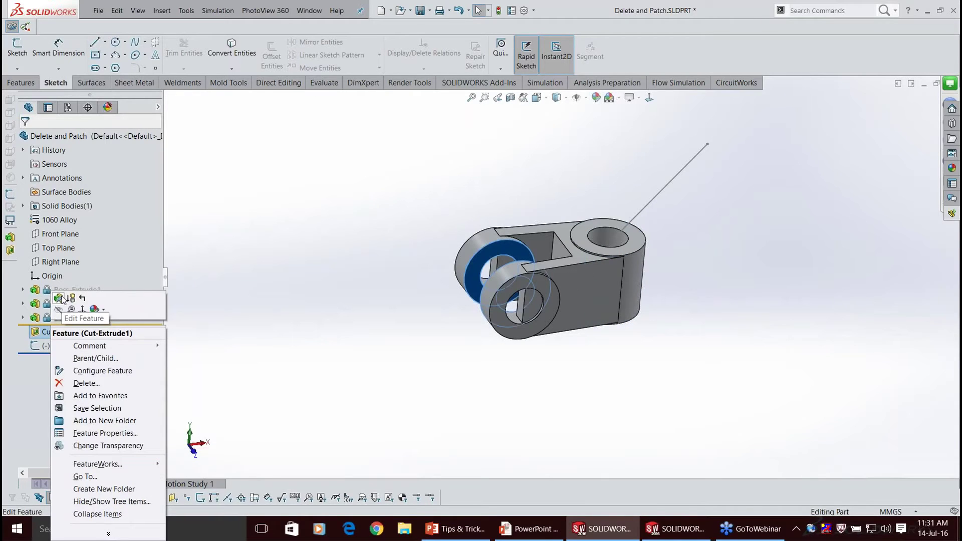
{"action": "left_click", "coordinate": [239, 263]}
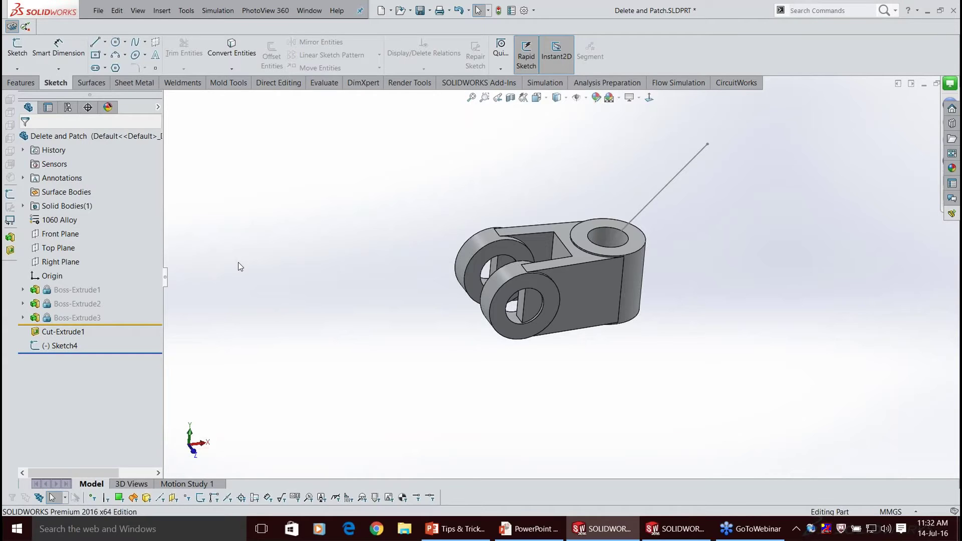
Move the freeze bar above Boss-Extrude3 and on up to just below the part name to unfreeze all features.
{"action": "left_click", "coordinate": [80, 318]}
{"action": "left_click", "coordinate": [661, 217]}
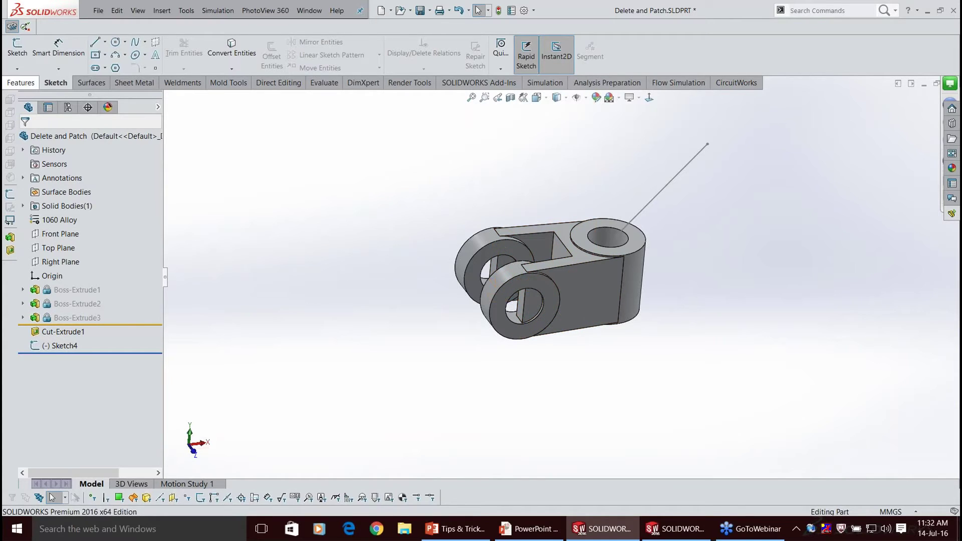
{"action": "left_click_drag", "start_coordinate": [109, 304], "coordinate": [108, 310]}
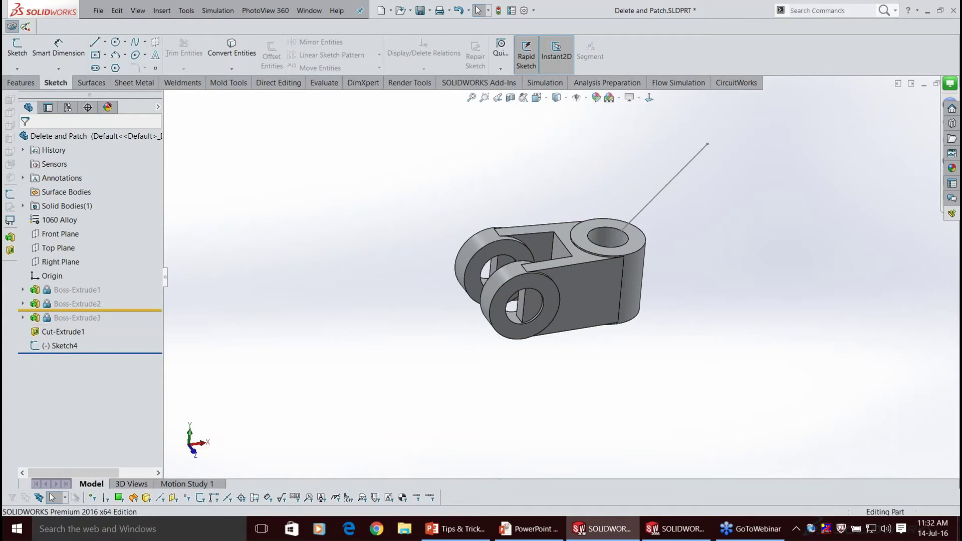
{"action": "right_click", "coordinate": [77, 318]}
{"action": "left_click", "coordinate": [87, 295]}
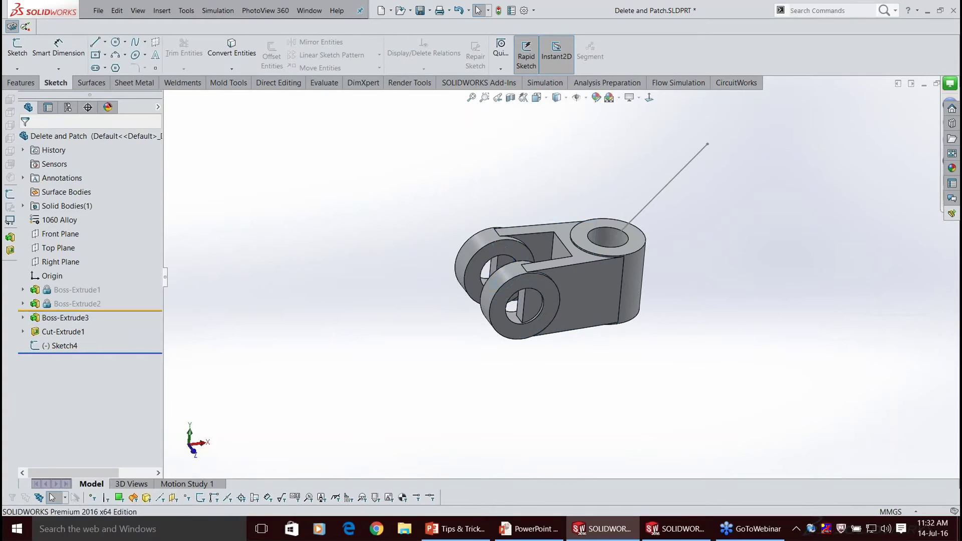
{"action": "left_click_drag", "start_coordinate": [108, 311], "coordinate": [108, 142]}
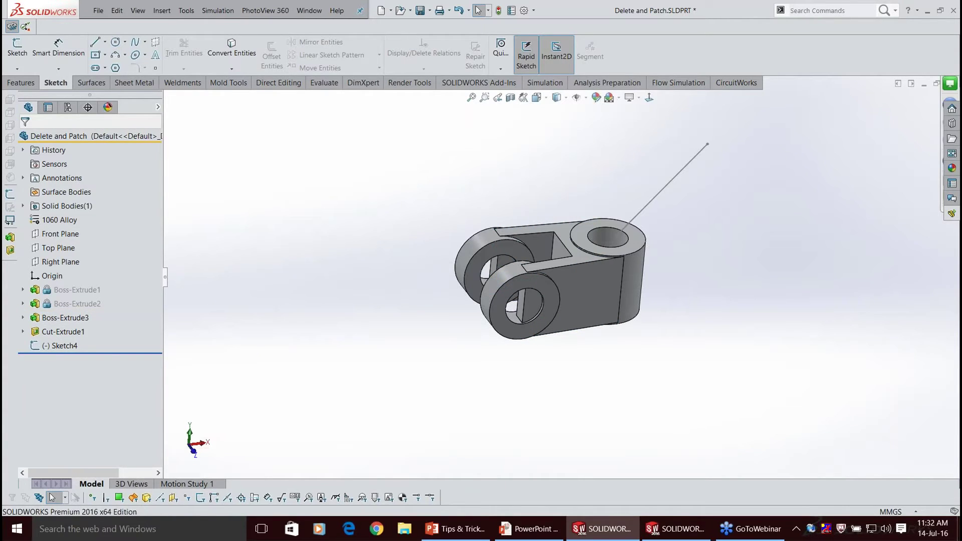
{"action": "left_click", "coordinate": [524, 10]}
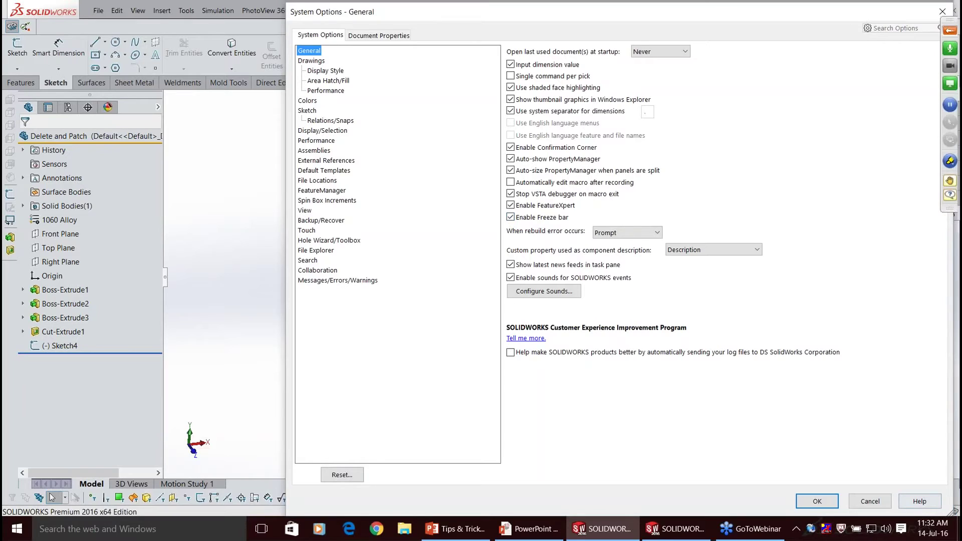
{"action": "left_click", "coordinate": [869, 501]}
Examine the fork end from several angles, including the Boss-Extrude3 face and the circular edge at the front lug's hole.
{"action": "middle_click_drag", "start_coordinate": [555, 206], "coordinate": [518, 211]}
{"action": "key", "text": "Escape"}
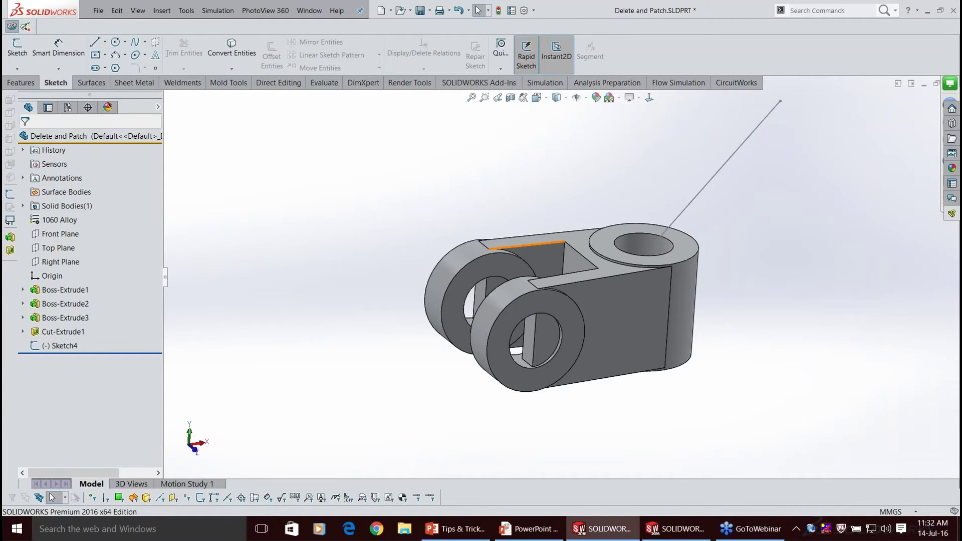
{"action": "scroll", "coordinate": [593, 279], "scroll_direction": "down", "scroll_amount": 2}
{"action": "middle_click", "coordinate": [593, 279]}
{"action": "scroll", "coordinate": [581, 253], "scroll_direction": "up", "scroll_amount": 2}
{"action": "middle_click_drag", "start_coordinate": [594, 278], "coordinate": [545, 244]}
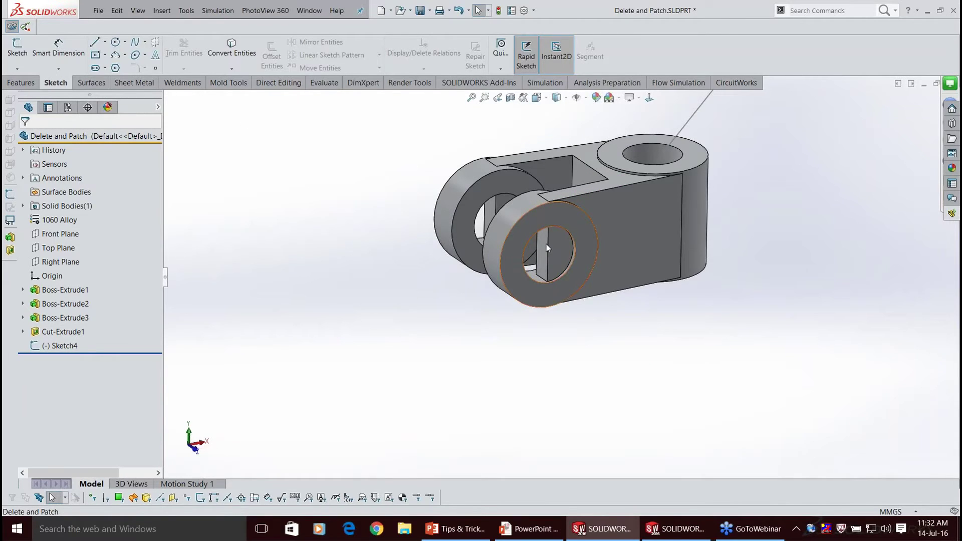
{"action": "left_click", "coordinate": [545, 244]}
{"action": "scroll", "coordinate": [546, 244], "scroll_direction": "down", "scroll_amount": 1}
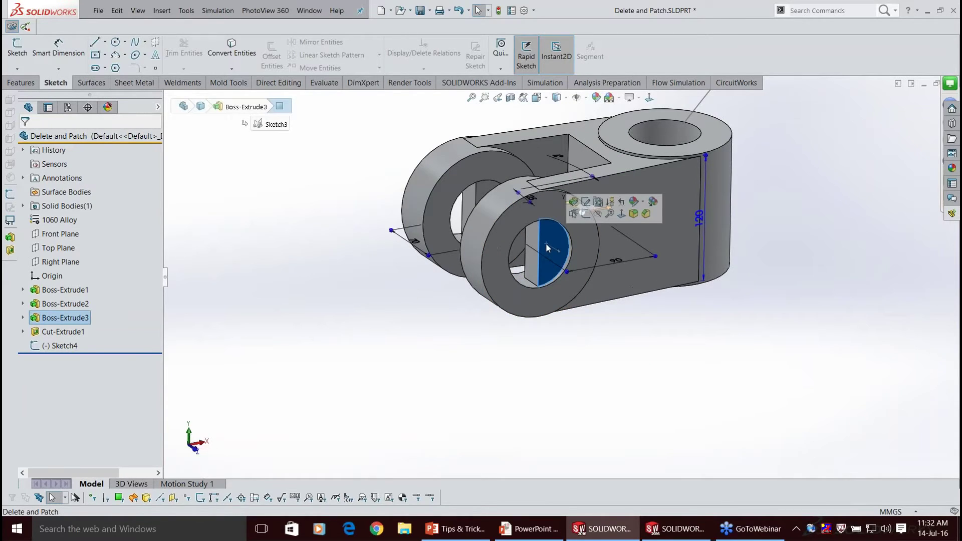
{"action": "left_click", "coordinate": [583, 213]}
{"action": "key", "text": "Escape"}
{"action": "scroll", "coordinate": [582, 196], "scroll_direction": "up", "scroll_amount": 2}
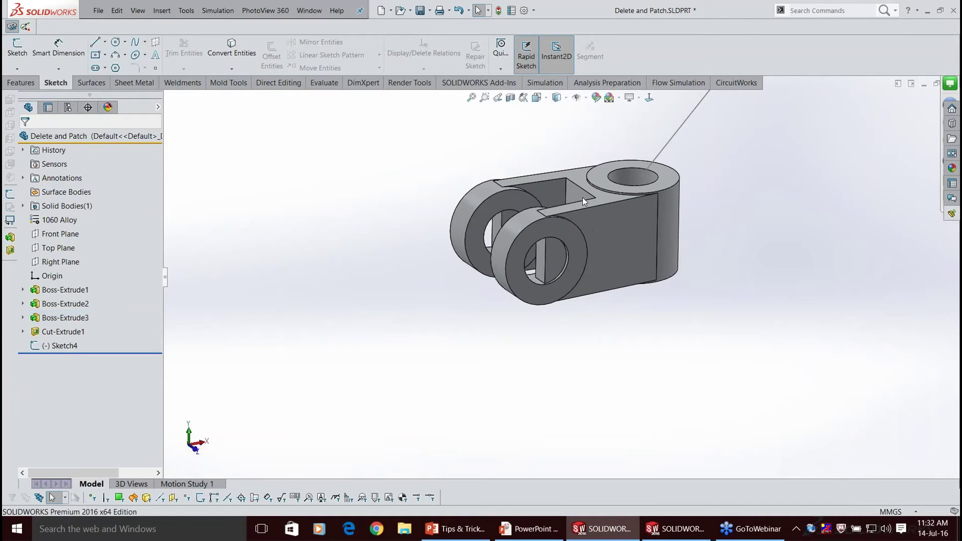
{"action": "scroll", "coordinate": [583, 200], "scroll_direction": "down", "scroll_amount": 2}
{"action": "middle_click_drag", "start_coordinate": [582, 200], "coordinate": [624, 205]}
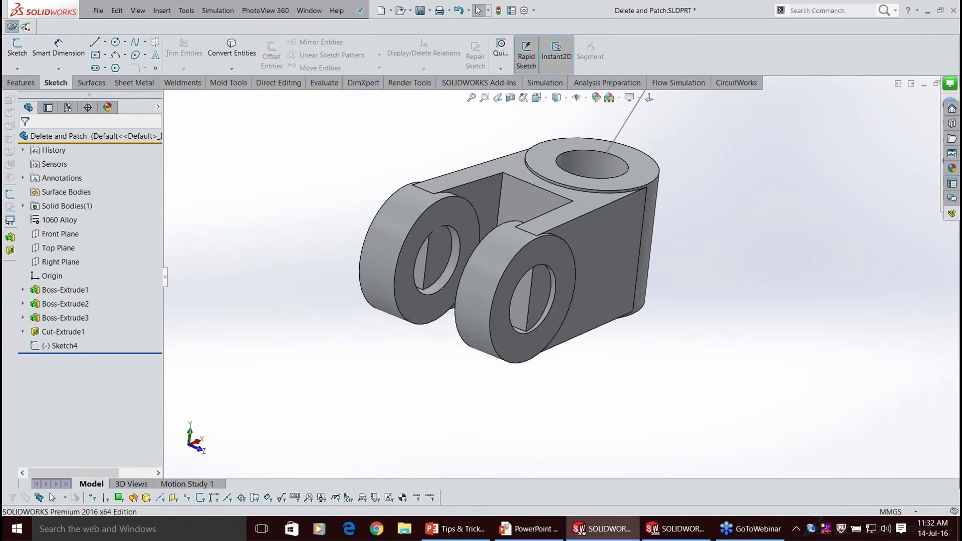
{"action": "left_click", "coordinate": [555, 292]}
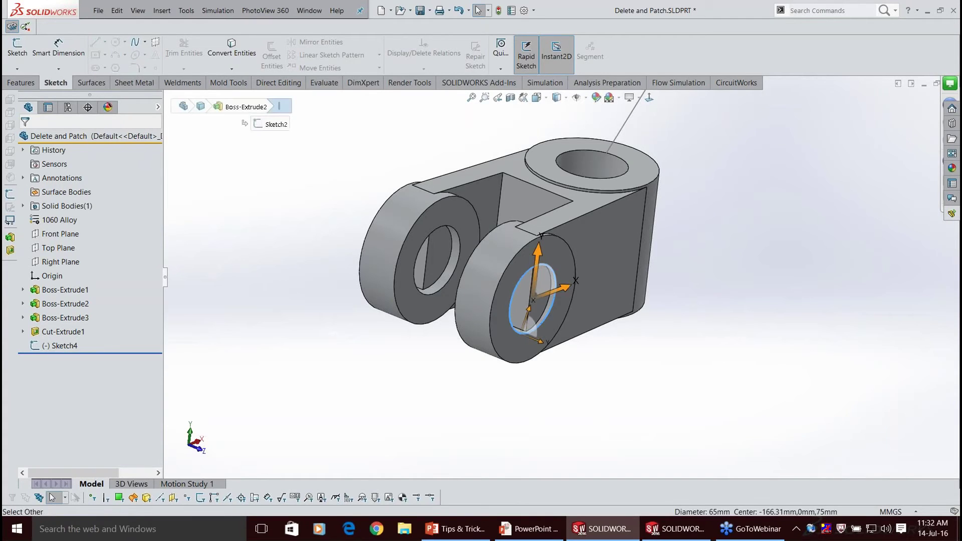
{"action": "key", "text": "Escape"}
{"action": "middle_click_drag", "start_coordinate": [623, 313], "coordinate": [582, 308]}
{"action": "scroll", "coordinate": [580, 307], "scroll_direction": "up", "scroll_amount": 2}
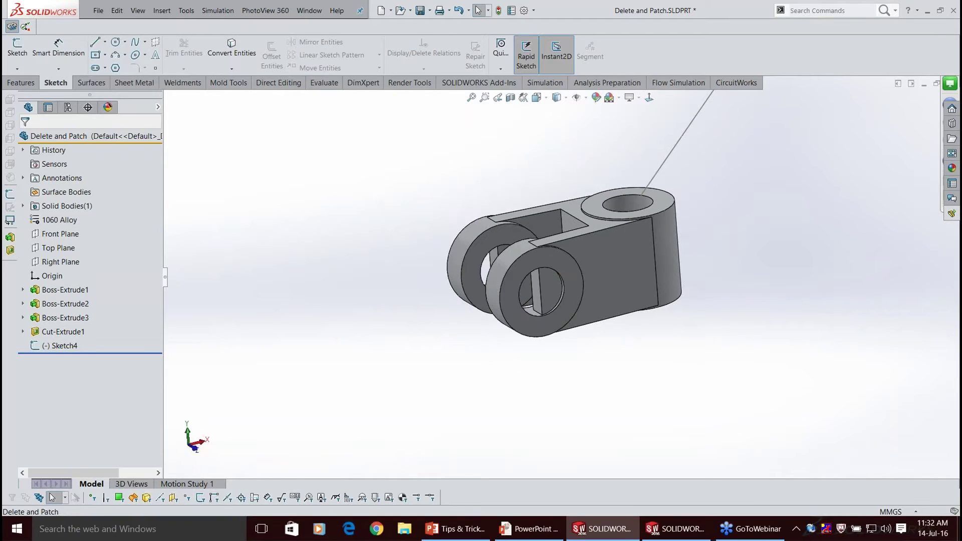
Remove the leftover arm material inside both lug holes by deleting its six faces with the Delete and Patch option.
{"action": "scroll", "coordinate": [532, 335], "scroll_direction": "down", "scroll_amount": 2}
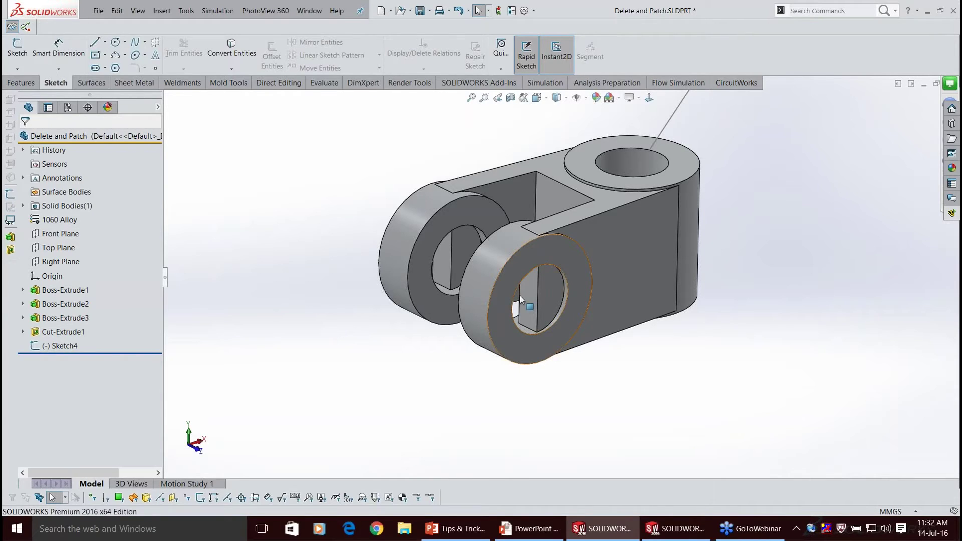
{"action": "middle_click_drag", "start_coordinate": [555, 289], "coordinate": [519, 297], "text": "ctrl"}
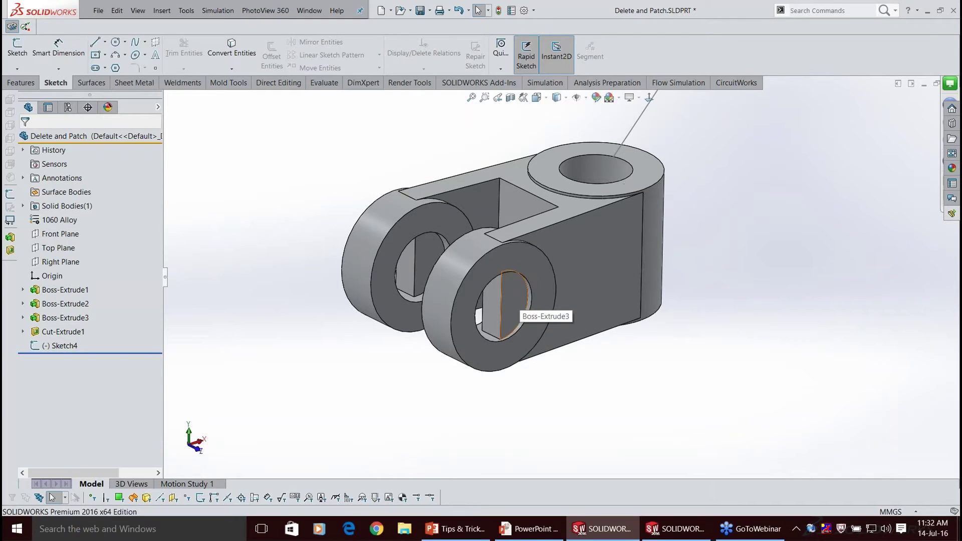
{"action": "left_click", "coordinate": [511, 307]}
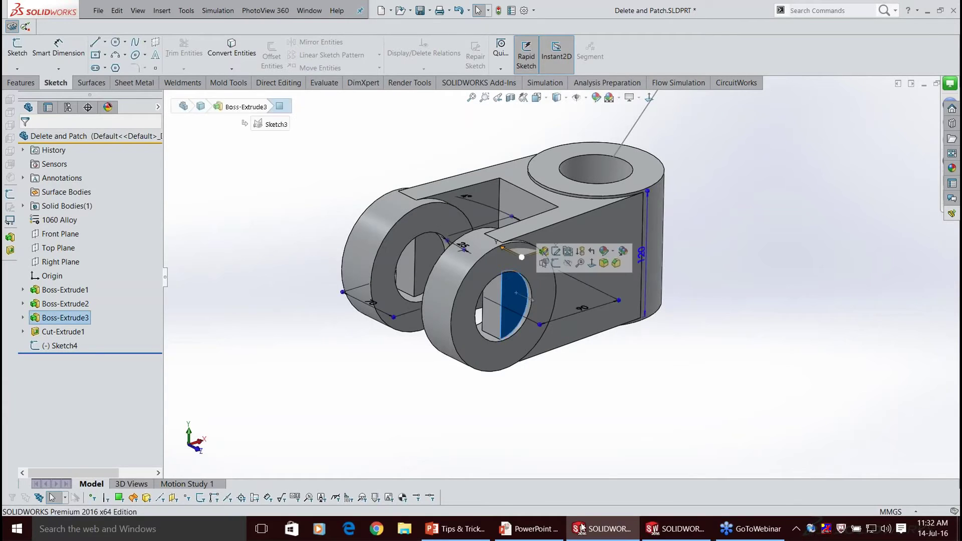
{"action": "right_click", "coordinate": [516, 466]}
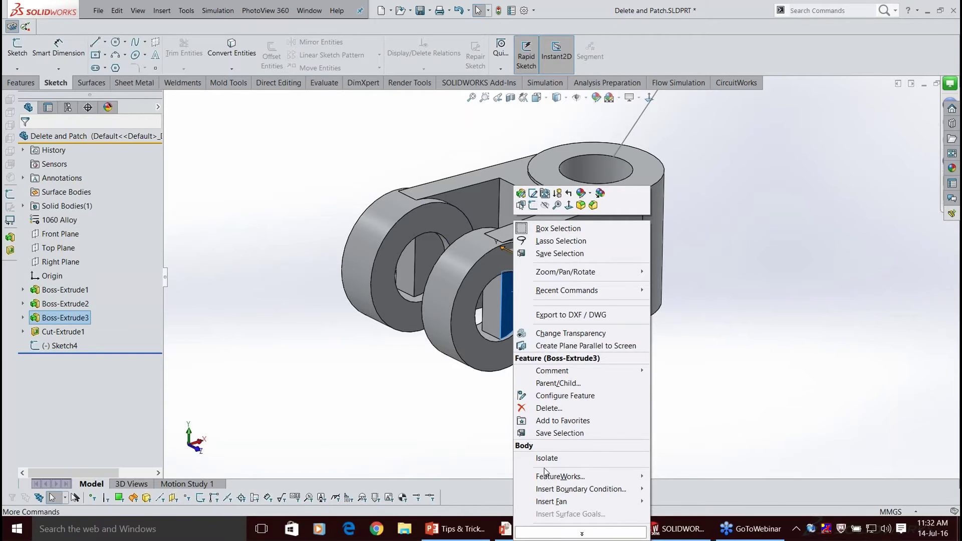
{"action": "left_click", "coordinate": [549, 468]}
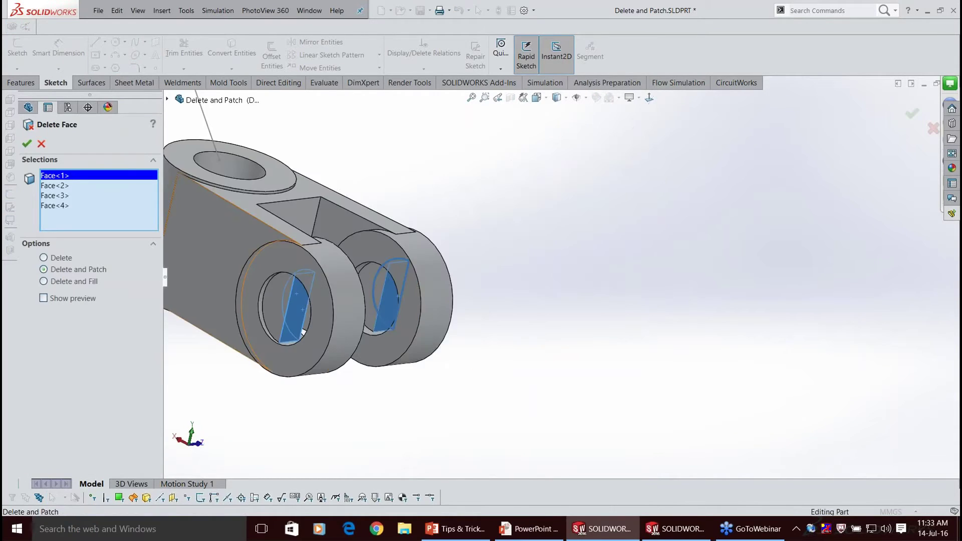
{"action": "left_click", "coordinate": [275, 305]}
{"action": "left_click", "coordinate": [378, 279]}
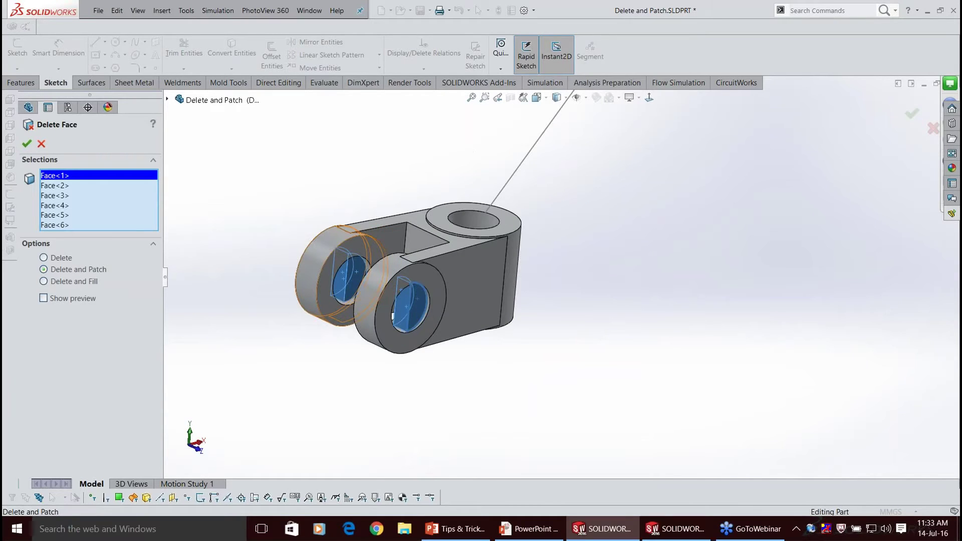
{"action": "key", "text": "Return"}
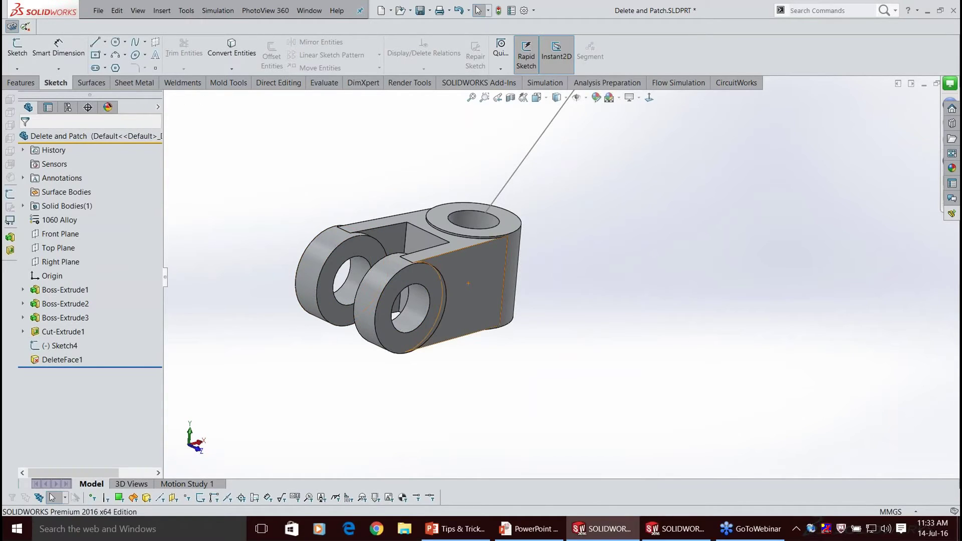
Start a 10 mm fillet on the slot's inner vertical corner edge beside the rear lug.
{"action": "scroll", "coordinate": [321, 302], "scroll_direction": "down", "scroll_amount": 2}
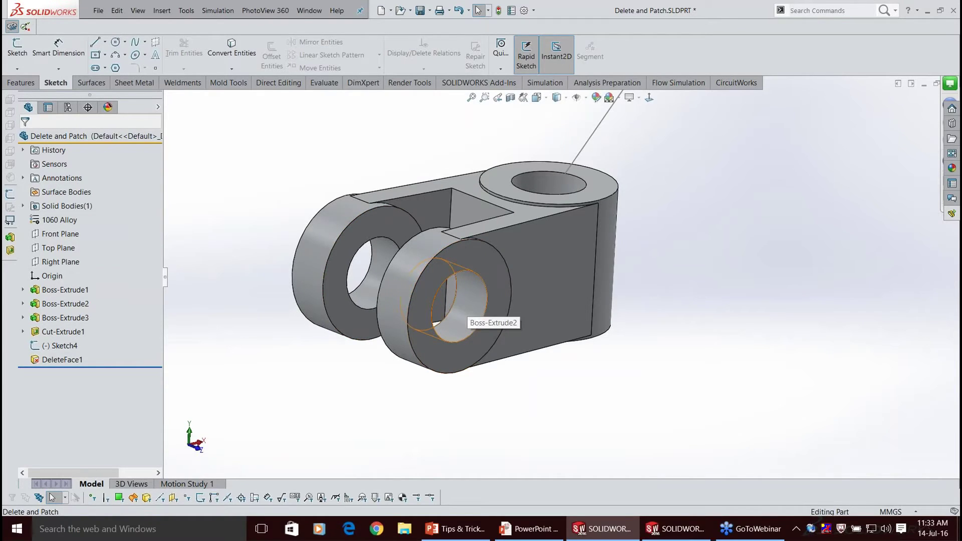
{"action": "scroll", "coordinate": [475, 292], "scroll_direction": "up", "scroll_amount": 1}
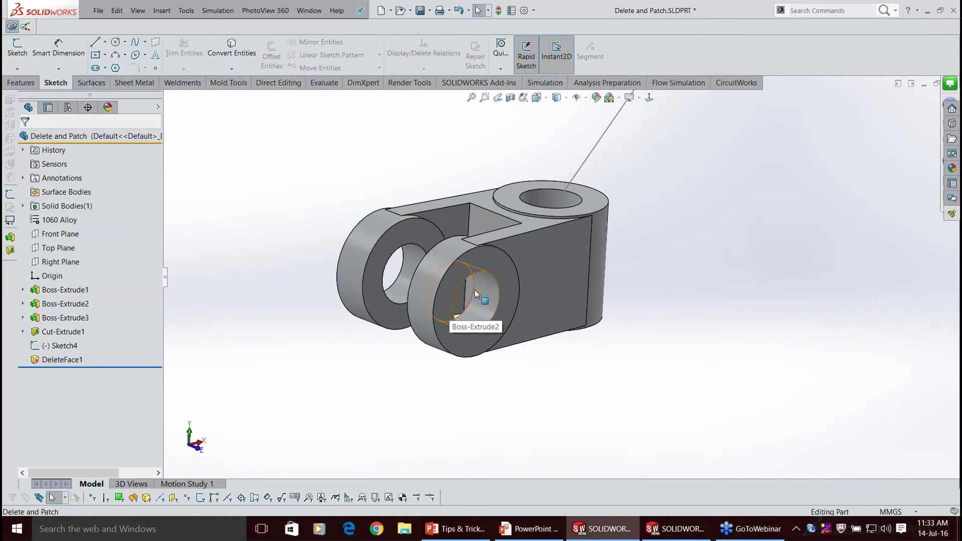
{"action": "scroll", "coordinate": [474, 290], "scroll_direction": "down", "scroll_amount": 2}
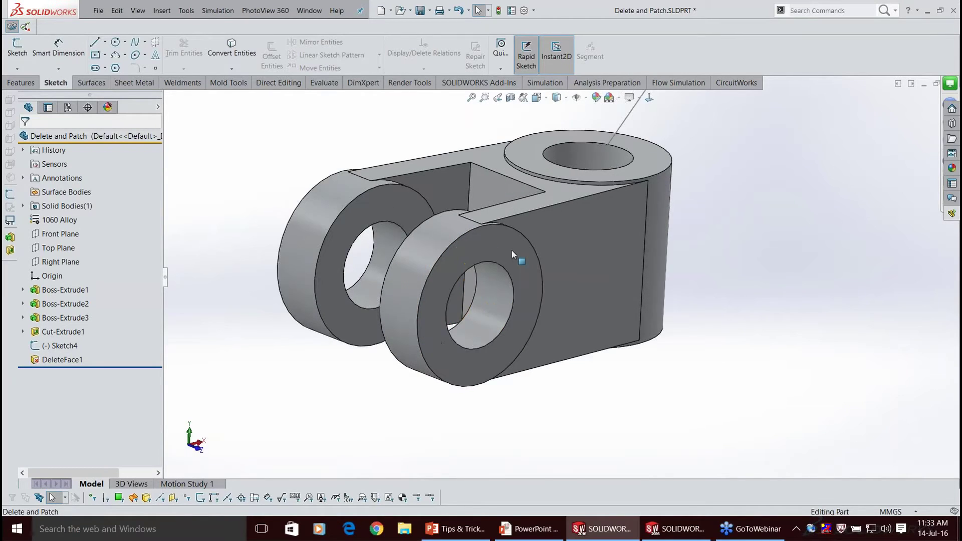
{"action": "scroll", "coordinate": [512, 250], "scroll_direction": "up", "scroll_amount": 3}
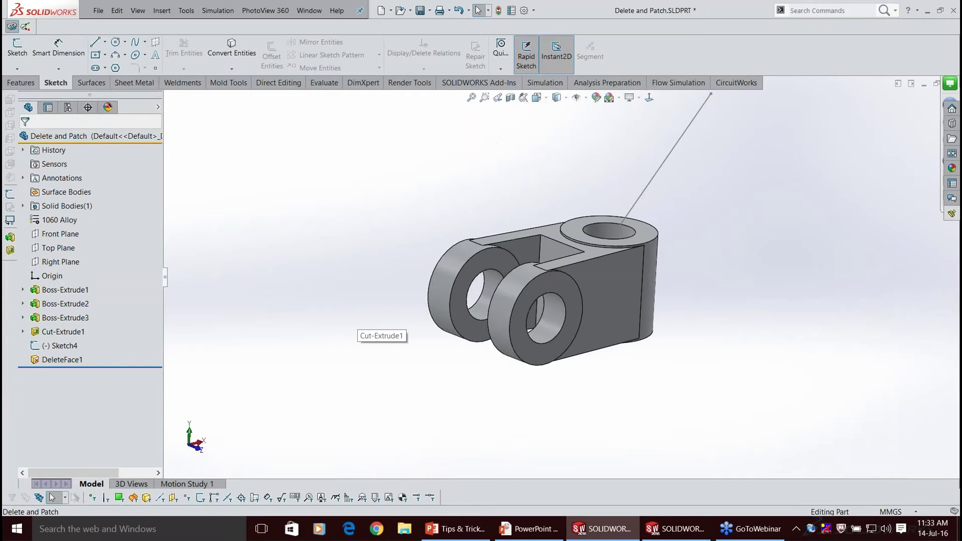
{"action": "middle_click_drag", "start_coordinate": [581, 281], "coordinate": [646, 287]}
{"action": "scroll", "coordinate": [391, 180], "scroll_direction": "down", "scroll_amount": 3}
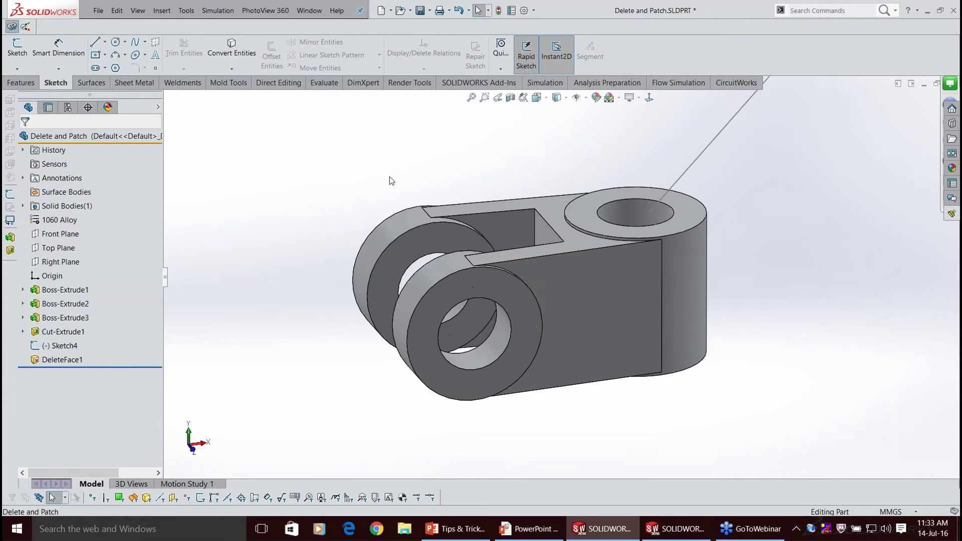
{"action": "key", "text": "s"}
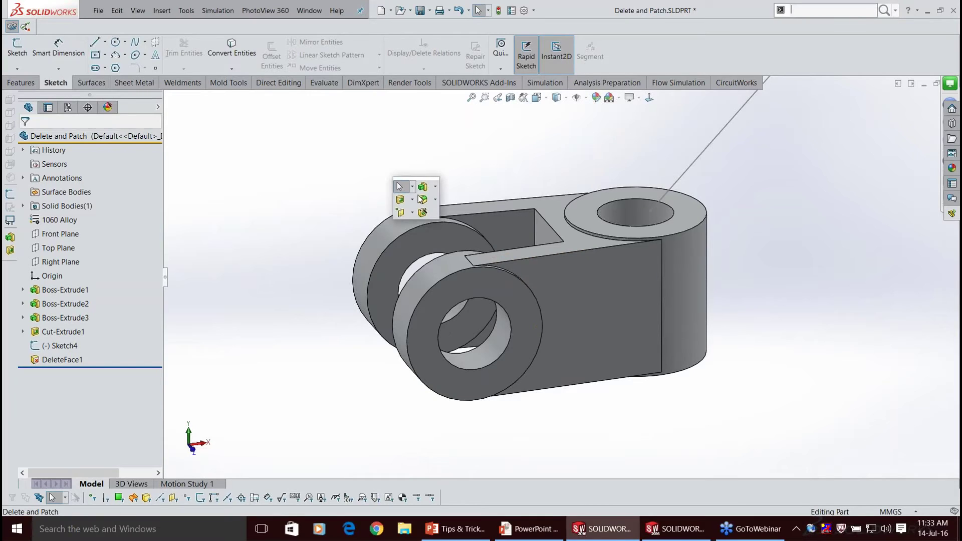
{"action": "left_click", "coordinate": [423, 199]}
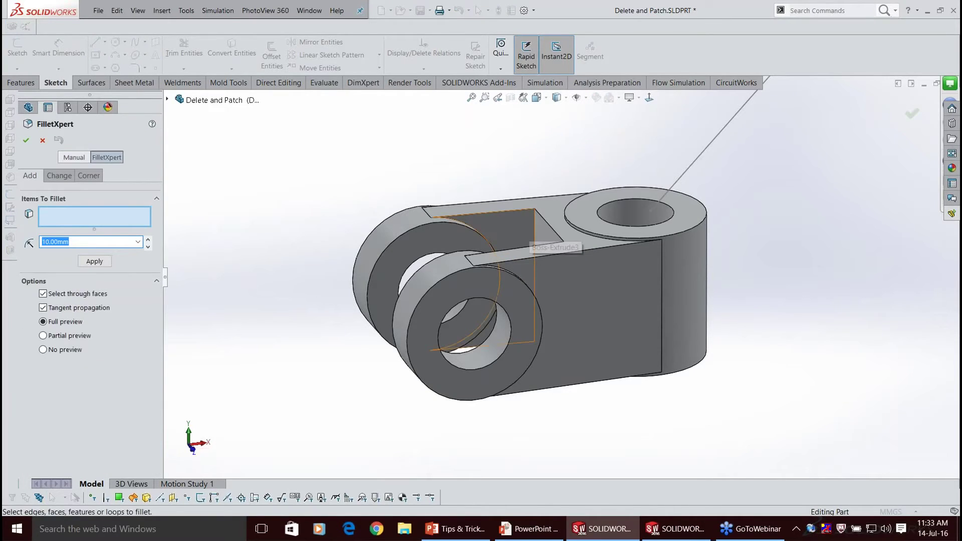
{"action": "left_click", "coordinate": [565, 277]}
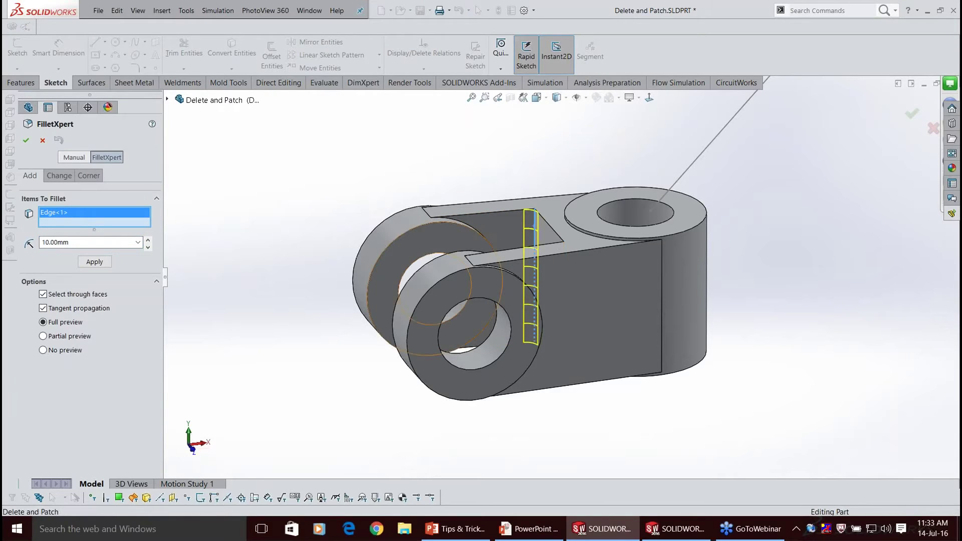
Add the slot's opposite inner vertical corner edge and create the 10 mm fillet on both edges.
{"action": "middle_click_drag", "start_coordinate": [479, 314], "coordinate": [599, 352]}
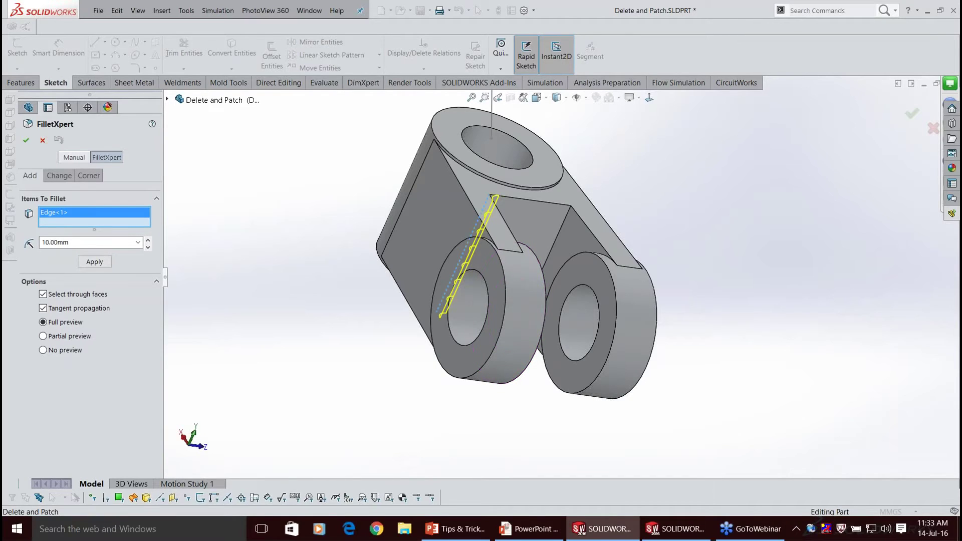
{"action": "mouse_move", "coordinate": [501, 225]}
{"action": "middle_mouse_down"}
{"action": "mouse_move", "coordinate": [579, 198]}
{"action": "mouse_move", "coordinate": [505, 214]}
{"action": "middle_mouse_up"}
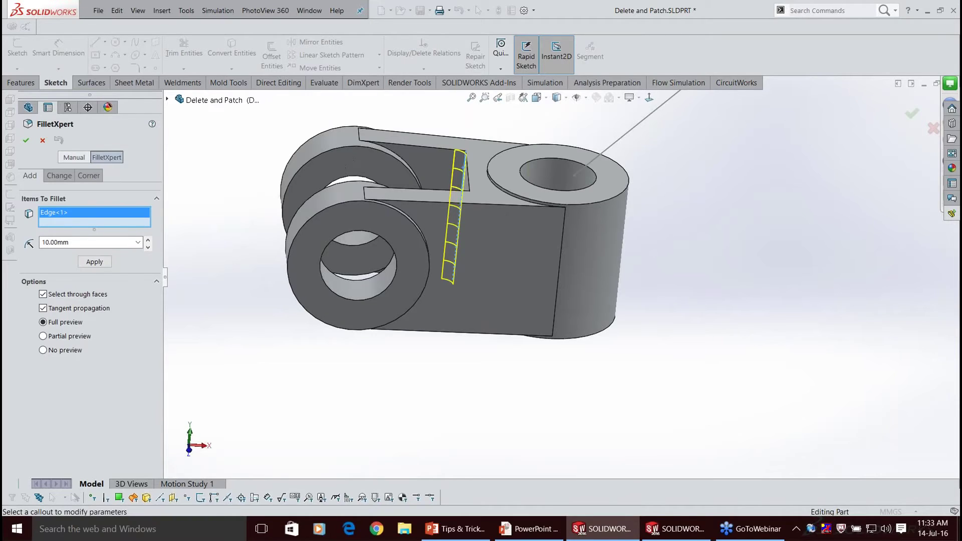
{"action": "left_click", "coordinate": [465, 226]}
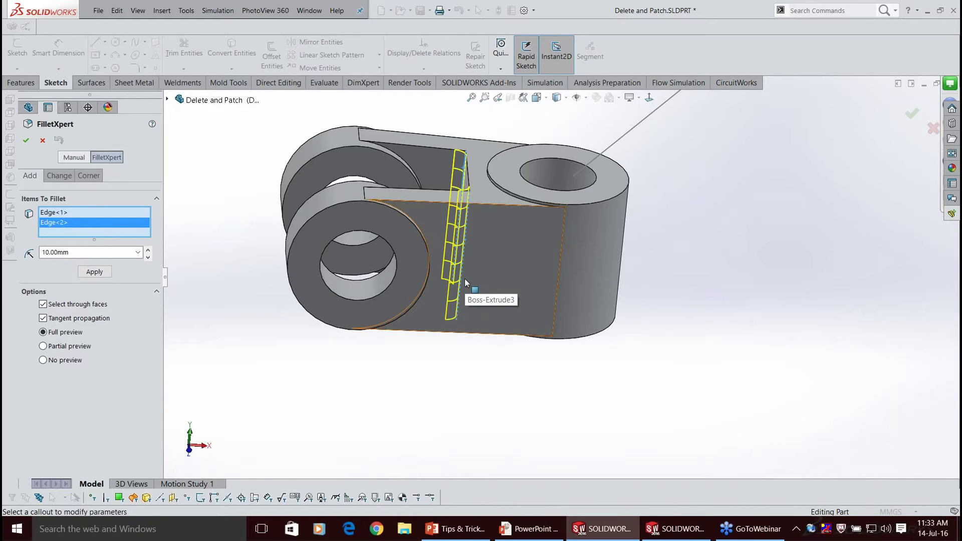
{"action": "middle_click_drag", "start_coordinate": [464, 279], "coordinate": [488, 335]}
{"action": "scroll", "coordinate": [571, 382], "scroll_direction": "up", "scroll_amount": 3}
{"action": "scroll", "coordinate": [488, 336], "scroll_direction": "down", "scroll_amount": 3}
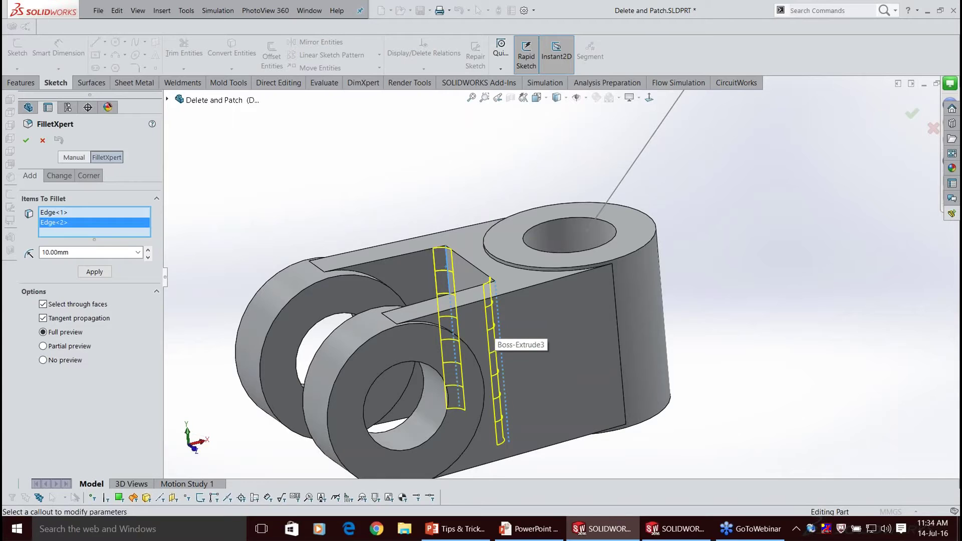
{"action": "middle_click_drag", "start_coordinate": [488, 333], "coordinate": [564, 363]}
{"action": "scroll", "coordinate": [563, 363], "scroll_direction": "up", "scroll_amount": 2}
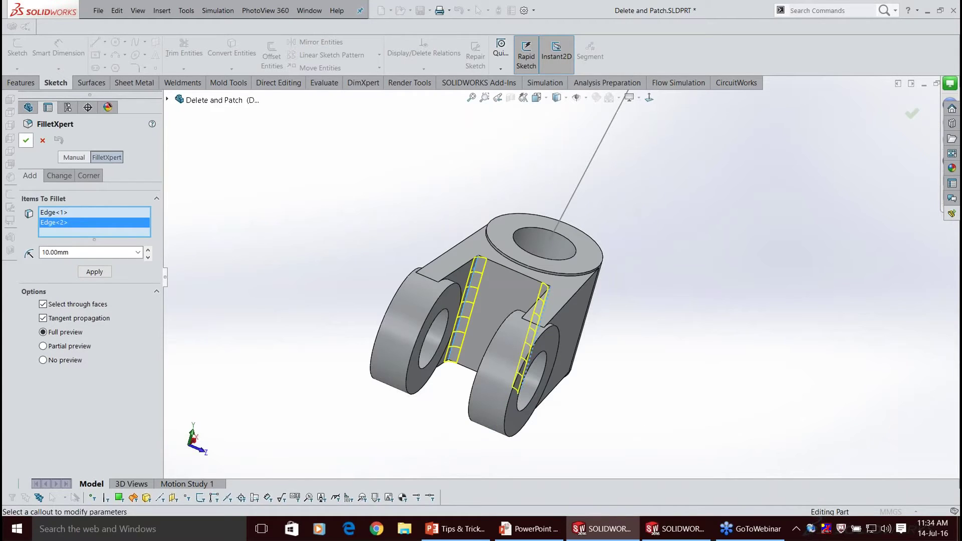
{"action": "left_click", "coordinate": [25, 140]}
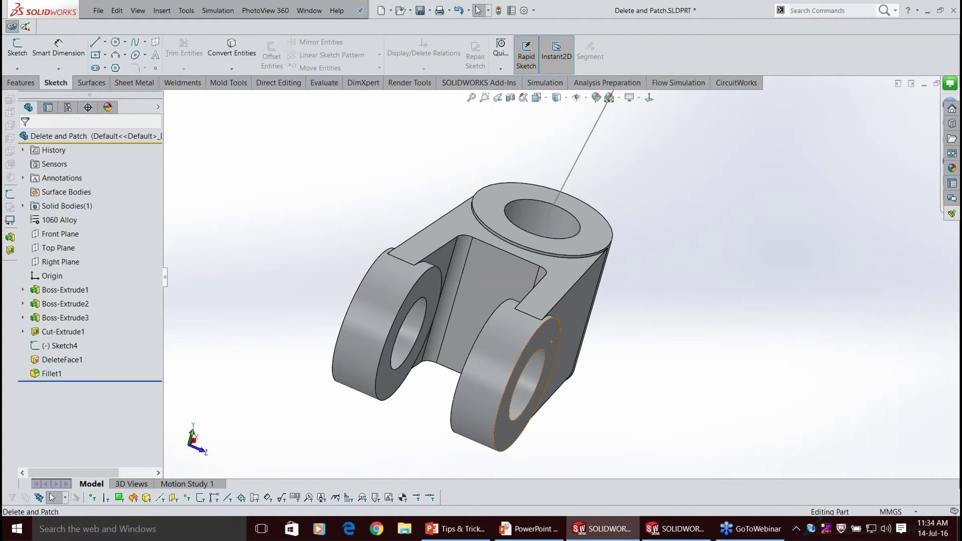
Check both rounded corner faces of the two-edge slot fillet and delete Fillet1 from the part.
{"action": "scroll", "coordinate": [551, 341], "scroll_direction": "up", "scroll_amount": 1}
{"action": "middle_click_drag", "start_coordinate": [480, 335], "coordinate": [501, 323]}
{"action": "middle_click_drag", "start_coordinate": [533, 275], "coordinate": [507, 267]}
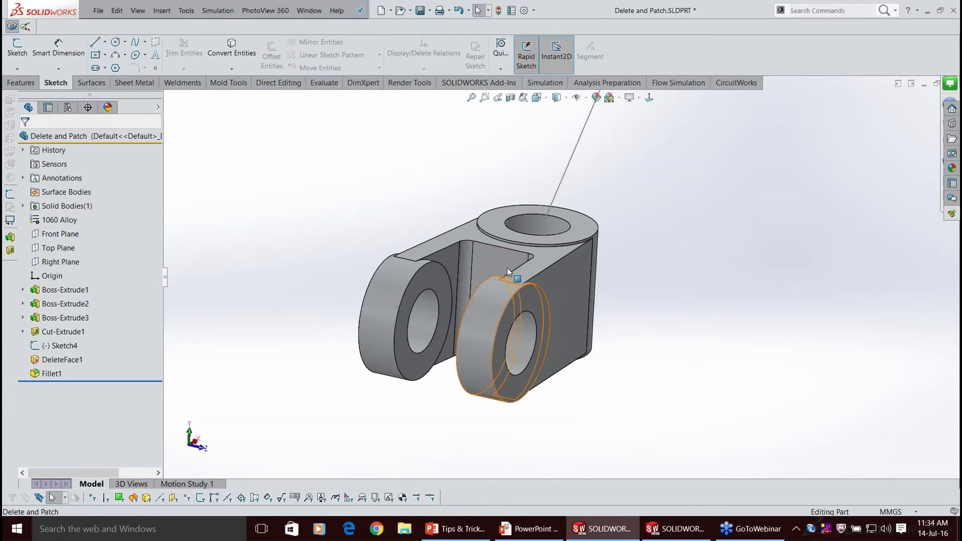
{"action": "scroll", "coordinate": [507, 268], "scroll_direction": "down", "scroll_amount": 3}
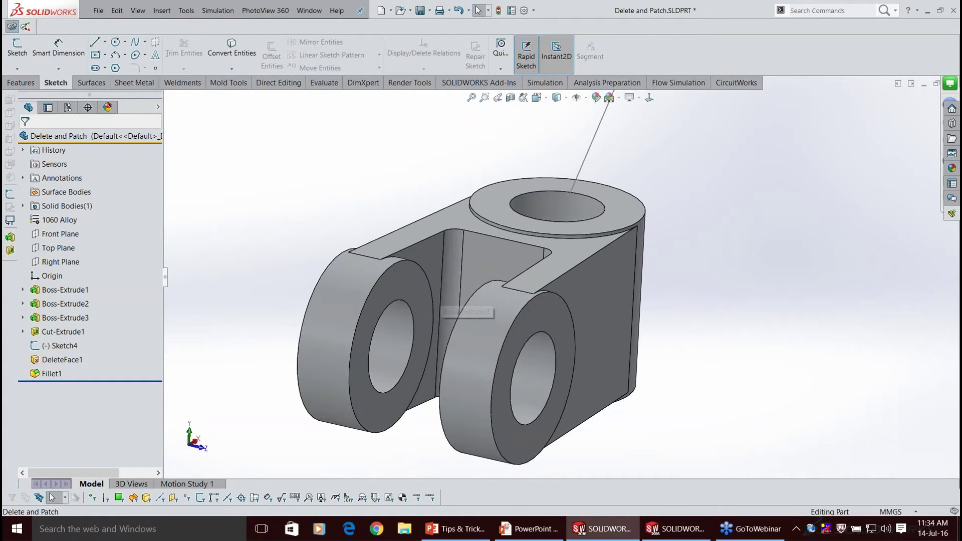
{"action": "middle_click_drag", "start_coordinate": [454, 256], "coordinate": [506, 278], "text": "ctrl"}
{"action": "left_click", "coordinate": [506, 278]}
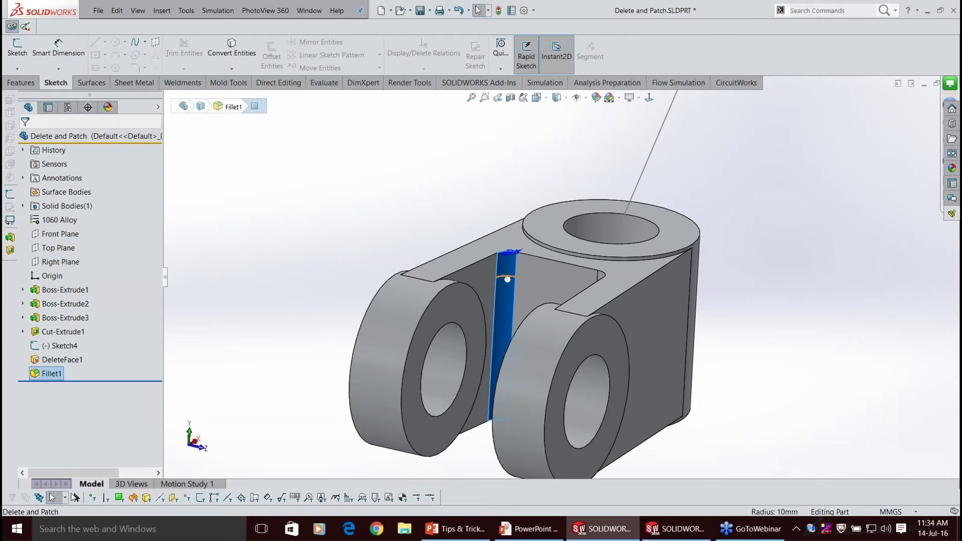
{"action": "scroll", "coordinate": [521, 271], "scroll_direction": "down", "scroll_amount": 2}
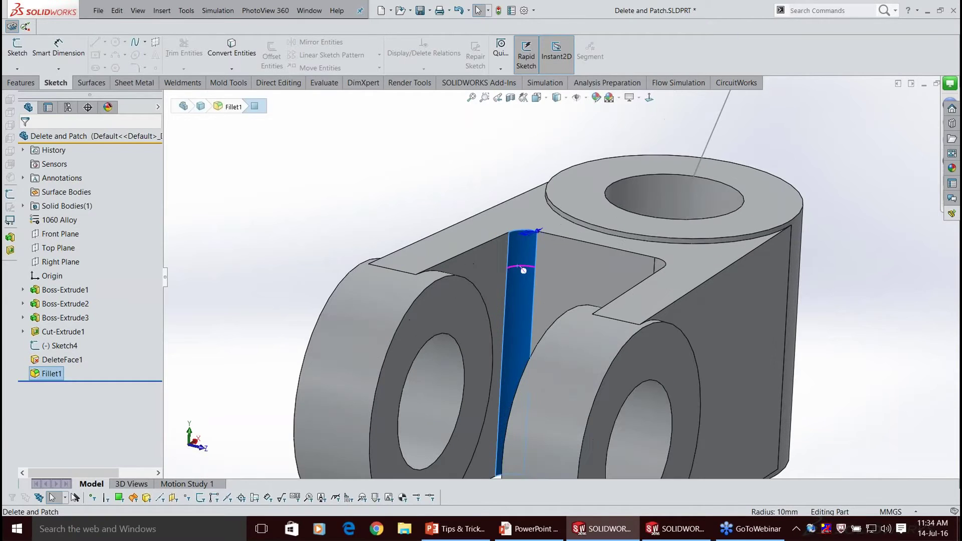
{"action": "scroll", "coordinate": [523, 270], "scroll_direction": "up", "scroll_amount": 2}
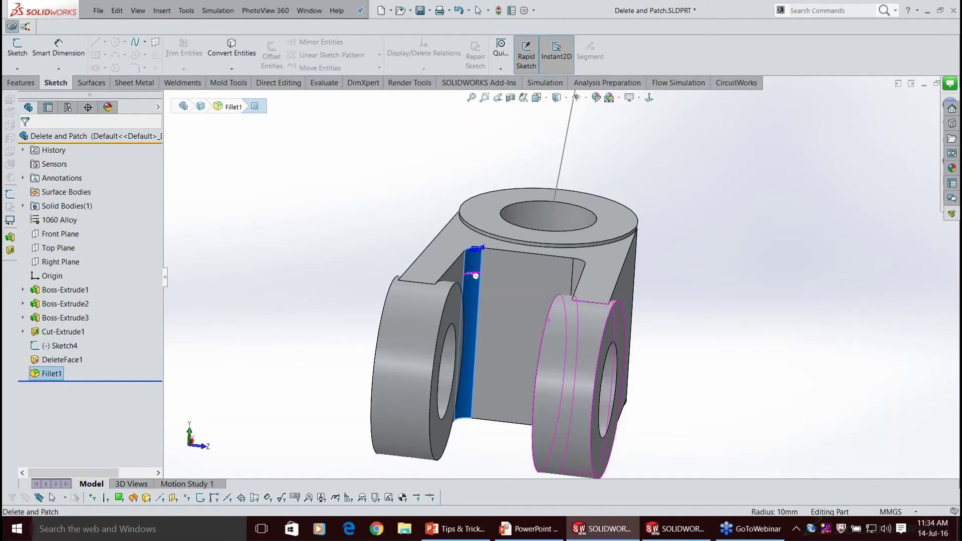
{"action": "middle_click_drag", "start_coordinate": [475, 275], "coordinate": [521, 275]}
{"action": "left_click", "coordinate": [520, 275]}
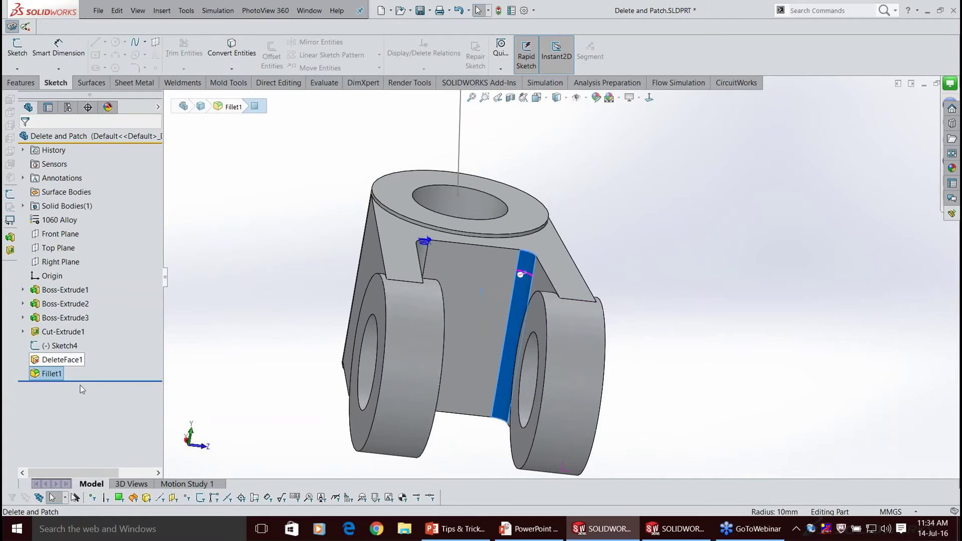
{"action": "right_click", "coordinate": [50, 374]}
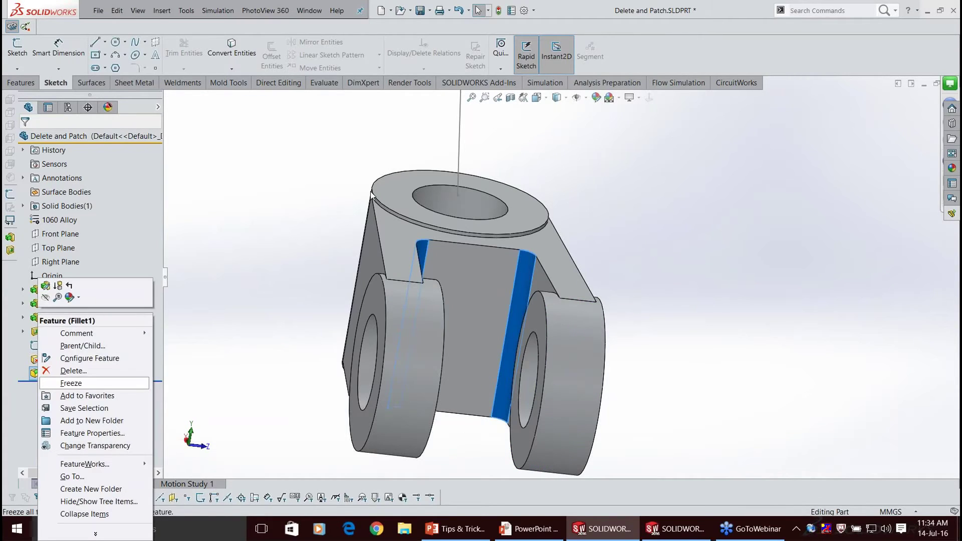
{"action": "left_click", "coordinate": [371, 192]}
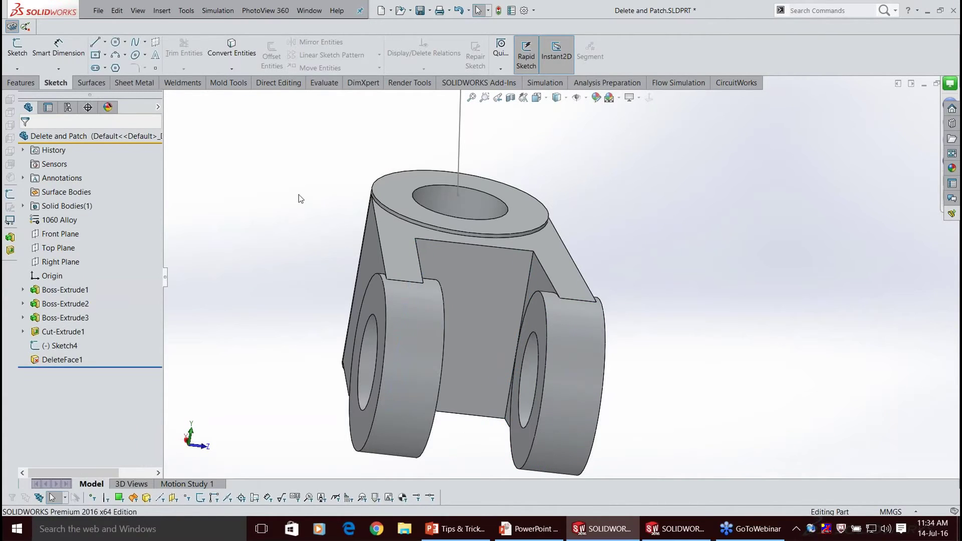
Create a 10 mm fillet only on the slot's inner vertical corner edge beside the rear lug.
{"action": "middle_click_drag", "start_coordinate": [298, 194], "coordinate": [246, 196]}
{"action": "key", "text": "Return"}
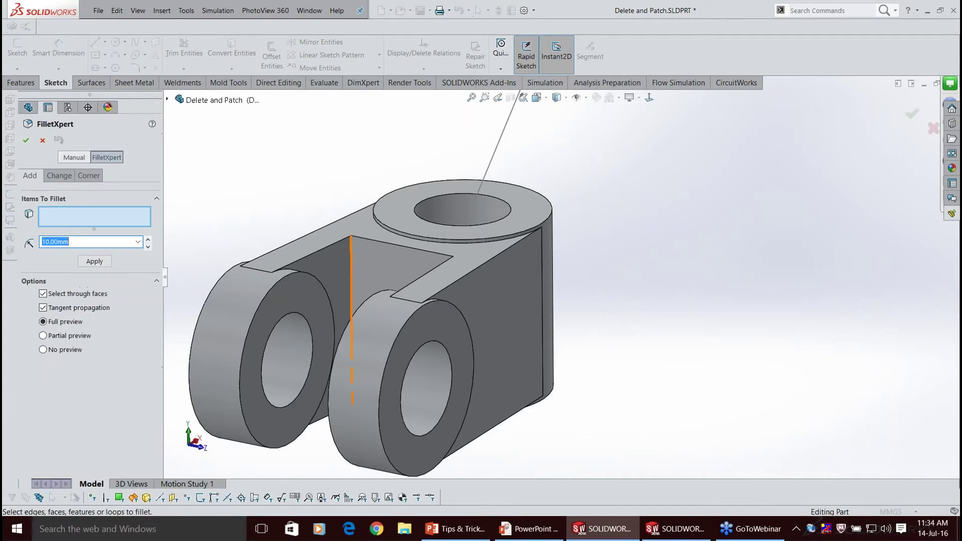
{"action": "key", "text": "Return"}
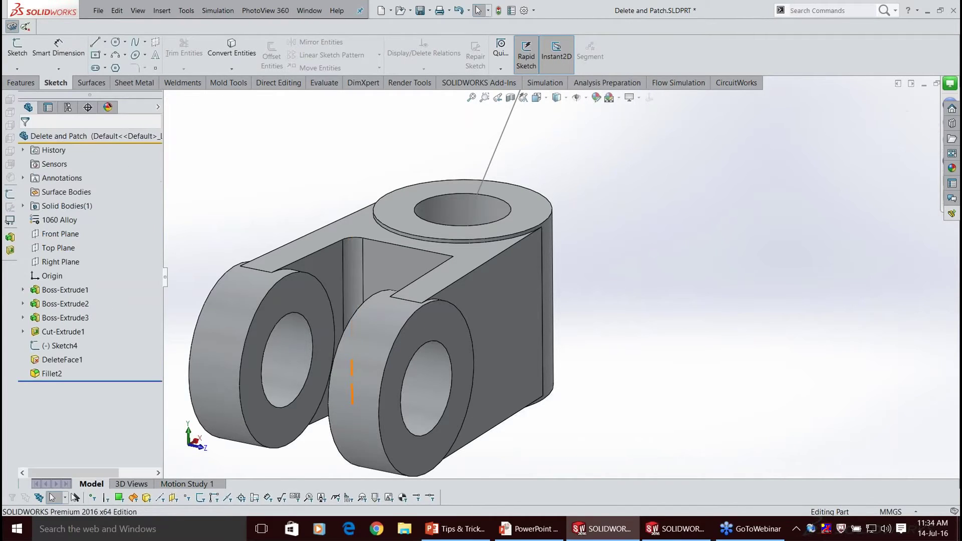
Copy the rear-lug corner fillet and paste it onto the slot's opposite inner vertical edge.
{"action": "left_click", "coordinate": [354, 278]}
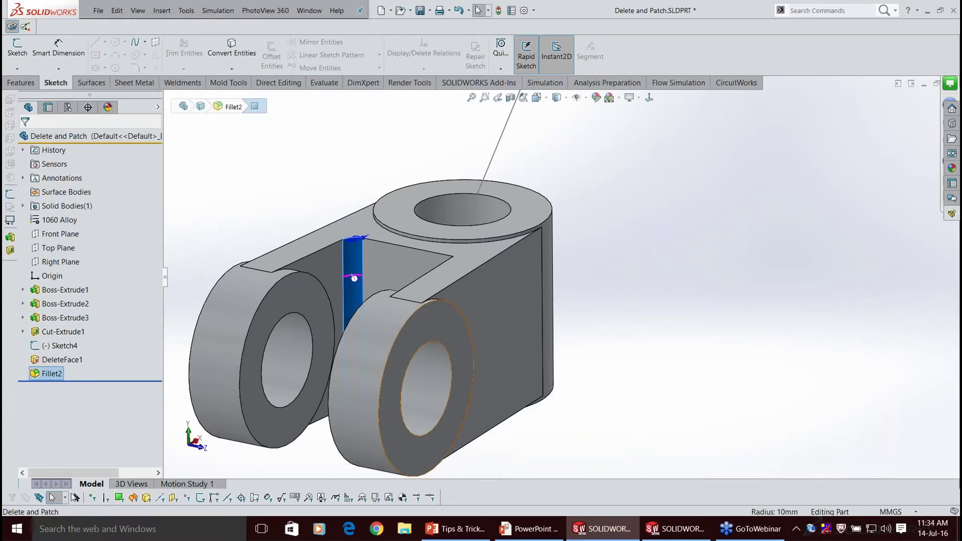
{"action": "middle_click_drag", "start_coordinate": [557, 278], "coordinate": [606, 279]}
{"action": "left_click", "coordinate": [546, 277]}
{"action": "key", "text": "ctrl+v"}
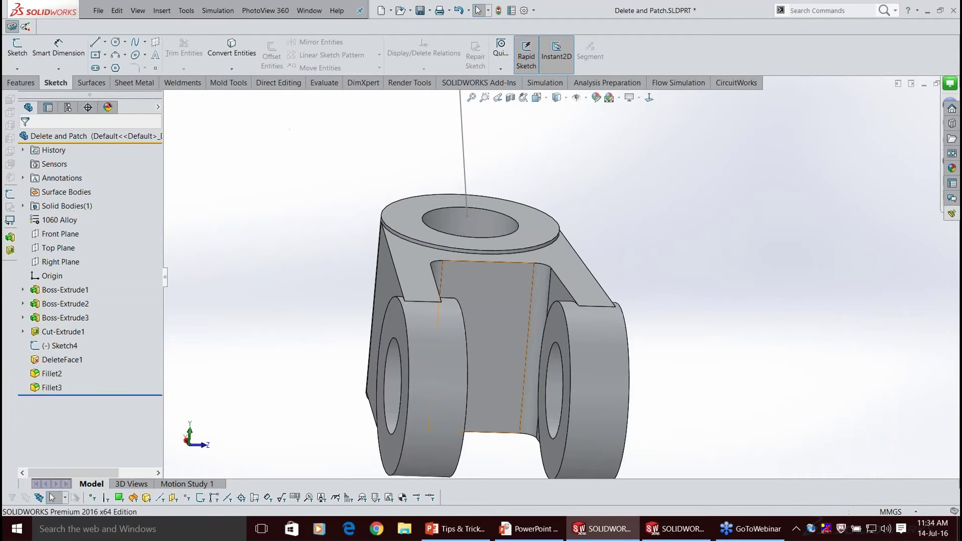
{"action": "middle_click_drag", "start_coordinate": [506, 306], "coordinate": [565, 323]}
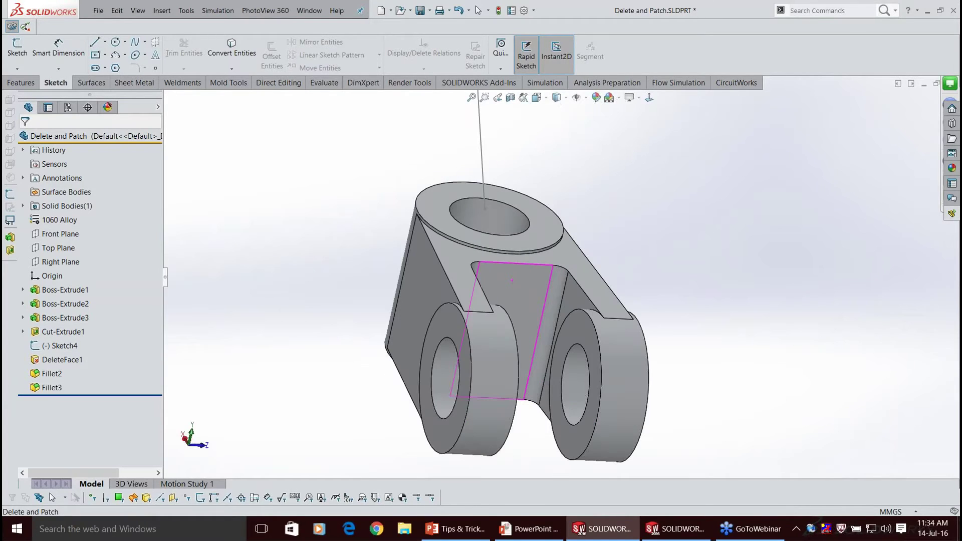
Paste the copied fillet onto the curved edge around the base of the clevis part's top ring.
{"action": "middle_click_drag", "start_coordinate": [548, 239], "coordinate": [556, 242]}
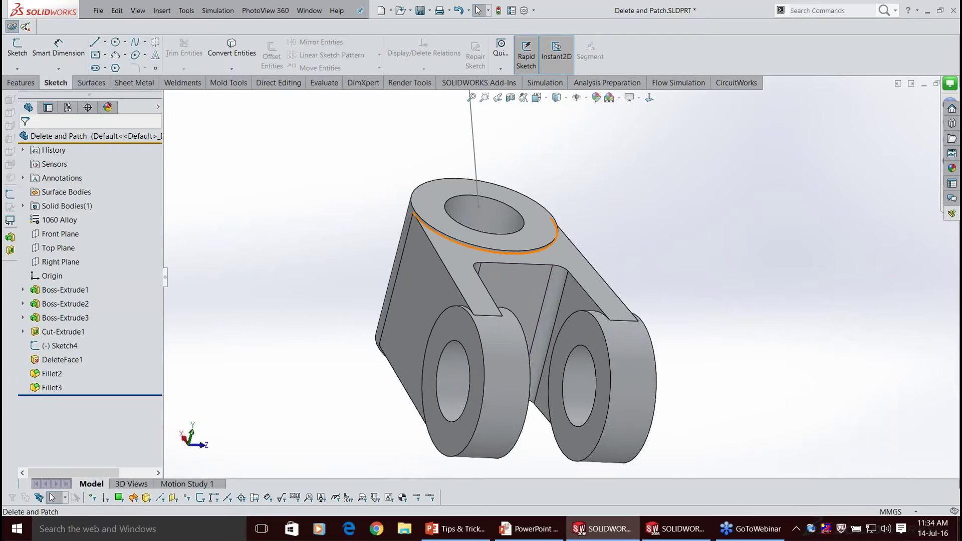
{"action": "key", "text": "ctrl+v"}
{"action": "middle_click_drag", "start_coordinate": [568, 333], "coordinate": [465, 323]}
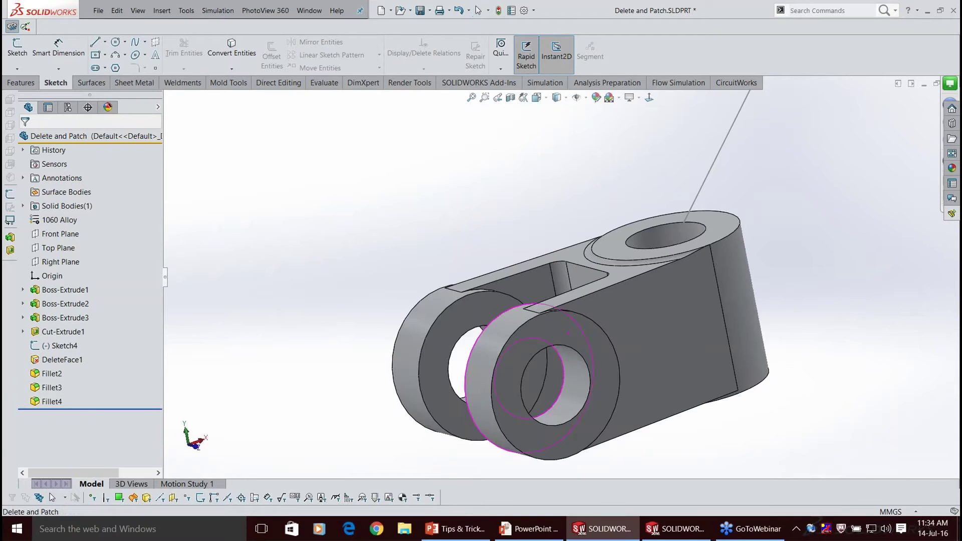
{"action": "middle_click_drag", "start_coordinate": [568, 332], "coordinate": [509, 332]}
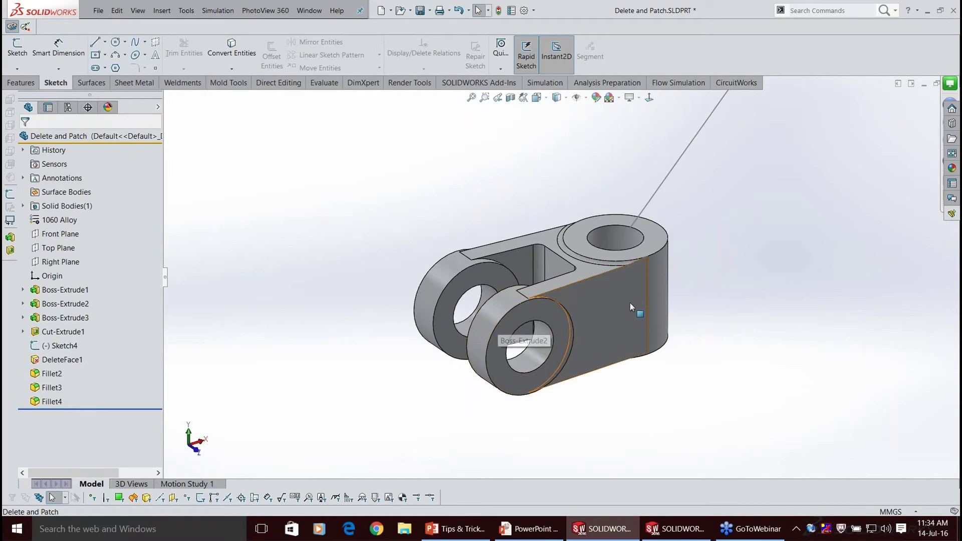
{"action": "scroll", "coordinate": [629, 302], "scroll_direction": "down", "scroll_amount": 2}
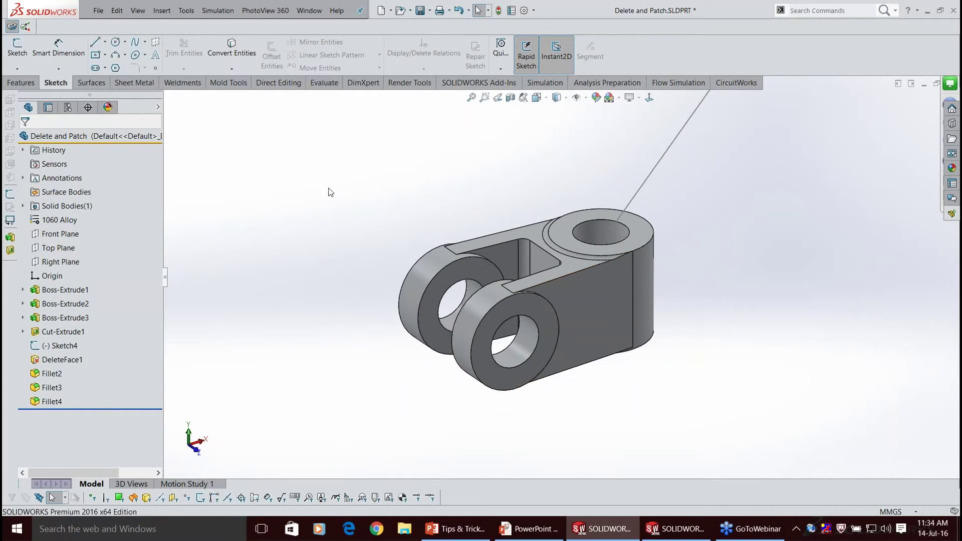
Switch to the recent part Edge-Sketch Auto Plane.SLDPRT and orbit to show its top side edge.
{"action": "key", "text": "alt+w"}
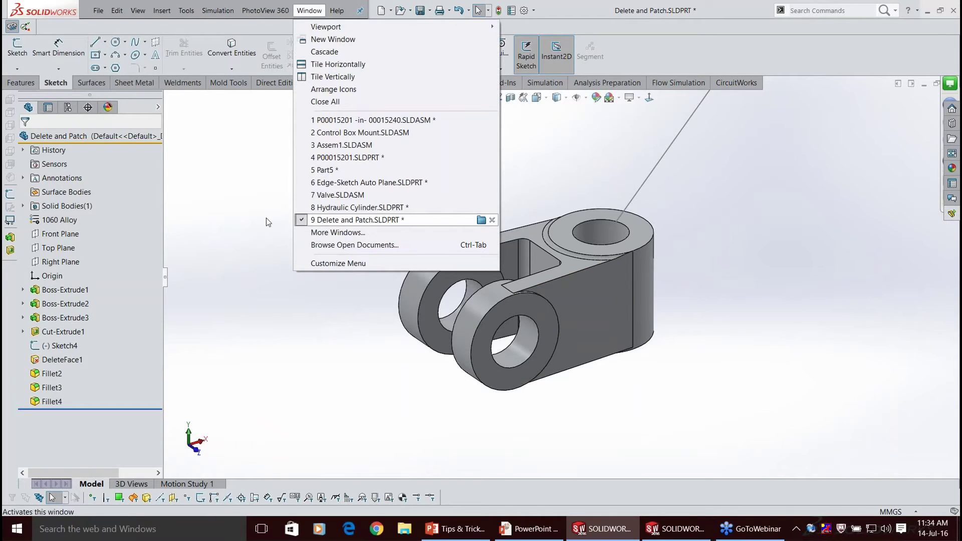
{"action": "key", "text": "r"}
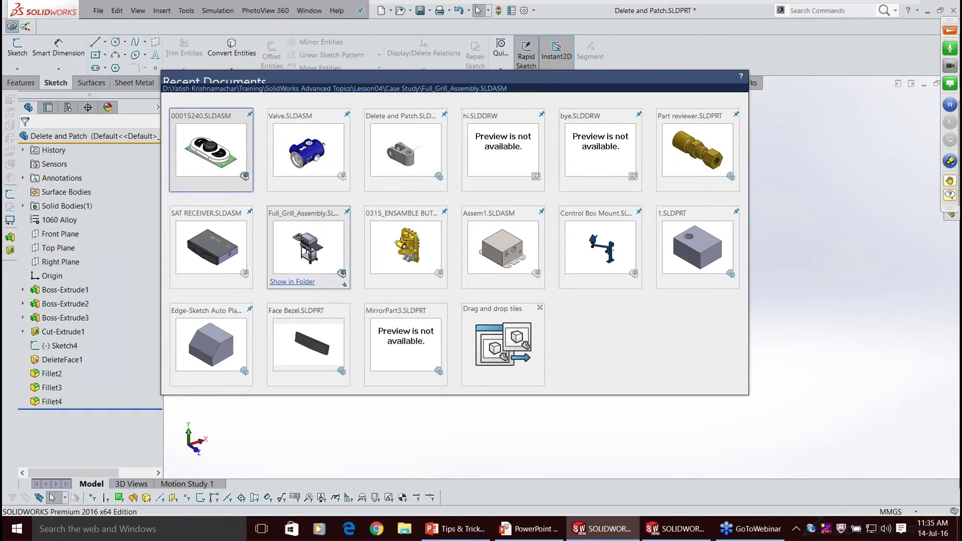
{"action": "left_click", "coordinate": [210, 345]}
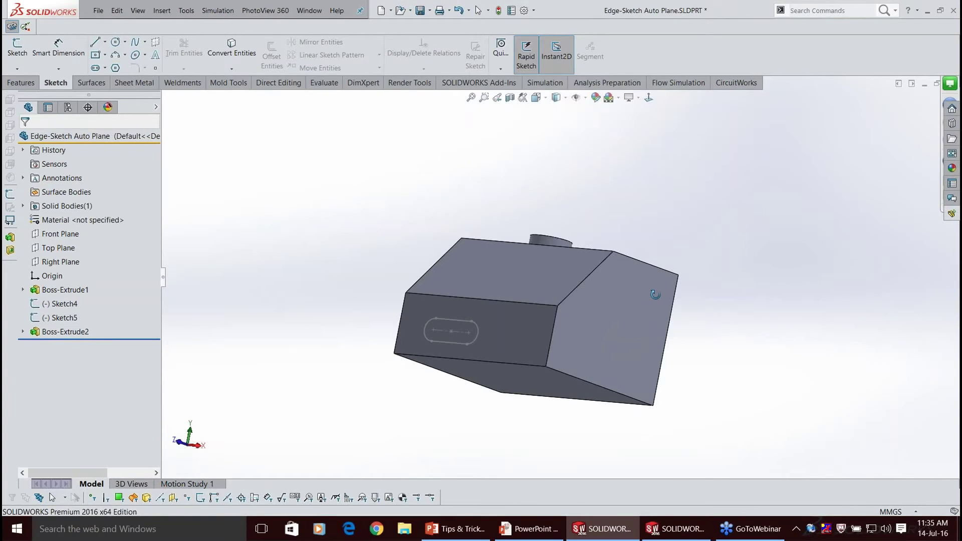
{"action": "middle_click_drag", "start_coordinate": [655, 294], "coordinate": [664, 322]}
{"action": "middle_click_drag", "start_coordinate": [608, 225], "coordinate": [607, 256]}
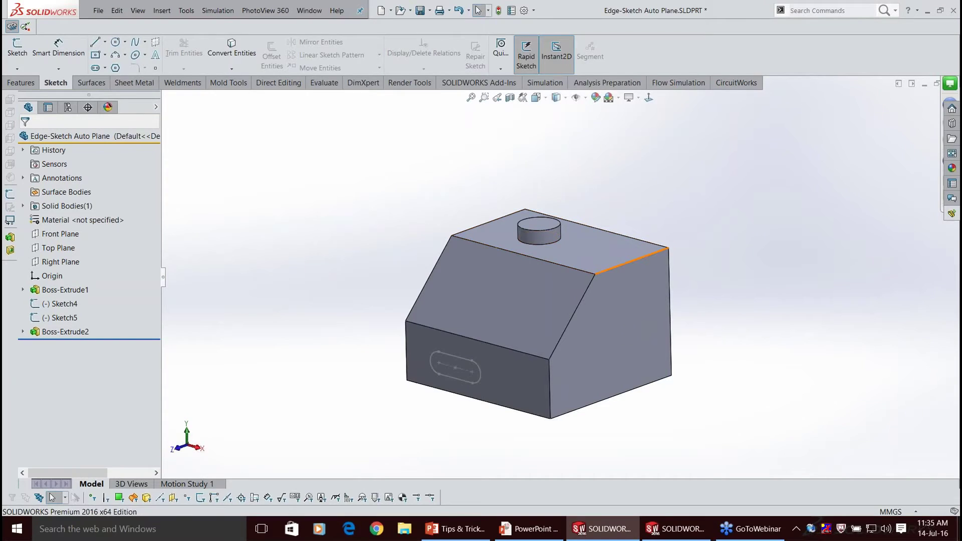
{"action": "left_click", "coordinate": [632, 260]}
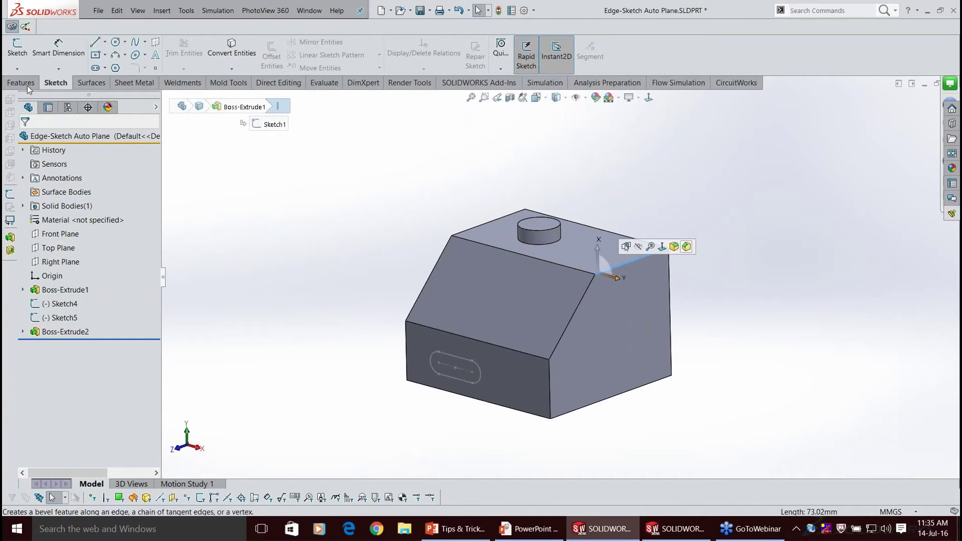
{"action": "key", "text": "Escape"}
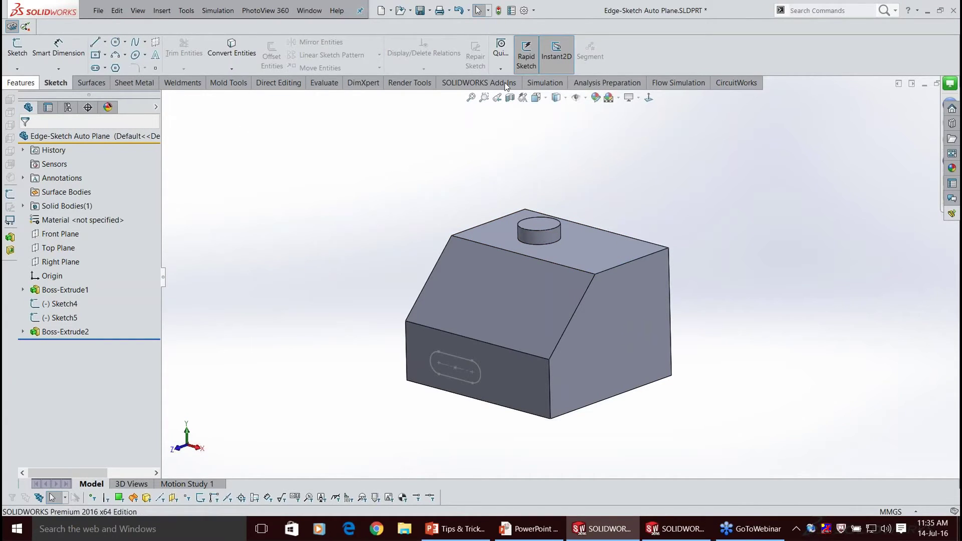
{"action": "left_click", "coordinate": [21, 83]}
{"action": "left_click", "coordinate": [493, 68]}
{"action": "left_click", "coordinate": [343, 189]}
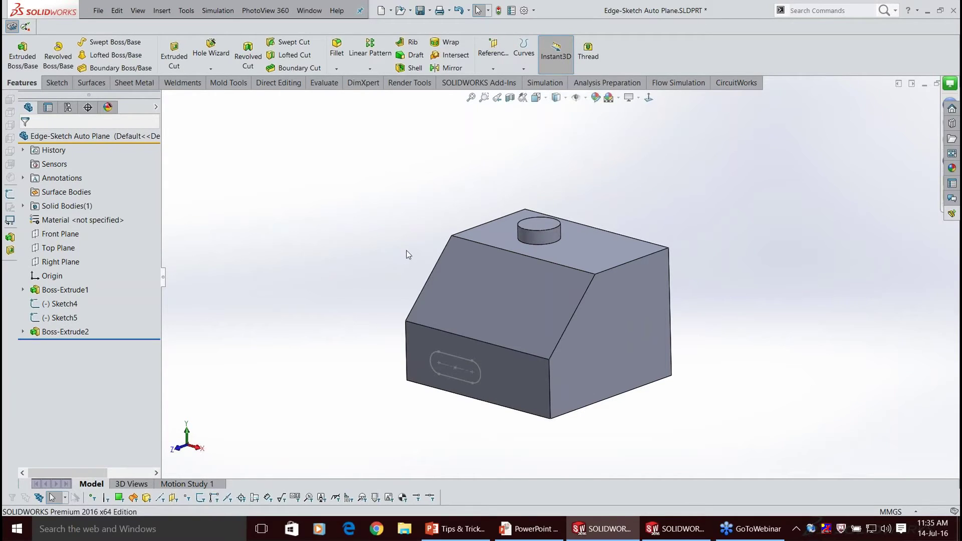
{"action": "middle_click_drag", "start_coordinate": [407, 251], "coordinate": [407, 273]}
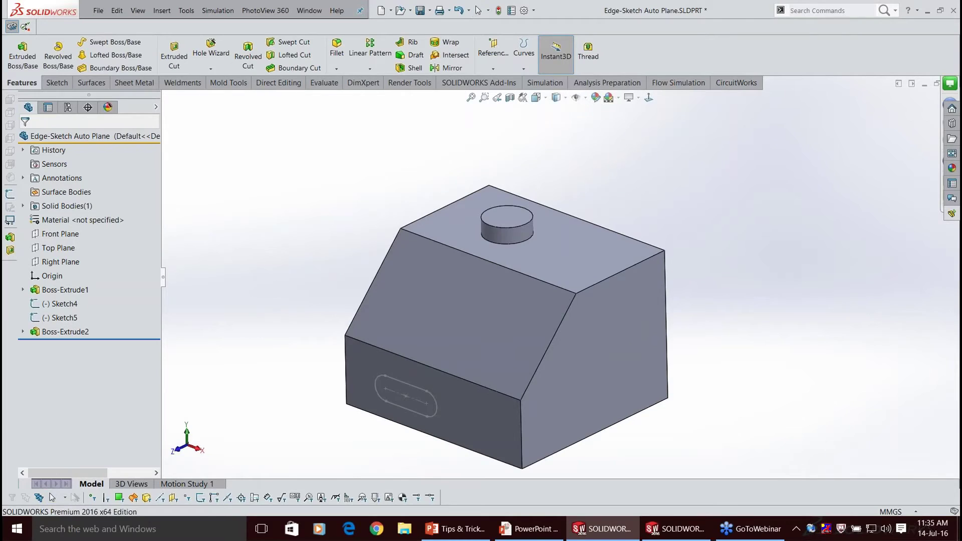
{"action": "left_click", "coordinate": [479, 10]}
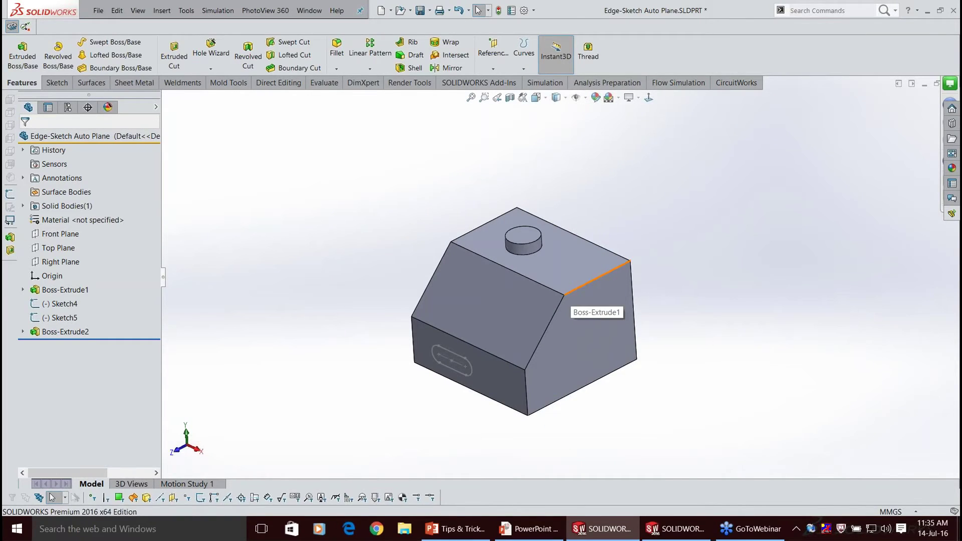
Create a plane perpendicular to the top side edge at its front end by starting an empty sketch on that edge and exiting it.
{"action": "scroll", "coordinate": [572, 292], "scroll_direction": "down", "scroll_amount": 1}
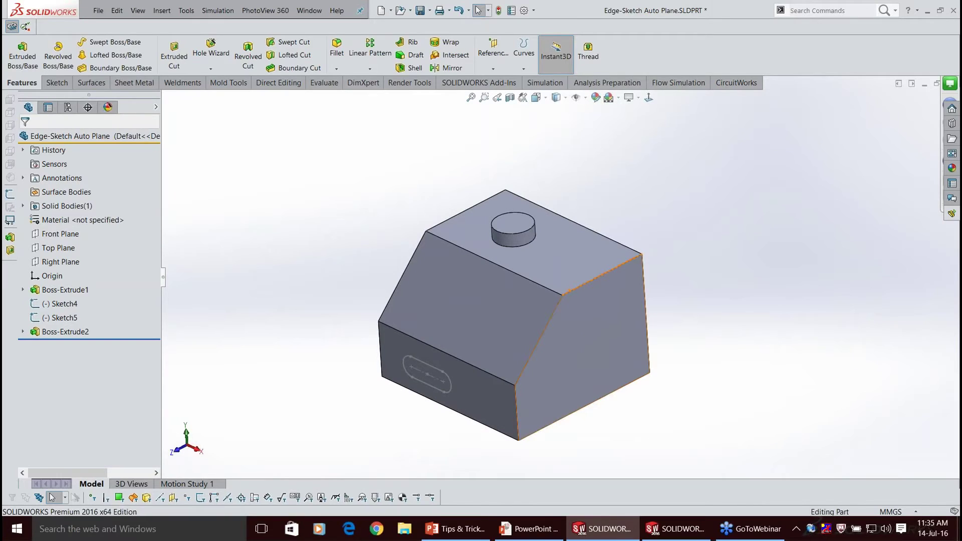
{"action": "left_click", "coordinate": [581, 285]}
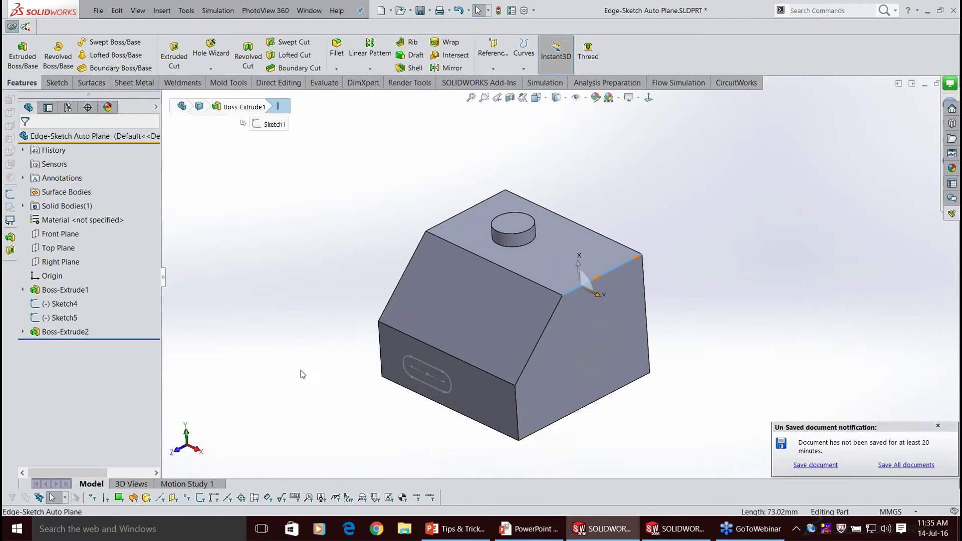
{"action": "key", "text": "s"}
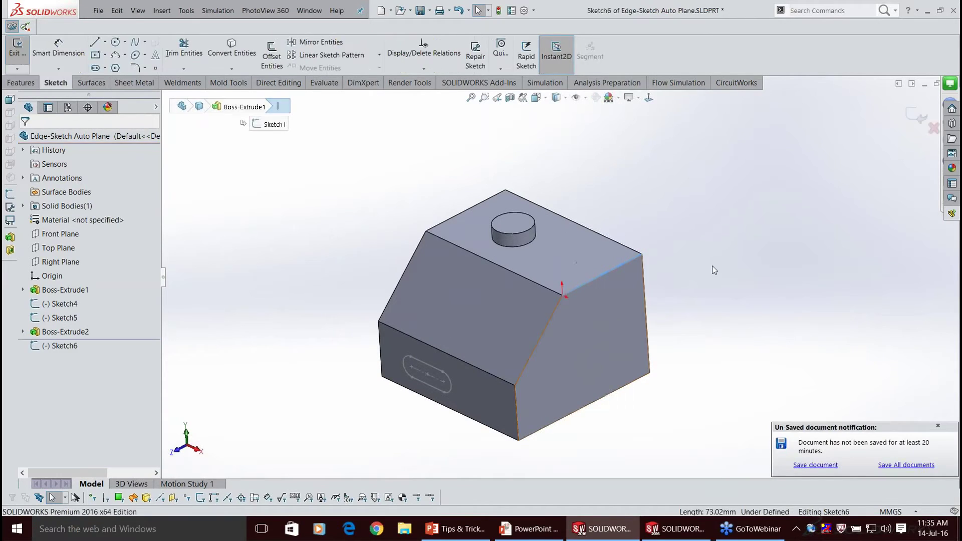
{"action": "scroll", "coordinate": [631, 274], "scroll_direction": "down", "scroll_amount": 2}
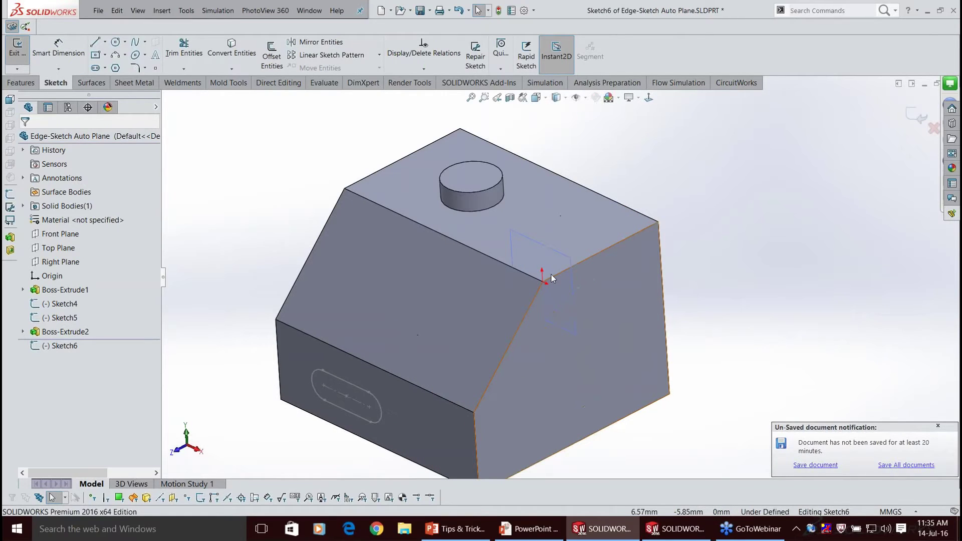
{"action": "scroll", "coordinate": [551, 277], "scroll_direction": "up", "scroll_amount": 2}
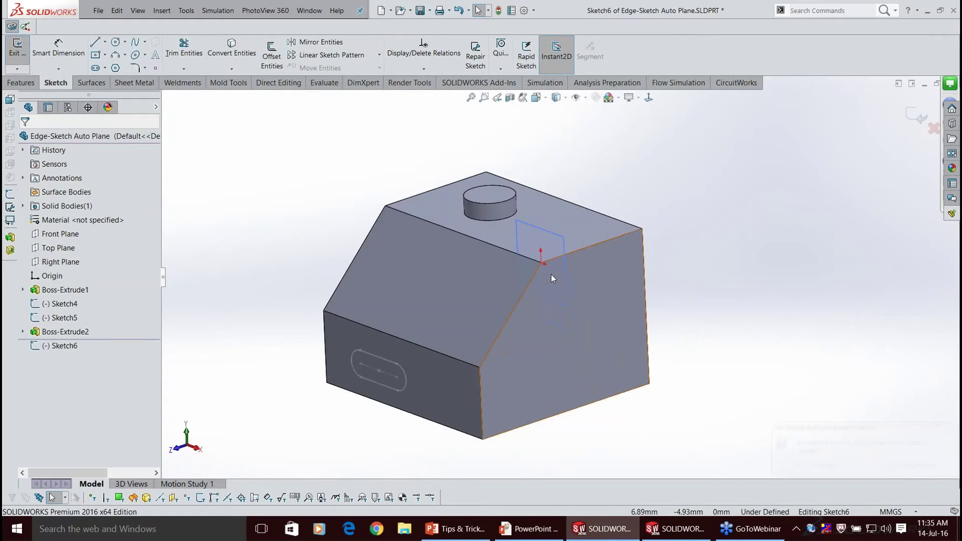
{"action": "key", "text": "f"}
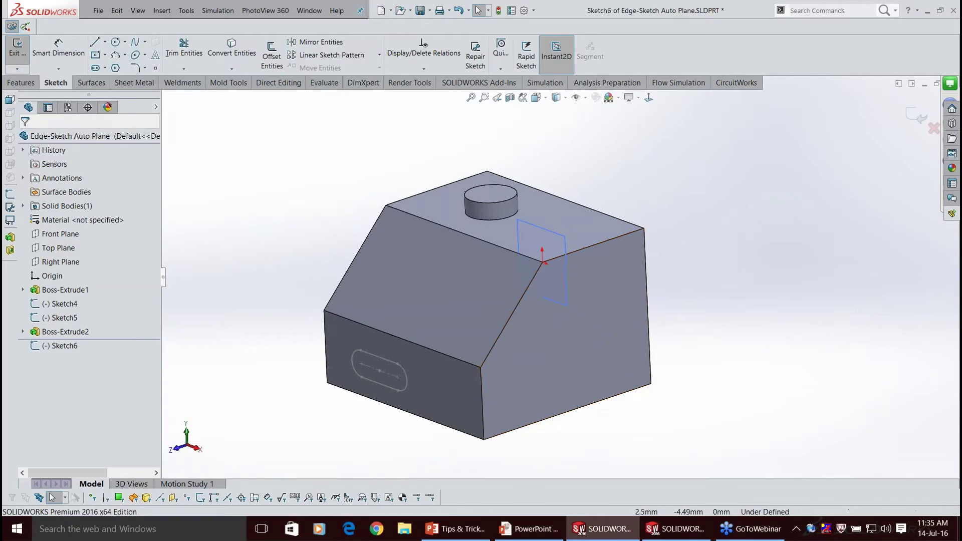
{"action": "left_click", "coordinate": [643, 230]}
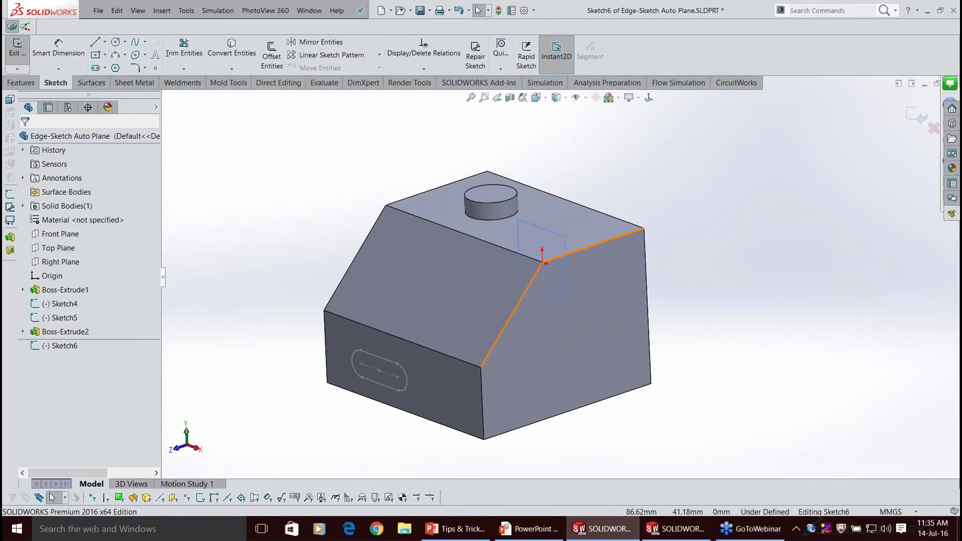
{"action": "left_click", "coordinate": [922, 118]}
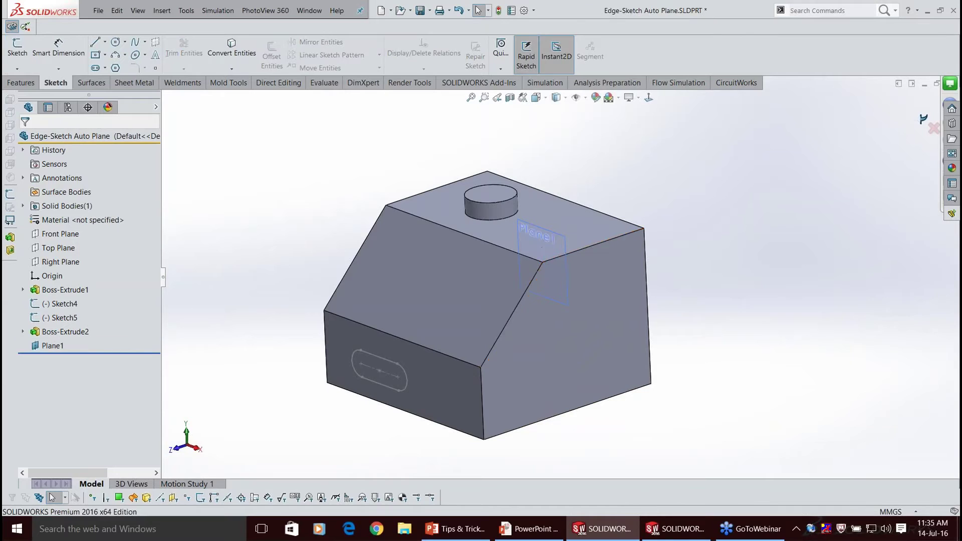
Create a second perpendicular plane at the rear end of the same top side edge, again through an empty edge sketch.
{"action": "scroll", "coordinate": [651, 230], "scroll_direction": "down", "scroll_amount": 3}
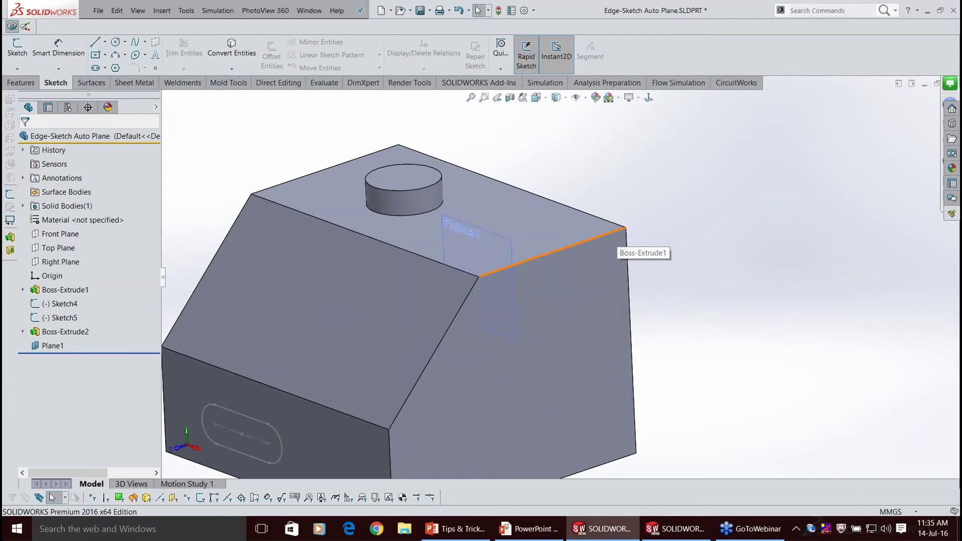
{"action": "left_click", "coordinate": [617, 230]}
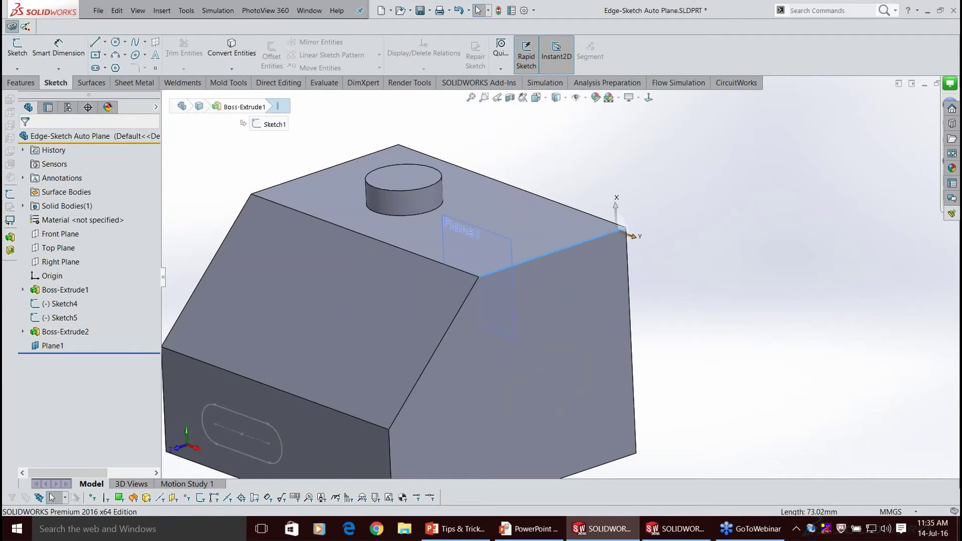
{"action": "left_click", "coordinate": [631, 234]}
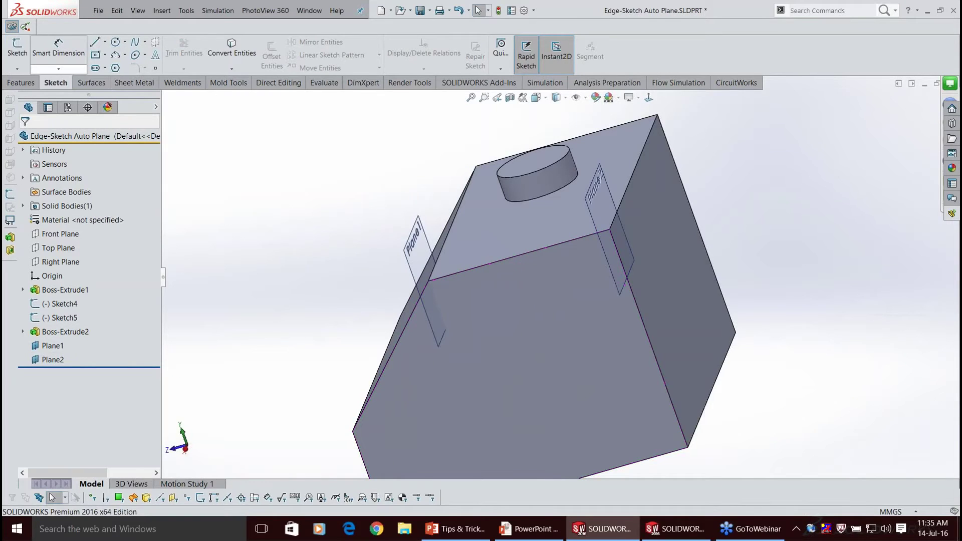
{"action": "left_click", "coordinate": [652, 301]}
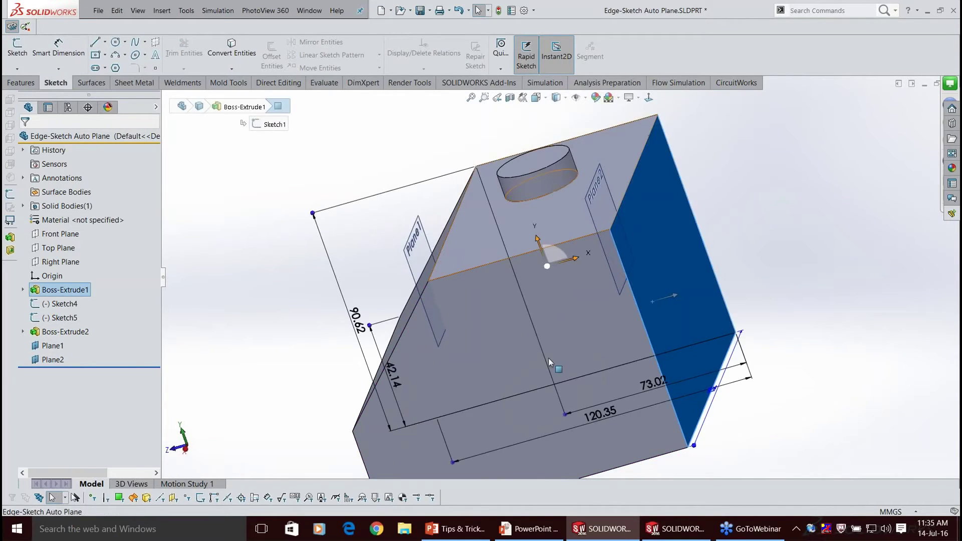
{"action": "key", "text": "Escape"}
{"action": "scroll", "coordinate": [548, 359], "scroll_direction": "up", "scroll_amount": 2}
{"action": "scroll", "coordinate": [532, 359], "scroll_direction": "down", "scroll_amount": 3}
{"action": "middle_click_drag", "start_coordinate": [531, 359], "coordinate": [611, 356]}
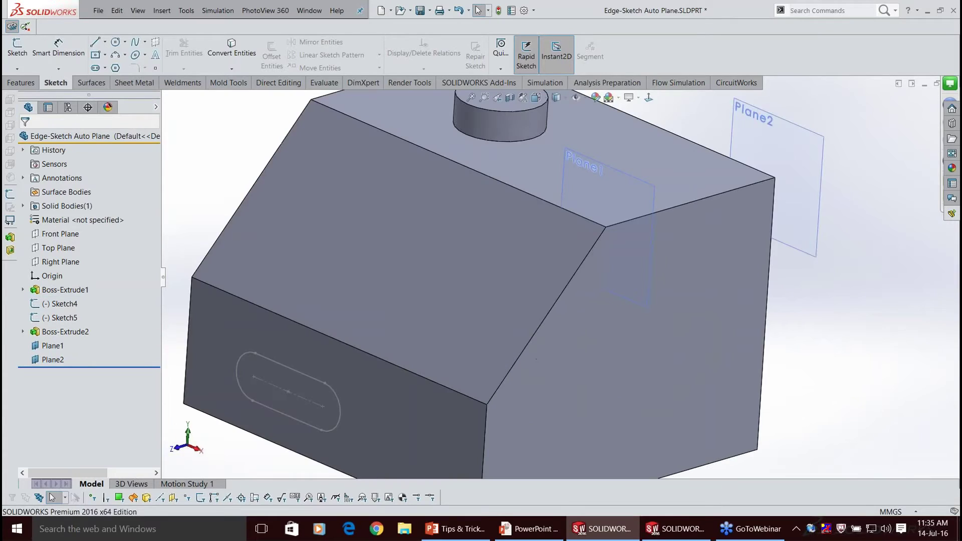
{"action": "scroll", "coordinate": [541, 308], "scroll_direction": "up", "scroll_amount": 3}
Create a plane perpendicular to the slanted side edge at its lower end by starting an empty sketch on the edge and exiting it.
{"action": "left_click", "coordinate": [539, 307]}
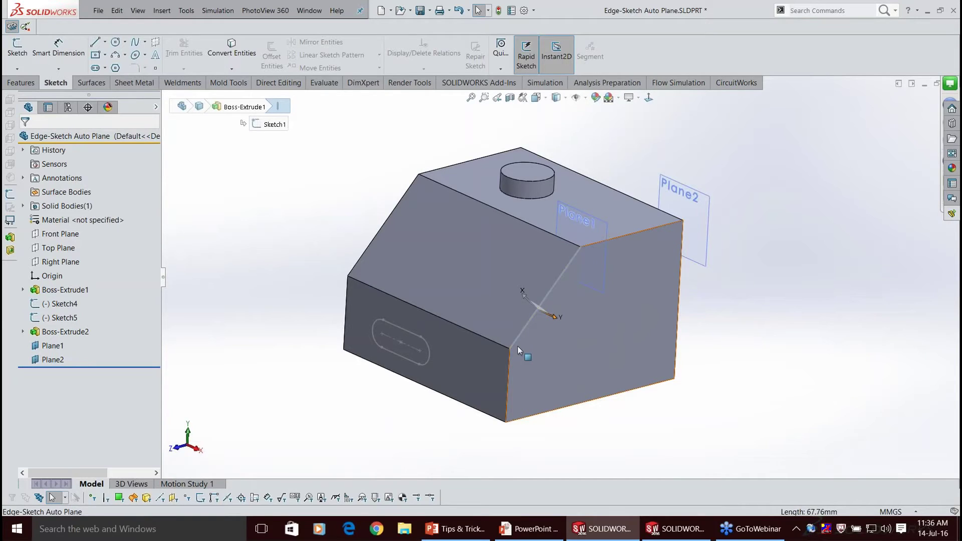
{"action": "left_click", "coordinate": [524, 326]}
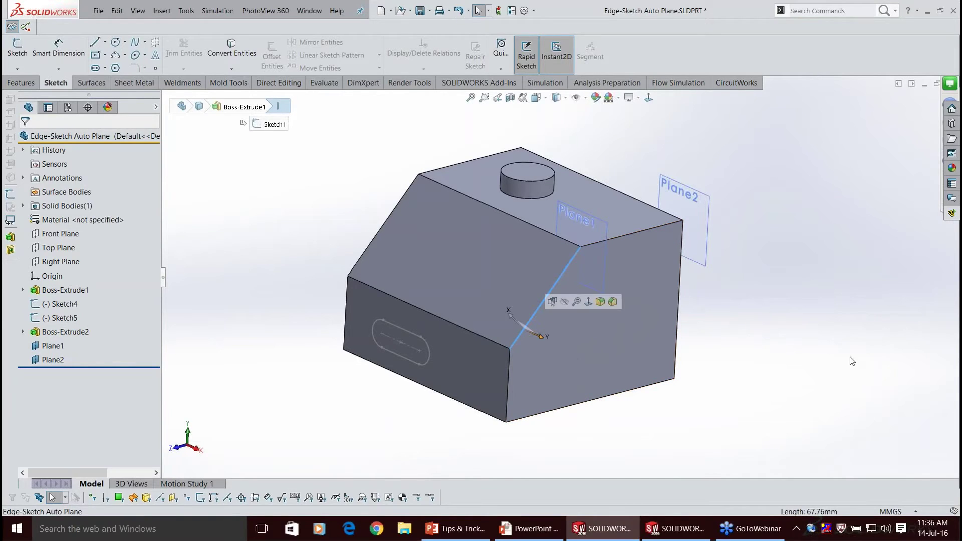
{"action": "left_click", "coordinate": [851, 360]}
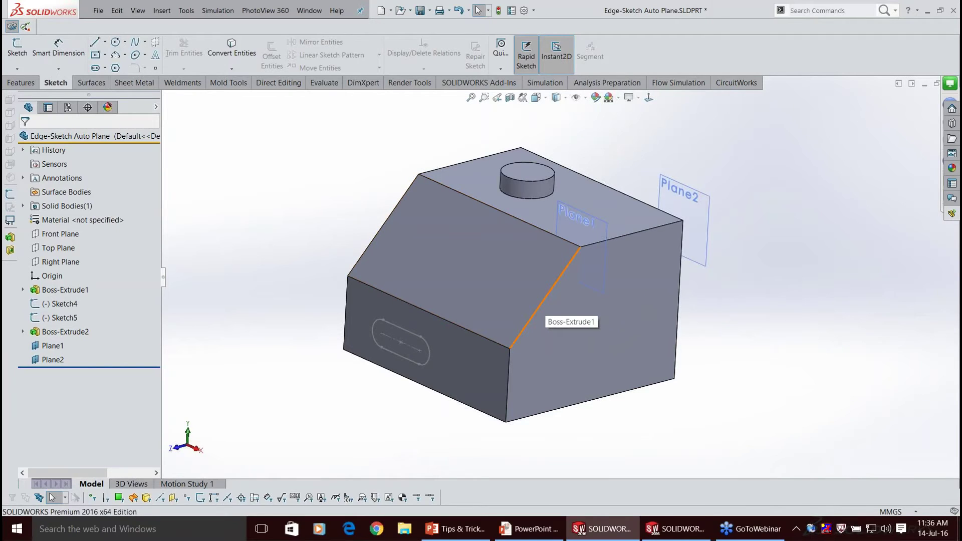
{"action": "left_click", "coordinate": [542, 300]}
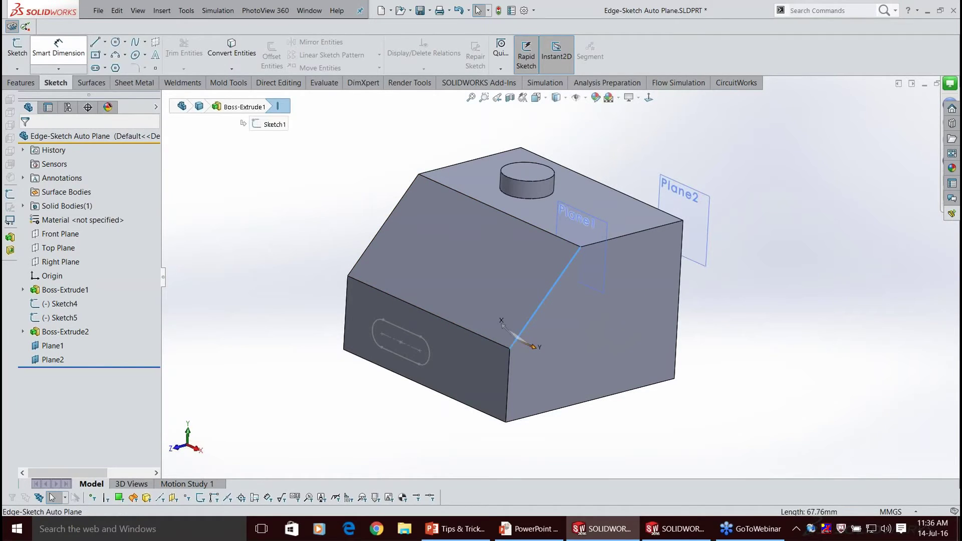
{"action": "left_click", "coordinate": [18, 49]}
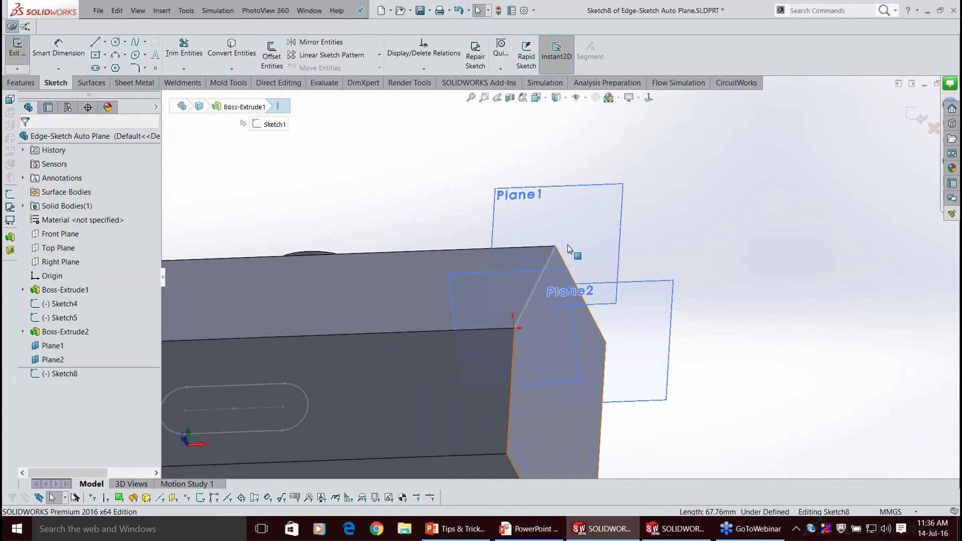
{"action": "left_click", "coordinate": [52, 343]}
{"action": "left_click", "coordinate": [52, 359]}
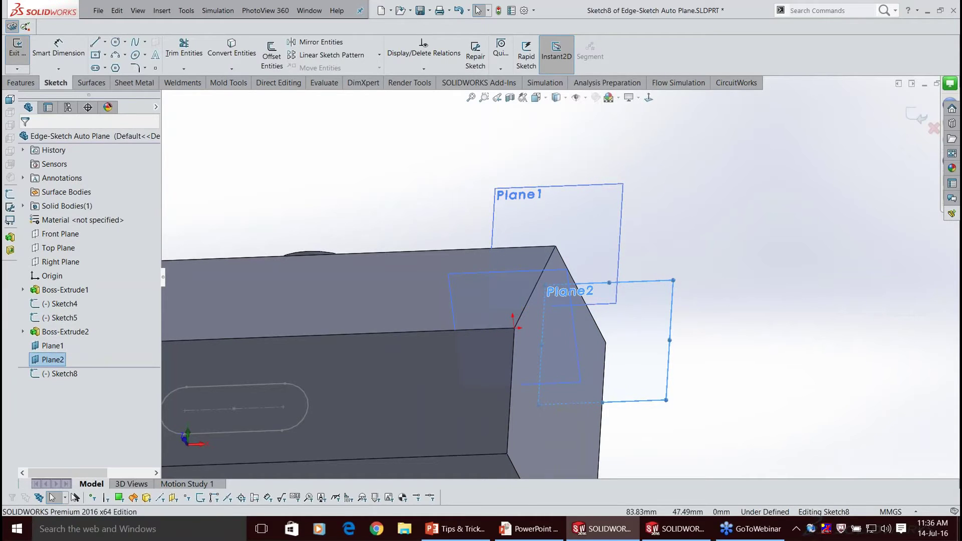
{"action": "middle_click_drag", "start_coordinate": [716, 255], "coordinate": [614, 278]}
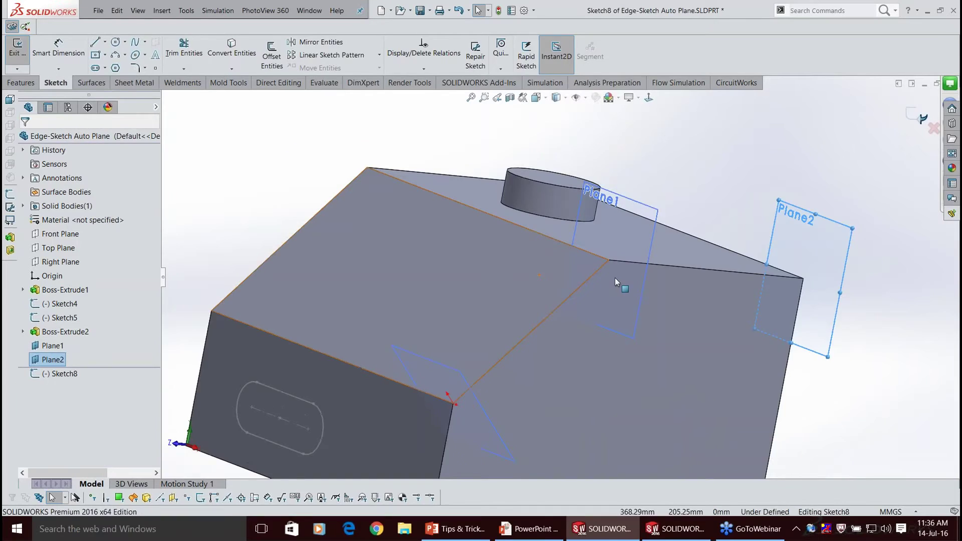
{"action": "double_click", "coordinate": [615, 278]}
Create a plane perpendicular to the slanted side edge at its upper end by starting an empty sketch on the edge and exiting it.
{"action": "scroll", "coordinate": [670, 301], "scroll_direction": "down", "scroll_amount": 1}
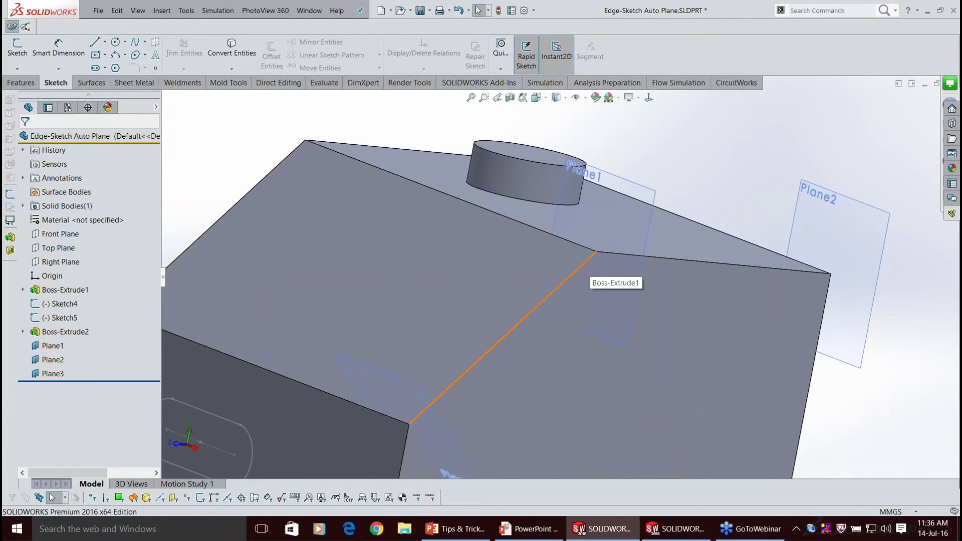
{"action": "left_click", "coordinate": [582, 266]}
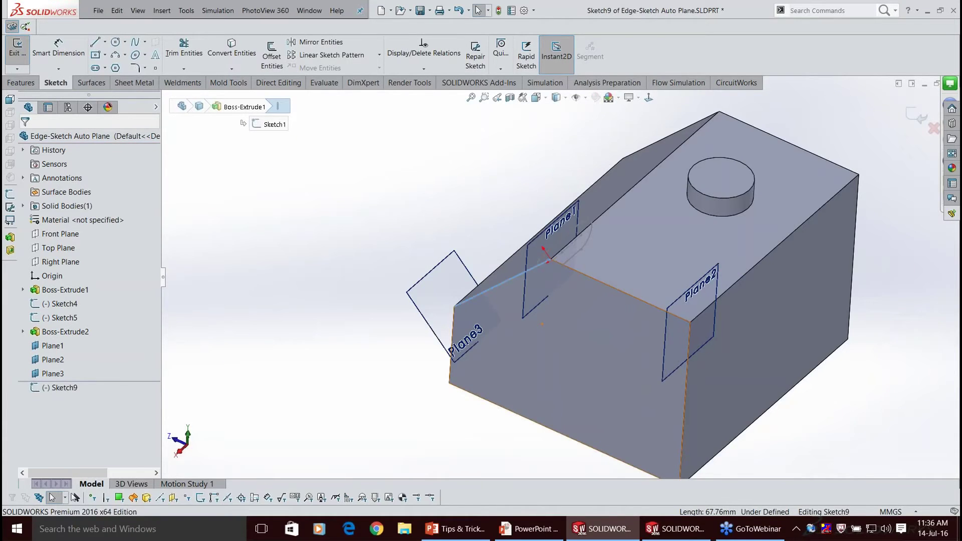
{"action": "middle_click_drag", "start_coordinate": [576, 340], "coordinate": [661, 331]}
{"action": "left_click", "coordinate": [916, 116]}
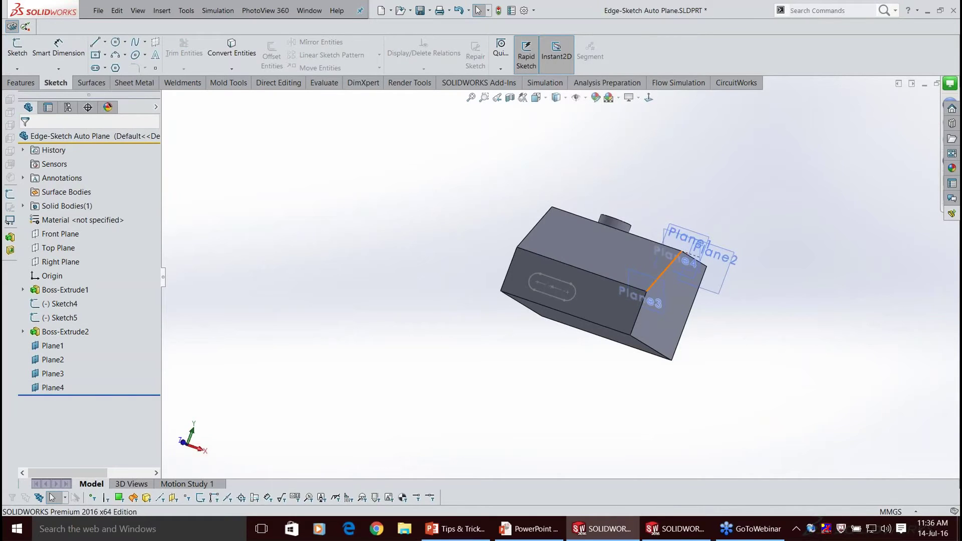
Change the appearance of the whole part to orange using the standard color swatches.
{"action": "scroll", "coordinate": [665, 308], "scroll_direction": "down", "scroll_amount": 4}
{"action": "middle_click_drag", "start_coordinate": [665, 308], "coordinate": [624, 328]}
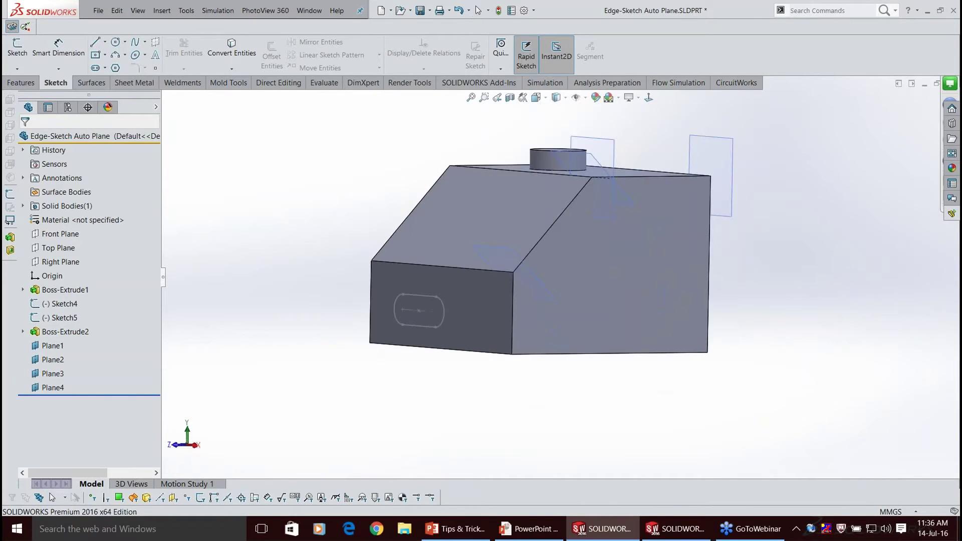
{"action": "middle_click_drag", "start_coordinate": [596, 281], "coordinate": [593, 300]}
{"action": "scroll", "coordinate": [593, 300], "scroll_direction": "up", "scroll_amount": 1}
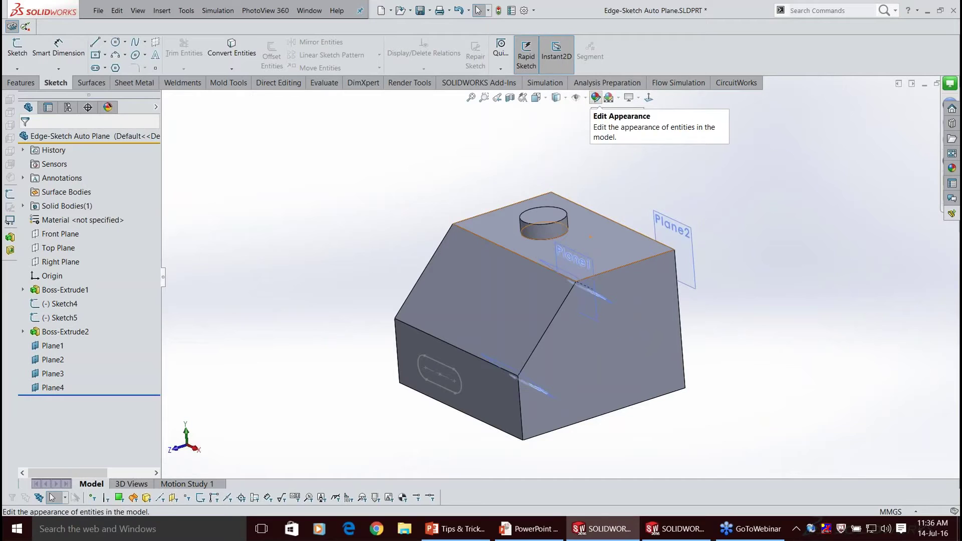
{"action": "left_click", "coordinate": [595, 97]}
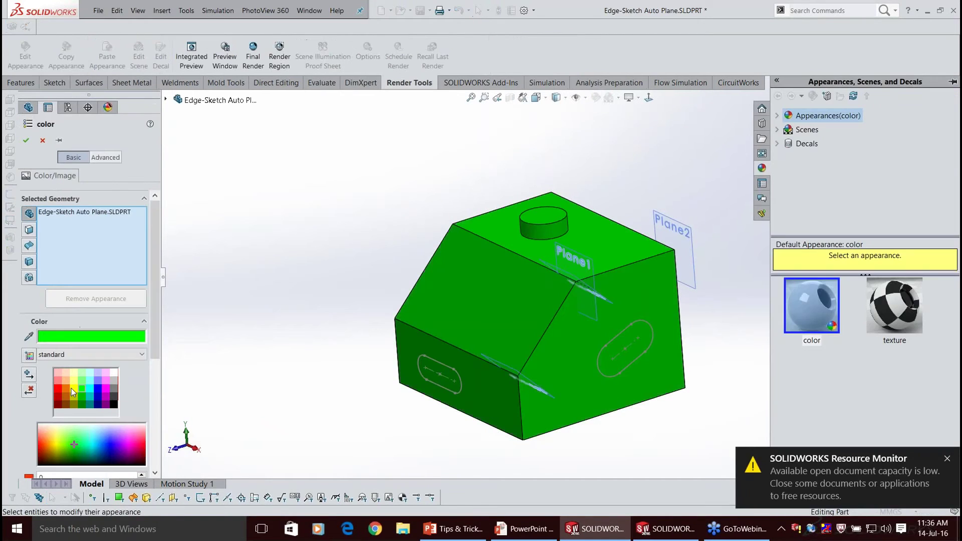
{"action": "left_click", "coordinate": [67, 389]}
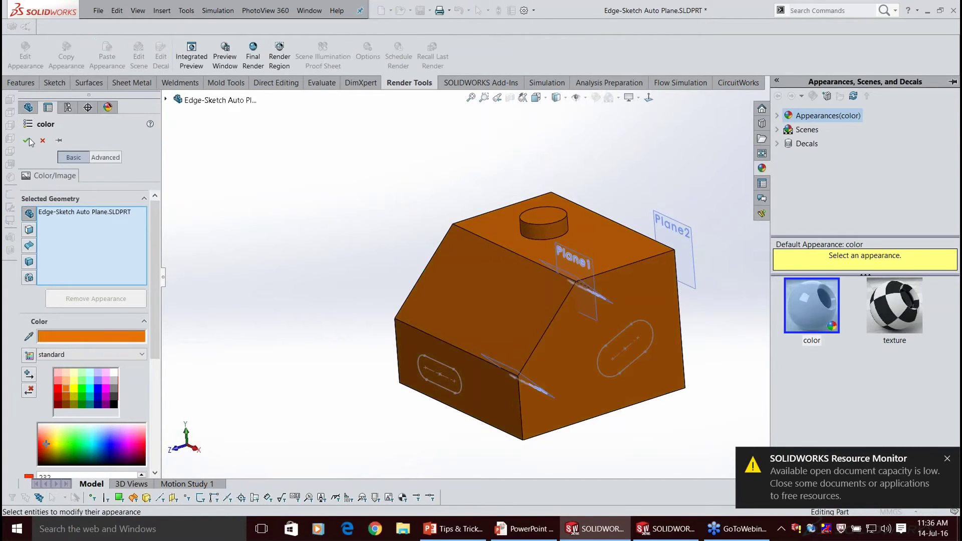
{"action": "left_click", "coordinate": [28, 141]}
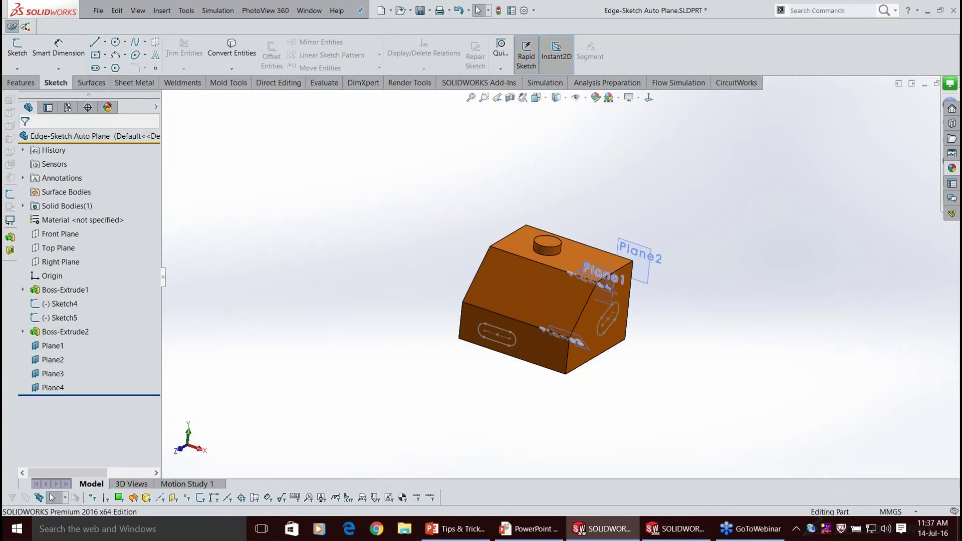
Save the part as the 3D PDF Edge-Sketch Auto Plane.PDF in the Tips & Tricks folder, replacing the existing file.
{"action": "left_click", "coordinate": [429, 10]}
{"action": "left_click", "coordinate": [441, 36]}
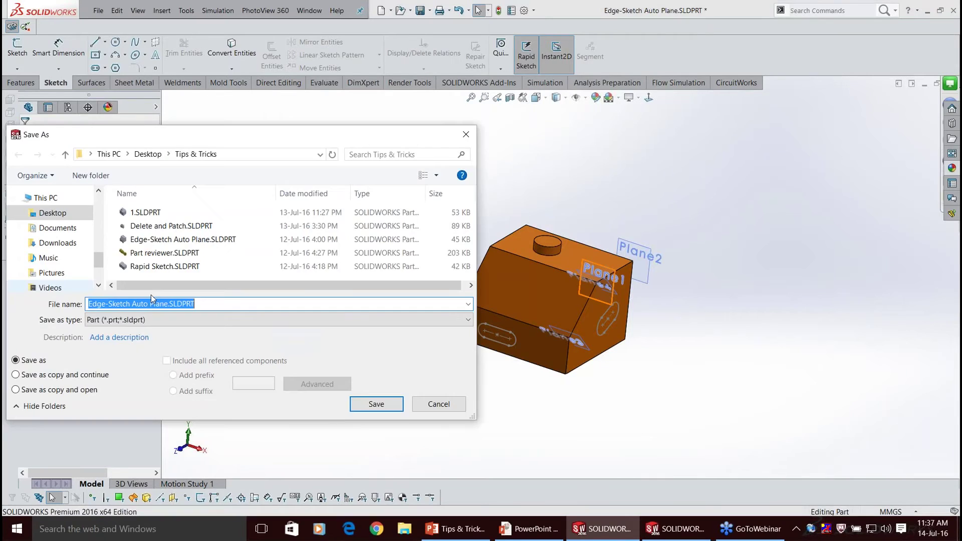
{"action": "left_click", "coordinate": [150, 319]}
{"action": "scroll", "coordinate": [147, 275], "scroll_direction": "down", "scroll_amount": 1}
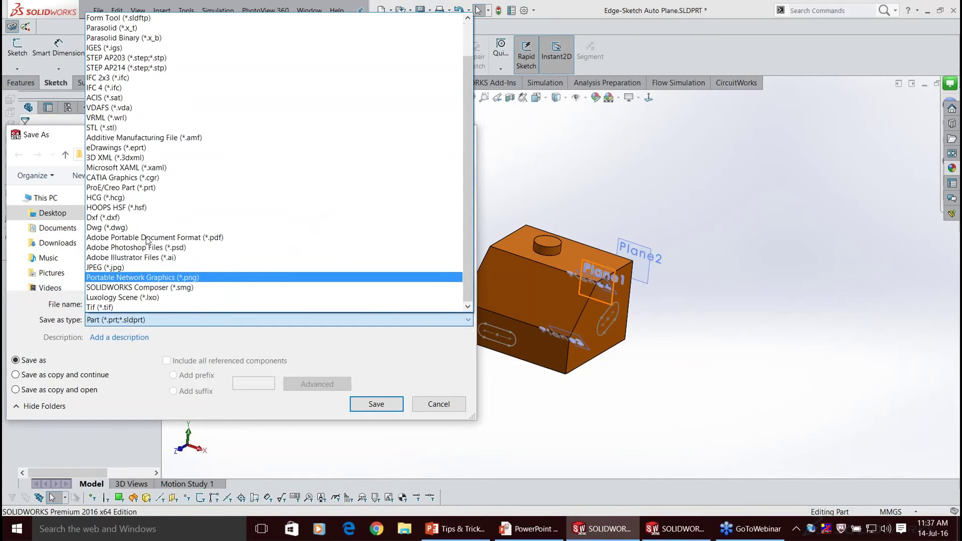
{"action": "left_click", "coordinate": [147, 237]}
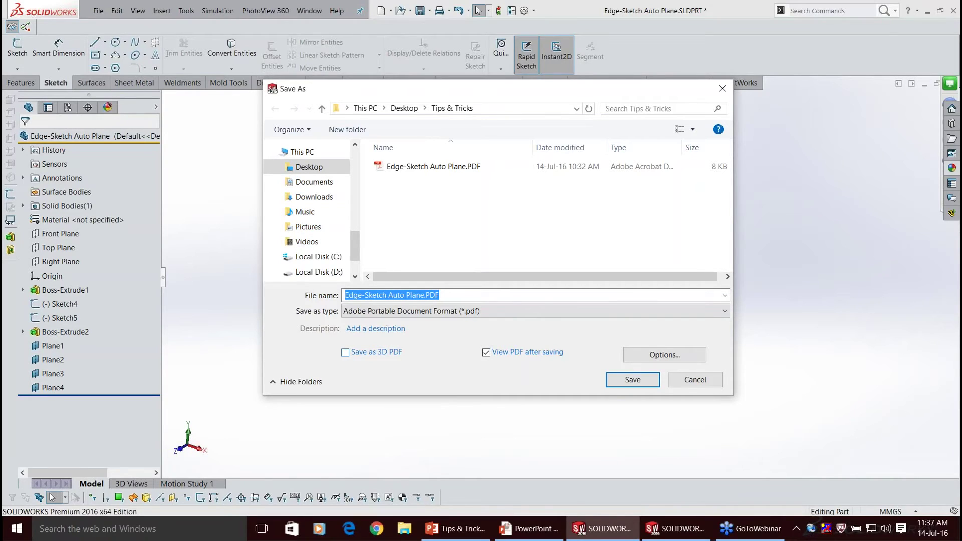
{"action": "left_click", "coordinate": [345, 352]}
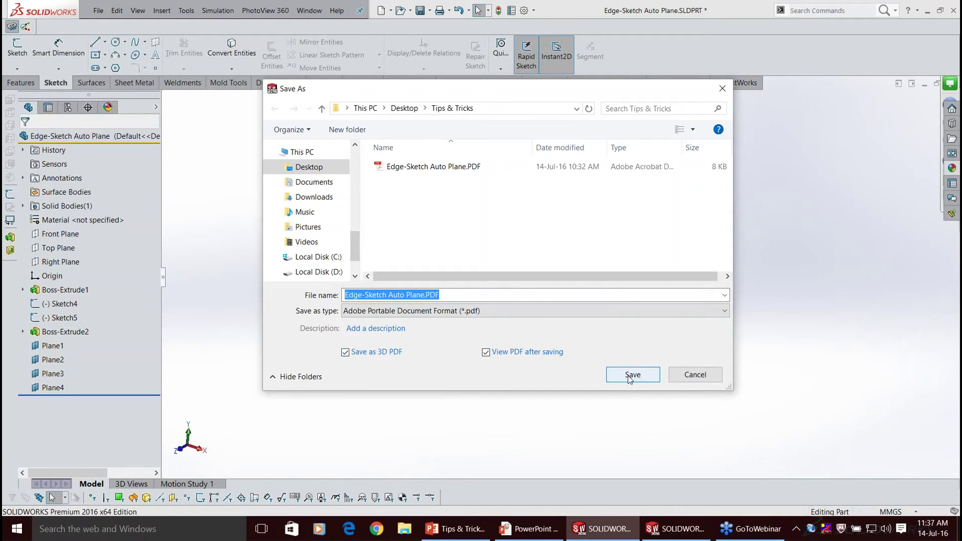
{"action": "left_click", "coordinate": [630, 377]}
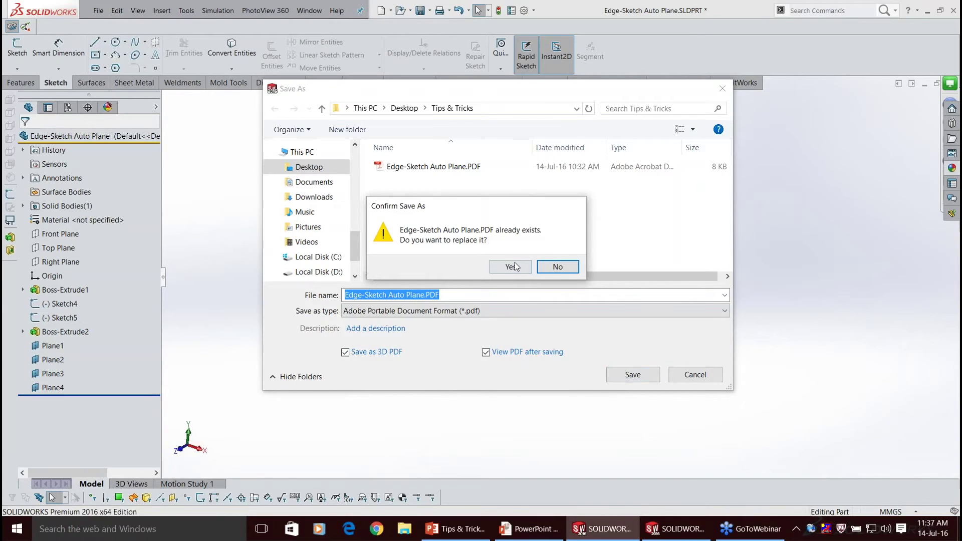
{"action": "left_click", "coordinate": [516, 267]}
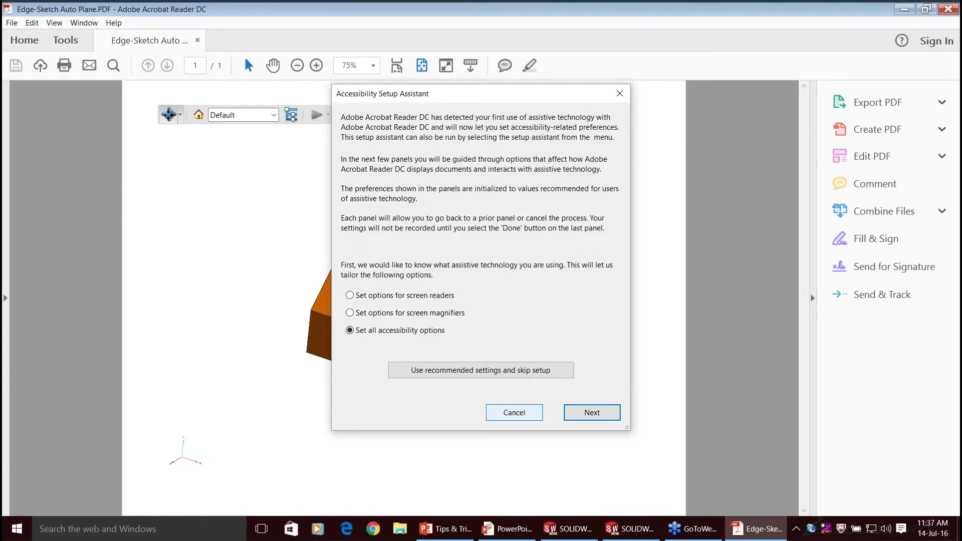
In Adobe Acrobat Reader, cancel the accessibility setup and rotate the 3D model to inspect it from several sides.
{"action": "left_click", "coordinate": [514, 412]}
{"action": "left_click_drag", "start_coordinate": [440, 335], "coordinate": [429, 316]}
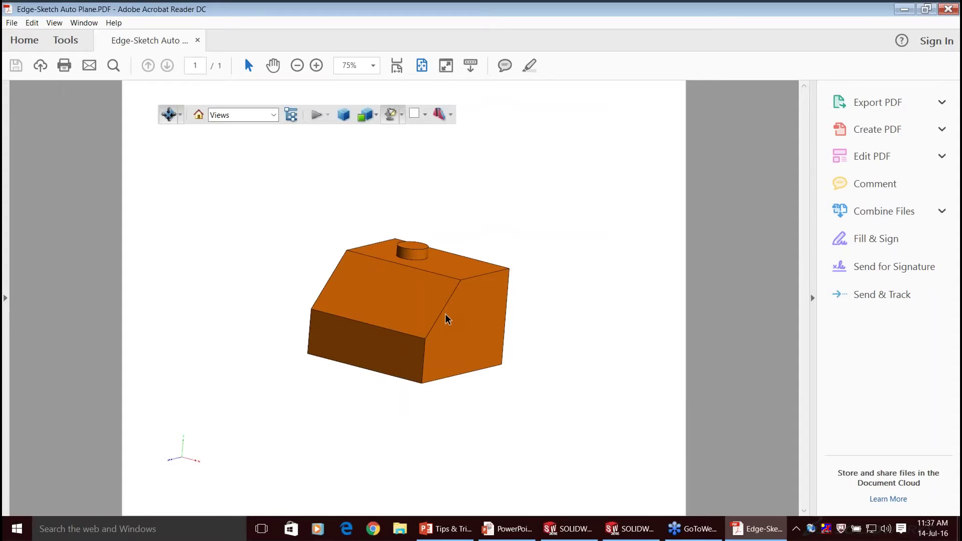
{"action": "left_click_drag", "start_coordinate": [448, 319], "coordinate": [377, 120]}
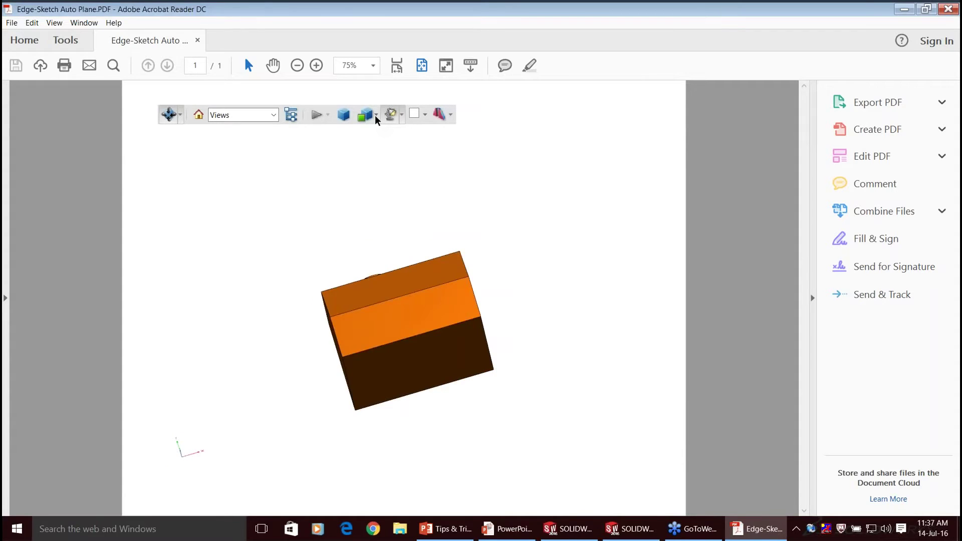
Try wireframe, Hidden Wireframe, Bounding Box and Transparent Bounding Box render modes on the PDF model.
{"action": "left_click", "coordinate": [376, 115]}
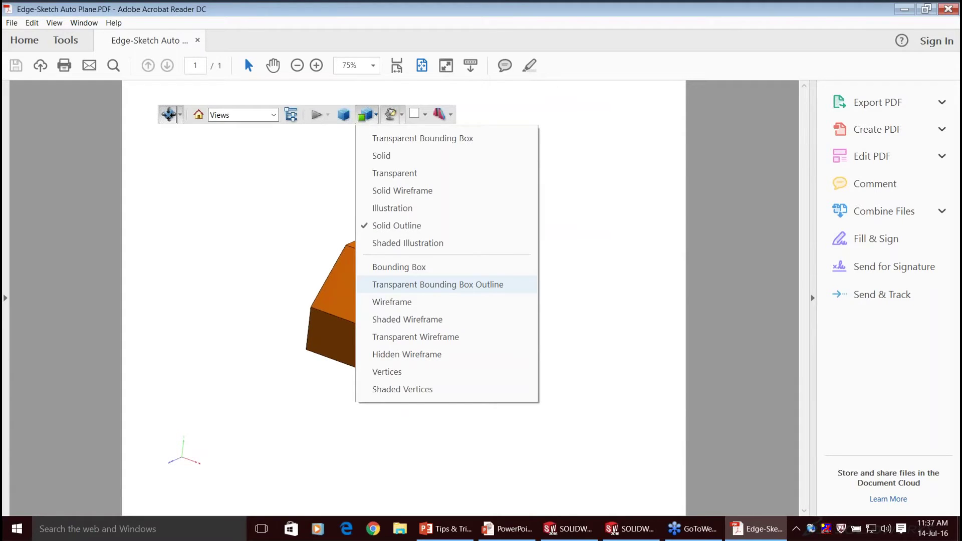
{"action": "left_click", "coordinate": [437, 284]}
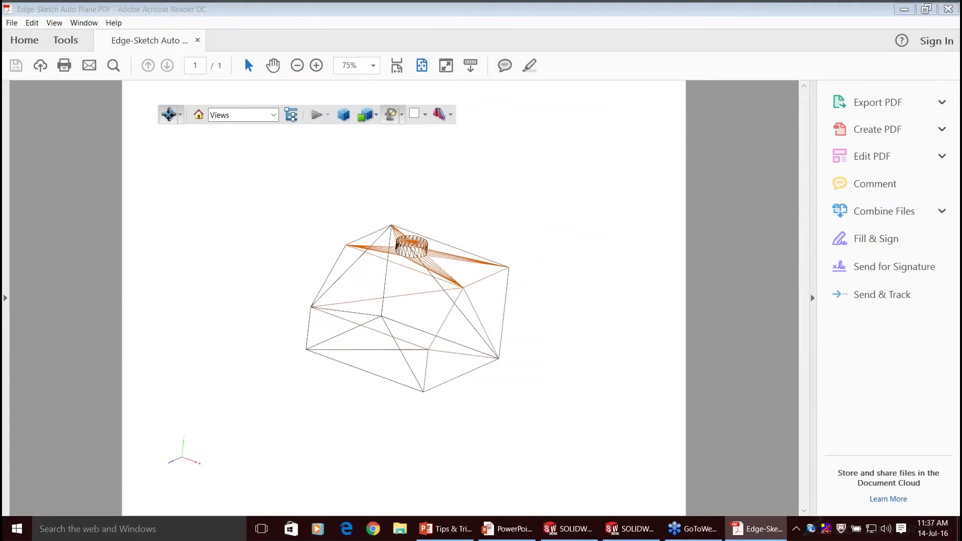
{"action": "left_click", "coordinate": [376, 115]}
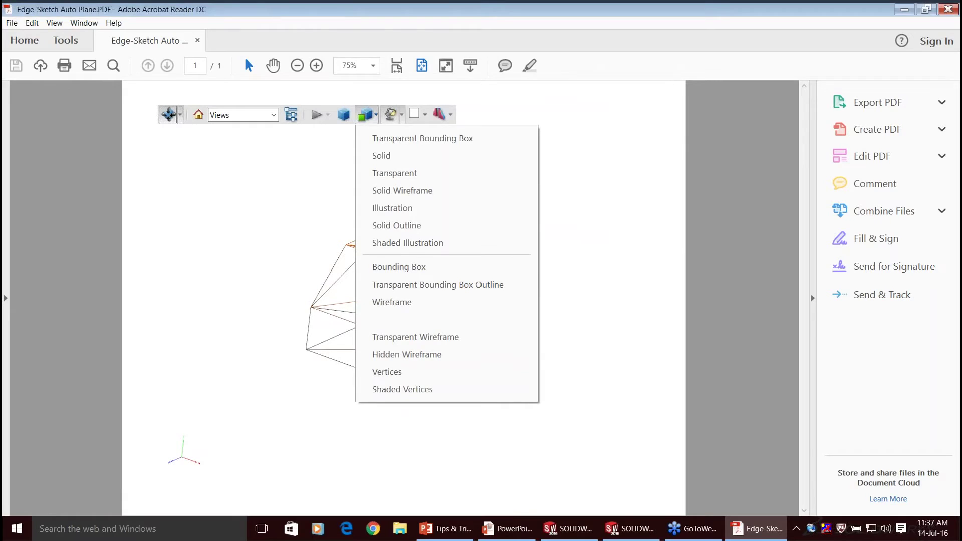
{"action": "left_click", "coordinate": [416, 354]}
{"action": "left_click", "coordinate": [376, 115]}
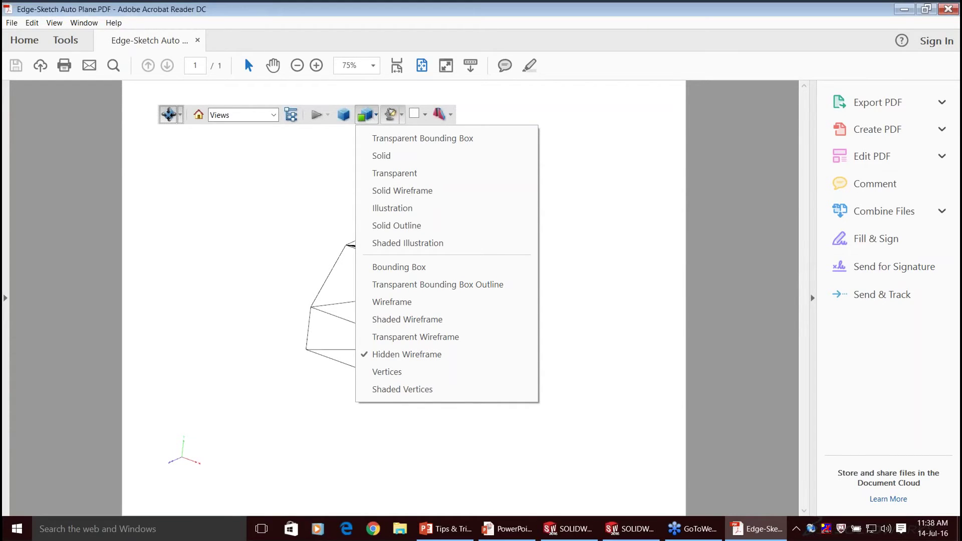
{"action": "left_click", "coordinate": [399, 266]}
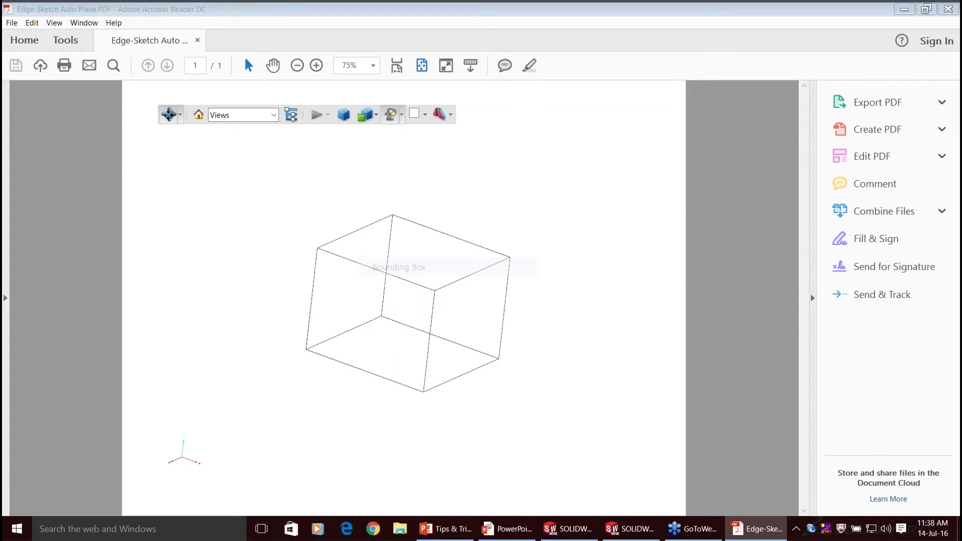
{"action": "left_click", "coordinate": [368, 115]}
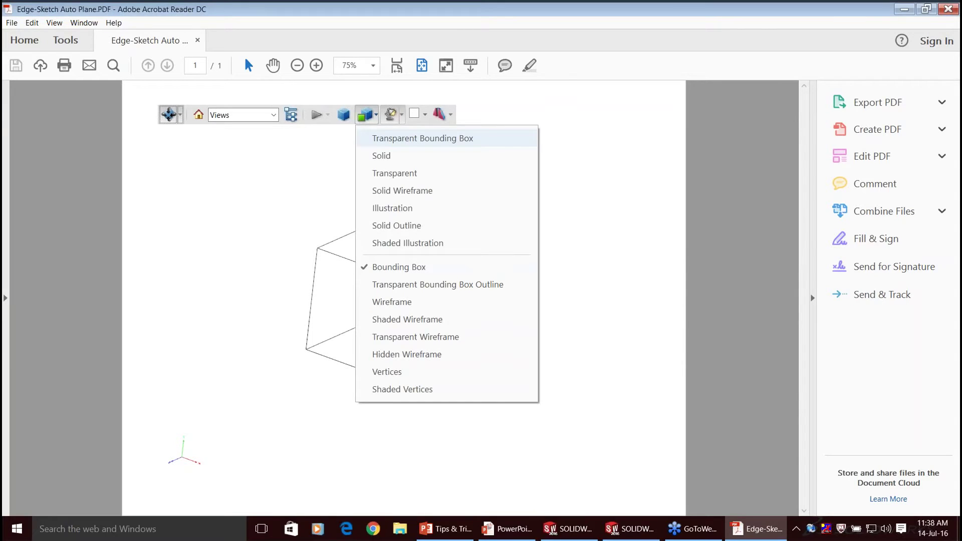
{"action": "left_click", "coordinate": [422, 138]}
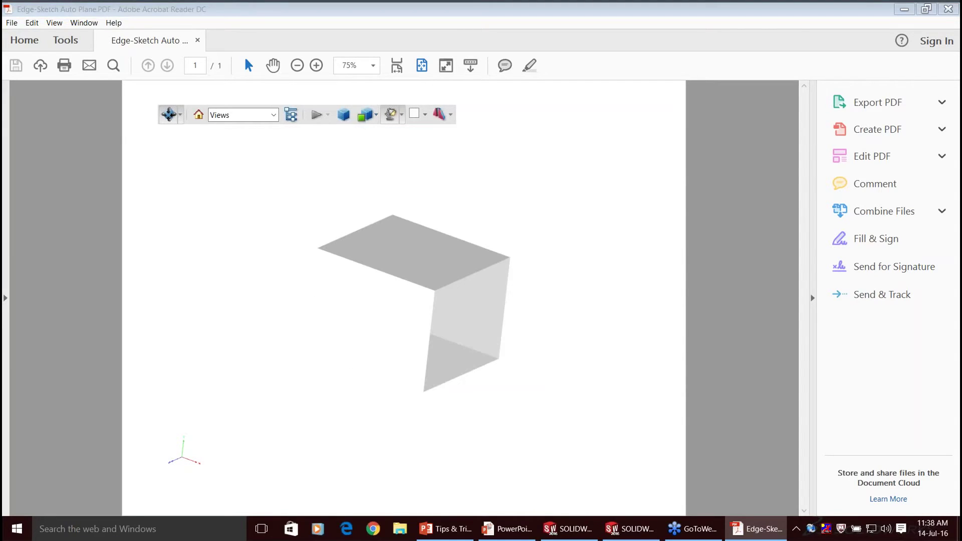
Set the 3D model's render mode to Solid.
{"action": "left_click", "coordinate": [368, 115]}
{"action": "left_click", "coordinate": [376, 115]}
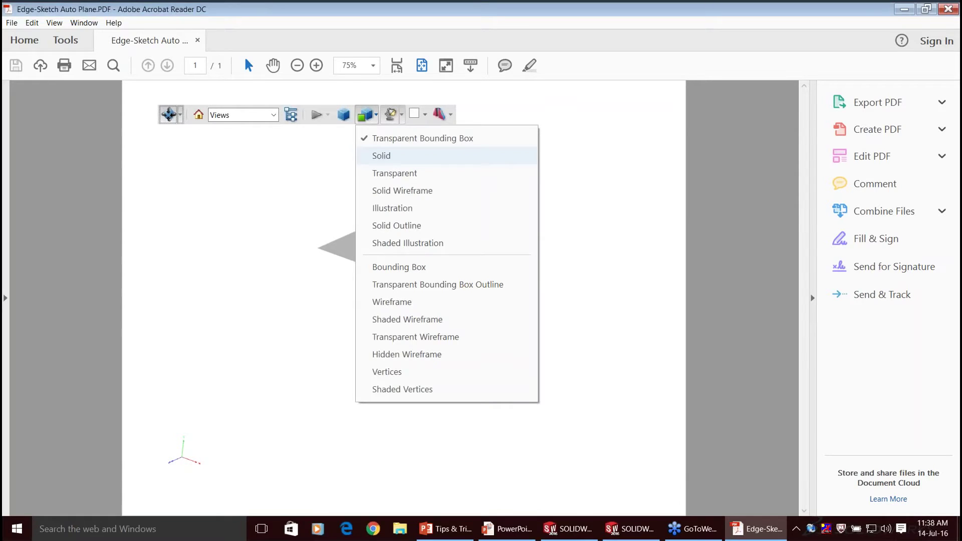
{"action": "left_click", "coordinate": [381, 155]}
Show a cross section of the PDF model and align its cutting plane to the Y-axis.
{"action": "left_click", "coordinate": [450, 114]}
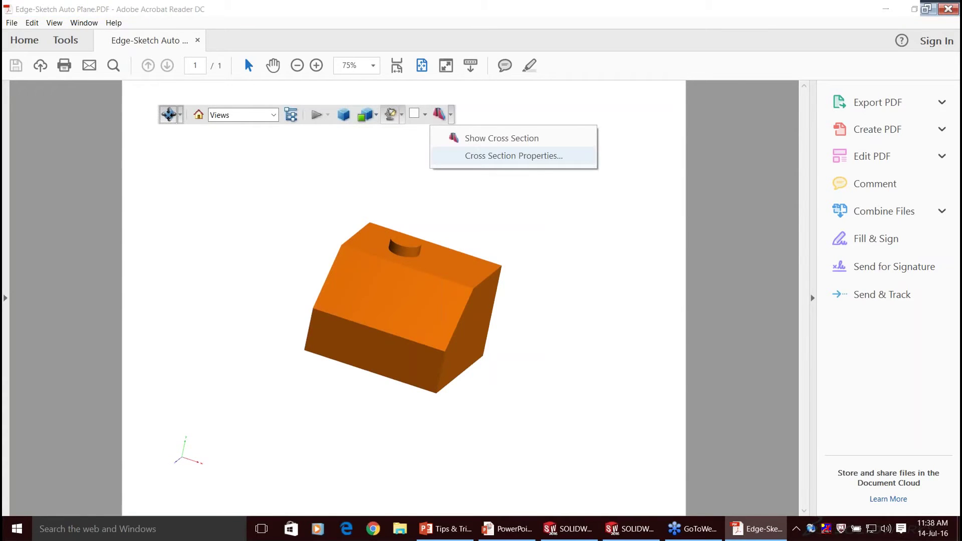
{"action": "left_click", "coordinate": [513, 155]}
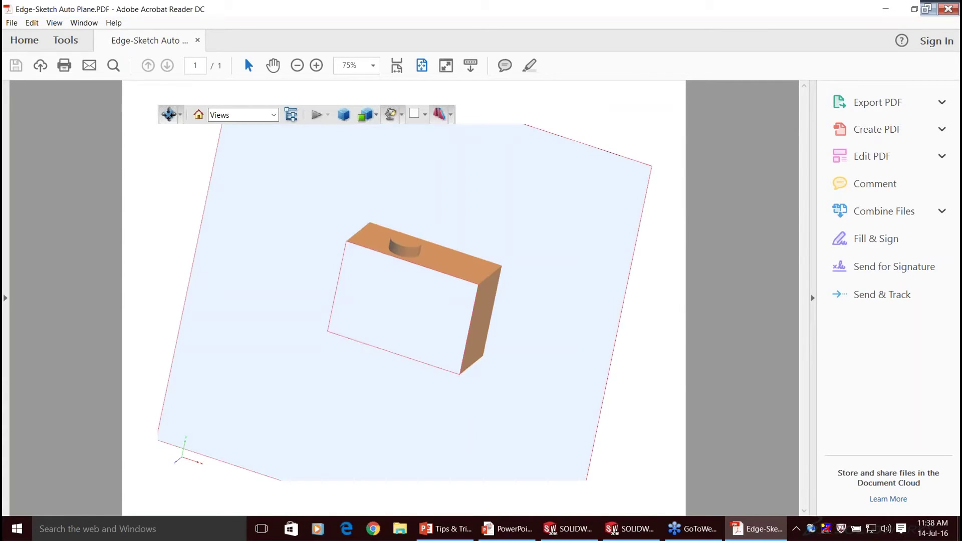
{"action": "left_click", "coordinate": [450, 114]}
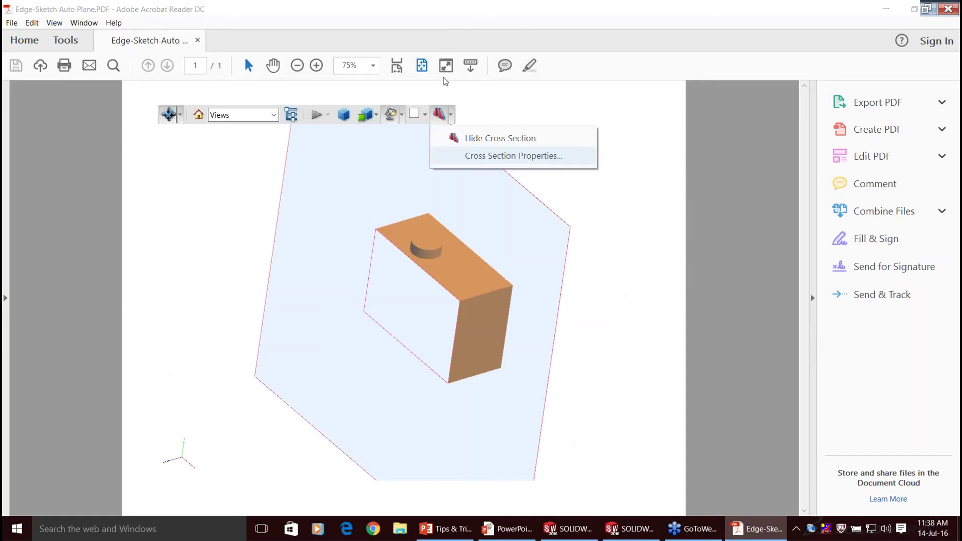
{"action": "left_click", "coordinate": [514, 156]}
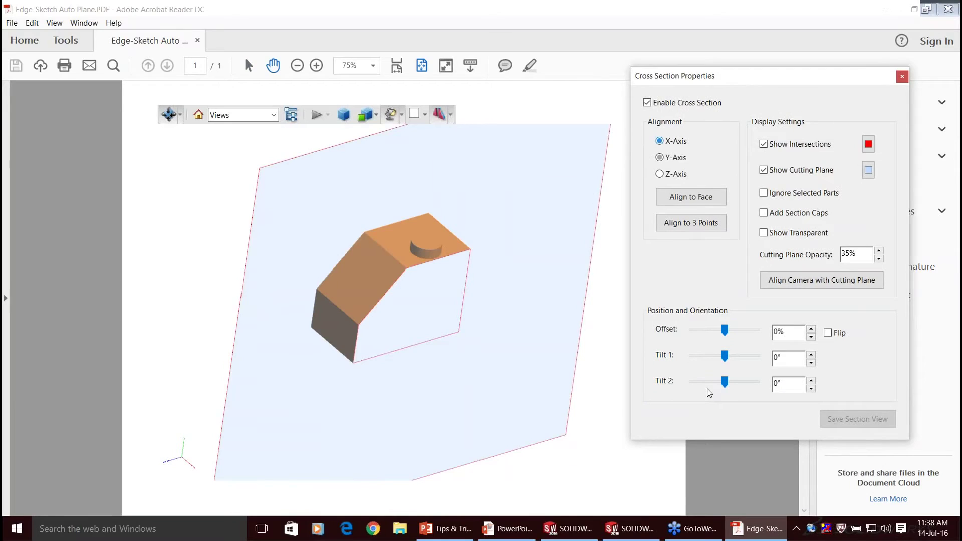
{"action": "key", "text": "Down"}
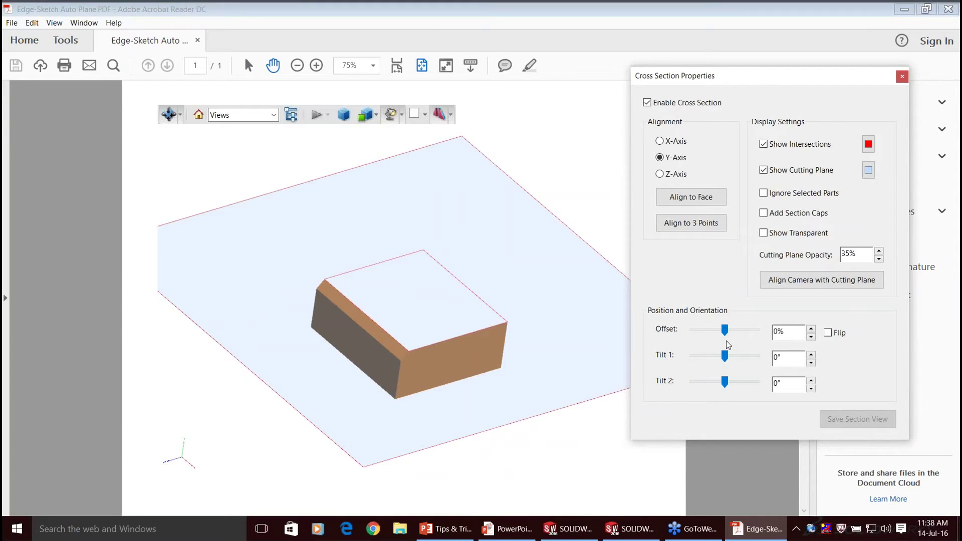
Close the cross section properties and hide the model's cross section.
{"action": "left_click", "coordinate": [902, 76]}
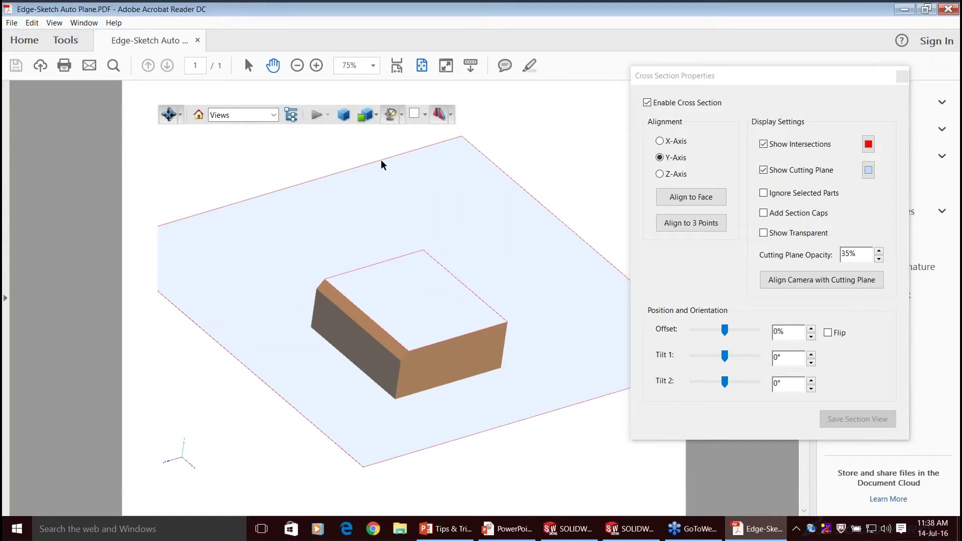
{"action": "left_click", "coordinate": [494, 203]}
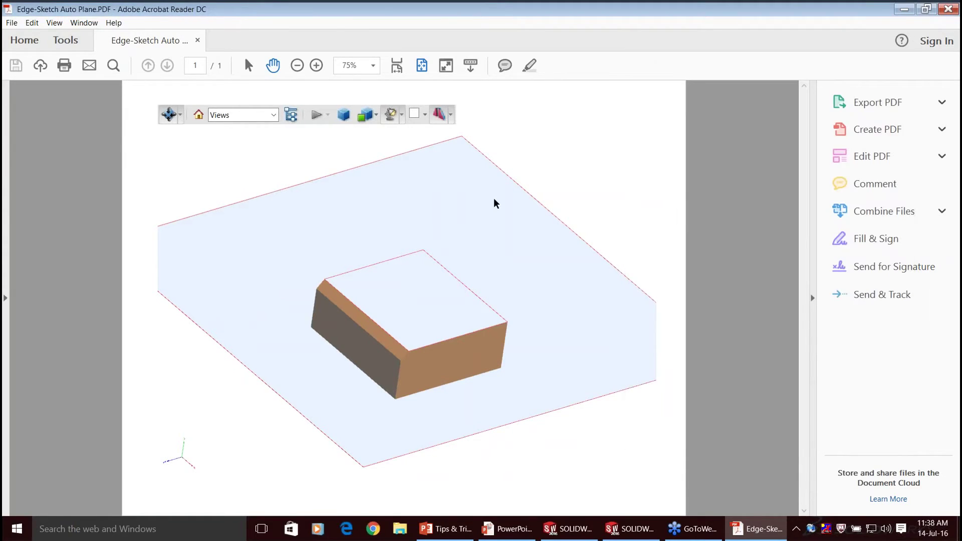
{"action": "left_click", "coordinate": [439, 115]}
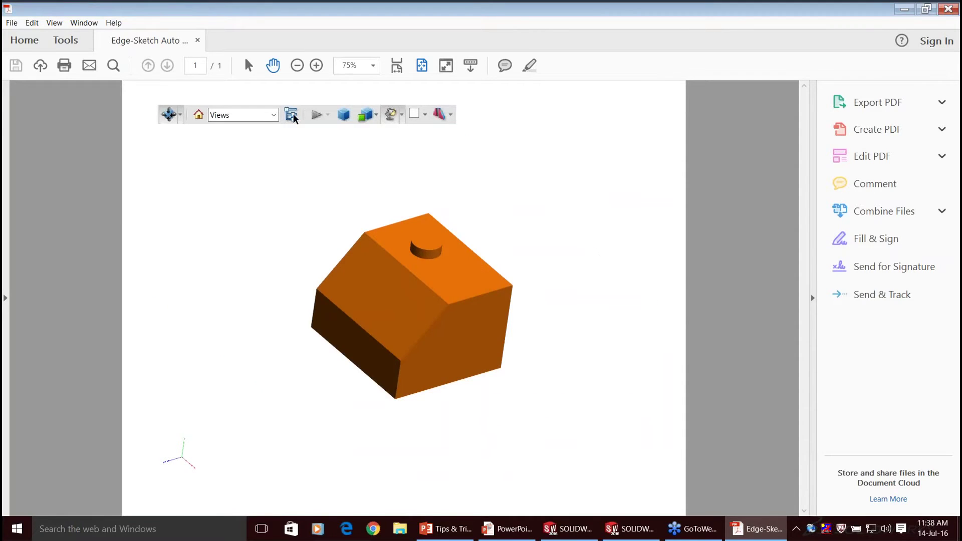
Show the PDF's model tree, select the Edge-Sketch Auto Plane part in it and list the available views.
{"action": "left_click", "coordinate": [291, 114]}
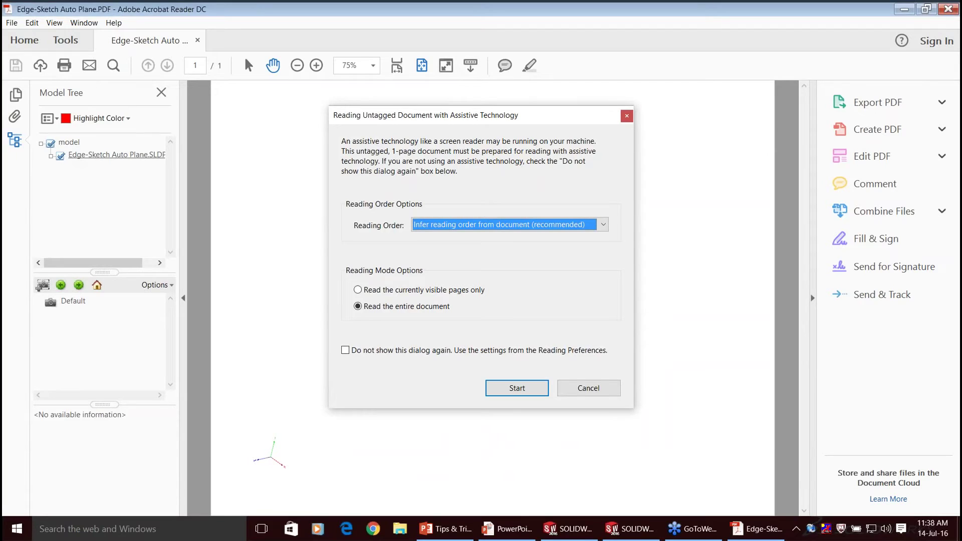
{"action": "left_click", "coordinate": [117, 155]}
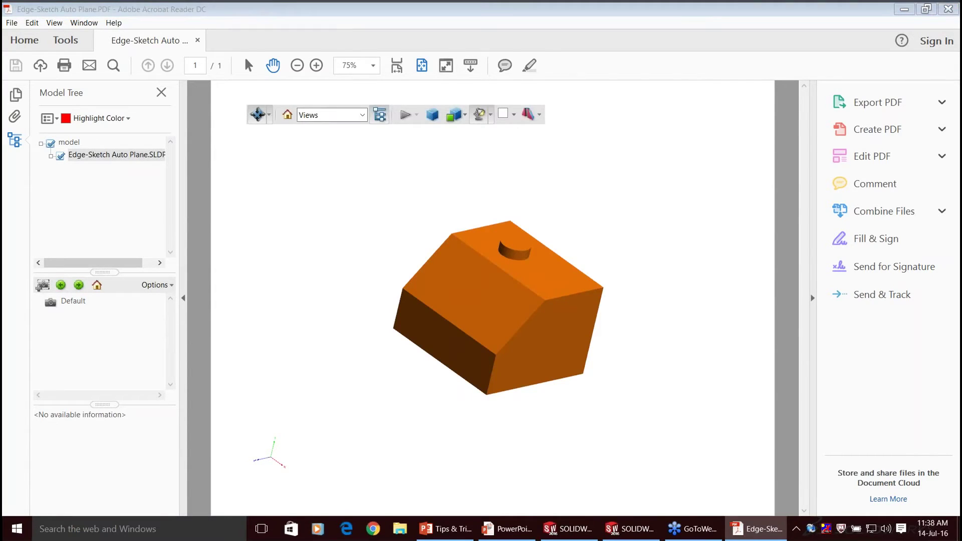
{"action": "left_click", "coordinate": [303, 115]}
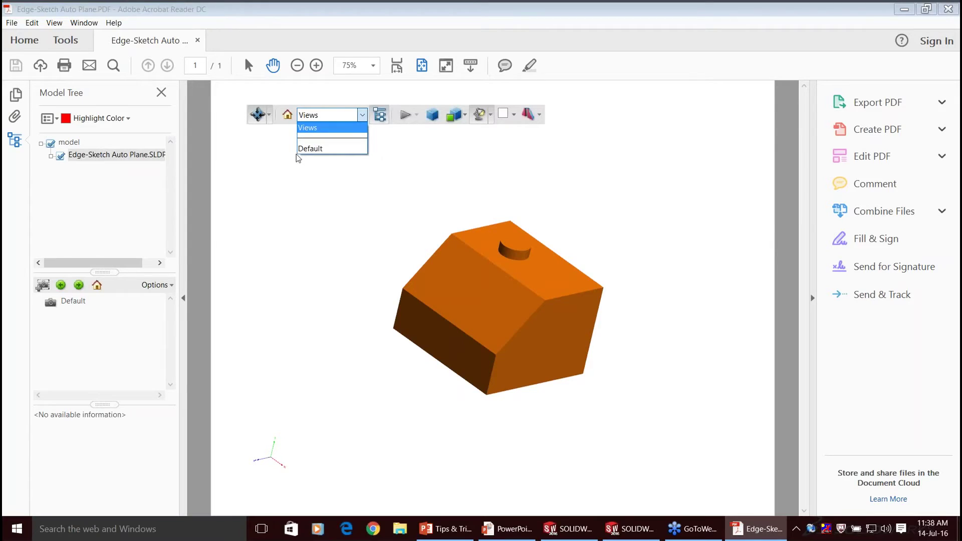
Try the Spin and Pan navigation modes on the 3D model in the PDF.
{"action": "left_click", "coordinate": [269, 115]}
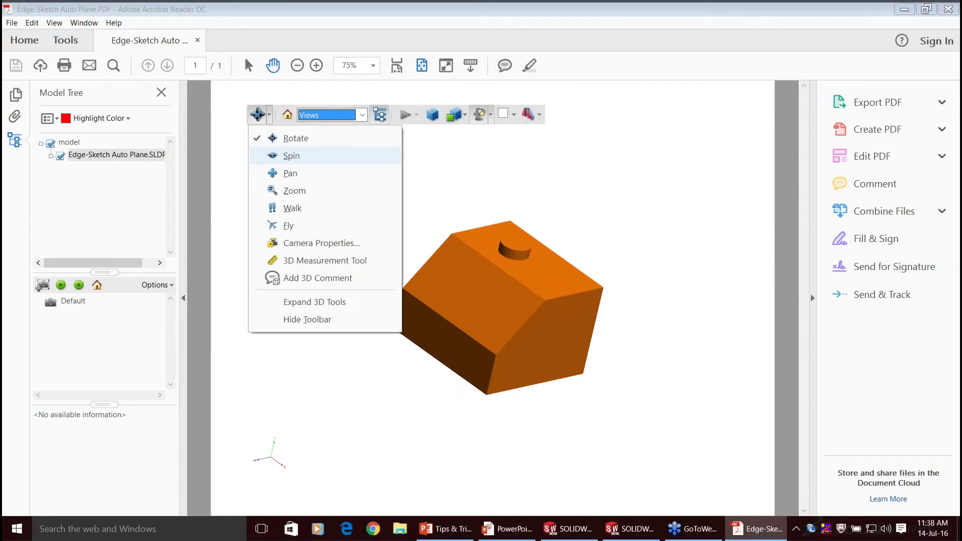
{"action": "left_click", "coordinate": [291, 155]}
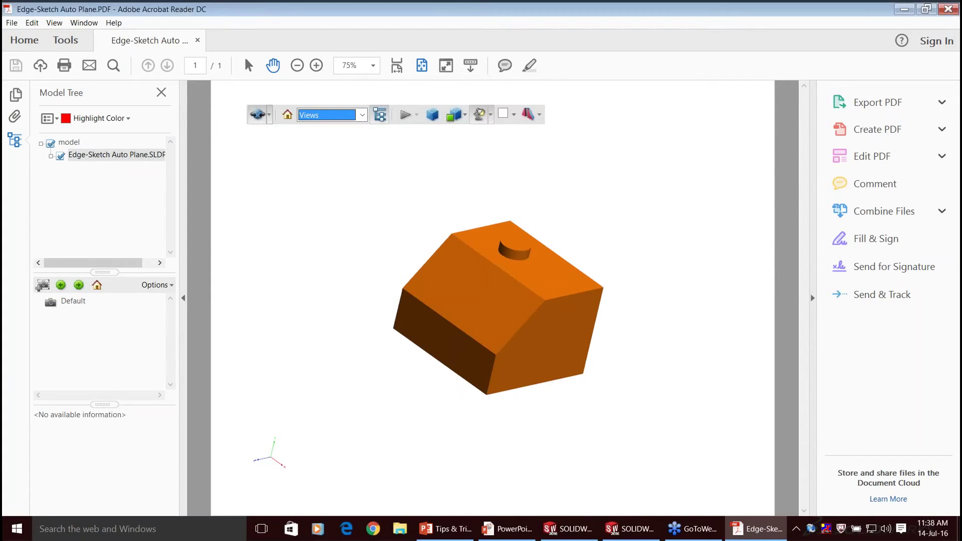
{"action": "middle_click_drag", "start_coordinate": [451, 202], "coordinate": [419, 203]}
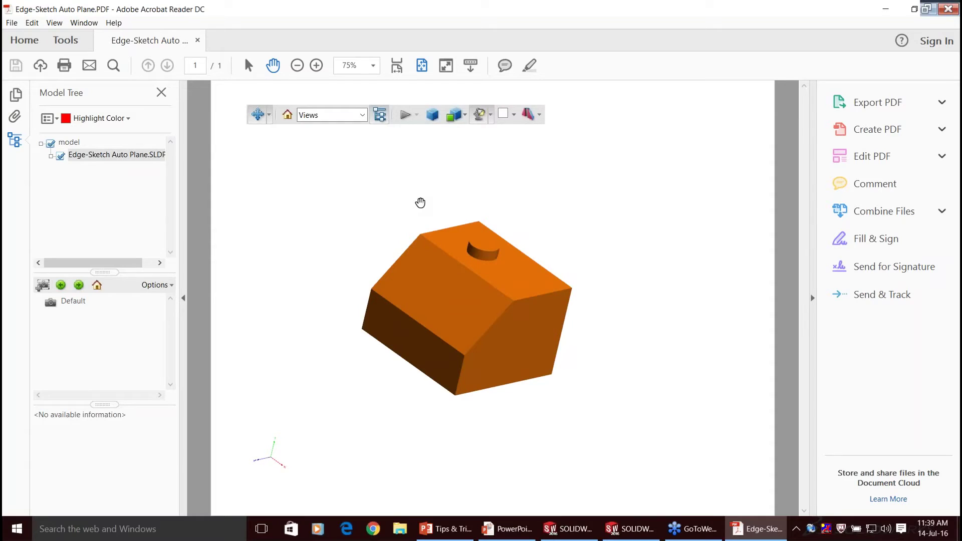
{"action": "scroll", "coordinate": [420, 203], "scroll_direction": "down", "scroll_amount": 1}
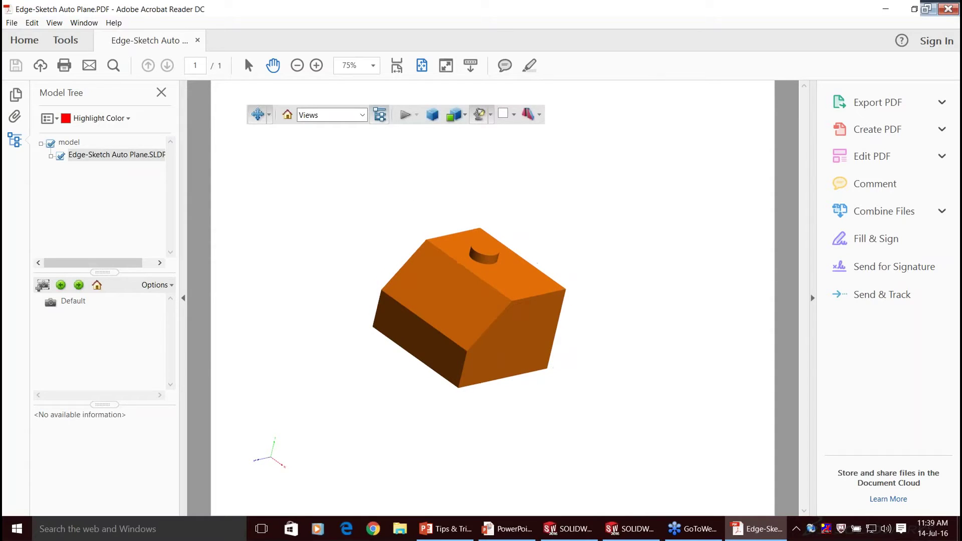
{"action": "left_click_drag", "start_coordinate": [469, 307], "coordinate": [499, 322]}
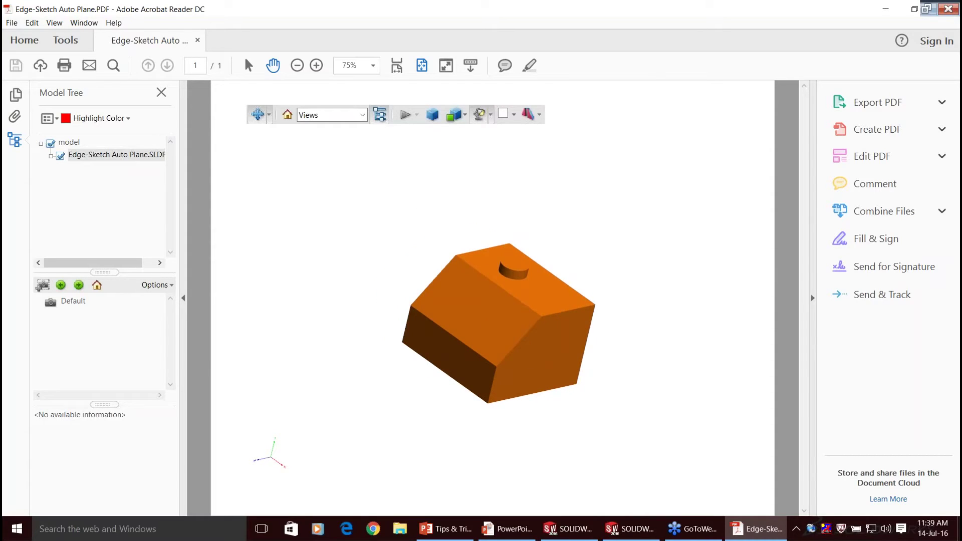
{"action": "left_click_drag", "start_coordinate": [501, 357], "coordinate": [522, 315]}
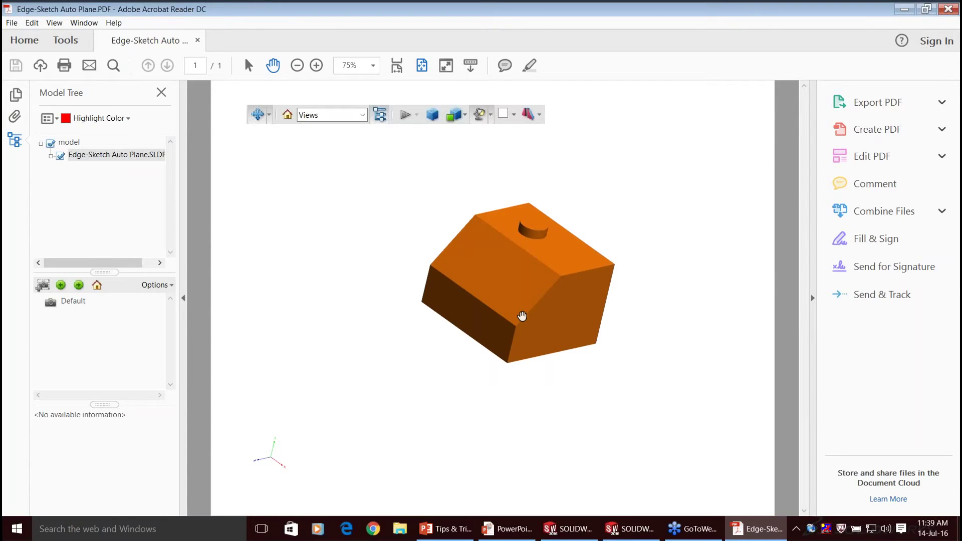
Switch to the running PowerPoint slide show.
{"action": "left_click", "coordinate": [561, 531]}
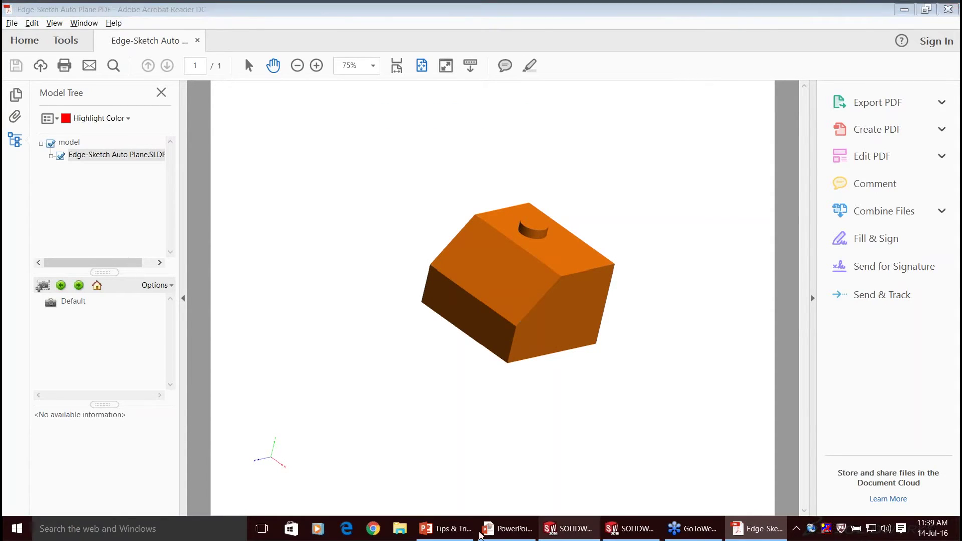
{"action": "key", "text": "alt+Tab"}
{"action": "key", "text": "Tab"}
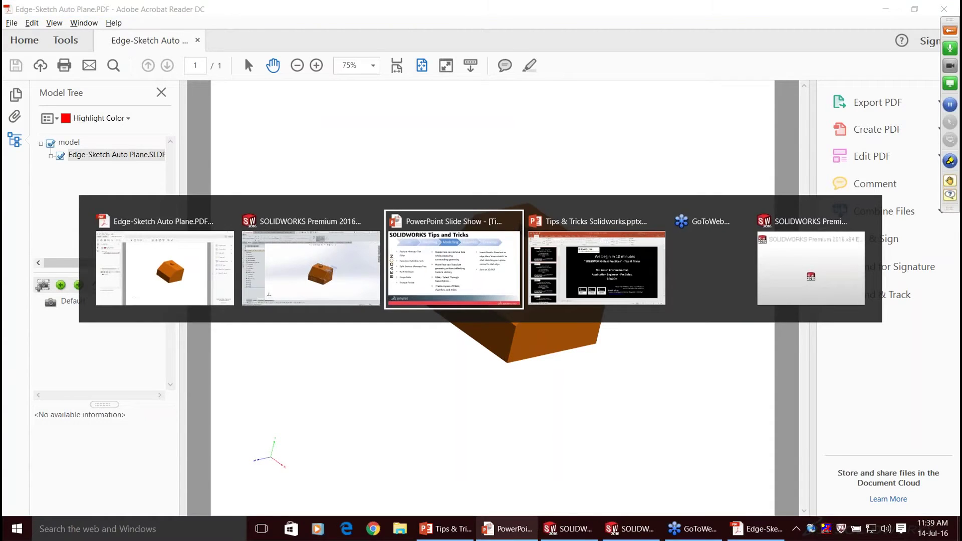
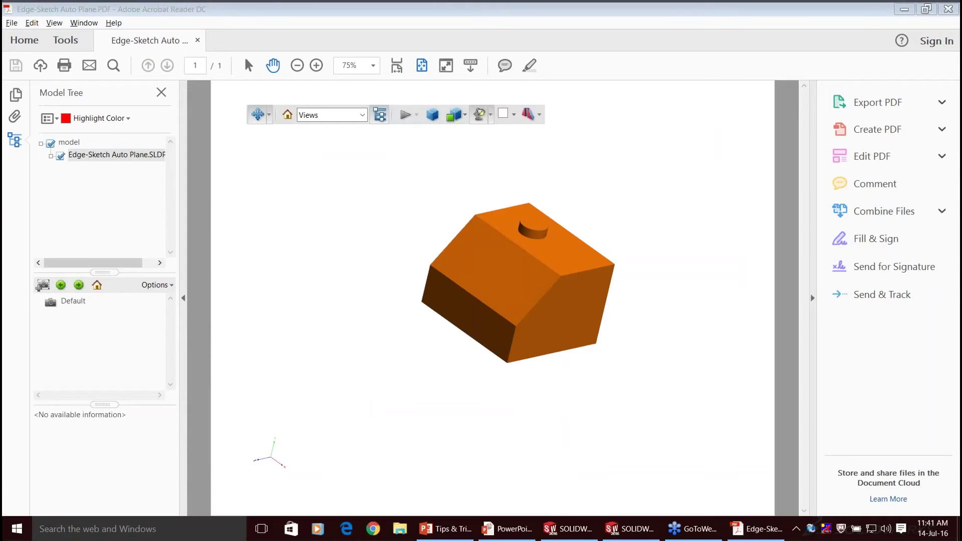
Switch to SOLIDWORKS, open the 0315_ENSAMBLE BUT 28 assembly from the recent documents and accept the missing-font notice.
{"action": "key", "text": "alt+Tab"}
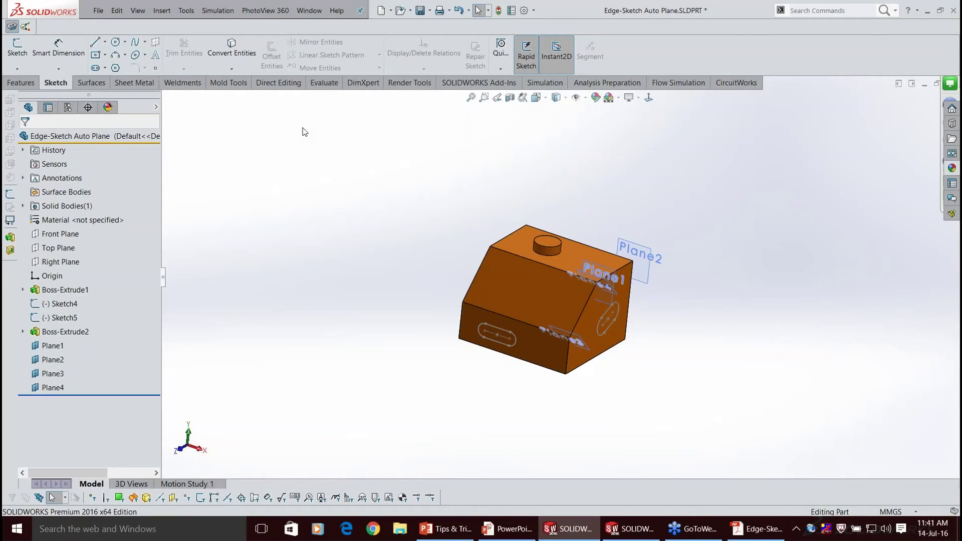
{"action": "key", "text": "r"}
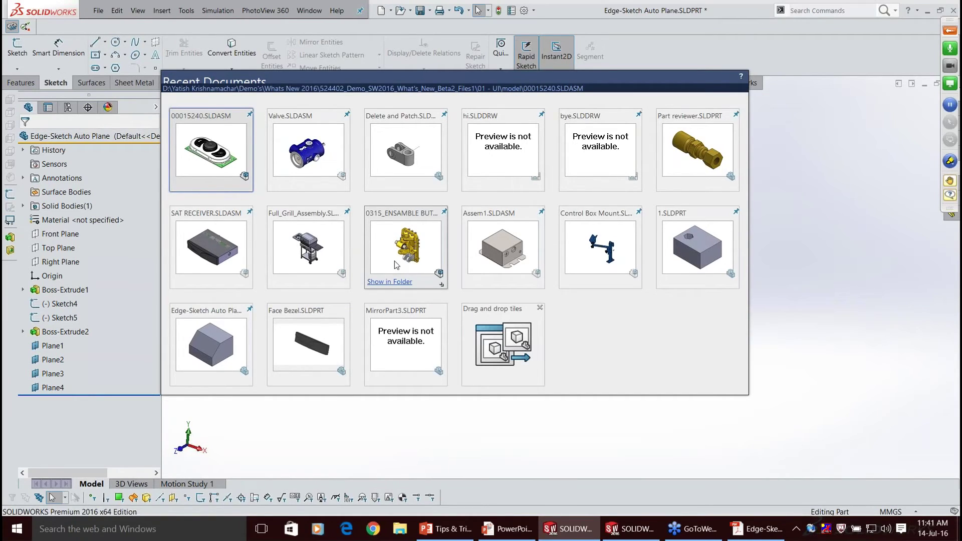
{"action": "key", "text": "Escape"}
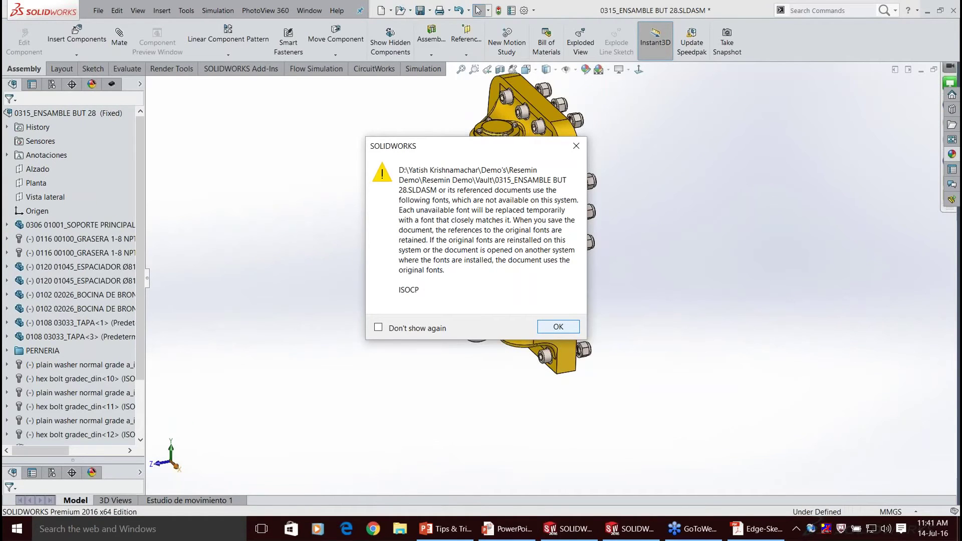
{"action": "key", "text": "Return"}
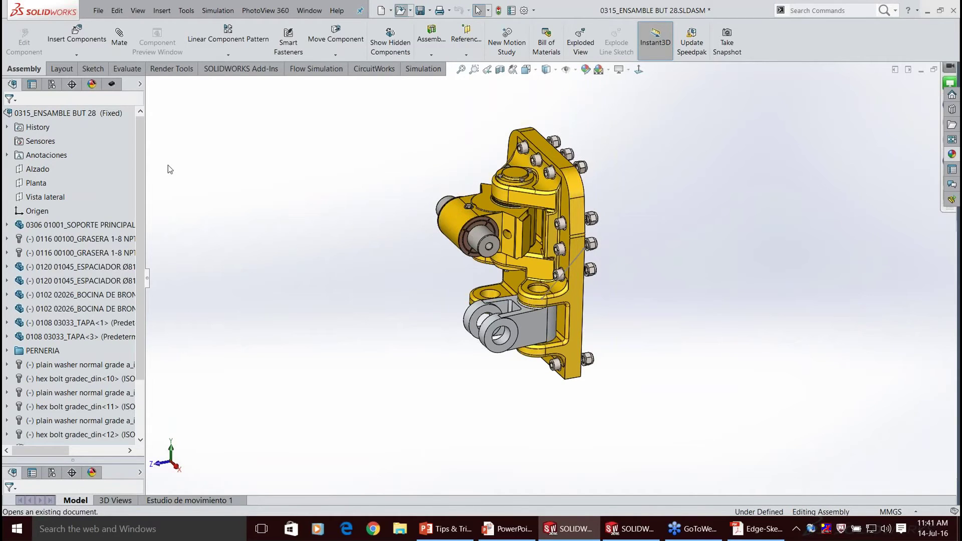
Browse for a document to open, trying the part, assembly and drawing quick filters on the Vault folder before listing all files.
{"action": "key", "text": "ctrl+o"}
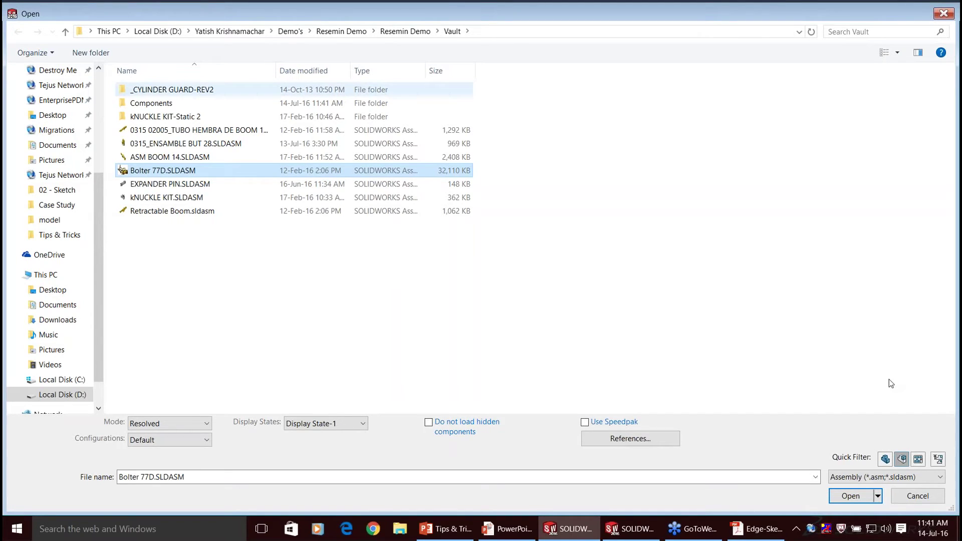
{"action": "left_click", "coordinate": [885, 459]}
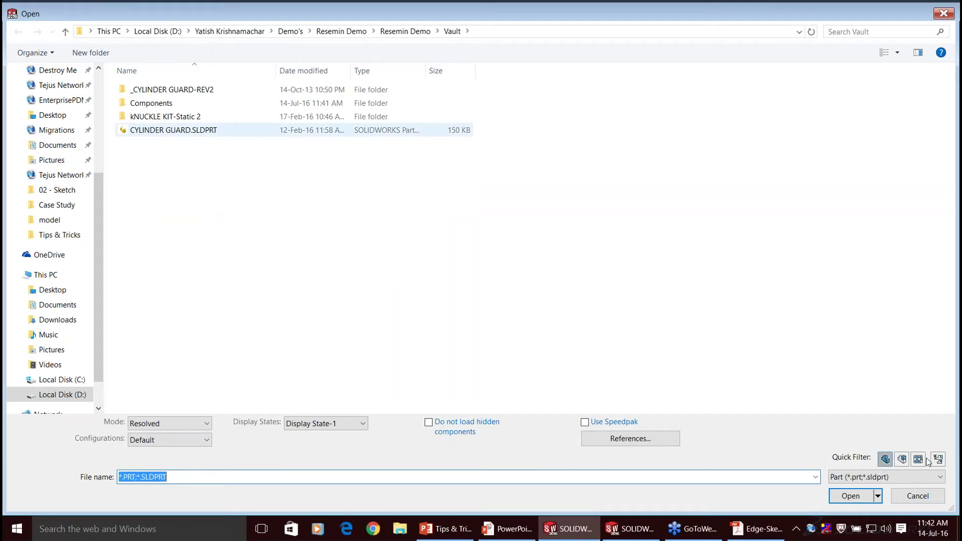
{"action": "left_click", "coordinate": [903, 460]}
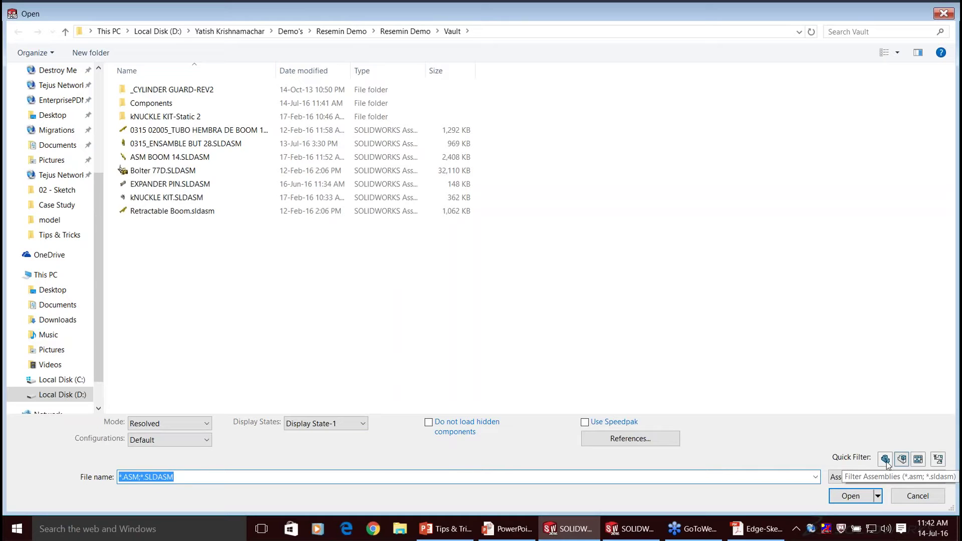
{"action": "left_click", "coordinate": [886, 459]}
{"action": "left_click", "coordinate": [897, 462]}
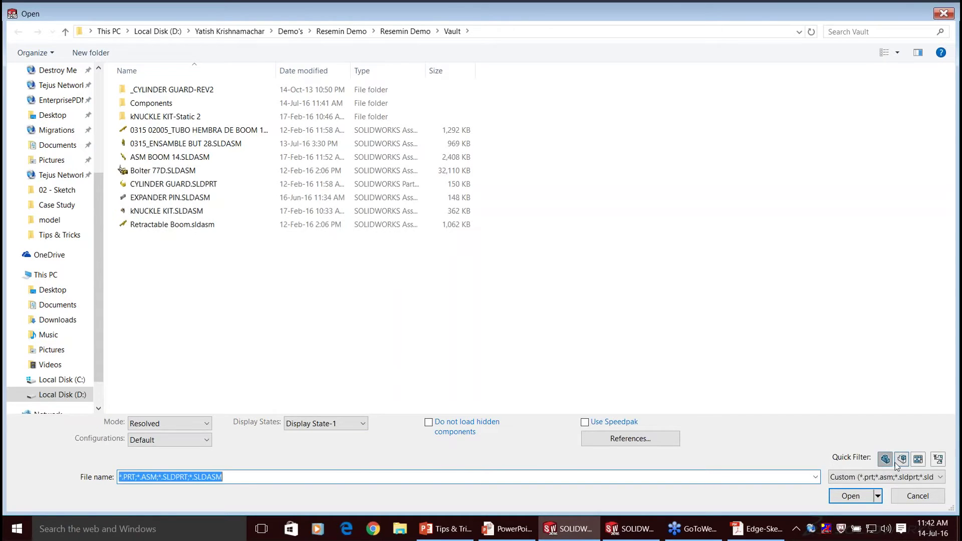
{"action": "left_click", "coordinate": [920, 462]}
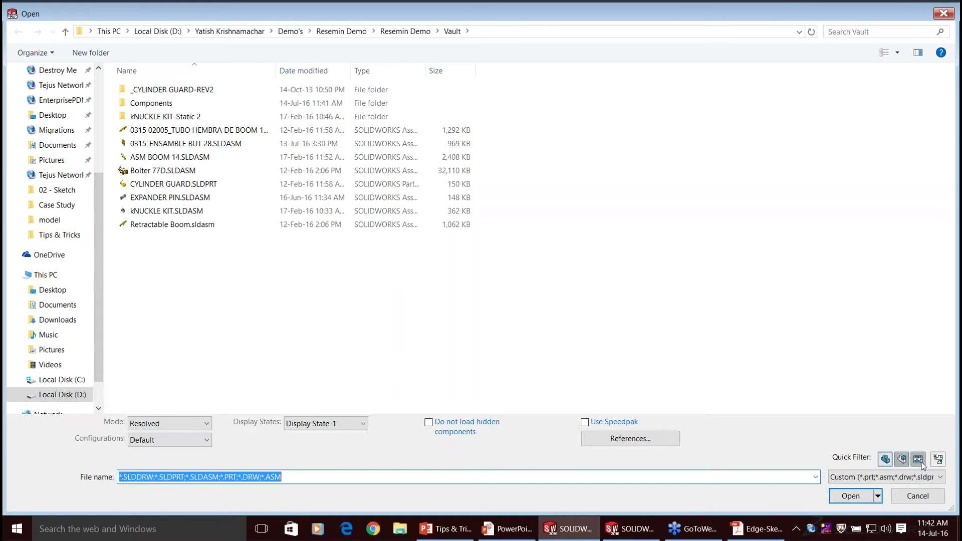
{"action": "left_click", "coordinate": [919, 462]}
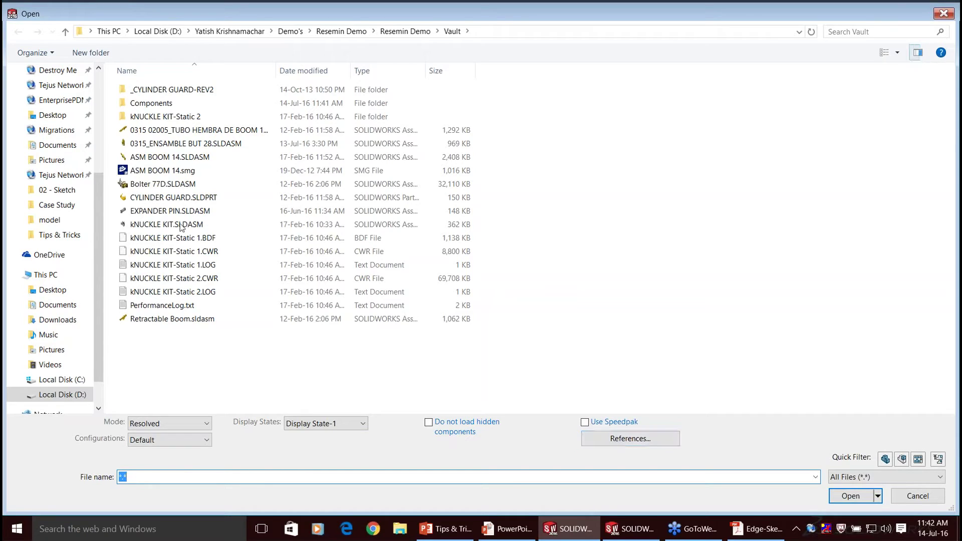
Select EXPANDER PIN.SLDASM, examine the folder locations of its referenced files and close the reference list without changes.
{"action": "left_click", "coordinate": [149, 198]}
{"action": "key", "text": "Down"}
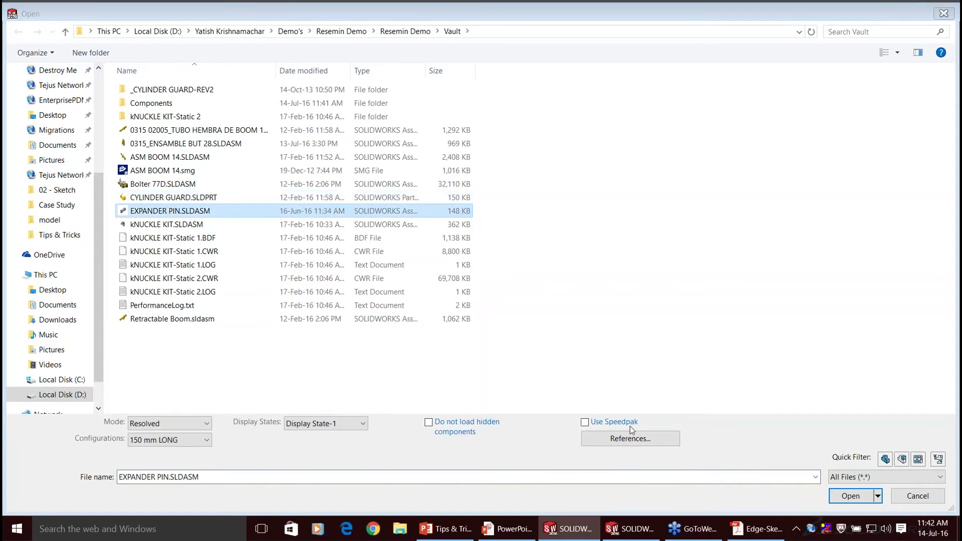
{"action": "left_click", "coordinate": [629, 438]}
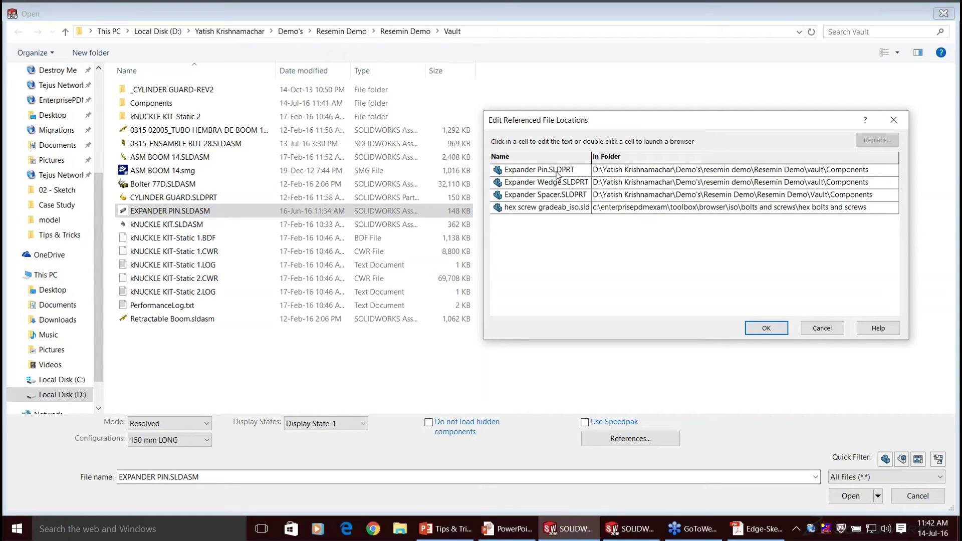
{"action": "left_click", "coordinate": [600, 168]}
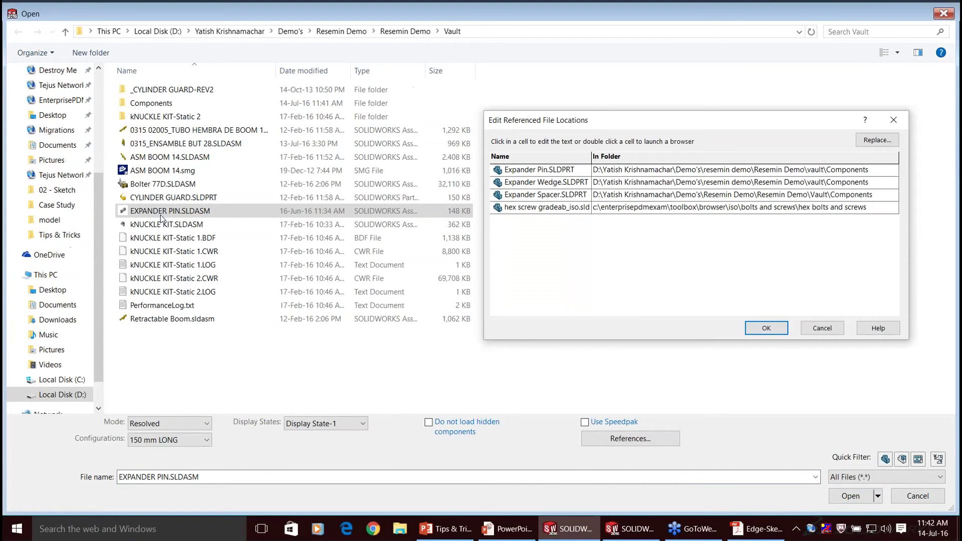
{"action": "key", "text": "Escape"}
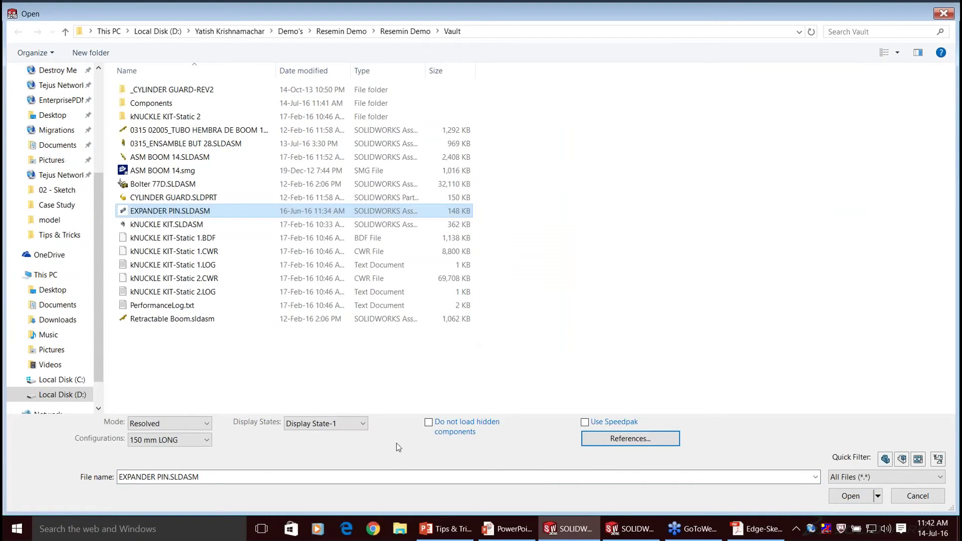
{"action": "left_click", "coordinate": [619, 440]}
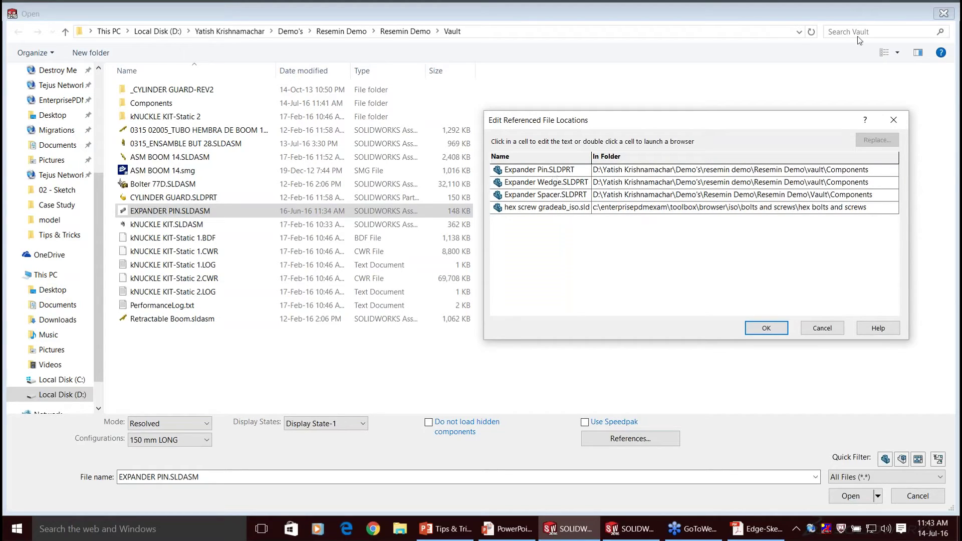
{"action": "left_click", "coordinate": [894, 119]}
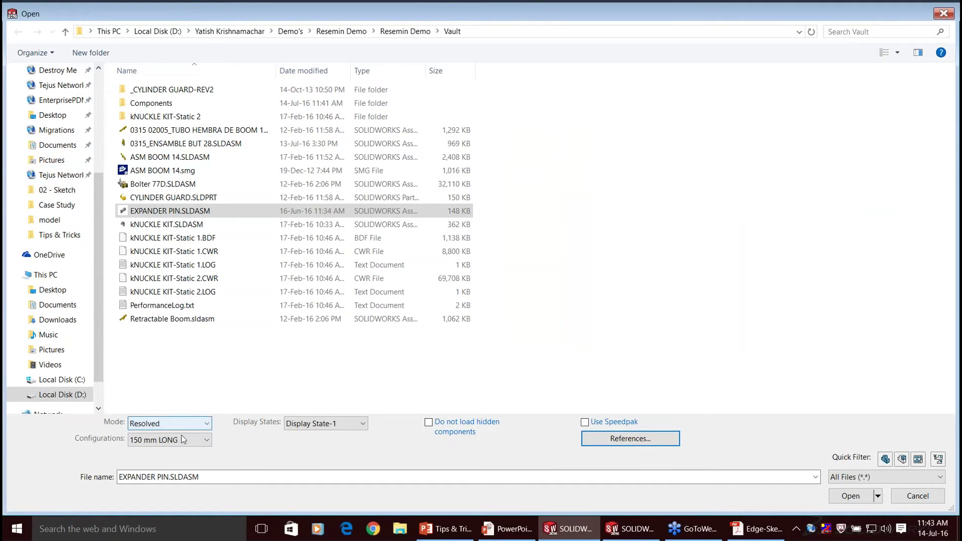
Review the opening modes offered for EXPANDER PIN.SLDASM, up to Large Design Review, and cancel opening it.
{"action": "left_click", "coordinate": [195, 425]}
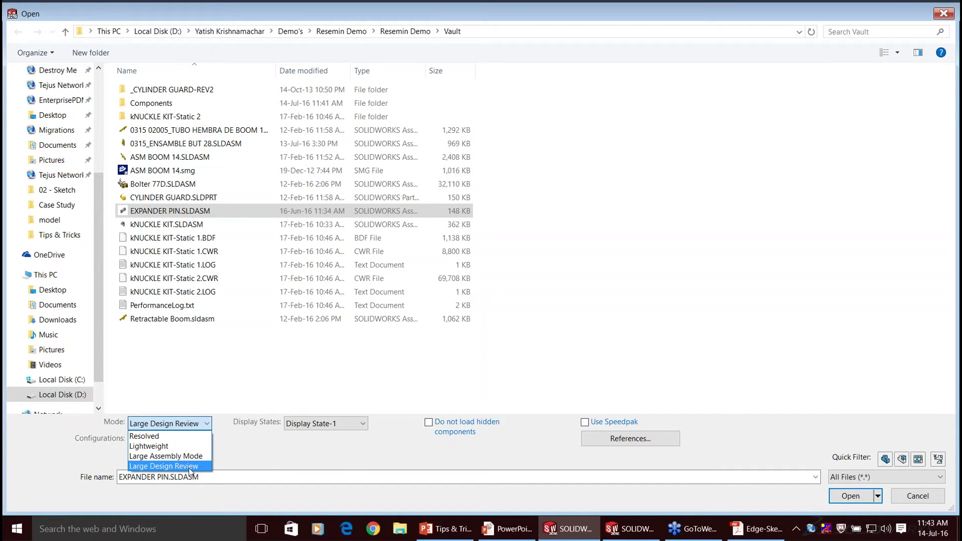
{"action": "left_click", "coordinate": [841, 246]}
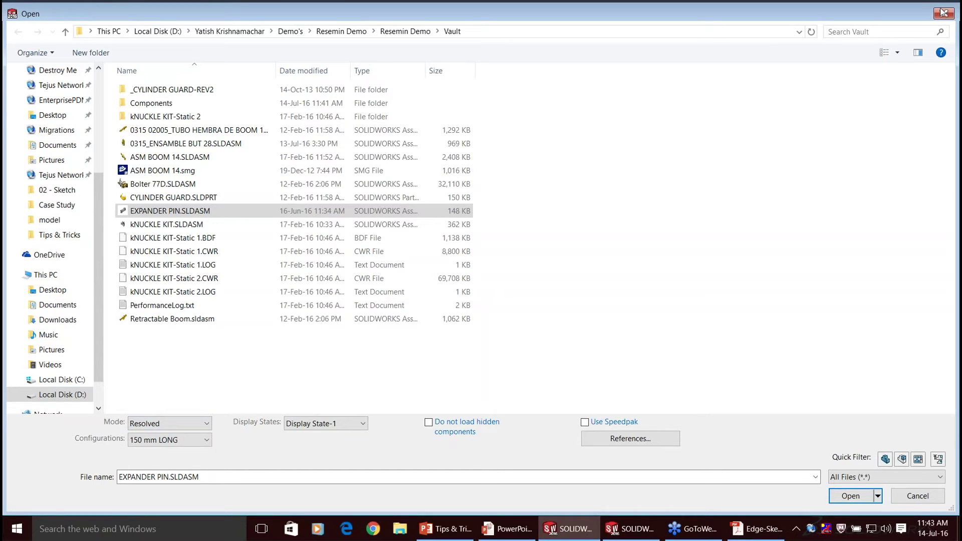
{"action": "key", "text": "Escape"}
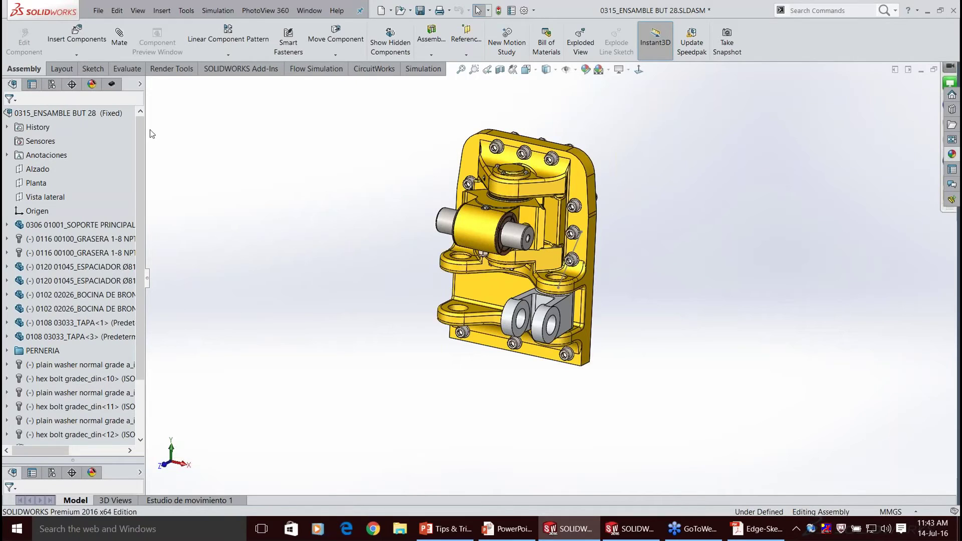
Bring up the recent documents, expand the Valve.SLDASM tile to view its mode and configuration options, and dismiss the list.
{"action": "scroll", "coordinate": [378, 162], "scroll_direction": "down", "scroll_amount": 1}
{"action": "middle_click_drag", "start_coordinate": [378, 163], "coordinate": [380, 171]}
{"action": "key", "text": "r"}
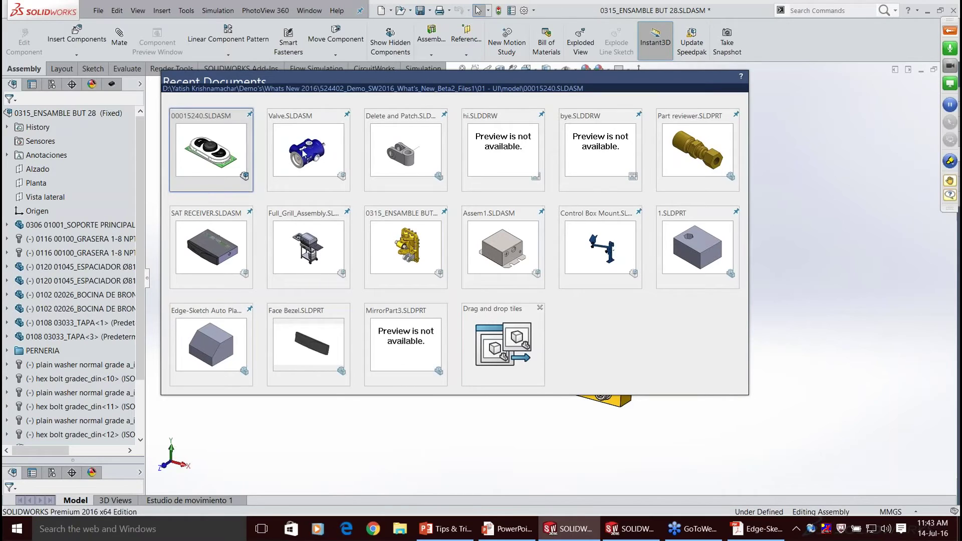
{"action": "mouse_move", "coordinate": [309, 158]}
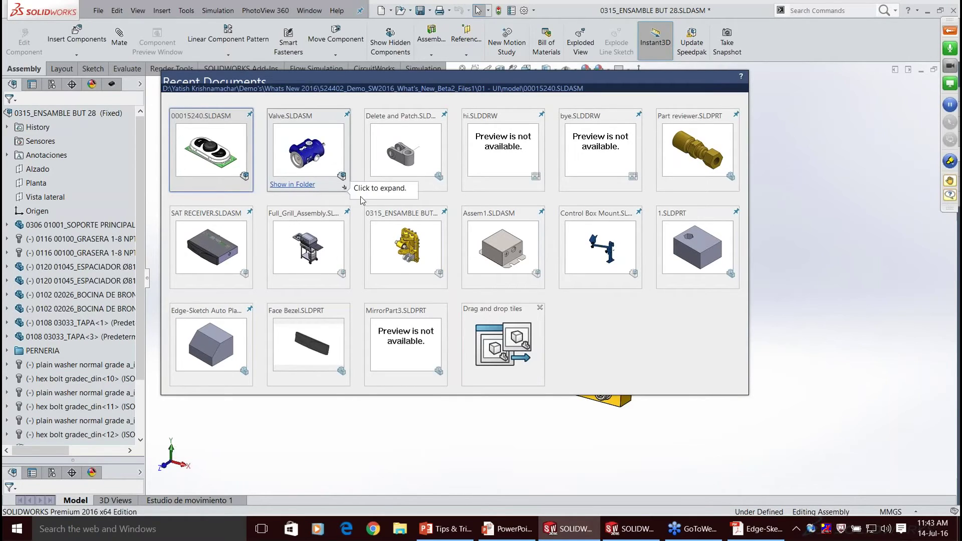
{"action": "left_click", "coordinate": [362, 200]}
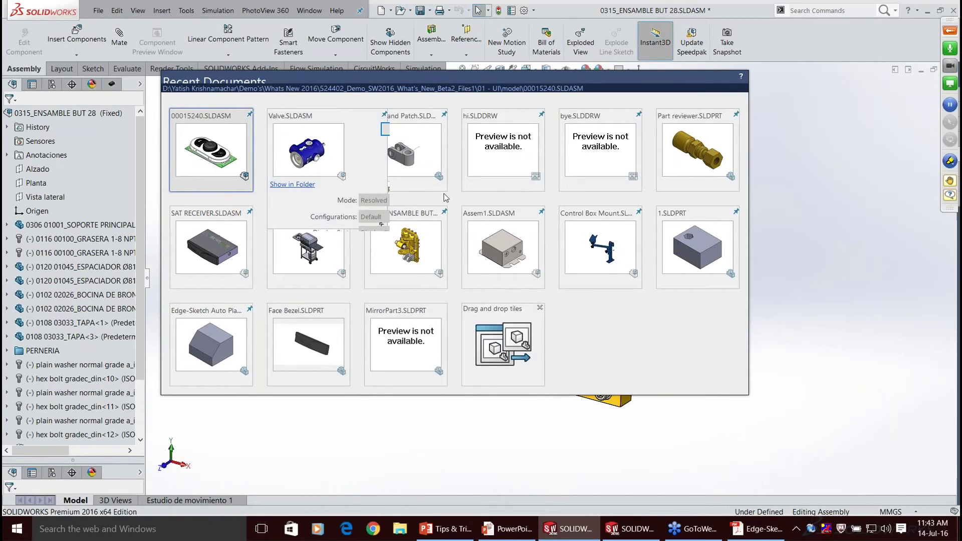
{"action": "left_click", "coordinate": [841, 92]}
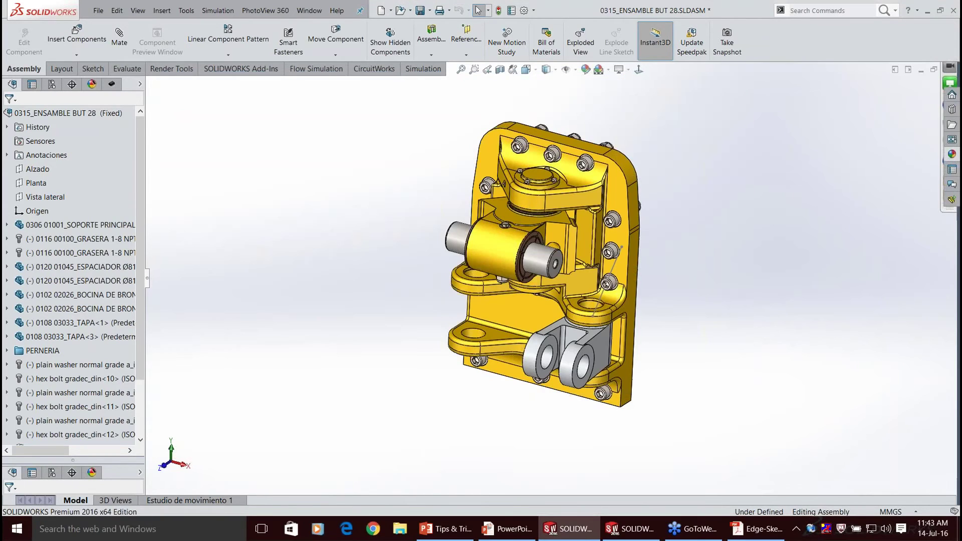
Select all Toolbox components in the 0315_ENSAMBLE BUT 28 assembly at once.
{"action": "middle_click_drag", "start_coordinate": [681, 209], "coordinate": [644, 234]}
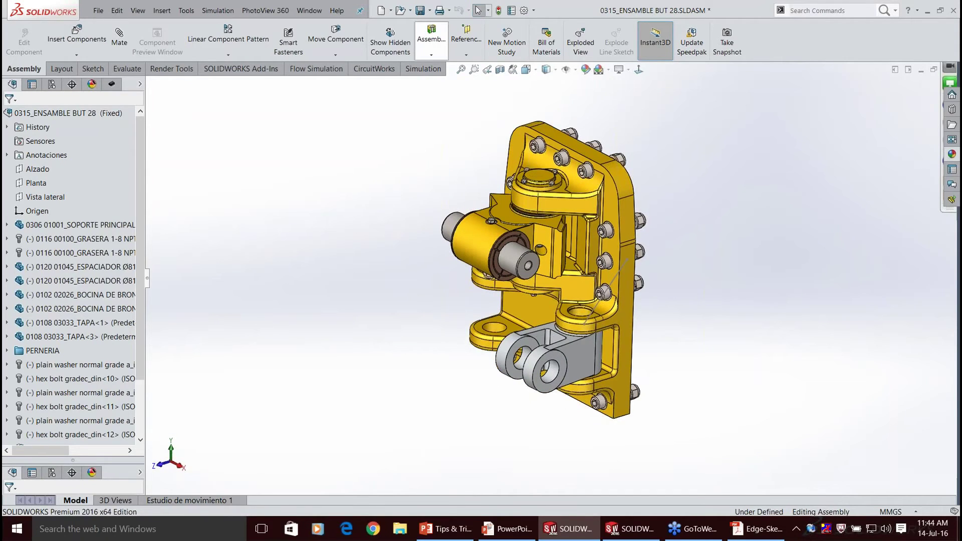
{"action": "left_click", "coordinate": [487, 10]}
{"action": "left_click", "coordinate": [507, 23]}
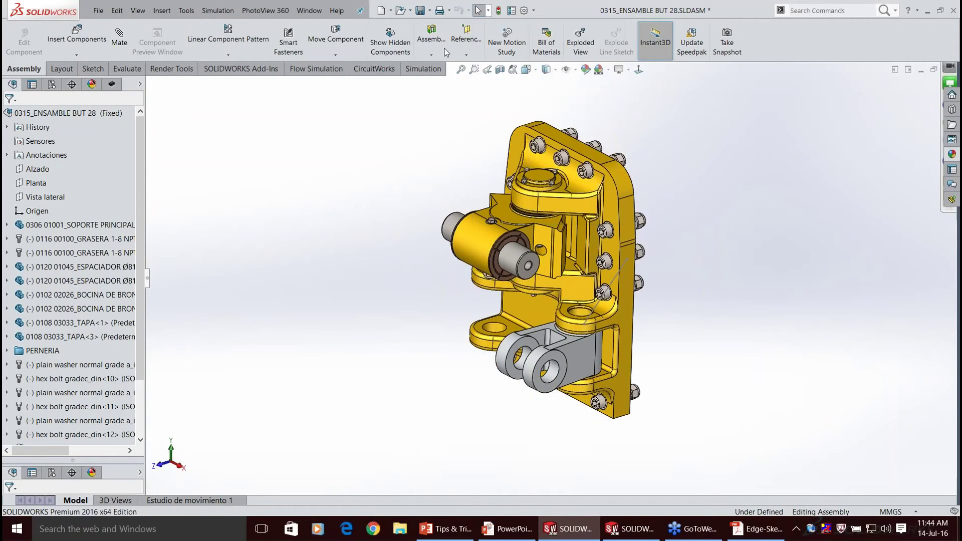
{"action": "left_click", "coordinate": [487, 10]}
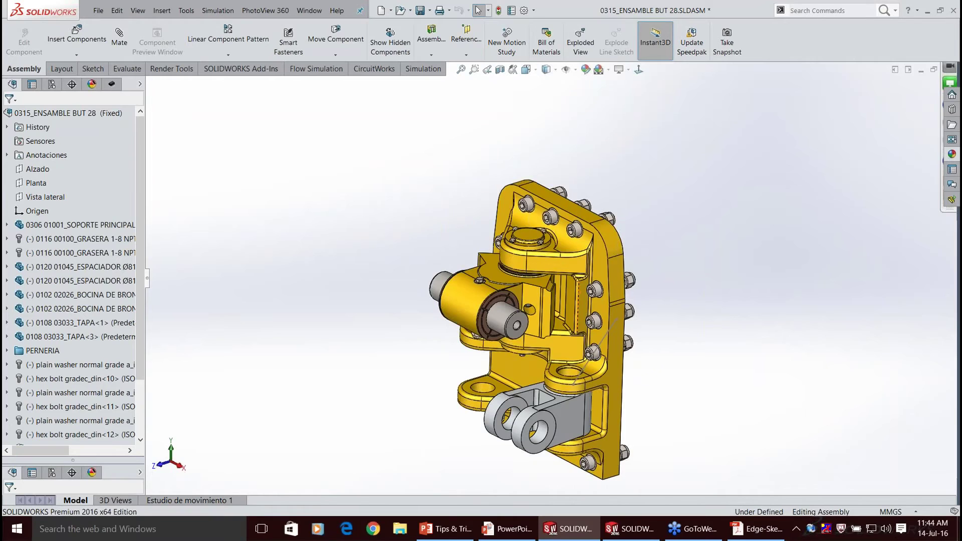
{"action": "middle_click_drag", "start_coordinate": [578, 307], "coordinate": [612, 288]}
{"action": "scroll", "coordinate": [612, 288], "scroll_direction": "down", "scroll_amount": 2}
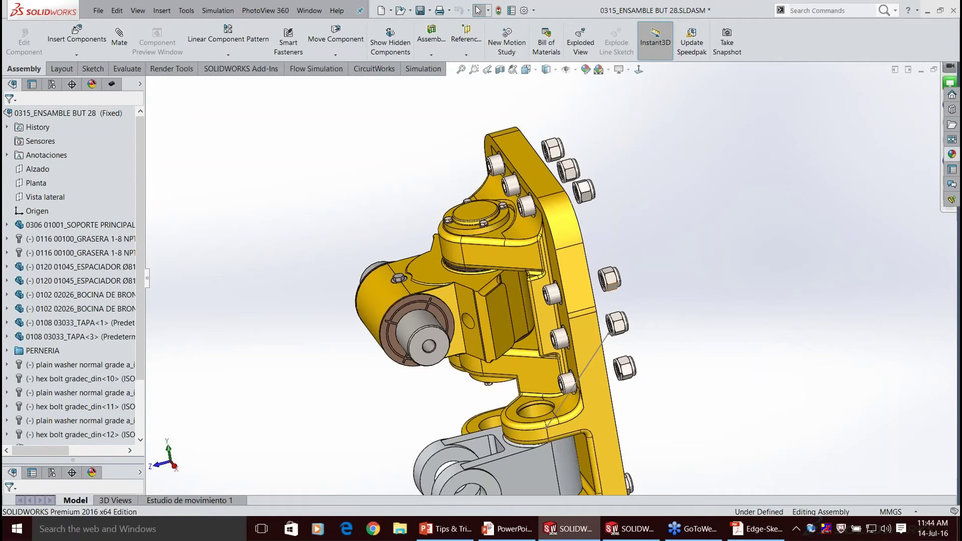
{"action": "left_click", "coordinate": [495, 164]}
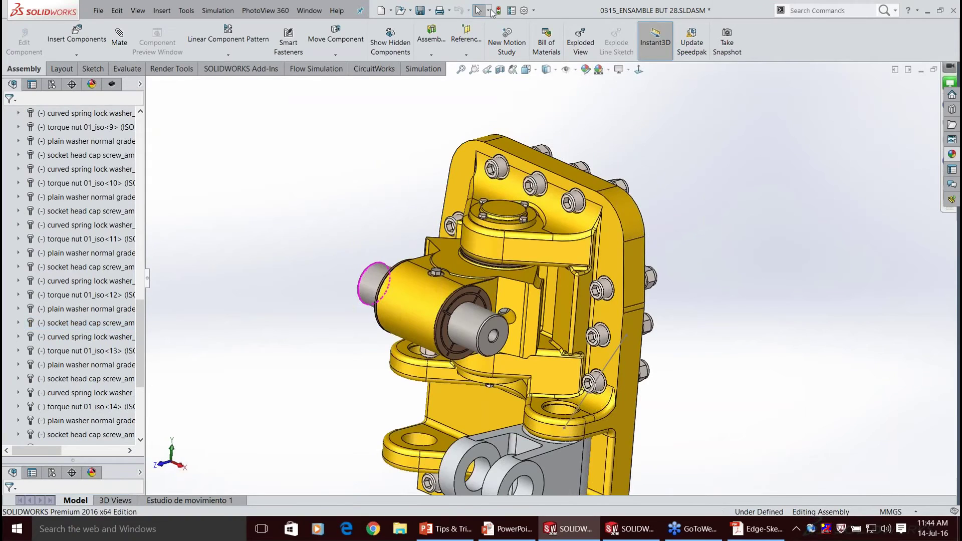
{"action": "left_click", "coordinate": [488, 10]}
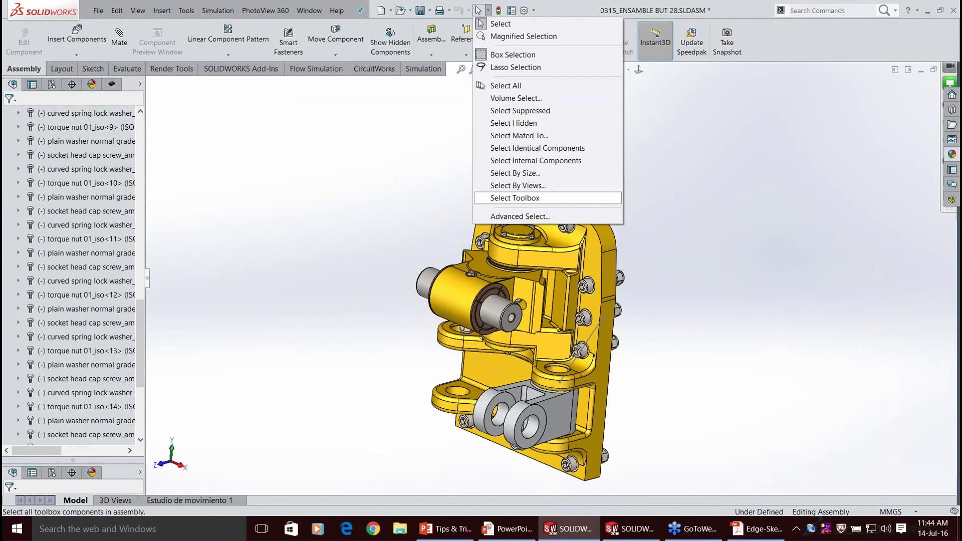
{"action": "left_click", "coordinate": [515, 198]}
{"action": "mouse_move", "coordinate": [852, 386]}
{"action": "middle_mouse_down"}
{"action": "mouse_move", "coordinate": [739, 386]}
{"action": "mouse_move", "coordinate": [862, 383]}
{"action": "middle_mouse_up"}
{"action": "scroll", "coordinate": [529, 335], "scroll_direction": "up", "scroll_amount": 2}
{"action": "middle_click_drag", "start_coordinate": [591, 346], "coordinate": [536, 351]}
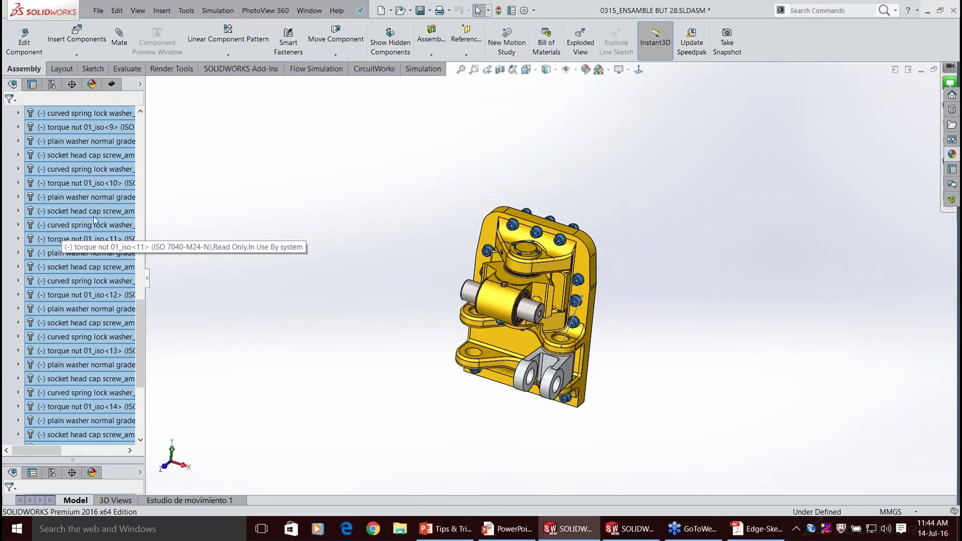
Review the operations offered for the selected Toolbox components, such as Suppress, clear the selection and revisit the selection options.
{"action": "right_click", "coordinate": [94, 221]}
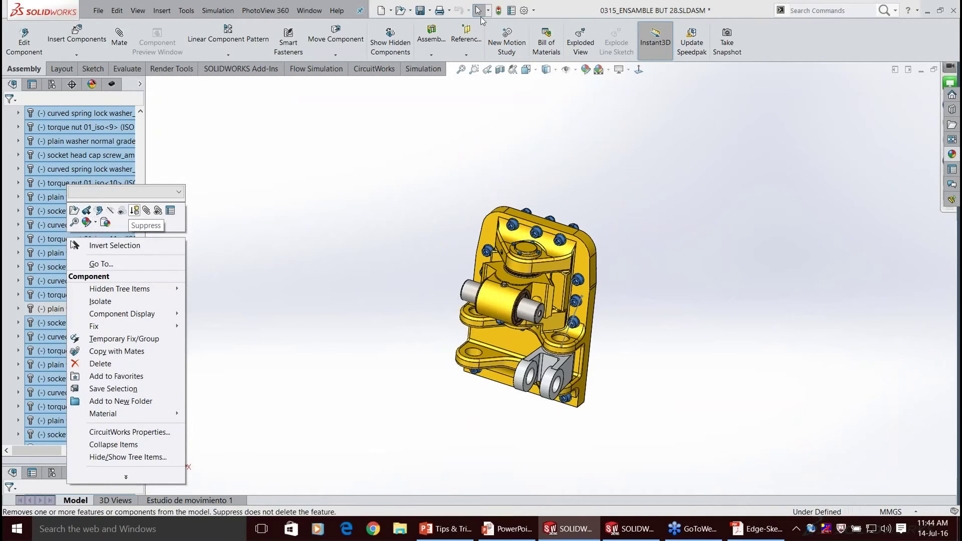
{"action": "left_click", "coordinate": [517, 108]}
{"action": "left_click", "coordinate": [488, 10]}
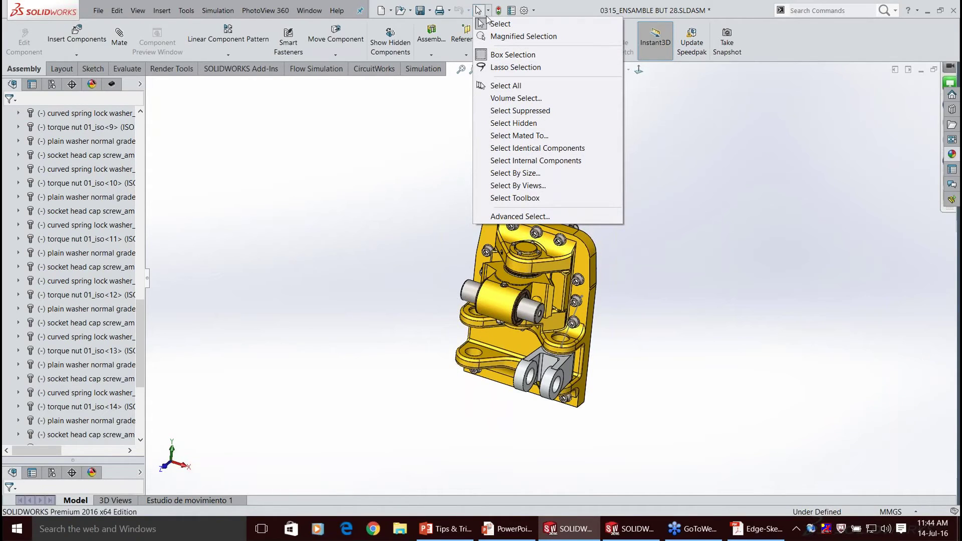
{"action": "left_click", "coordinate": [511, 201]}
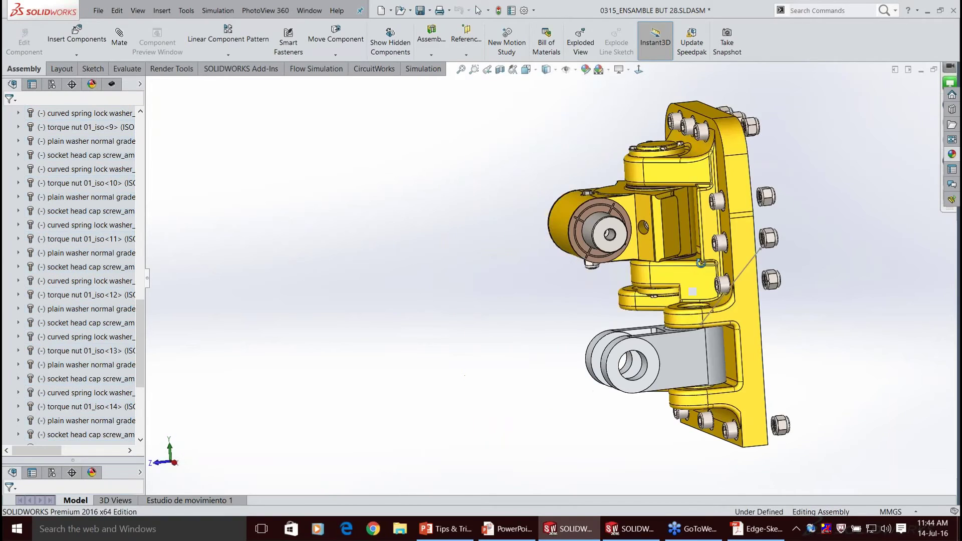
Copy the yellow appearance from the side face of the main support plate and paste it onto the grey Delete and Patch component.
{"action": "middle_click_drag", "start_coordinate": [700, 262], "coordinate": [643, 328]}
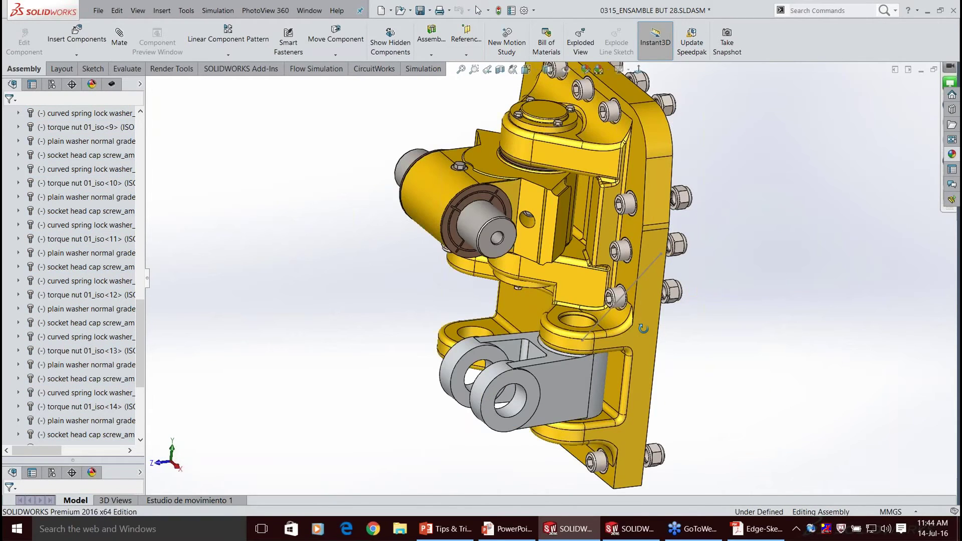
{"action": "middle_click_drag", "start_coordinate": [643, 328], "coordinate": [621, 325]}
{"action": "middle_click_drag", "start_coordinate": [526, 371], "coordinate": [551, 374]}
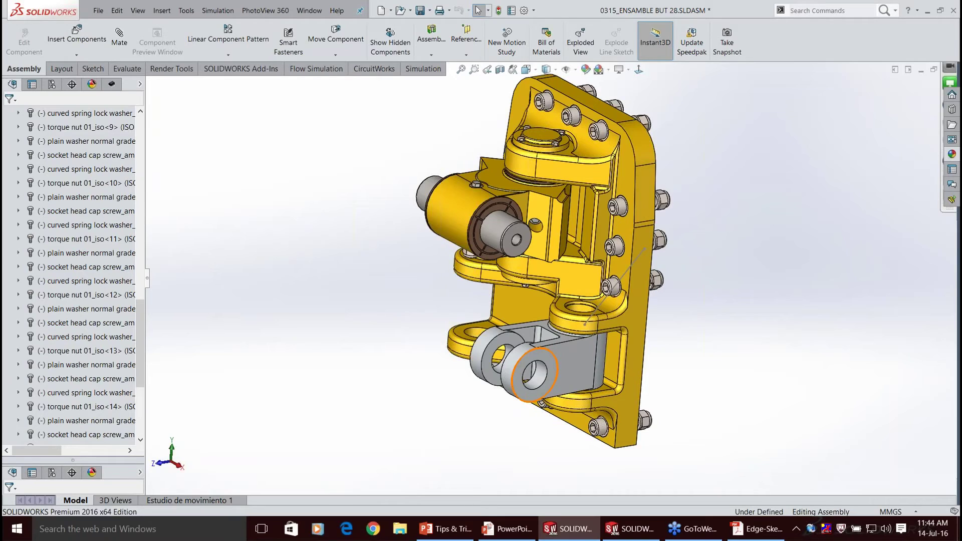
{"action": "right_click", "coordinate": [632, 413]}
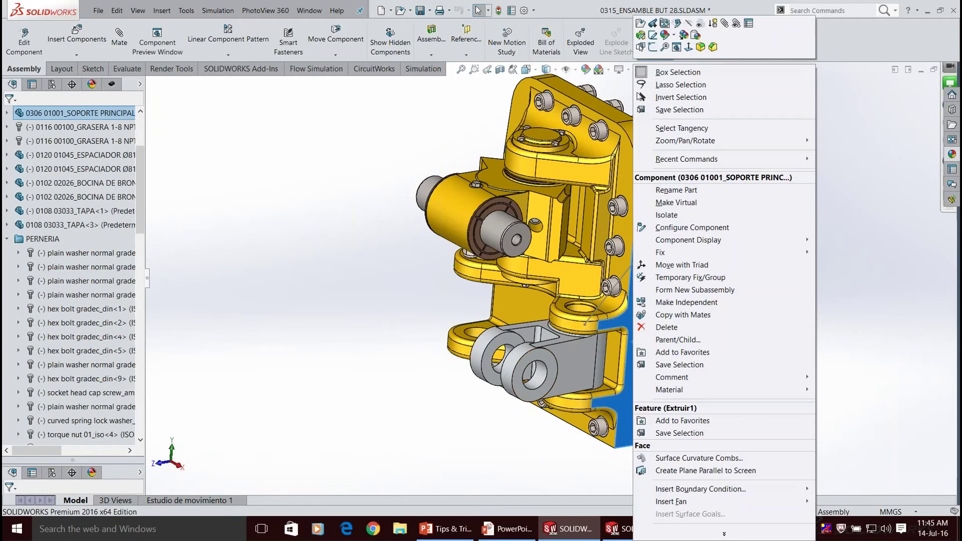
{"action": "key", "text": "Escape"}
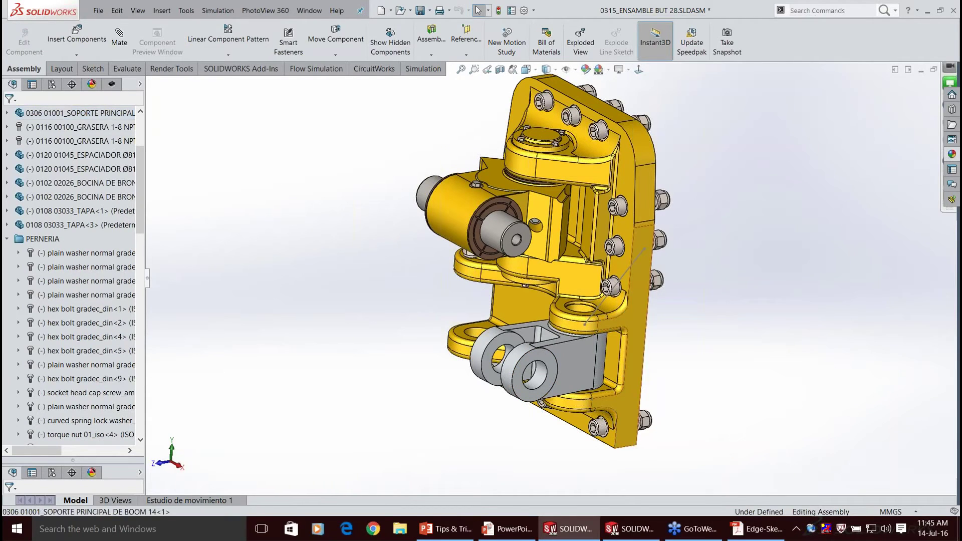
{"action": "left_click", "coordinate": [644, 290]}
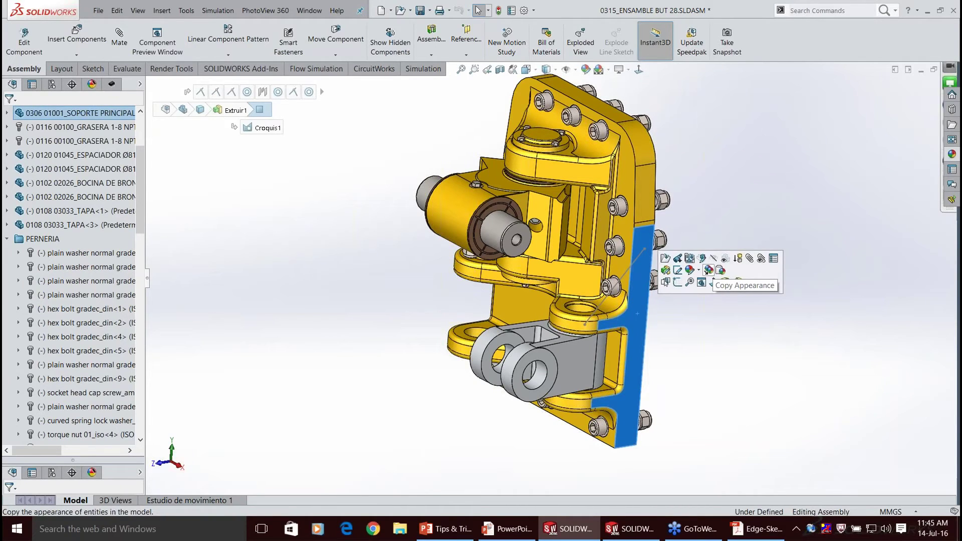
{"action": "left_click", "coordinate": [574, 362]}
{"action": "mouse_move", "coordinate": [664, 324]}
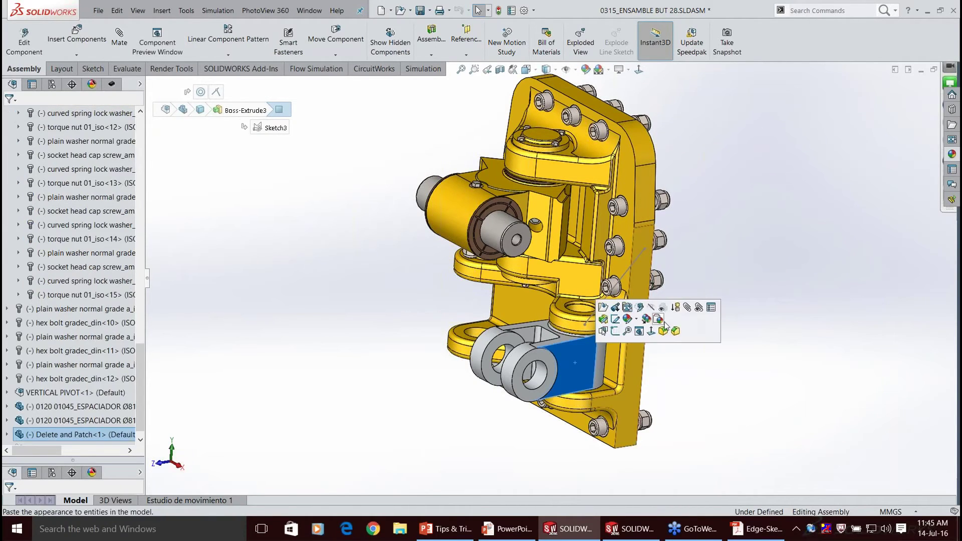
{"action": "left_click", "coordinate": [662, 322]}
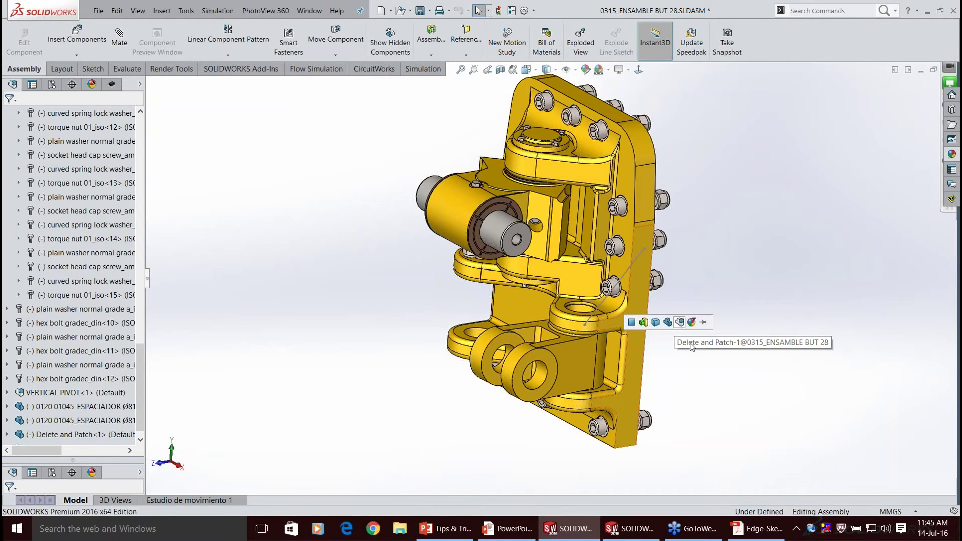
{"action": "left_click", "coordinate": [690, 346]}
Examine the recoloured Delete and Patch clevis in the assembly from several angles and distances.
{"action": "mouse_move", "coordinate": [690, 345]}
{"action": "middle_mouse_down"}
{"action": "mouse_move", "coordinate": [716, 342]}
{"action": "mouse_move", "coordinate": [694, 343]}
{"action": "middle_mouse_up"}
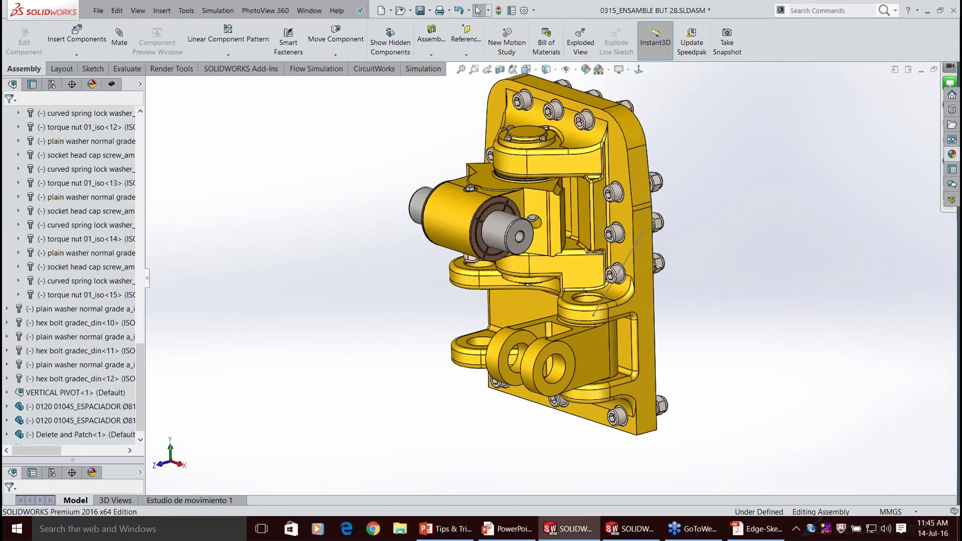
{"action": "scroll", "coordinate": [567, 364], "scroll_direction": "down", "scroll_amount": 2}
{"action": "scroll", "coordinate": [567, 364], "scroll_direction": "up", "scroll_amount": 3}
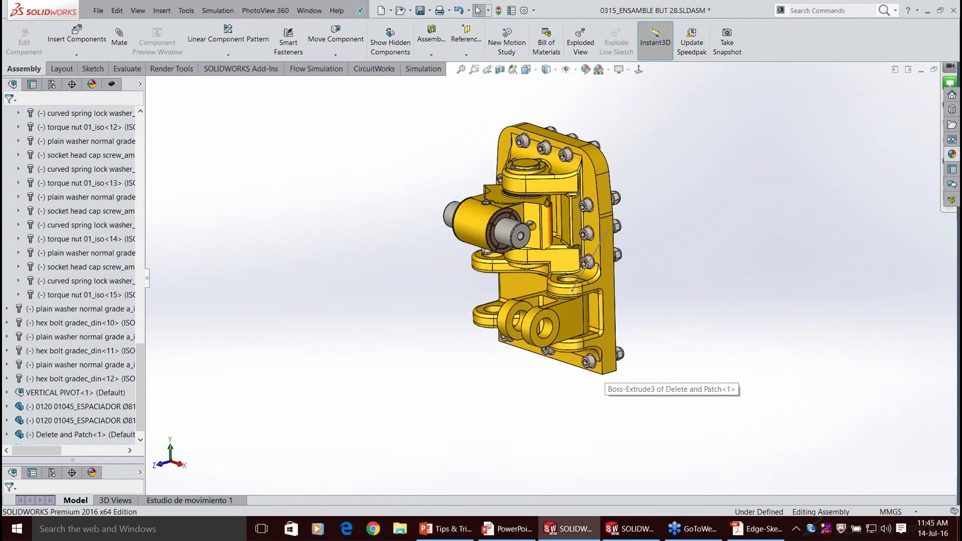
{"action": "scroll", "coordinate": [567, 365], "scroll_direction": "down", "scroll_amount": 1}
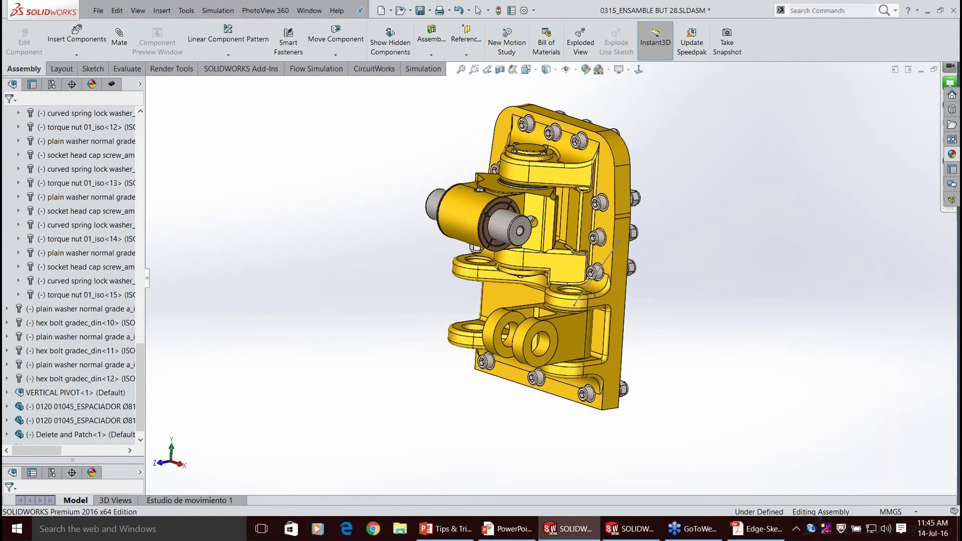
{"action": "middle_click_drag", "start_coordinate": [595, 321], "coordinate": [576, 328]}
{"action": "scroll", "coordinate": [541, 166], "scroll_direction": "down", "scroll_amount": 1}
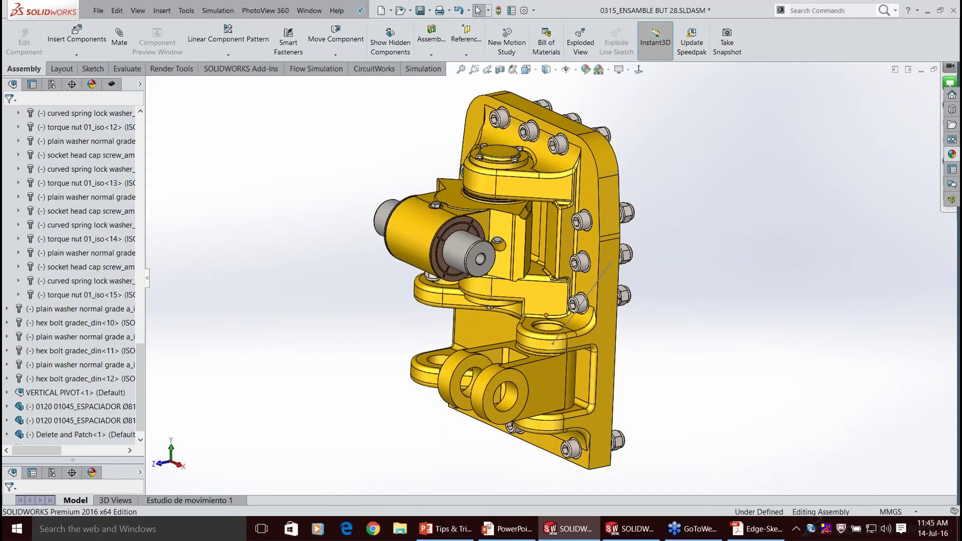
{"action": "scroll", "coordinate": [546, 315], "scroll_direction": "up", "scroll_amount": 1}
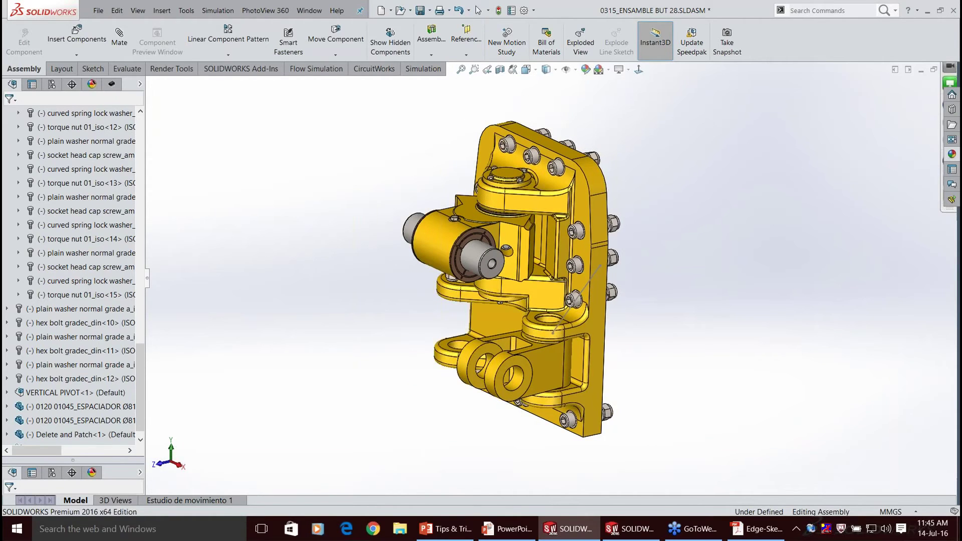
{"action": "scroll", "coordinate": [529, 362], "scroll_direction": "down", "scroll_amount": 1}
Add a second instance of the Delete and Patch part in the empty space beside the assembly, and undo it.
{"action": "left_click", "coordinate": [537, 368]}
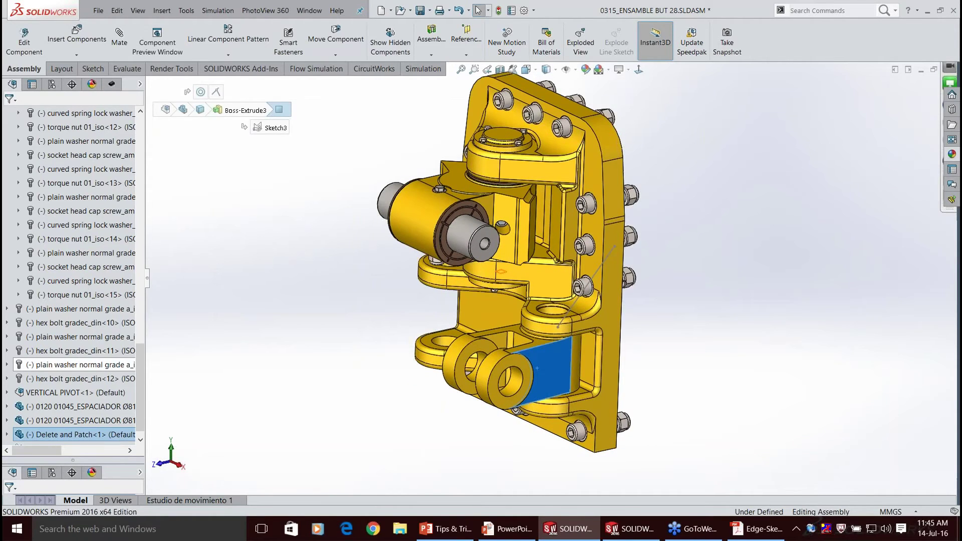
{"action": "key", "text": "Escape"}
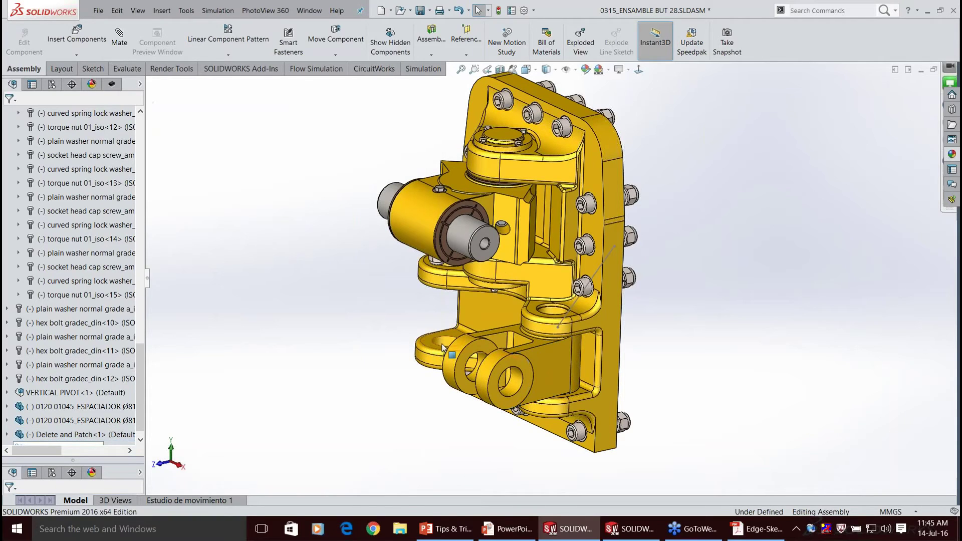
{"action": "left_click", "coordinate": [76, 55]}
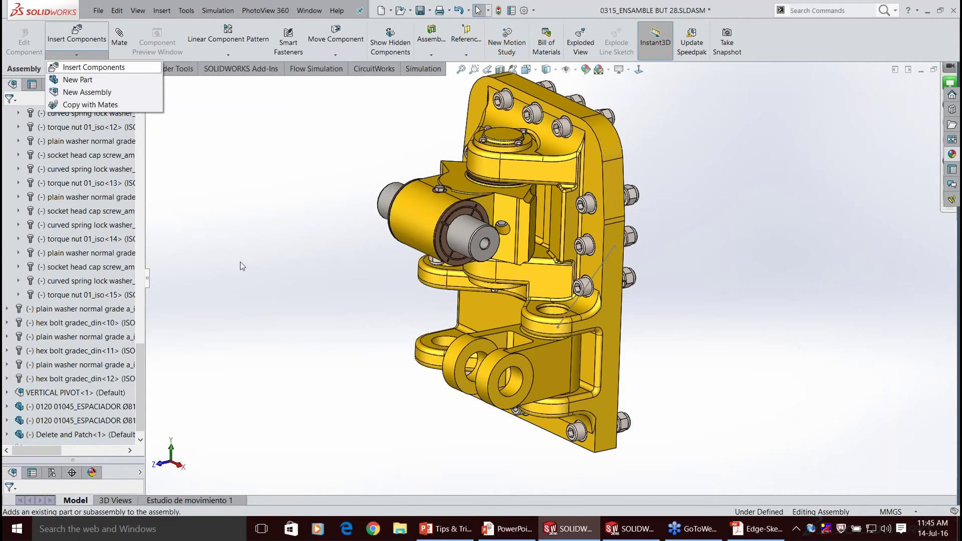
{"action": "left_click", "coordinate": [98, 451]}
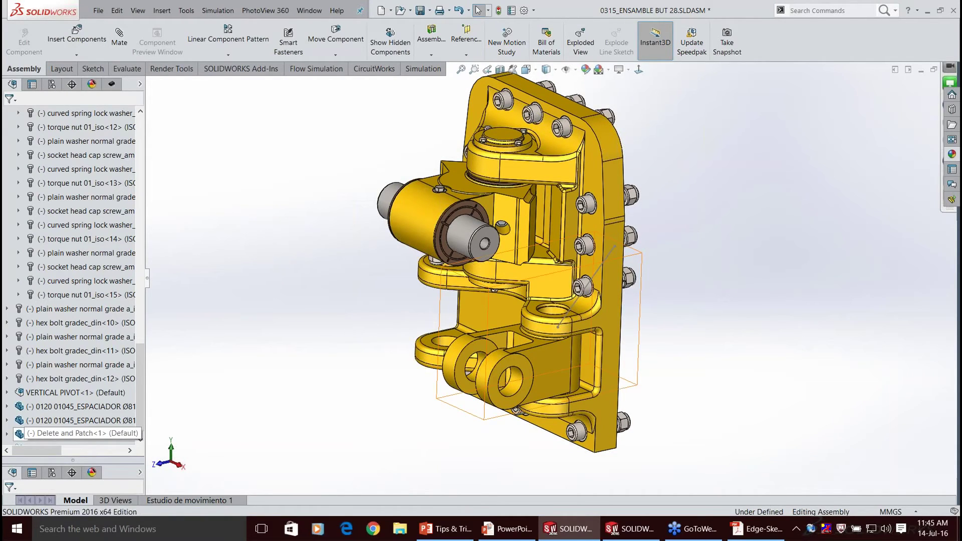
{"action": "left_click", "coordinate": [75, 434]}
{"action": "key", "text": "Escape"}
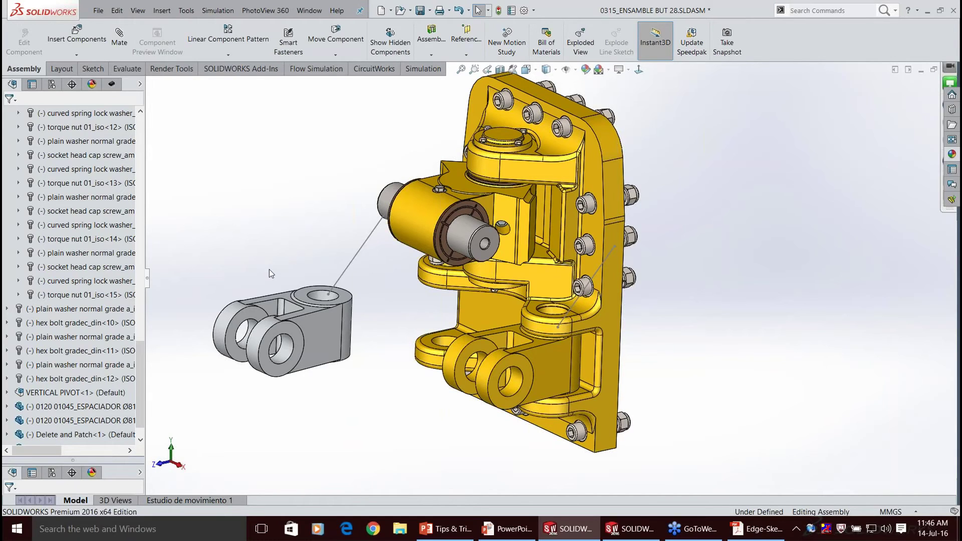
{"action": "key", "text": "ctrl+z"}
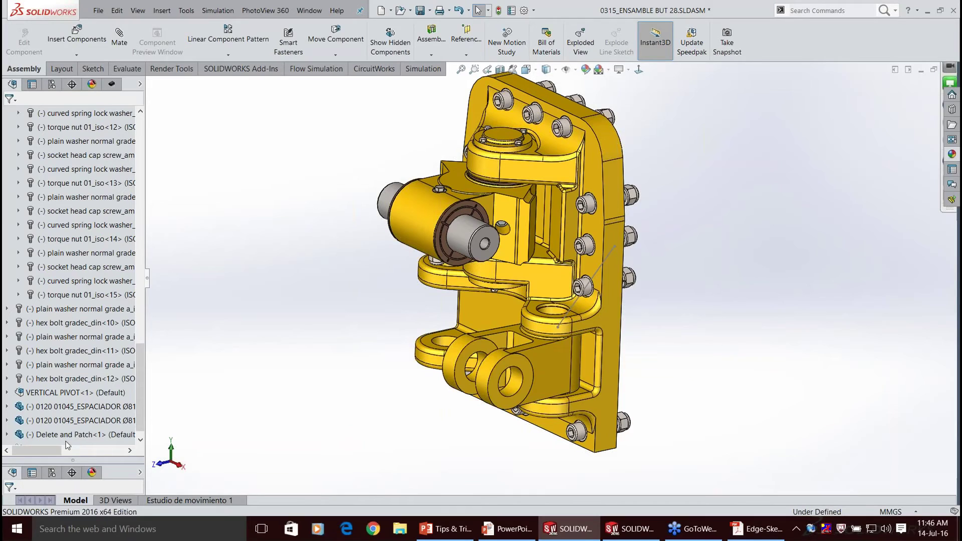
Copy Delete and Patch once more from the component tree into the graphics area, and undo the copy.
{"action": "left_click", "coordinate": [89, 436]}
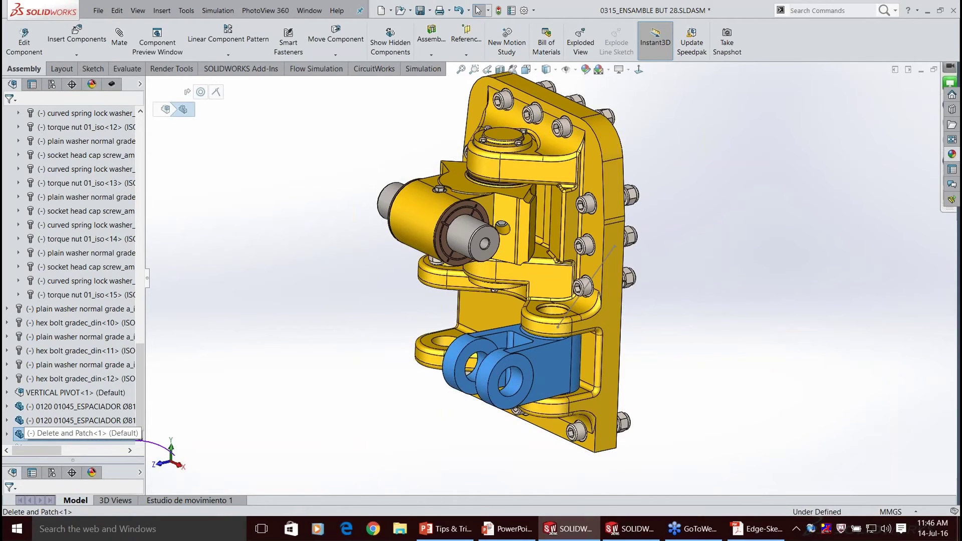
{"action": "left_click_drag", "start_coordinate": [89, 435], "coordinate": [201, 419], "text": "ctrl"}
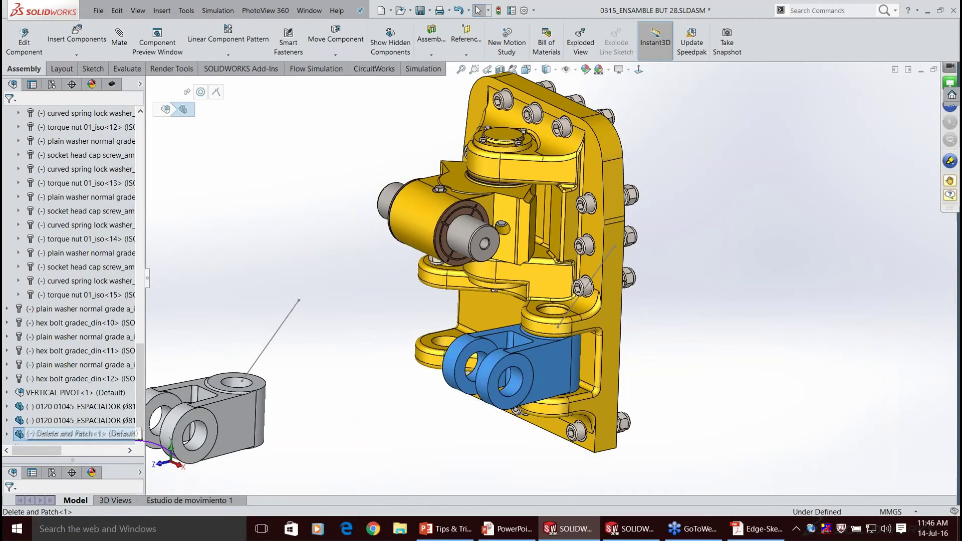
{"action": "left_click_drag", "start_coordinate": [243, 380], "coordinate": [334, 266]}
{"action": "key", "text": "ctrl+z"}
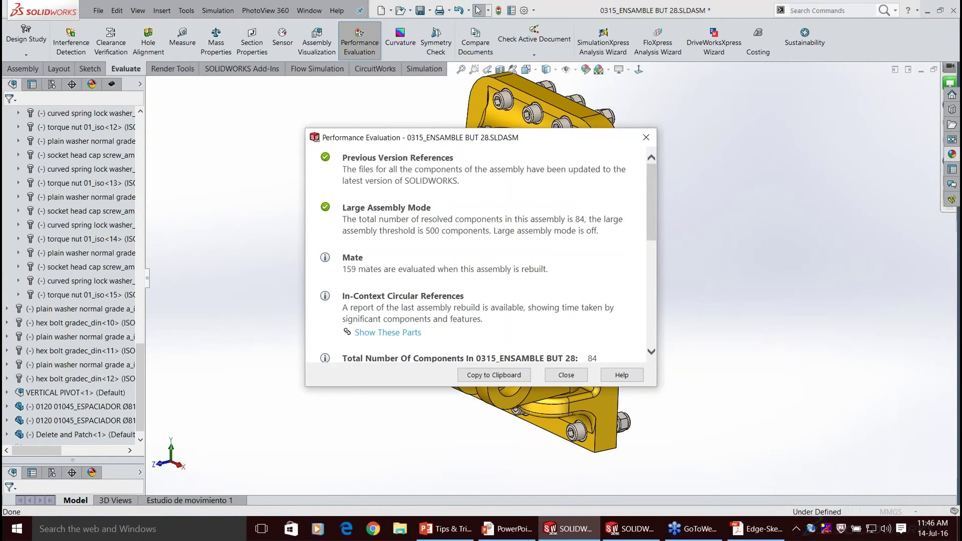
Run Performance Evaluation on the assembly, look over its report and close it.
{"action": "key", "text": "Escape"}
{"action": "left_click", "coordinate": [359, 41]}
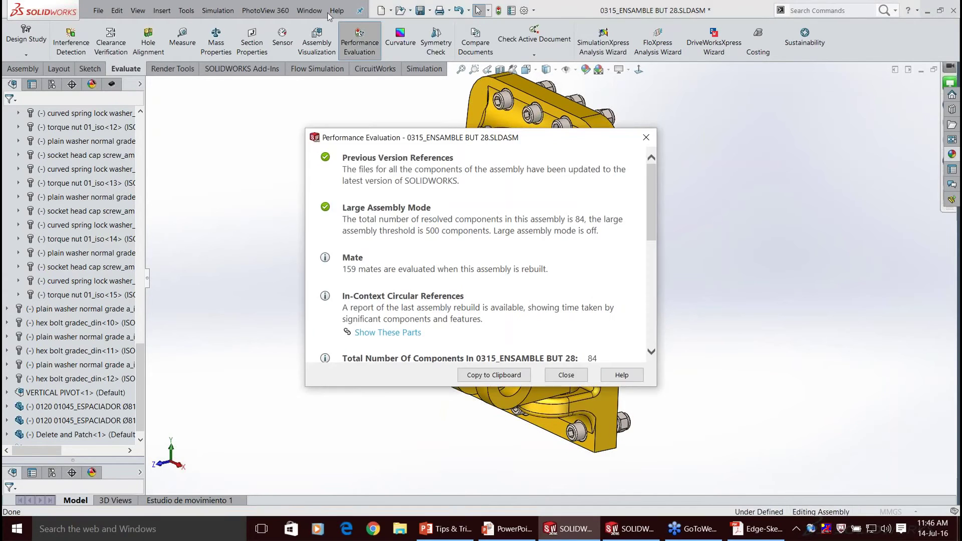
{"action": "key", "text": "Escape"}
Open Full_Grill_Assembly.SLDASM from the recent documents.
{"action": "left_click", "coordinate": [309, 11]}
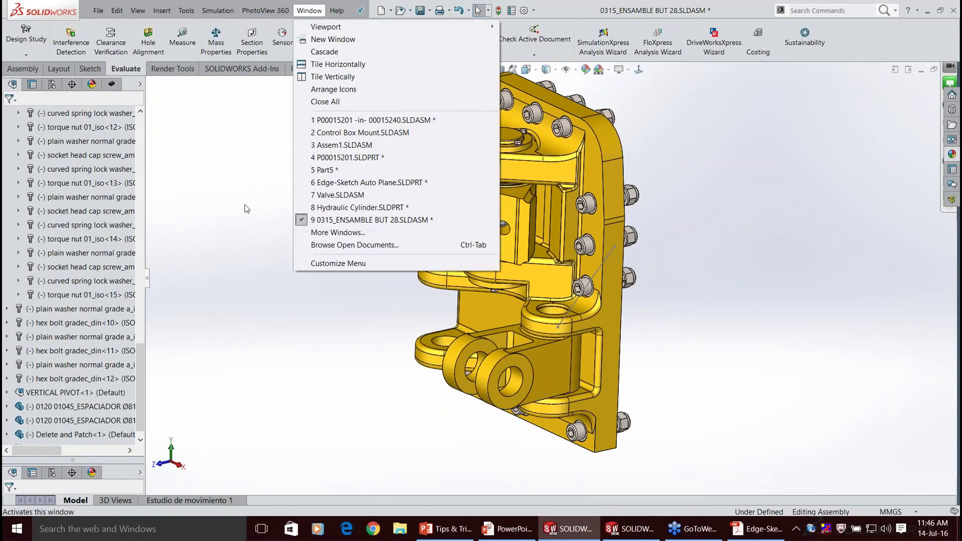
{"action": "left_click", "coordinate": [246, 209]}
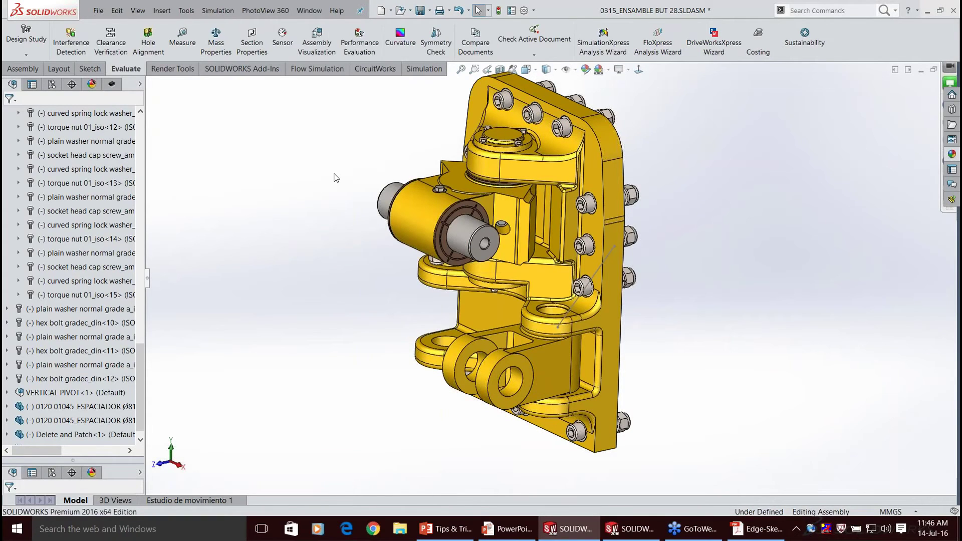
{"action": "key", "text": "r"}
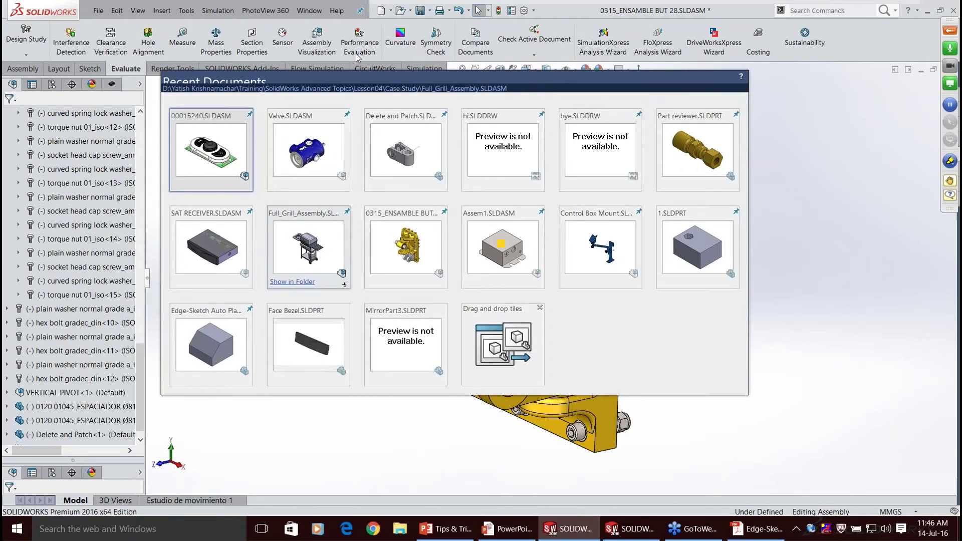
Run Performance Evaluation on the grill assembly and review the report, including its Rebuild Data note and component statistics.
{"action": "left_click", "coordinate": [359, 52]}
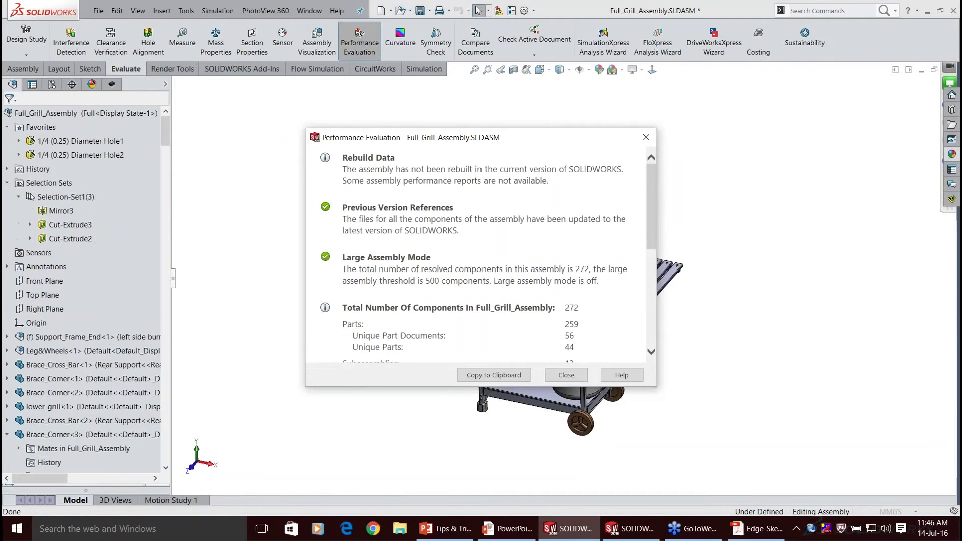
{"action": "left_click_drag", "start_coordinate": [343, 157], "coordinate": [457, 231]}
{"action": "left_click_drag", "start_coordinate": [527, 398], "coordinate": [528, 401]}
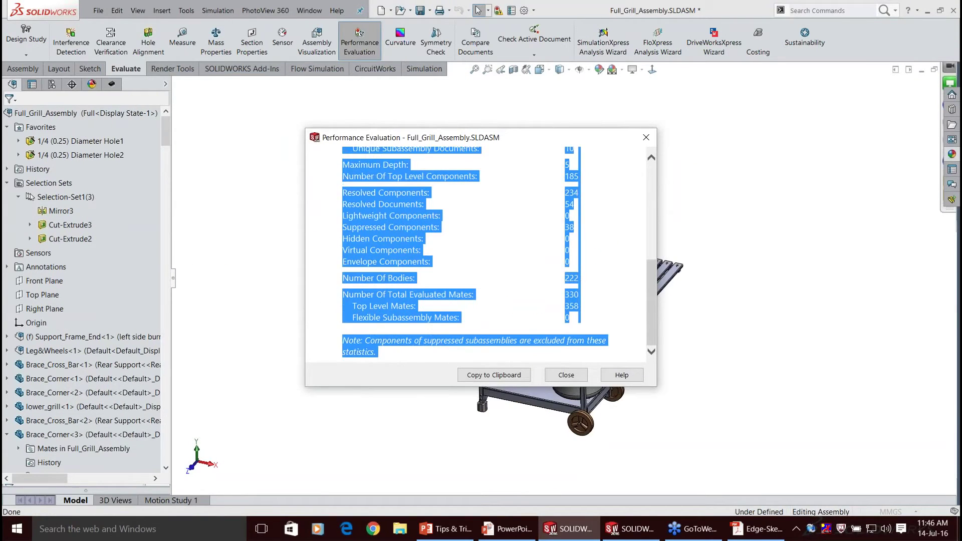
{"action": "left_click", "coordinate": [644, 226]}
{"action": "scroll", "coordinate": [643, 221], "scroll_direction": "up", "scroll_amount": 7}
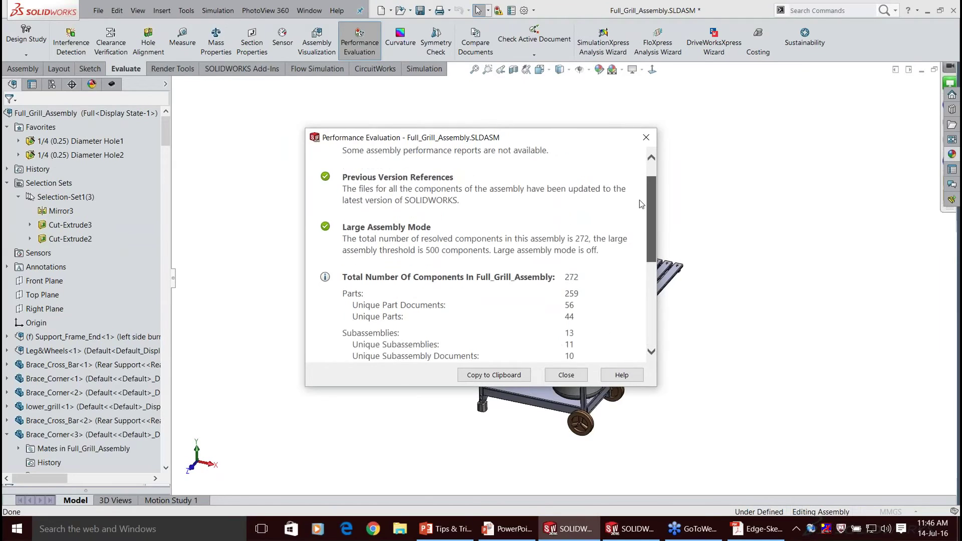
{"action": "scroll", "coordinate": [639, 199], "scroll_direction": "up", "scroll_amount": 1}
{"action": "scroll", "coordinate": [644, 247], "scroll_direction": "down", "scroll_amount": 3}
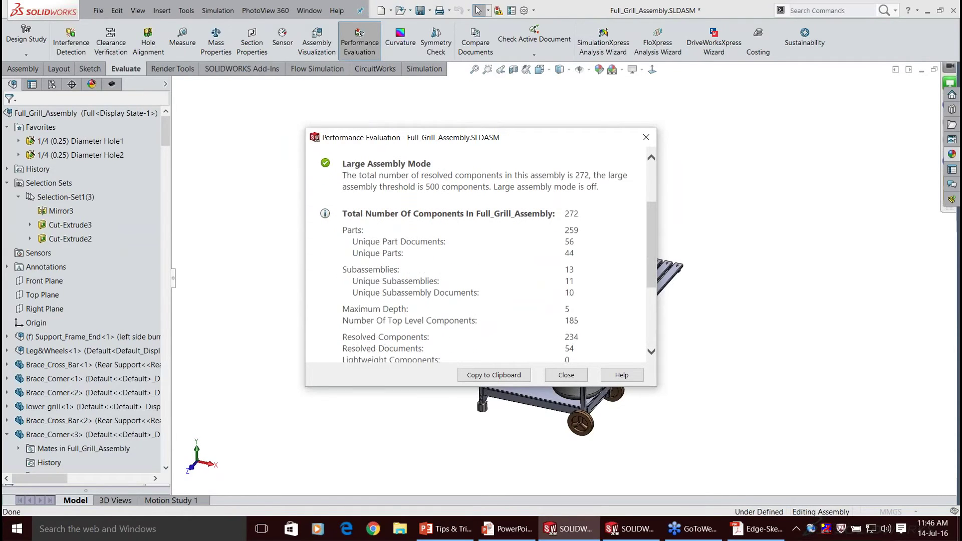
{"action": "left_click_drag", "start_coordinate": [649, 277], "coordinate": [650, 323]}
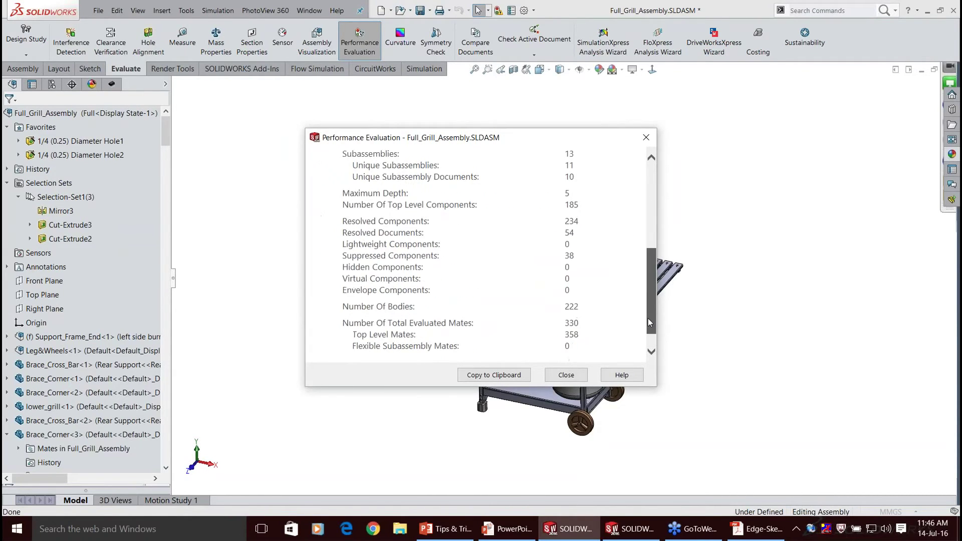
{"action": "scroll", "coordinate": [650, 244], "scroll_direction": "down", "scroll_amount": 1}
{"action": "scroll", "coordinate": [646, 220], "scroll_direction": "up", "scroll_amount": 10}
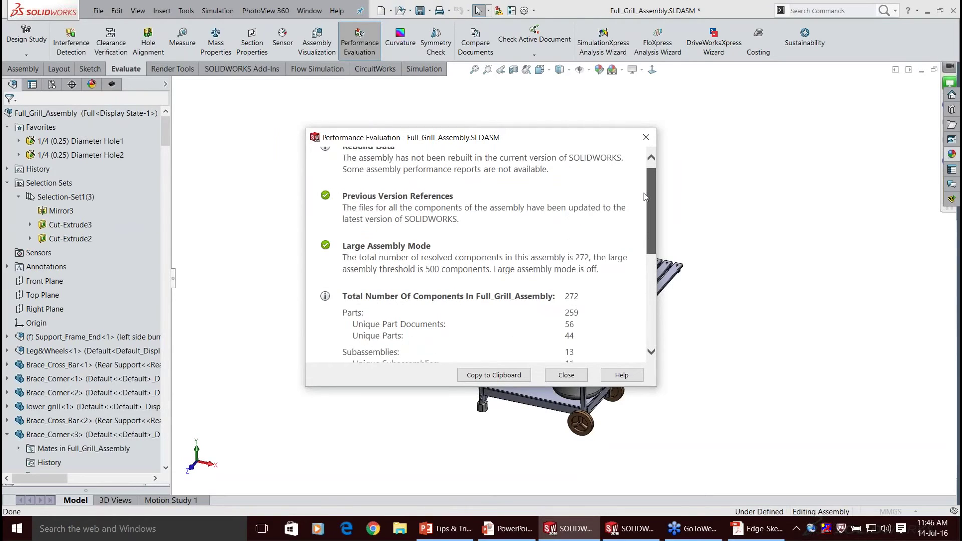
{"action": "left_click_drag", "start_coordinate": [445, 161], "coordinate": [550, 182]}
{"action": "left_click", "coordinate": [345, 171]}
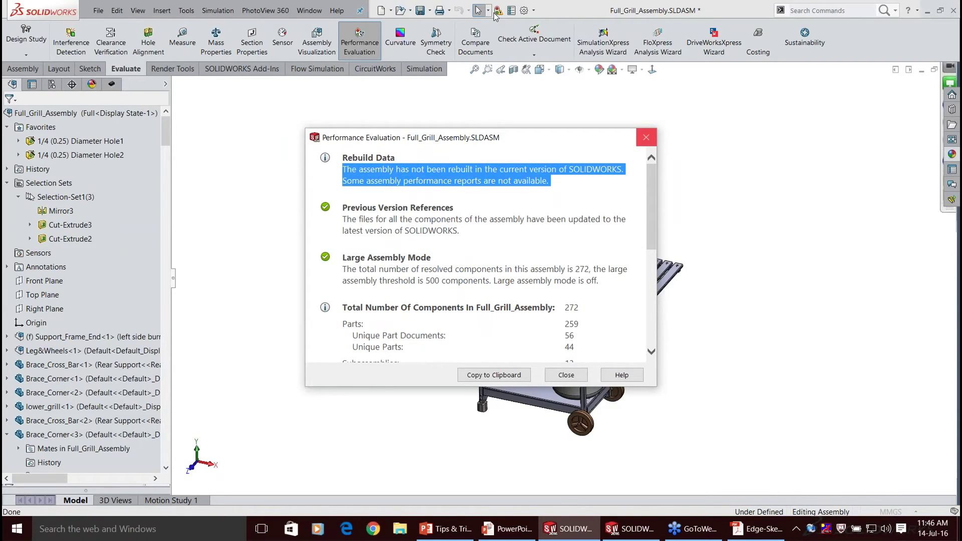
Rebuild the grill assembly, then run Performance Evaluation again and read through the updated report before closing it.
{"action": "key", "text": "Escape"}
{"action": "left_click", "coordinate": [359, 42]}
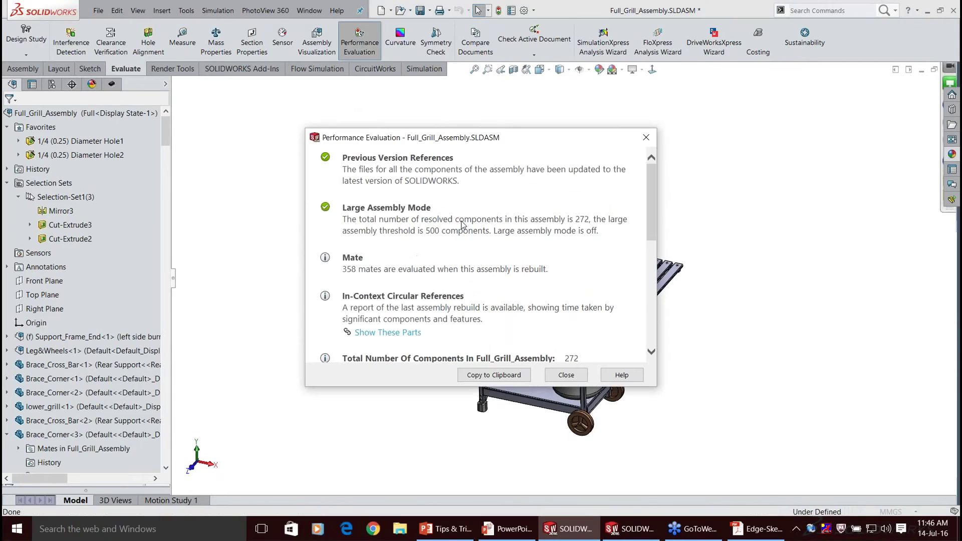
{"action": "scroll", "coordinate": [461, 224], "scroll_direction": "down", "scroll_amount": 2}
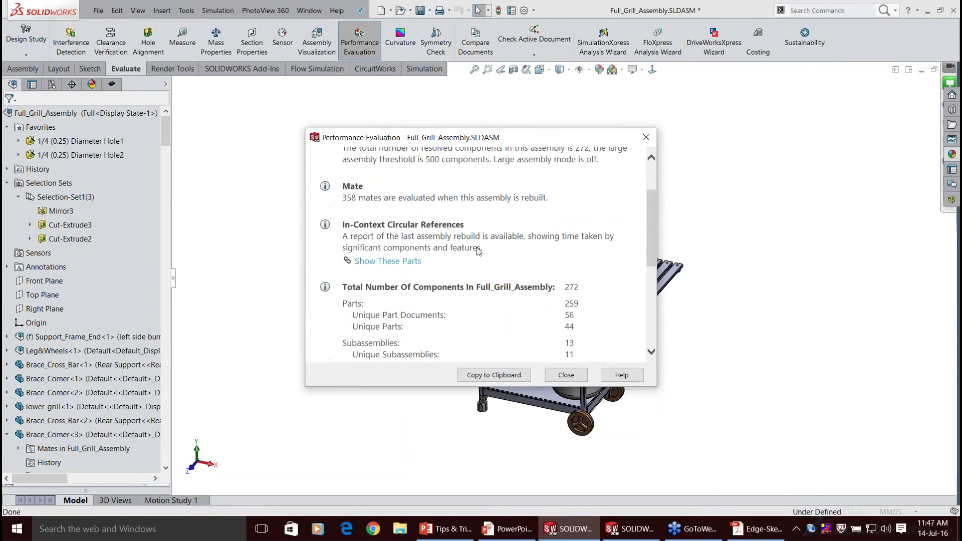
{"action": "scroll", "coordinate": [477, 249], "scroll_direction": "down", "scroll_amount": 6}
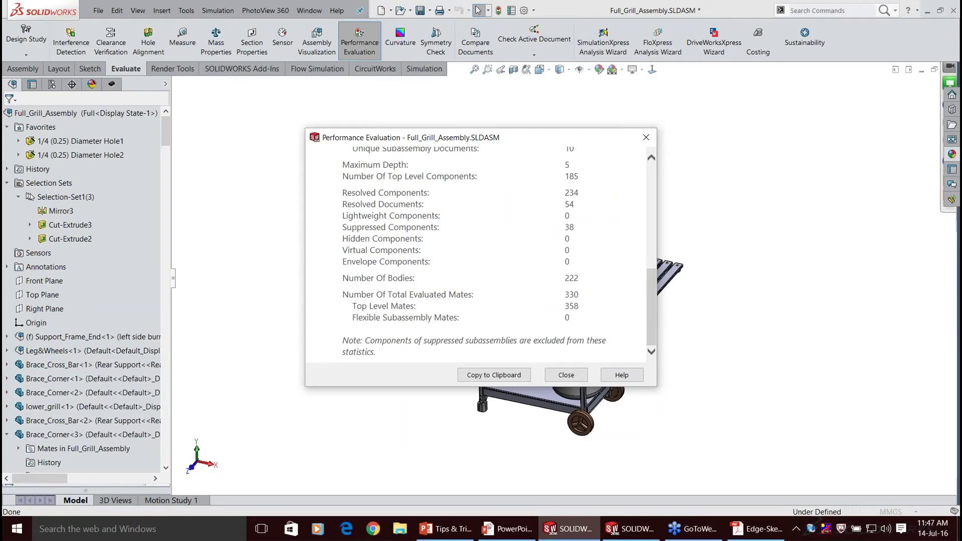
{"action": "left_click", "coordinate": [566, 375]}
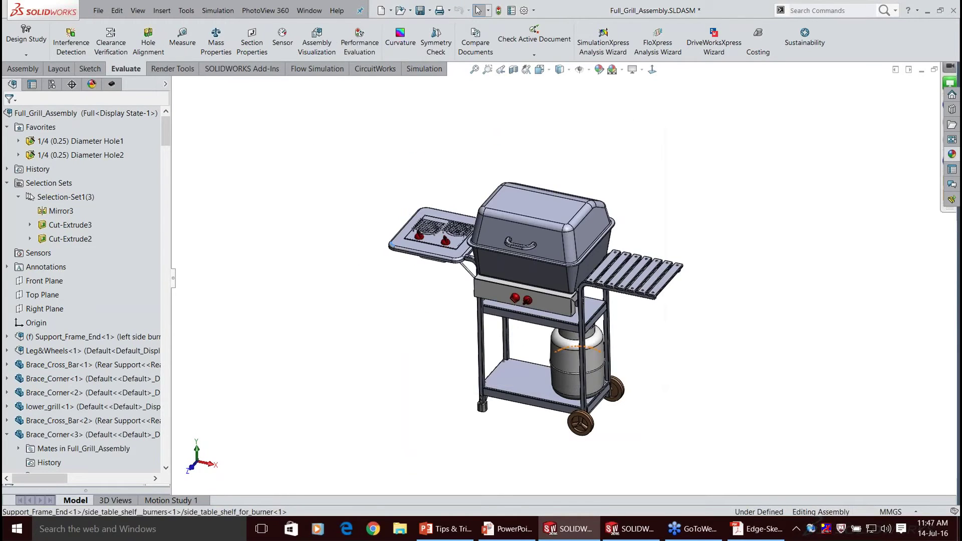
Leave the grill assembly and bring up Assem1.SLDASM, the sheet-metal box assembly.
{"action": "middle_click_drag", "start_coordinate": [569, 349], "coordinate": [625, 361]}
{"action": "key", "text": "Escape"}
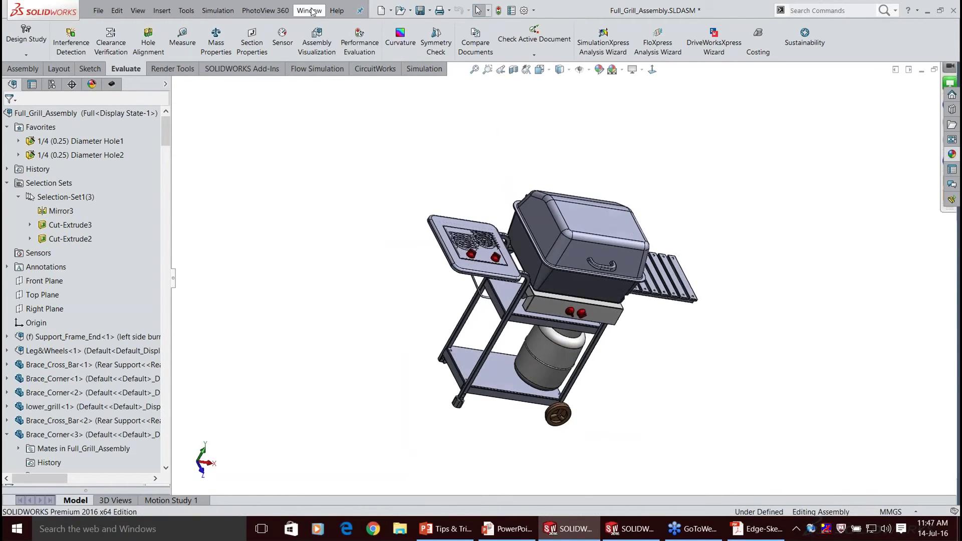
{"action": "left_click", "coordinate": [310, 11]}
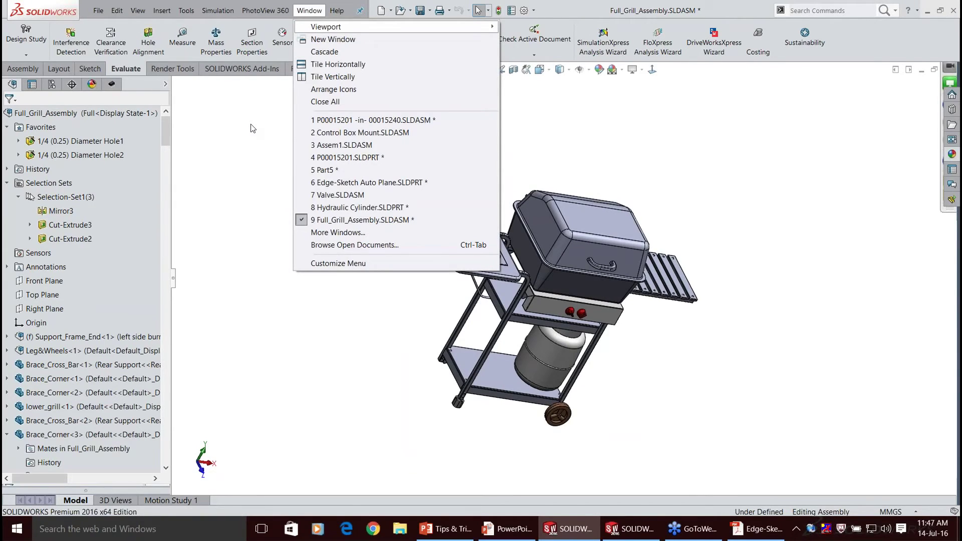
{"action": "key", "text": "r"}
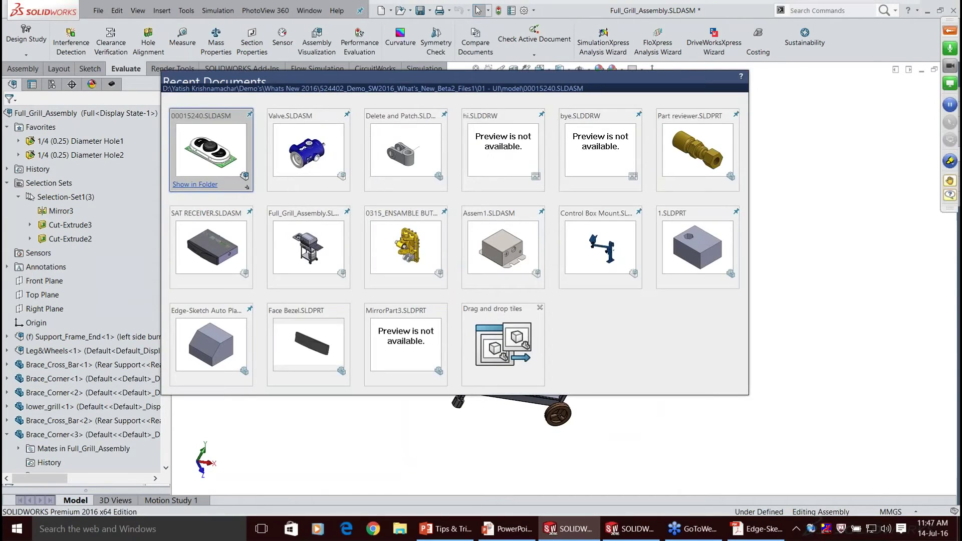
{"action": "key", "text": "ctrl+Tab"}
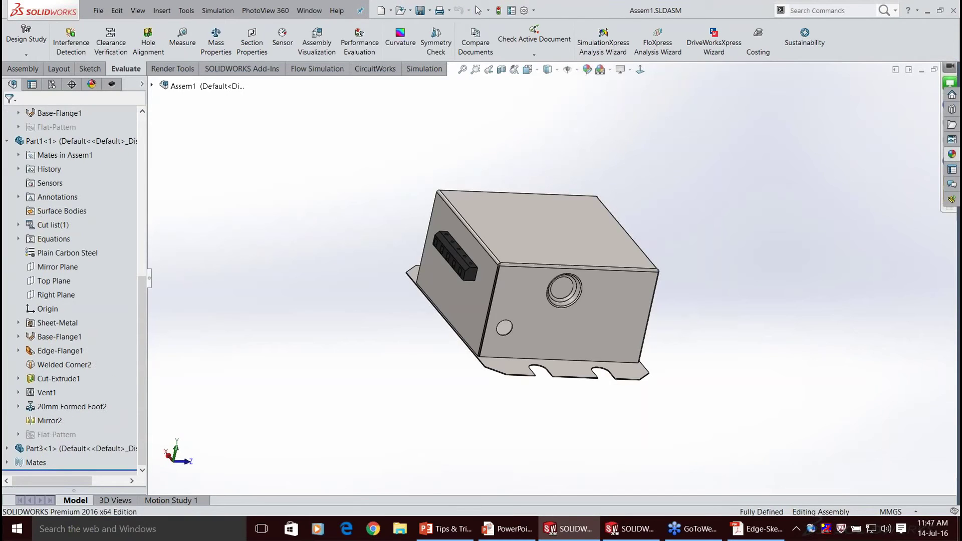
Examine the sheet-metal box from several angles, comparing the side carrying the black connector with the opposite side.
{"action": "middle_click_drag", "start_coordinate": [651, 268], "coordinate": [611, 268]}
{"action": "scroll", "coordinate": [611, 268], "scroll_direction": "down", "scroll_amount": 2}
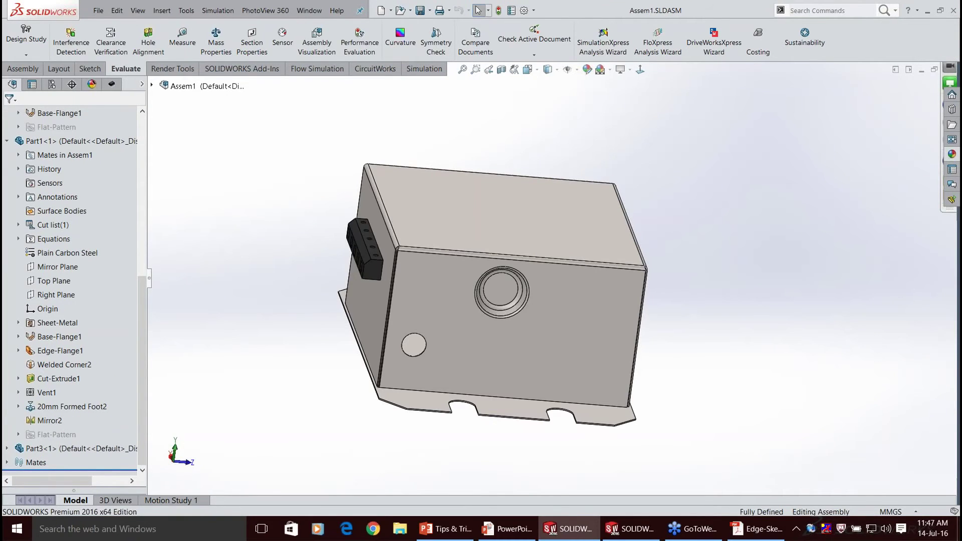
{"action": "left_click", "coordinate": [372, 268]}
{"action": "middle_click_drag", "start_coordinate": [372, 269], "coordinate": [305, 255]}
{"action": "middle_click_drag", "start_coordinate": [601, 280], "coordinate": [558, 283]}
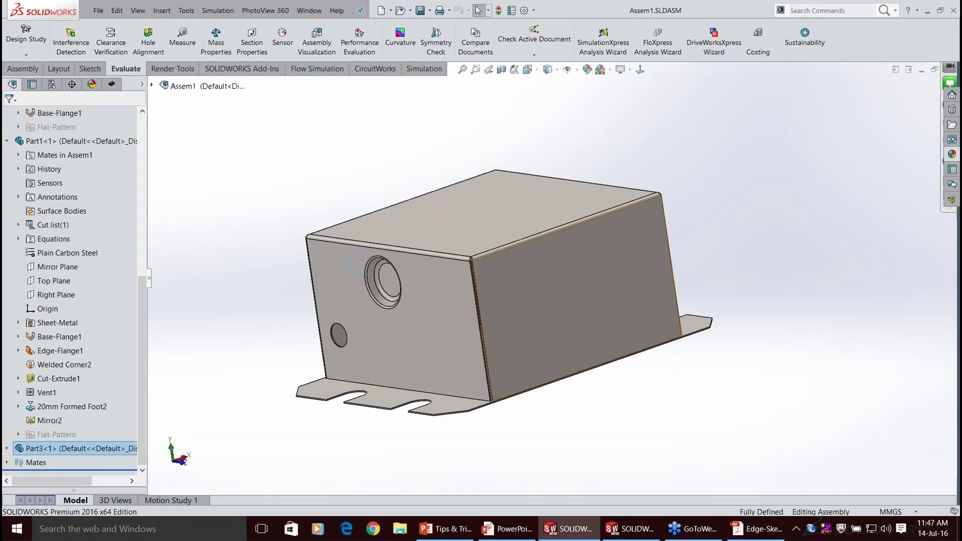
{"action": "left_click", "coordinate": [304, 128]}
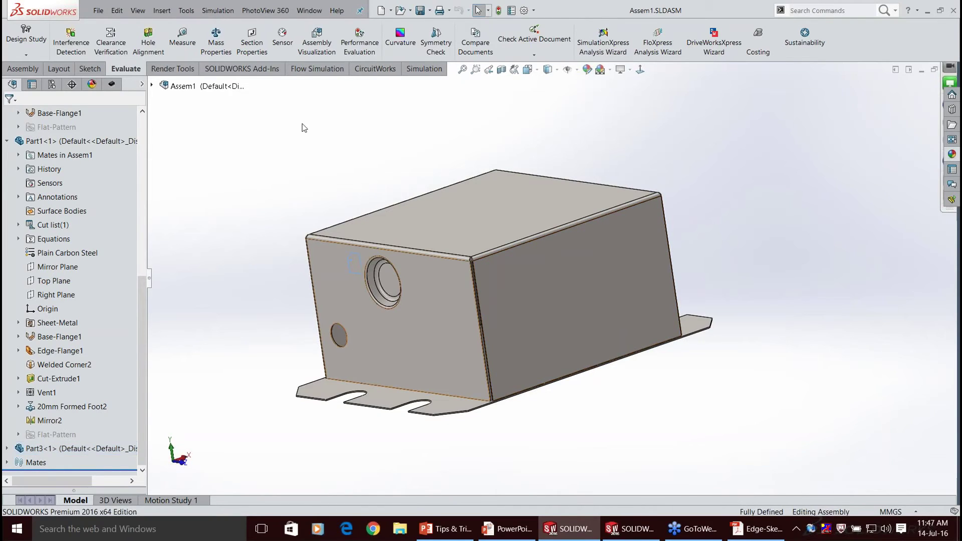
{"action": "middle_click_drag", "start_coordinate": [304, 128], "coordinate": [401, 130]}
Set up a component mirror of the black connector Part3 about Part1's Mirror Plane and advance to the orientation settings.
{"action": "left_click", "coordinate": [22, 69]}
{"action": "left_click", "coordinate": [200, 85]}
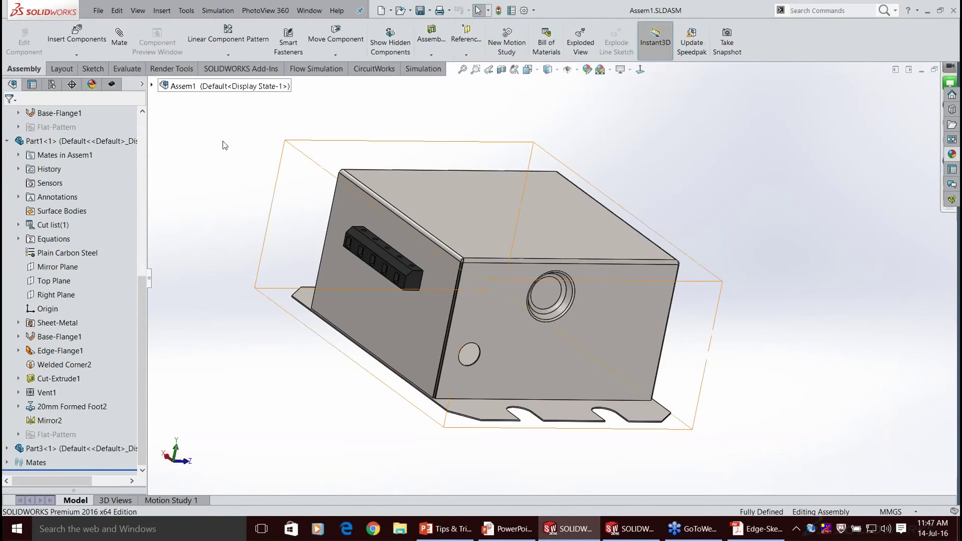
{"action": "left_click", "coordinate": [224, 142]}
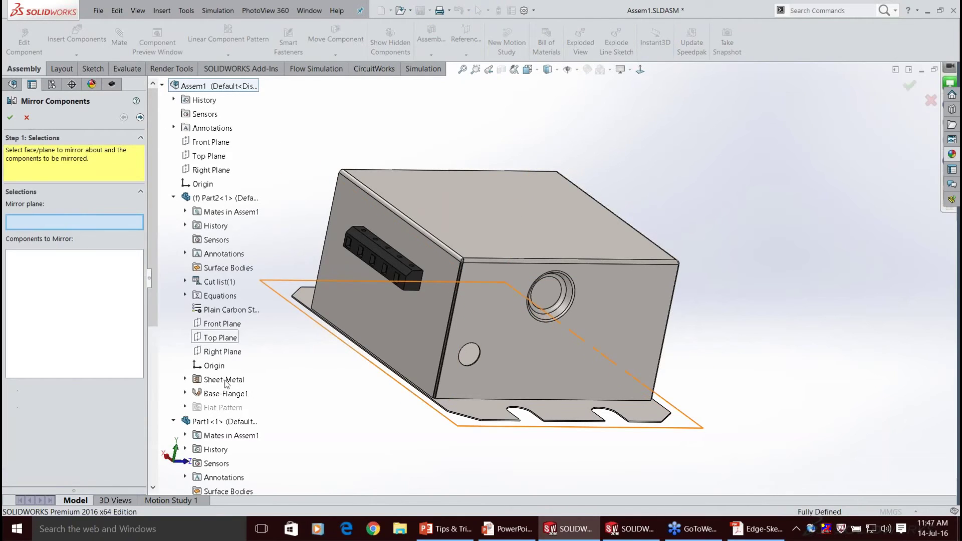
{"action": "scroll", "coordinate": [226, 384], "scroll_direction": "down", "scroll_amount": 2}
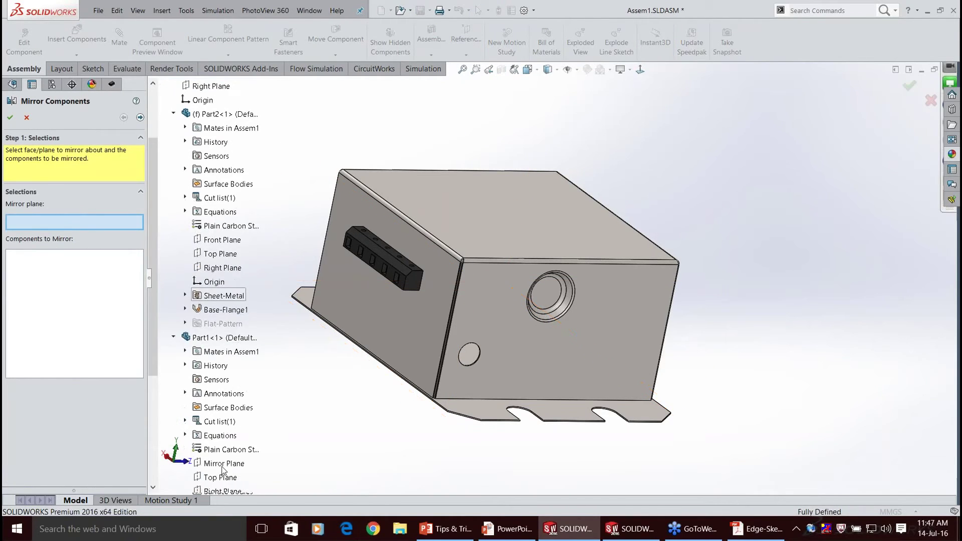
{"action": "left_click", "coordinate": [223, 464]}
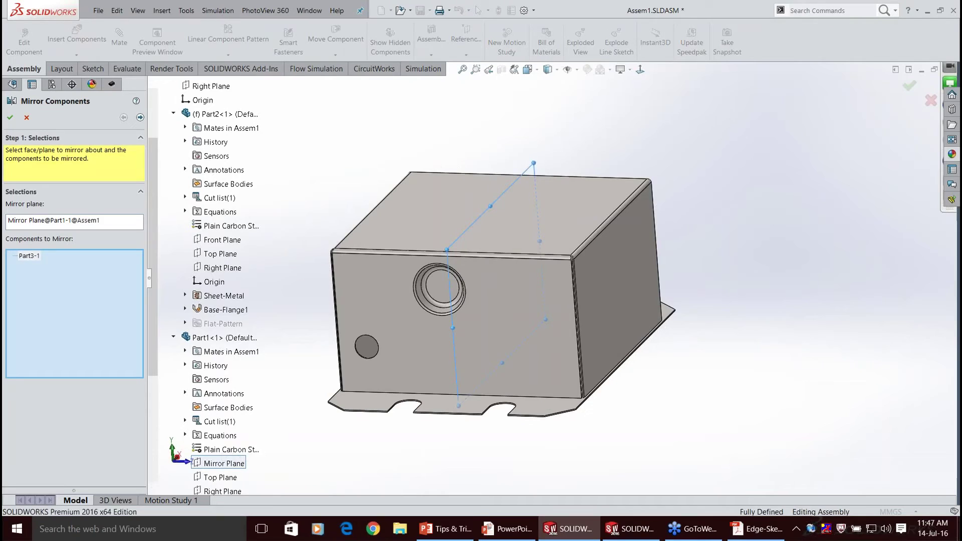
{"action": "middle_click_drag", "start_coordinate": [451, 296], "coordinate": [501, 323]}
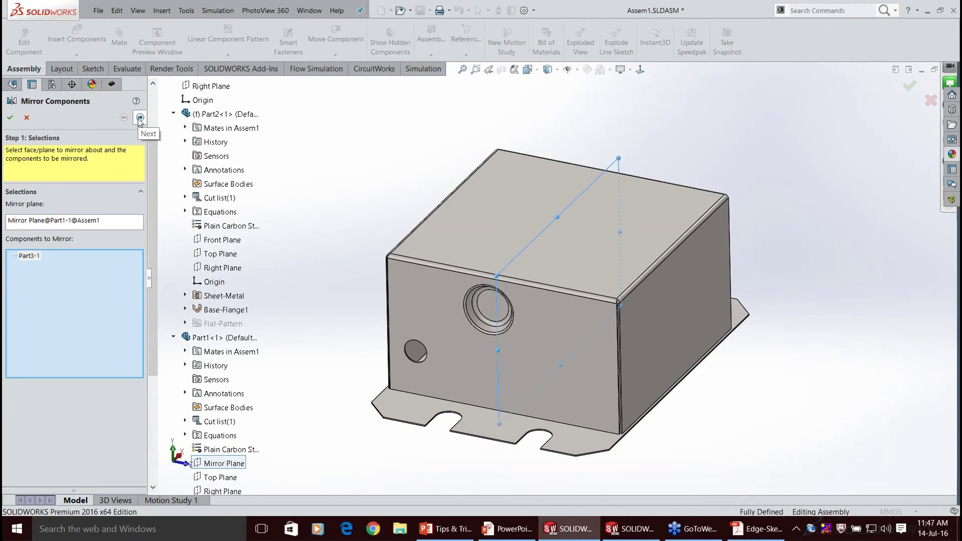
{"action": "left_click", "coordinate": [140, 118]}
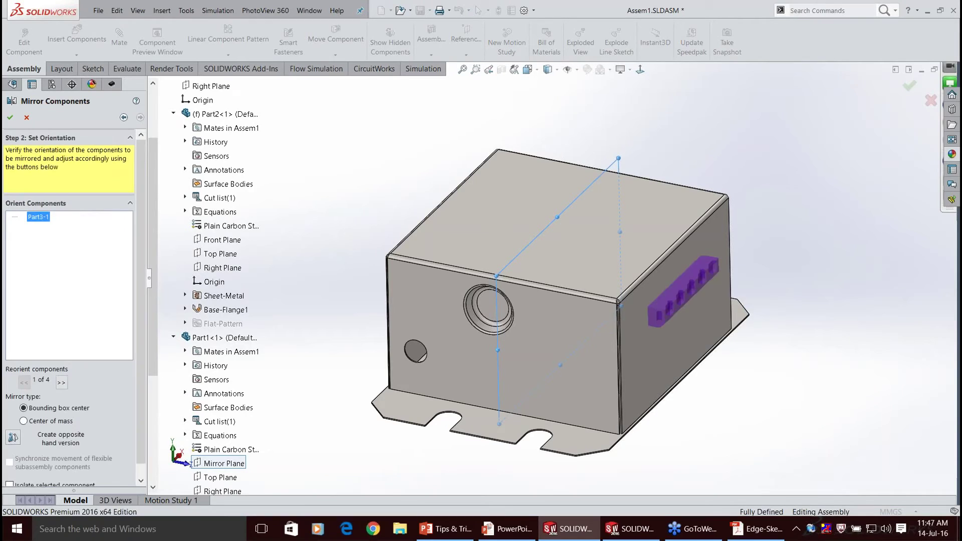
Compare the orientation of the mirrored connector preview with the original connector on the opposite side of the box.
{"action": "middle_click_drag", "start_coordinate": [511, 311], "coordinate": [657, 330]}
{"action": "scroll", "coordinate": [656, 330], "scroll_direction": "down", "scroll_amount": 3}
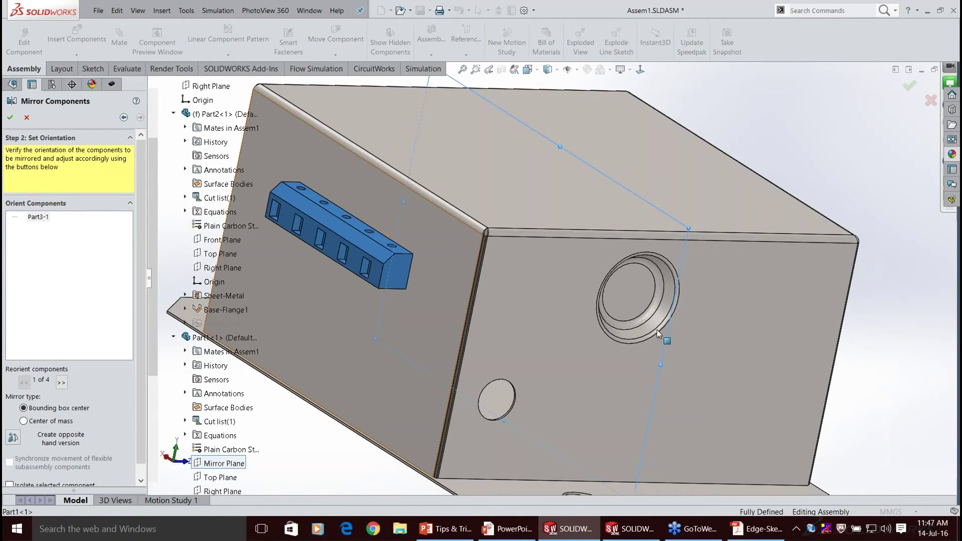
{"action": "scroll", "coordinate": [656, 329], "scroll_direction": "down", "scroll_amount": 1}
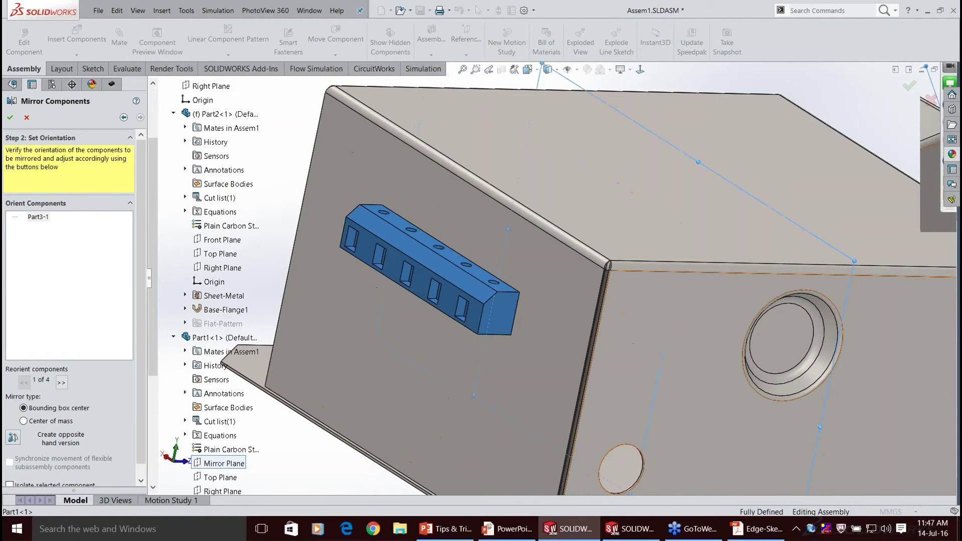
{"action": "middle_click_drag", "start_coordinate": [656, 330], "coordinate": [506, 315]}
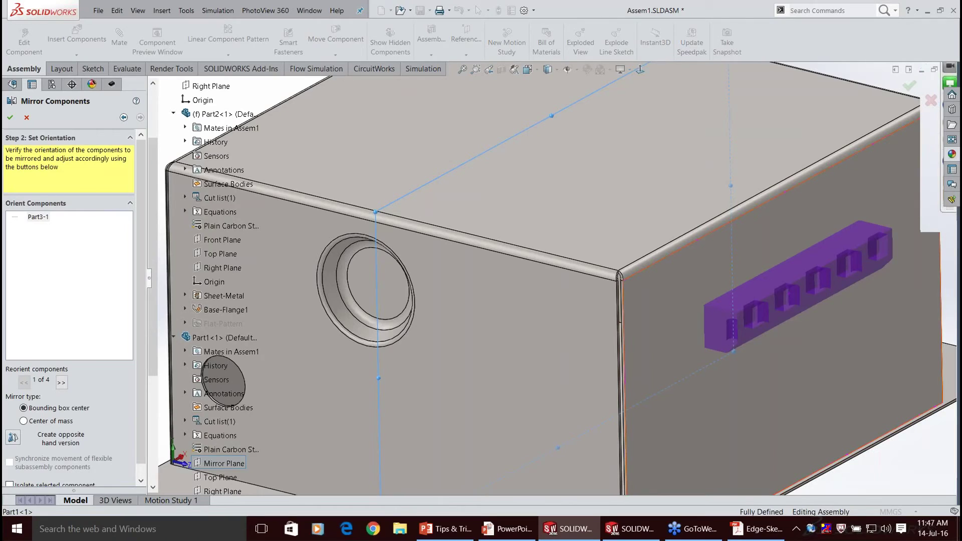
{"action": "scroll", "coordinate": [550, 285], "scroll_direction": "up", "scroll_amount": 4}
{"action": "middle_click_drag", "start_coordinate": [506, 301], "coordinate": [657, 316]}
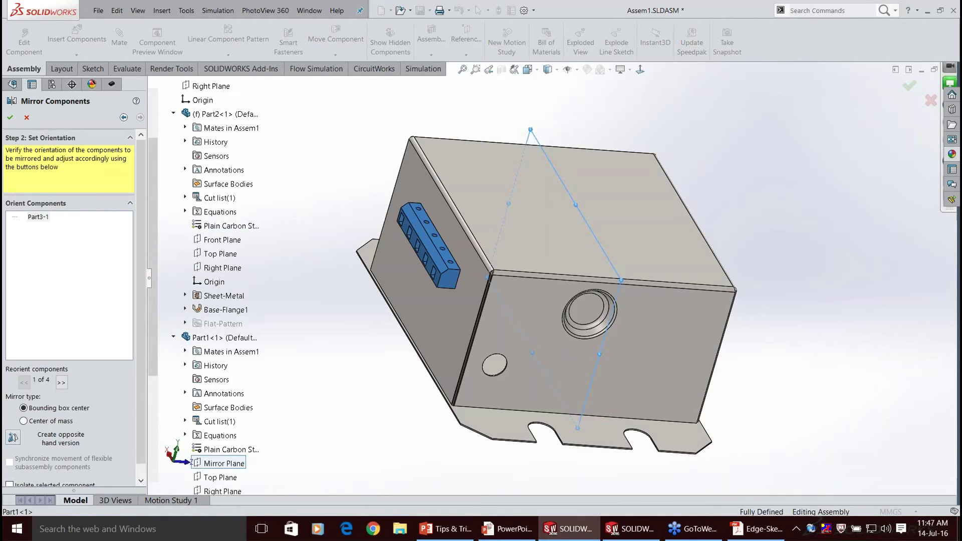
{"action": "middle_click_drag", "start_coordinate": [658, 266], "coordinate": [558, 280]}
{"action": "scroll", "coordinate": [558, 308], "scroll_direction": "down", "scroll_amount": 4}
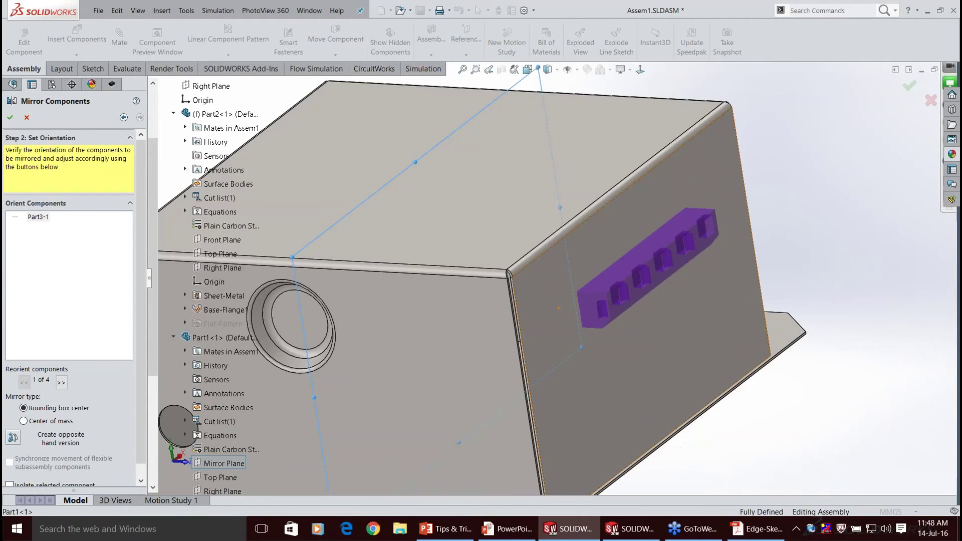
Make the mirrored connector an opposite hand version, complete the component mirror and check both sides of the box.
{"action": "scroll", "coordinate": [18, 428], "scroll_direction": "down", "scroll_amount": 1}
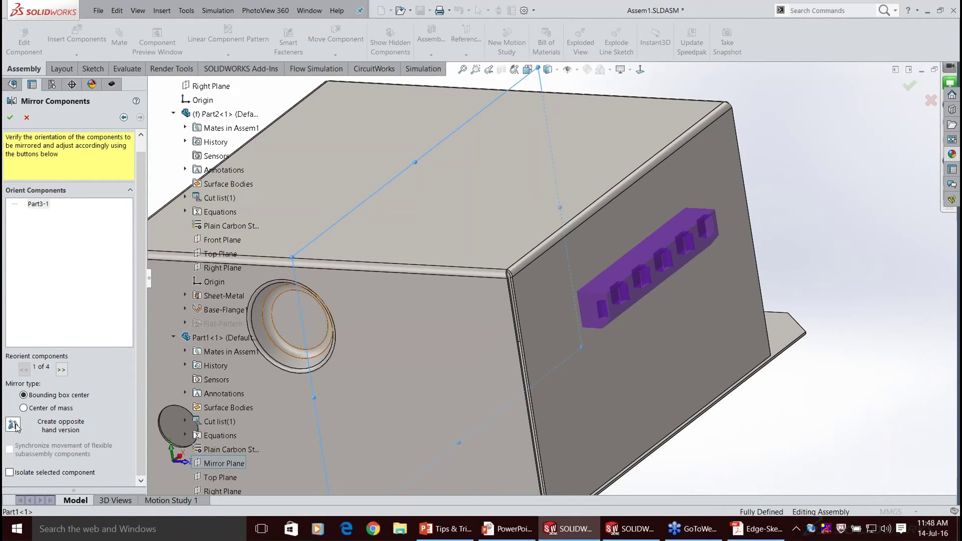
{"action": "left_click", "coordinate": [14, 424]}
{"action": "scroll", "coordinate": [525, 307], "scroll_direction": "up", "scroll_amount": 5}
{"action": "middle_click_drag", "start_coordinate": [423, 342], "coordinate": [436, 329]}
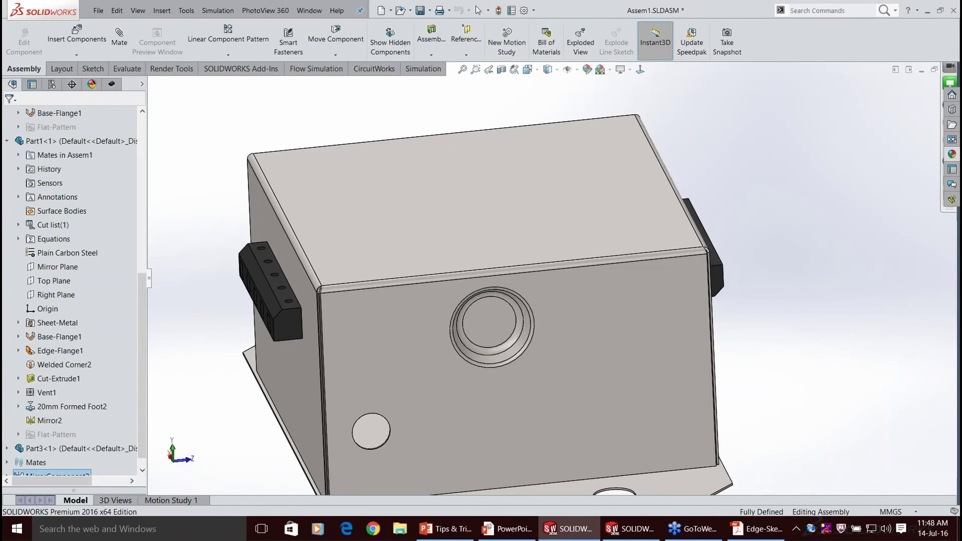
{"action": "middle_click_drag", "start_coordinate": [851, 311], "coordinate": [576, 305]}
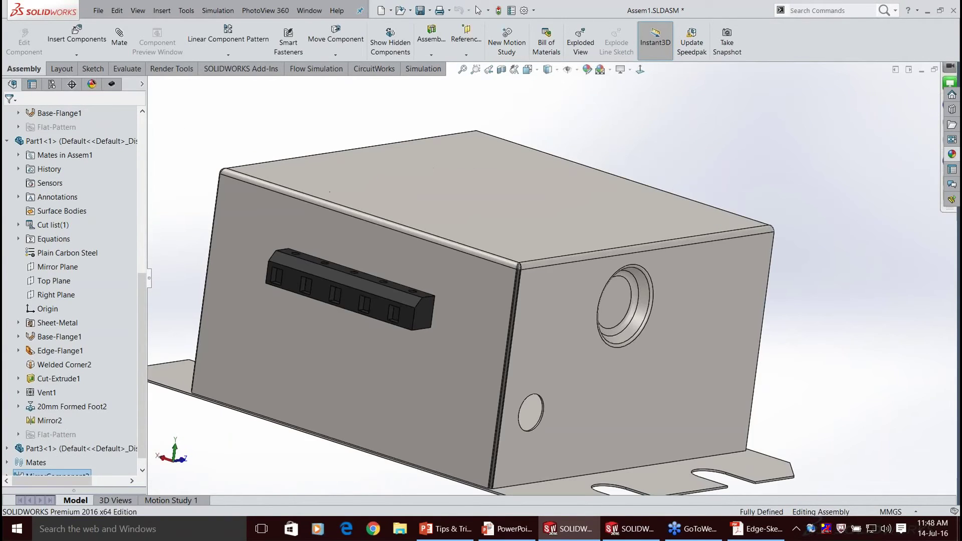
Check both sides of the box and delete the component mirror of the black connector.
{"action": "scroll", "coordinate": [510, 233], "scroll_direction": "down", "scroll_amount": 1}
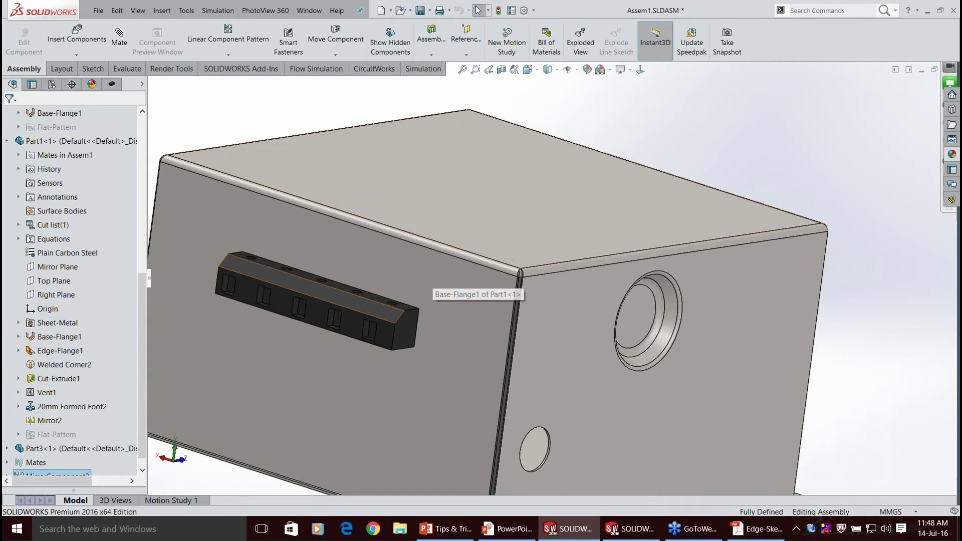
{"action": "scroll", "coordinate": [516, 265], "scroll_direction": "up", "scroll_amount": 2}
{"action": "middle_click_drag", "start_coordinate": [516, 266], "coordinate": [440, 268]}
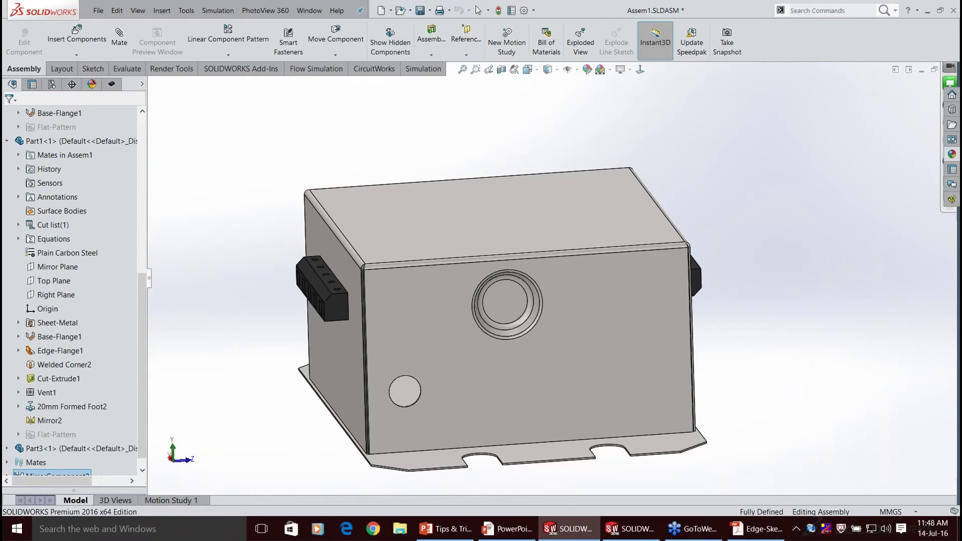
{"action": "middle_click_drag", "start_coordinate": [506, 306], "coordinate": [420, 313]}
{"action": "scroll", "coordinate": [88, 441], "scroll_direction": "down", "scroll_amount": 1}
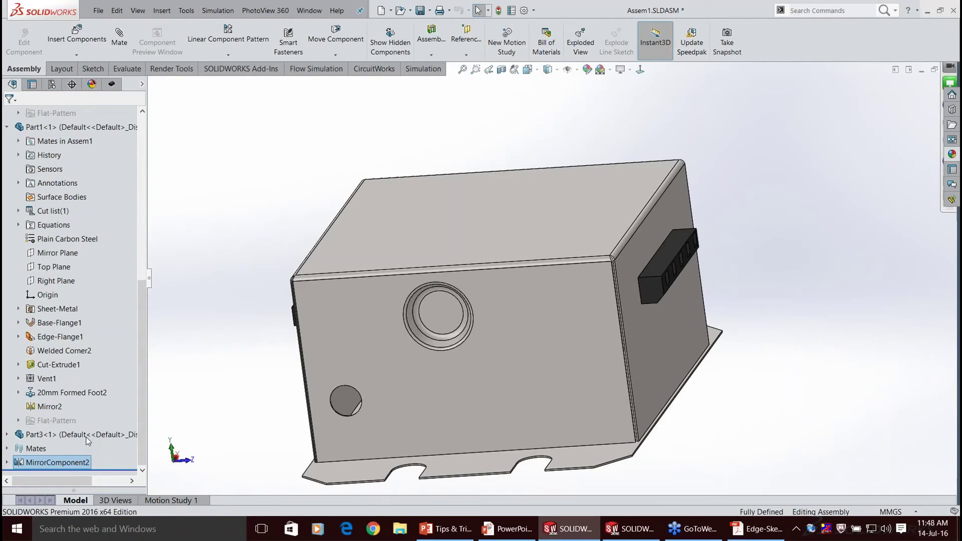
{"action": "key", "text": "Delete"}
{"action": "key", "text": "Return"}
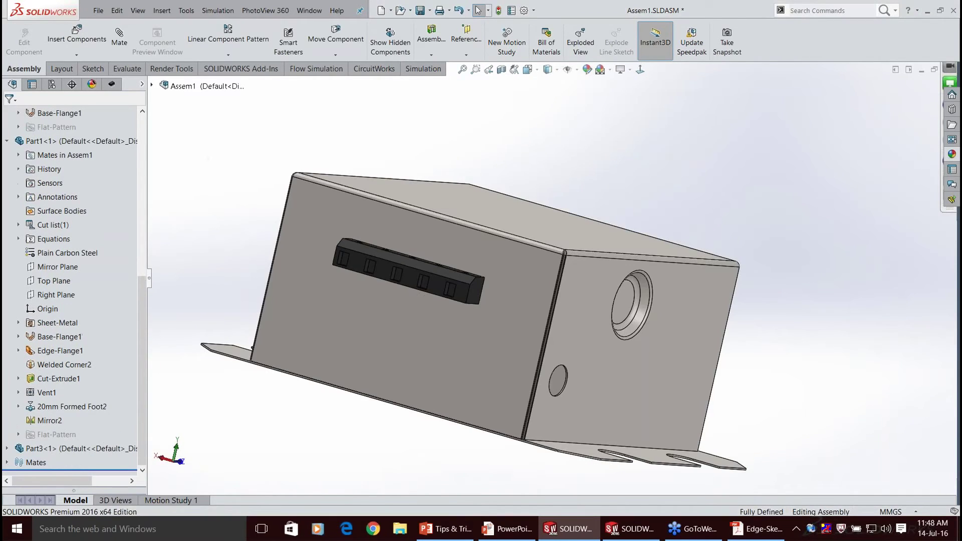
Set up a new component mirror of the black connector Part3 about Part1's Mirror Plane and advance to the orientation settings.
{"action": "middle_click_drag", "start_coordinate": [481, 301], "coordinate": [440, 318]}
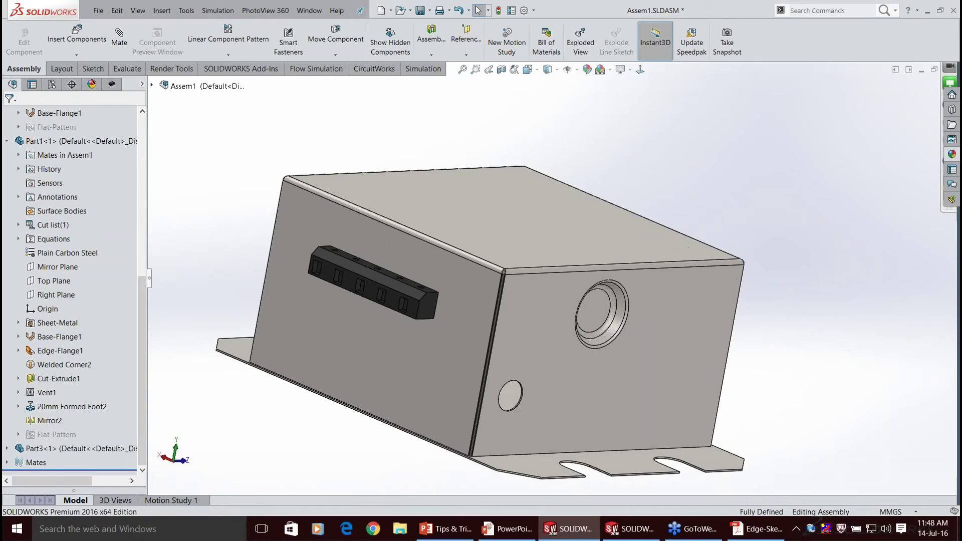
{"action": "left_click", "coordinate": [228, 55]}
{"action": "left_click", "coordinate": [235, 143]}
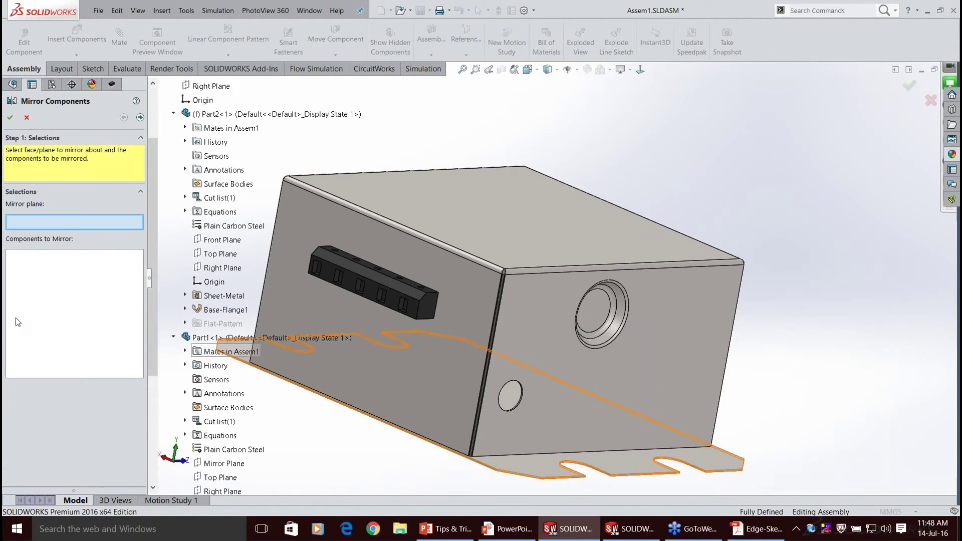
{"action": "left_click", "coordinate": [223, 463]}
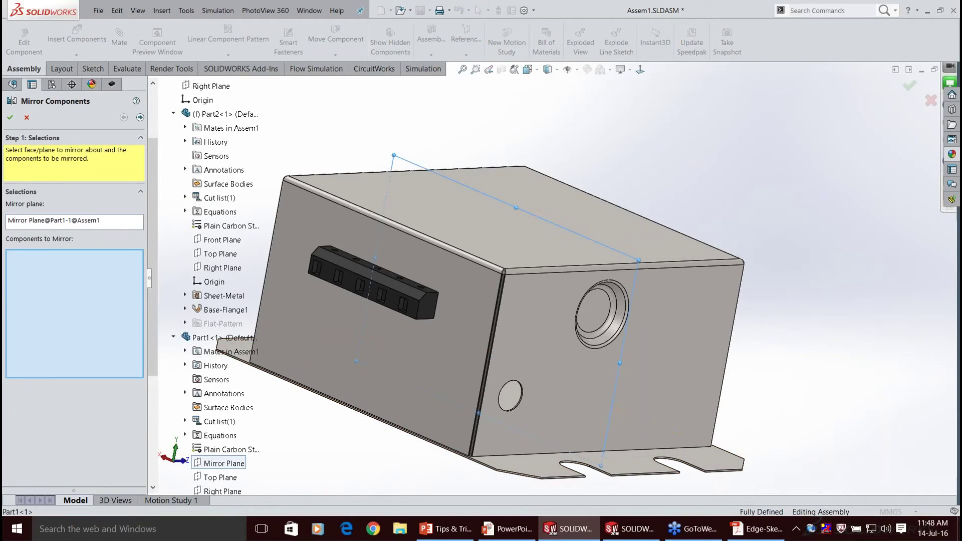
{"action": "left_click", "coordinate": [373, 283]}
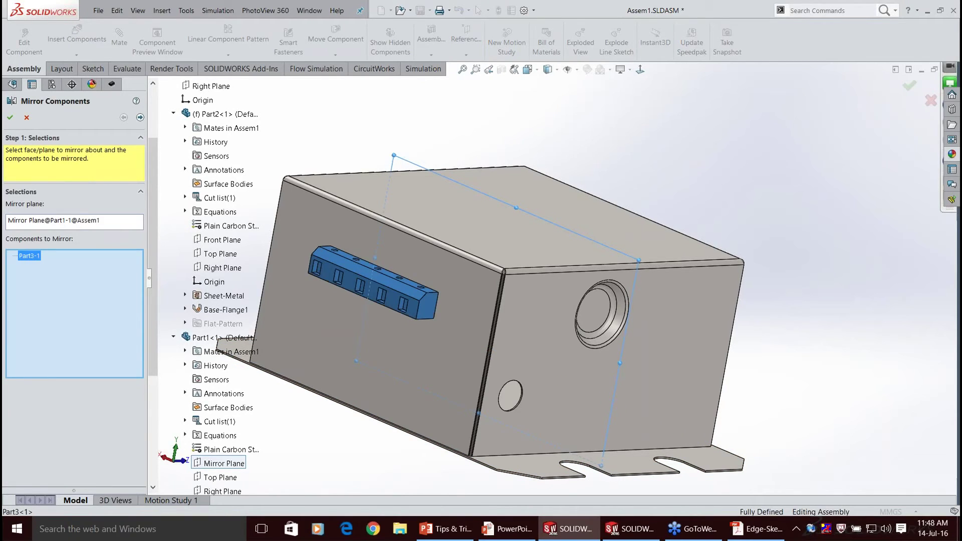
{"action": "middle_click_drag", "start_coordinate": [441, 301], "coordinate": [351, 301]}
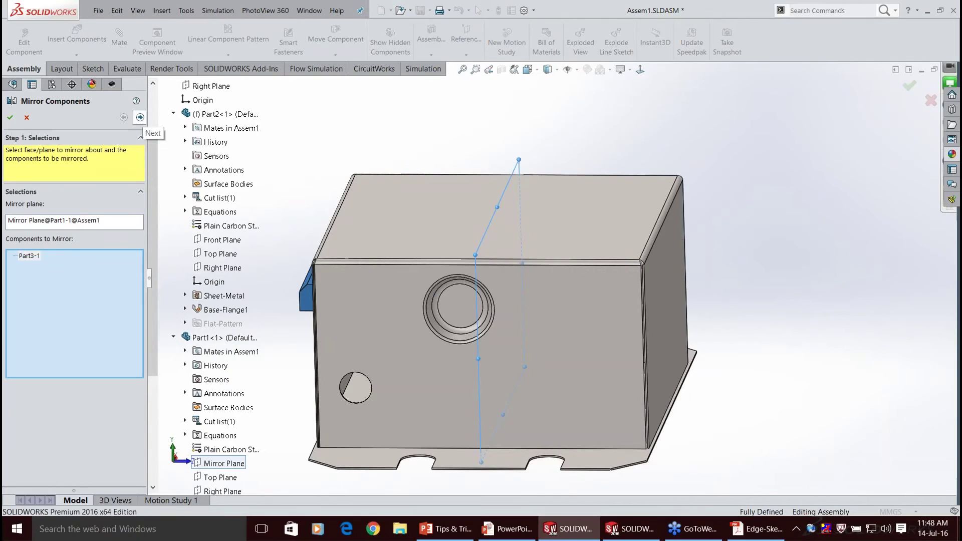
{"action": "left_click", "coordinate": [140, 117]}
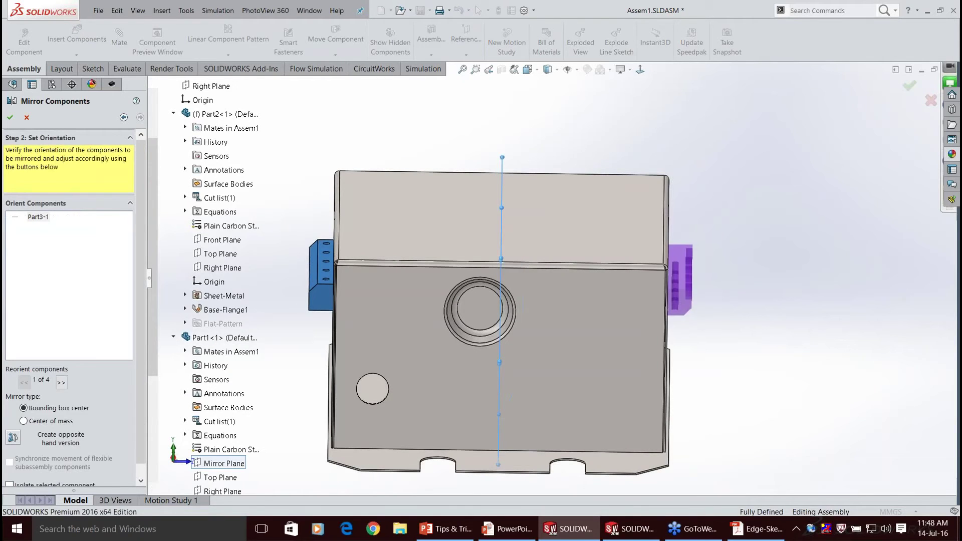
Create an opposite hand version of the mirrored connector, finish the component mirror and check the result on the box.
{"action": "middle_click_drag", "start_coordinate": [501, 311], "coordinate": [411, 306]}
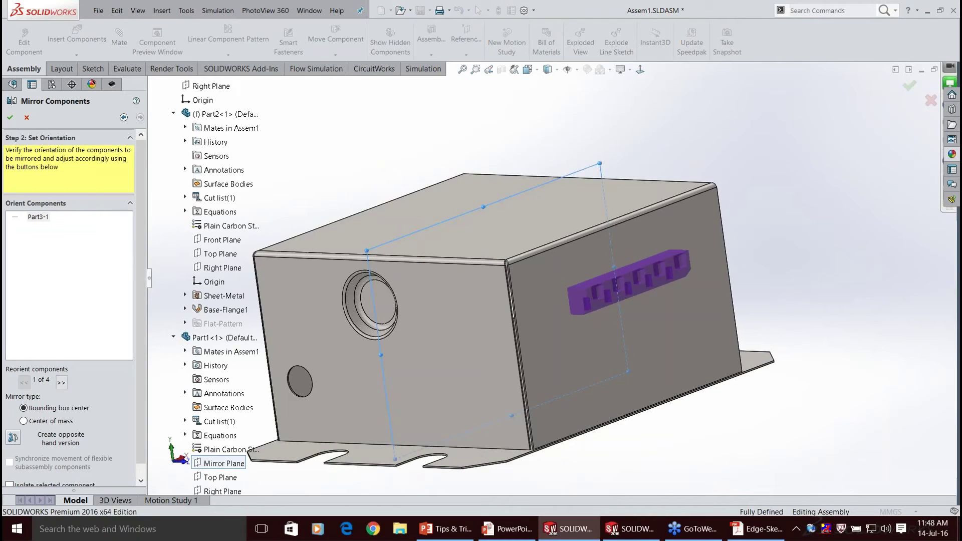
{"action": "left_click", "coordinate": [13, 437]}
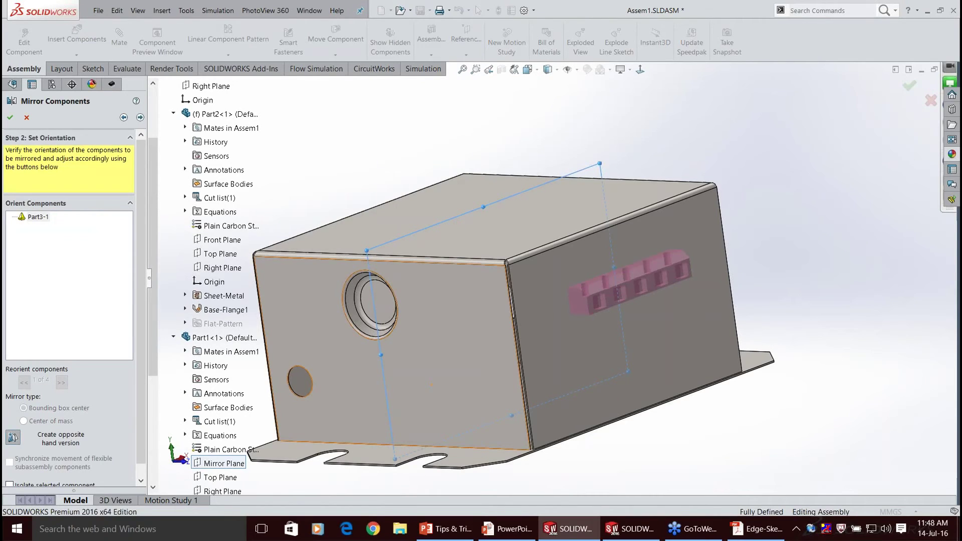
{"action": "middle_click_drag", "start_coordinate": [432, 384], "coordinate": [629, 347]}
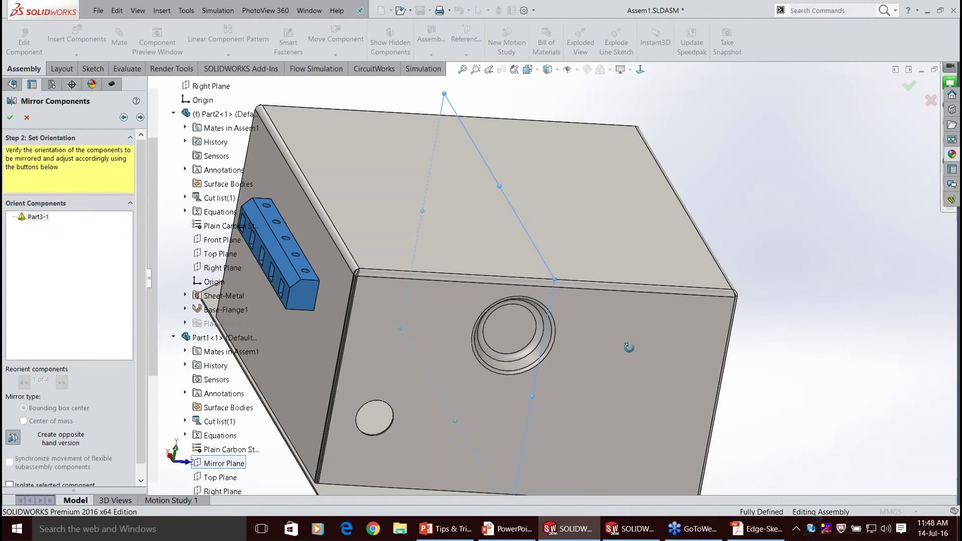
{"action": "middle_click_drag", "start_coordinate": [628, 347], "coordinate": [476, 327]}
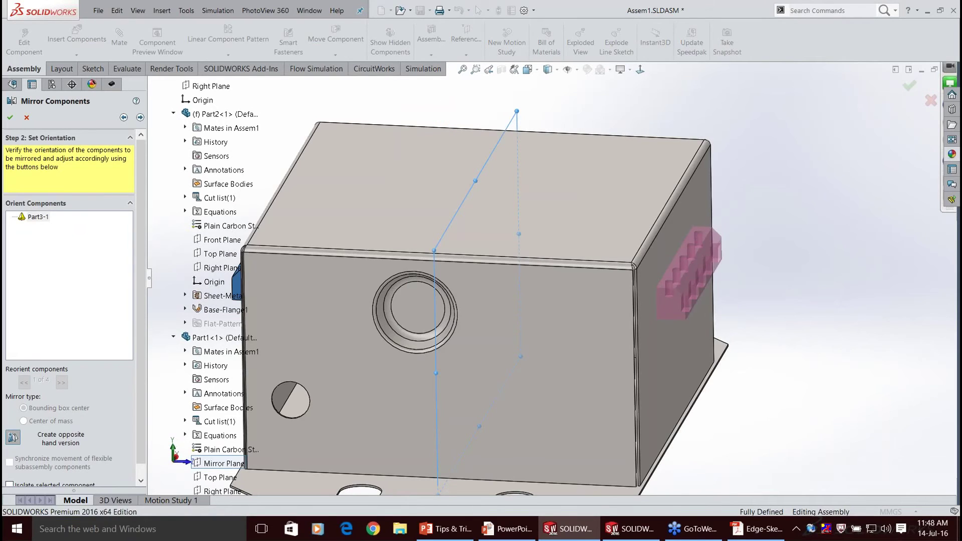
{"action": "scroll", "coordinate": [653, 311], "scroll_direction": "up", "scroll_amount": 2}
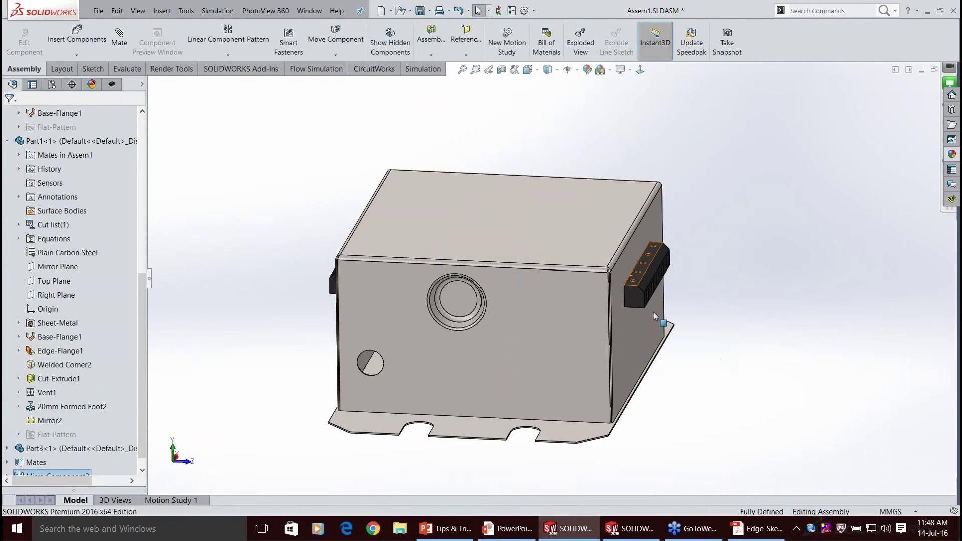
{"action": "scroll", "coordinate": [653, 311], "scroll_direction": "up", "scroll_amount": 1}
{"action": "middle_click_drag", "start_coordinate": [653, 311], "coordinate": [633, 309]}
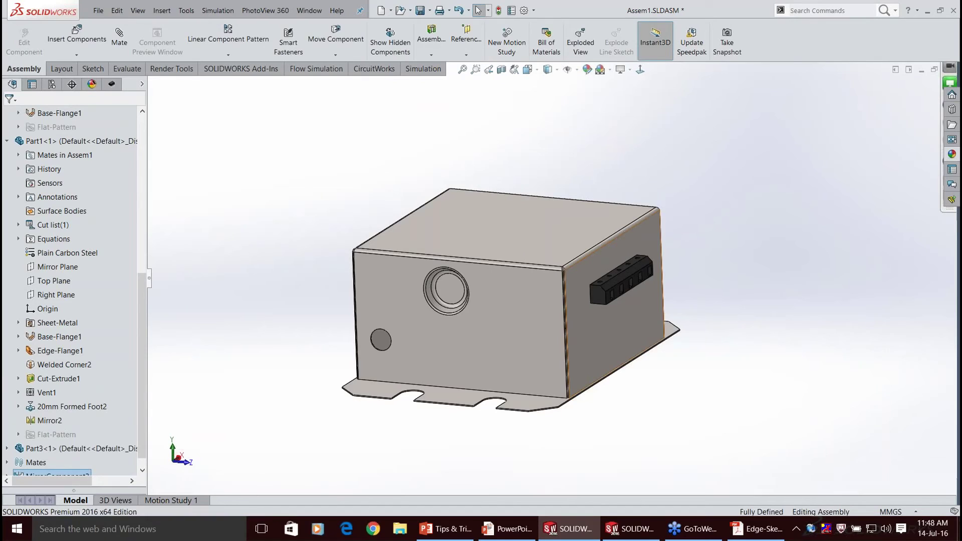
{"action": "left_click", "coordinate": [210, 142]}
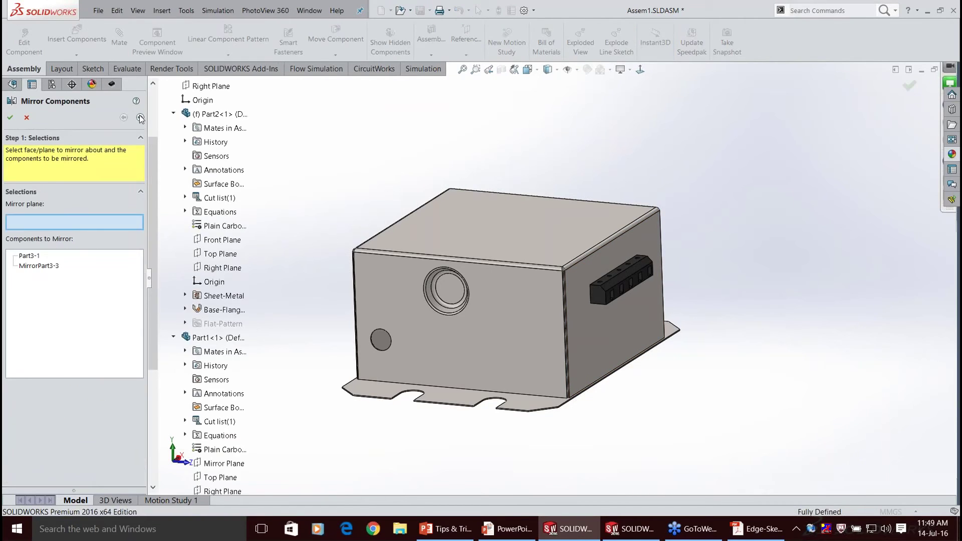
{"action": "left_click", "coordinate": [27, 118]}
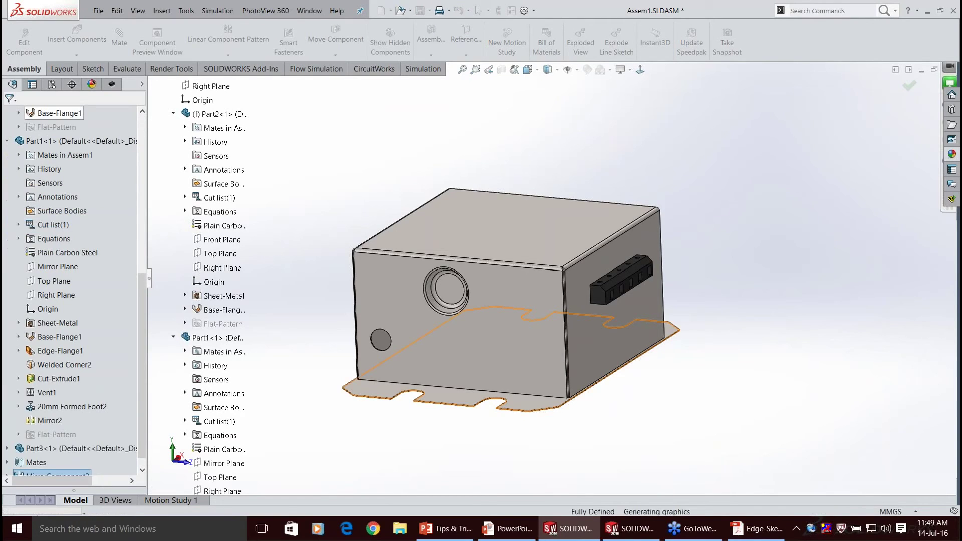
{"action": "middle_click_drag", "start_coordinate": [497, 366], "coordinate": [446, 376]}
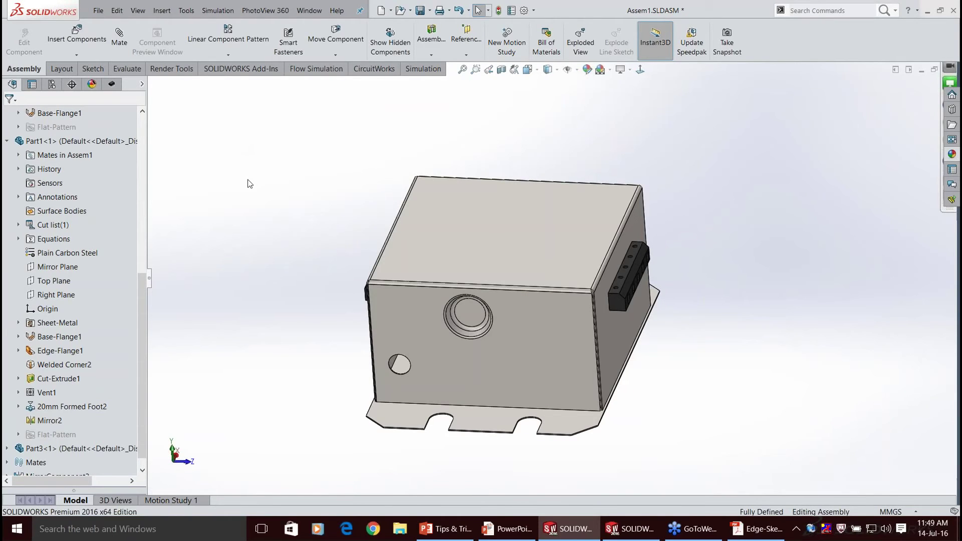
Open the SAT RECEIVER.SLDASM assembly from the recent documents.
{"action": "key", "text": "r"}
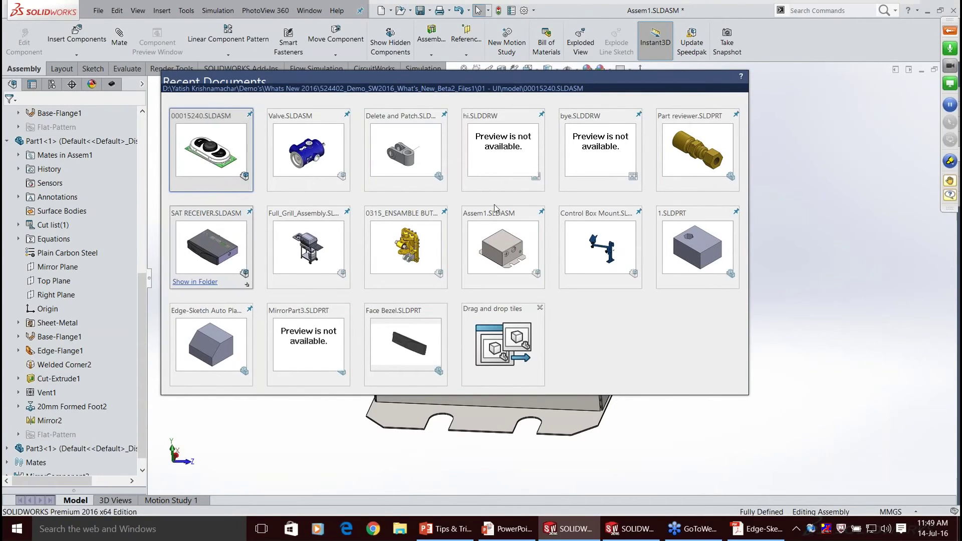
{"action": "left_click", "coordinate": [211, 245]}
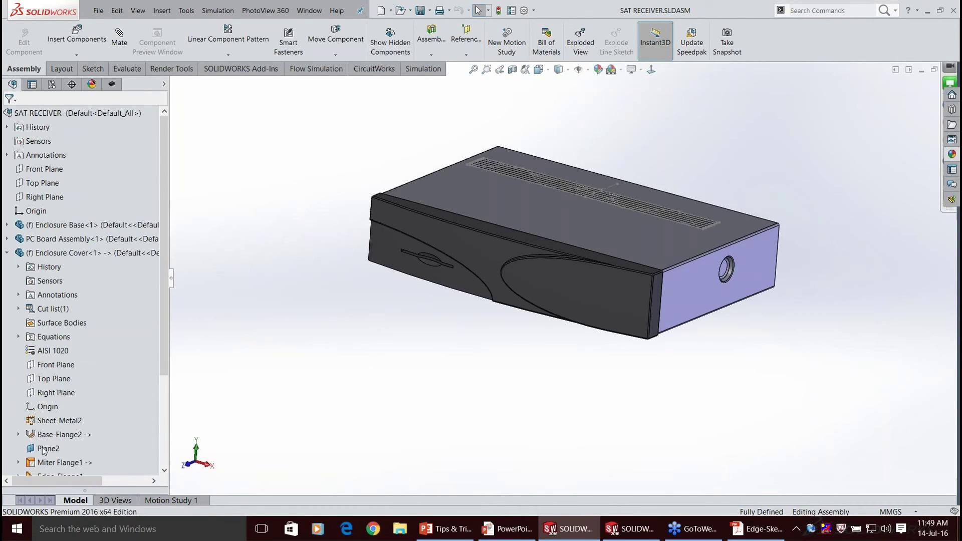
Insert the Face Bezel's smart feature Cut-Extrude2, using Select Other to reference the Enclosure Cover's Miter Flange1 face hidden behind the bezel's end.
{"action": "scroll", "coordinate": [43, 451], "scroll_direction": "down", "scroll_amount": 3}
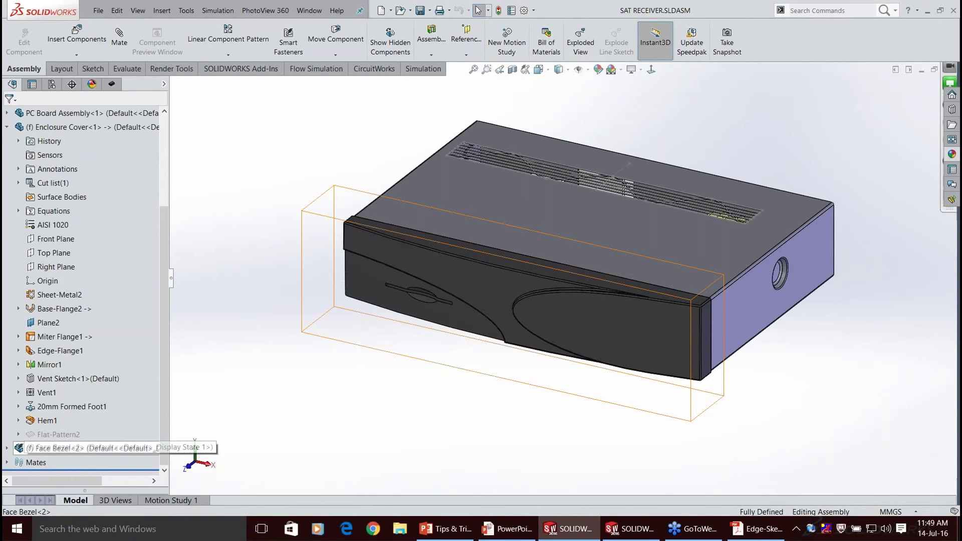
{"action": "left_click", "coordinate": [43, 449]}
{"action": "scroll", "coordinate": [414, 391], "scroll_direction": "down", "scroll_amount": 1}
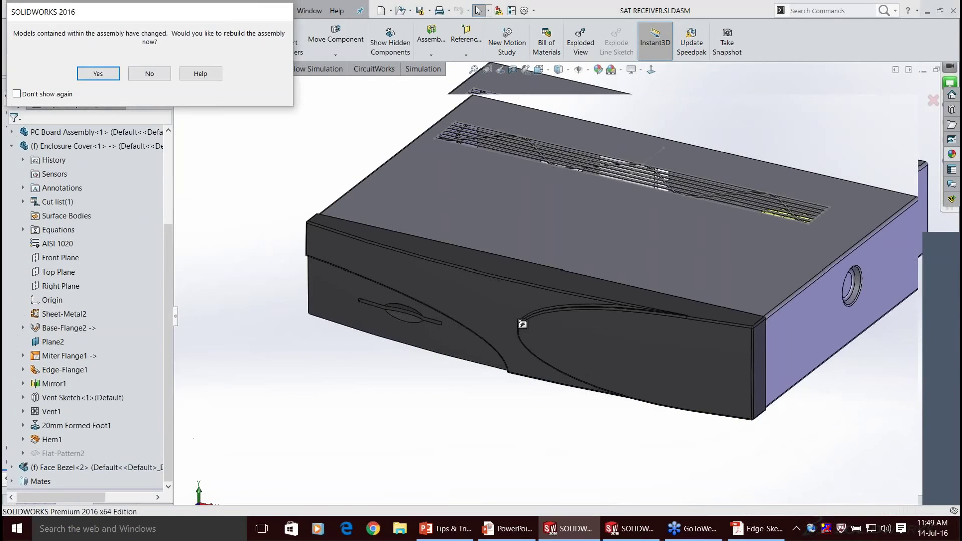
{"action": "key", "text": "Return"}
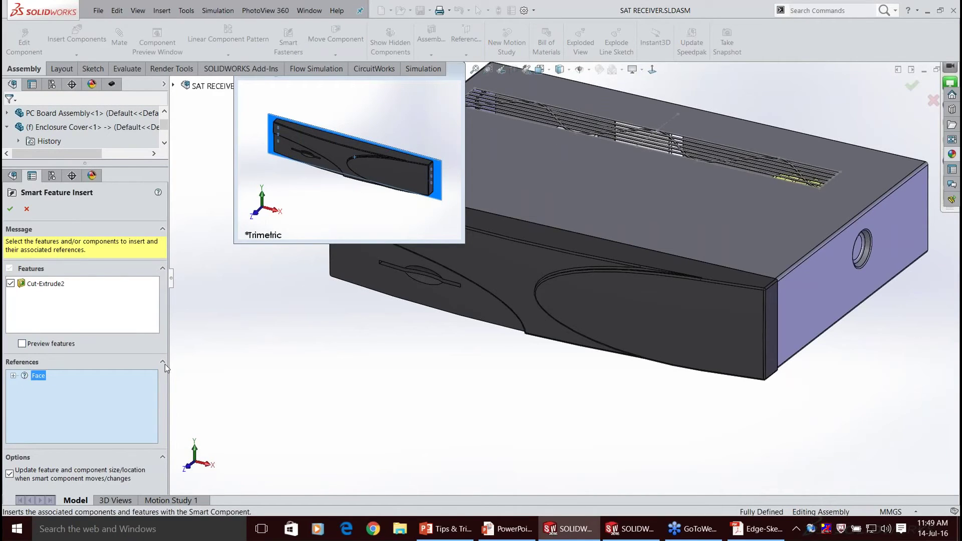
{"action": "scroll", "coordinate": [666, 361], "scroll_direction": "down", "scroll_amount": 3}
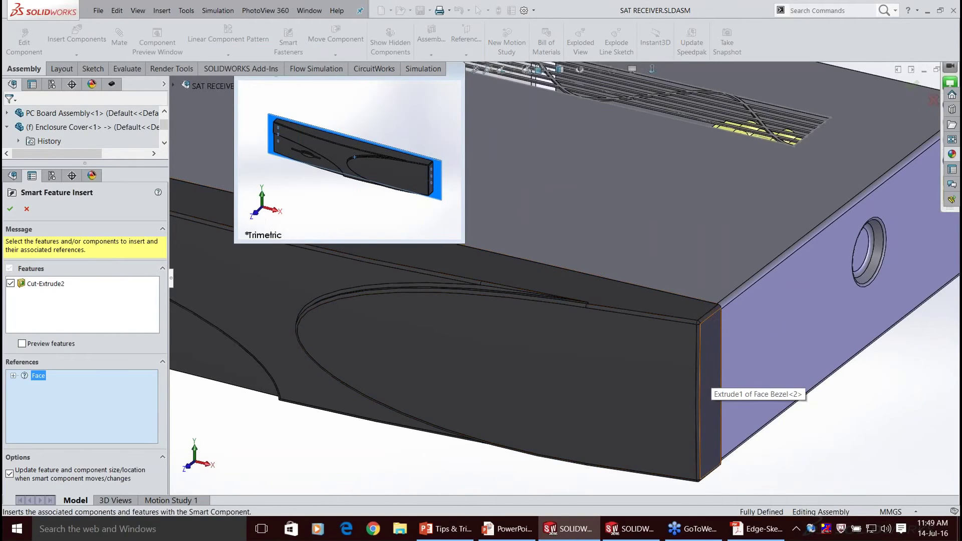
{"action": "right_click", "coordinate": [710, 375]}
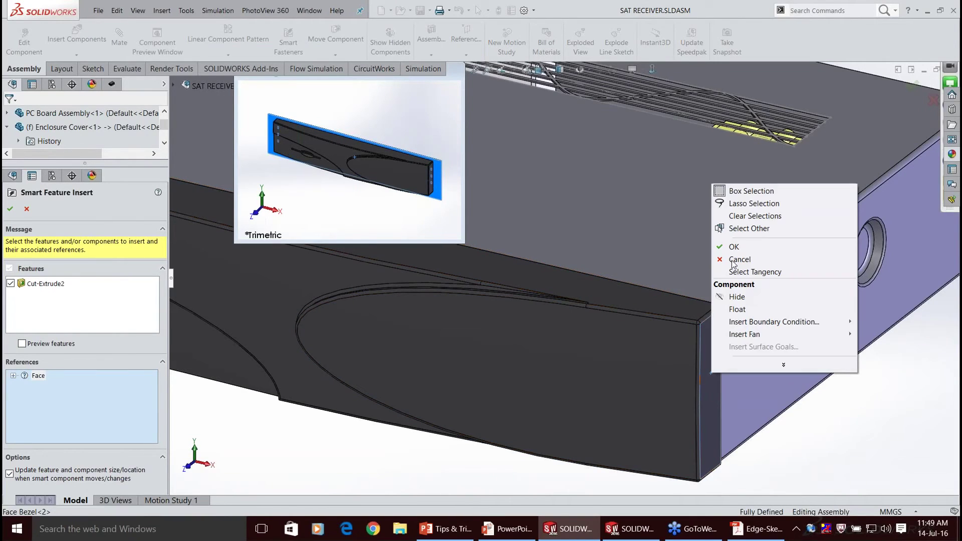
{"action": "left_click", "coordinate": [746, 229]}
{"action": "scroll", "coordinate": [747, 361], "scroll_direction": "down", "scroll_amount": 5}
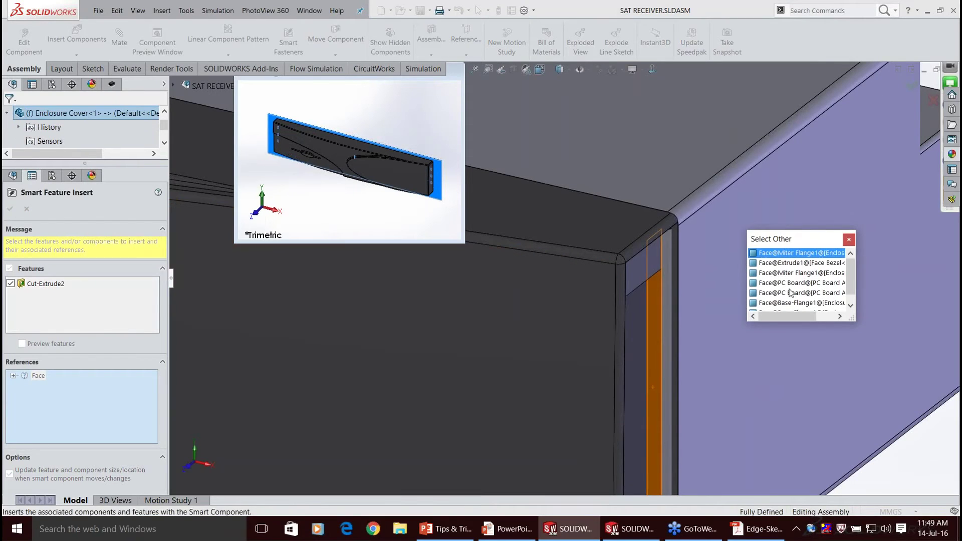
{"action": "left_click", "coordinate": [647, 345]}
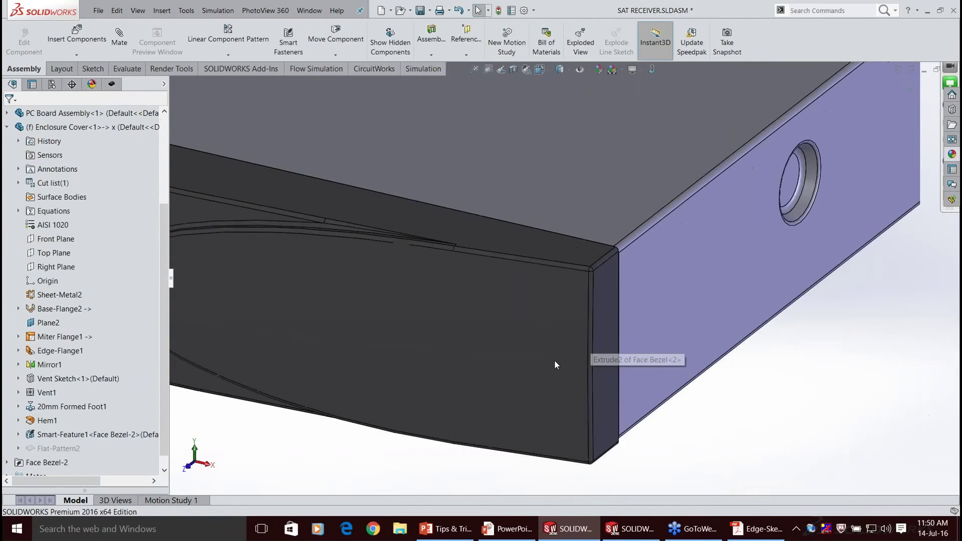
Hide the Face Bezel temporarily to inspect the cuts in the Enclosure Cover's flange, and show the bezel again.
{"action": "left_click", "coordinate": [554, 361]}
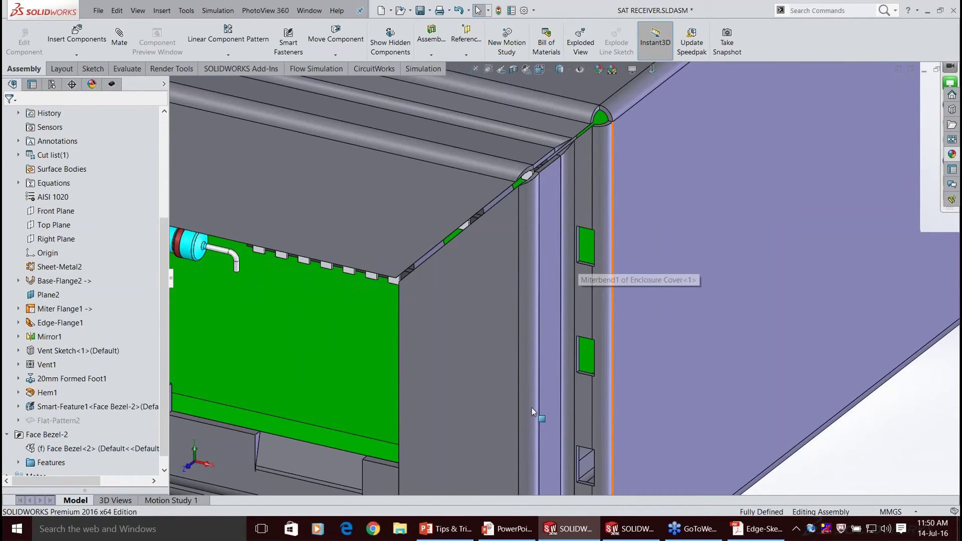
{"action": "scroll", "coordinate": [531, 408], "scroll_direction": "up", "scroll_amount": 6}
{"action": "key", "text": "shift+Tab"}
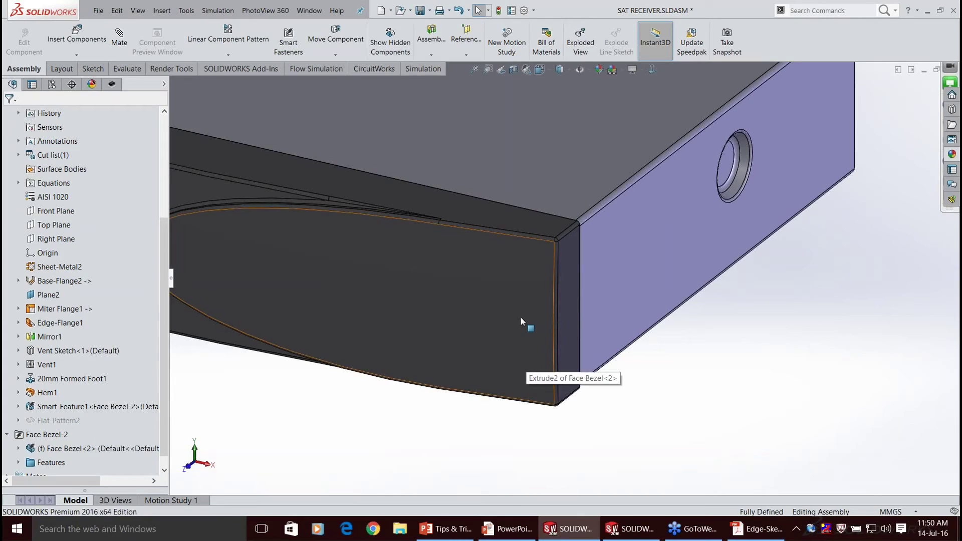
{"action": "scroll", "coordinate": [519, 316], "scroll_direction": "up", "scroll_amount": 5}
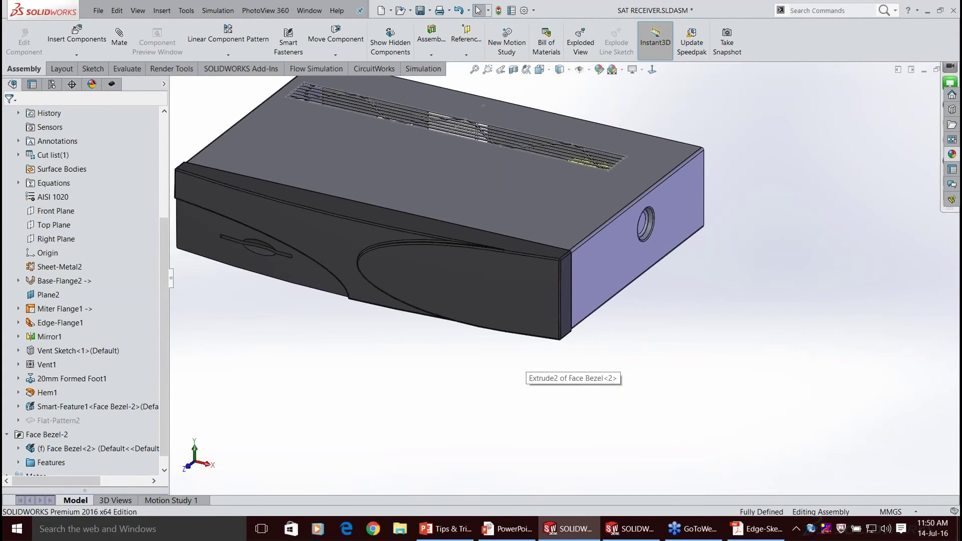
Use Select Other on the Face Bezel's oval face to pick the hidden Base-Flange1 face of the Enclosure Base, and clear the selection.
{"action": "right_click", "coordinate": [520, 316]}
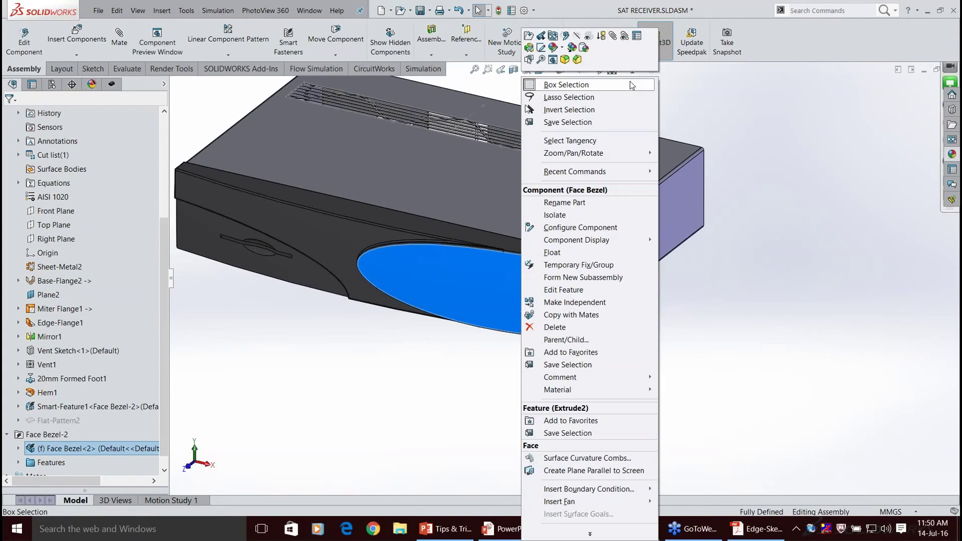
{"action": "left_click", "coordinate": [438, 408]}
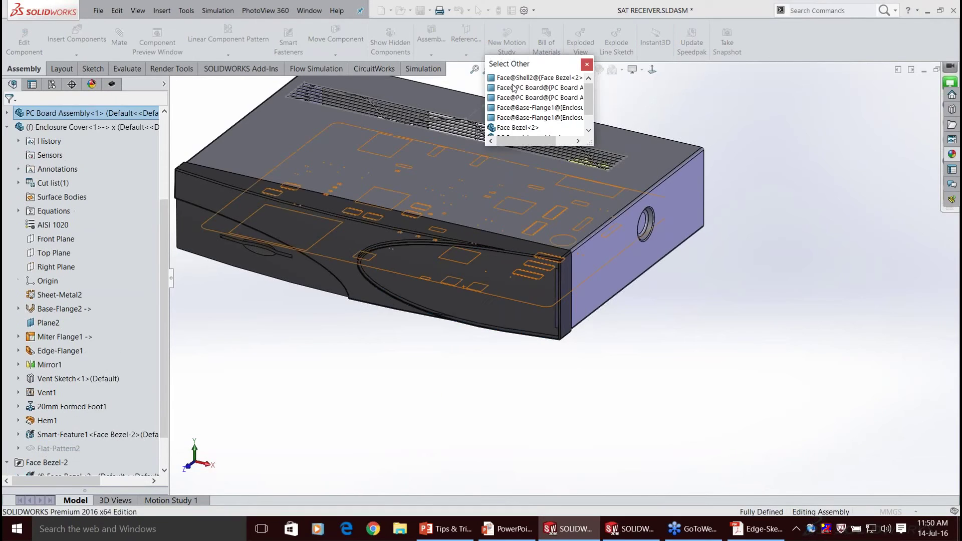
{"action": "key", "text": "Down"}
{"action": "key", "text": "Down"}
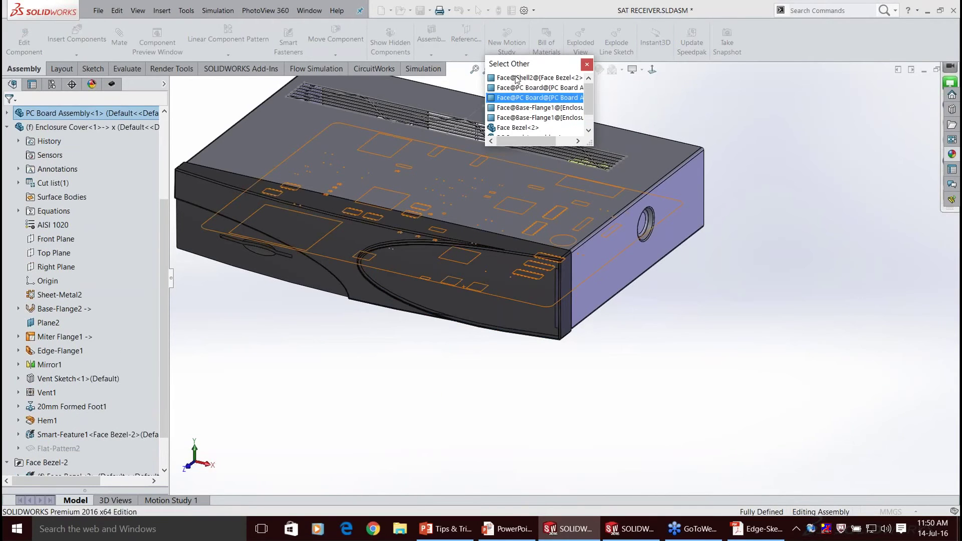
{"action": "key", "text": "Up"}
{"action": "key", "text": "Up"}
{"action": "key", "text": "Down"}
{"action": "key", "text": "Down"}
{"action": "key", "text": "Down"}
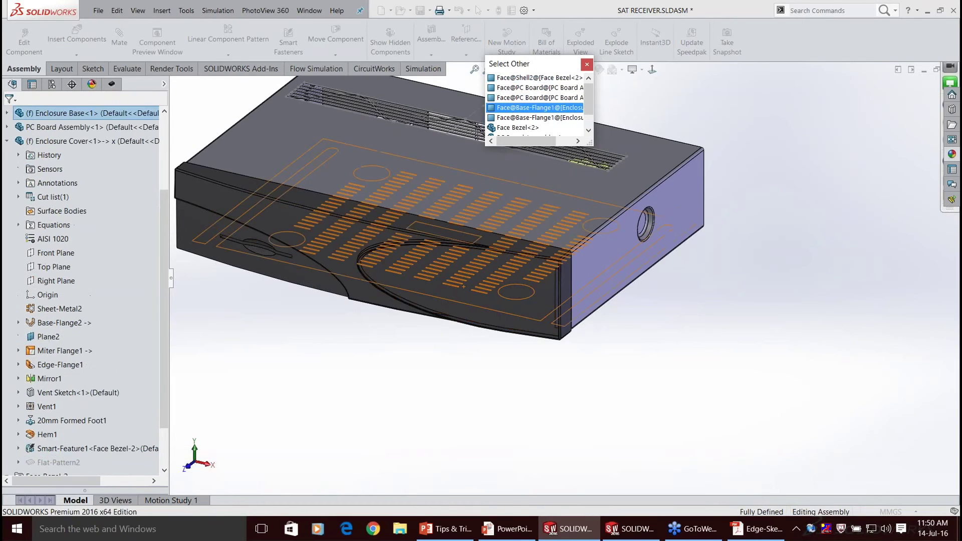
{"action": "left_click", "coordinate": [540, 108]}
{"action": "scroll", "coordinate": [540, 107], "scroll_direction": "up", "scroll_amount": 3}
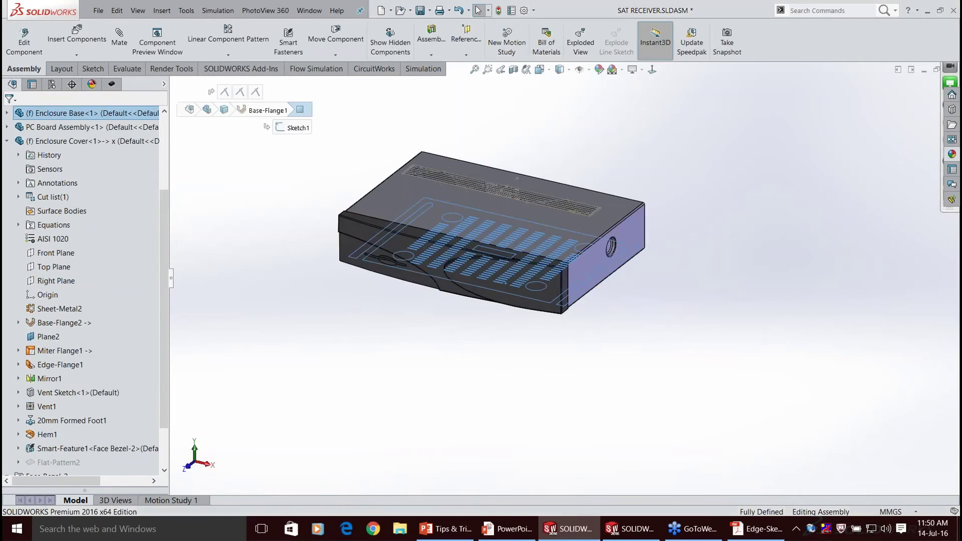
{"action": "key", "text": "Escape"}
Place a copy of the Face Bezel component in the open space in front of the receiver.
{"action": "scroll", "coordinate": [369, 222], "scroll_direction": "down", "scroll_amount": 2}
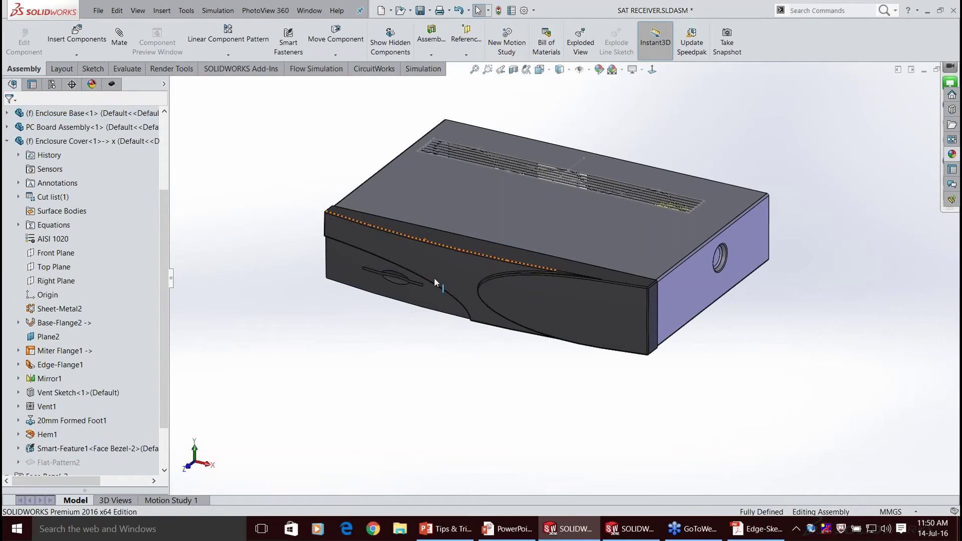
{"action": "middle_click_drag", "start_coordinate": [433, 277], "coordinate": [465, 288], "text": "ctrl"}
{"action": "scroll", "coordinate": [47, 420], "scroll_direction": "down", "scroll_amount": 2}
{"action": "left_click", "coordinate": [46, 420]}
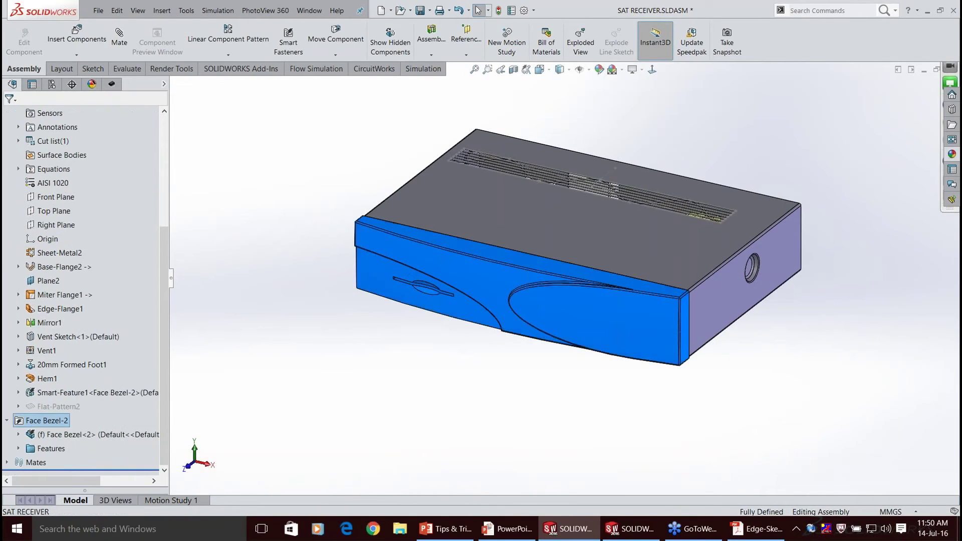
{"action": "key", "text": "Escape"}
{"action": "left_click_drag", "start_coordinate": [469, 273], "coordinate": [359, 385], "text": "ctrl"}
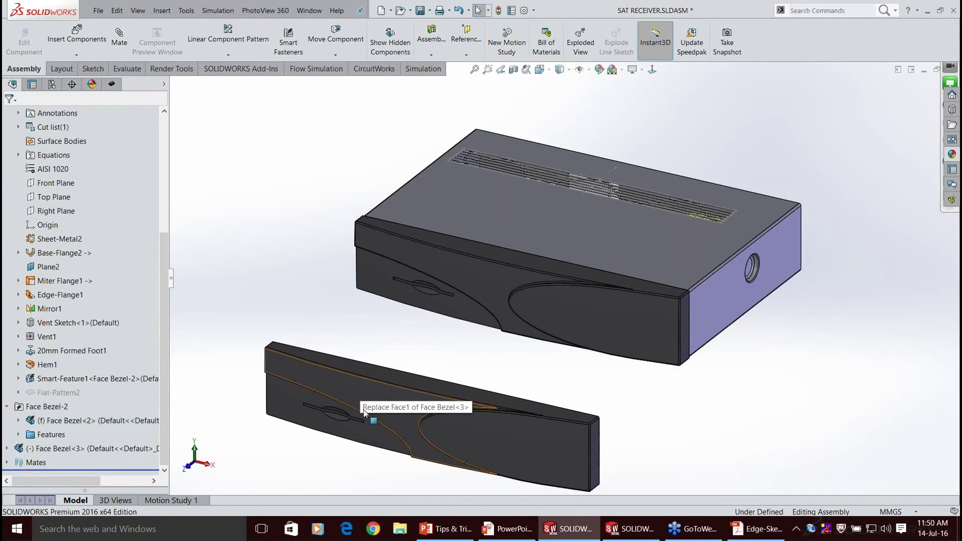
Open the copied Face Bezel in the Component Preview Window, highlight its front oval face and clear the selection.
{"action": "right_click", "coordinate": [356, 378]}
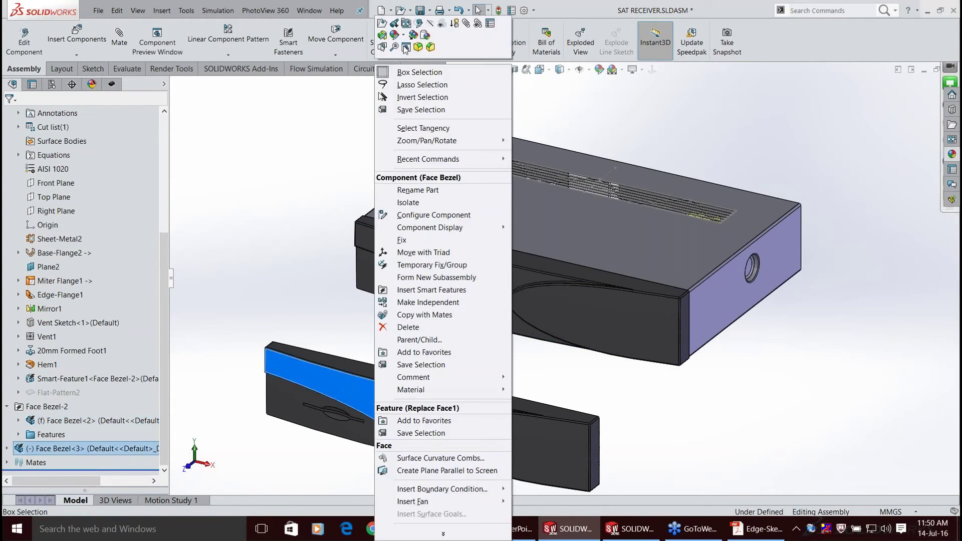
{"action": "left_click", "coordinate": [405, 49]}
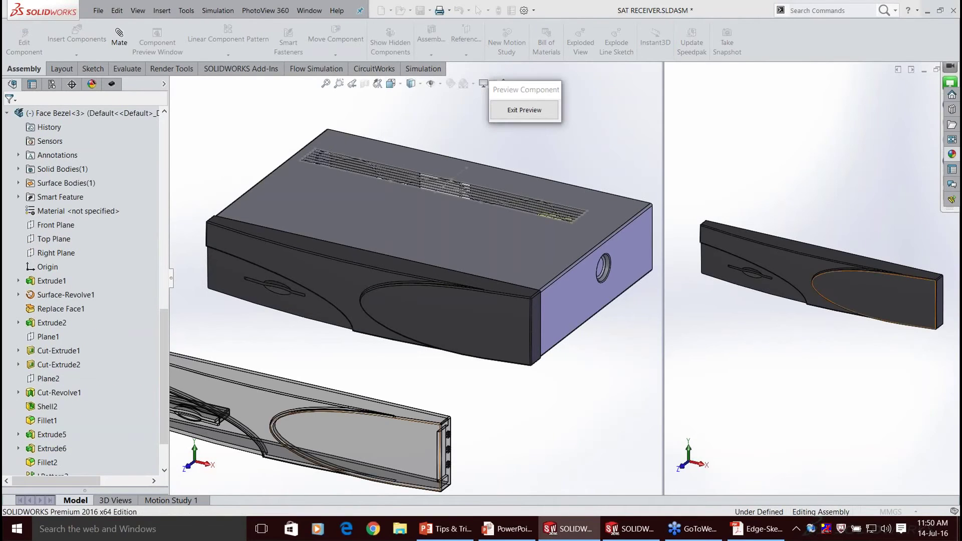
{"action": "left_click", "coordinate": [841, 282]}
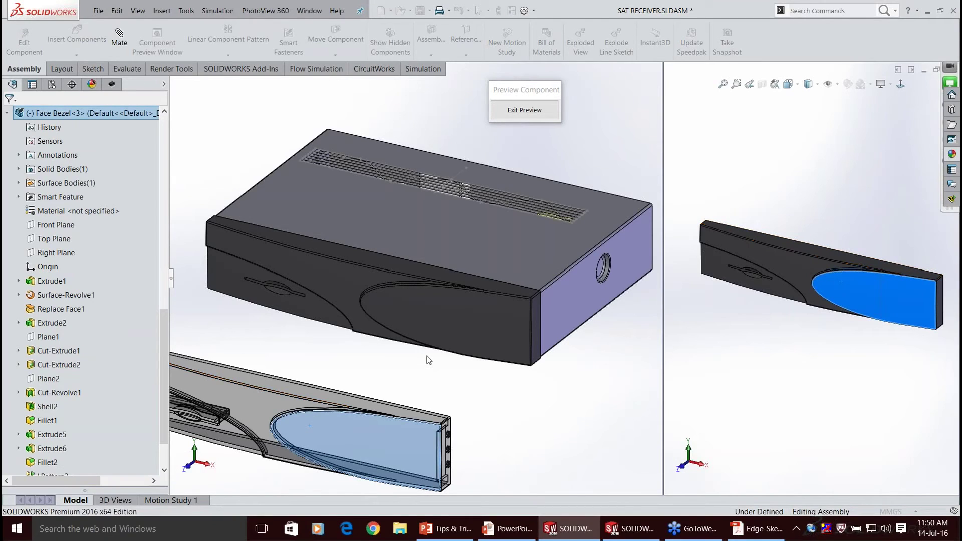
{"action": "left_click", "coordinate": [801, 322]}
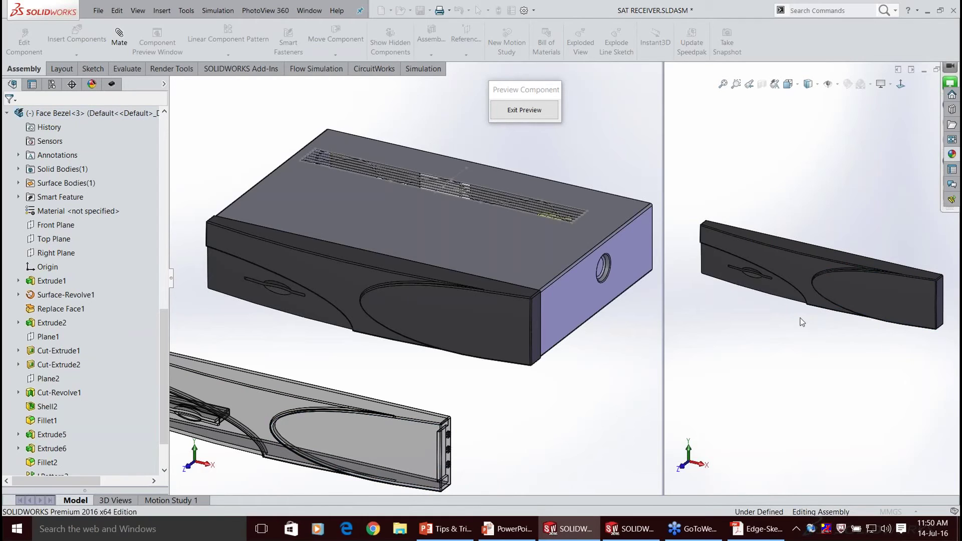
Mate the copied bezel's open back rim face, selected in the component preview, coincident with the Enclosure Cover's top face.
{"action": "middle_click_drag", "start_coordinate": [802, 322], "coordinate": [801, 210]}
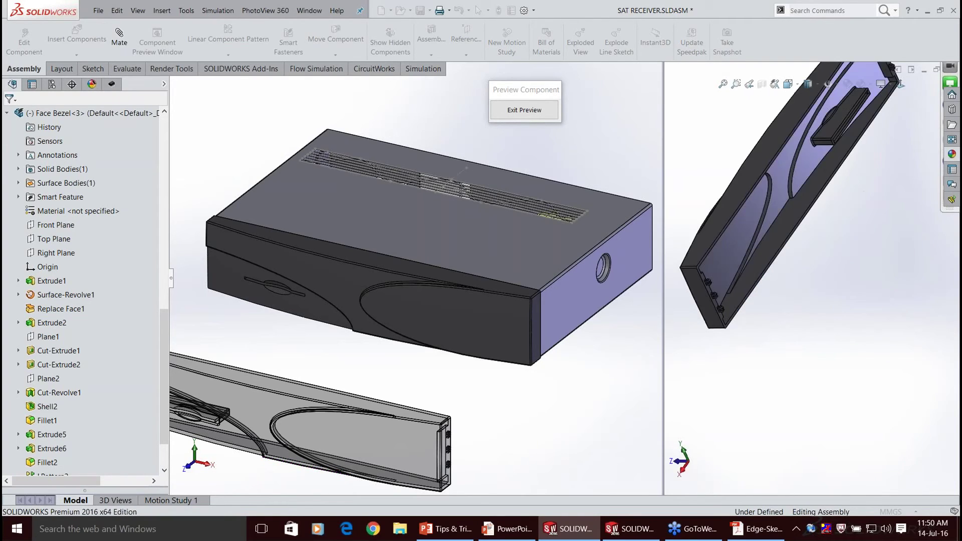
{"action": "scroll", "coordinate": [731, 211], "scroll_direction": "down", "scroll_amount": 3}
{"action": "scroll", "coordinate": [666, 286], "scroll_direction": "down", "scroll_amount": 2}
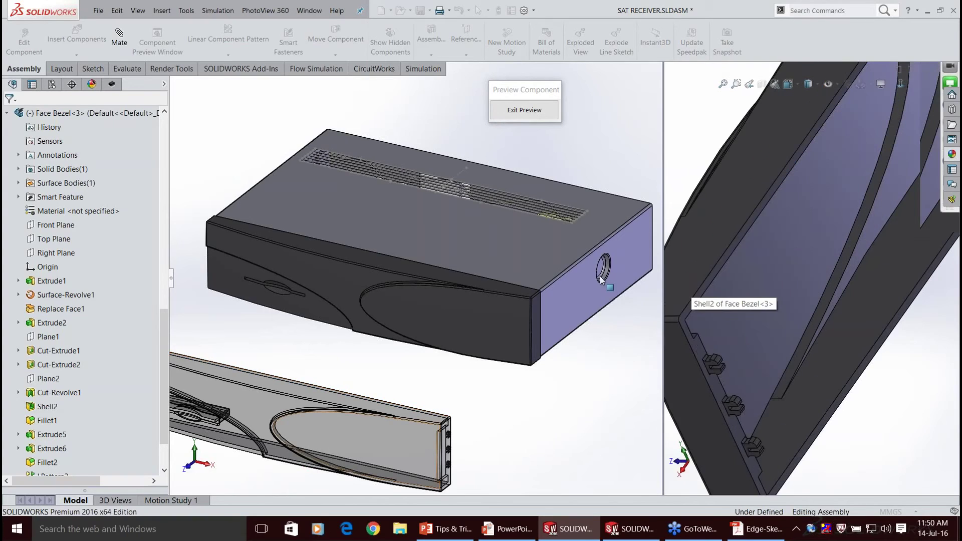
{"action": "left_click", "coordinate": [601, 279]}
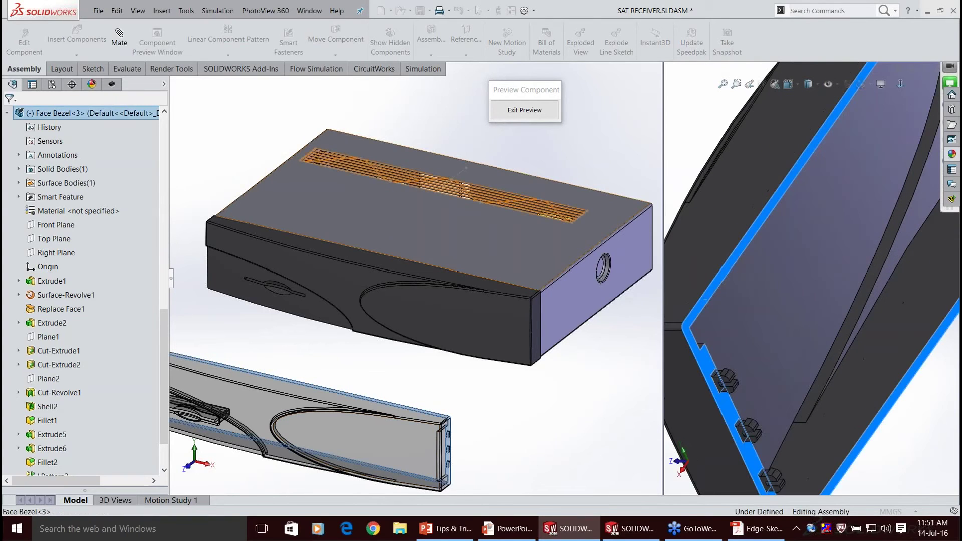
{"action": "left_click", "coordinate": [529, 253]}
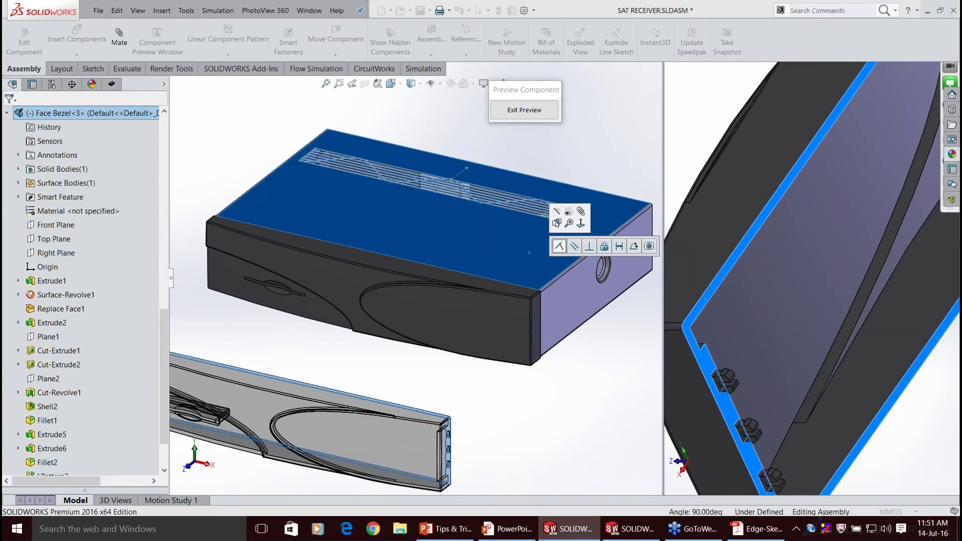
{"action": "left_click", "coordinate": [560, 246]}
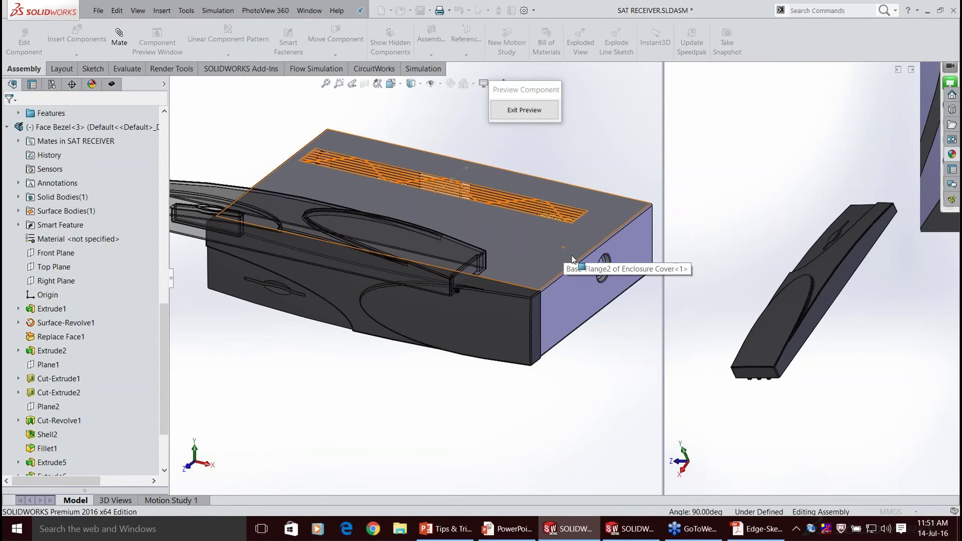
Inspect the mated bezel in both the preview and the assembly, exit the component preview and examine the receiver's rear.
{"action": "middle_click_drag", "start_coordinate": [818, 333], "coordinate": [877, 326]}
{"action": "left_click", "coordinate": [816, 323]}
{"action": "left_click", "coordinate": [734, 350]}
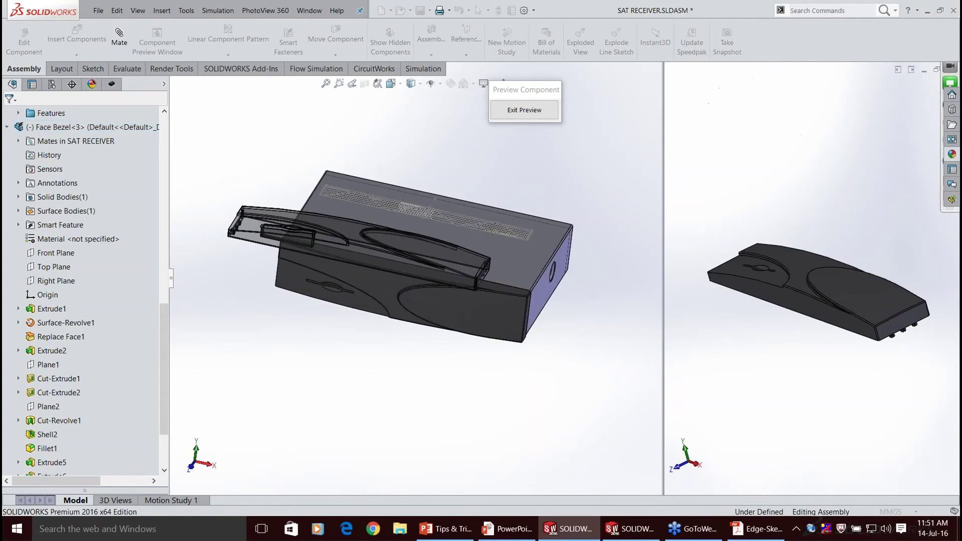
{"action": "middle_click_drag", "start_coordinate": [431, 260], "coordinate": [380, 266]}
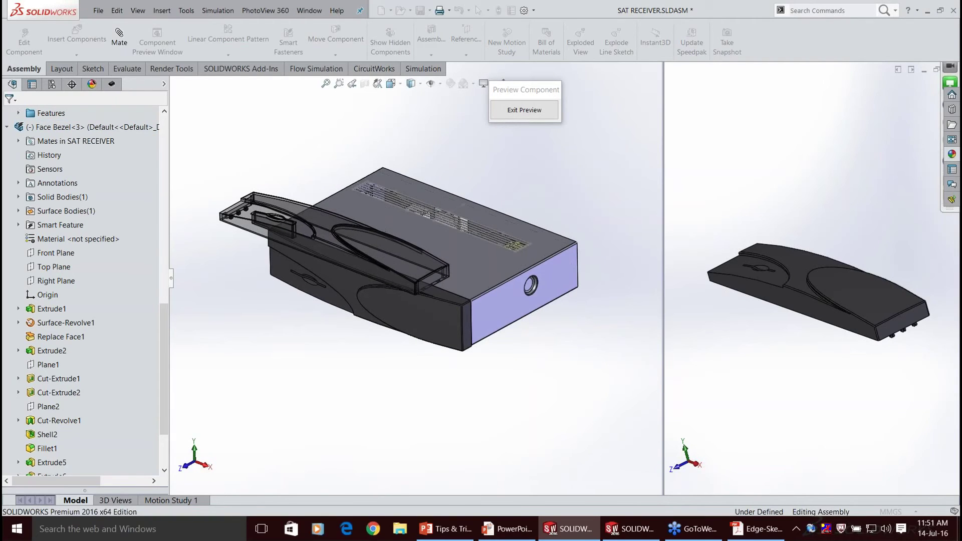
{"action": "middle_click_drag", "start_coordinate": [726, 281], "coordinate": [727, 399]}
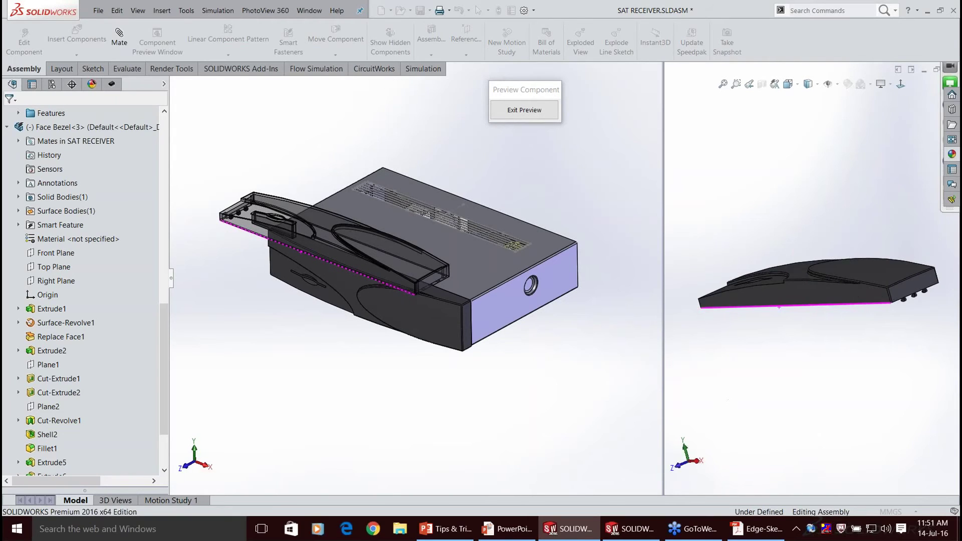
{"action": "left_click", "coordinate": [524, 110]}
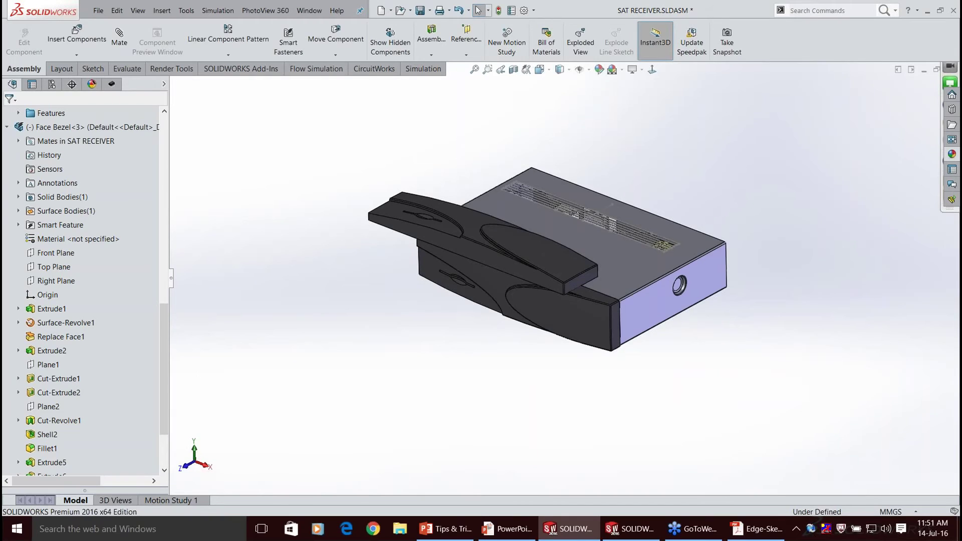
{"action": "middle_click_drag", "start_coordinate": [611, 240], "coordinate": [441, 296]}
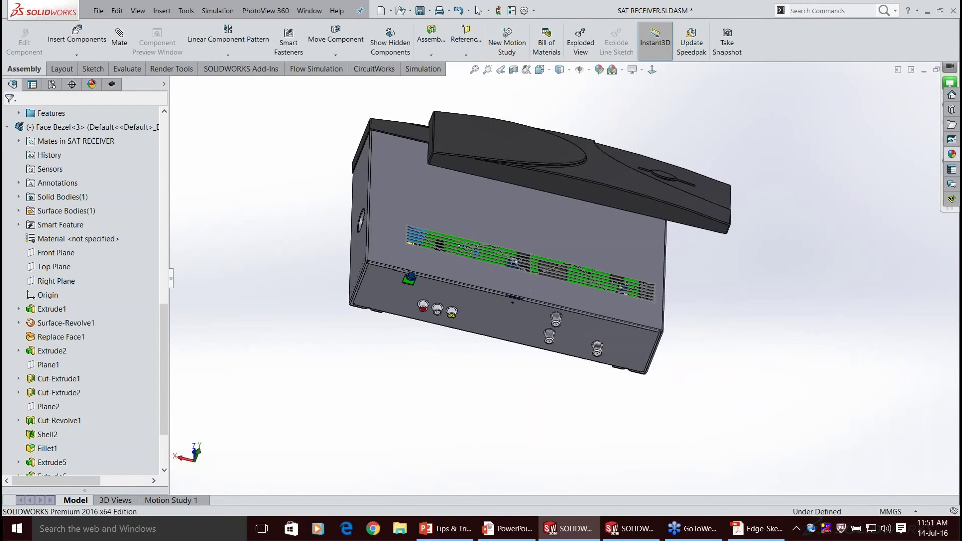
Reopen the copied Face Bezel in the Component Preview Window and select its back rim face.
{"action": "right_click", "coordinate": [488, 236]}
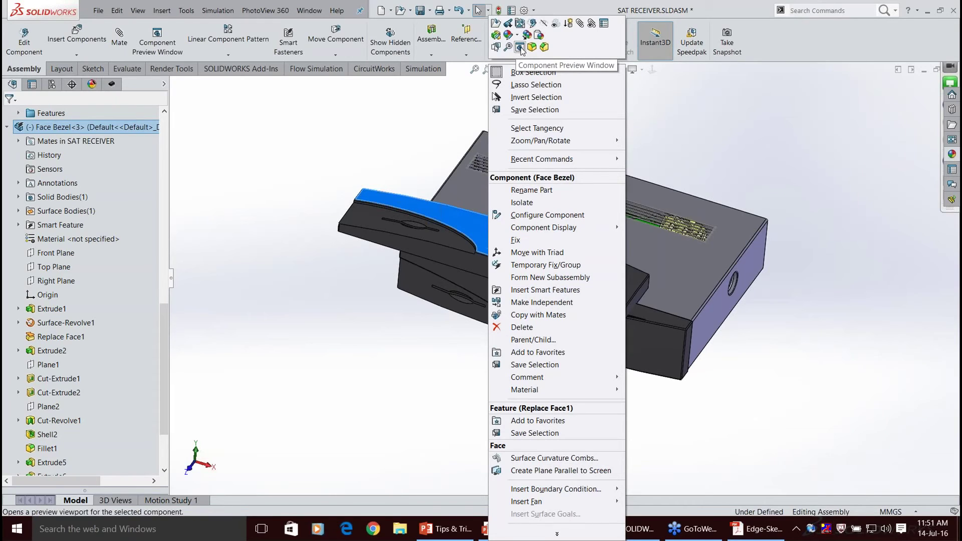
{"action": "left_click", "coordinate": [519, 48]}
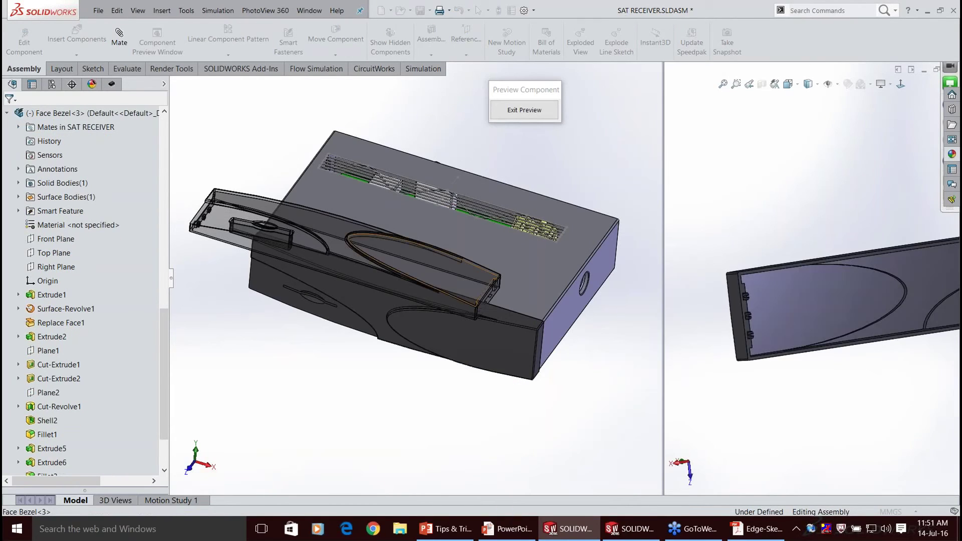
{"action": "scroll", "coordinate": [769, 263], "scroll_direction": "down", "scroll_amount": 4}
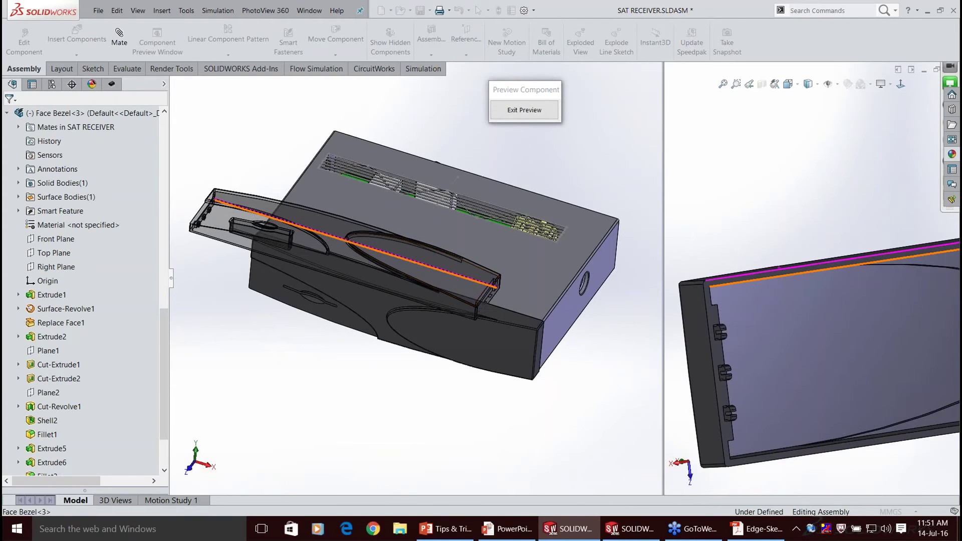
{"action": "left_click", "coordinate": [745, 276]}
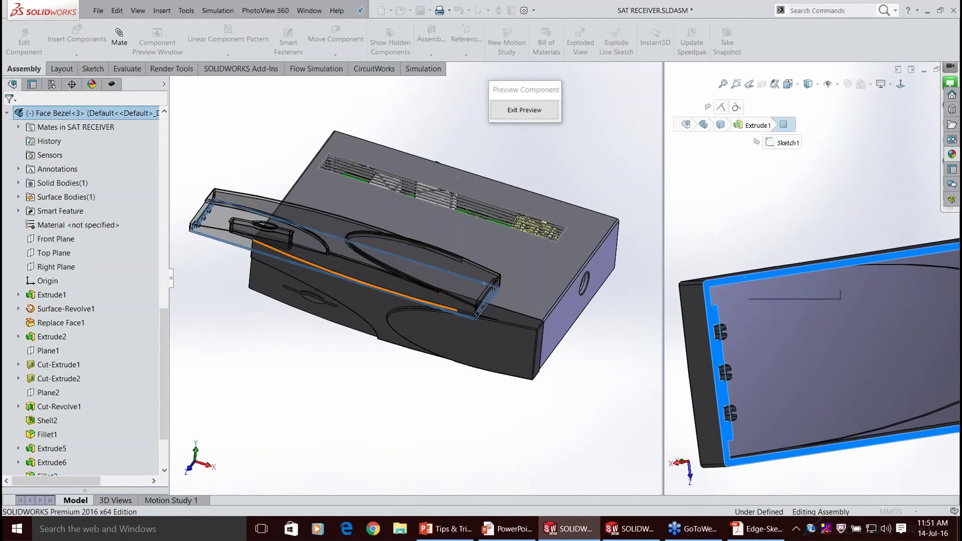
Select the bezel's long side face in the preview, compare its highlight across both independently oriented views, and exit the preview.
{"action": "scroll", "coordinate": [407, 172], "scroll_direction": "down", "scroll_amount": 3}
{"action": "middle_click_drag", "start_coordinate": [415, 311], "coordinate": [324, 219]}
{"action": "scroll", "coordinate": [811, 278], "scroll_direction": "up", "scroll_amount": 6}
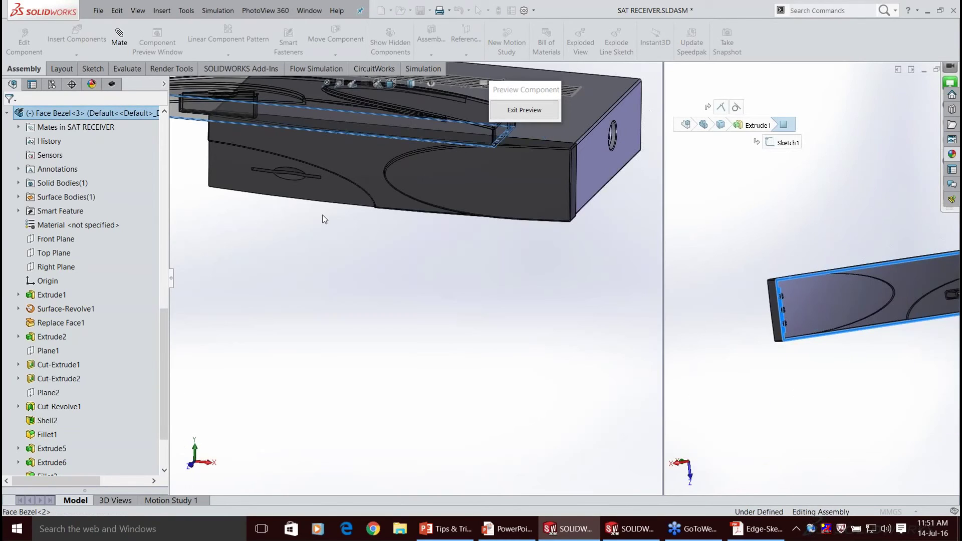
{"action": "middle_click_drag", "start_coordinate": [801, 240], "coordinate": [811, 350]}
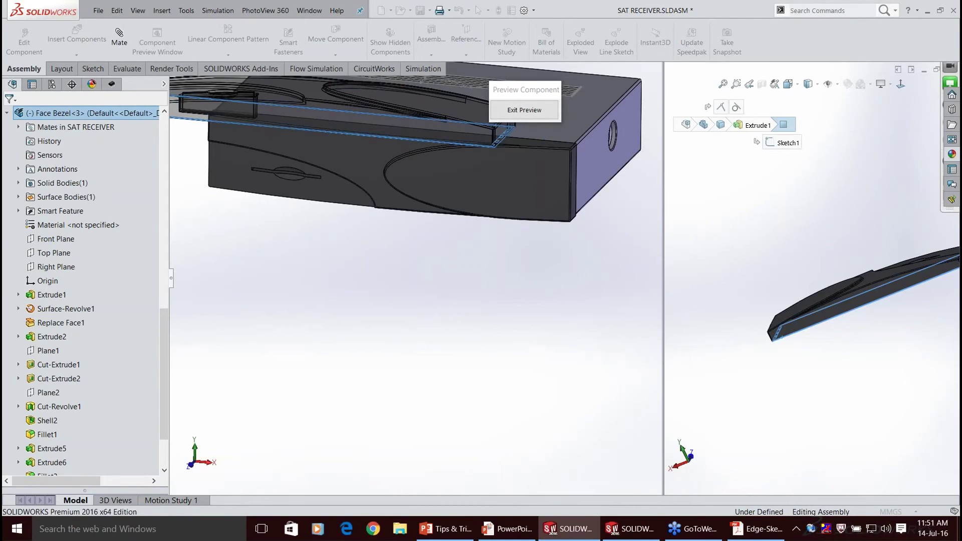
{"action": "scroll", "coordinate": [346, 226], "scroll_direction": "up", "scroll_amount": 1}
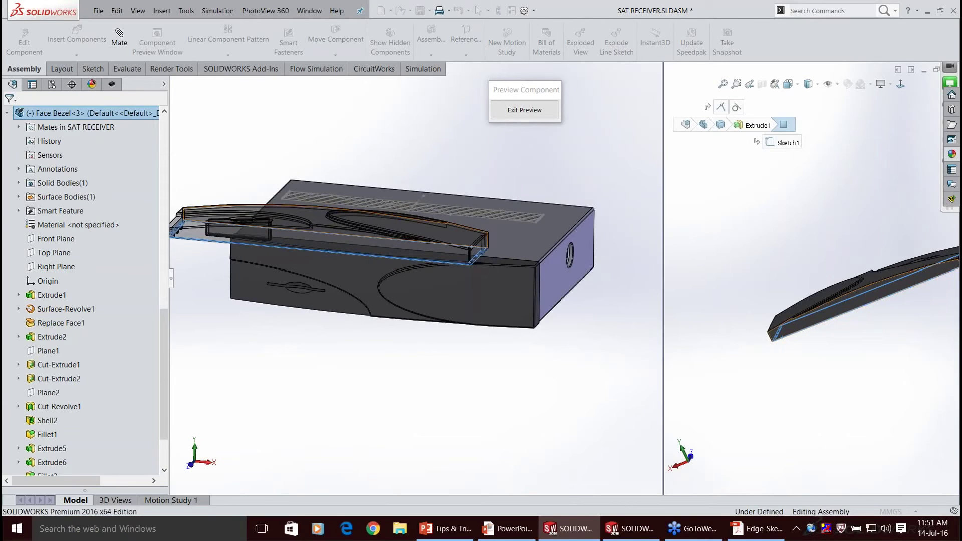
{"action": "left_click", "coordinate": [827, 310]}
{"action": "middle_click_drag", "start_coordinate": [450, 240], "coordinate": [310, 260]}
{"action": "scroll", "coordinate": [327, 283], "scroll_direction": "down", "scroll_amount": 1}
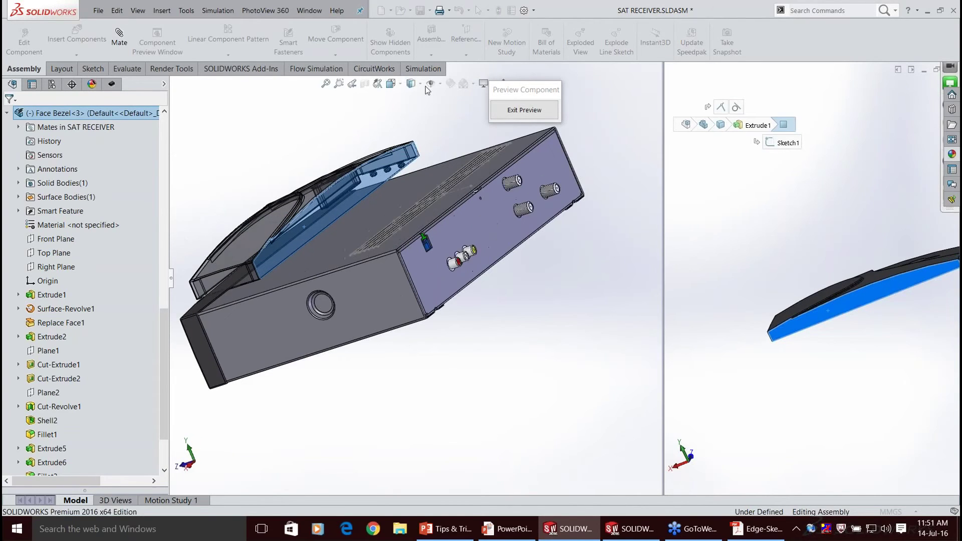
{"action": "middle_click_drag", "start_coordinate": [425, 87], "coordinate": [504, 106]}
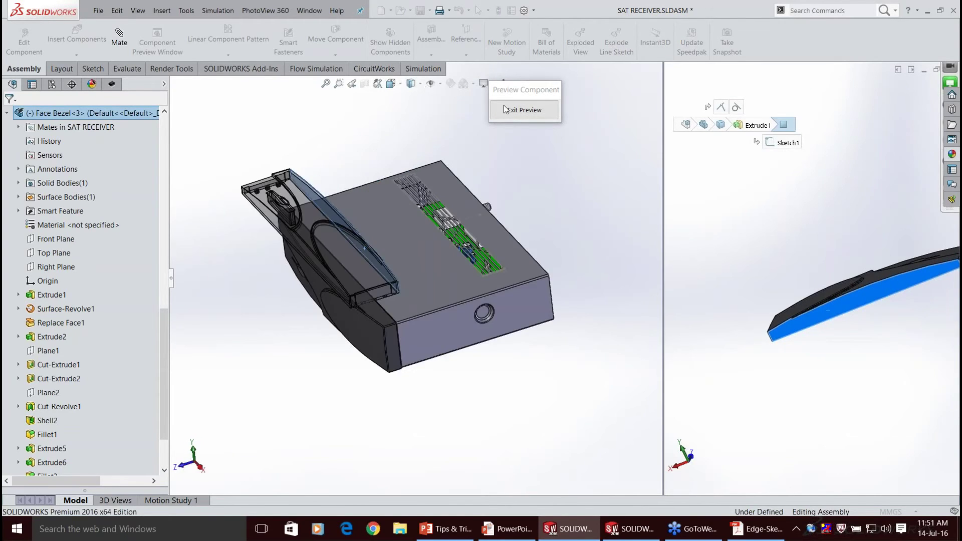
{"action": "left_click", "coordinate": [504, 109]}
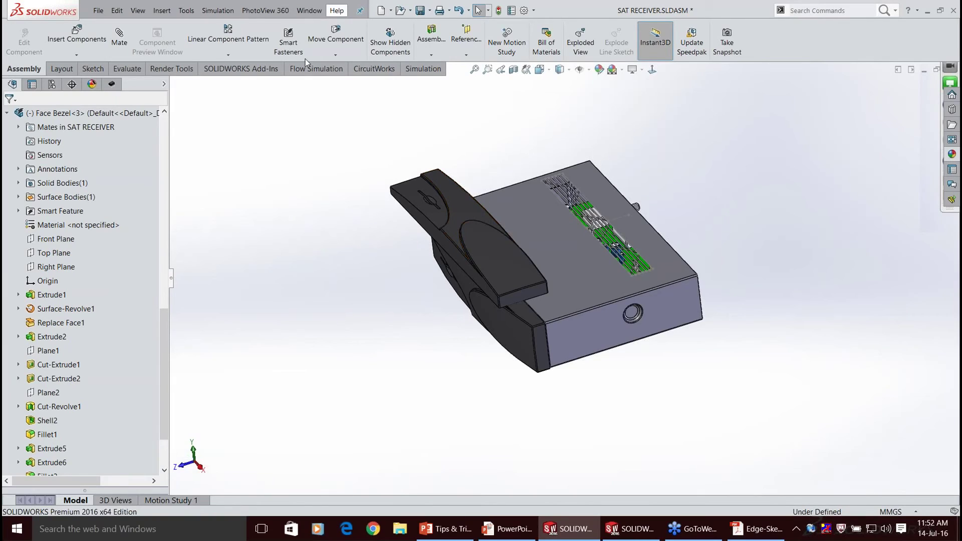
Open the Control Box Mount.SLDASM assembly from the recent documents.
{"action": "left_click", "coordinate": [310, 11]}
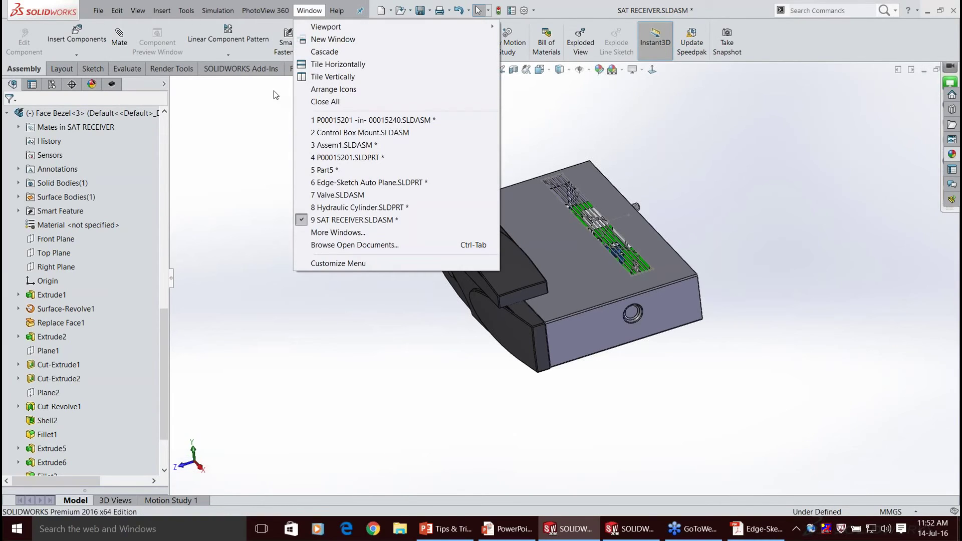
{"action": "key", "text": "r"}
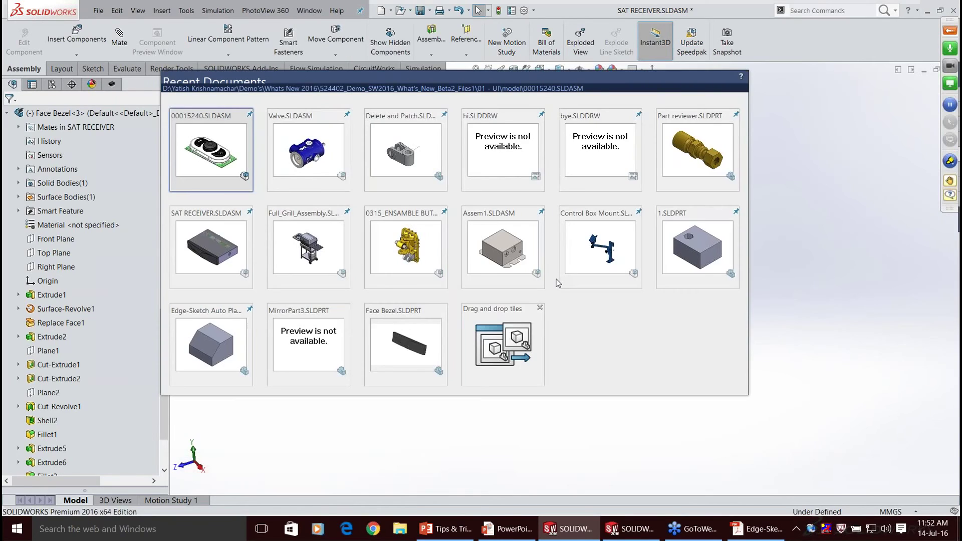
{"action": "left_click", "coordinate": [562, 281]}
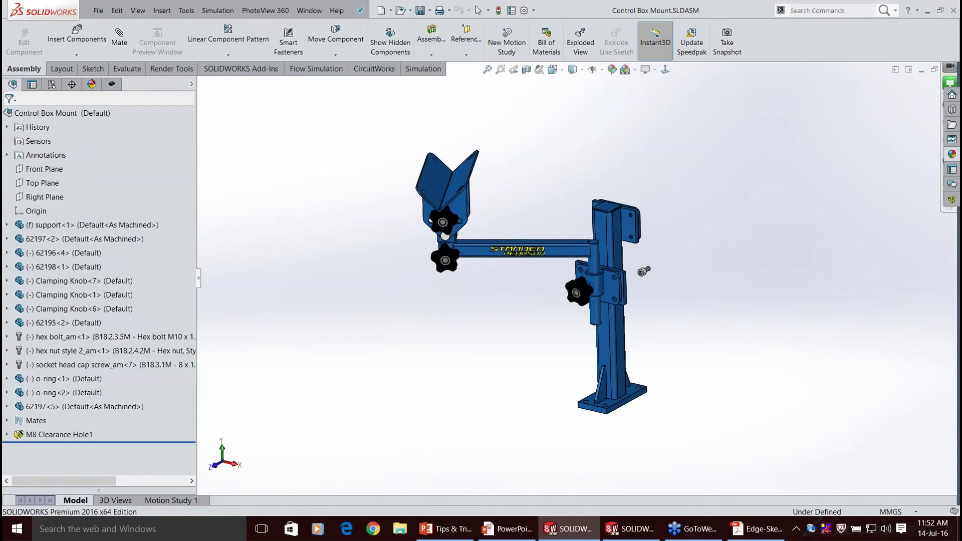
Move the V-shaped bracket 62195 on the Control Box Mount to swing its arm and turn the bracket on its joints.
{"action": "scroll", "coordinate": [457, 244], "scroll_direction": "down", "scroll_amount": 1}
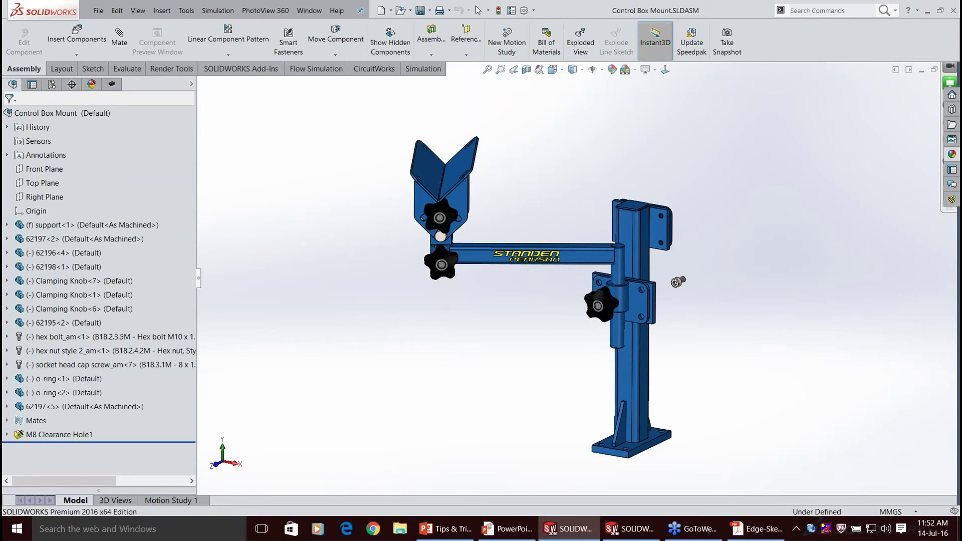
{"action": "left_click_drag", "start_coordinate": [468, 176], "coordinate": [487, 197]}
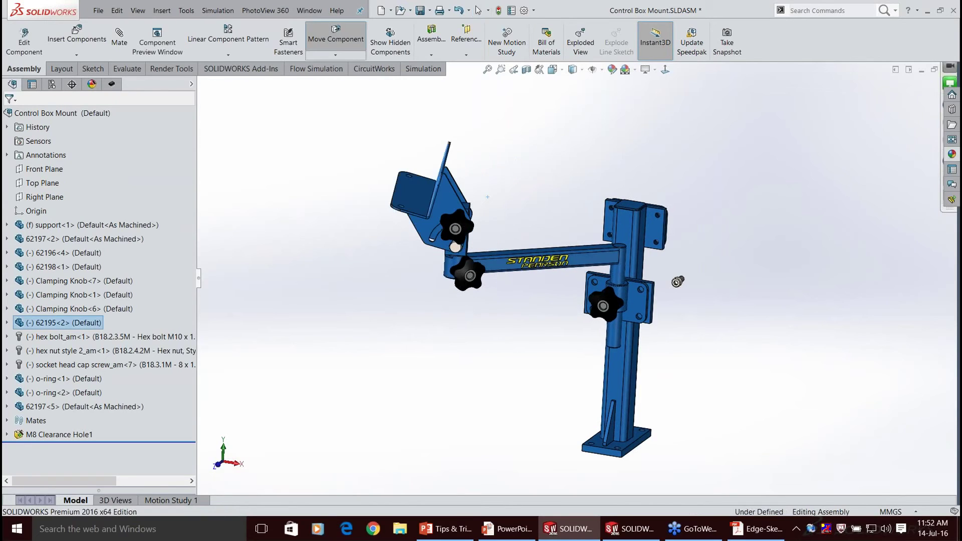
{"action": "left_click_drag", "start_coordinate": [487, 196], "coordinate": [516, 265]}
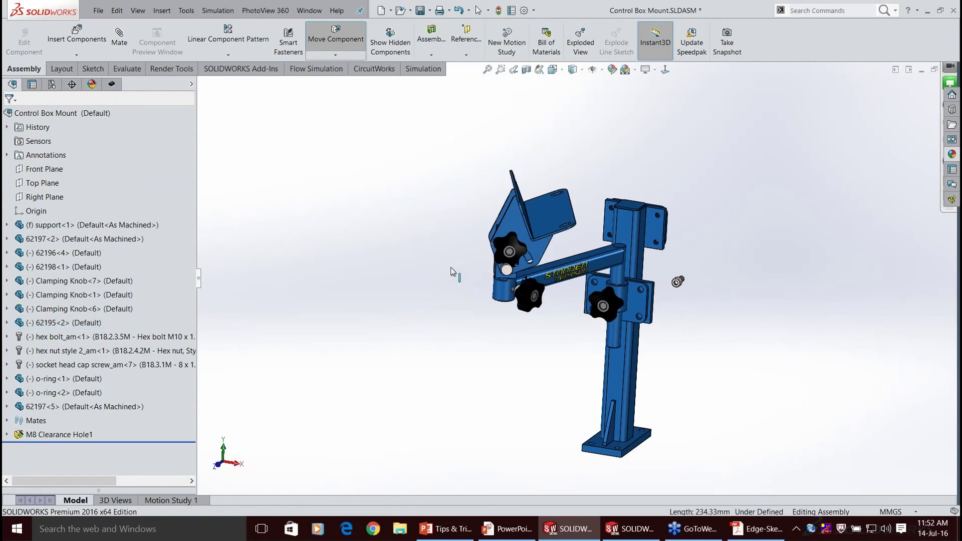
{"action": "left_click_drag", "start_coordinate": [450, 268], "coordinate": [401, 265]}
{"action": "left_click", "coordinate": [478, 10]}
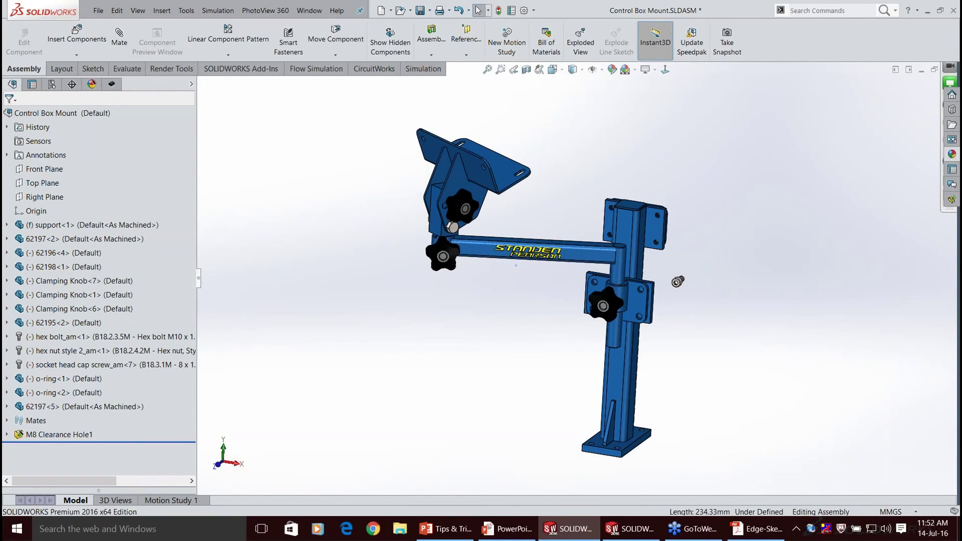
Create a Temporary Fix/Group with the bracket 62195<2>, pivot 62198<1> and arm 62196<4> as the grouped components.
{"action": "middle_click_drag", "start_coordinate": [486, 154], "coordinate": [477, 179]}
{"action": "scroll", "coordinate": [476, 180], "scroll_direction": "down", "scroll_amount": 2}
{"action": "right_click_drag", "start_coordinate": [477, 180], "coordinate": [551, 277]}
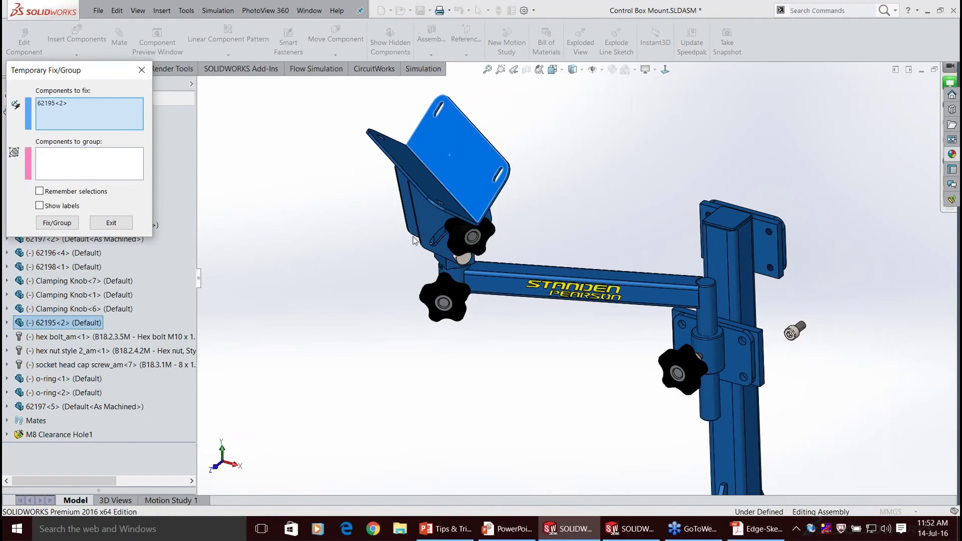
{"action": "right_click", "coordinate": [413, 237]}
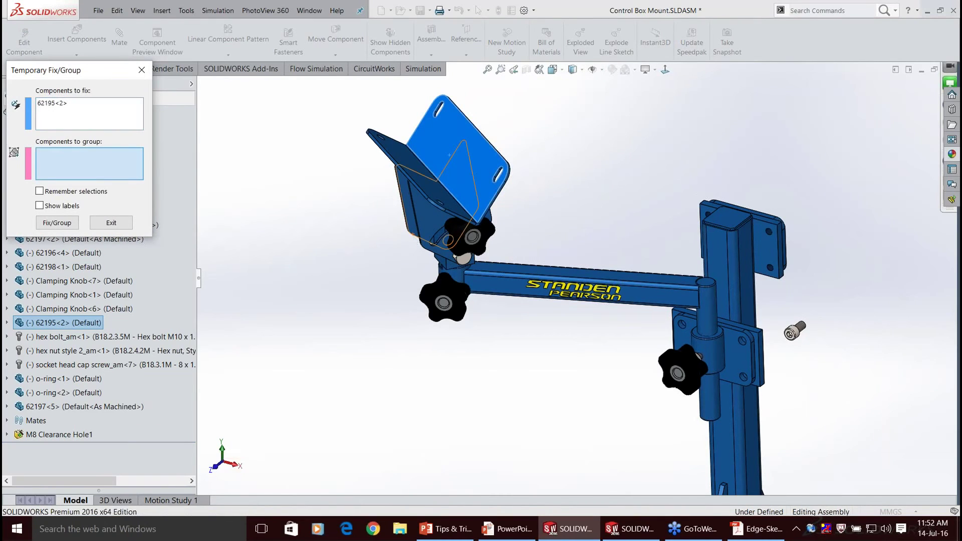
{"action": "left_click", "coordinate": [439, 195]}
{"action": "middle_click_drag", "start_coordinate": [462, 276], "coordinate": [506, 277]}
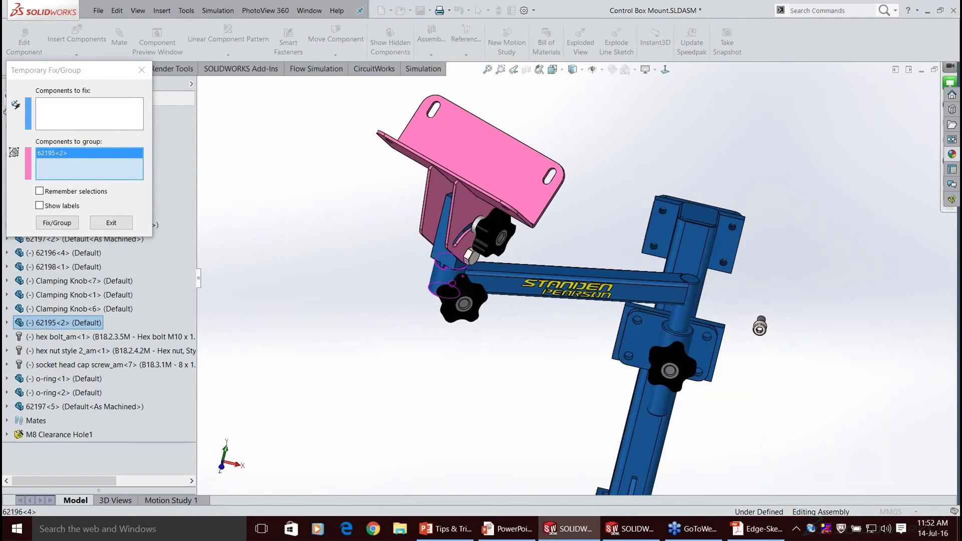
{"action": "left_click", "coordinate": [442, 241]}
{"action": "left_click", "coordinate": [501, 285]}
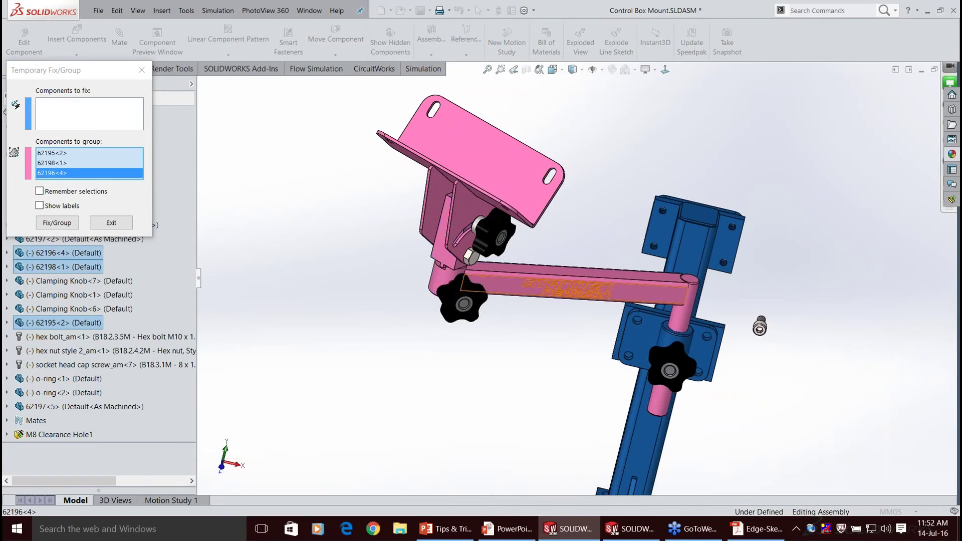
{"action": "left_click", "coordinate": [57, 223]}
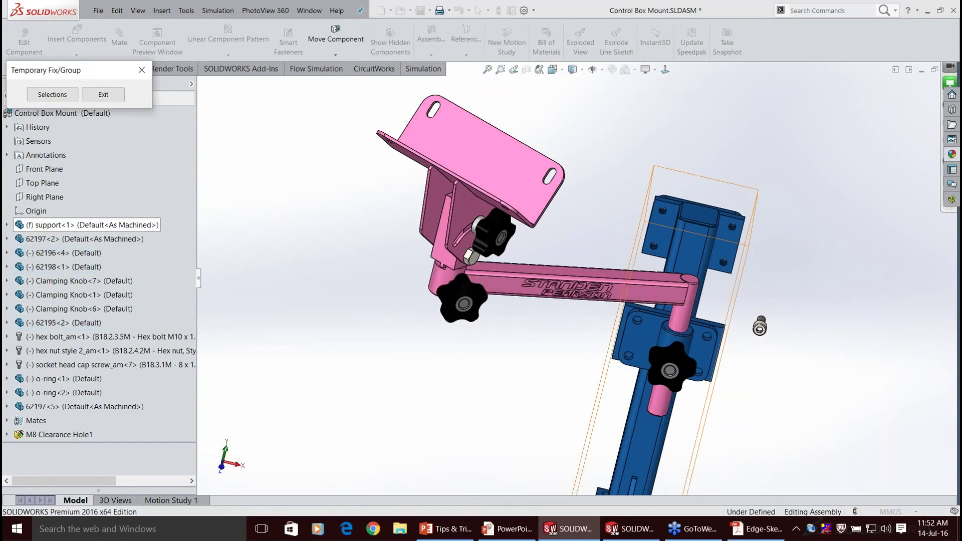
Move the grouped bracket, pivot and arm as one unit on the support, and exit Temporary Fix/Group.
{"action": "left_click", "coordinate": [491, 181]}
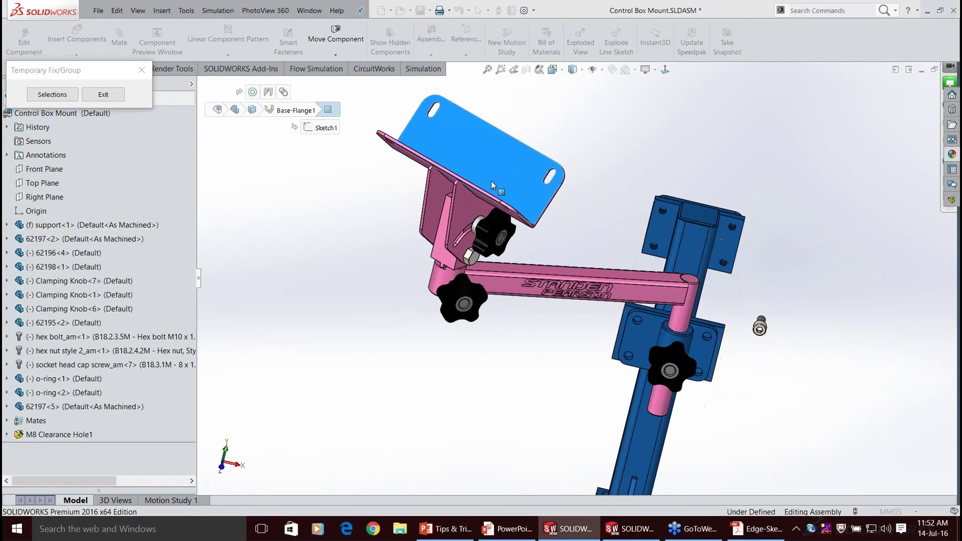
{"action": "left_click_drag", "start_coordinate": [491, 182], "coordinate": [551, 205]}
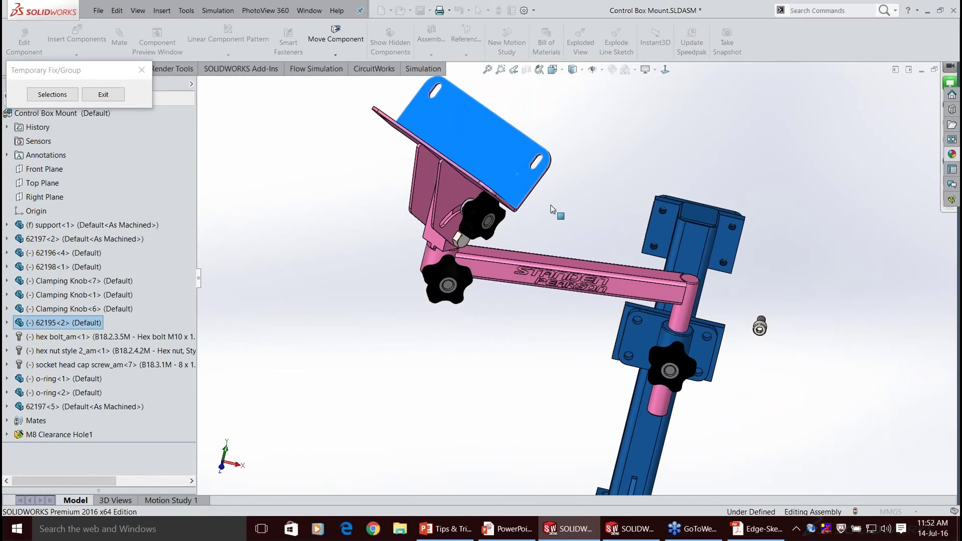
{"action": "left_click_drag", "start_coordinate": [517, 174], "coordinate": [521, 157]}
{"action": "mouse_move", "coordinate": [564, 262]}
{"action": "middle_mouse_down"}
{"action": "mouse_move", "coordinate": [521, 264]}
{"action": "mouse_move", "coordinate": [561, 271]}
{"action": "middle_mouse_up"}
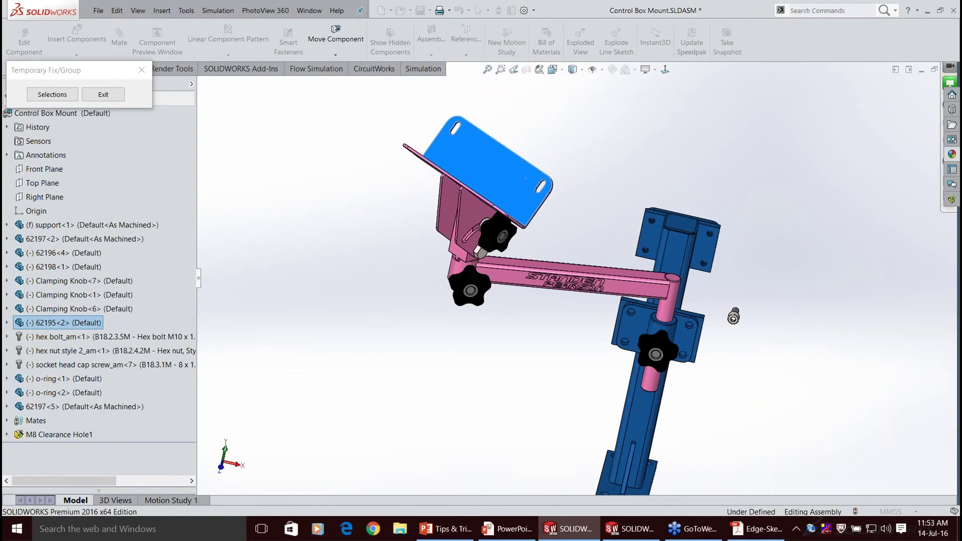
{"action": "middle_click_drag", "start_coordinate": [733, 316], "coordinate": [695, 302]}
{"action": "left_click", "coordinate": [494, 245]}
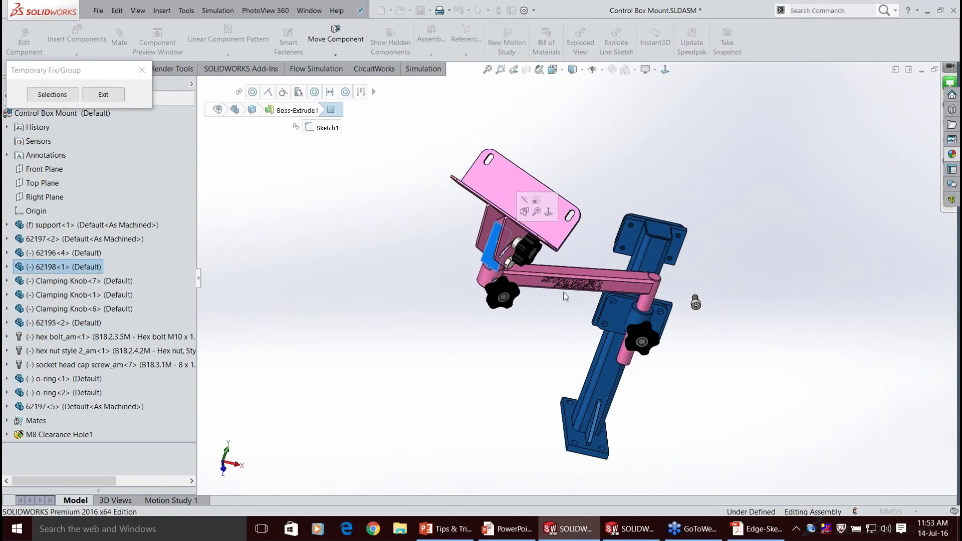
{"action": "left_click", "coordinate": [564, 294]}
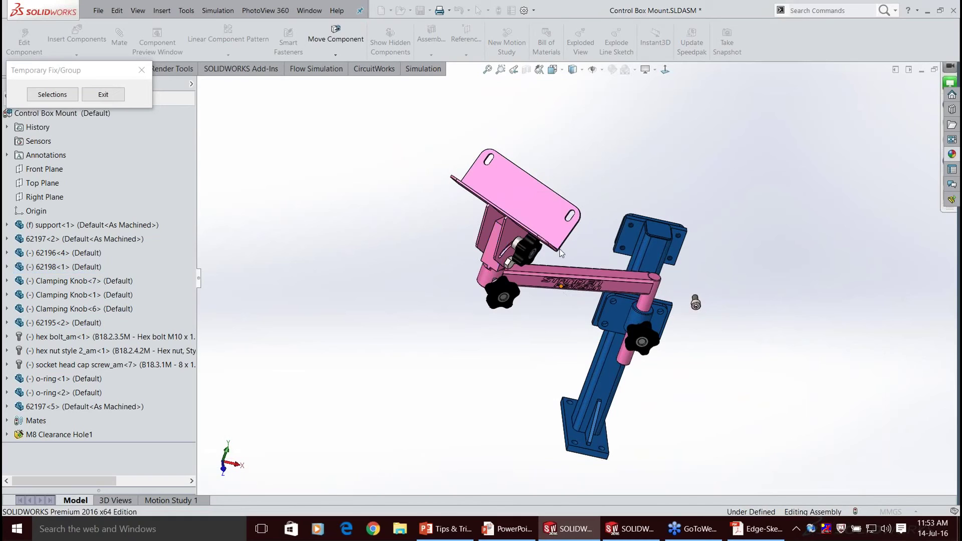
{"action": "left_click_drag", "start_coordinate": [560, 252], "coordinate": [547, 232]}
{"action": "mouse_move", "coordinate": [540, 188]}
{"action": "left_mouse_down"}
{"action": "mouse_move", "coordinate": [655, 280]}
{"action": "mouse_move", "coordinate": [541, 190]}
{"action": "left_mouse_up"}
{"action": "key", "text": "Escape"}
Box-select the bracket, pivot, arm, two clamping knobs, hex bolt and nut, and paste a copy of them into the assembly.
{"action": "middle_click_drag", "start_coordinate": [576, 368], "coordinate": [529, 346]}
{"action": "left_click_drag", "start_coordinate": [576, 379], "coordinate": [397, 134]}
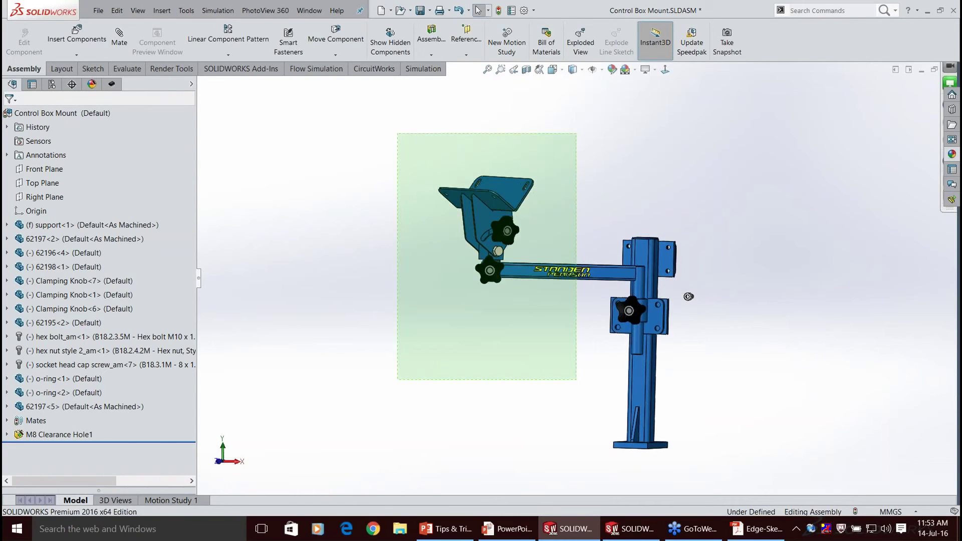
{"action": "middle_click_drag", "start_coordinate": [688, 296], "coordinate": [686, 288]}
{"action": "key", "text": "Escape"}
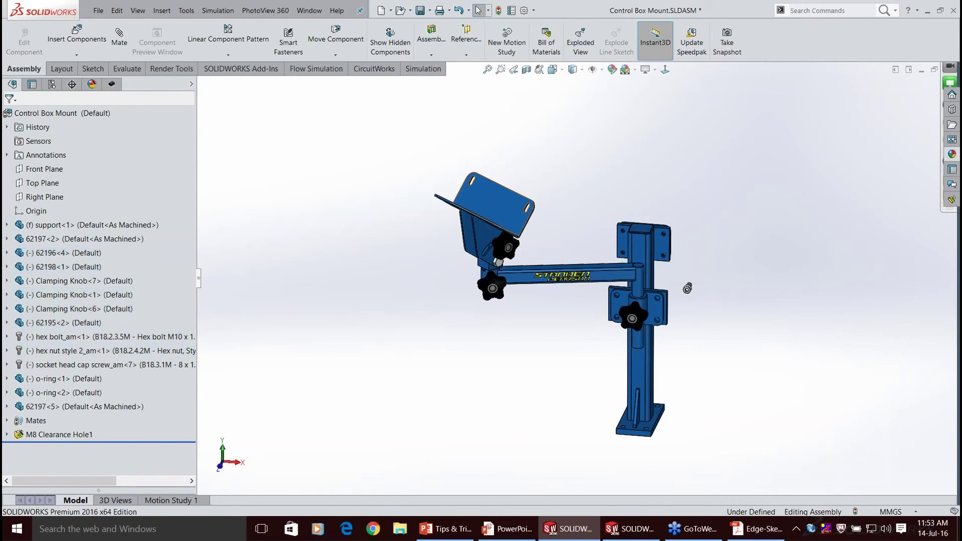
{"action": "left_click", "coordinate": [509, 210]}
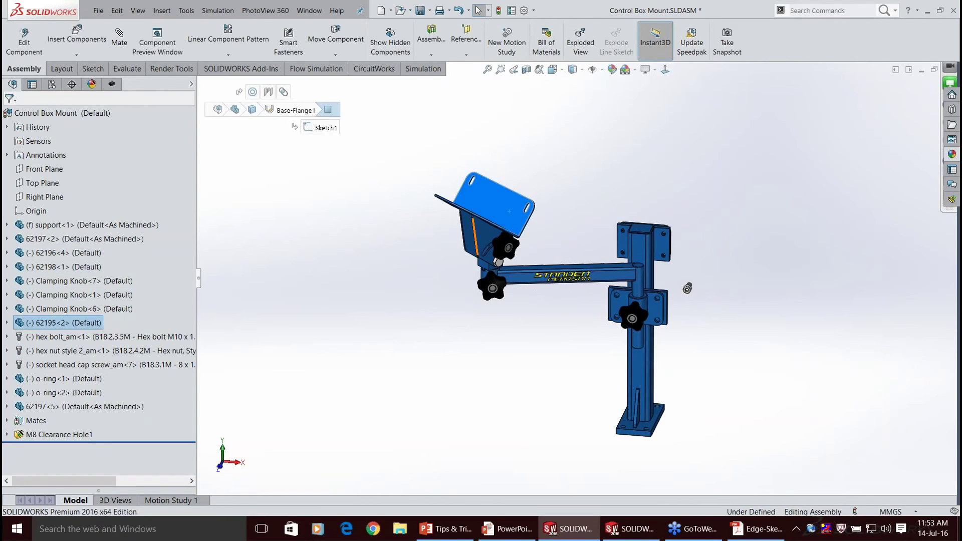
{"action": "left_click", "coordinate": [573, 321]}
{"action": "left_click_drag", "start_coordinate": [573, 322], "coordinate": [411, 159]}
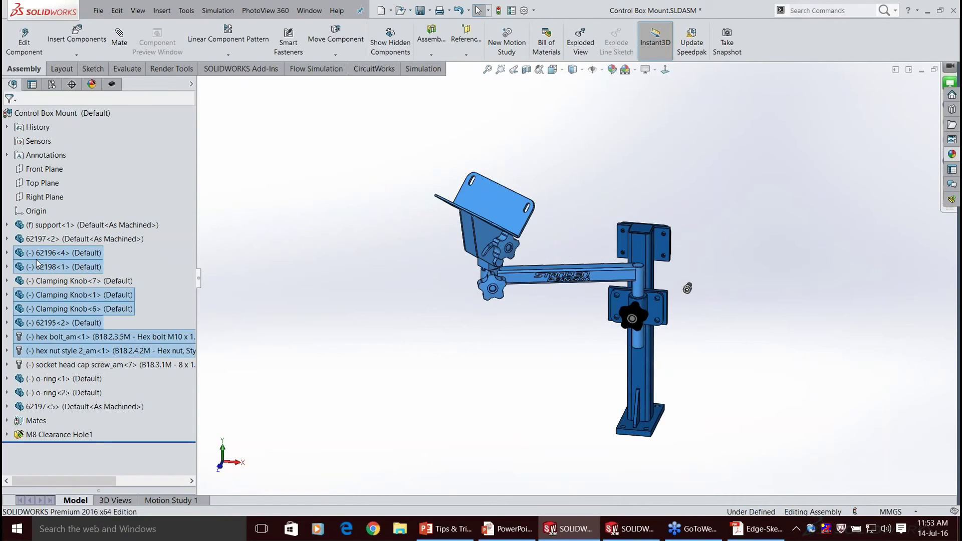
{"action": "middle_click_drag", "start_coordinate": [686, 289], "coordinate": [678, 273]}
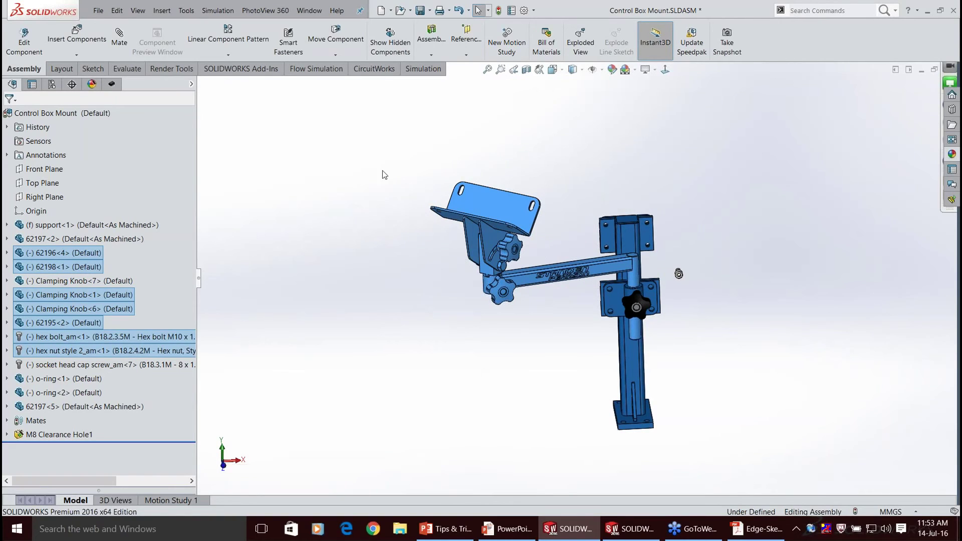
{"action": "left_click", "coordinate": [409, 274]}
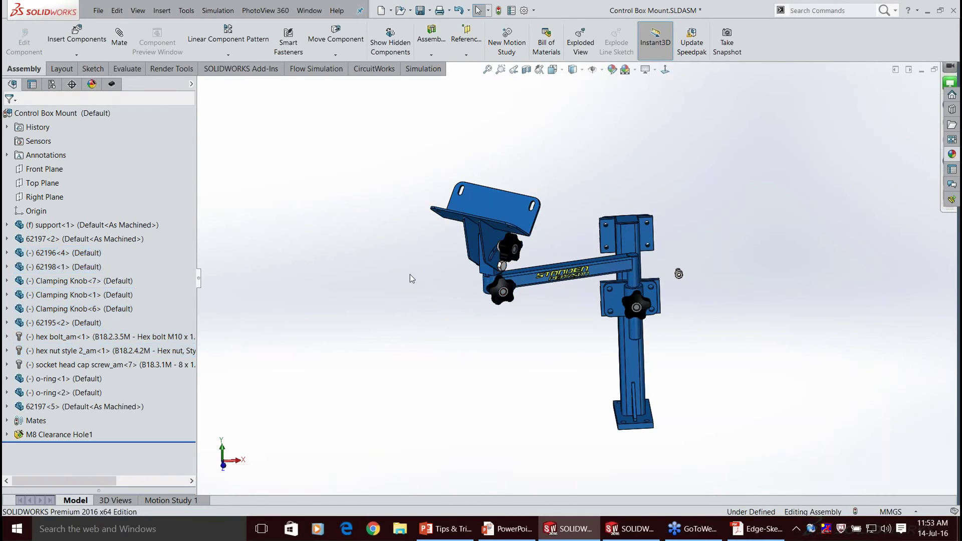
{"action": "key", "text": "ctrl+v"}
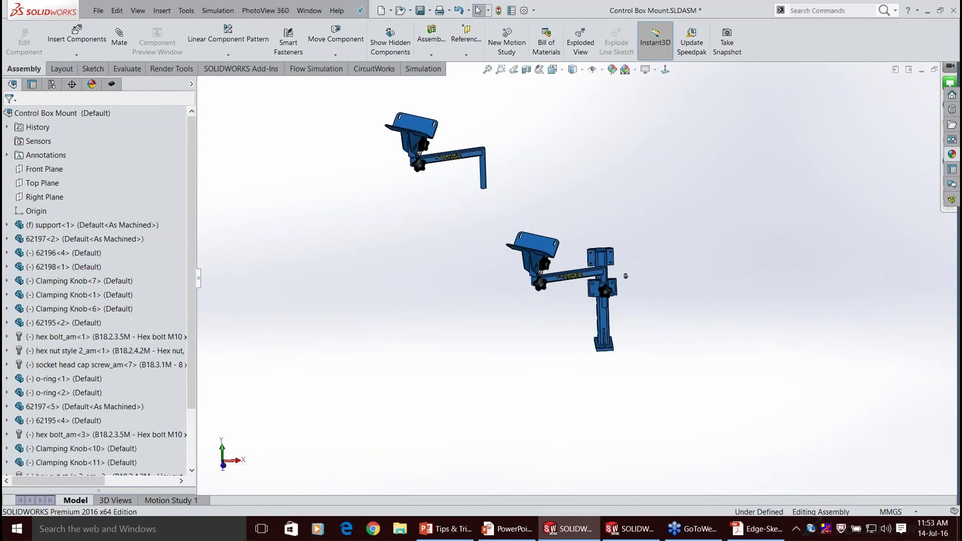
Mate the copied arm's vertical tube concentric with the upper clamp collar on the support.
{"action": "left_click_drag", "start_coordinate": [426, 154], "coordinate": [479, 163]}
{"action": "scroll", "coordinate": [625, 275], "scroll_direction": "down", "scroll_amount": 3}
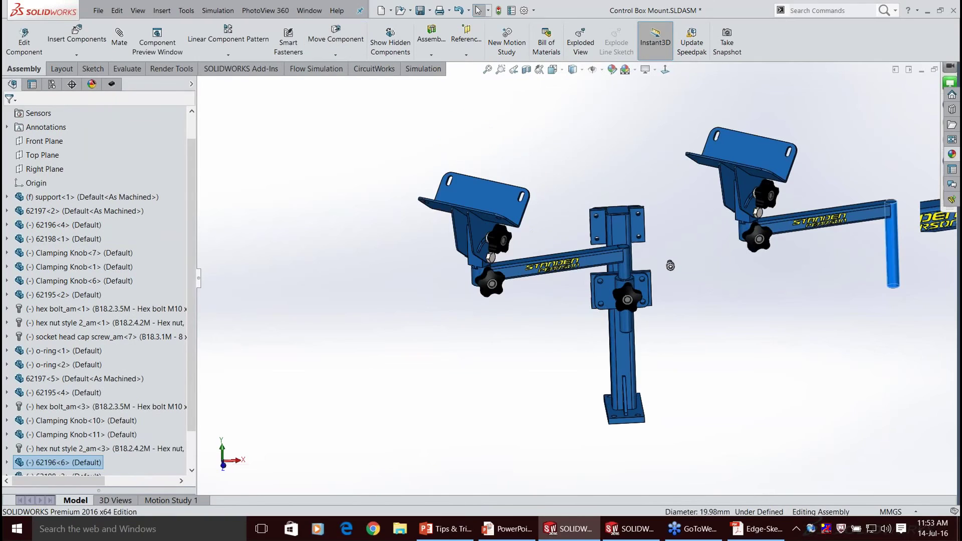
{"action": "scroll", "coordinate": [624, 266], "scroll_direction": "down", "scroll_amount": 3}
{"action": "middle_click_drag", "start_coordinate": [624, 265], "coordinate": [539, 266]}
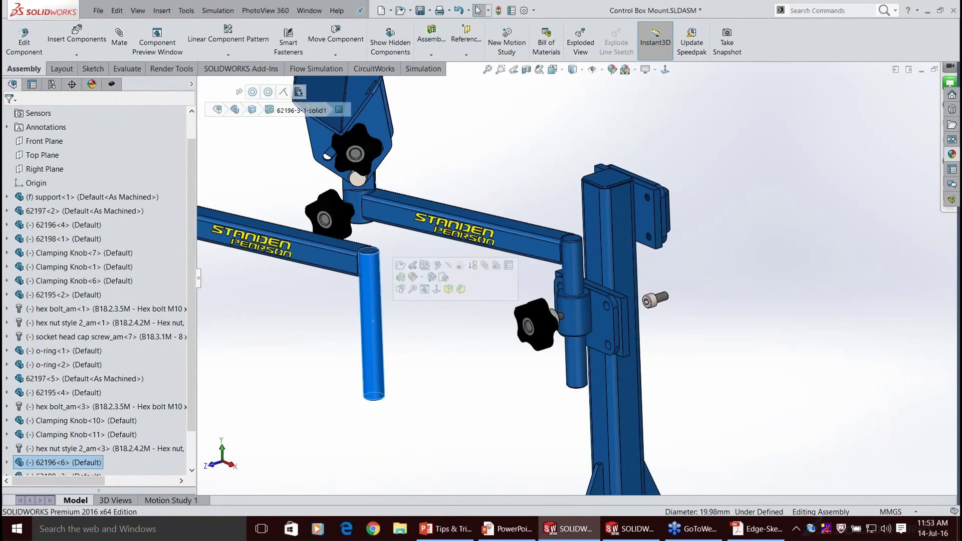
{"action": "scroll", "coordinate": [651, 220], "scroll_direction": "down", "scroll_amount": 2}
{"action": "middle_click_drag", "start_coordinate": [671, 200], "coordinate": [648, 230]}
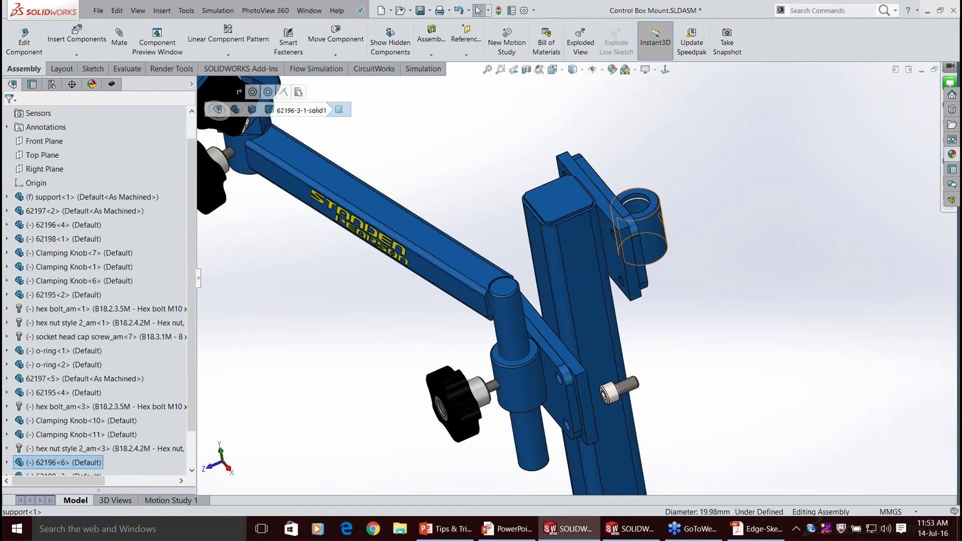
{"action": "left_click", "coordinate": [639, 215], "text": "ctrl"}
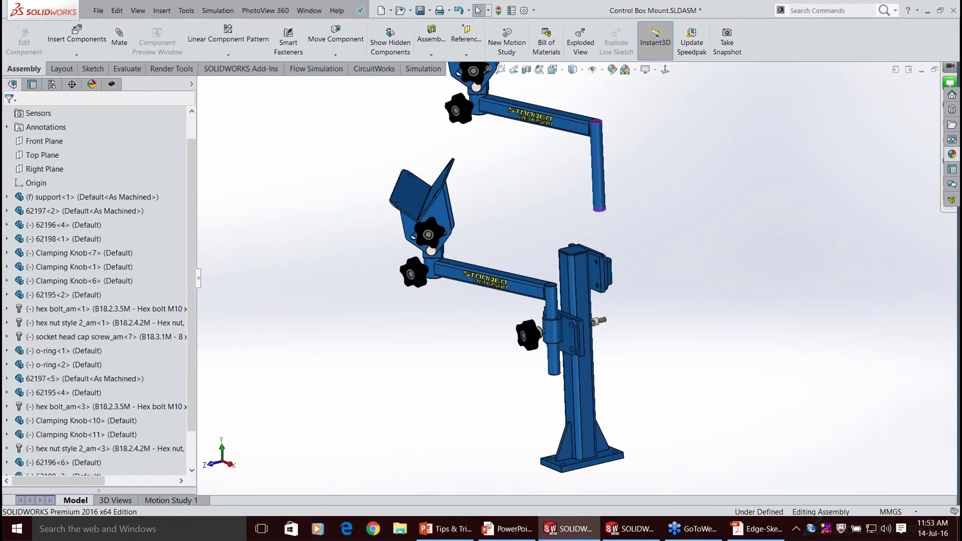
Slide the copied arm down into the upper collar and swing it around the support post.
{"action": "left_click_drag", "start_coordinate": [601, 145], "coordinate": [479, 257]}
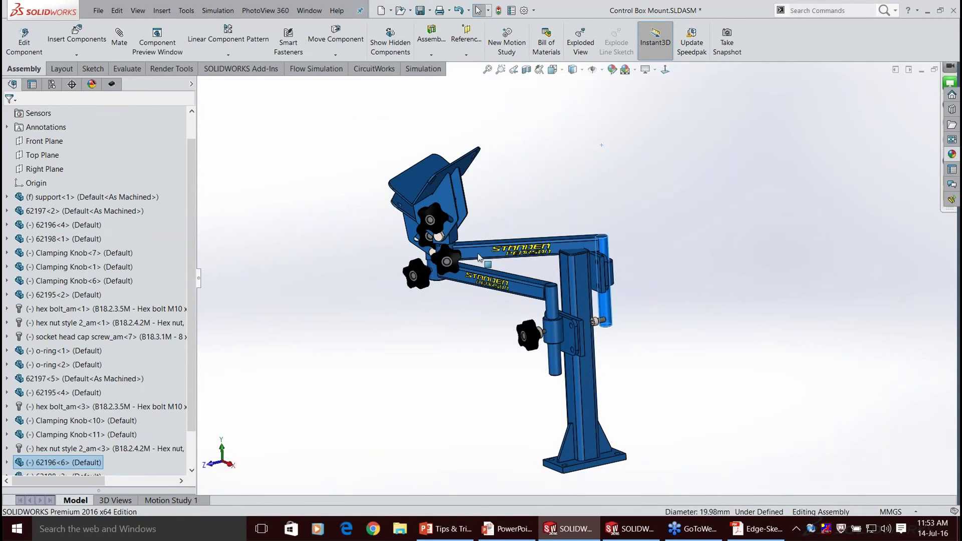
{"action": "left_click_drag", "start_coordinate": [469, 249], "coordinate": [534, 263]}
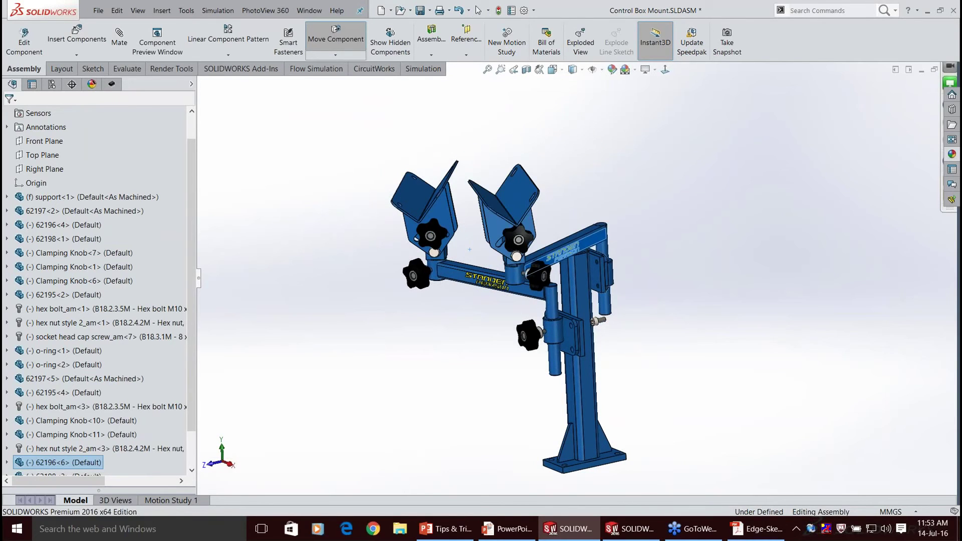
{"action": "left_click", "coordinate": [479, 10]}
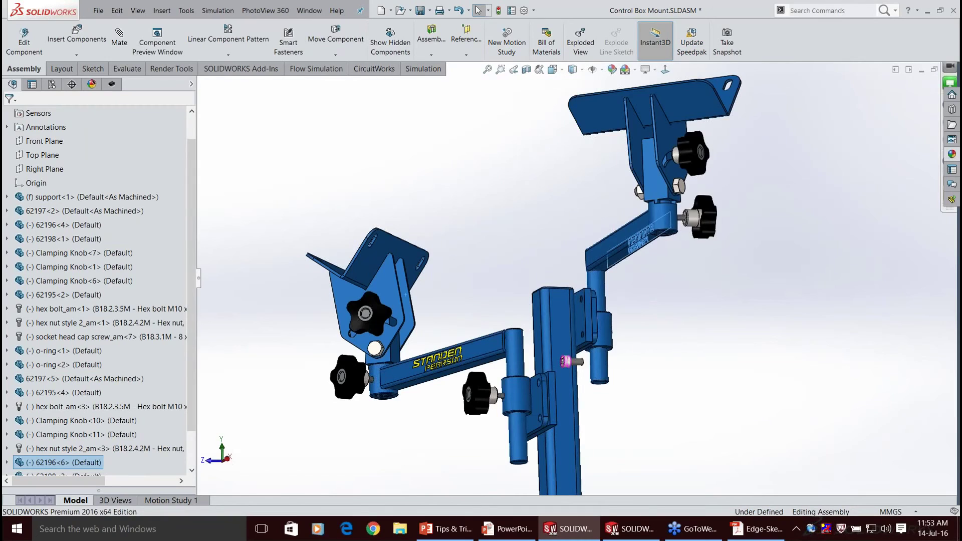
Swing the copied arm out to the opposite side of the post and reorient its V-shaped bracket.
{"action": "scroll", "coordinate": [614, 393], "scroll_direction": "down", "scroll_amount": 3}
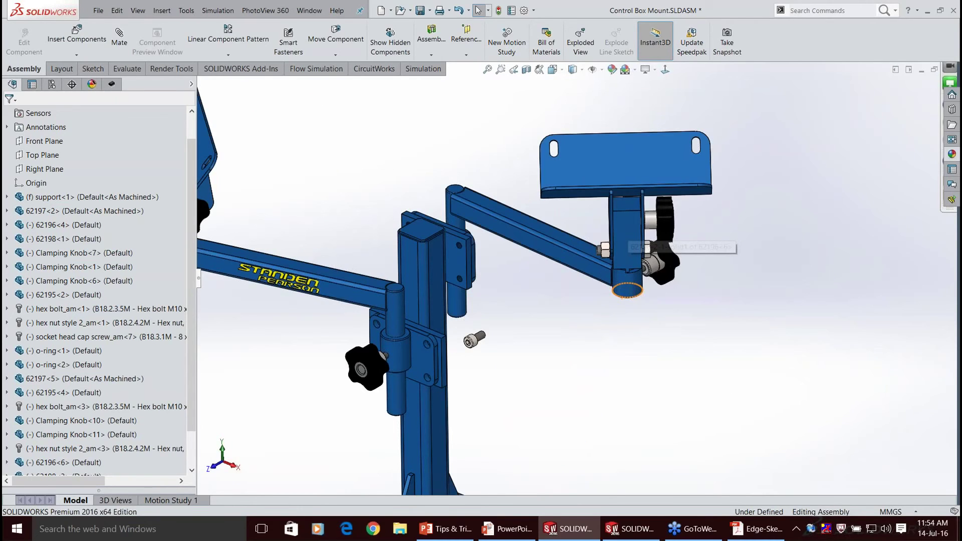
{"action": "left_click_drag", "start_coordinate": [620, 157], "coordinate": [721, 121]}
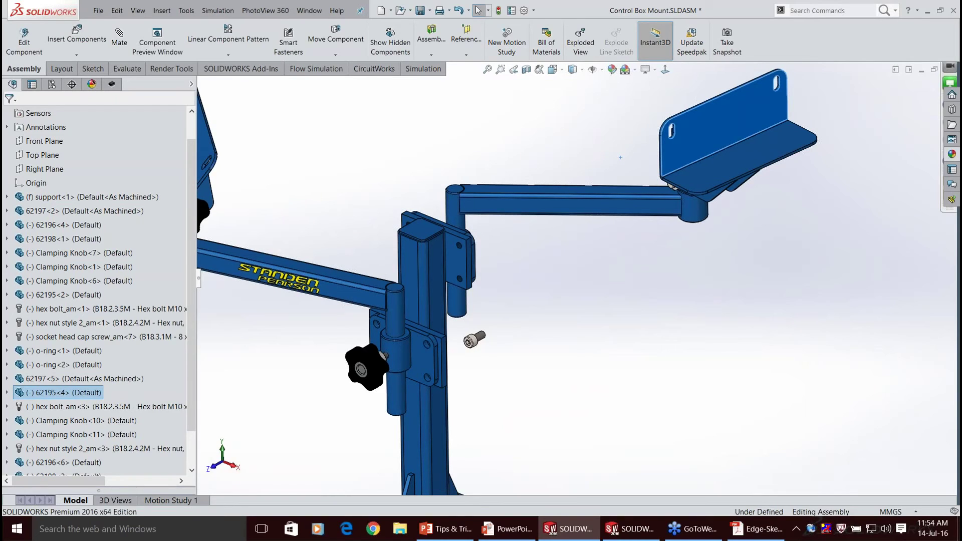
{"action": "scroll", "coordinate": [655, 170], "scroll_direction": "up", "scroll_amount": 2}
{"action": "left_click", "coordinate": [654, 170]}
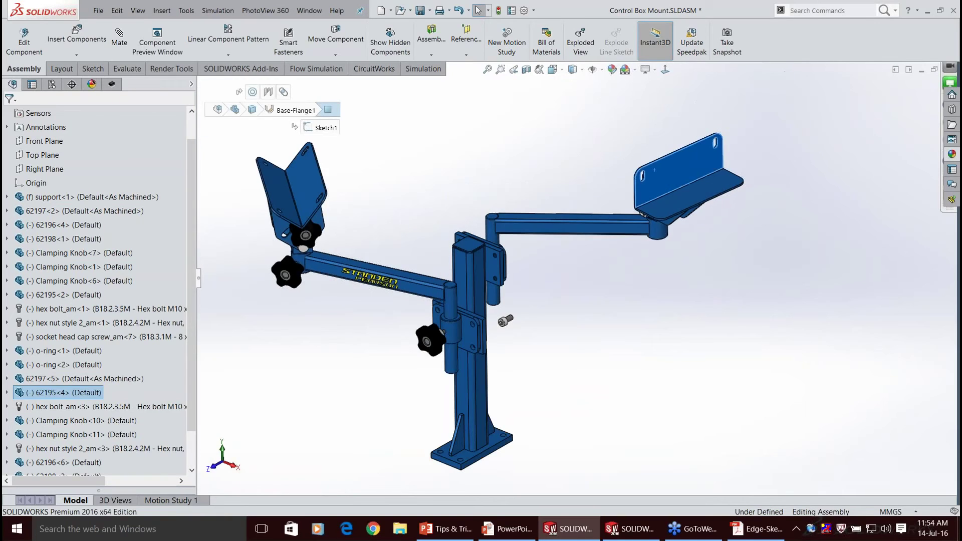
{"action": "left_click_drag", "start_coordinate": [654, 170], "coordinate": [627, 140]}
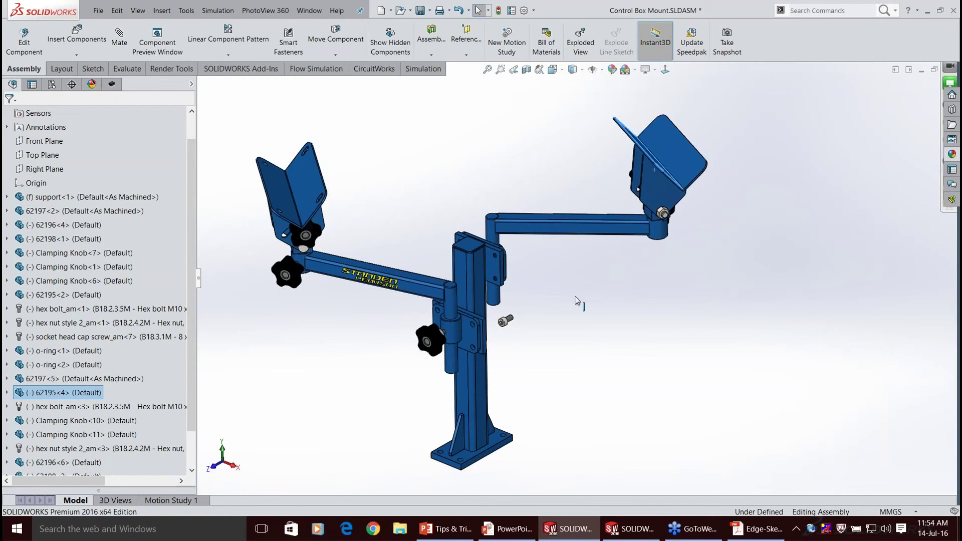
Move the loose socket head cap screw farther away from the lower mounting plate and clear the selection.
{"action": "scroll", "coordinate": [495, 322], "scroll_direction": "down", "scroll_amount": 10}
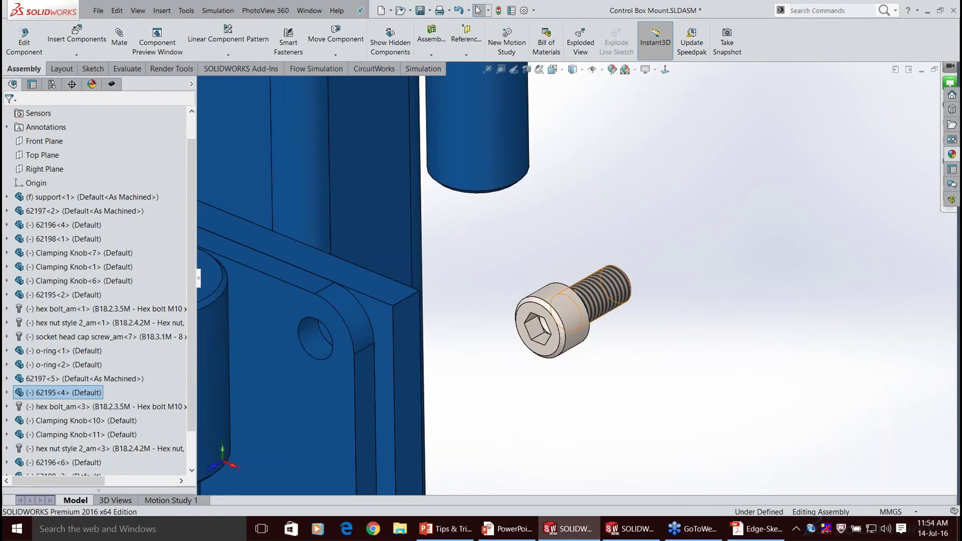
{"action": "scroll", "coordinate": [587, 284], "scroll_direction": "up", "scroll_amount": 2}
{"action": "left_click_drag", "start_coordinate": [587, 285], "coordinate": [681, 309]}
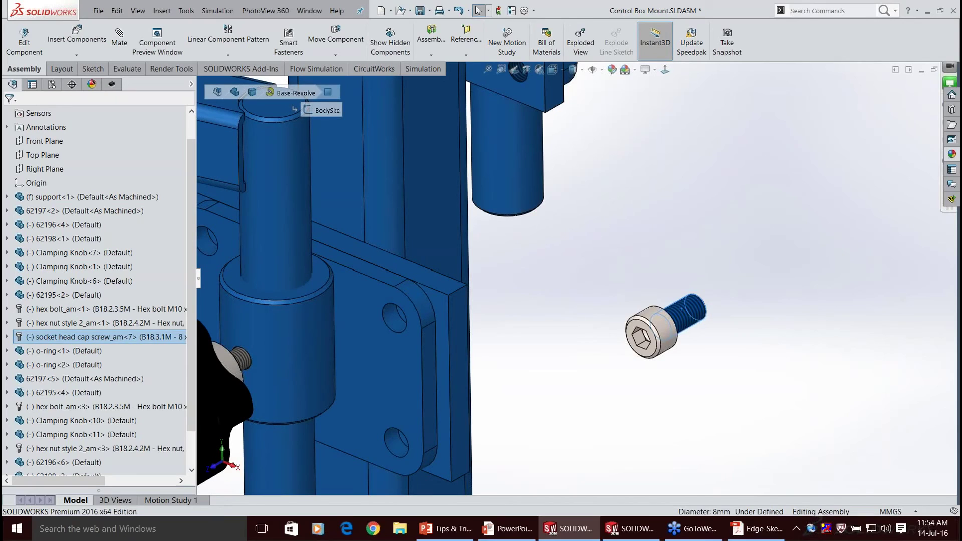
{"action": "key", "text": "Escape"}
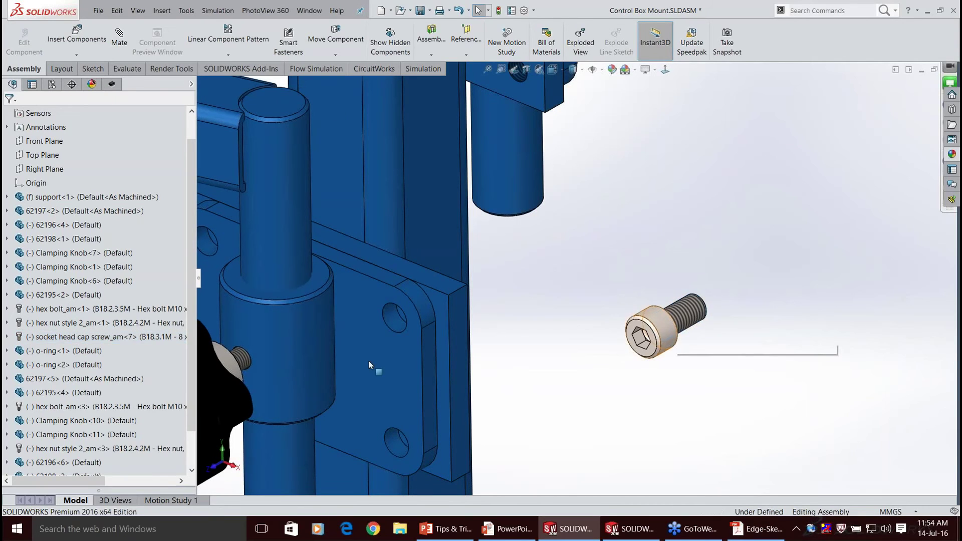
Mate the socket head cap screw's head edge to the lower mounting plate's upper hole edge with a Profile Center mate.
{"action": "left_click", "coordinate": [368, 359]}
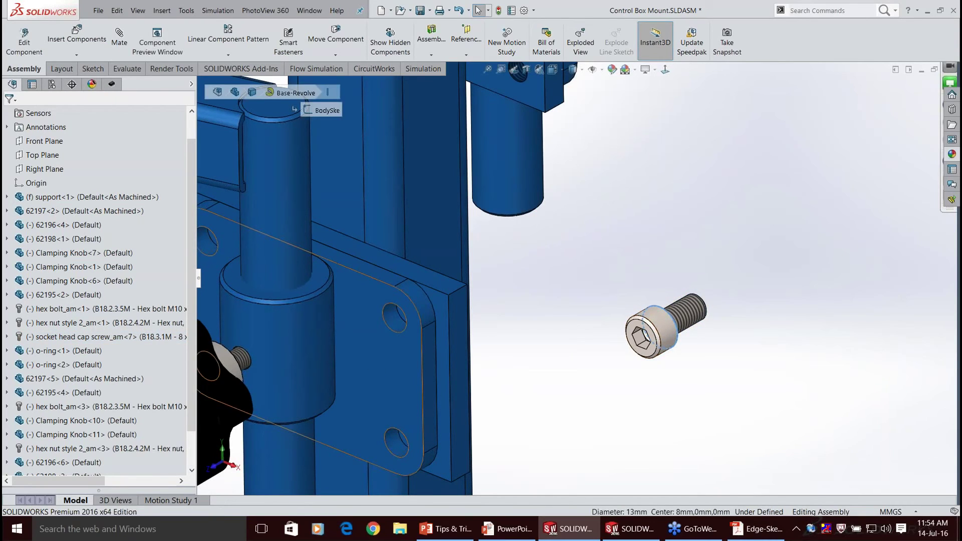
{"action": "left_click", "coordinate": [394, 330], "text": "ctrl"}
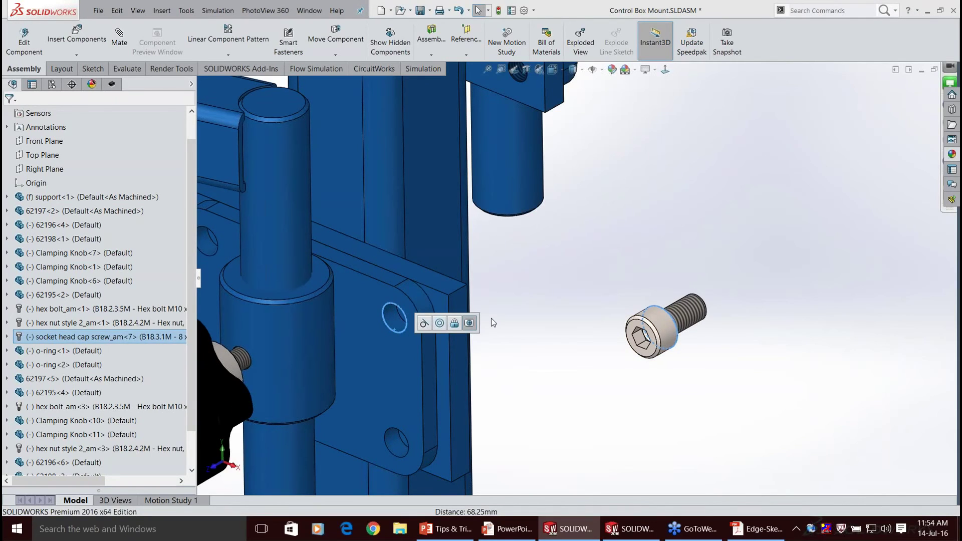
{"action": "left_click", "coordinate": [469, 322]}
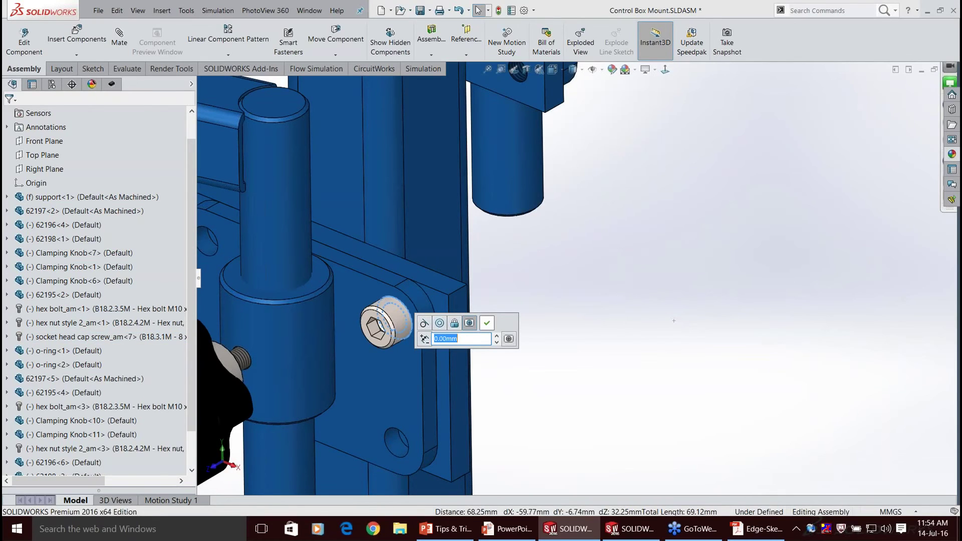
{"action": "key", "text": "Return"}
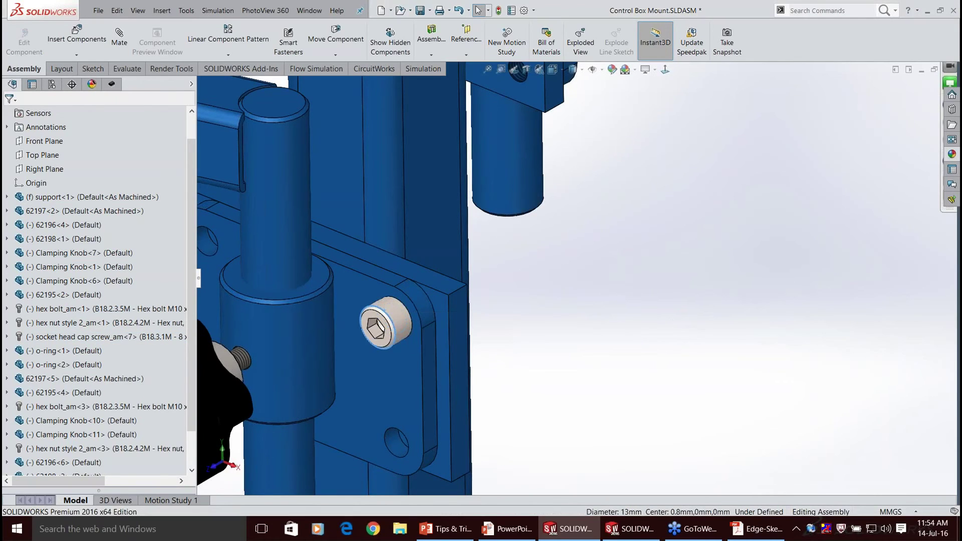
{"action": "scroll", "coordinate": [506, 268], "scroll_direction": "up", "scroll_amount": 4}
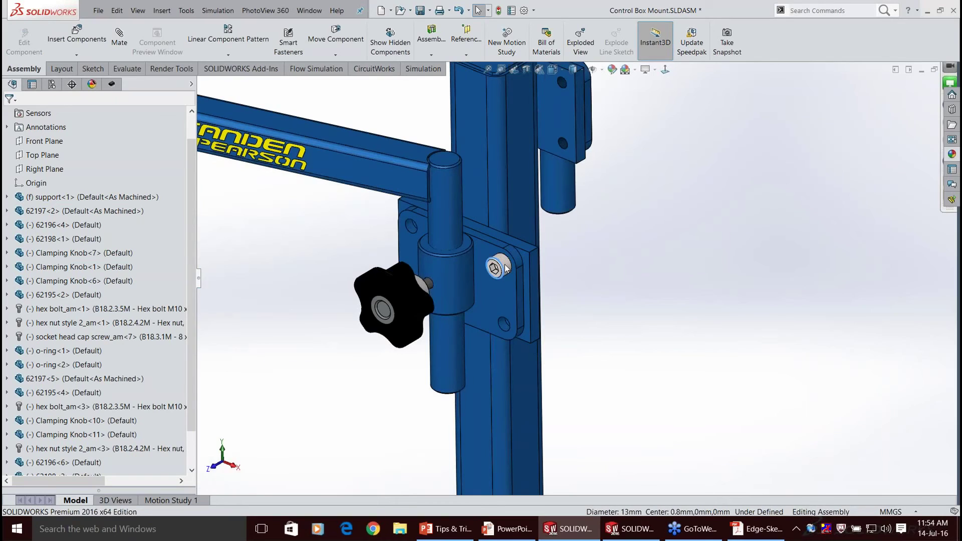
{"action": "right_click", "coordinate": [506, 268]}
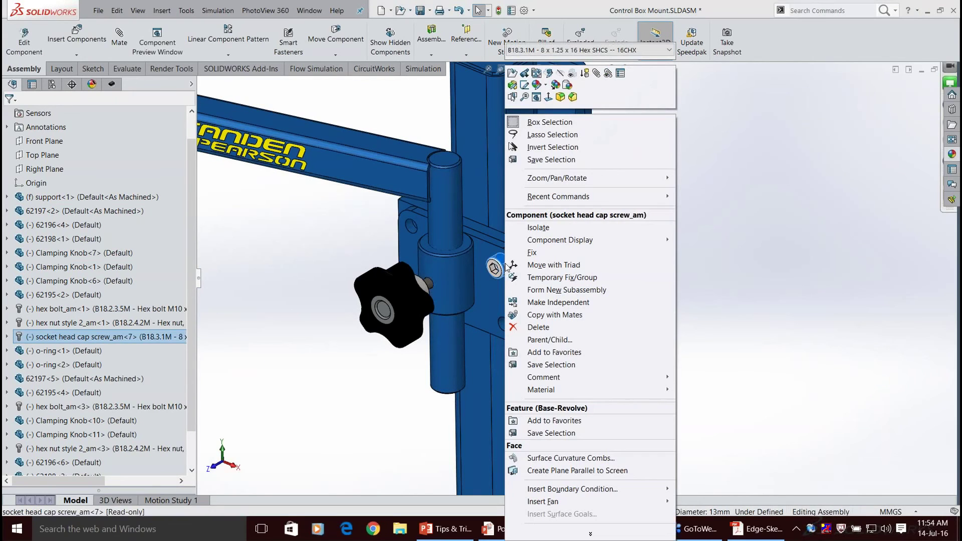
{"action": "left_click", "coordinate": [629, 287]}
{"action": "scroll", "coordinate": [630, 284], "scroll_direction": "up", "scroll_amount": 5}
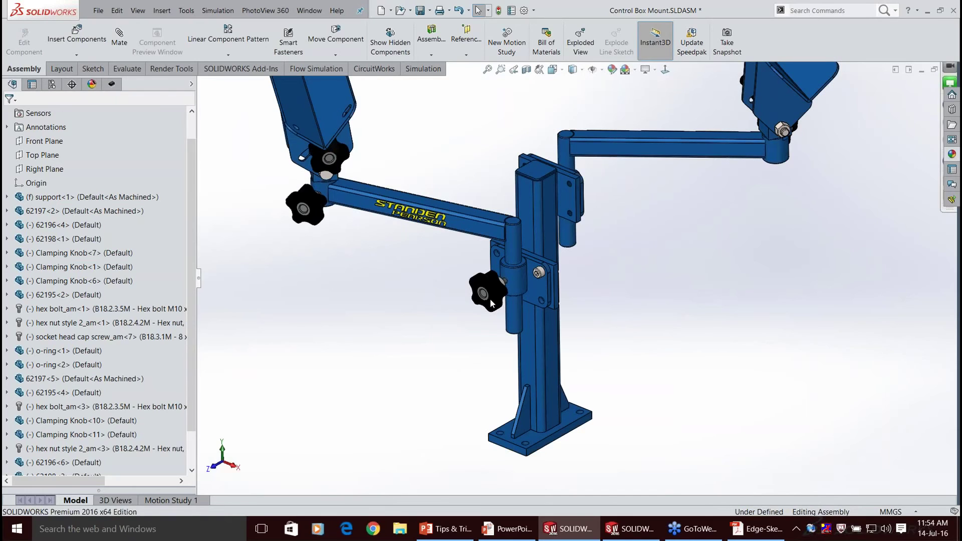
{"action": "scroll", "coordinate": [490, 299], "scroll_direction": "up", "scroll_amount": 4}
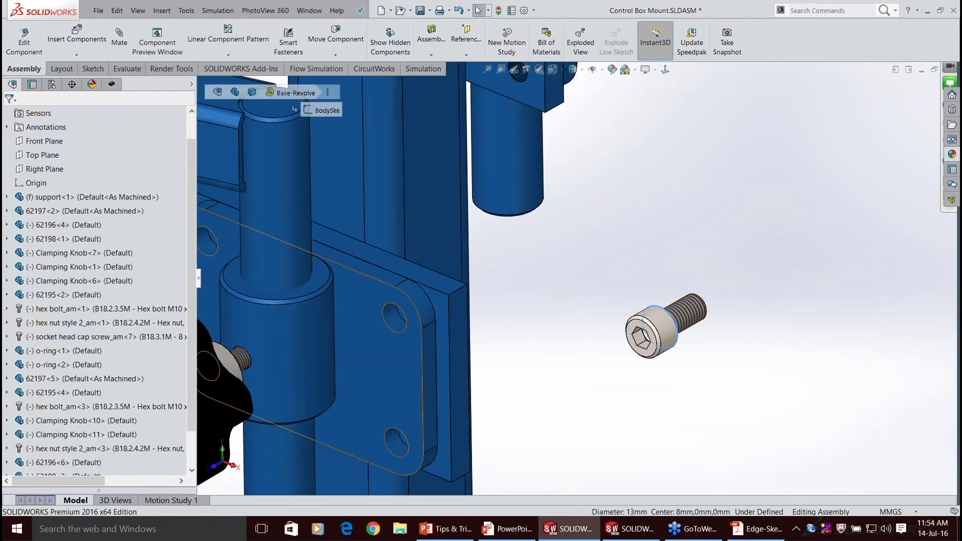
Mate the socket head cap screw to the lower mounting plate's upper hole using Profile Center with rotation locked.
{"action": "left_click", "coordinate": [406, 323], "text": "ctrl"}
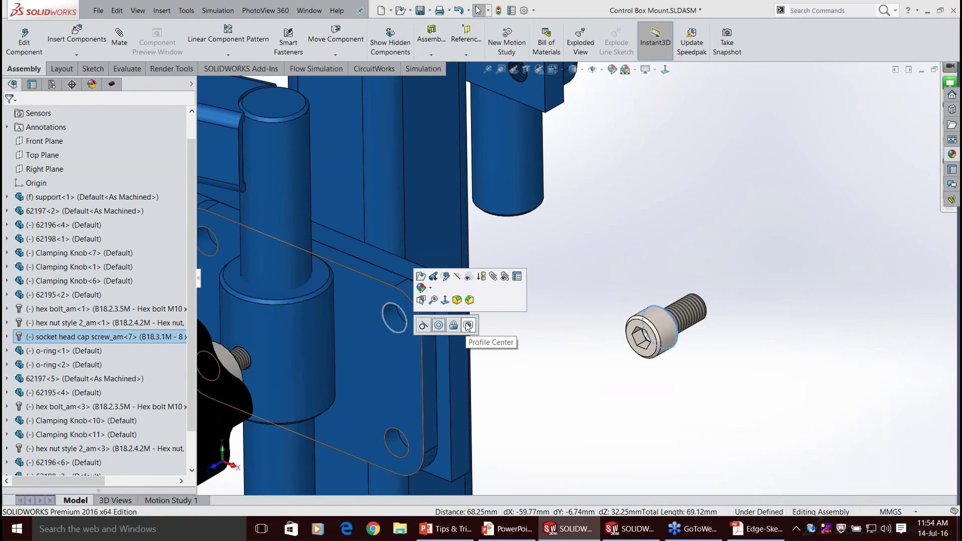
{"action": "left_click", "coordinate": [467, 326]}
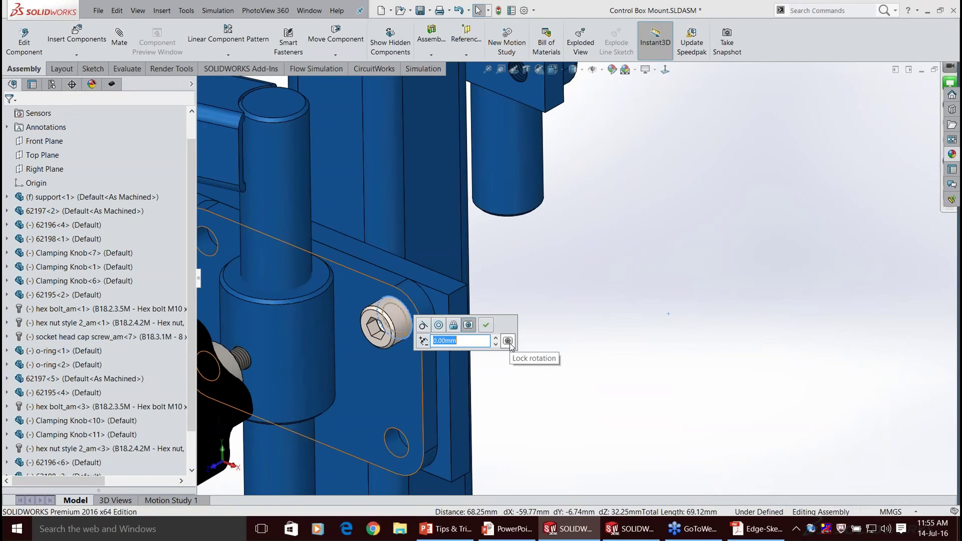
{"action": "left_click", "coordinate": [507, 341]}
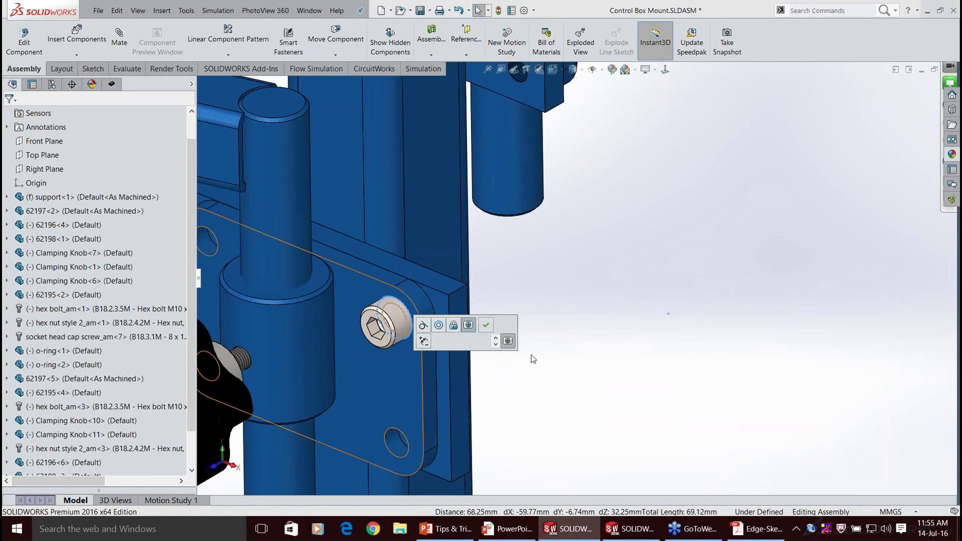
{"action": "left_click", "coordinate": [485, 325]}
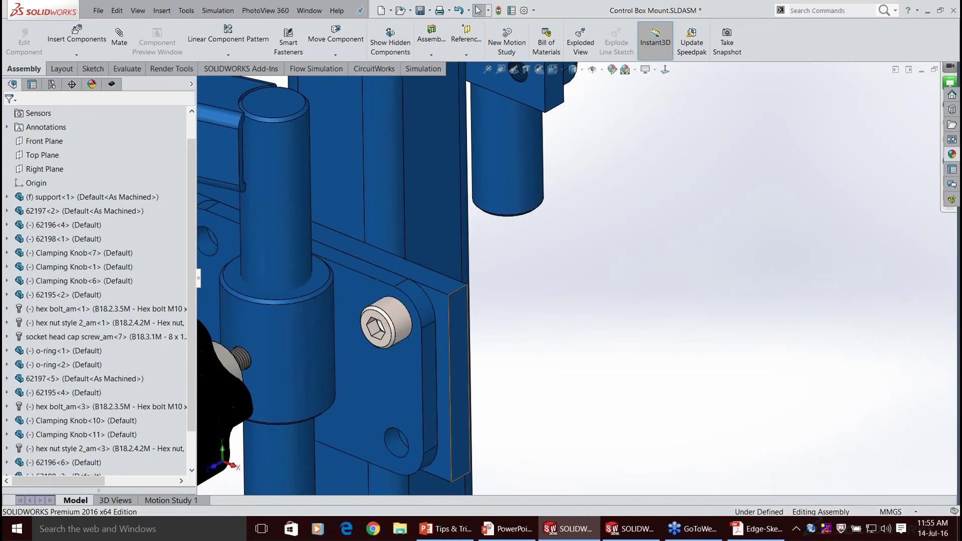
{"action": "left_click", "coordinate": [394, 311]}
{"action": "scroll", "coordinate": [608, 320], "scroll_direction": "up", "scroll_amount": 4}
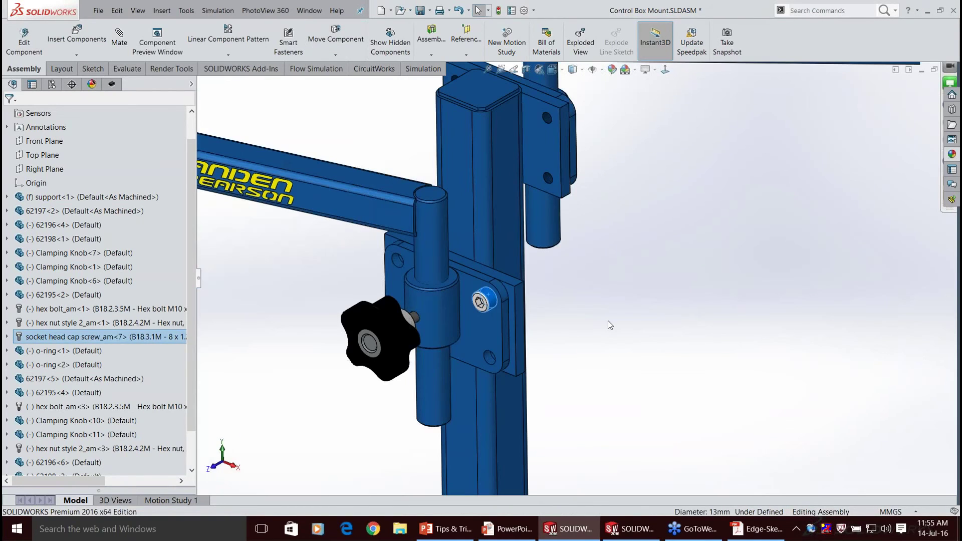
{"action": "left_click", "coordinate": [610, 325]}
{"action": "scroll", "coordinate": [610, 325], "scroll_direction": "up", "scroll_amount": 3}
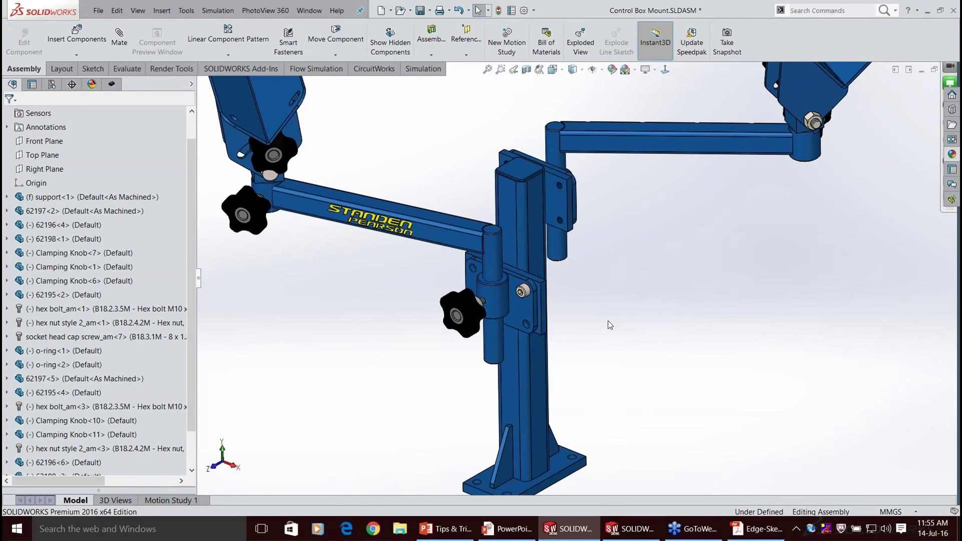
{"action": "scroll", "coordinate": [576, 283], "scroll_direction": "up", "scroll_amount": 3}
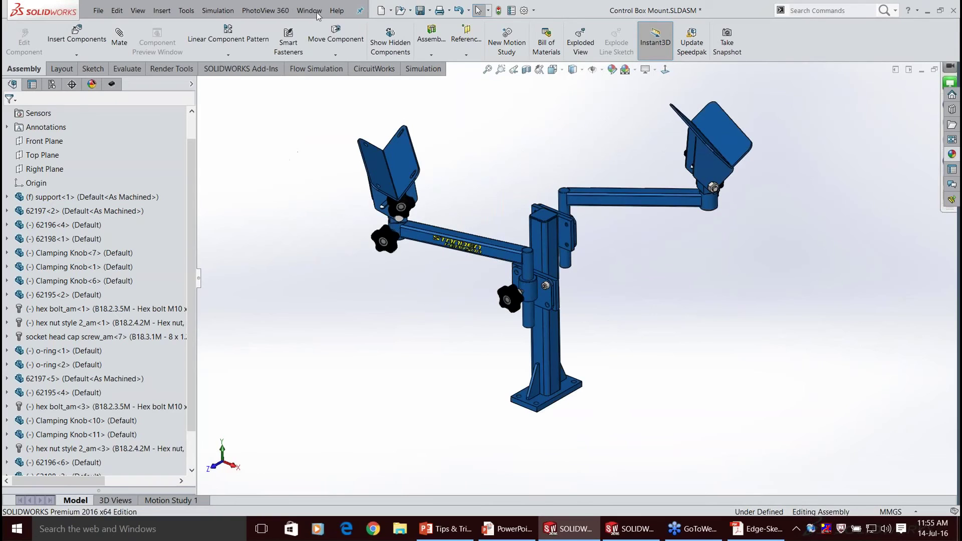
Open Full_Grill_Assembly.SLDASM from the recent documents.
{"action": "scroll", "coordinate": [327, 99], "scroll_direction": "up", "scroll_amount": 1}
{"action": "left_click", "coordinate": [309, 10]}
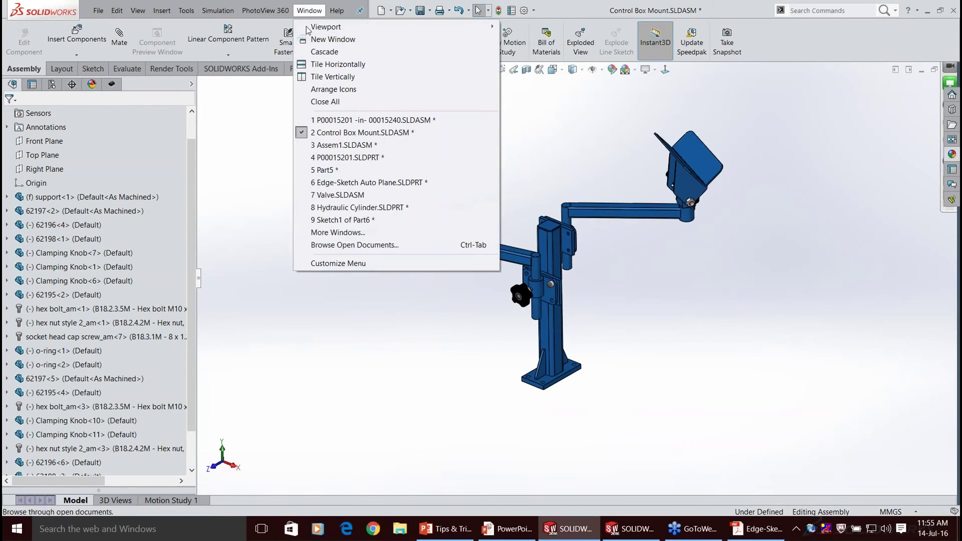
{"action": "left_click", "coordinate": [278, 227]}
{"action": "key", "text": "r"}
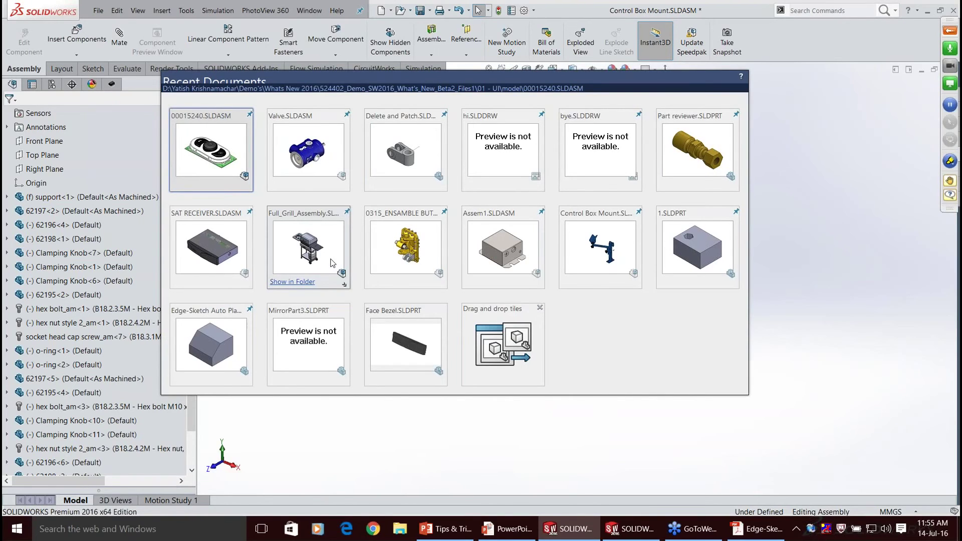
{"action": "left_click", "coordinate": [308, 246]}
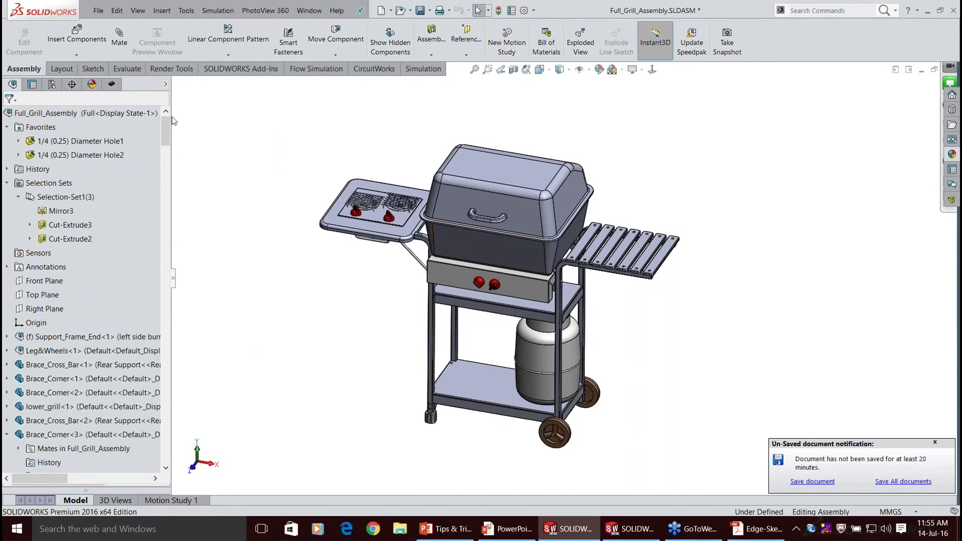
Start Assembly Visualization for the grill assembly and widen its component list to show full columns.
{"action": "left_click", "coordinate": [127, 68]}
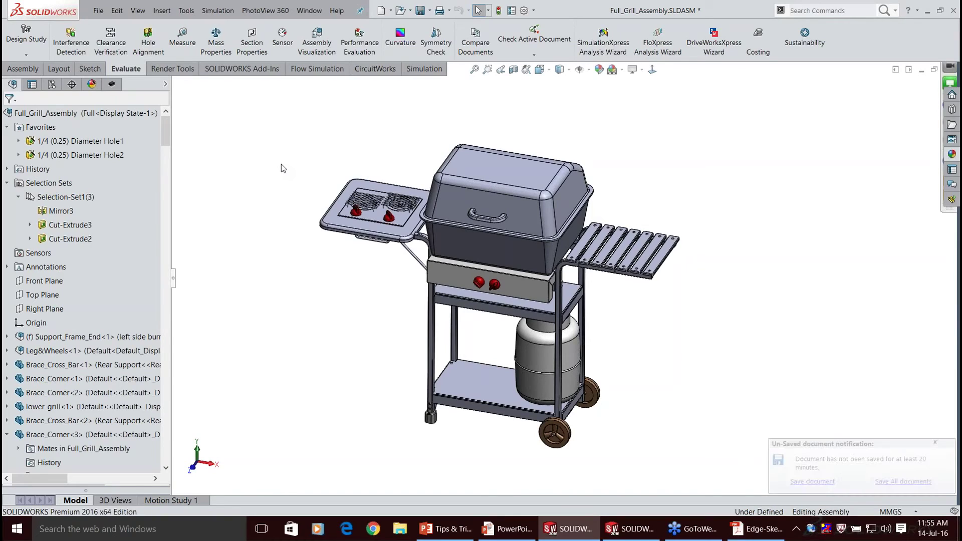
{"action": "mouse_move", "coordinate": [290, 173]}
{"action": "middle_mouse_down"}
{"action": "mouse_move", "coordinate": [321, 193]}
{"action": "mouse_move", "coordinate": [301, 183]}
{"action": "middle_mouse_up"}
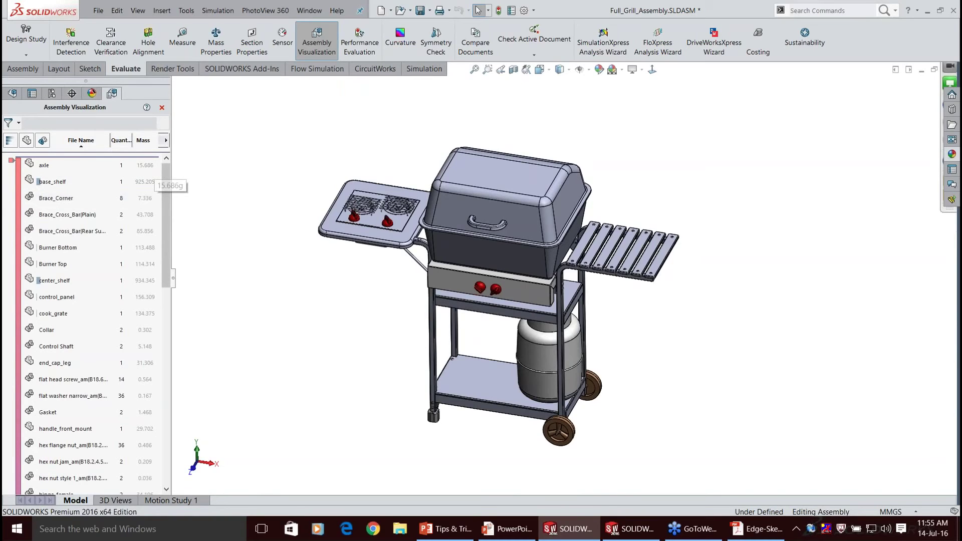
{"action": "left_click_drag", "start_coordinate": [171, 175], "coordinate": [232, 161]}
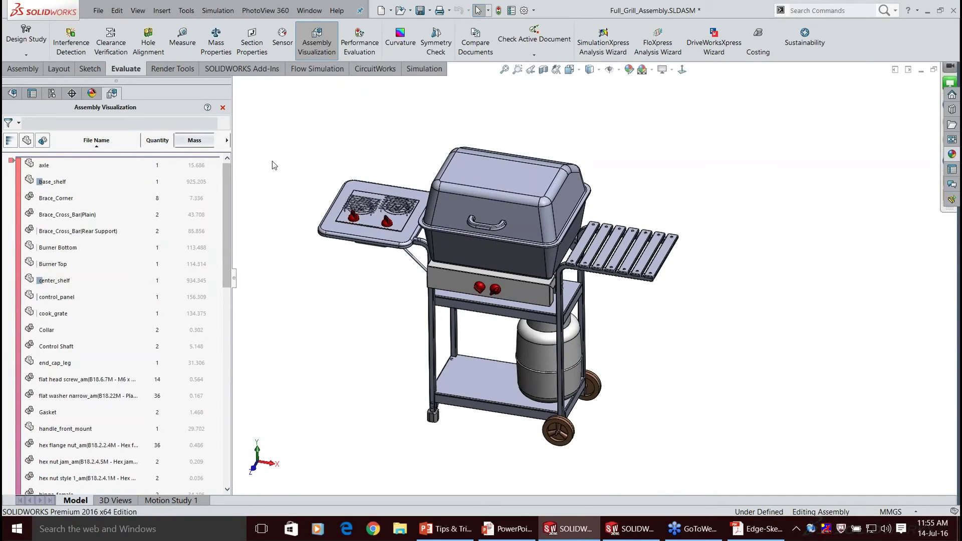
Sort the grill components by ascending mass and turn on the colour gradient display on the model.
{"action": "left_click", "coordinate": [227, 140]}
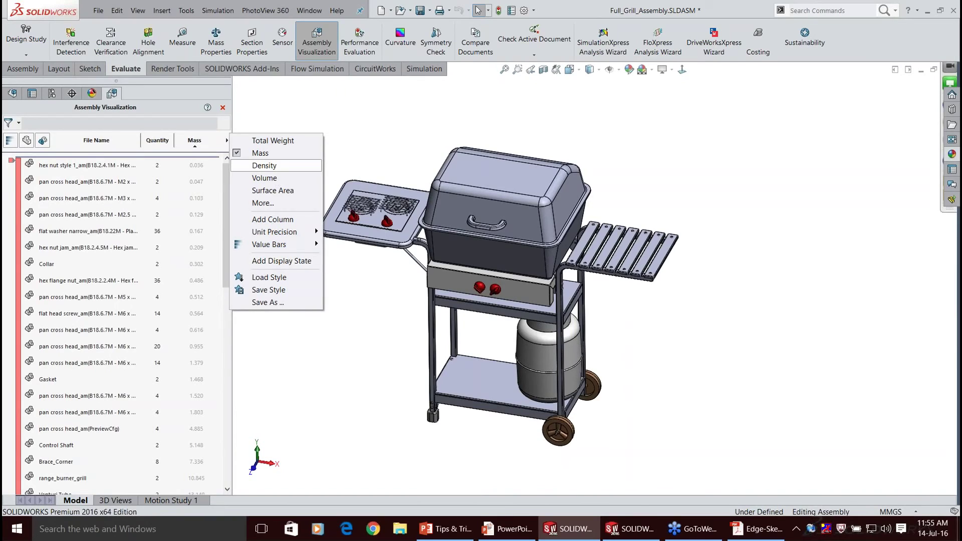
{"action": "left_click", "coordinate": [275, 166]}
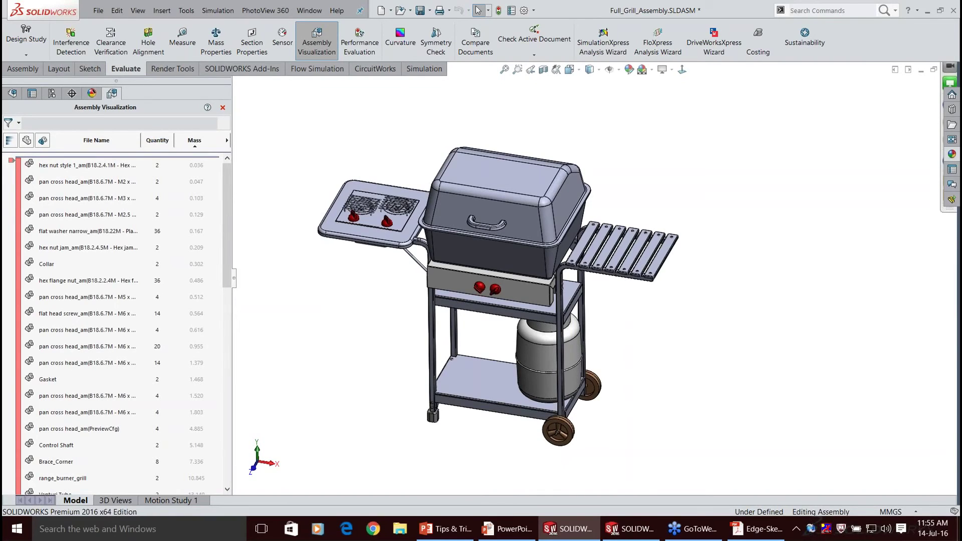
{"action": "left_click", "coordinate": [19, 187]}
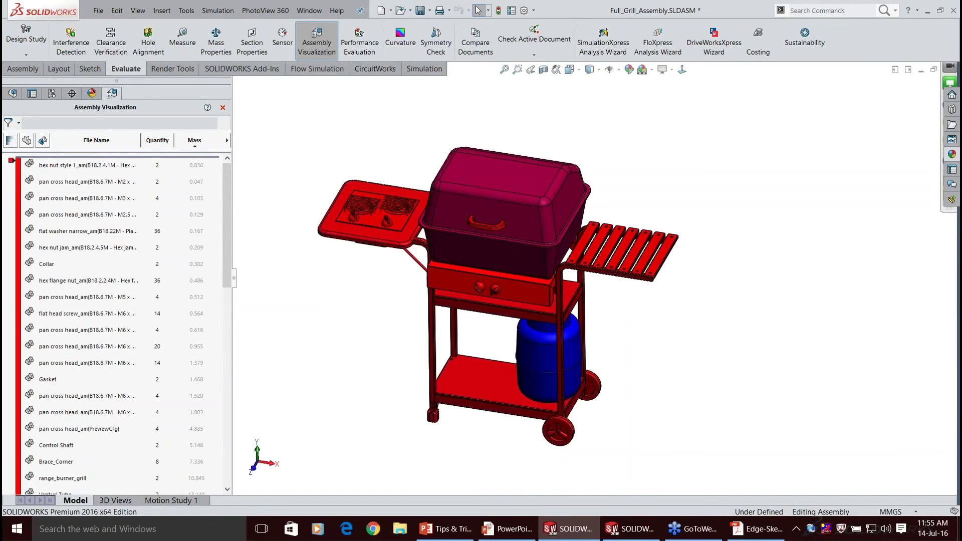
{"action": "middle_click_drag", "start_coordinate": [496, 296], "coordinate": [458, 245]}
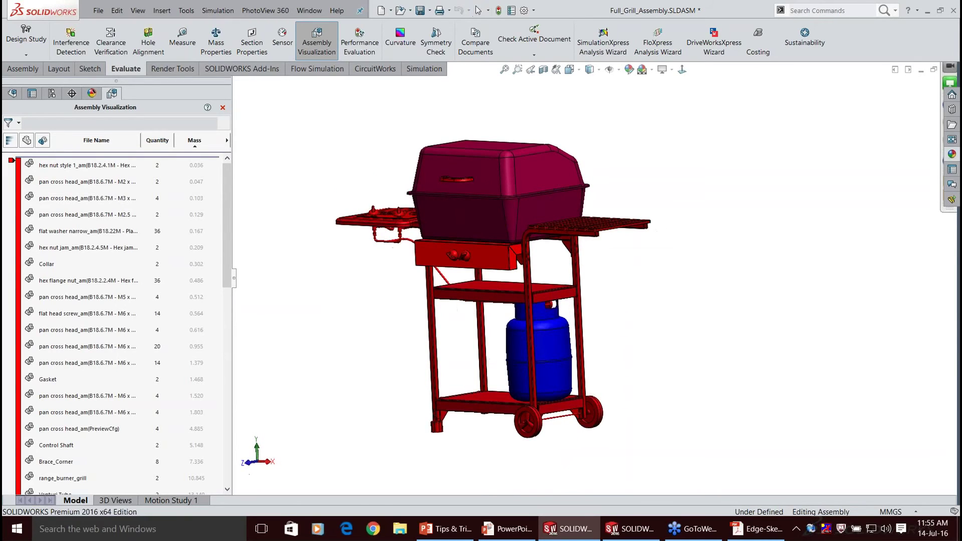
Review the component masses from lightest to heaviest and reverse the sorting to list the heaviest first.
{"action": "scroll", "coordinate": [203, 484], "scroll_direction": "down", "scroll_amount": 10}
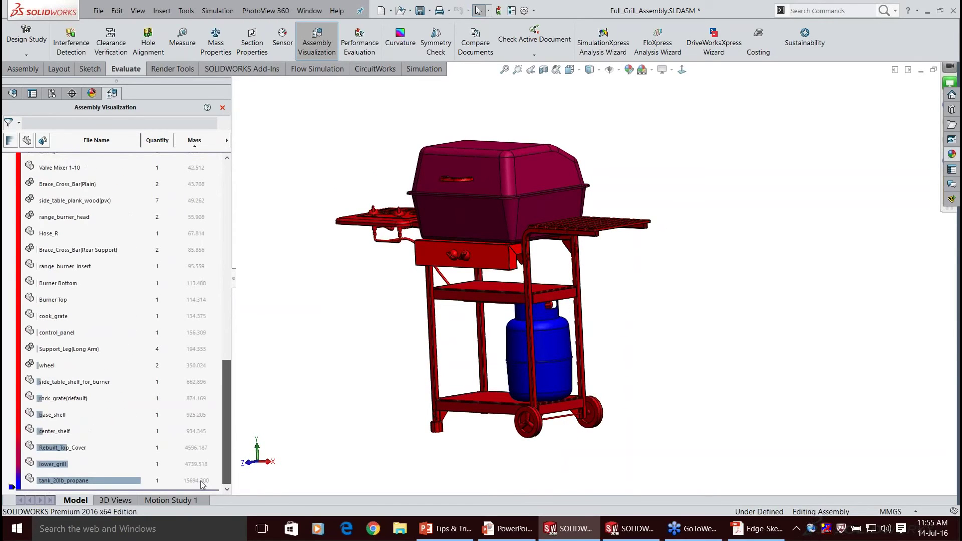
{"action": "scroll", "coordinate": [229, 306], "scroll_direction": "up", "scroll_amount": 10}
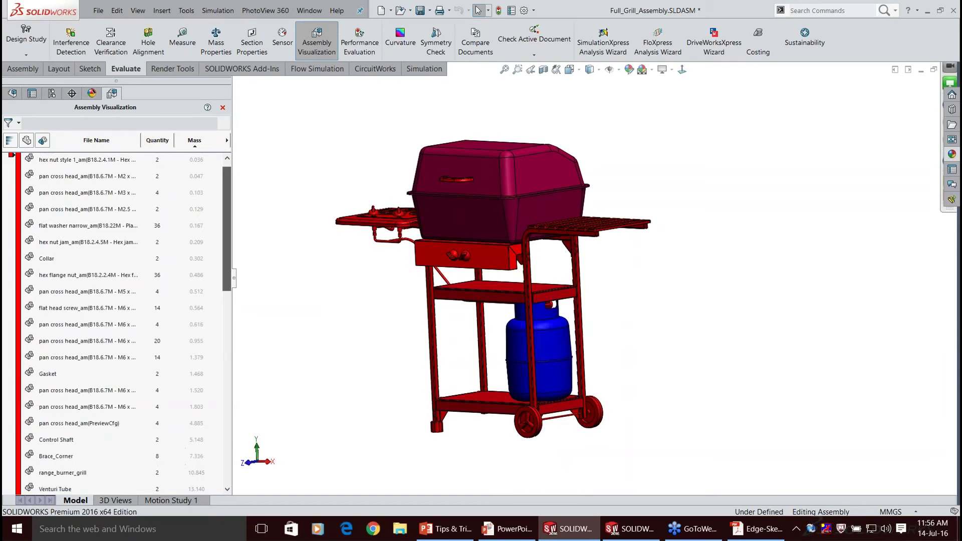
{"action": "scroll", "coordinate": [115, 320], "scroll_direction": "down", "scroll_amount": 10}
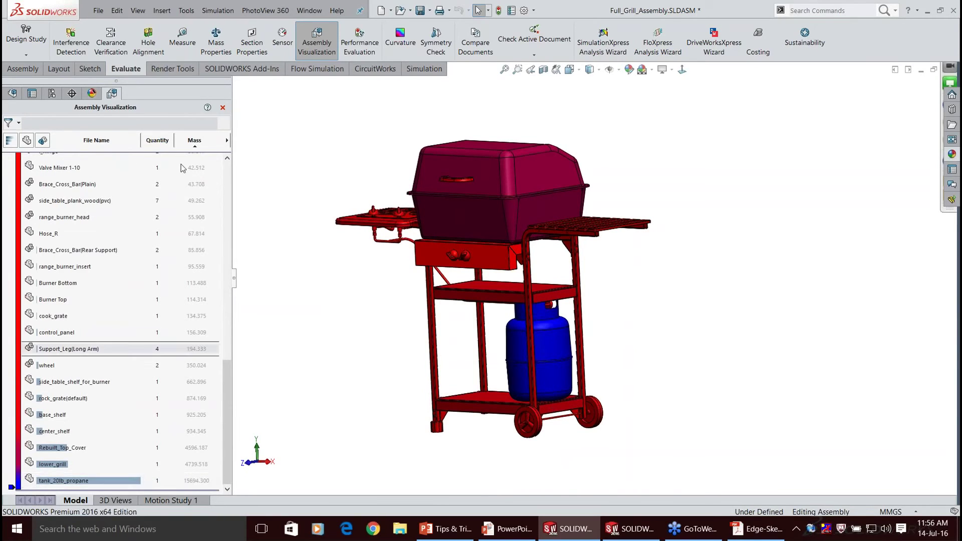
{"action": "scroll", "coordinate": [181, 168], "scroll_direction": "up", "scroll_amount": 10}
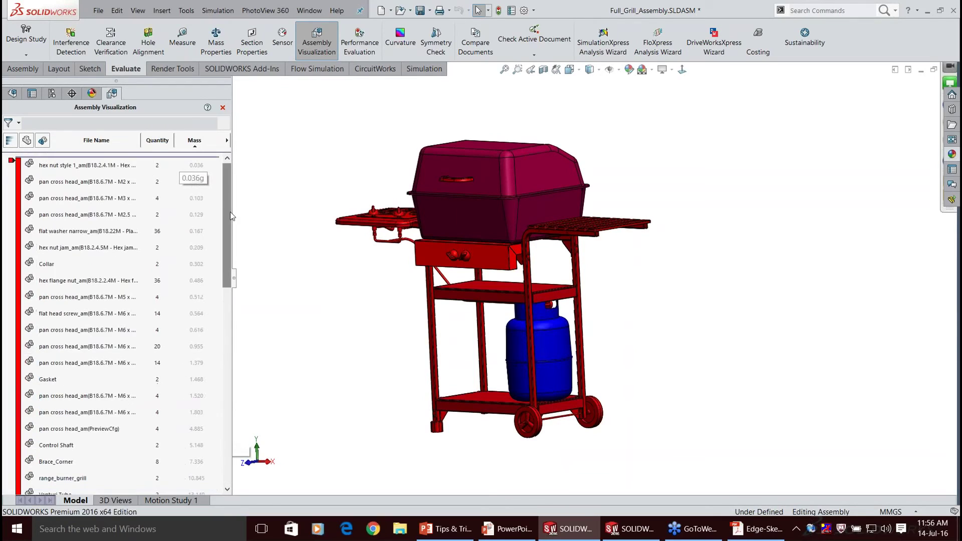
{"action": "left_click", "coordinate": [194, 141]}
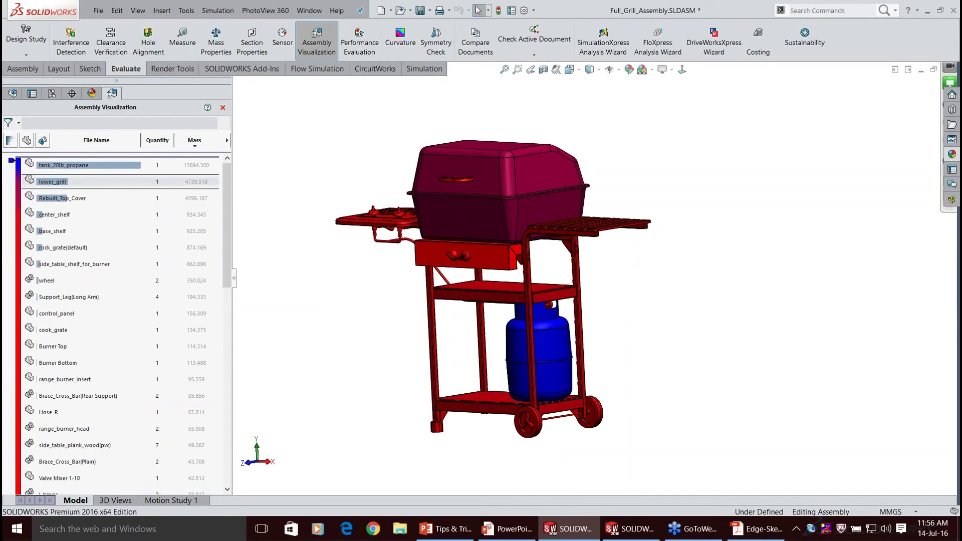
{"action": "middle_click_drag", "start_coordinate": [538, 328], "coordinate": [584, 331]}
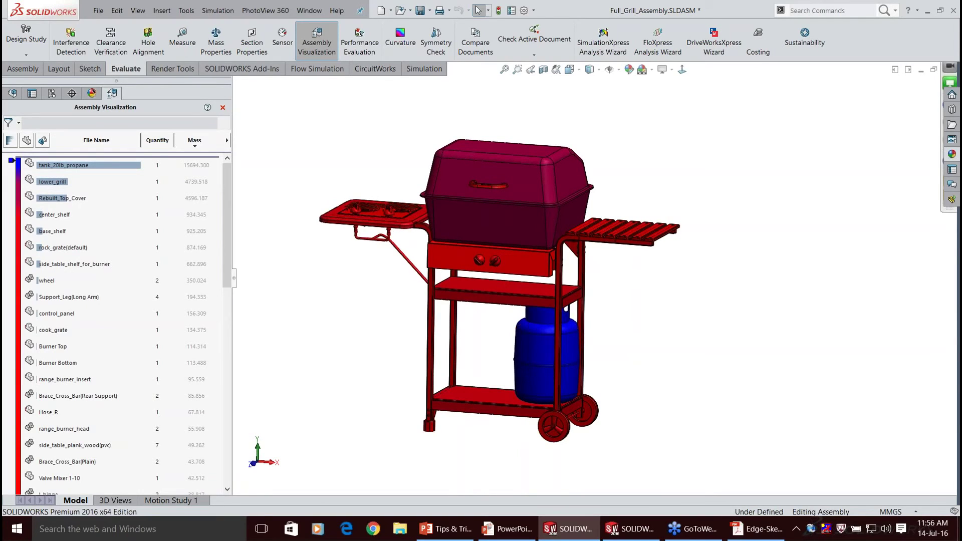
{"action": "scroll", "coordinate": [115, 321], "scroll_direction": "down", "scroll_amount": 6}
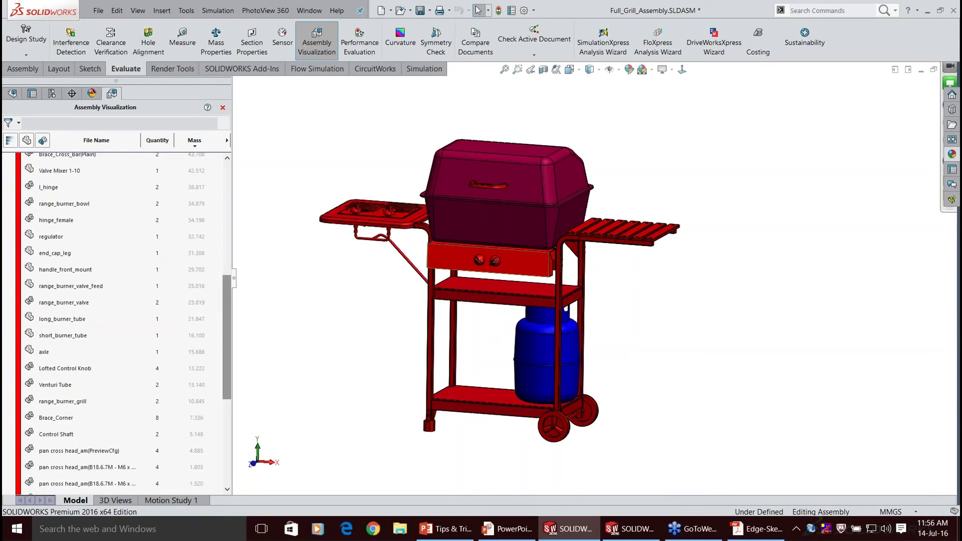
Replace the Mass column with Density and sort the visualization by component quantity.
{"action": "middle_click_drag", "start_coordinate": [521, 265], "coordinate": [501, 270]}
{"action": "left_click", "coordinate": [194, 140]}
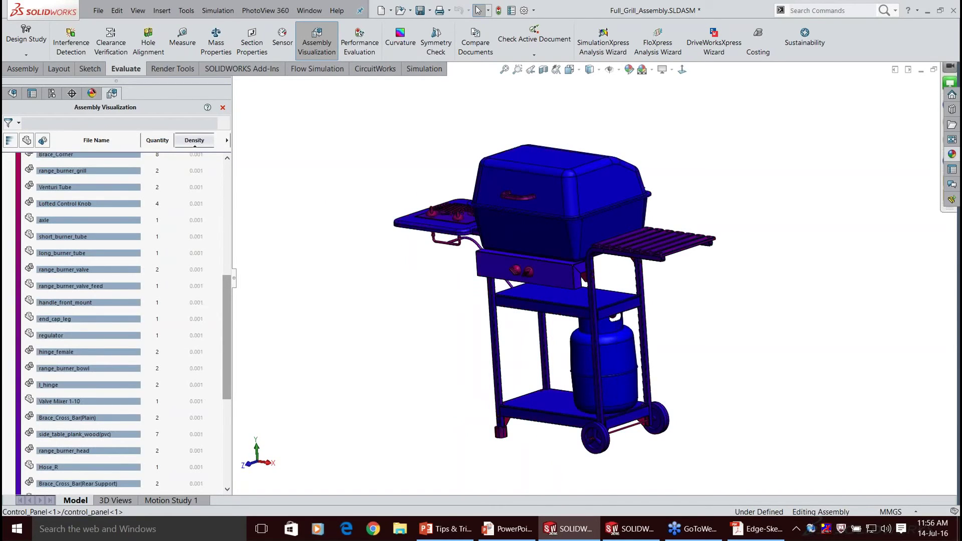
{"action": "left_click", "coordinate": [157, 141]}
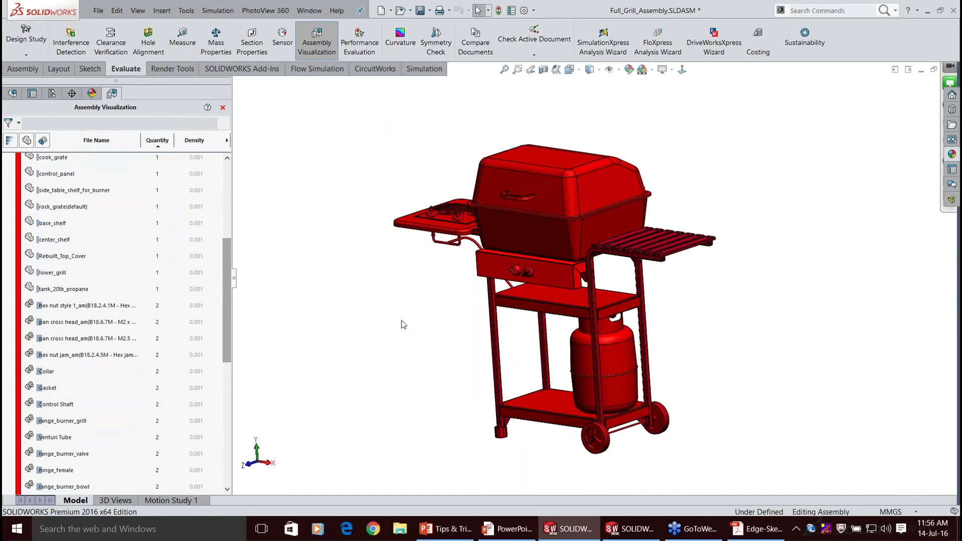
{"action": "scroll", "coordinate": [608, 441], "scroll_direction": "up", "scroll_amount": 2}
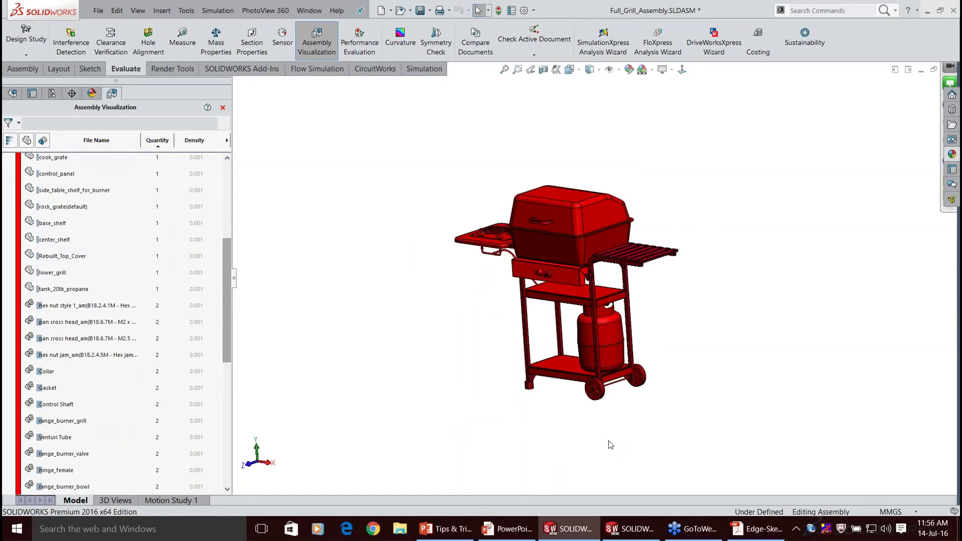
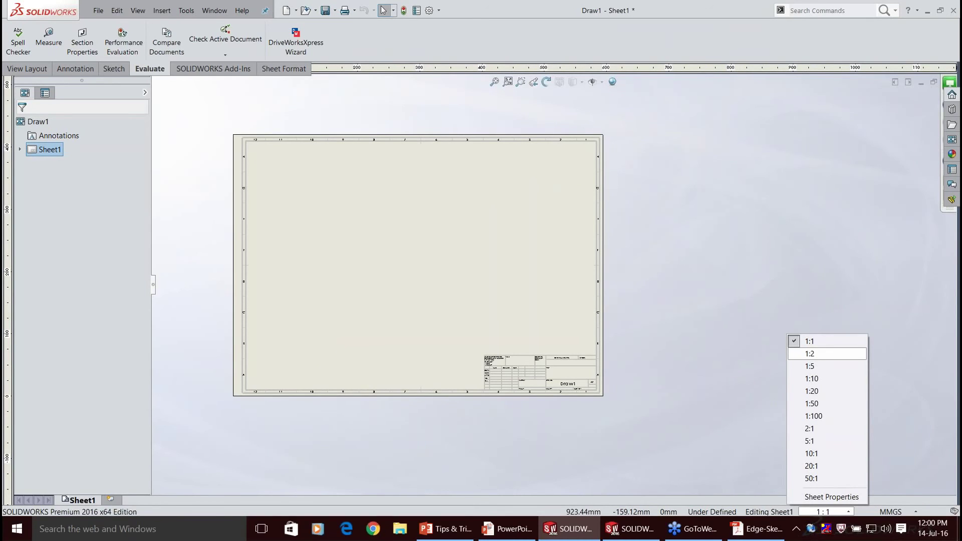
Set the blank drawing sheet's scale to 1:2 and review the other available sheet scales.
{"action": "left_click", "coordinate": [821, 353]}
{"action": "scroll", "coordinate": [501, 260], "scroll_direction": "down", "scroll_amount": 1}
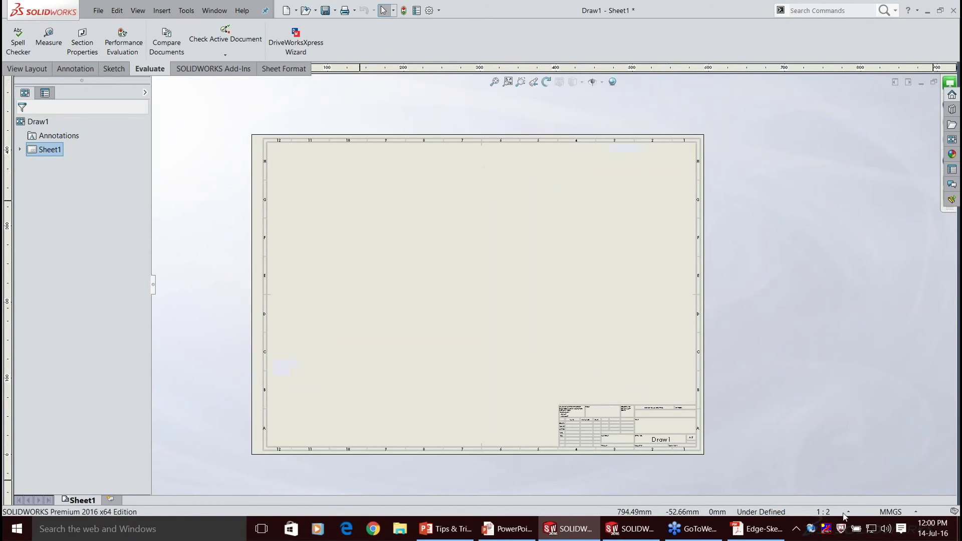
{"action": "left_click", "coordinate": [845, 513]}
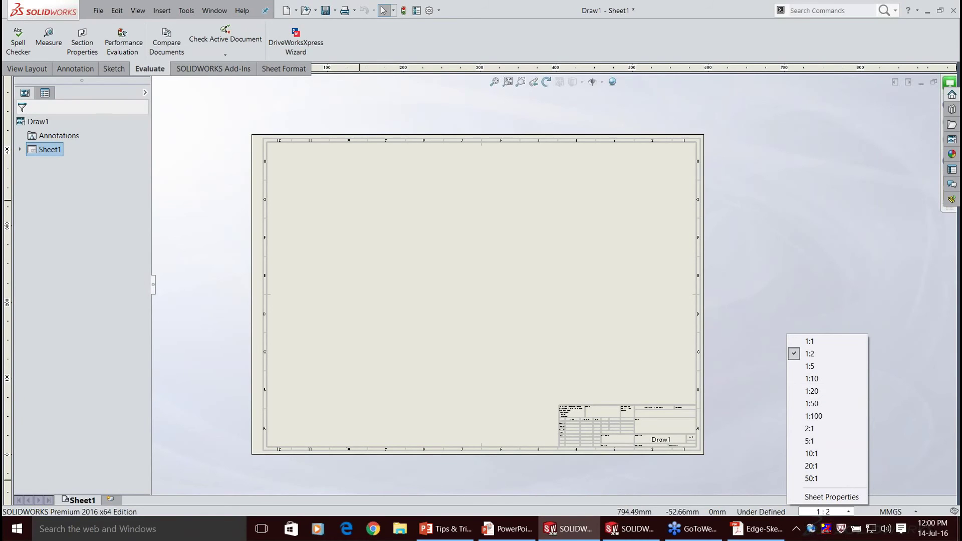
{"action": "scroll", "coordinate": [475, 301], "scroll_direction": "down", "scroll_amount": 1}
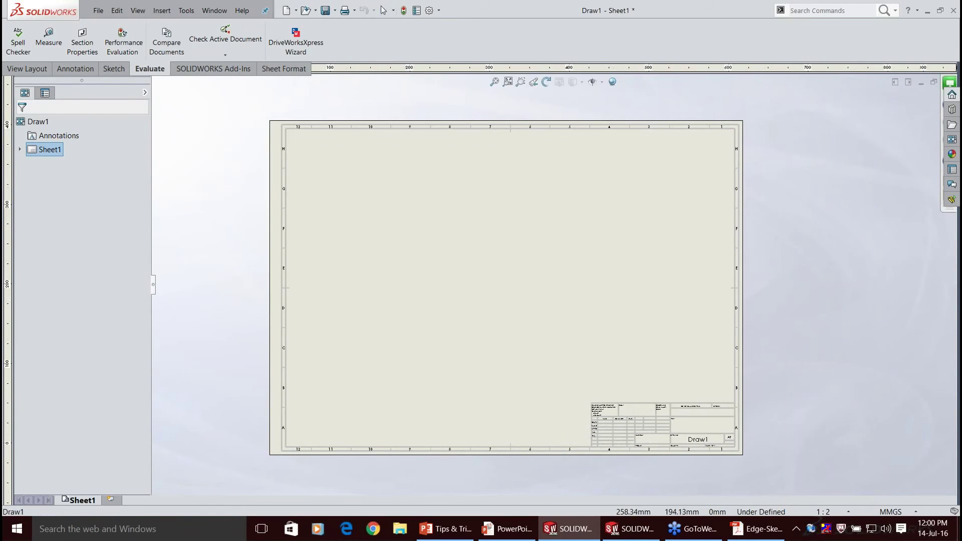
{"action": "middle_click_drag", "start_coordinate": [475, 301], "coordinate": [491, 284]}
Create an A2 (ISO) drawing from the Delete and Patch part with a base view and a projected view above it.
{"action": "left_click", "coordinate": [251, 212]}
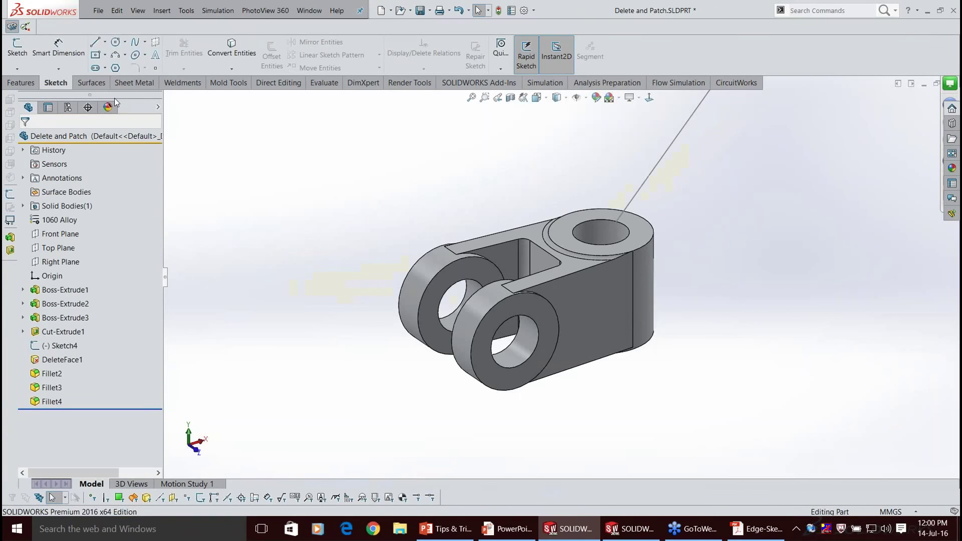
{"action": "key", "text": "alt+f"}
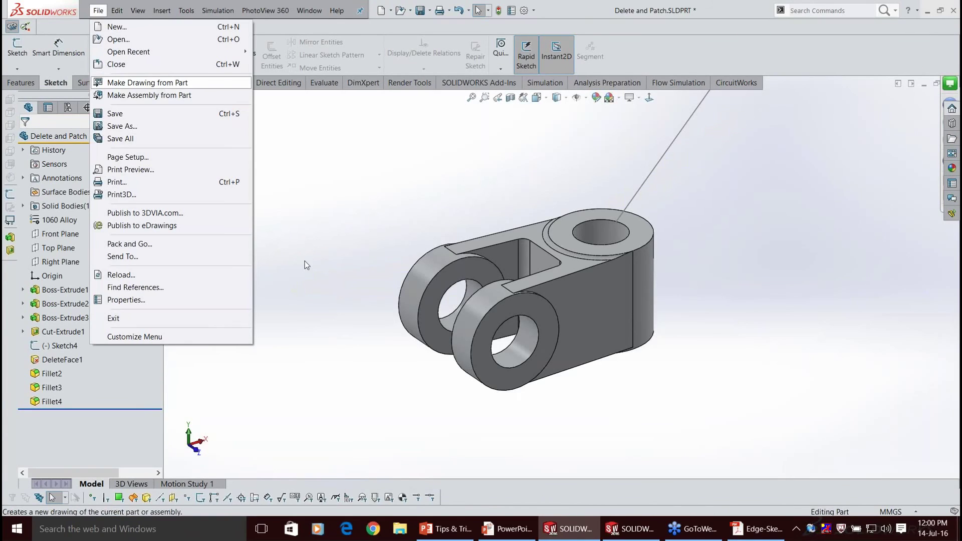
{"action": "key", "text": "Return"}
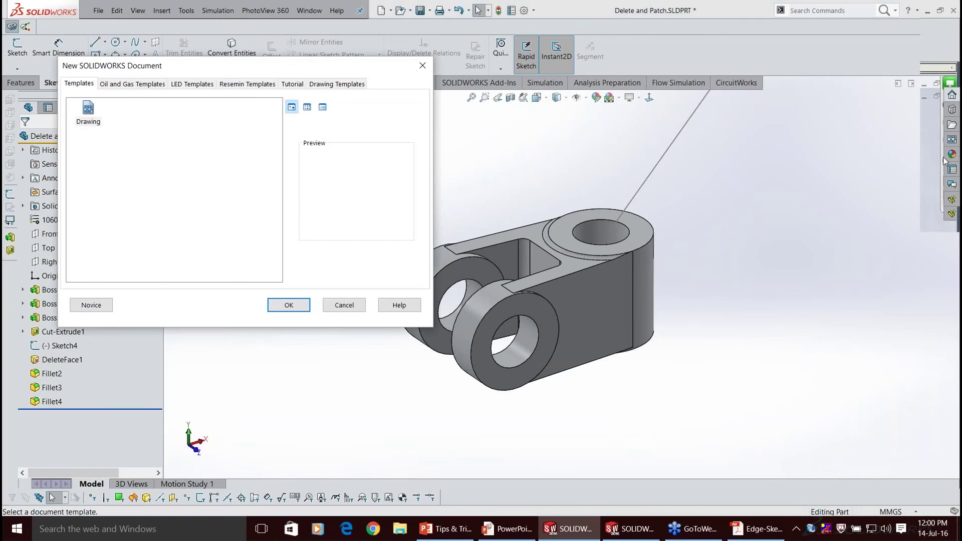
{"action": "key", "text": "Return"}
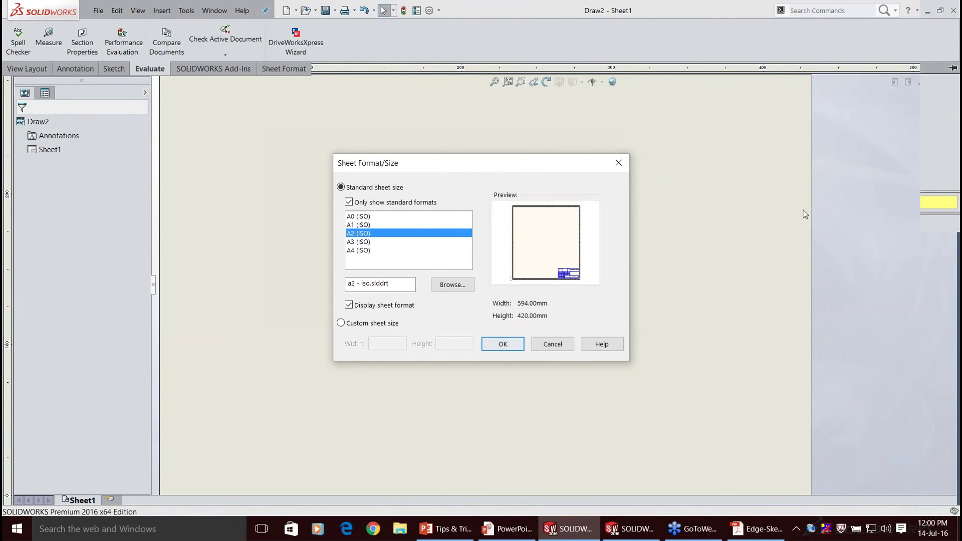
{"action": "key", "text": "Return"}
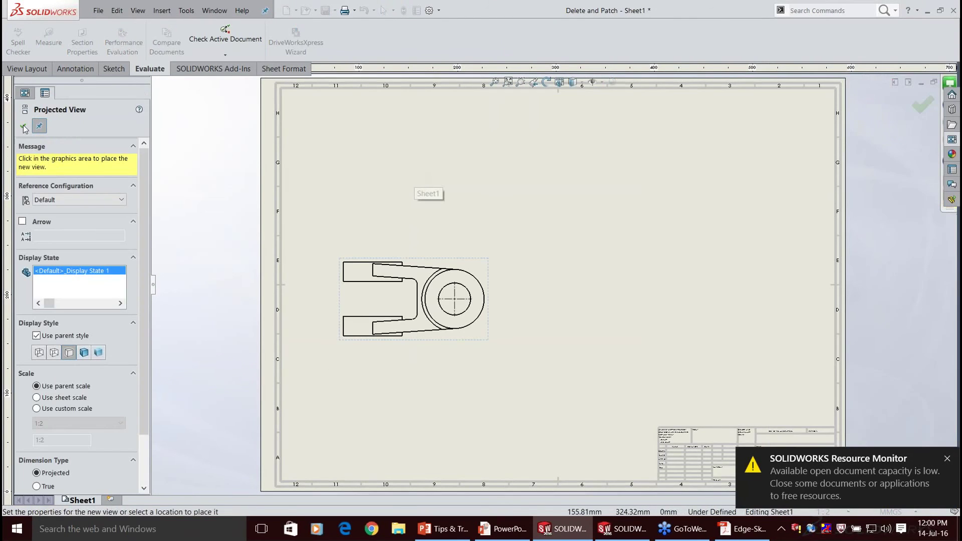
{"action": "left_click", "coordinate": [23, 127]}
{"action": "scroll", "coordinate": [673, 321], "scroll_direction": "up", "scroll_amount": 1}
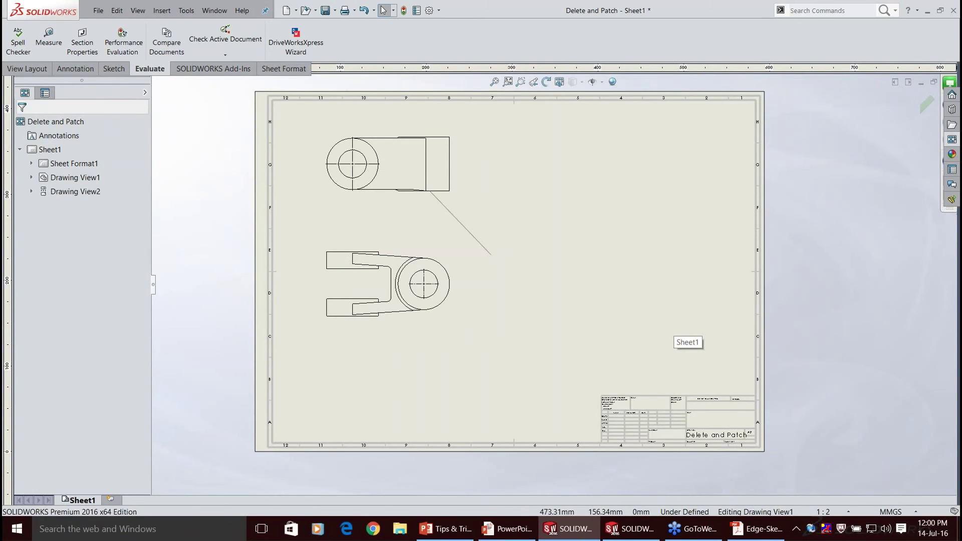
{"action": "scroll", "coordinate": [401, 158], "scroll_direction": "down", "scroll_amount": 1}
{"action": "right_click", "coordinate": [454, 218]}
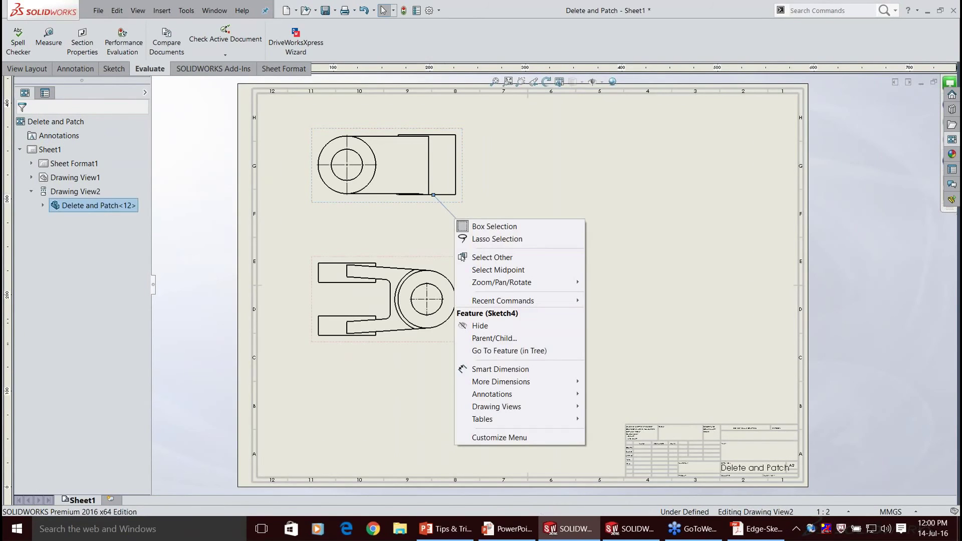
{"action": "left_click", "coordinate": [497, 239]}
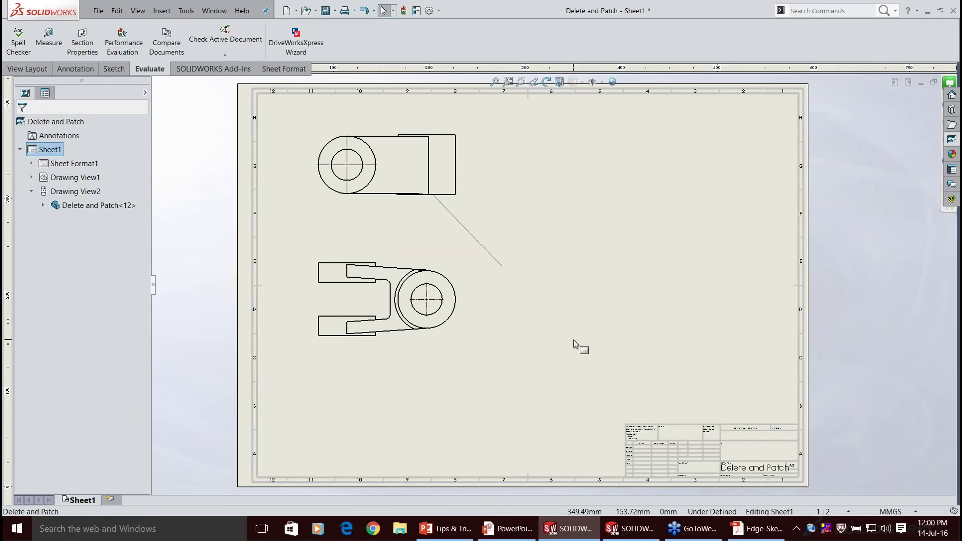
Save the drawing as a Detached Drawing (*.slddrw) named Delete and Patch in the Tips & Tricks folder, saving all modified components.
{"action": "left_click", "coordinate": [316, 10]}
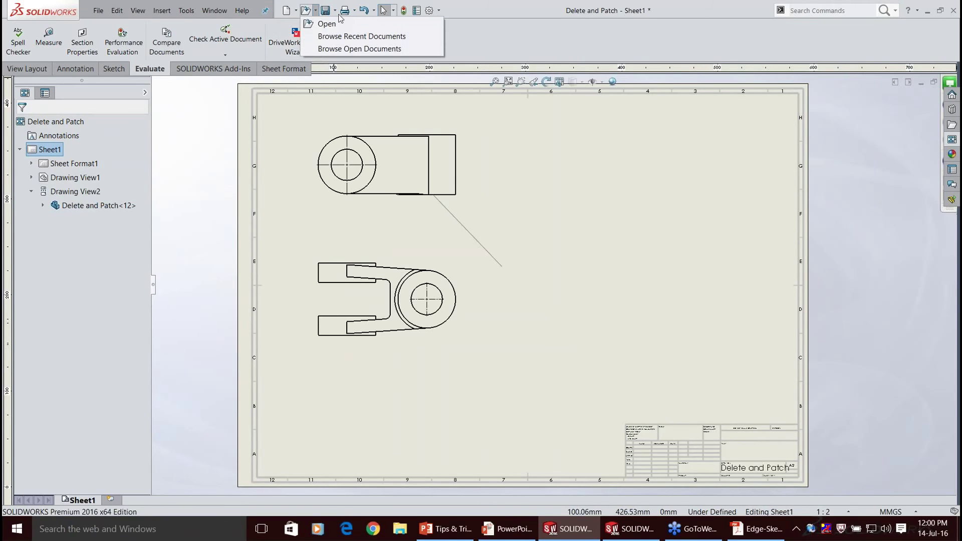
{"action": "left_click", "coordinate": [335, 11]}
{"action": "left_click", "coordinate": [350, 36]}
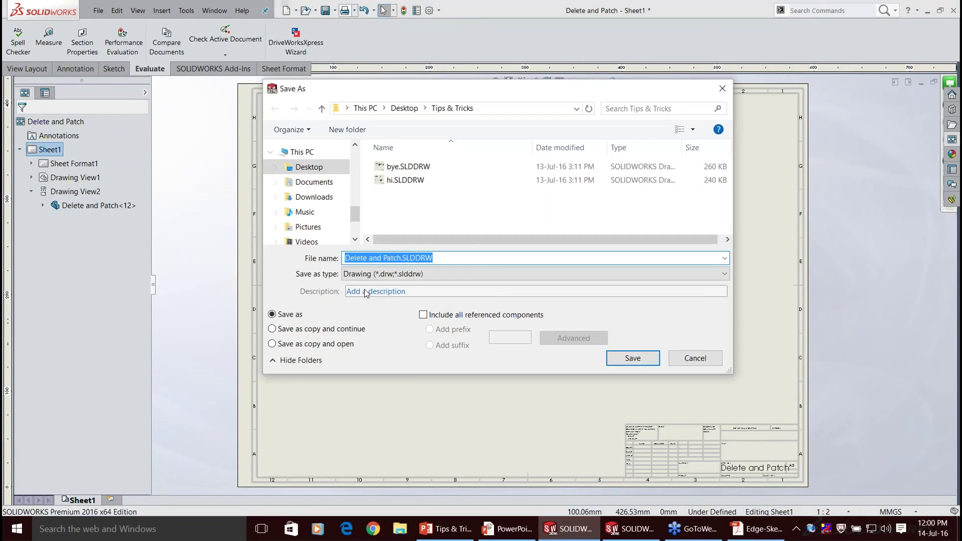
{"action": "left_click", "coordinate": [366, 274]}
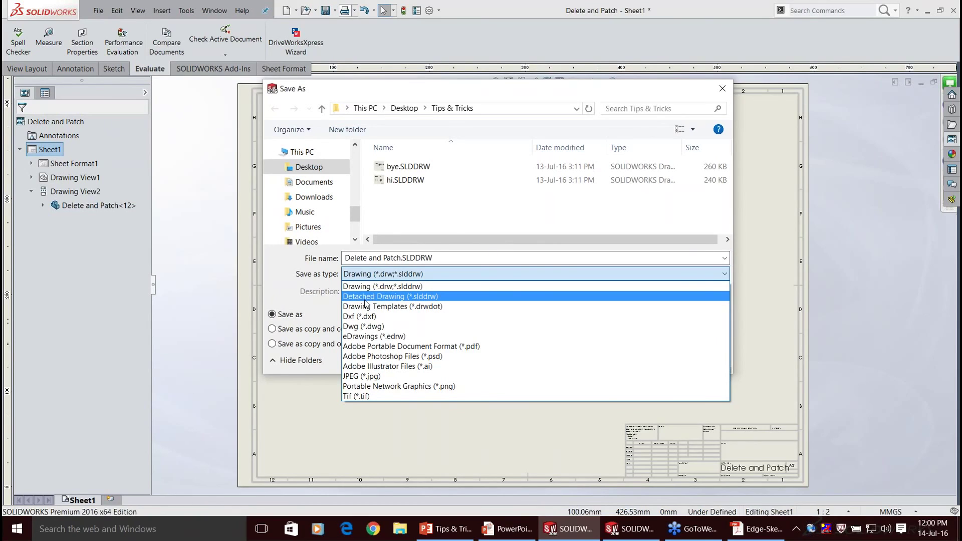
{"action": "left_click", "coordinate": [410, 297]}
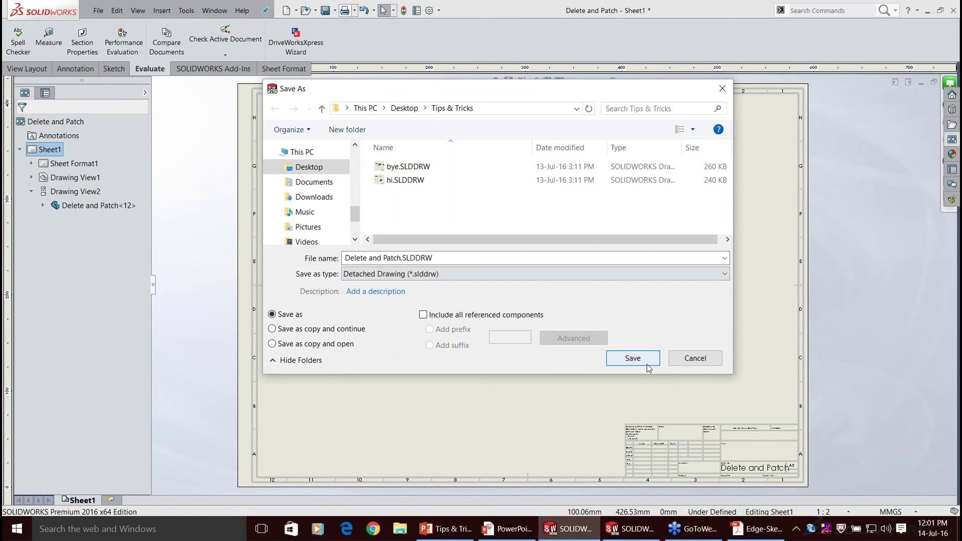
{"action": "left_click", "coordinate": [647, 366]}
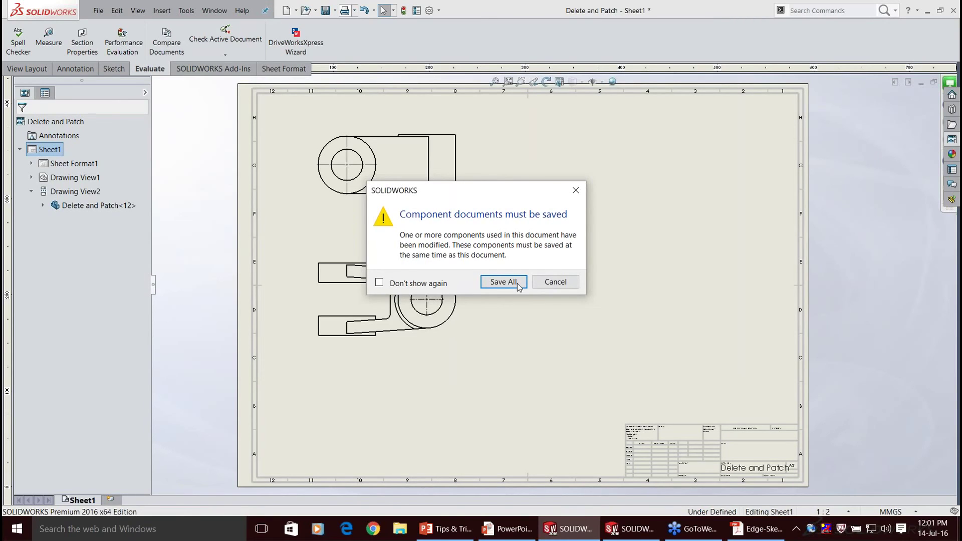
{"action": "left_click", "coordinate": [503, 282]}
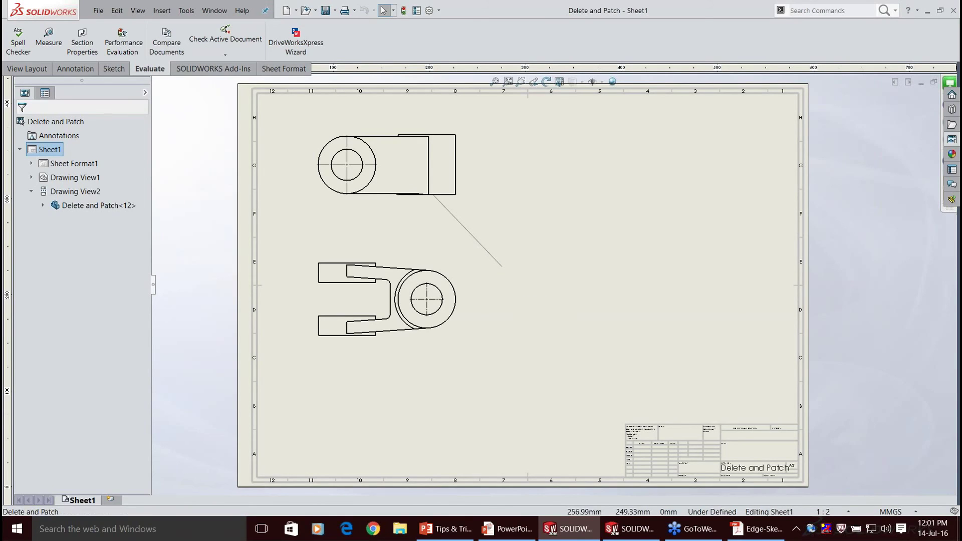
Convert the upper projected view to a sketch with the Replace view with sketch option.
{"action": "left_click", "coordinate": [473, 234]}
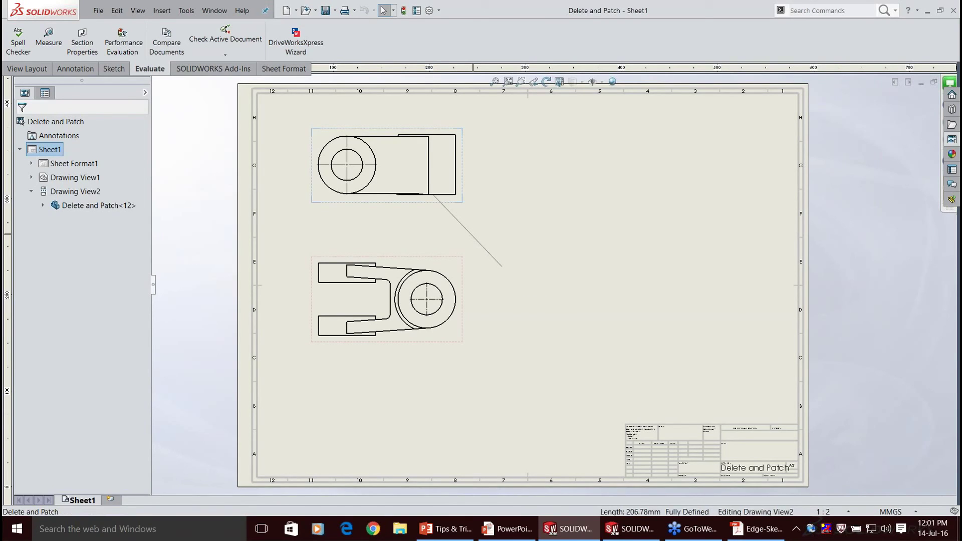
{"action": "right_click", "coordinate": [371, 131]}
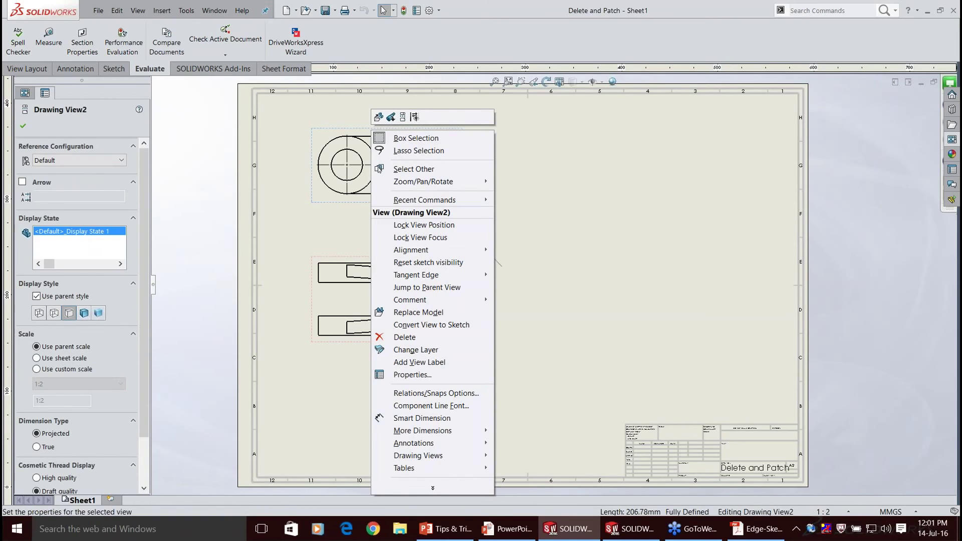
{"action": "left_click", "coordinate": [446, 326]}
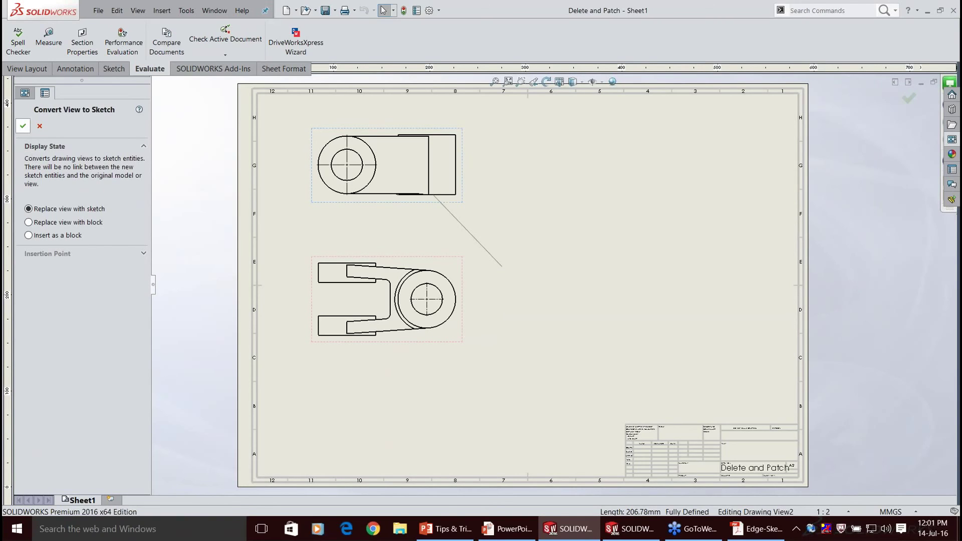
{"action": "left_click", "coordinate": [23, 126]}
Select the inner circle of the converted view and examine its sketch parameters.
{"action": "scroll", "coordinate": [491, 223], "scroll_direction": "down", "scroll_amount": 3}
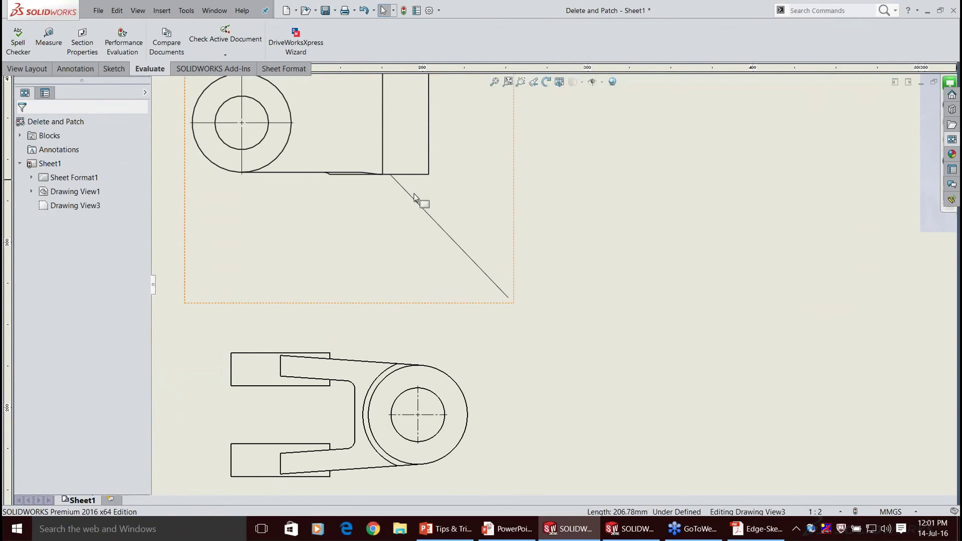
{"action": "scroll", "coordinate": [413, 193], "scroll_direction": "down", "scroll_amount": 3}
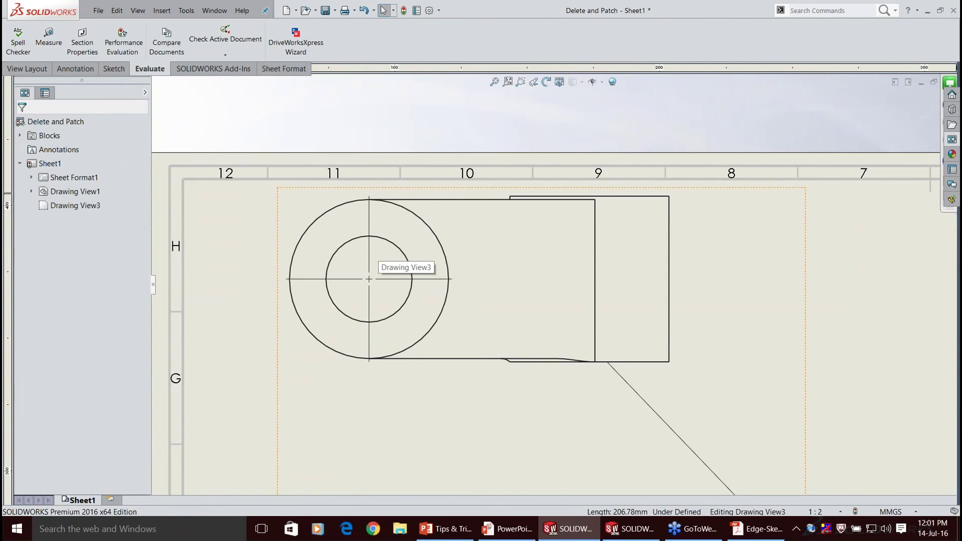
{"action": "left_click", "coordinate": [414, 200]}
{"action": "left_click", "coordinate": [409, 268]}
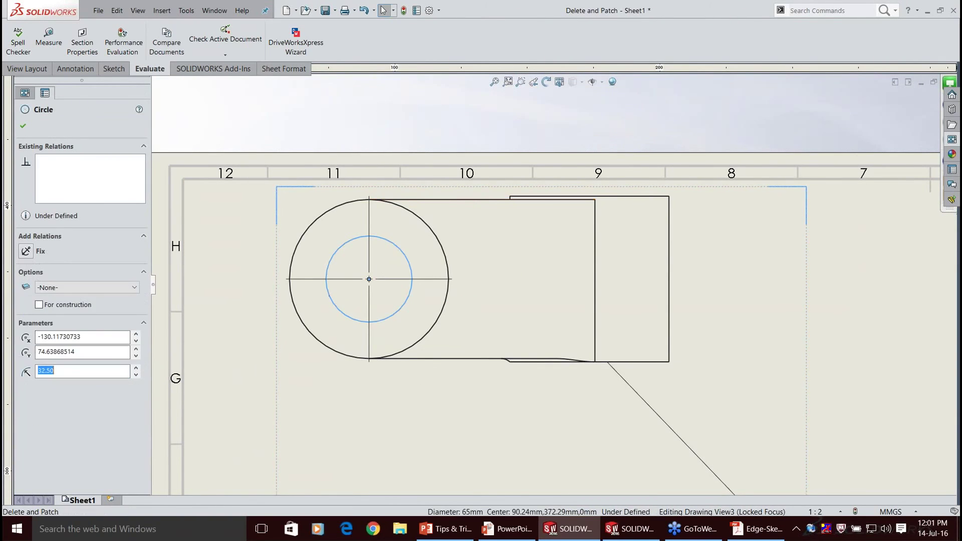
{"action": "scroll", "coordinate": [487, 216], "scroll_direction": "up", "scroll_amount": 6}
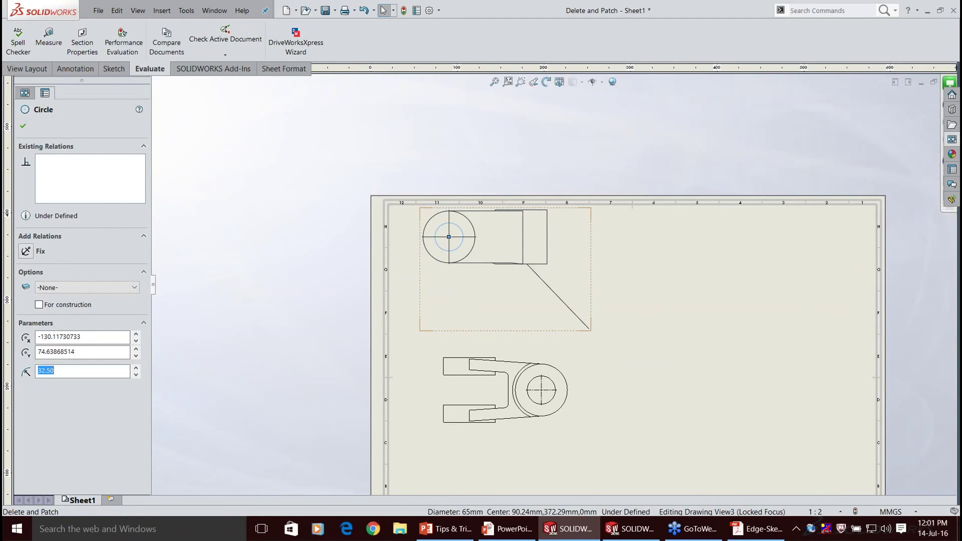
Move the converted sketch view closer to the lower view and try Convert View to Sketch on it again.
{"action": "left_click_drag", "start_coordinate": [477, 330], "coordinate": [477, 369]}
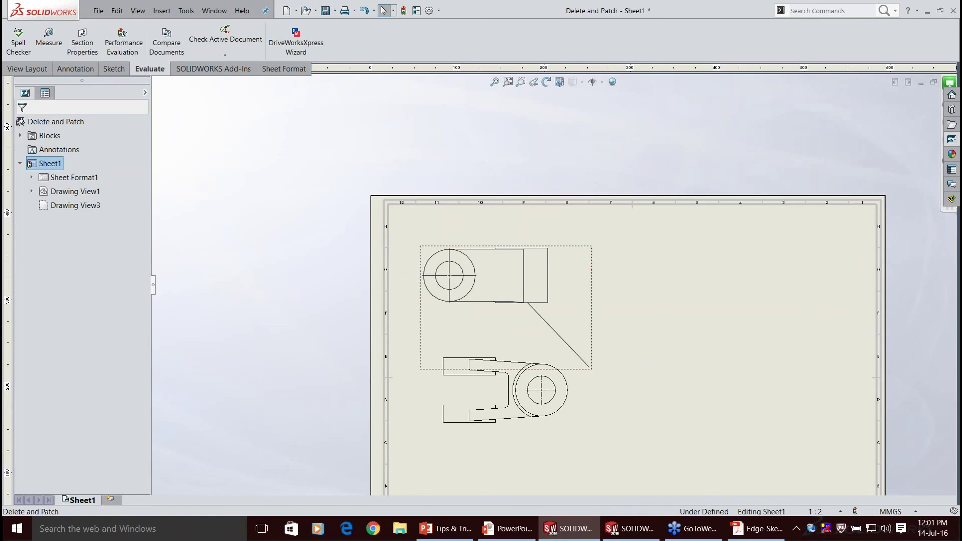
{"action": "left_click_drag", "start_coordinate": [477, 369], "coordinate": [473, 343]}
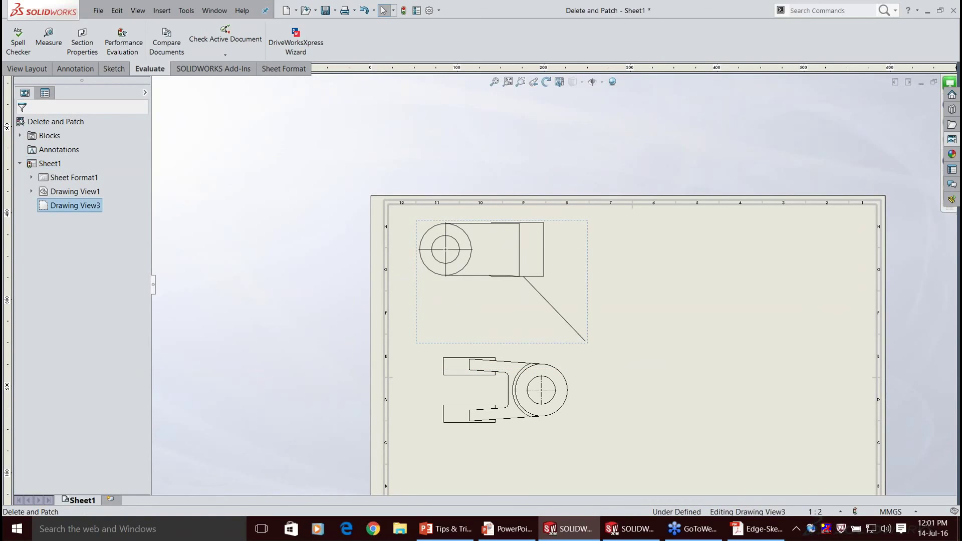
{"action": "left_click_drag", "start_coordinate": [508, 285], "coordinate": [519, 299]}
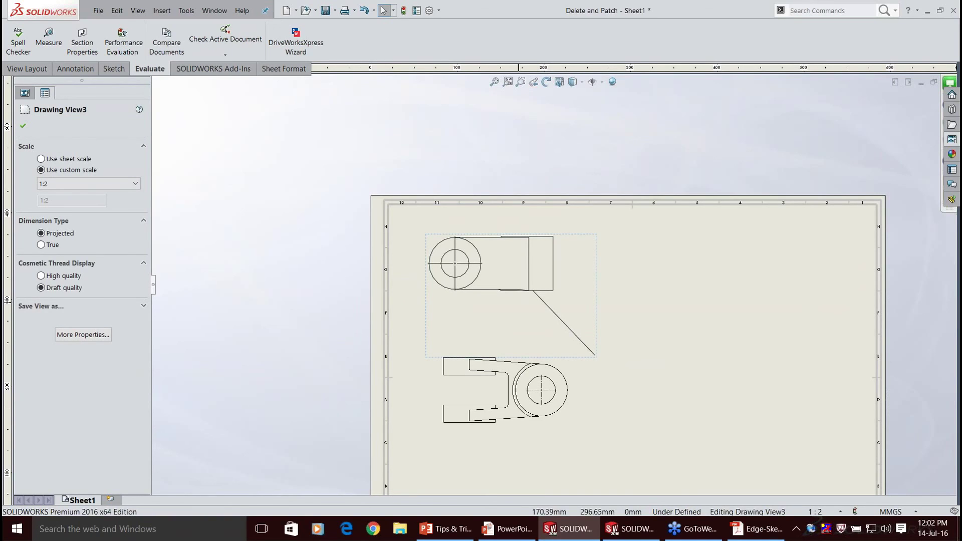
{"action": "left_click", "coordinate": [24, 126]}
{"action": "right_click", "coordinate": [554, 370]}
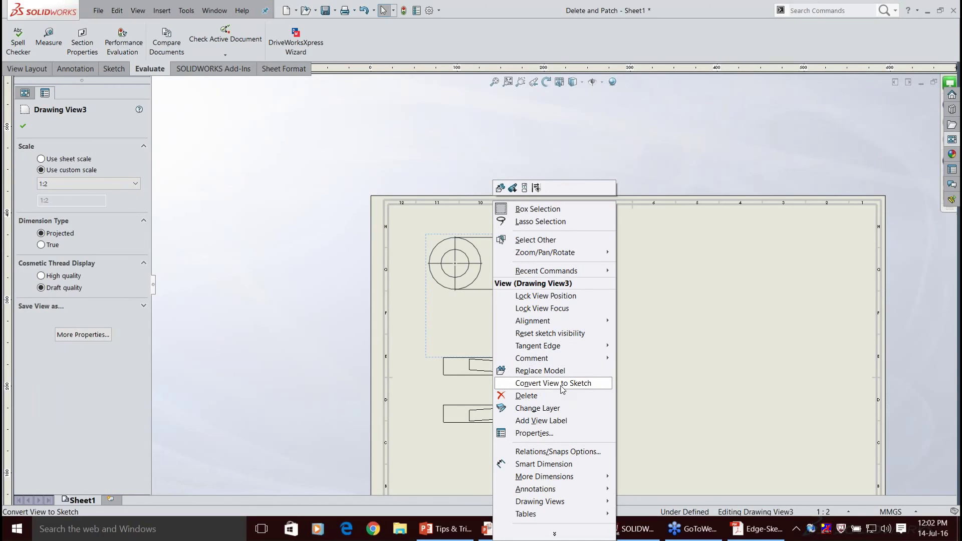
{"action": "left_click", "coordinate": [561, 384]}
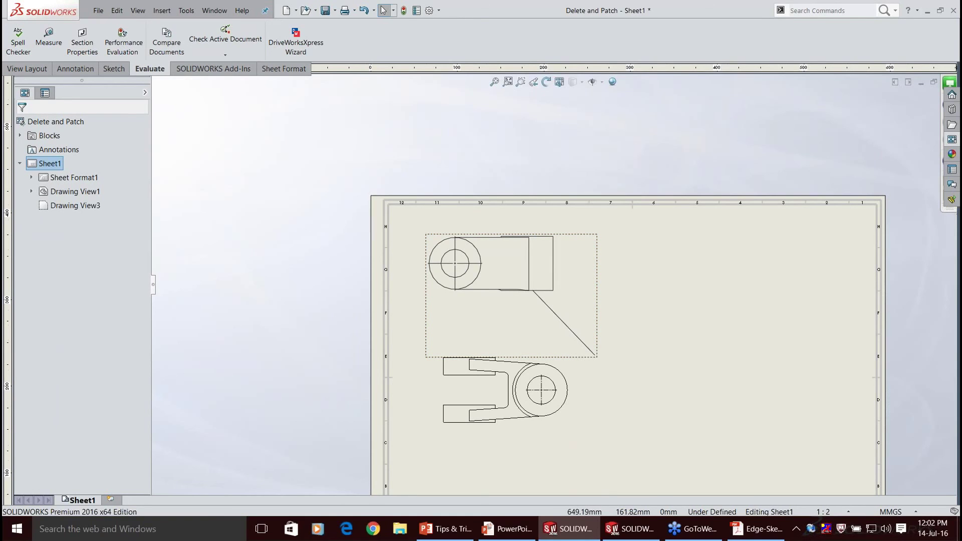
Delete the lower model view and the converted sketch view from the sheet.
{"action": "scroll", "coordinate": [552, 285], "scroll_direction": "up", "scroll_amount": 2}
{"action": "scroll", "coordinate": [546, 285], "scroll_direction": "up", "scroll_amount": 1}
{"action": "left_click", "coordinate": [408, 373]}
{"action": "key", "text": "Delete"}
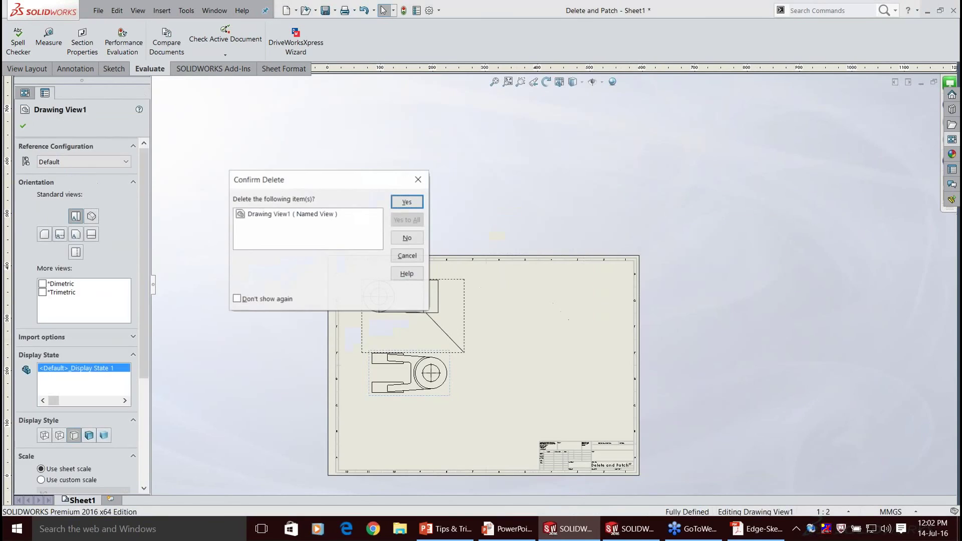
{"action": "key", "text": "Return"}
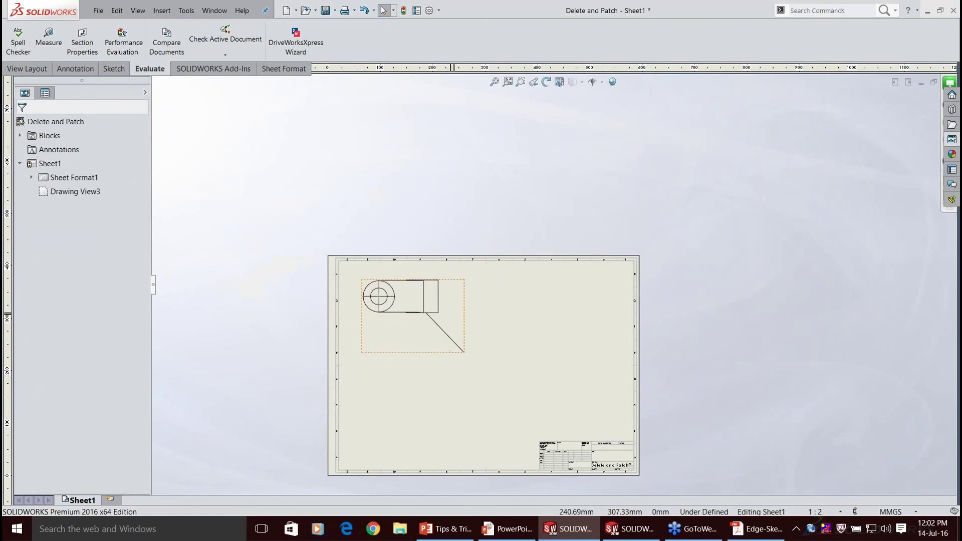
{"action": "key", "text": "Delete"}
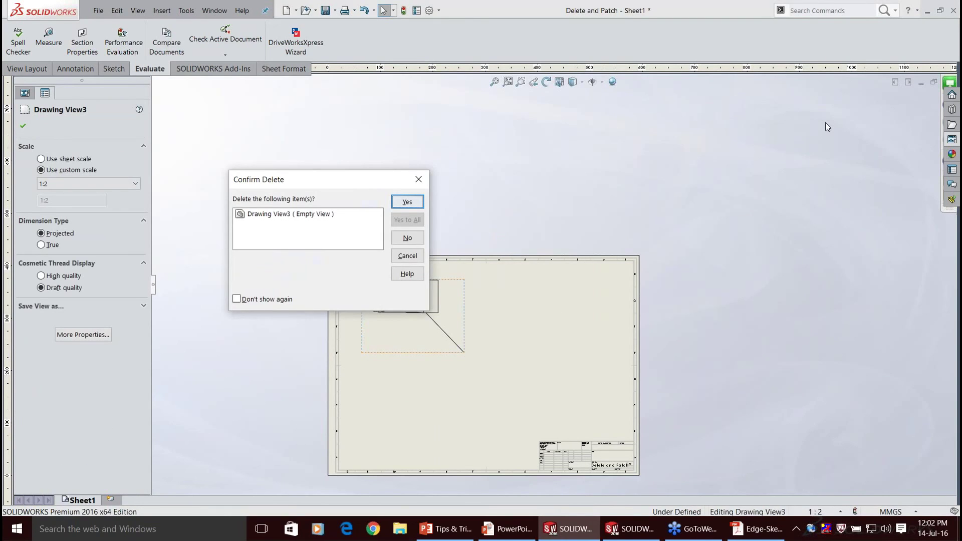
{"action": "key", "text": "Return"}
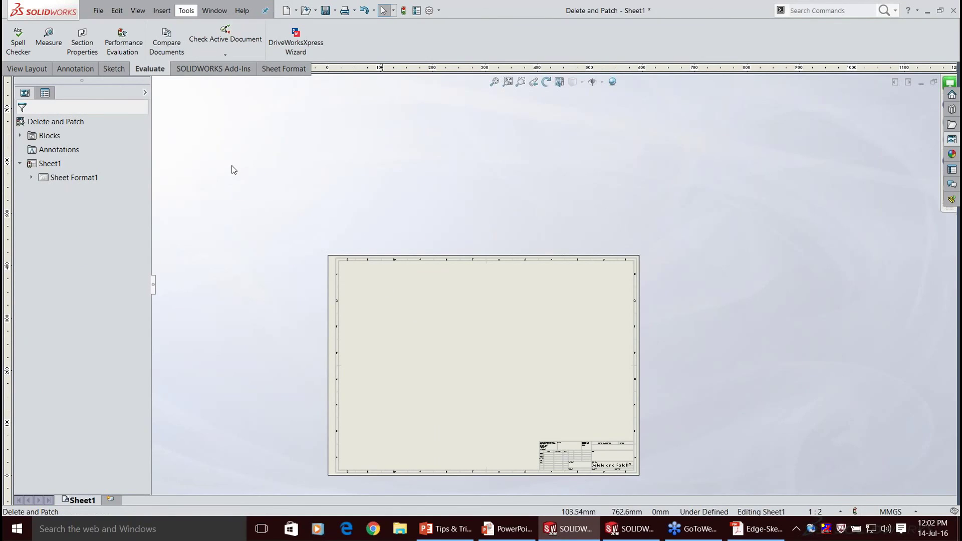
Switch to the open Hydraulic Cylinder part and turn the model slightly to present it.
{"action": "left_click", "coordinate": [214, 10]}
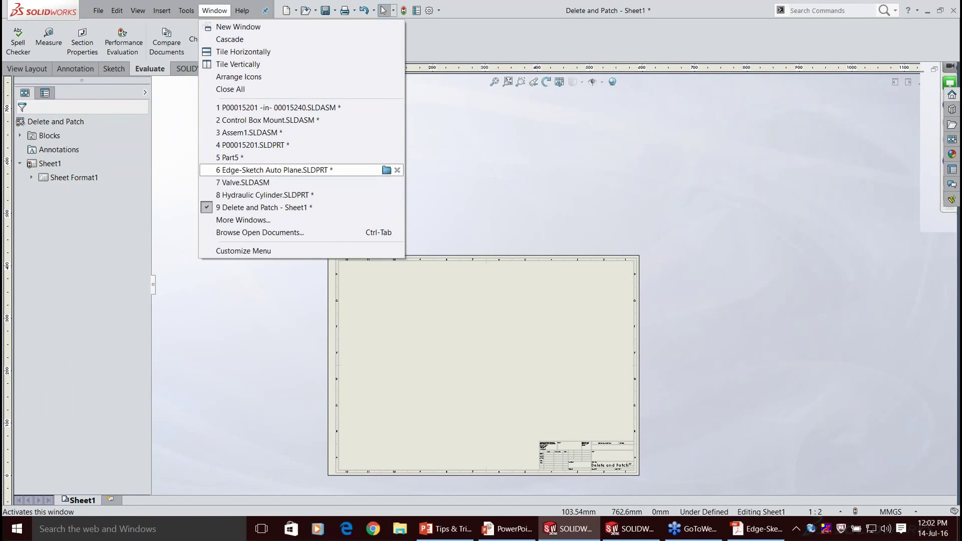
{"action": "left_click", "coordinate": [244, 183]}
{"action": "key", "text": "ctrl+Tab"}
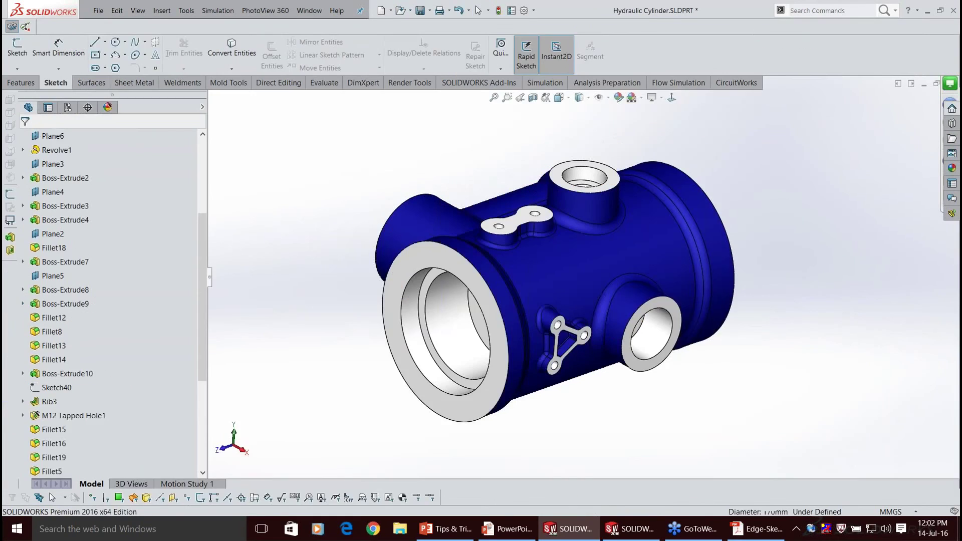
{"action": "middle_click_drag", "start_coordinate": [451, 241], "coordinate": [426, 239]}
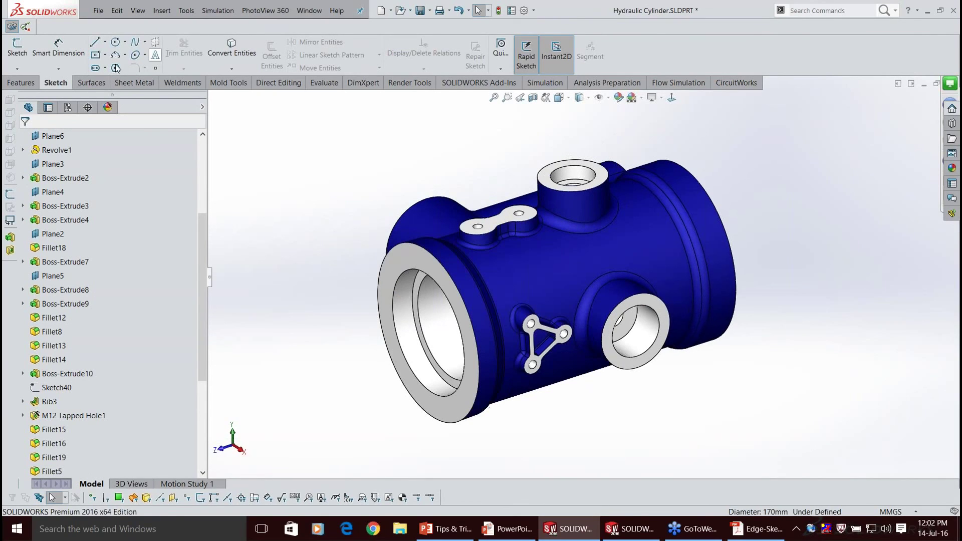
Create a drawing from the Hydraulic Cylinder part using the Drawing template and the A2 (ISO) sheet format.
{"action": "left_click", "coordinate": [98, 10]}
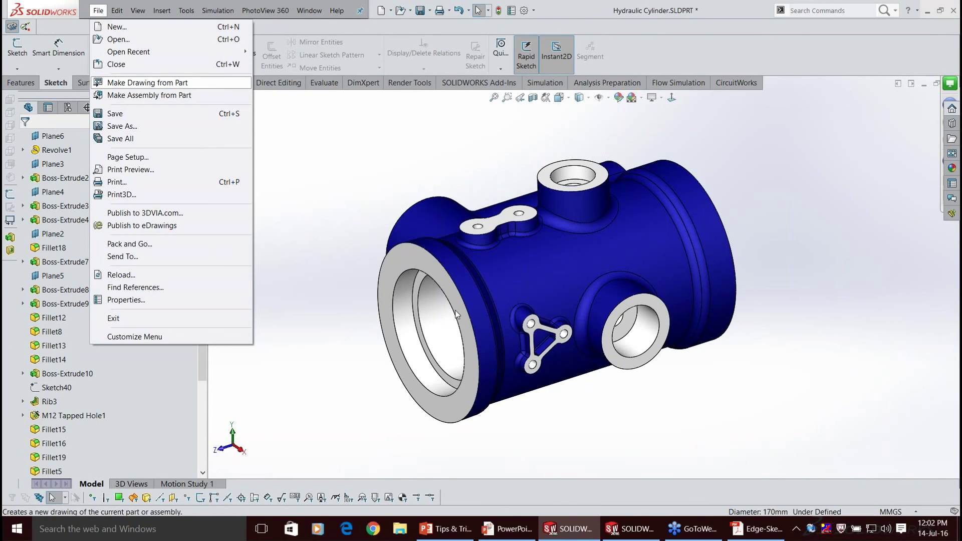
{"action": "left_click", "coordinate": [148, 83]}
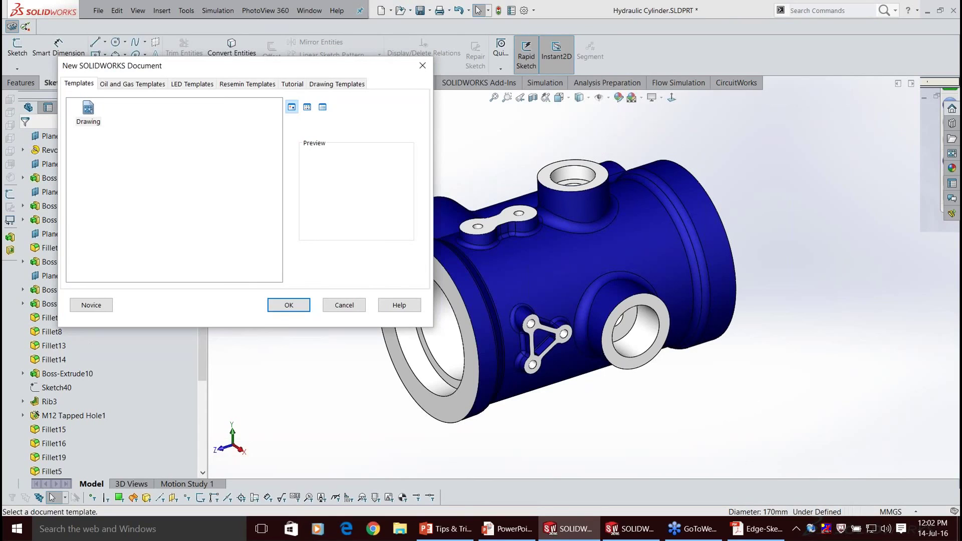
{"action": "key", "text": "Return"}
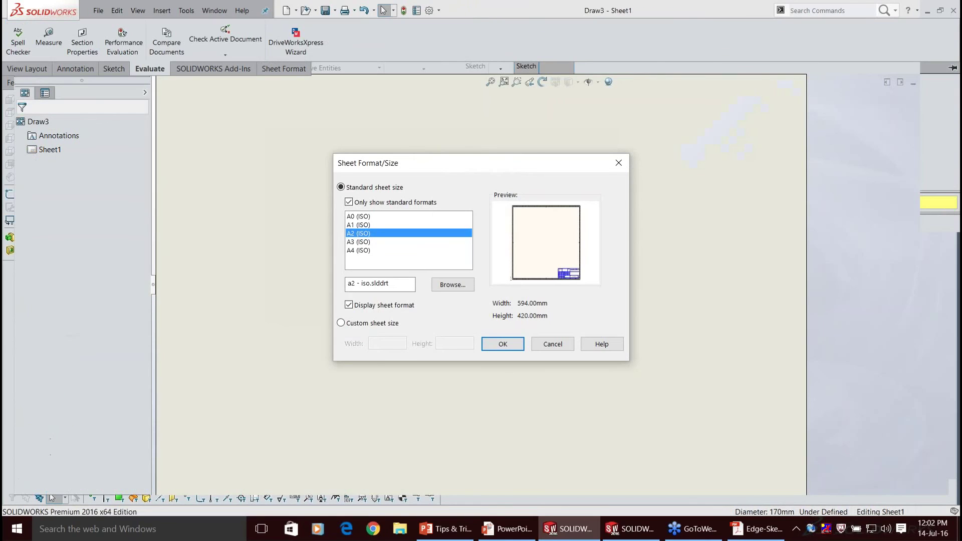
{"action": "key", "text": "Return"}
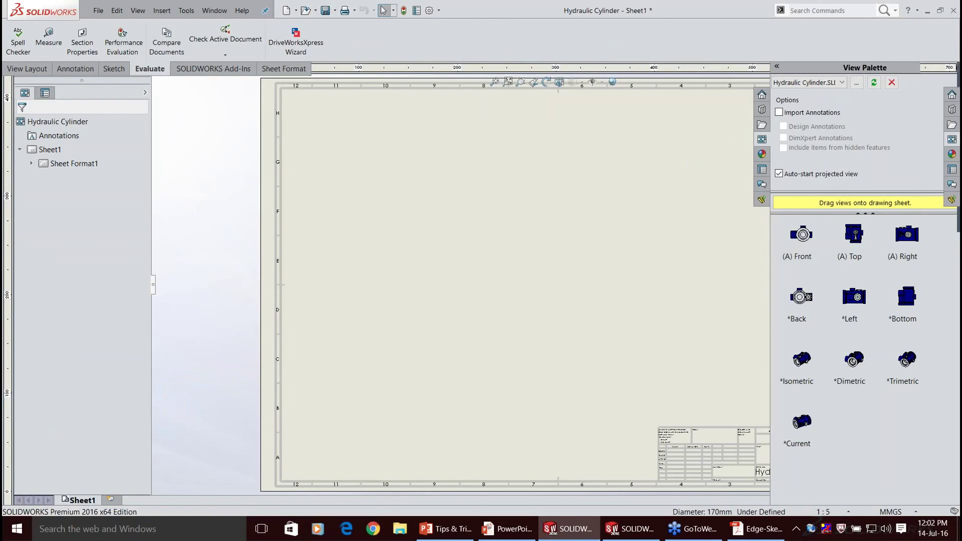
Place the Top view in the sheet's upper-left area and its projected right view near the upper-right corner.
{"action": "left_click_drag", "start_coordinate": [854, 234], "coordinate": [373, 182]}
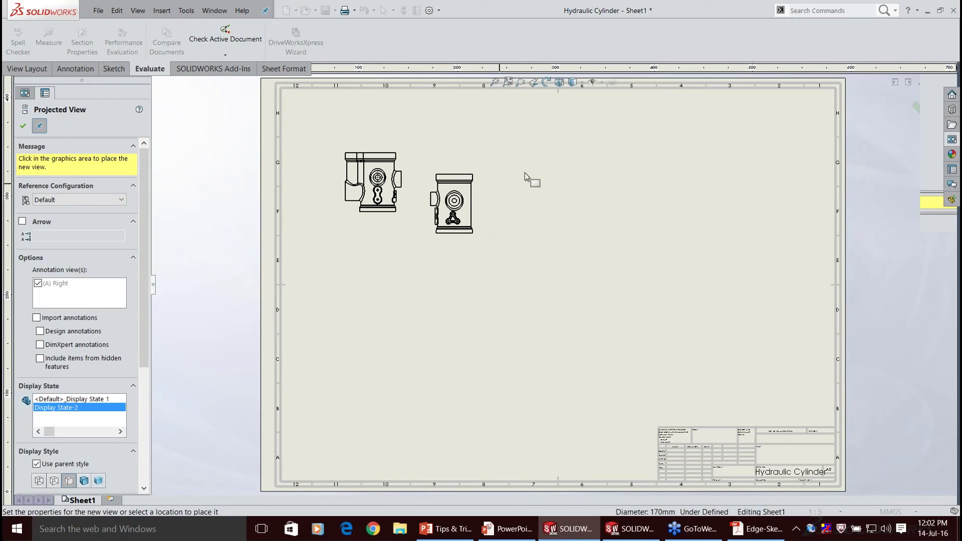
{"action": "left_click", "coordinate": [576, 176]}
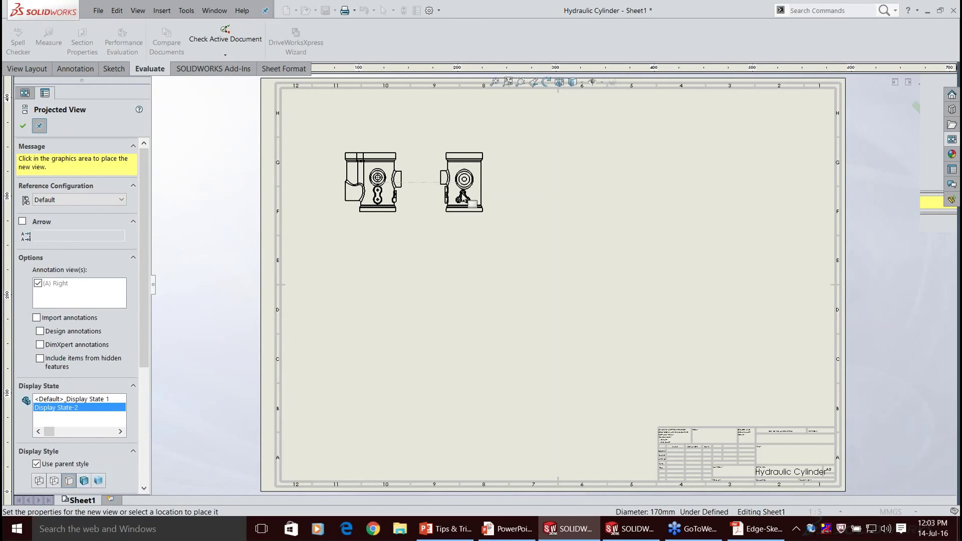
{"action": "left_click", "coordinate": [461, 193]}
{"action": "left_click", "coordinate": [794, 132]}
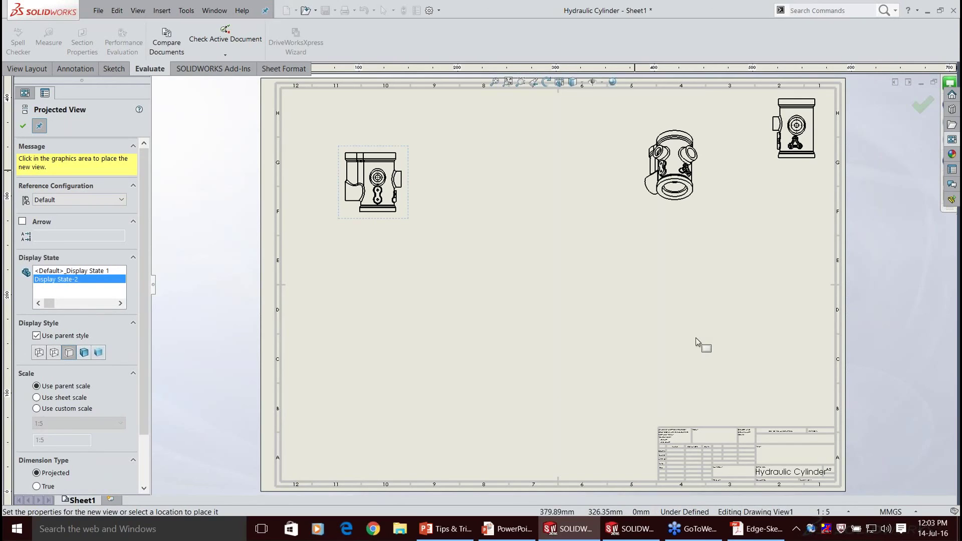
{"action": "key", "text": "Escape"}
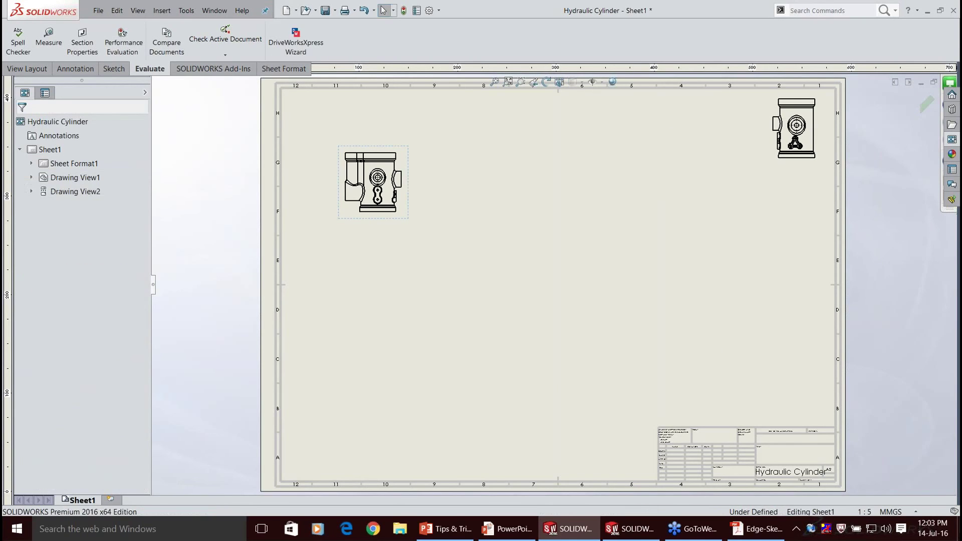
Create a new part document from the Hydraulic Cylinder drawing window.
{"action": "key", "text": "super+d"}
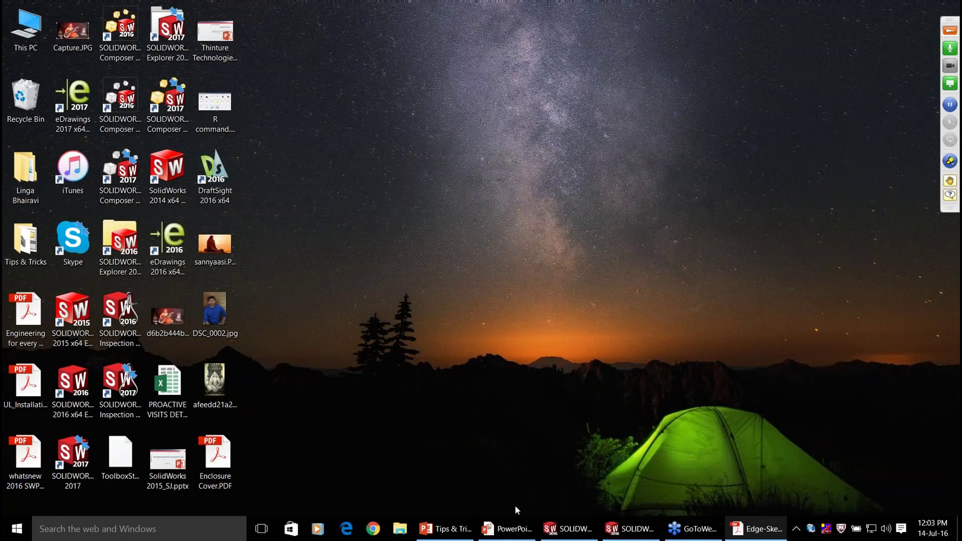
{"action": "left_click", "coordinate": [568, 528]}
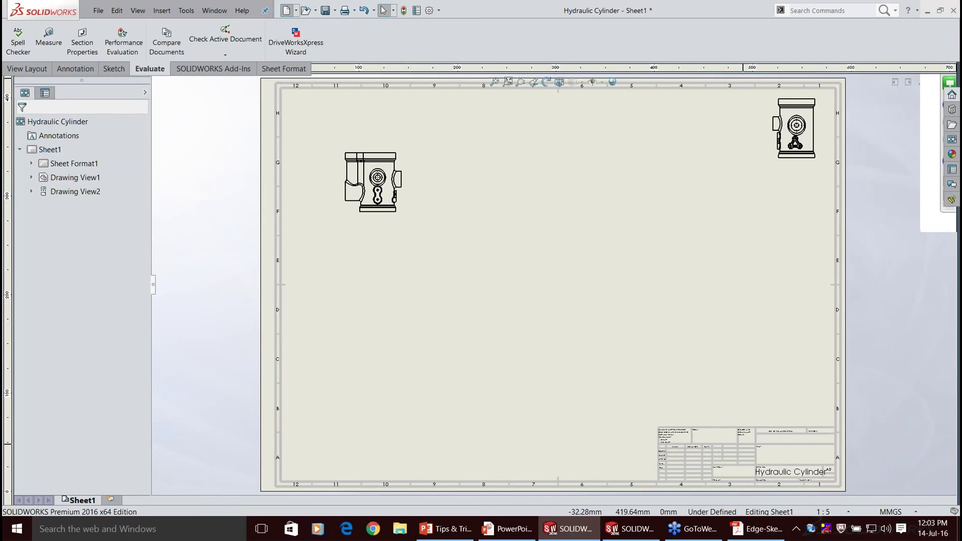
{"action": "left_click", "coordinate": [286, 10]}
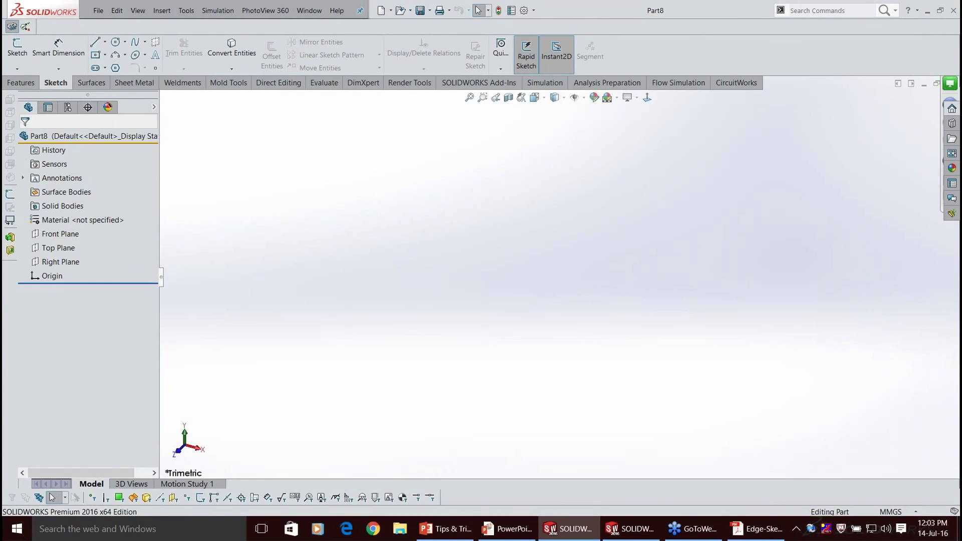
Look up the 2D to 3D toolbar in the list of available toolbars without enabling it.
{"action": "right_click", "coordinate": [635, 44]}
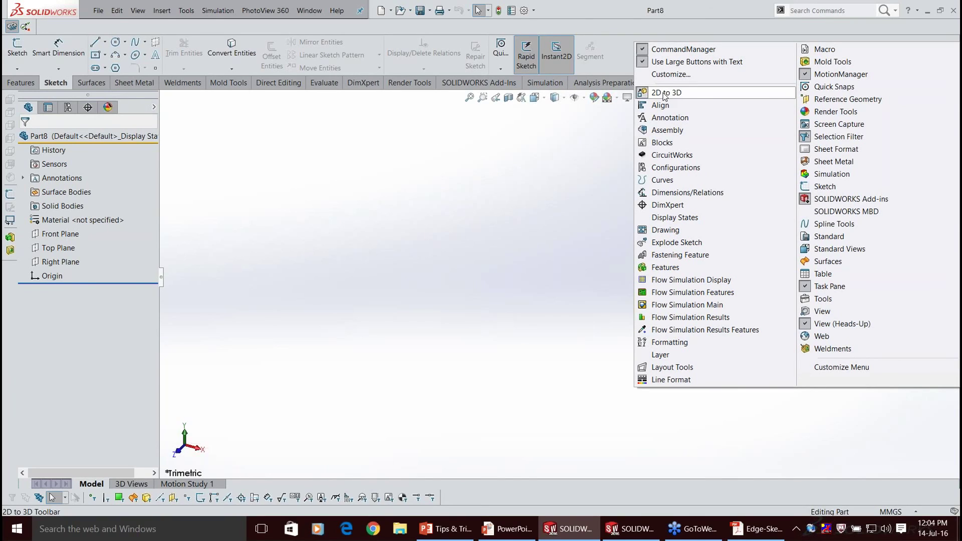
{"action": "left_click", "coordinate": [533, 150]}
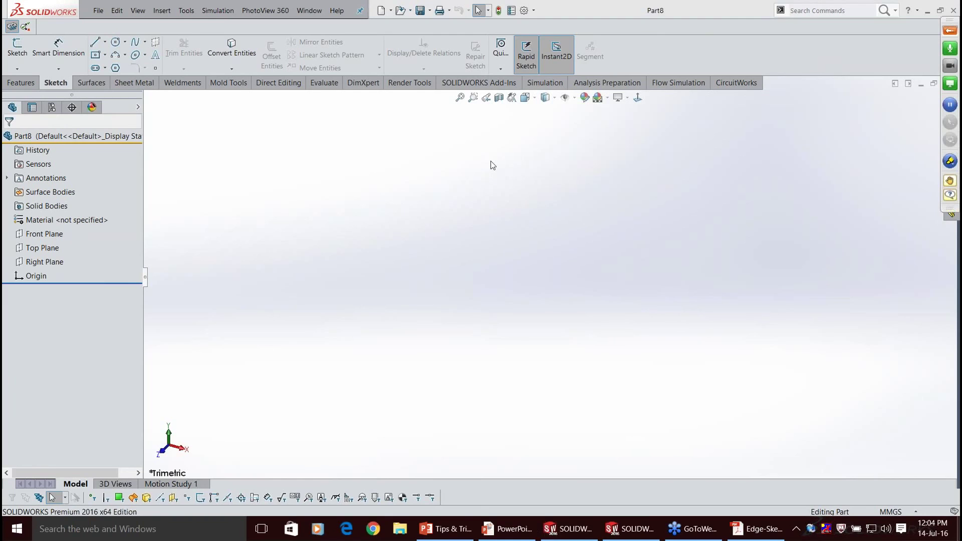
{"action": "key", "text": "super+d"}
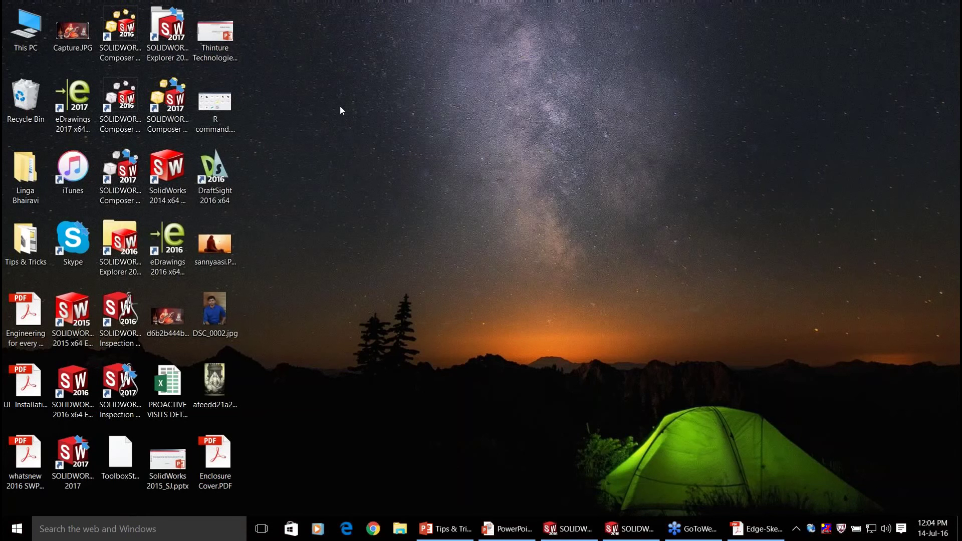
{"action": "left_click", "coordinate": [577, 530]}
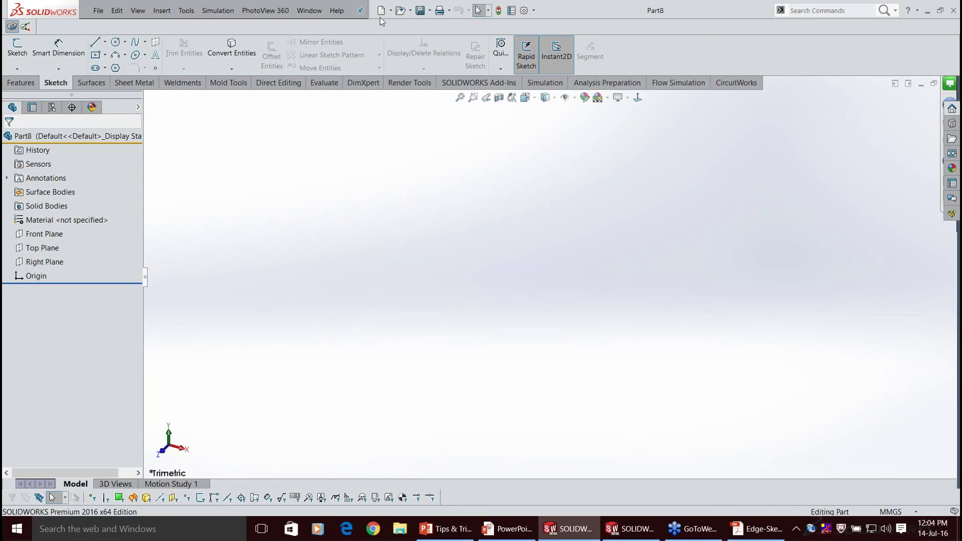
Open the drawing hi.SLDDRW from the Tips & Tricks folder on the Desktop.
{"action": "left_click", "coordinate": [21, 83]}
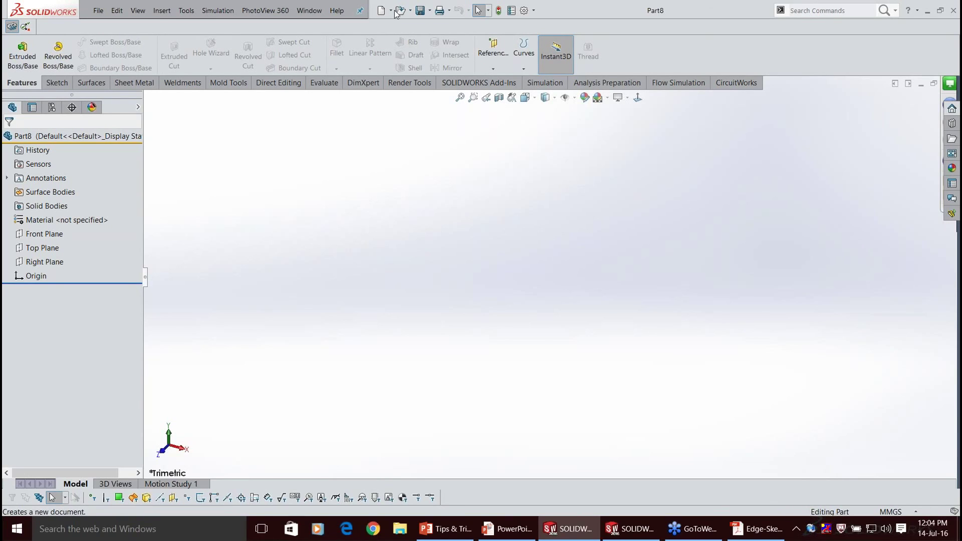
{"action": "left_click", "coordinate": [409, 10]}
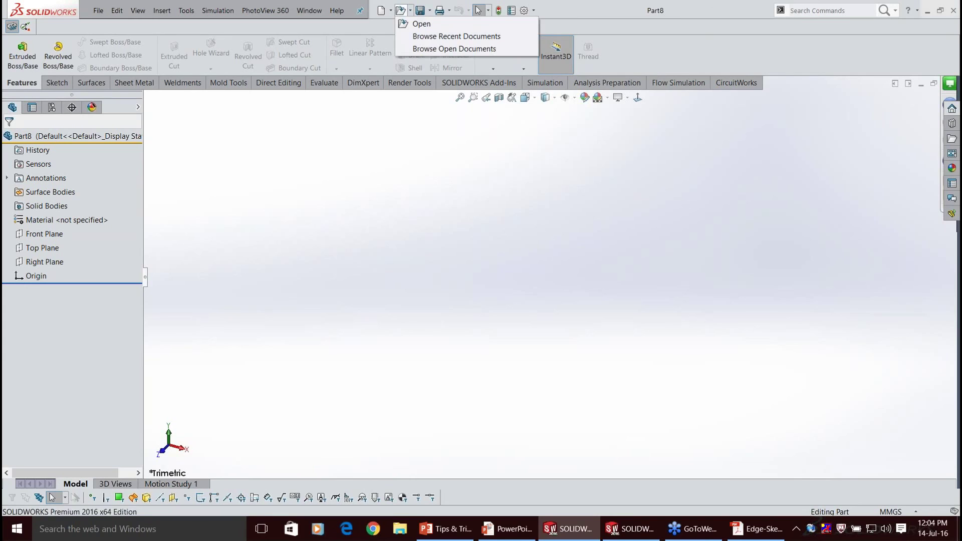
{"action": "left_click", "coordinate": [421, 24]}
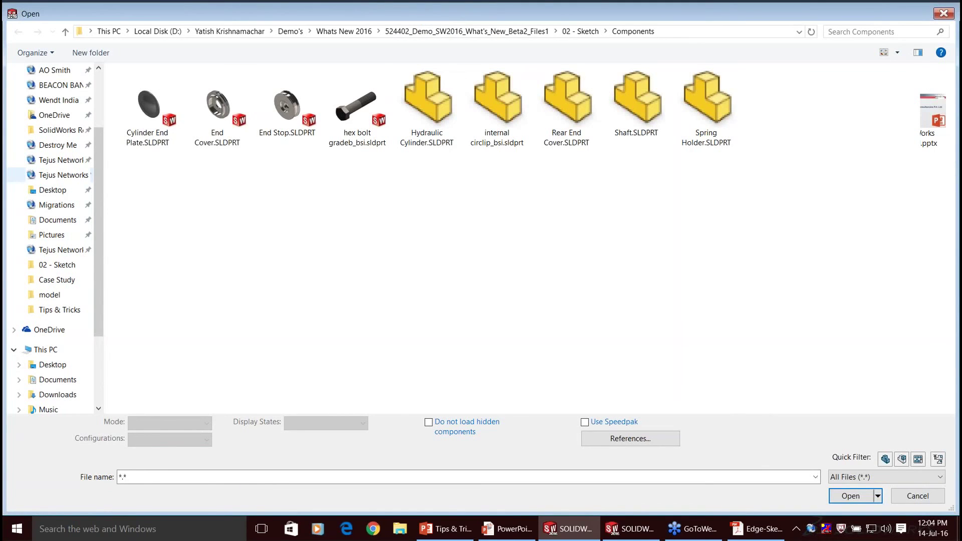
{"action": "left_click", "coordinate": [53, 190]}
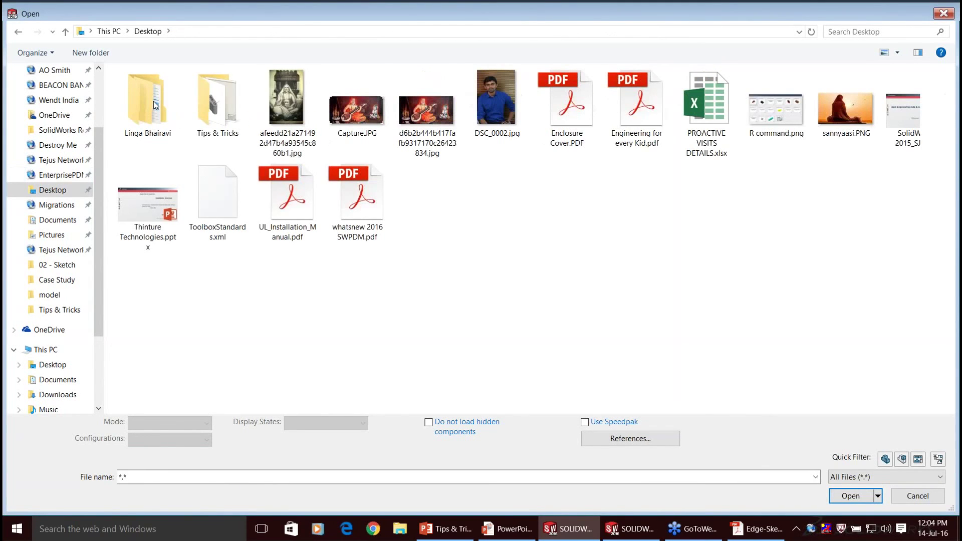
{"action": "double_click", "coordinate": [216, 114]}
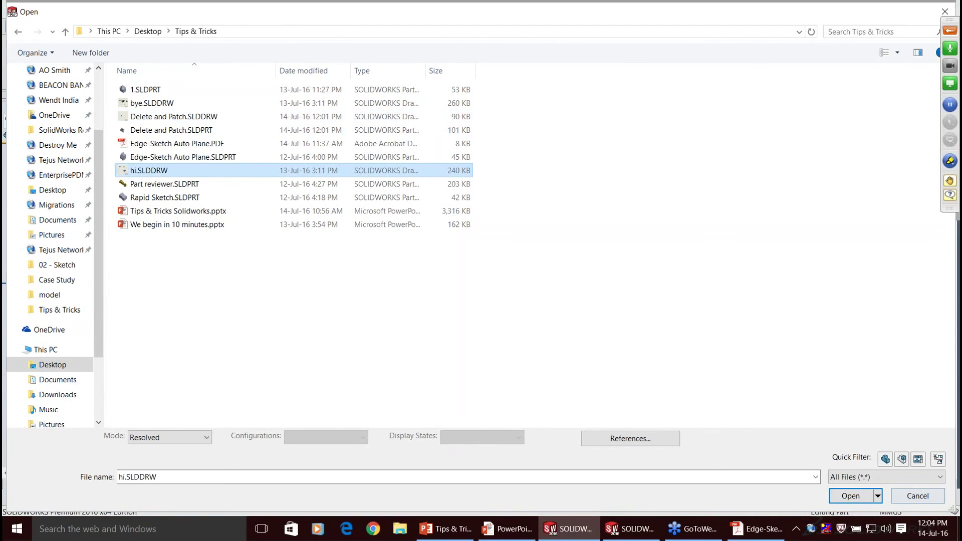
{"action": "key", "text": "Return"}
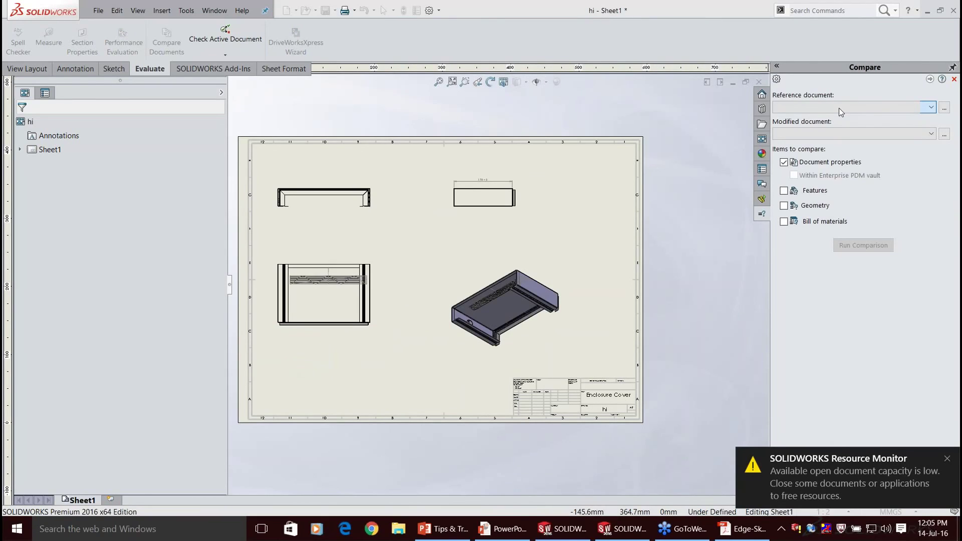
Compare document properties of hi - Sheet1 as the reference with the bye drawing as the modified document, browsing for drawing files.
{"action": "left_click", "coordinate": [840, 108]}
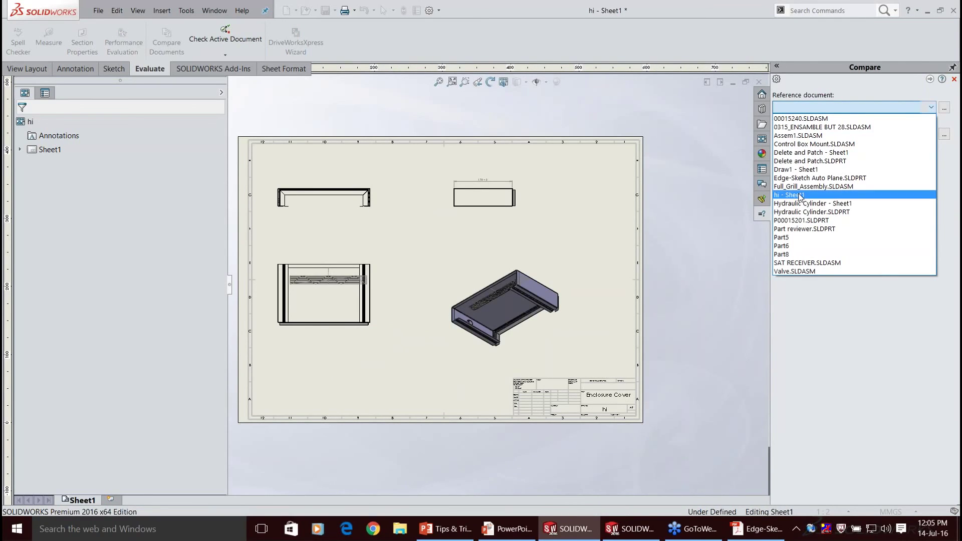
{"action": "left_click", "coordinate": [800, 196]}
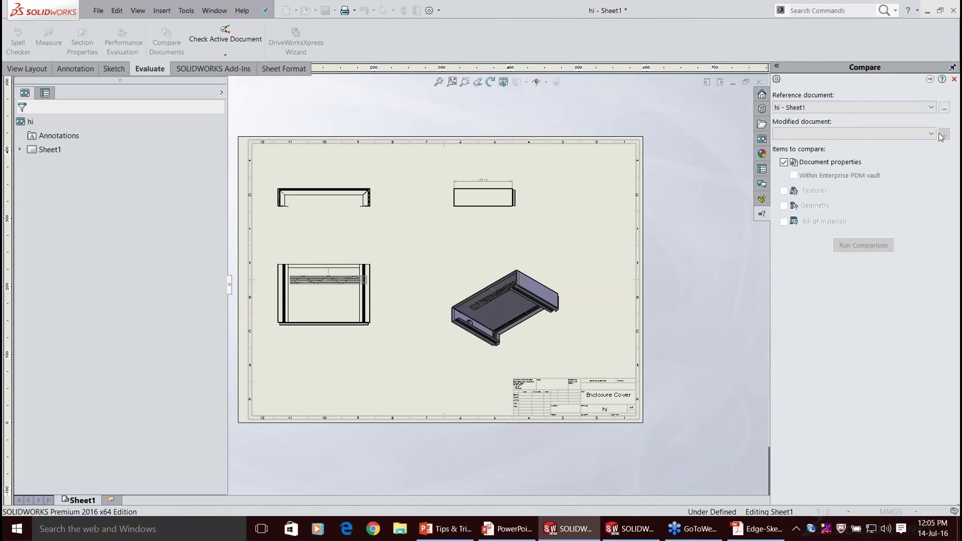
{"action": "left_click", "coordinate": [941, 135]}
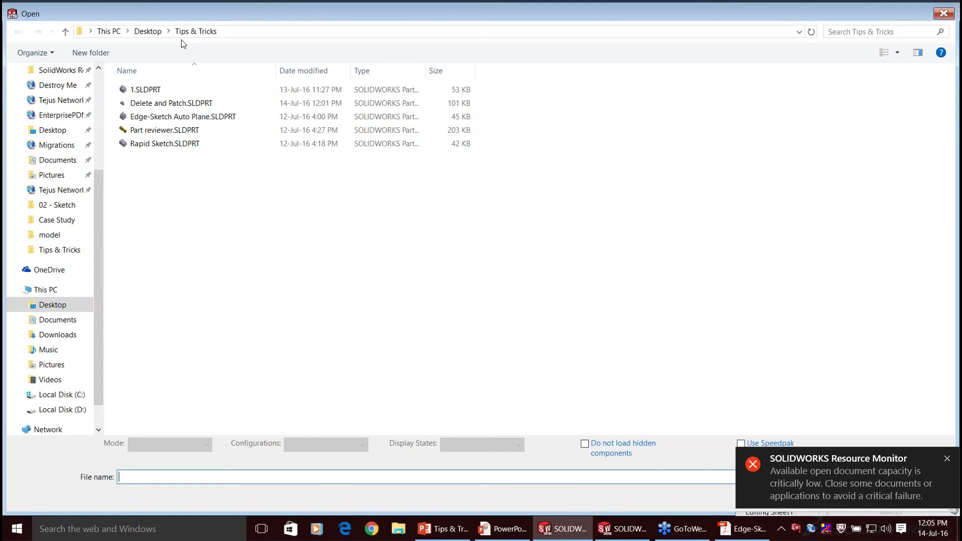
{"action": "left_click", "coordinate": [947, 459]}
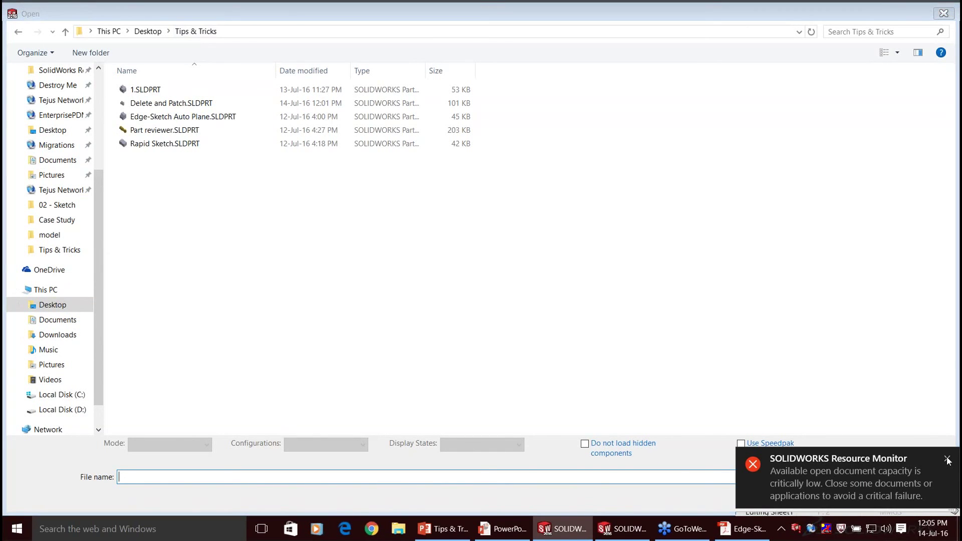
{"action": "left_click", "coordinate": [947, 460]}
{"action": "left_click", "coordinate": [890, 476]}
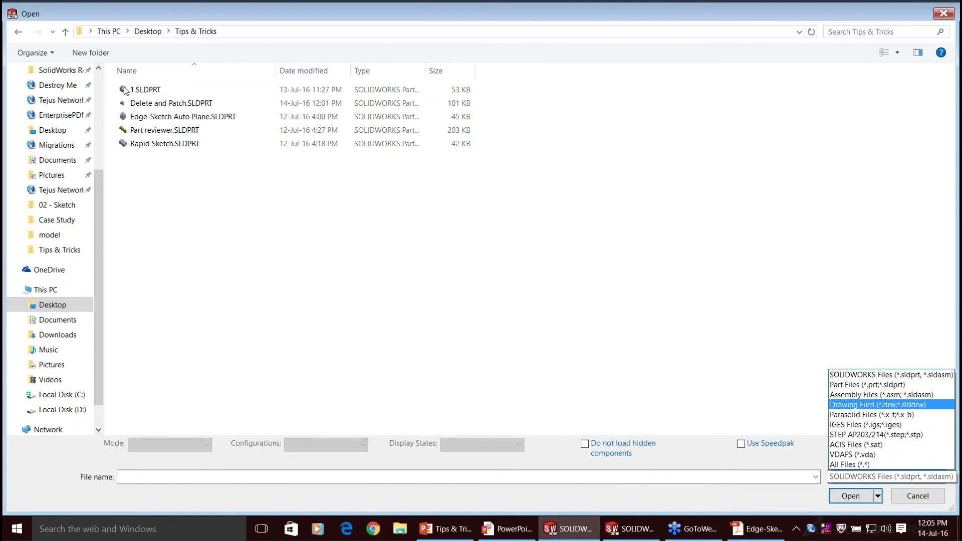
{"action": "left_click", "coordinate": [878, 405]}
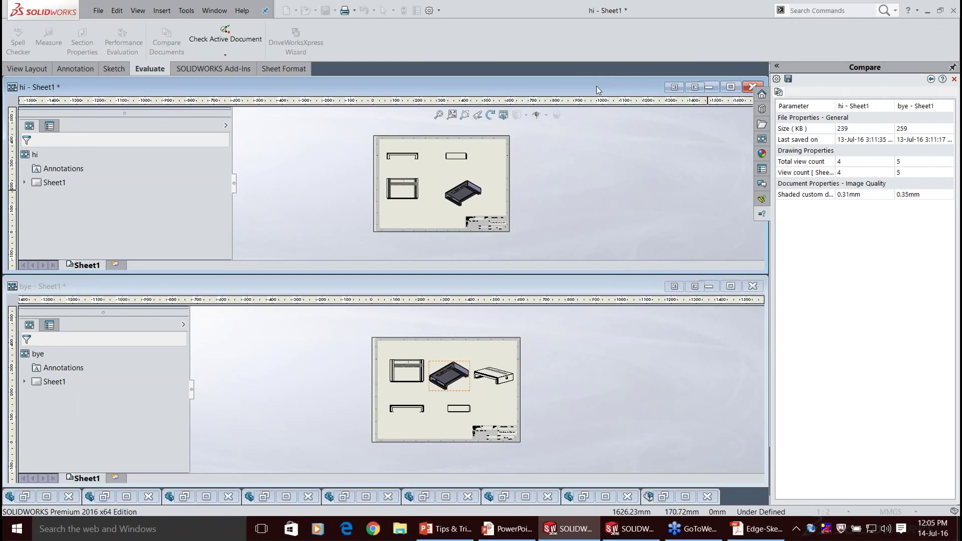
Rearrange the hi and bye drawing windows closer together and bring the hi window to the front.
{"action": "left_click_drag", "start_coordinate": [640, 87], "coordinate": [558, 73]}
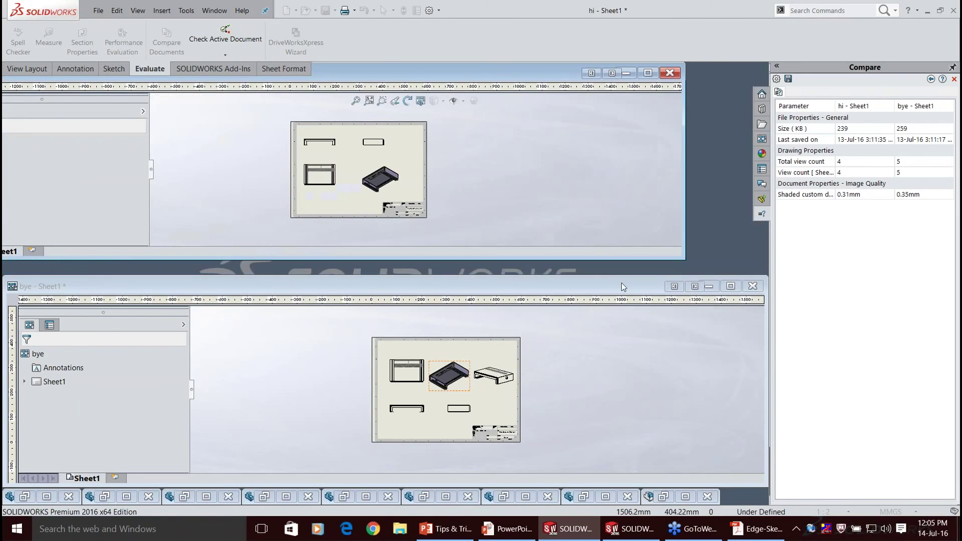
{"action": "left_click", "coordinate": [621, 283]}
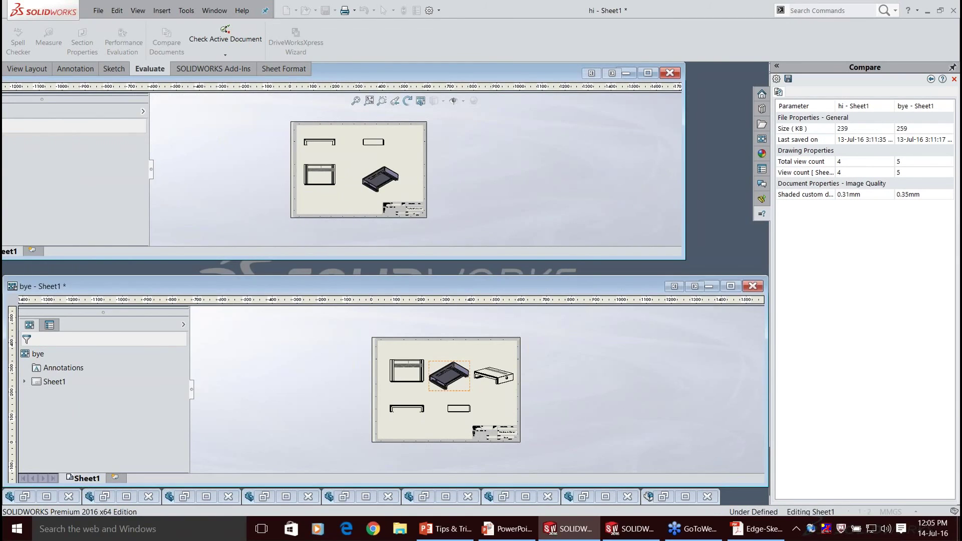
{"action": "left_click_drag", "start_coordinate": [621, 283], "coordinate": [541, 199]}
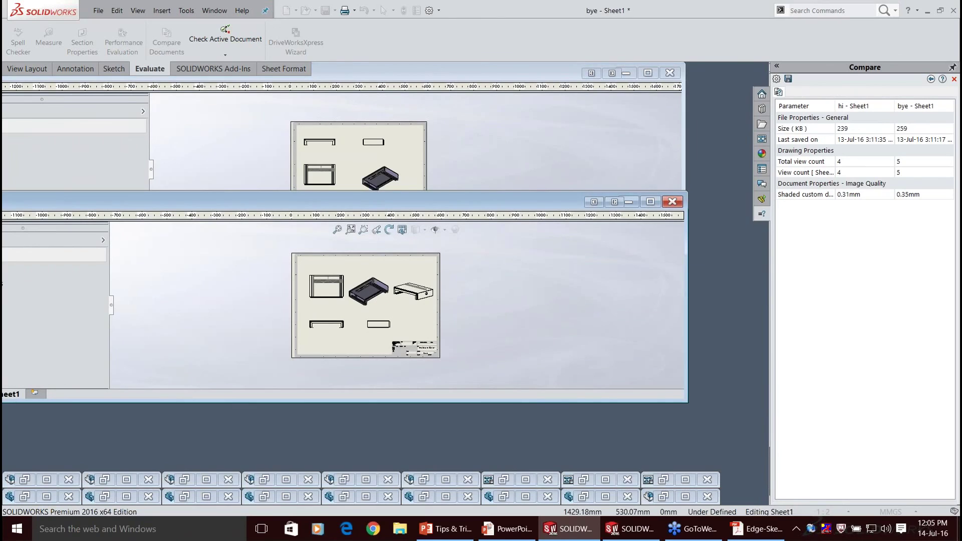
{"action": "left_click", "coordinate": [540, 73]}
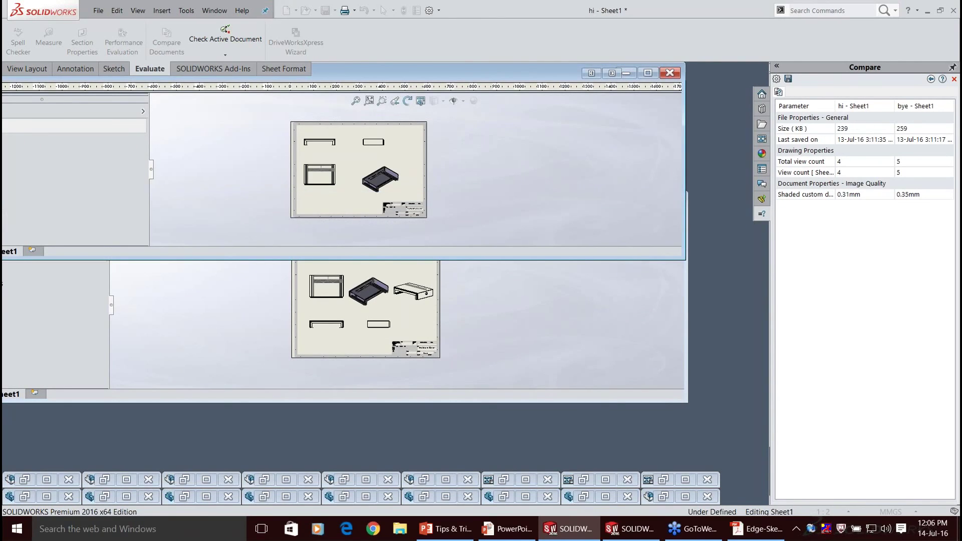
Switch to the Tips & Tricks presentation in PowerPoint and on to the other SOLIDWORKS window.
{"action": "left_click", "coordinate": [604, 528]}
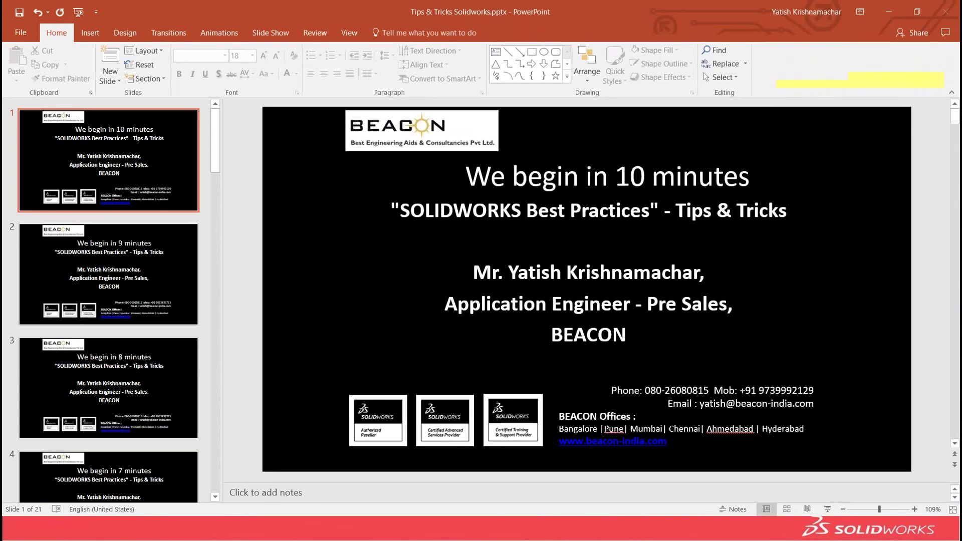
{"action": "key", "text": "alt+Tab"}
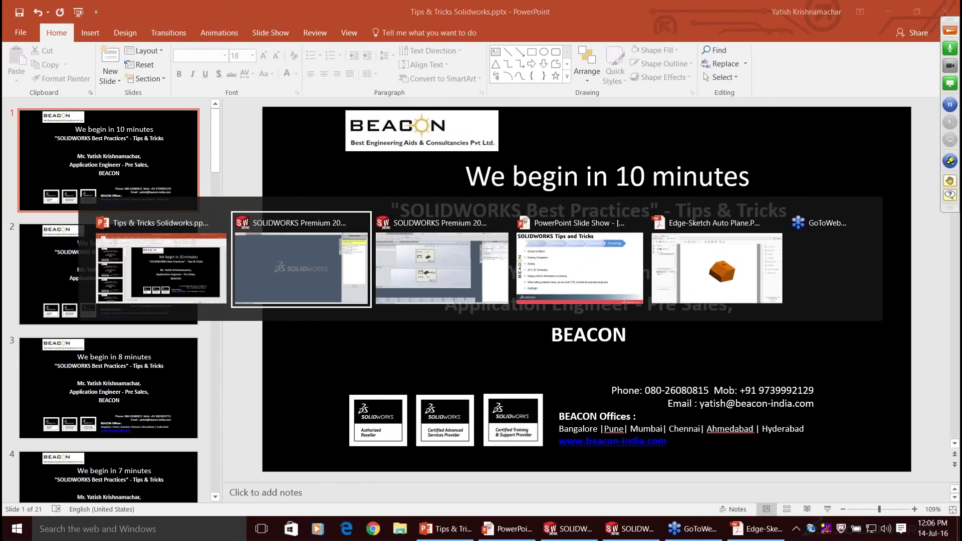